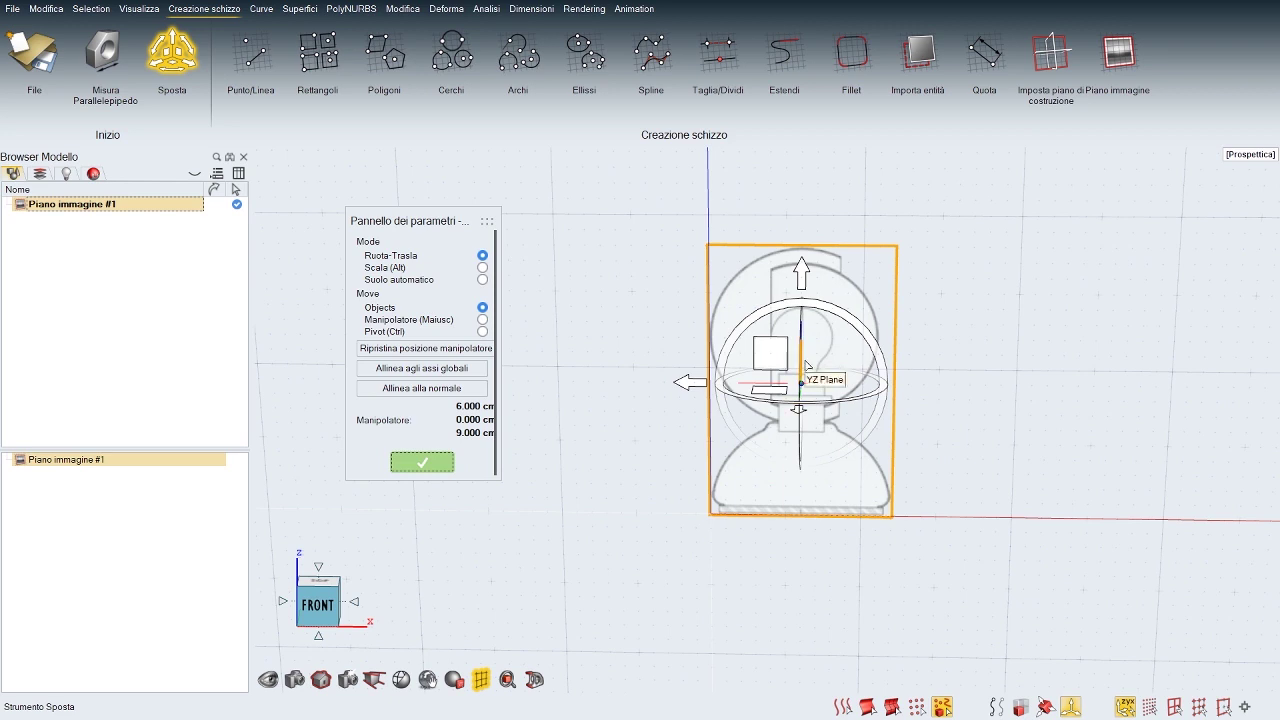
# Step: Move the lamp reference image along X until it is centred on the Z axis
pyautogui.moveTo(697, 376); pyautogui.dragTo(661, 223)
pyautogui.rightClick(915, 303)
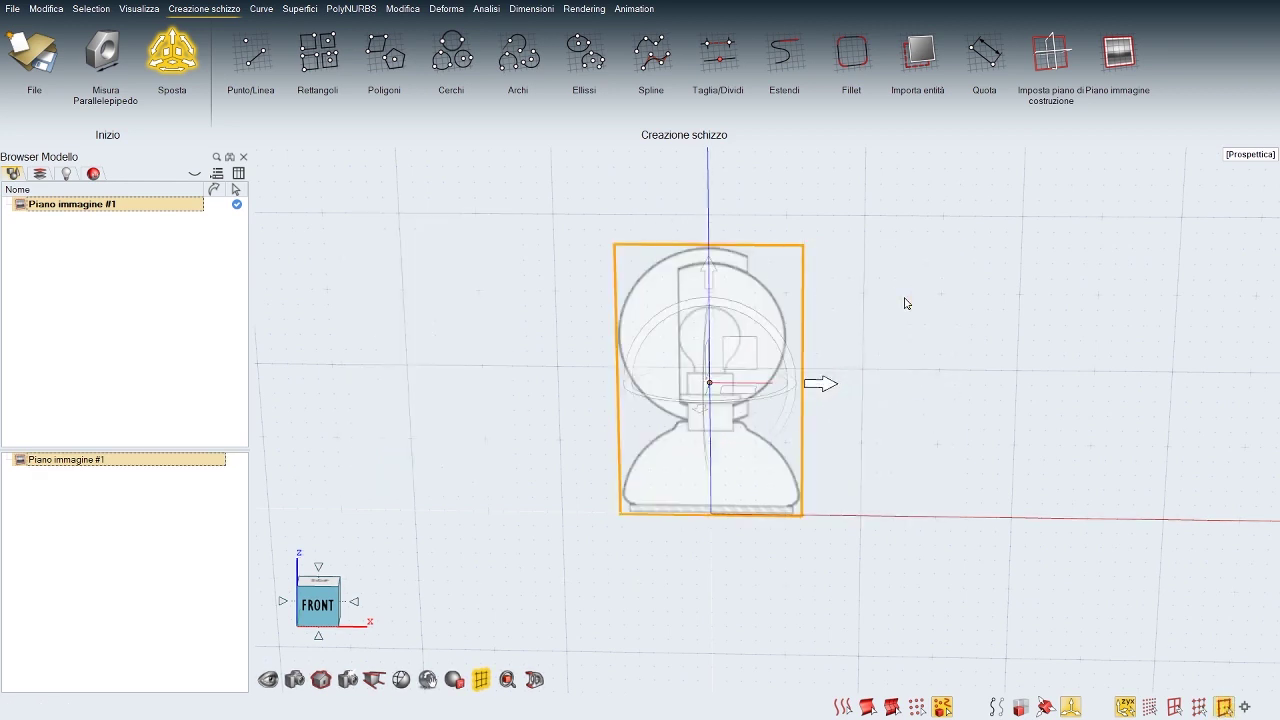
pyautogui.click(906, 303)
pyautogui.moveTo(906, 303); pyautogui.dragTo(943, 250, button='right')
pyautogui.moveTo(943, 250); pyautogui.dragTo(970, 268, button='middle')
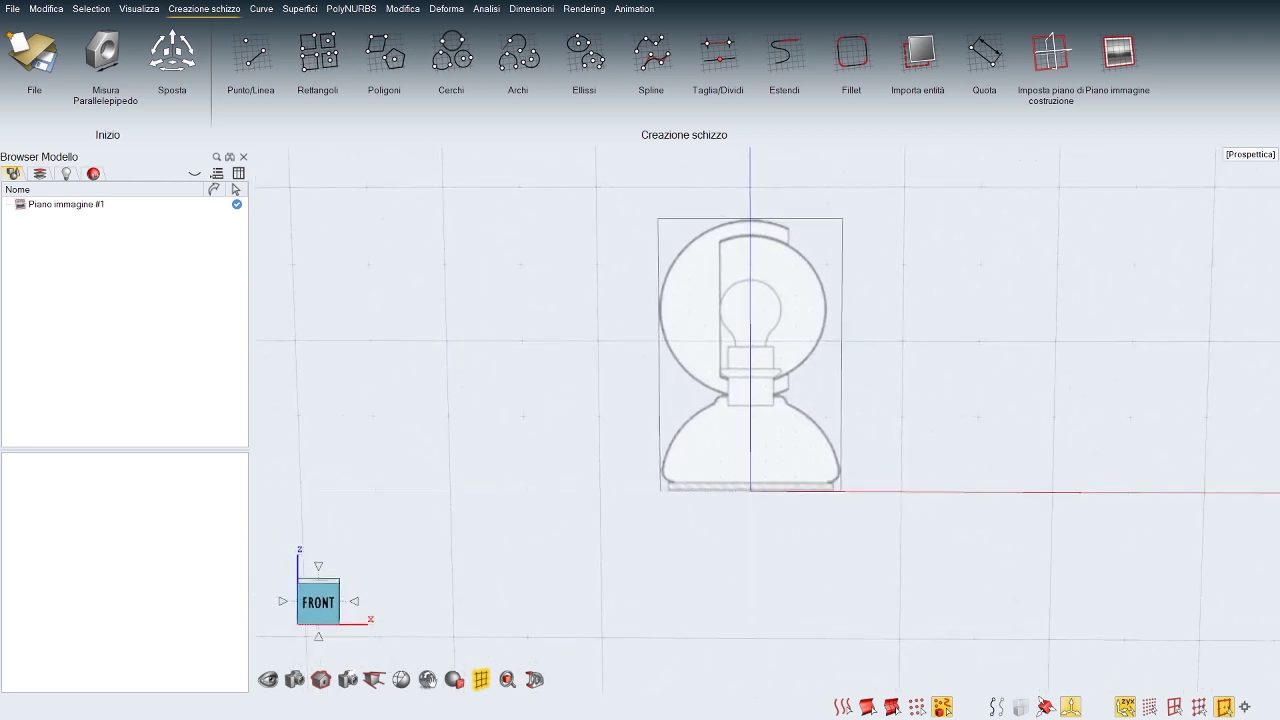
pyautogui.moveTo(844, 440); pyautogui.dragTo(809, 479, button='right')
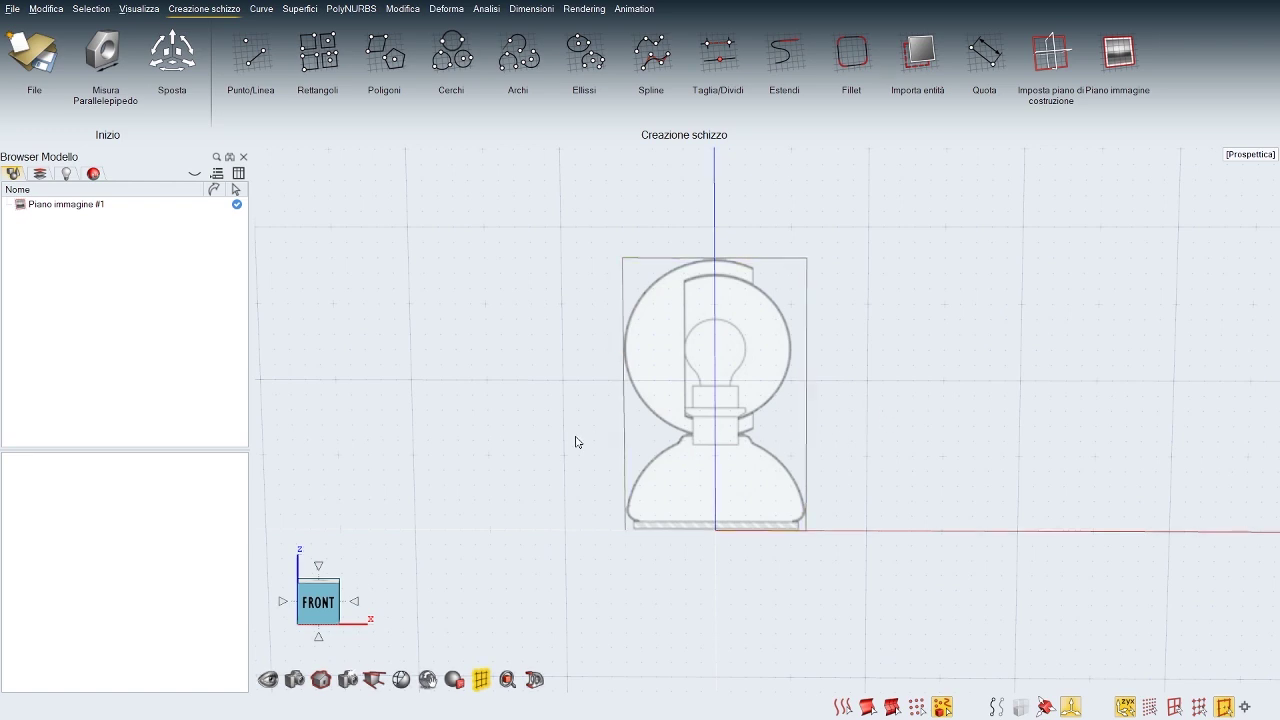
# Step: Enable grid snapping and create a sphere 12 cm in diameter on the Z axis over the lamp base
pyautogui.press('space')
pyautogui.click(399, 320)
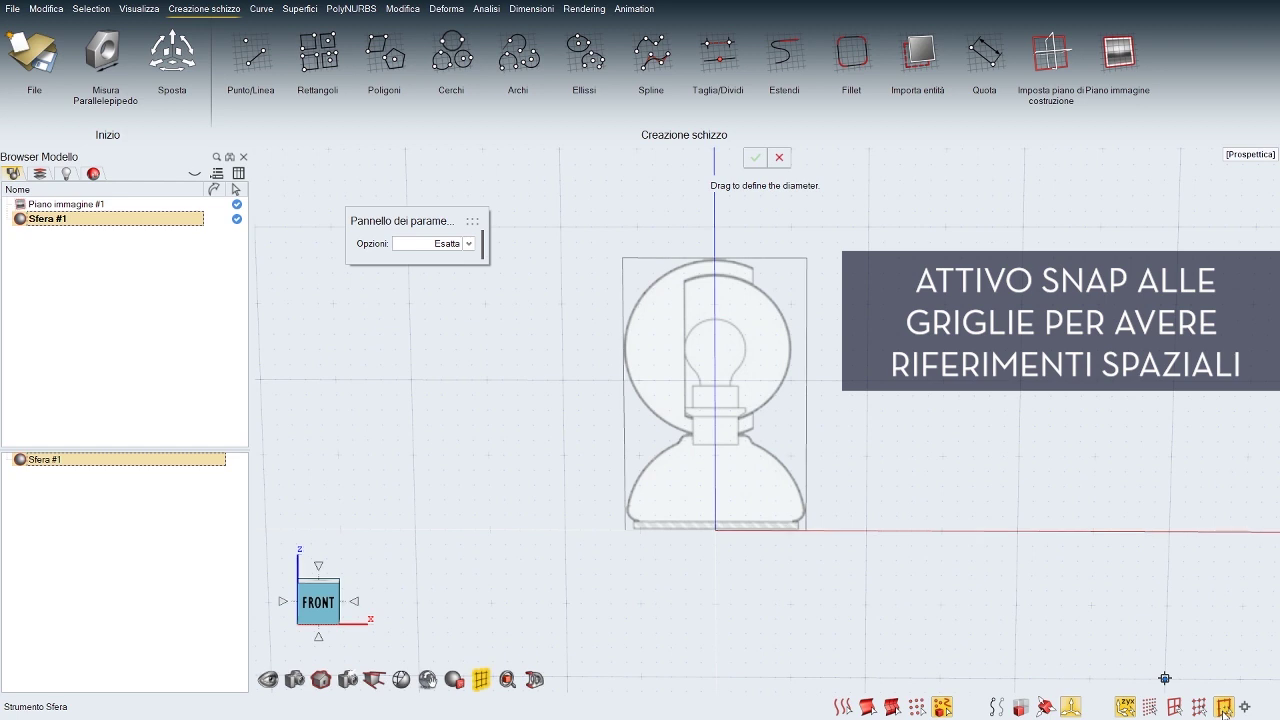
pyautogui.click(1197, 707)
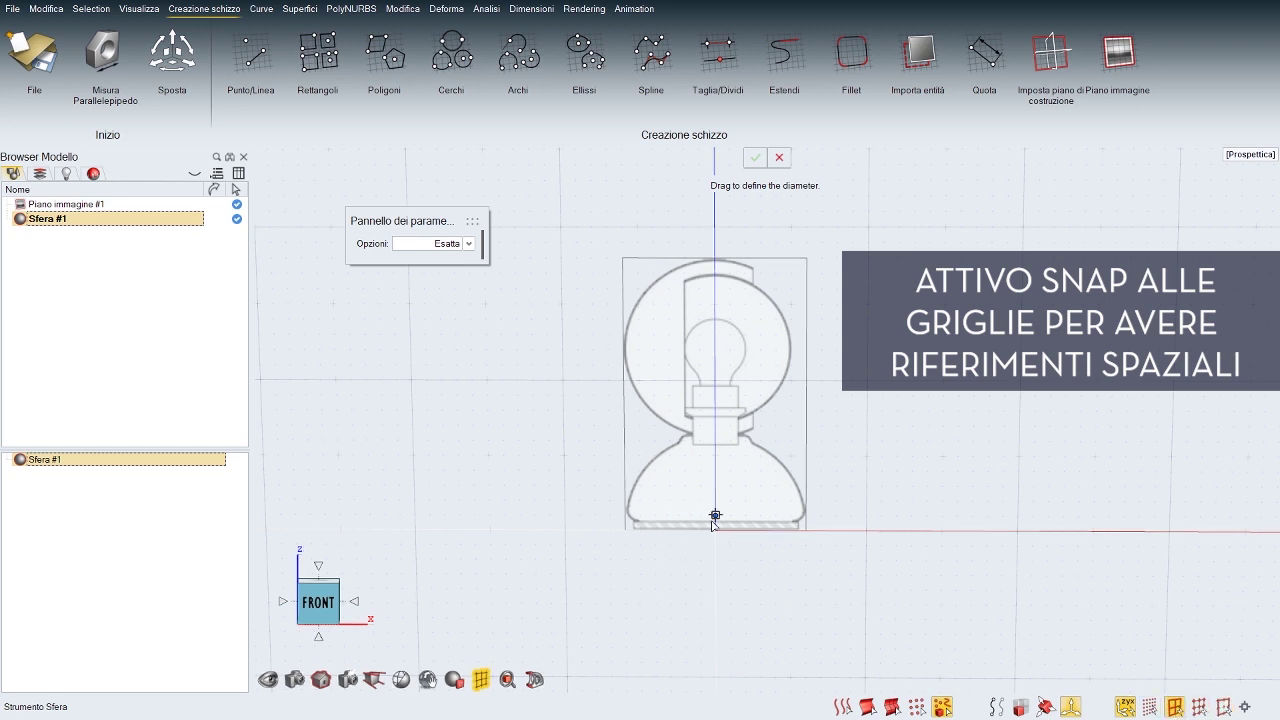
pyautogui.moveTo(716, 516); pyautogui.dragTo(809, 508)
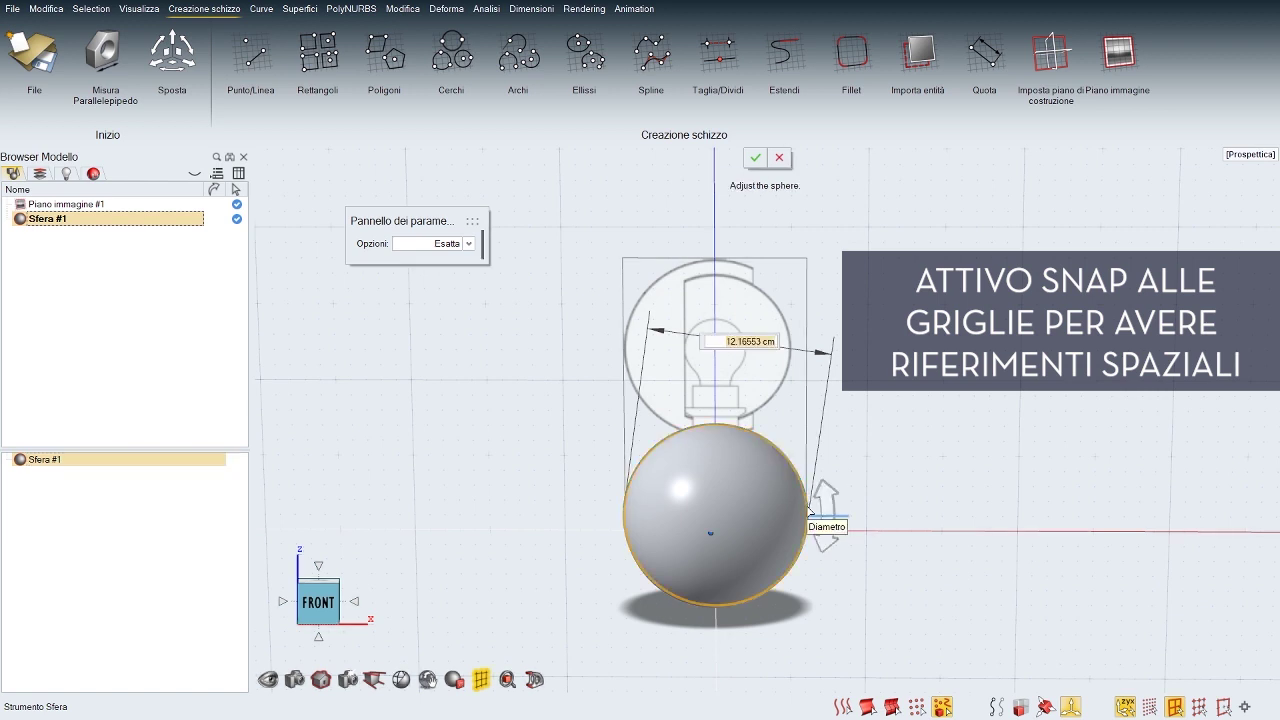
pyautogui.write('12')
pyautogui.press('Return')
pyautogui.rightClick(914, 441)
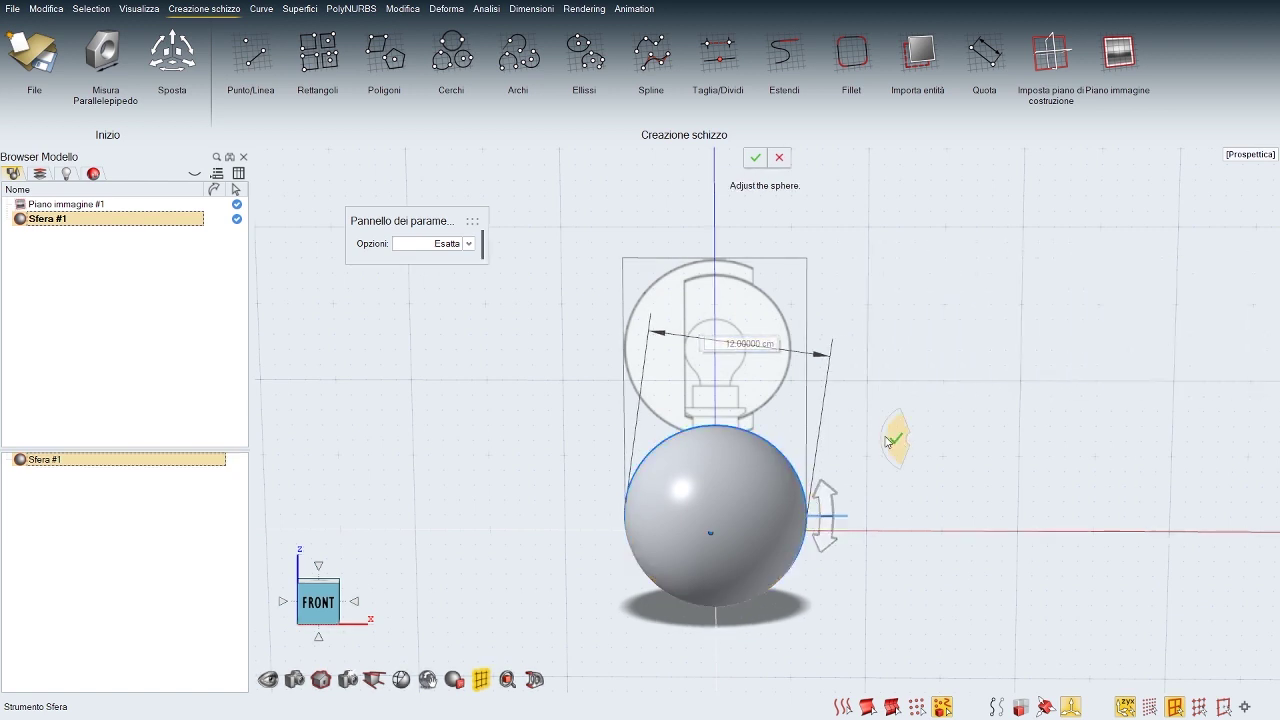
pyautogui.click(888, 442)
# Step: In wireframe front view, move the base sphere down about 0.75 cm along Z to match the reference outline
pyautogui.press('w')
pyautogui.moveTo(823, 506); pyautogui.dragTo(854, 428, button='right')
pyautogui.scroll(5, 831, 448)
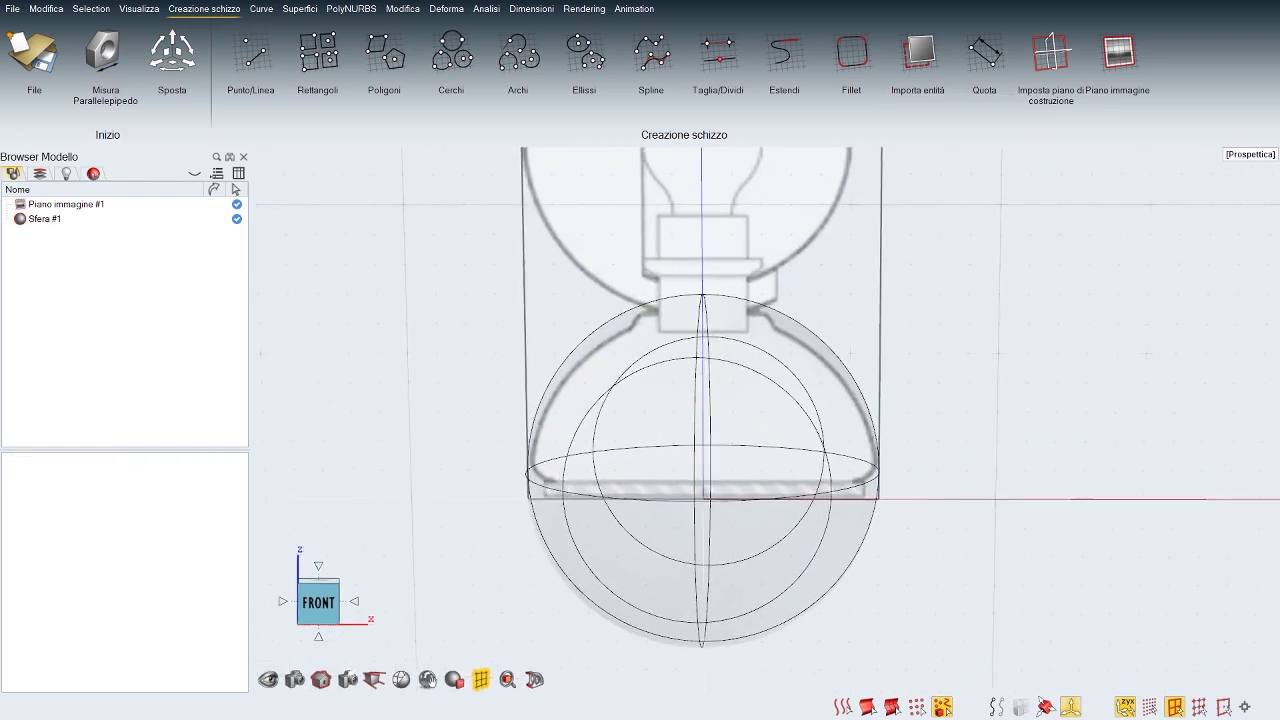
pyautogui.click(318, 611)
pyautogui.moveTo(846, 648); pyautogui.dragTo(770, 600)
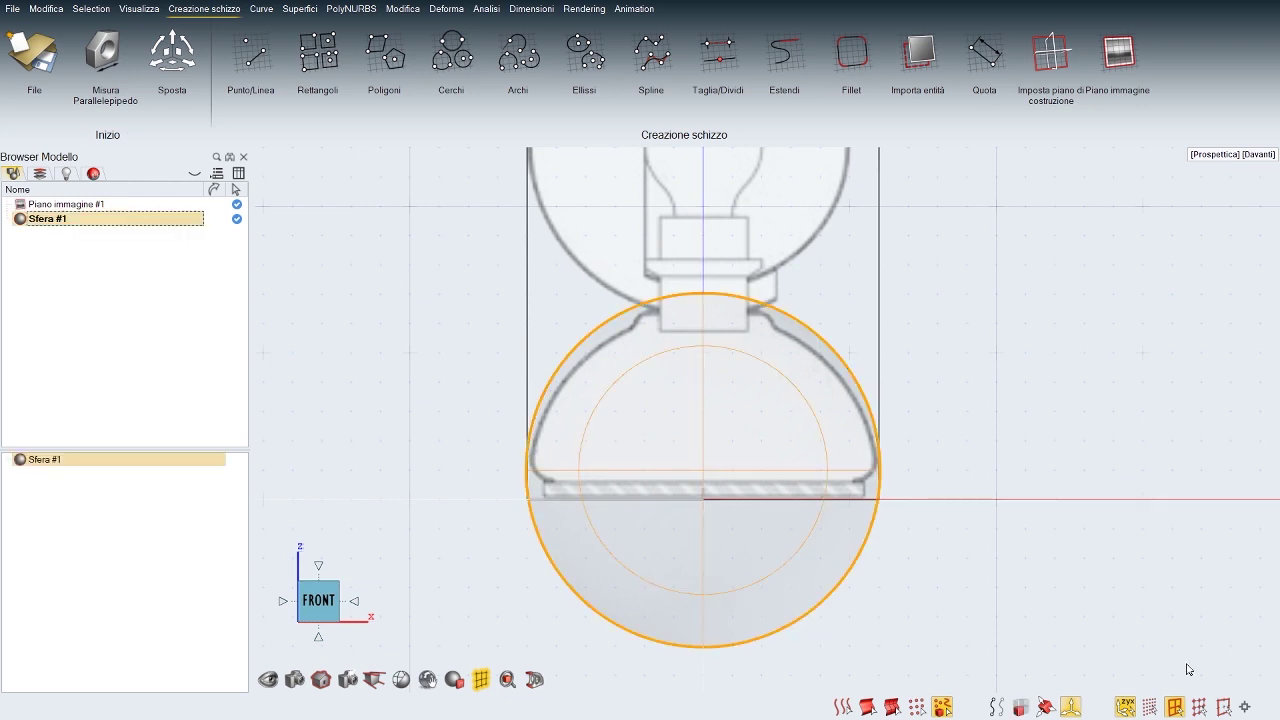
pyautogui.click(182, 93)
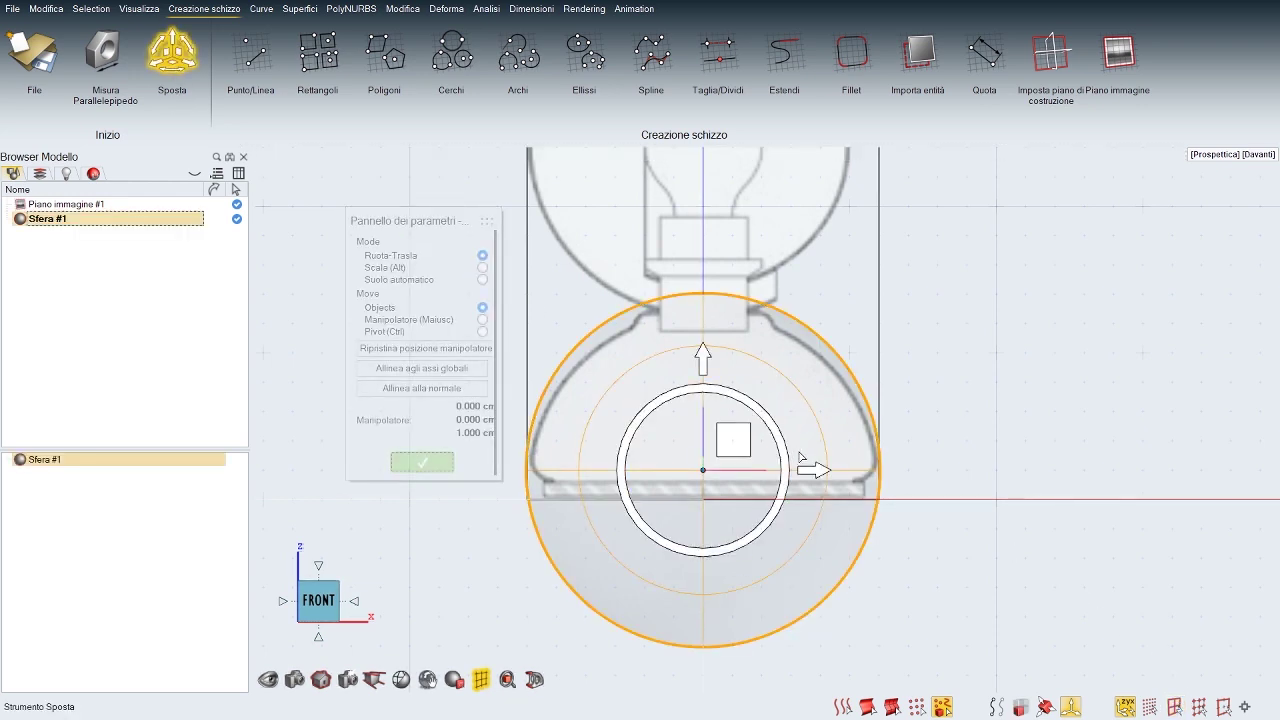
pyautogui.moveTo(712, 364); pyautogui.dragTo(710, 386)
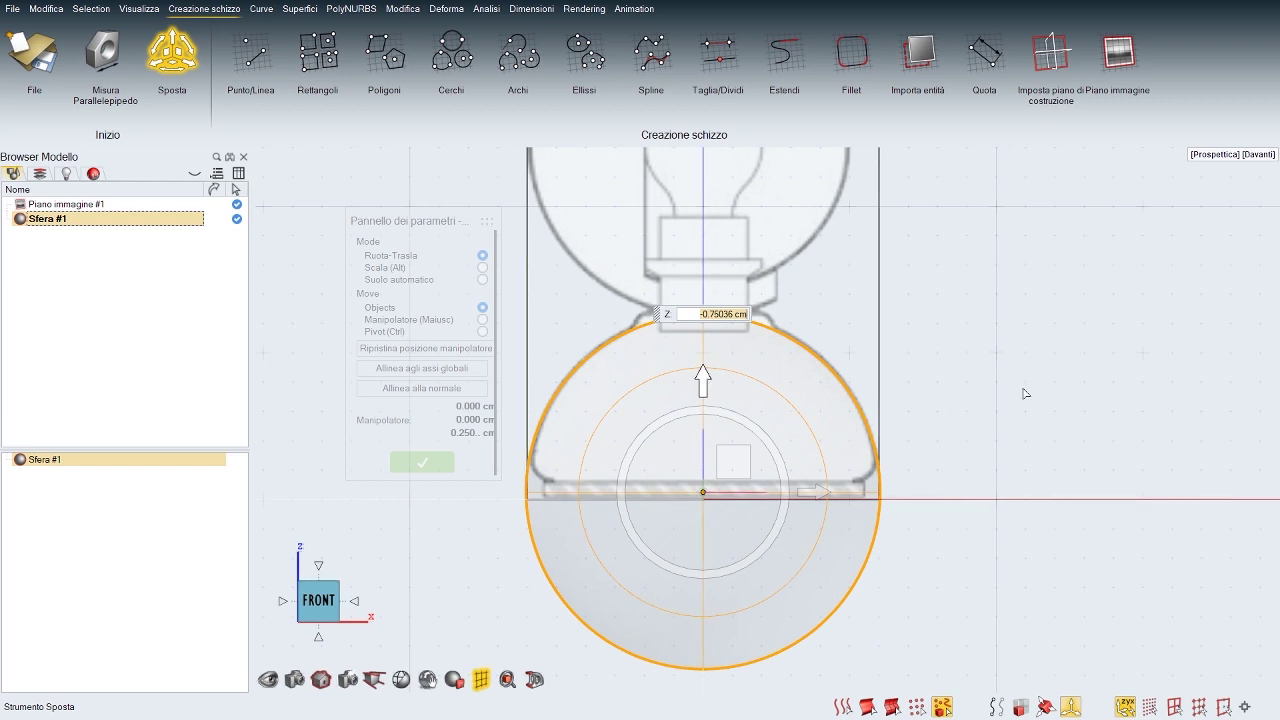
pyautogui.rightClick(977, 376)
pyautogui.click(964, 385)
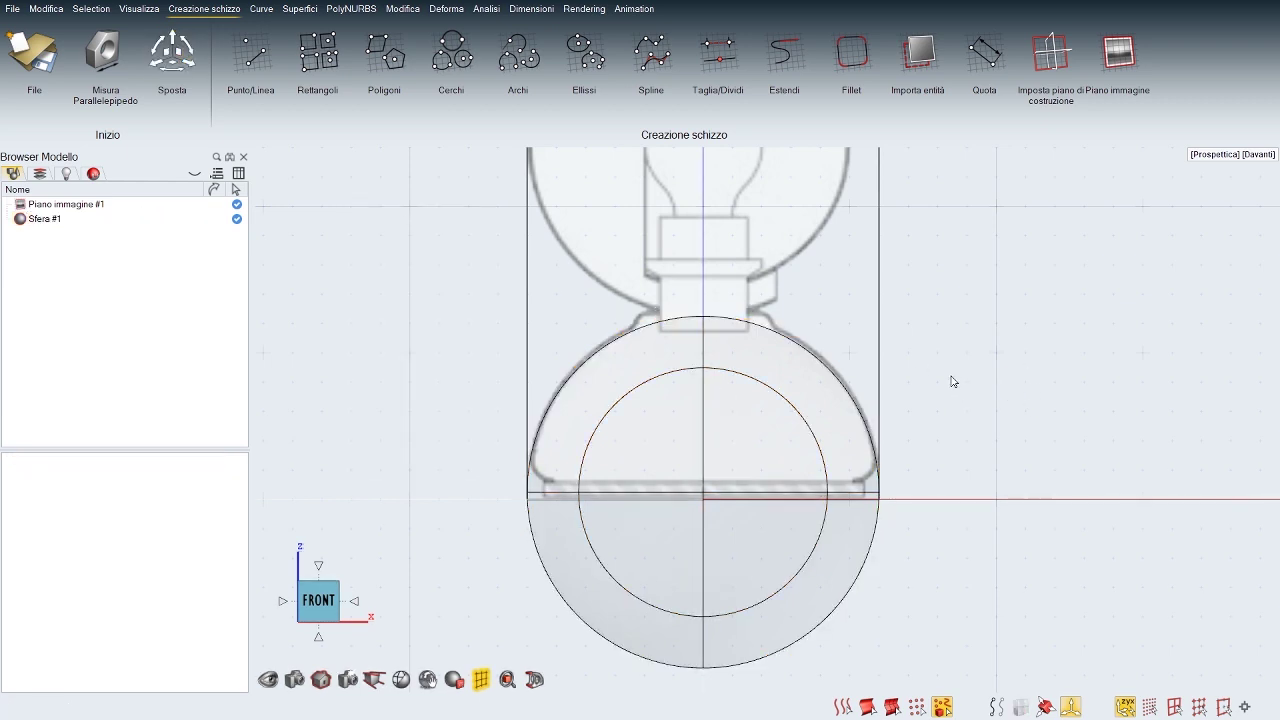
# Step: Create a second sphere 12 cm in diameter on the Z axis over the lamp head and turn off grid snapping
pyautogui.press('w')
pyautogui.scroll(-4, 951, 355)
pyautogui.moveTo(951, 381); pyautogui.dragTo(949, 323, button='middle')
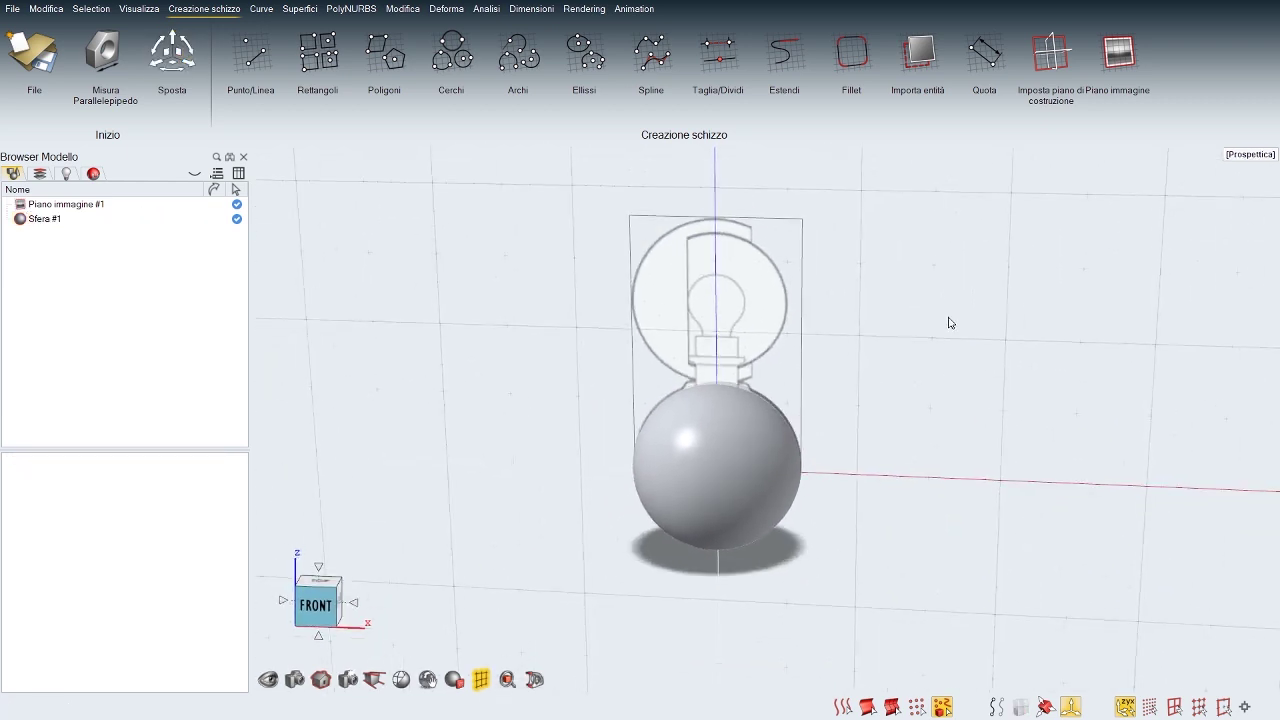
pyautogui.press('space')
pyautogui.click(435, 222)
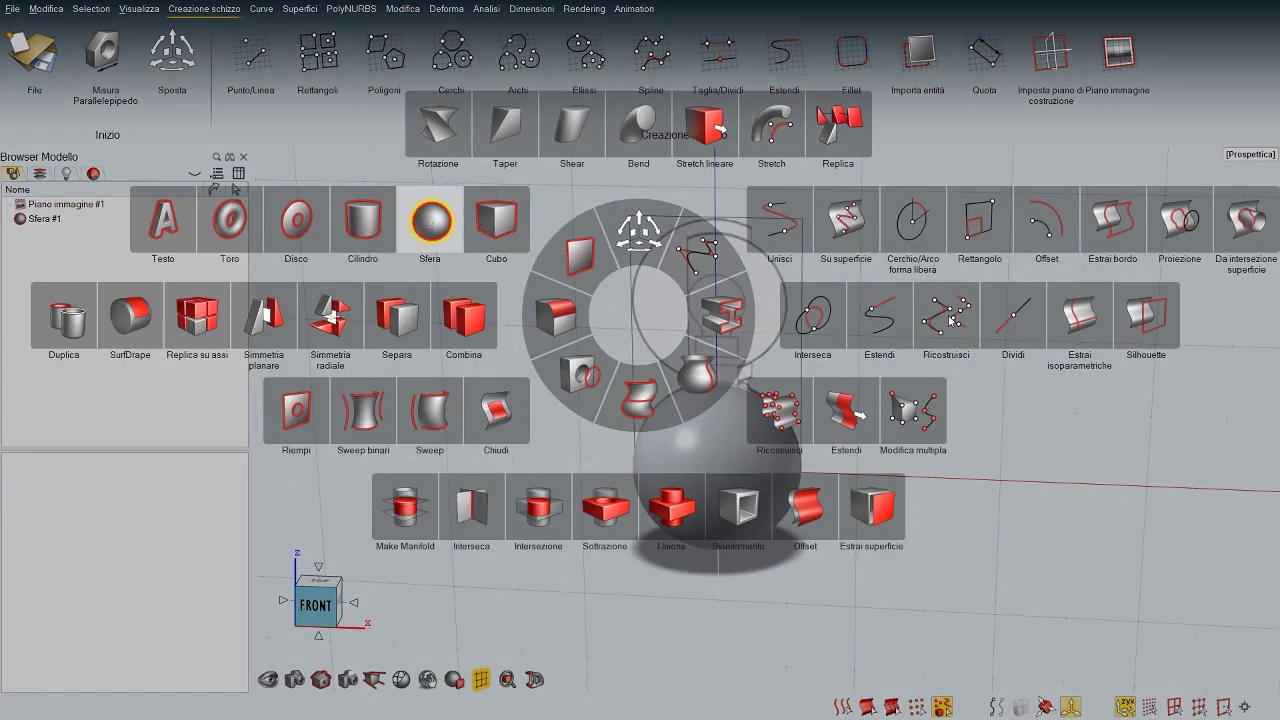
pyautogui.moveTo(838, 454); pyautogui.dragTo(825, 404, button='middle')
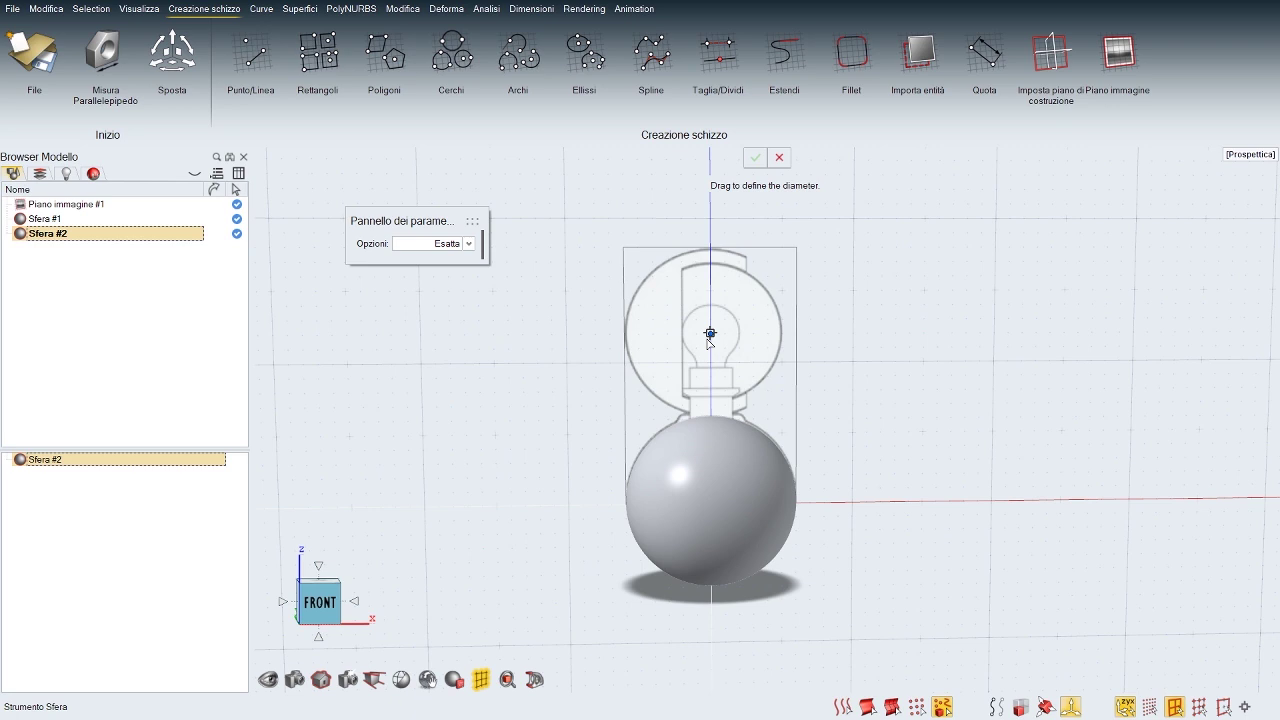
pyautogui.moveTo(707, 338); pyautogui.dragTo(656, 339)
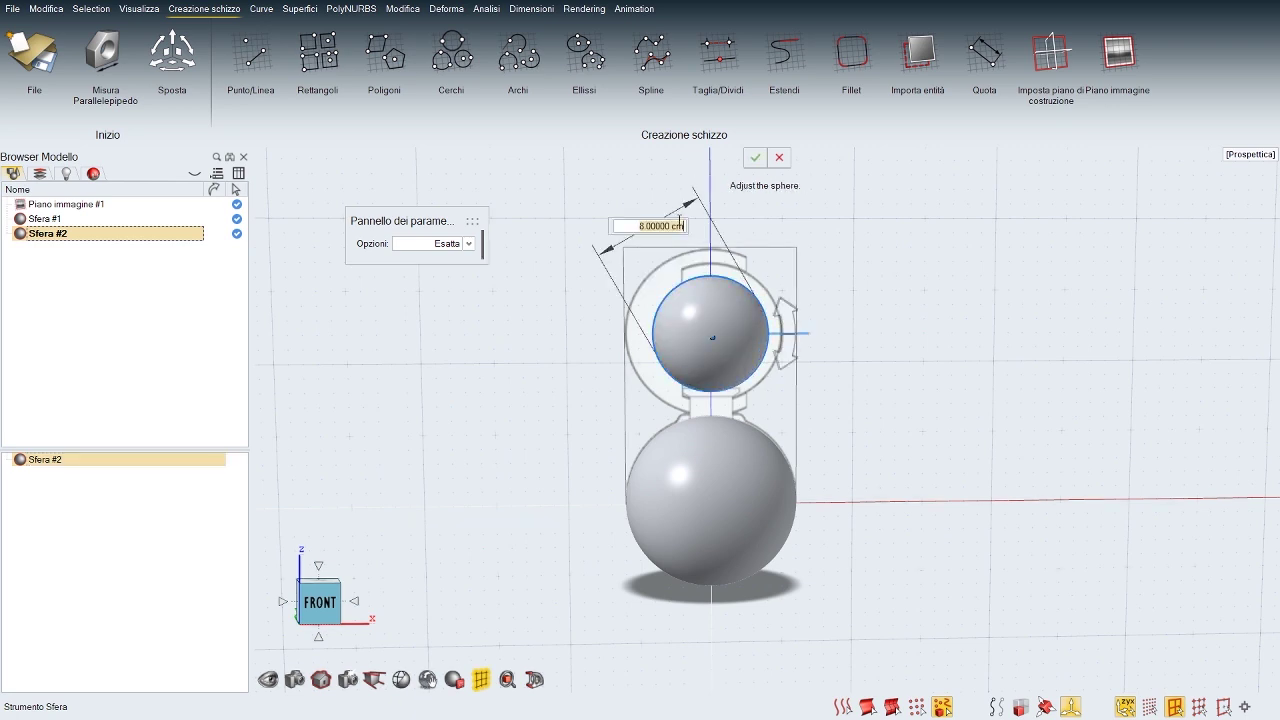
pyautogui.press('Return')
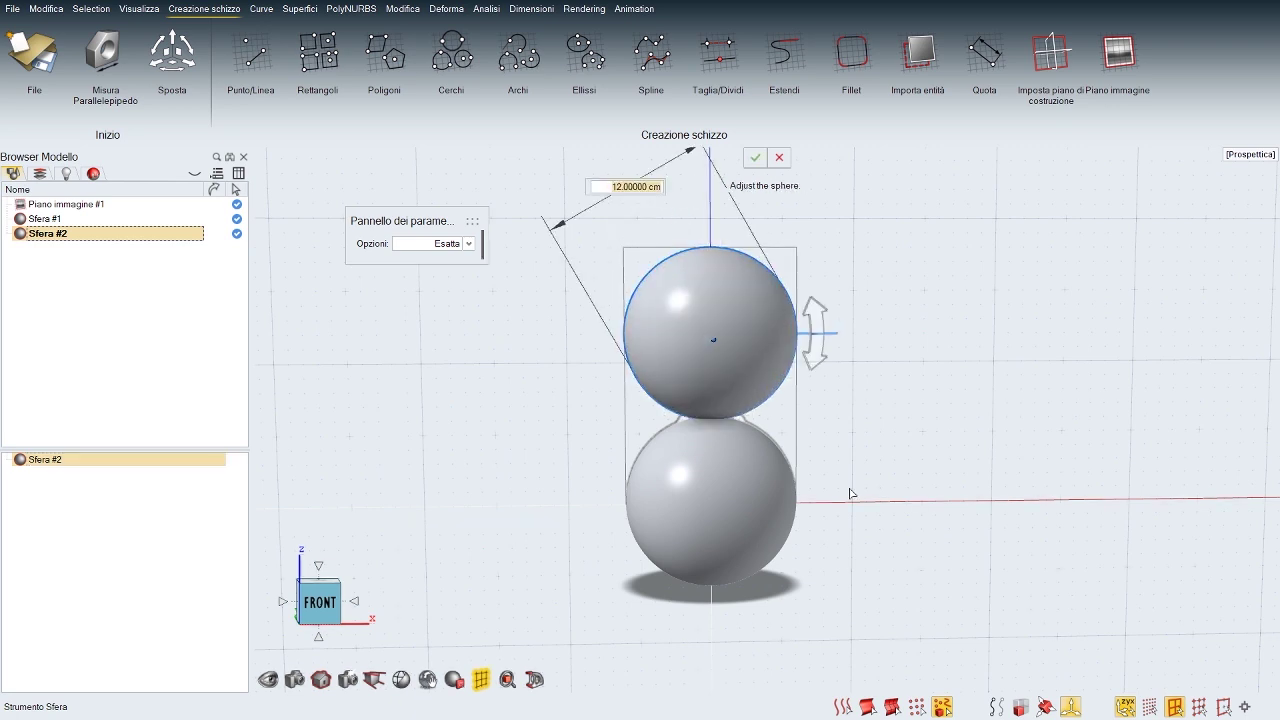
pyautogui.click(1179, 711)
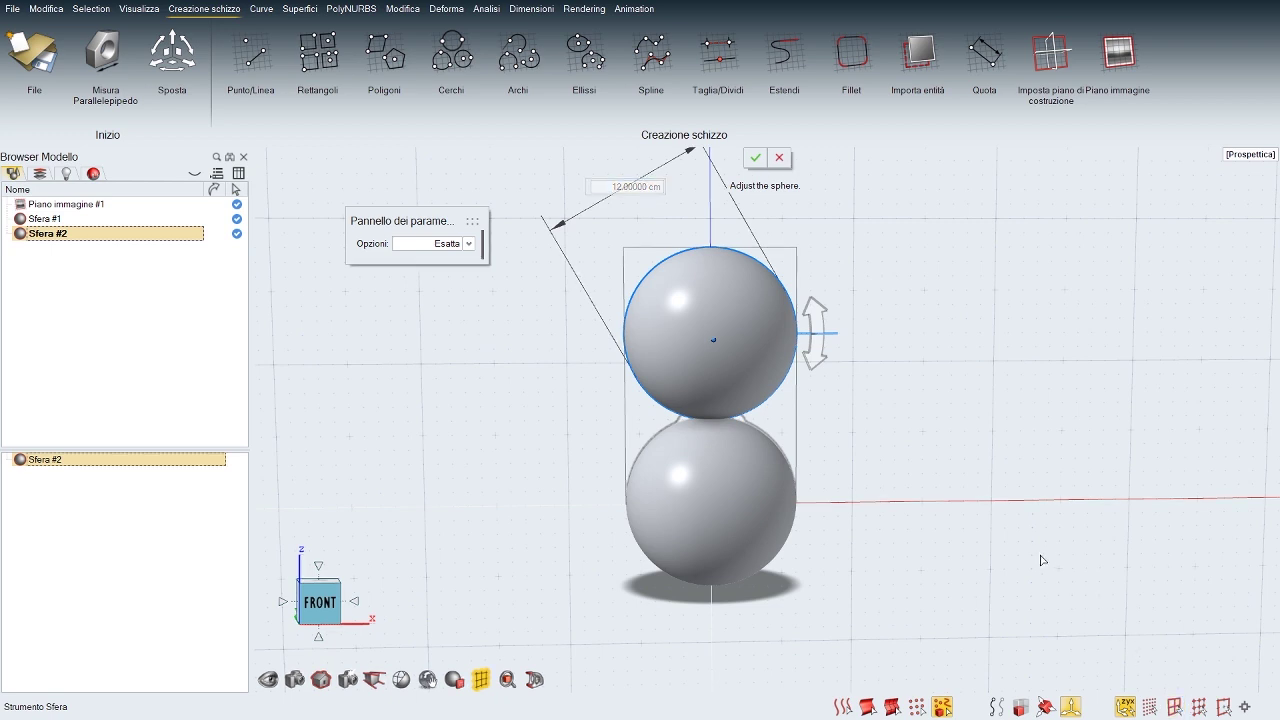
pyautogui.click(972, 530)
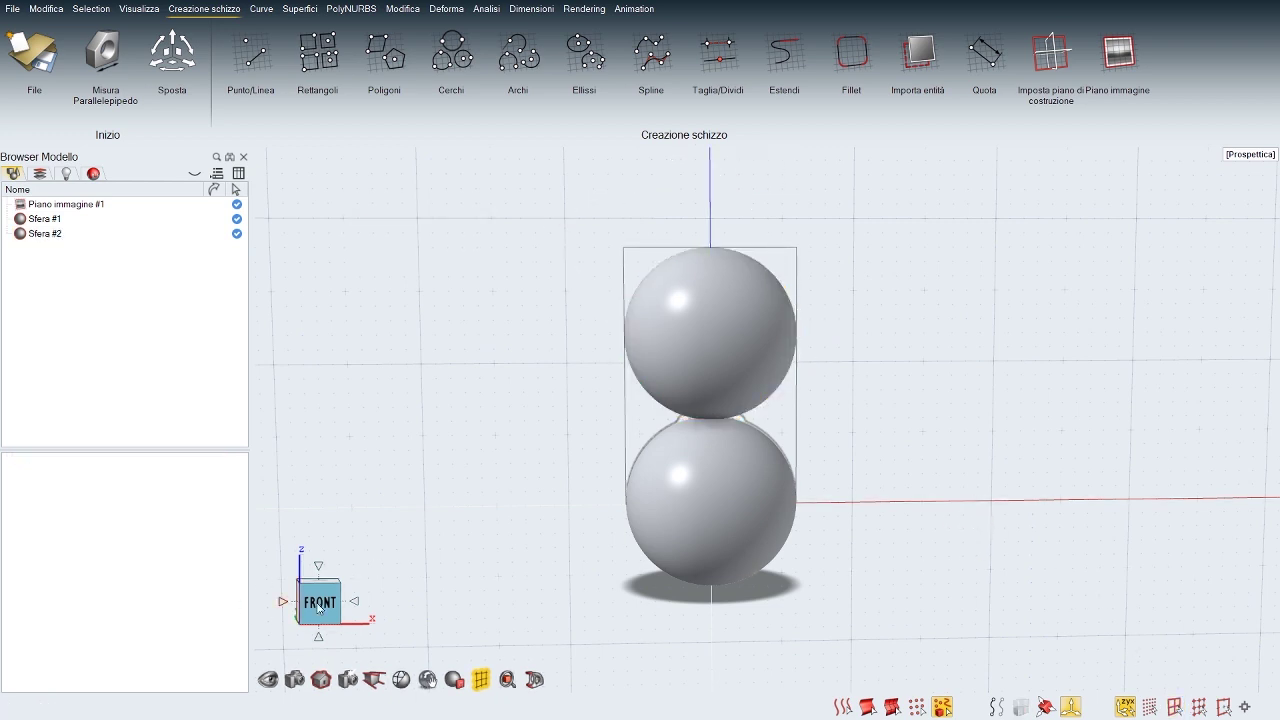
# Step: In wireframe front view, move the upper sphere up so its centre sits at about Z 12.12 cm
pyautogui.click(318, 603)
pyautogui.click(691, 363)
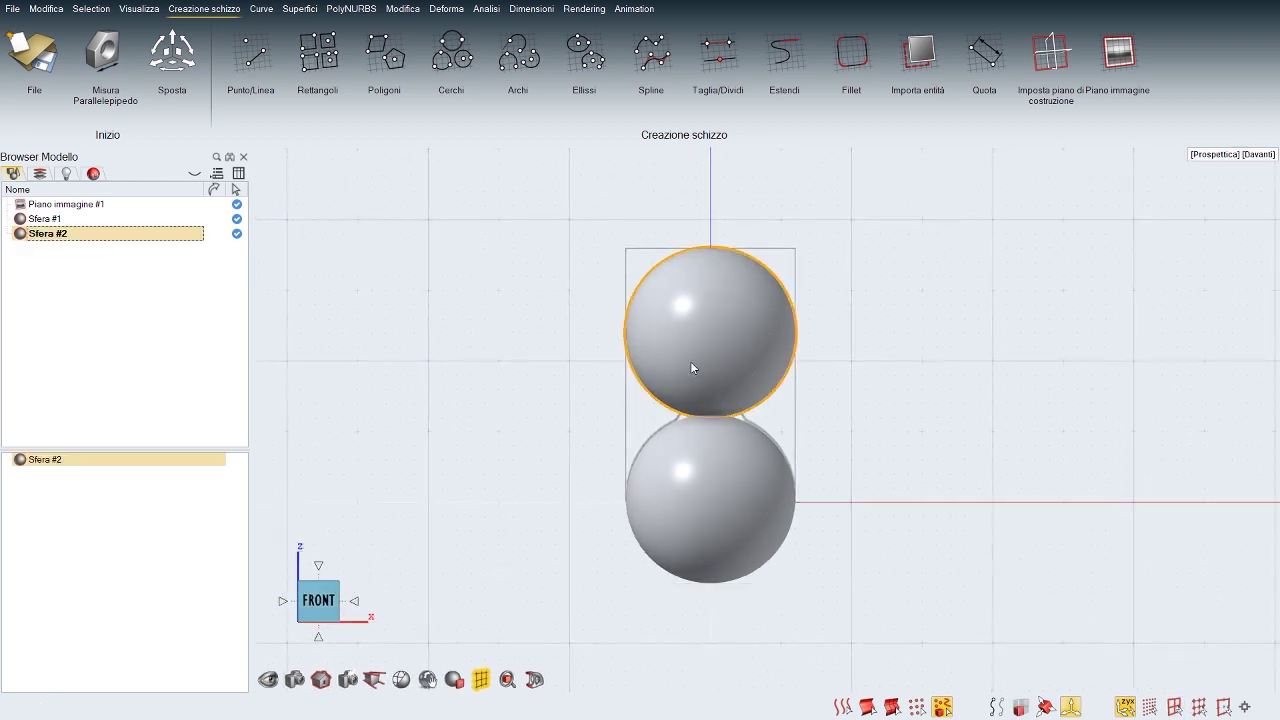
pyautogui.press('w')
pyautogui.scroll(5, 826, 402)
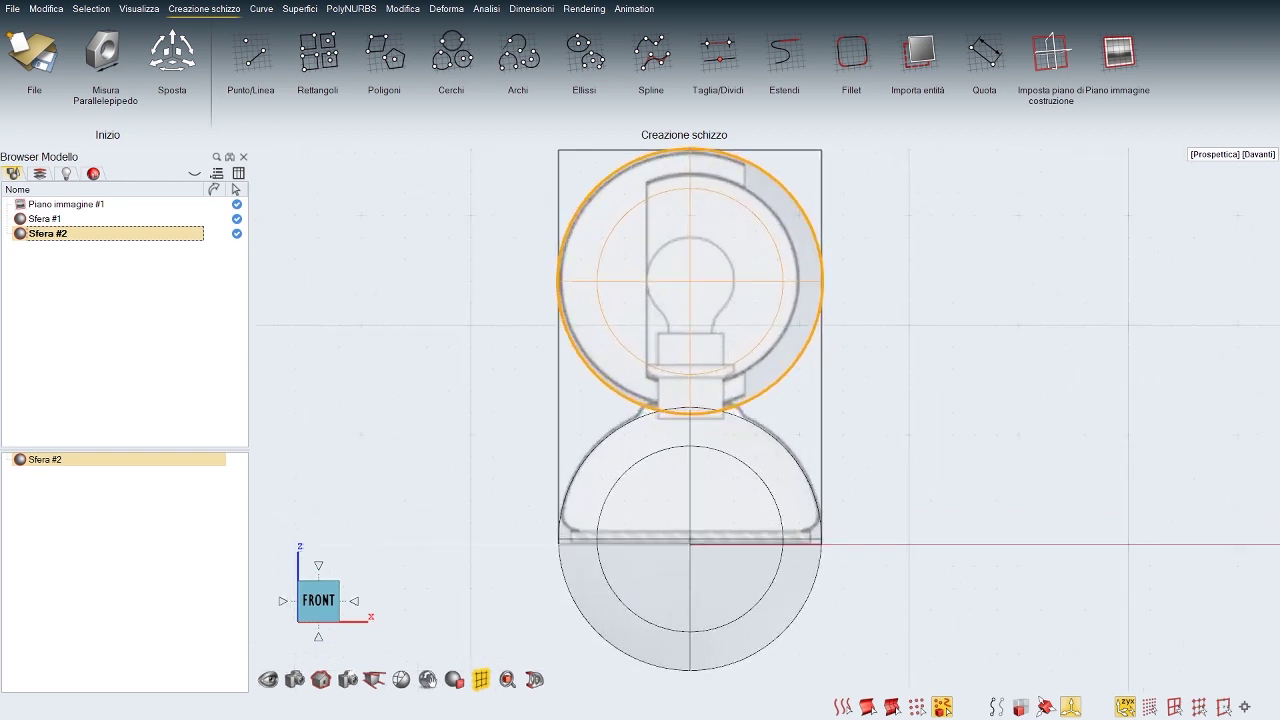
pyautogui.moveTo(837, 418); pyautogui.dragTo(845, 448, button='right')
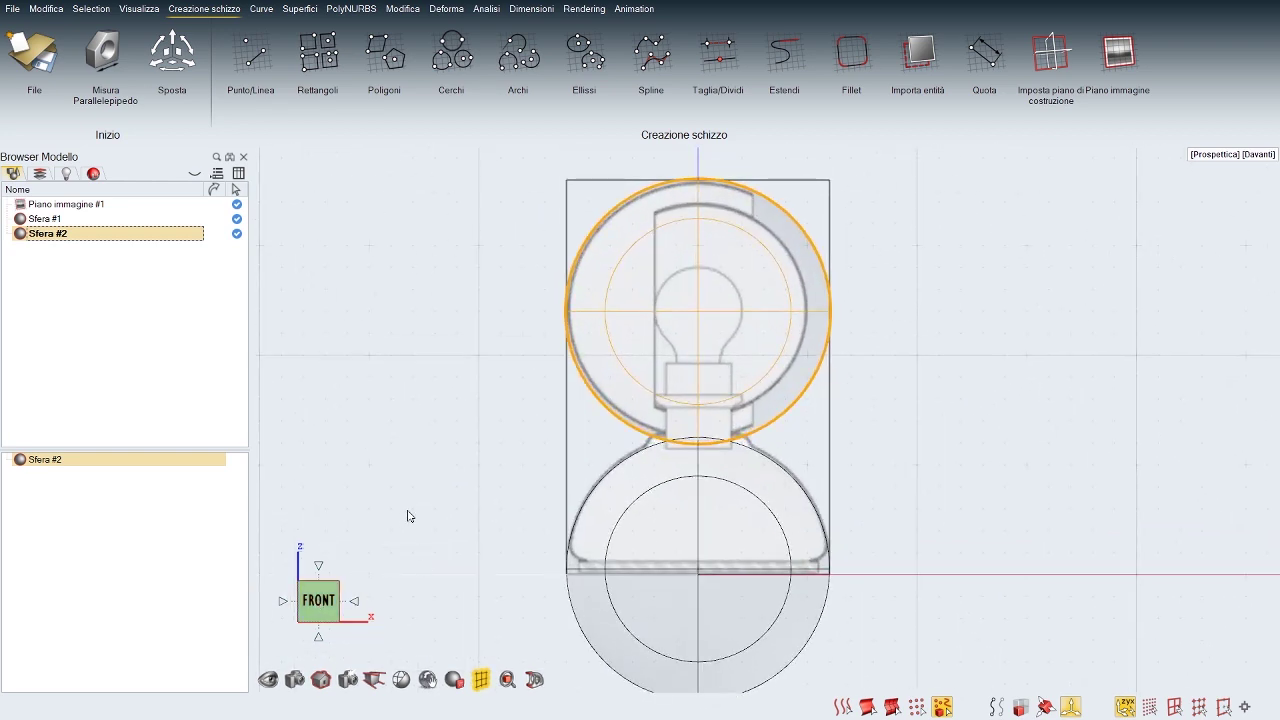
pyautogui.moveTo(423, 473); pyautogui.dragTo(422, 495, button='right')
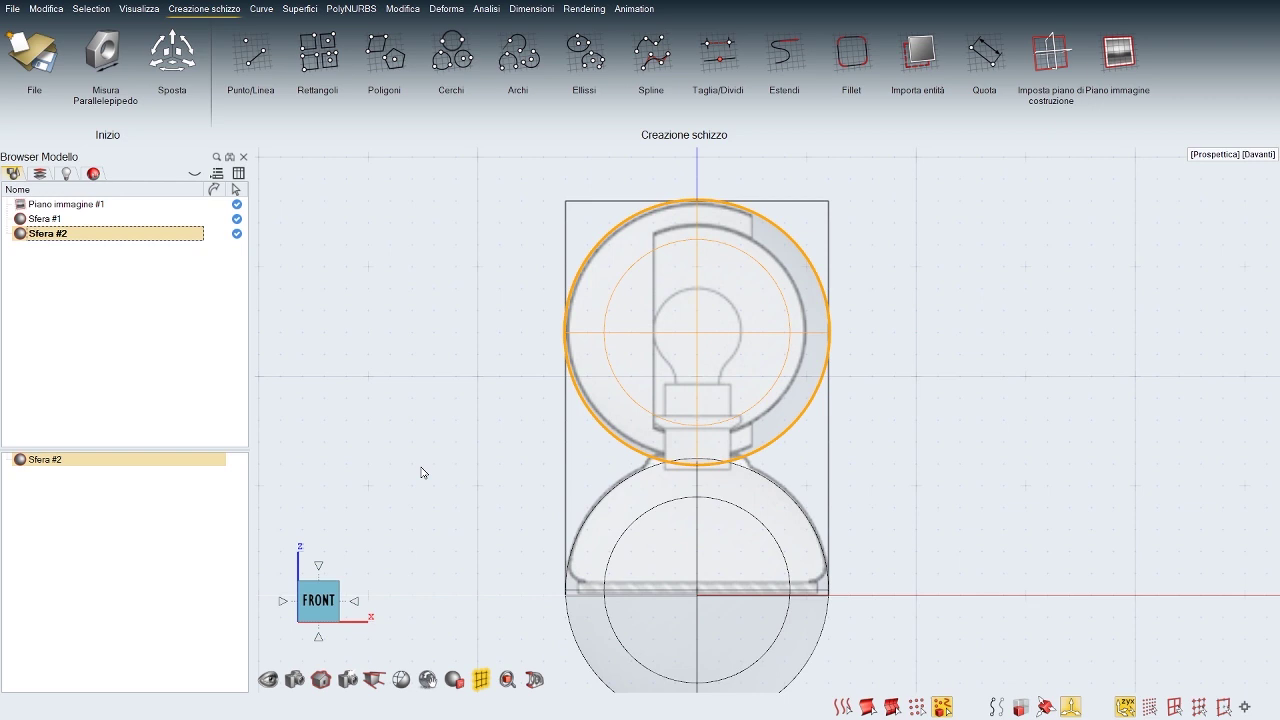
pyautogui.press('m')
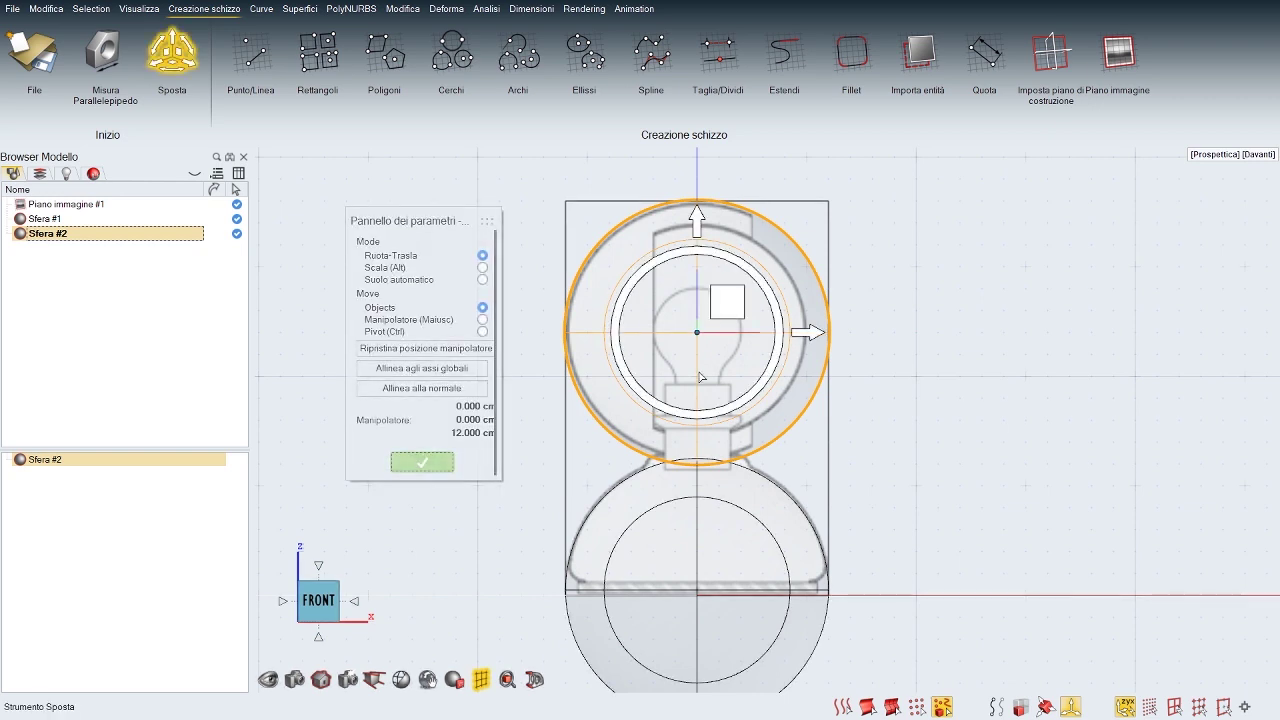
pyautogui.moveTo(701, 234); pyautogui.dragTo(703, 236)
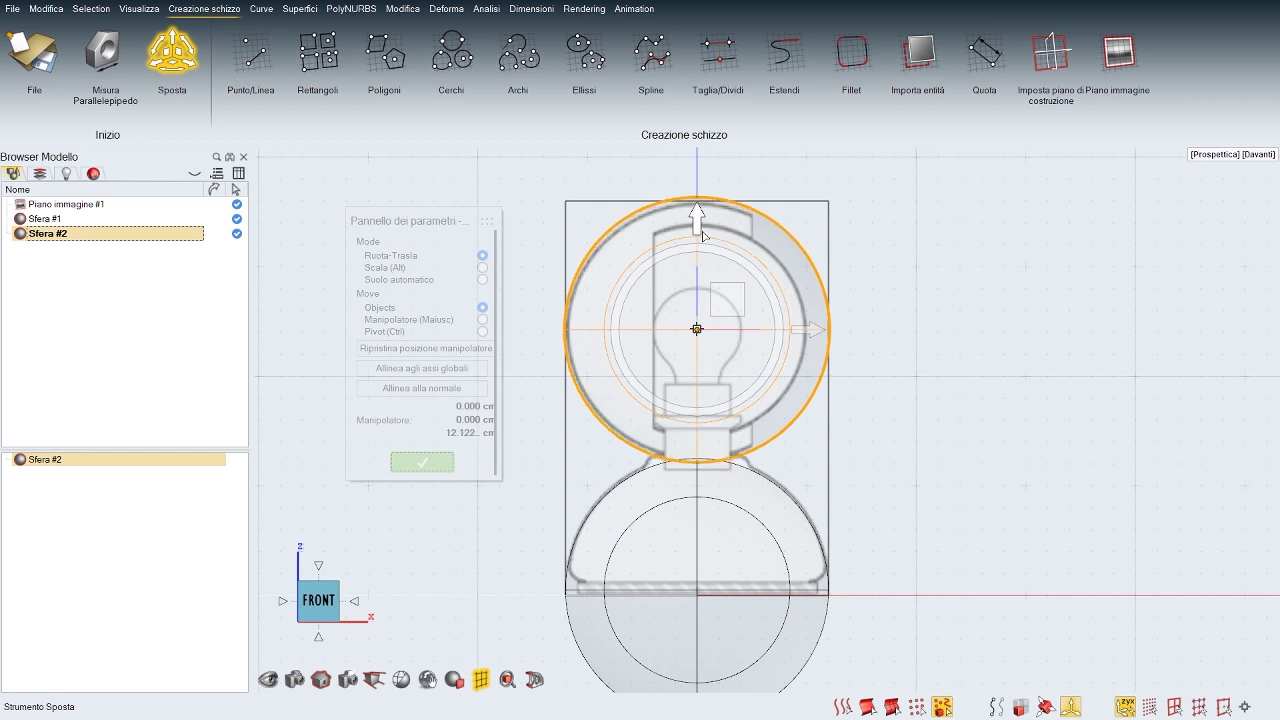
pyautogui.rightClick(972, 302)
# Step: Set the upper sphere's diameter to 11.5 cm
pyautogui.doubleClick(813, 270)
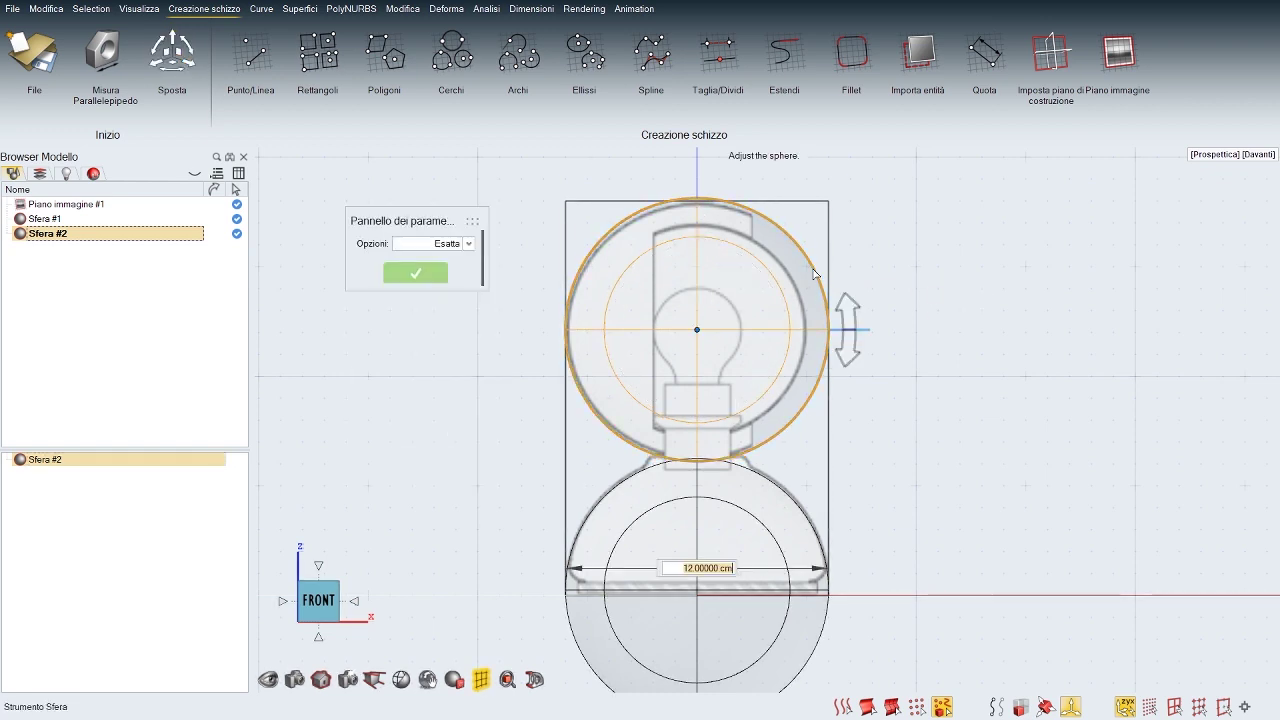
pyautogui.write('11')
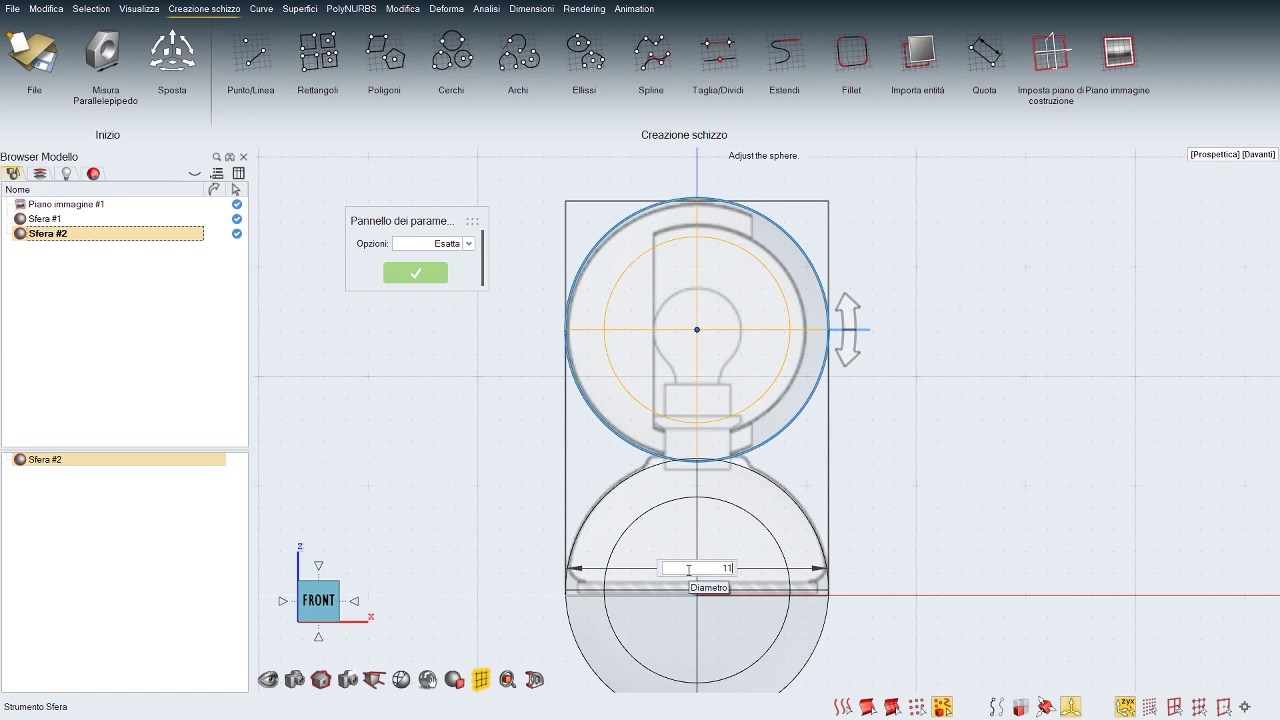
pyautogui.press('Return')
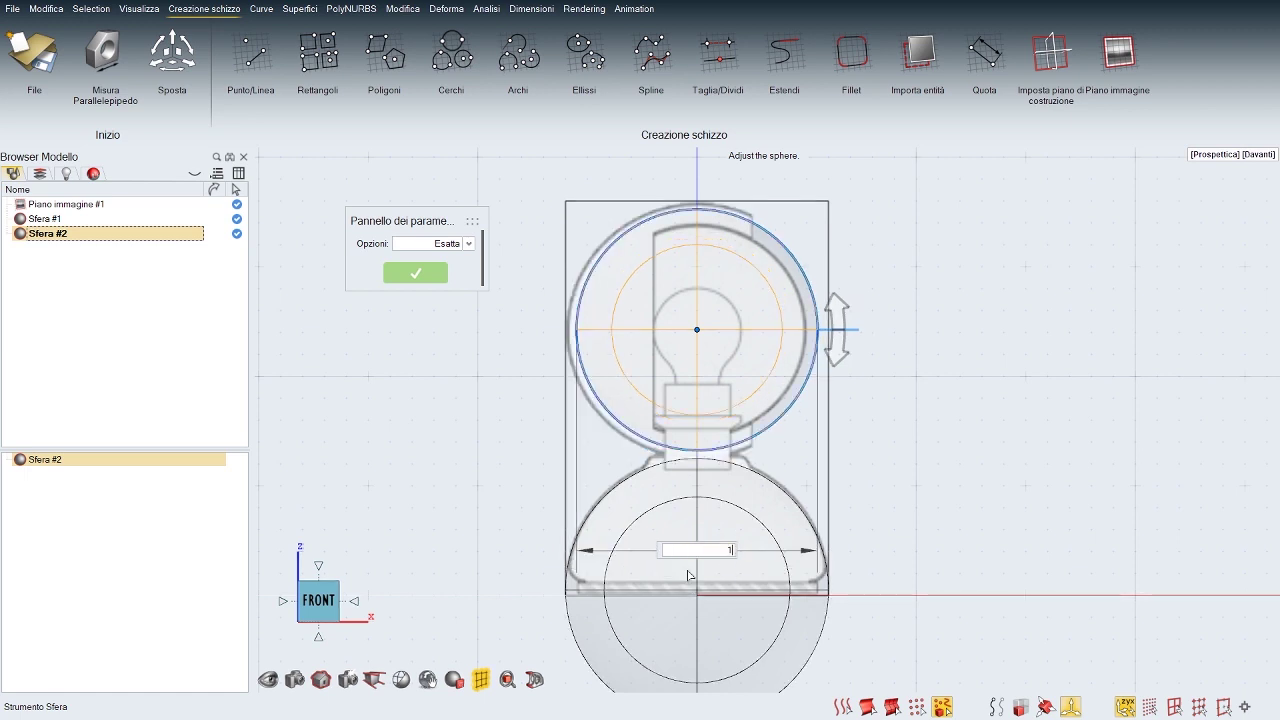
pyautogui.press('Return')
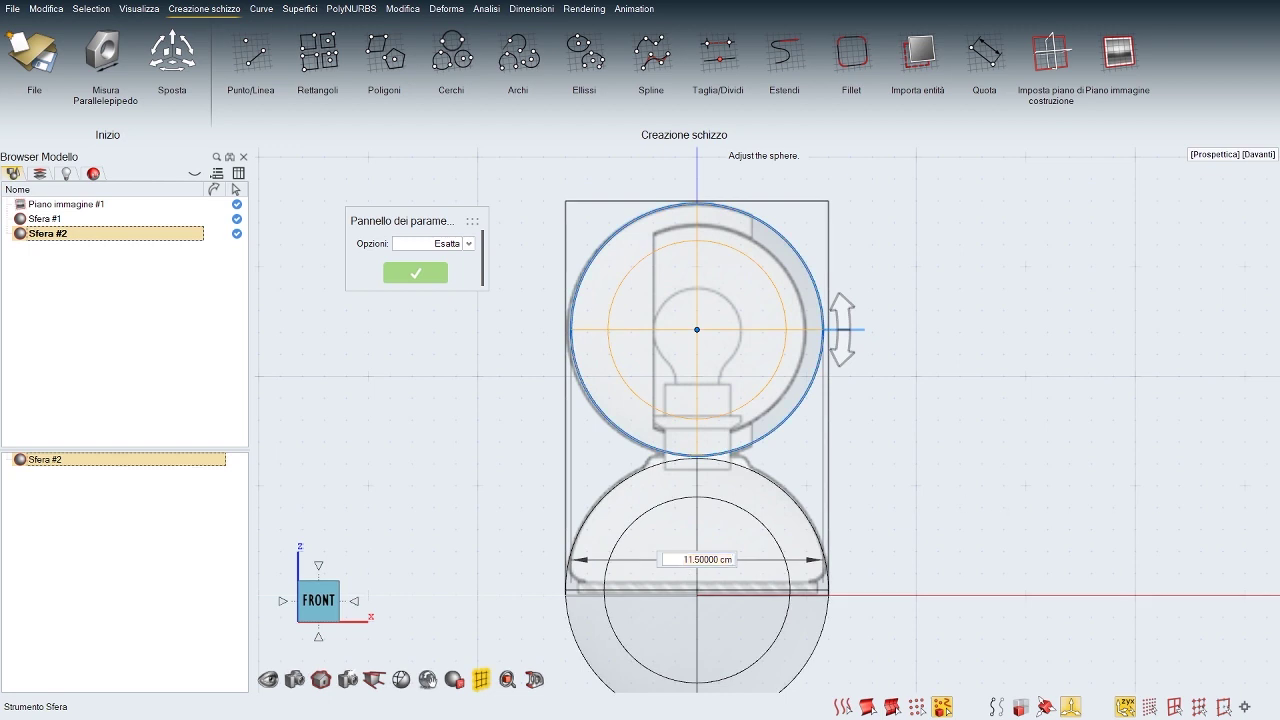
pyautogui.rightClick(947, 479)
pyautogui.press('m')
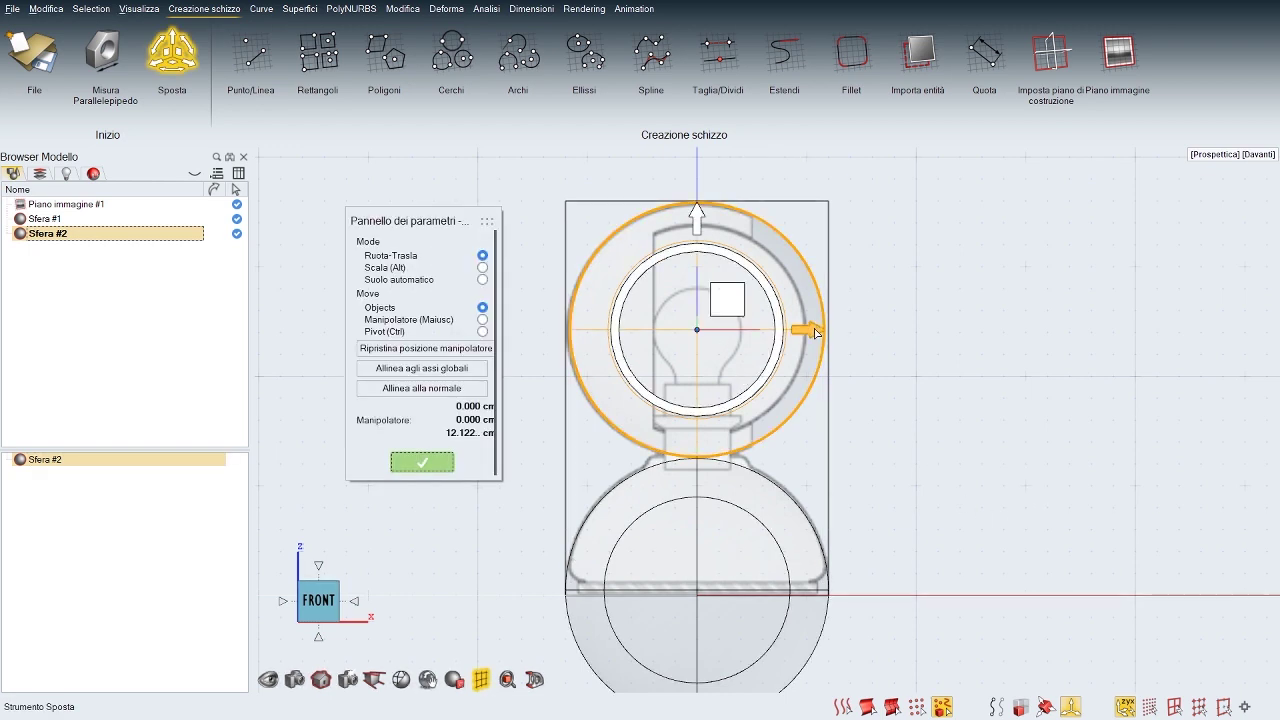
pyautogui.press('alt')
pyautogui.click(811, 326)
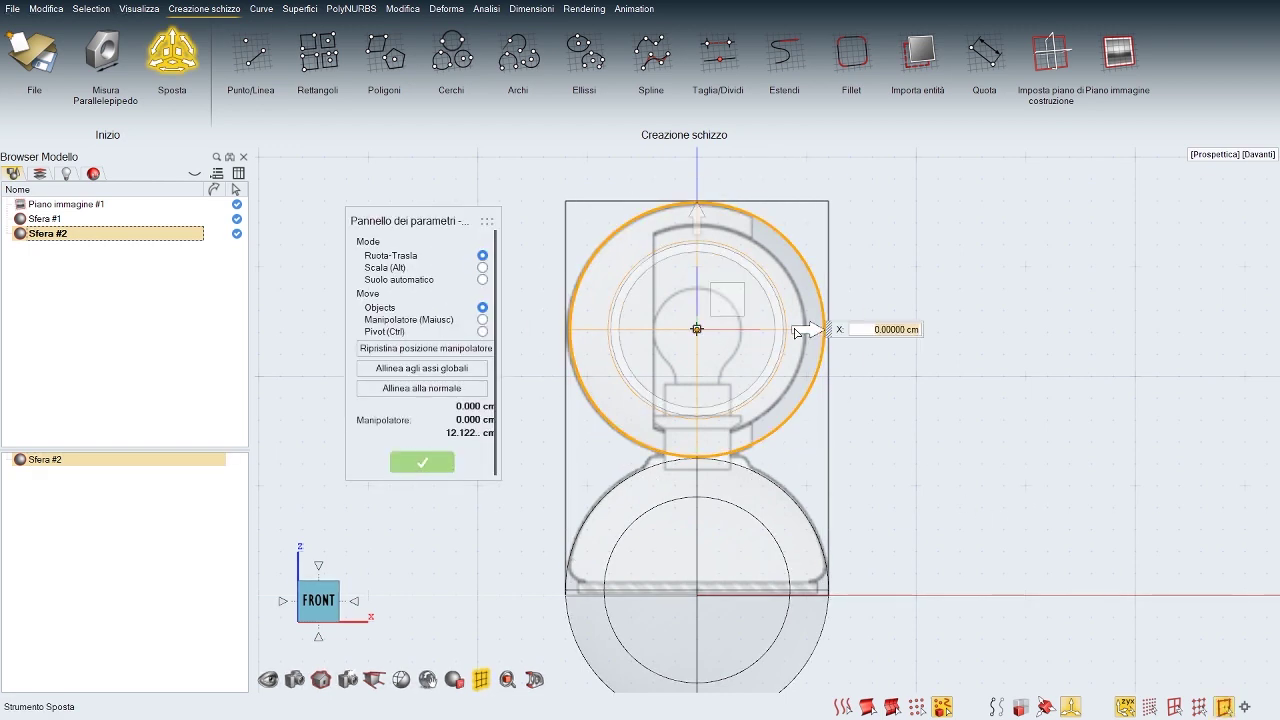
pyautogui.press('alt')
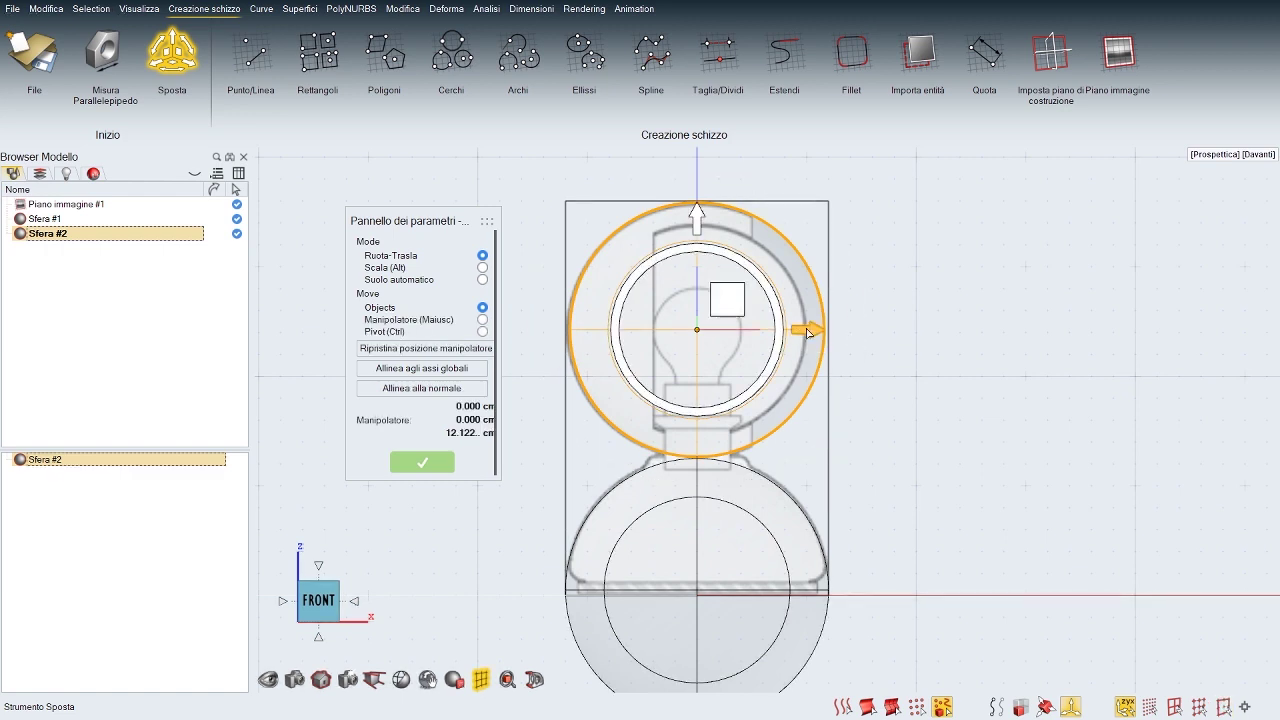
pyautogui.moveTo(807, 330); pyautogui.dragTo(810, 332)
pyautogui.press('Escape')
# Step: Draw a rectangle curve about 16.2 cm high over the lower half of the base sphere, extending past both sides, and turn on grid snapping
pyautogui.press('w')
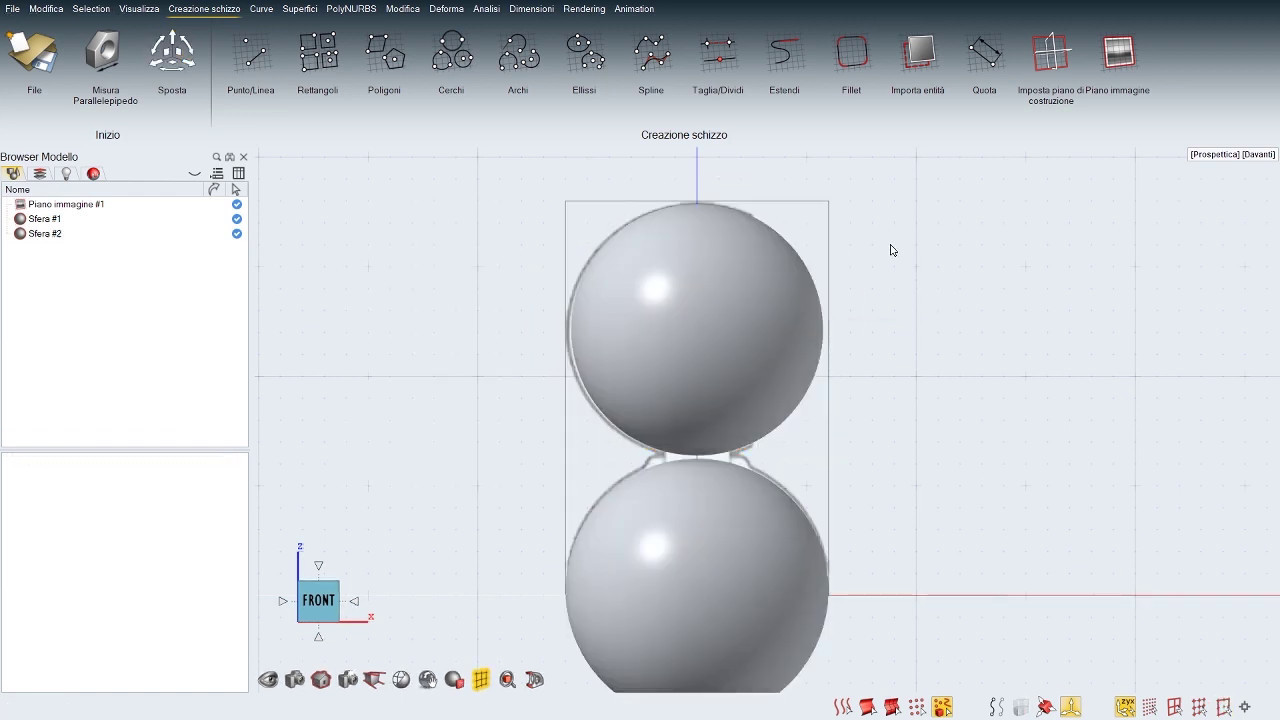
pyautogui.moveTo(928, 379)
pyautogui.mouseDown(button='middle')
pyautogui.moveTo(790, 384)
pyautogui.moveTo(922, 379)
pyautogui.mouseUp(button='middle')
pyautogui.scroll(-6, 910, 381)
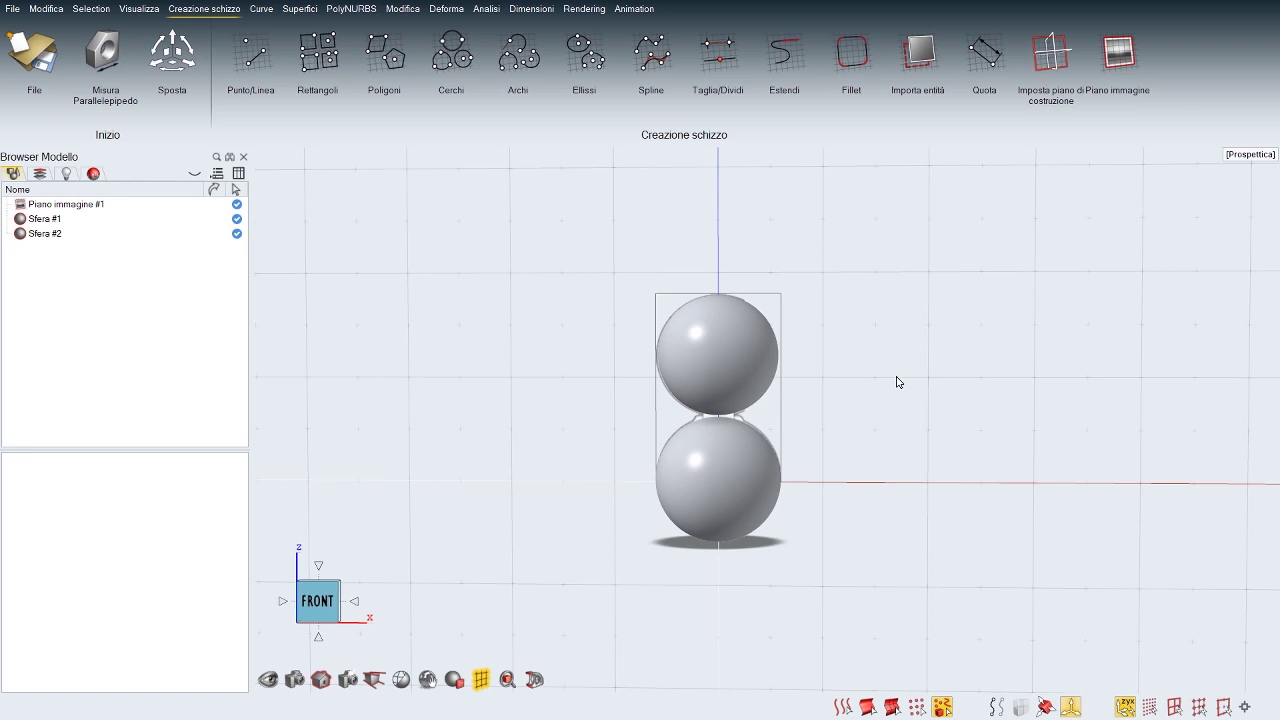
pyautogui.click(261, 8)
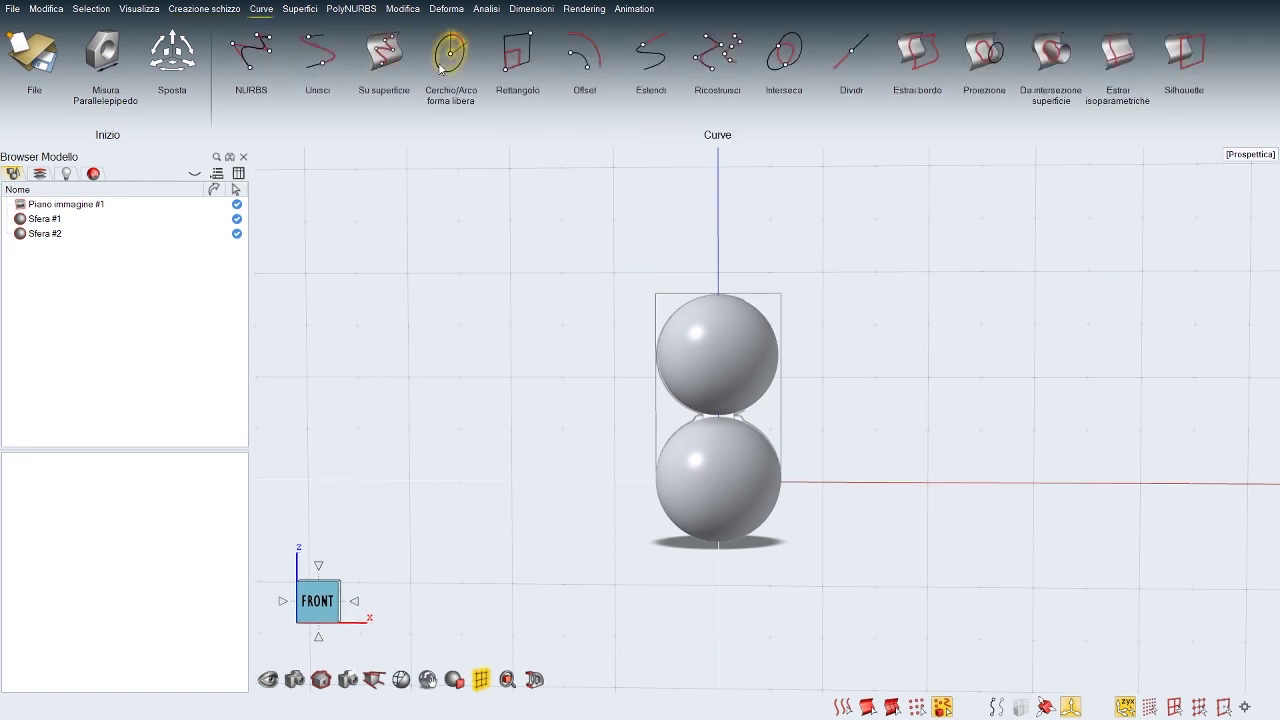
pyautogui.click(530, 66)
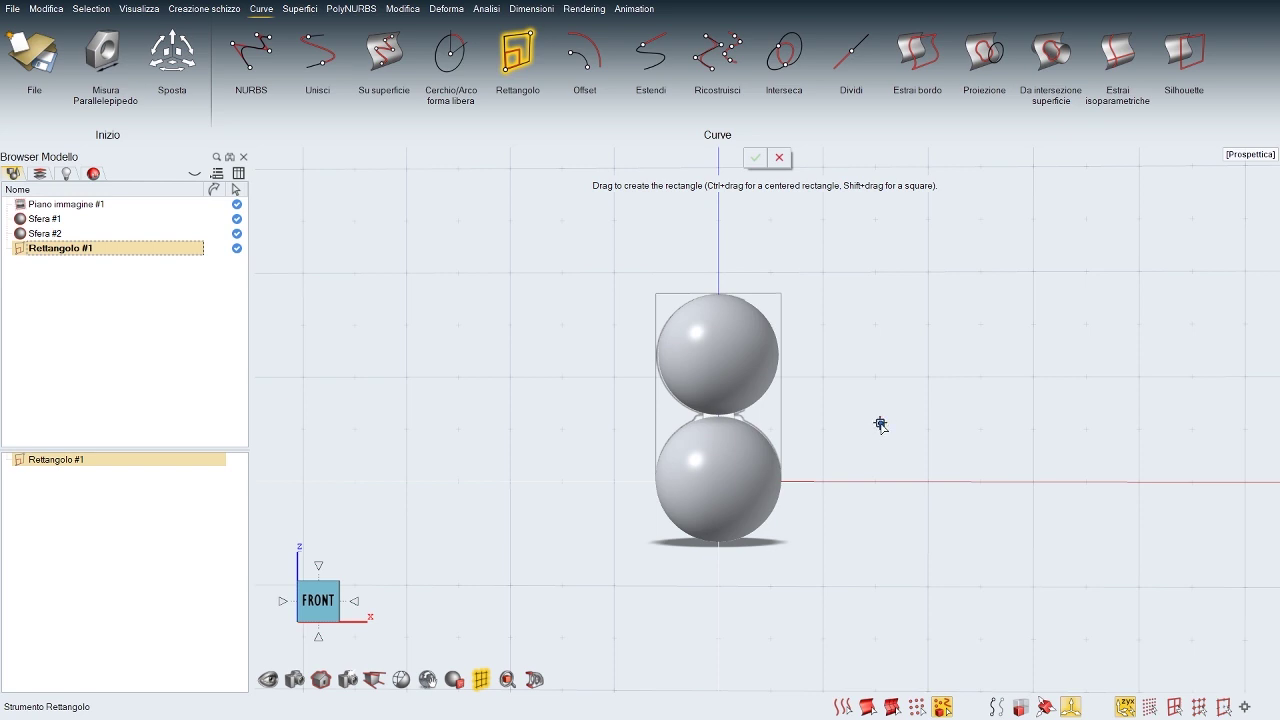
pyautogui.moveTo(970, 643)
pyautogui.mouseDown()
pyautogui.moveTo(703, 580)
pyautogui.moveTo(616, 545)
pyautogui.moveTo(570, 472)
pyautogui.mouseUp()
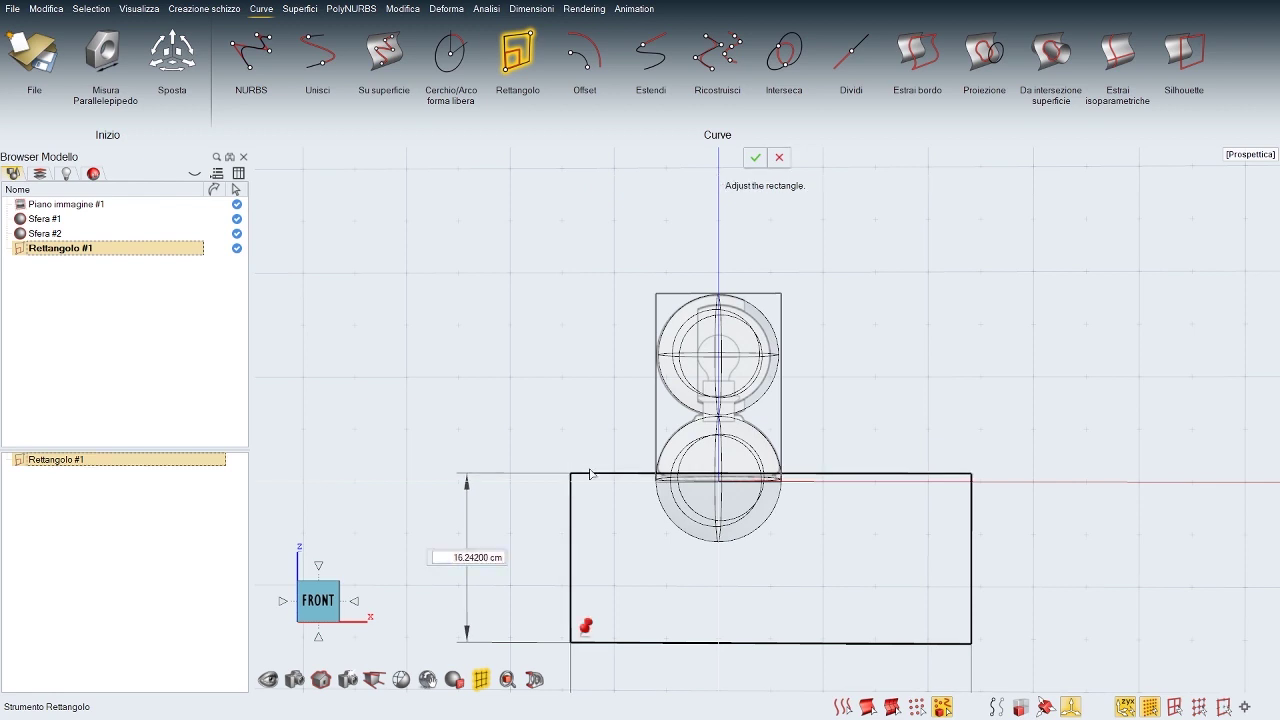
pyautogui.moveTo(930, 415); pyautogui.dragTo(925, 415, button='right')
pyautogui.press('Escape')
pyautogui.click(829, 414)
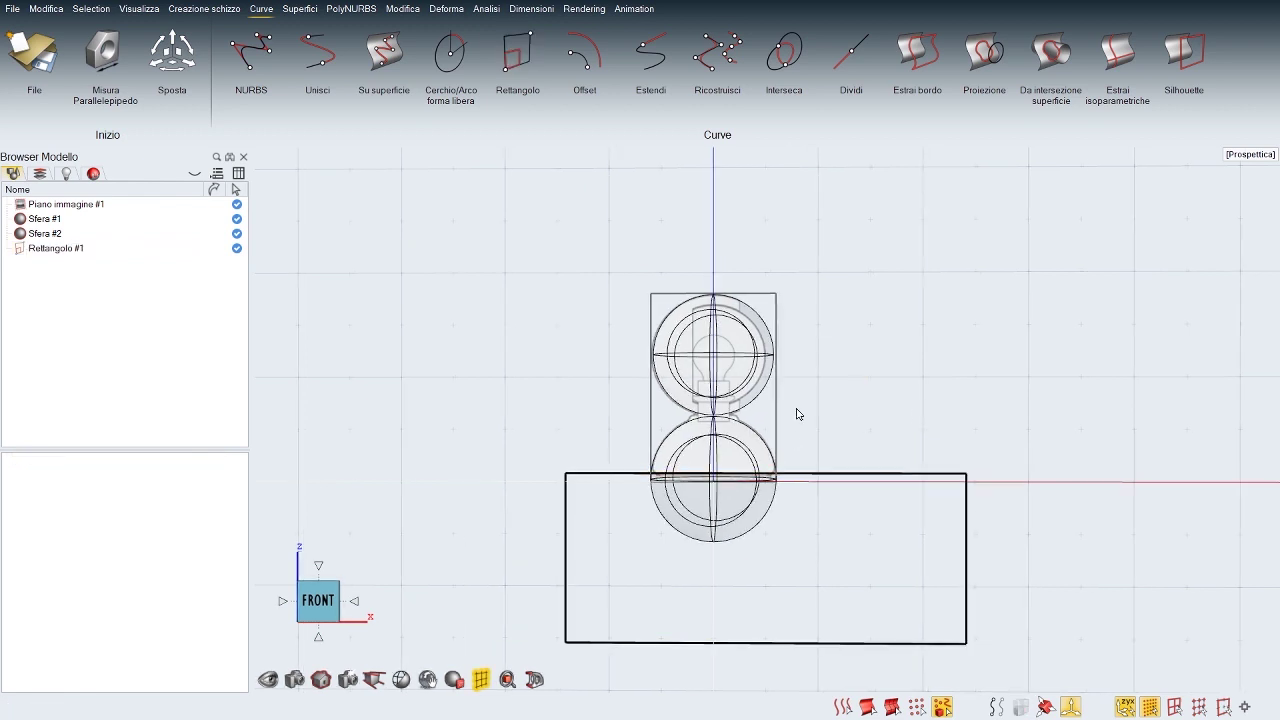
# Step: Draw a second rectangle curve about 47.8 by 8.8 cm across the upper sphere, with its lower edge crossing the base sphere's top
pyautogui.press('alt')
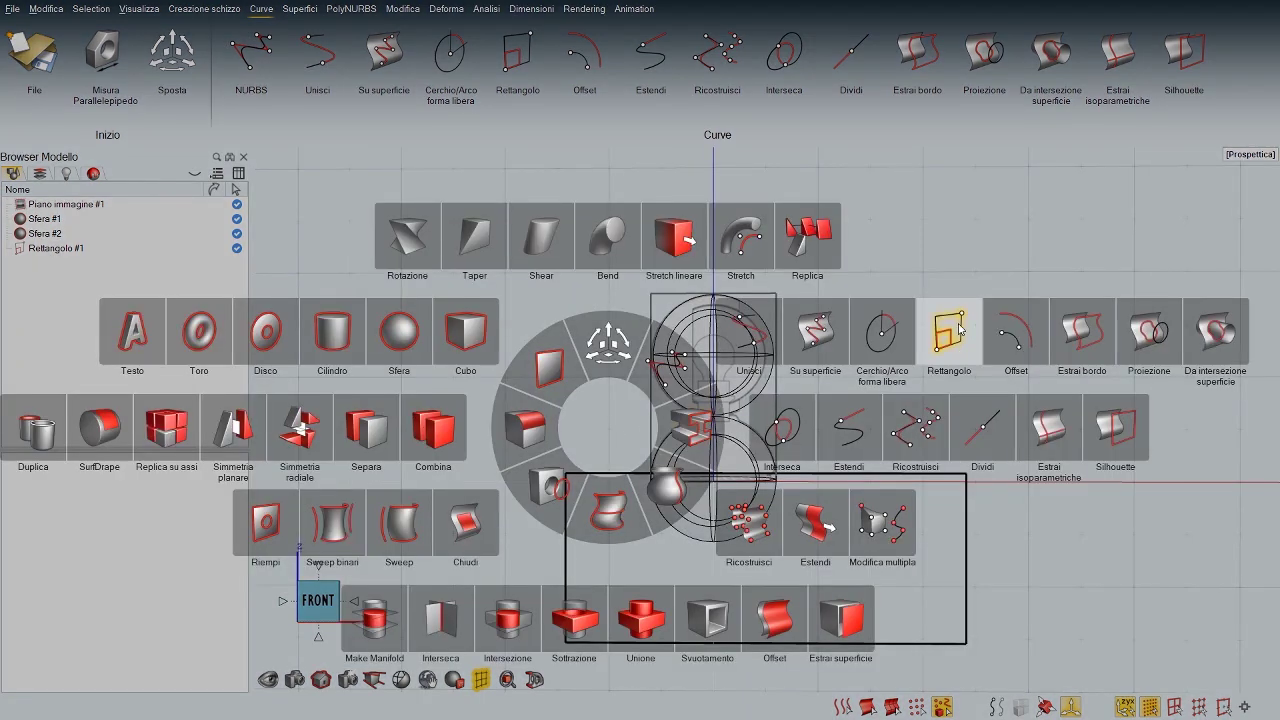
pyautogui.click(949, 332)
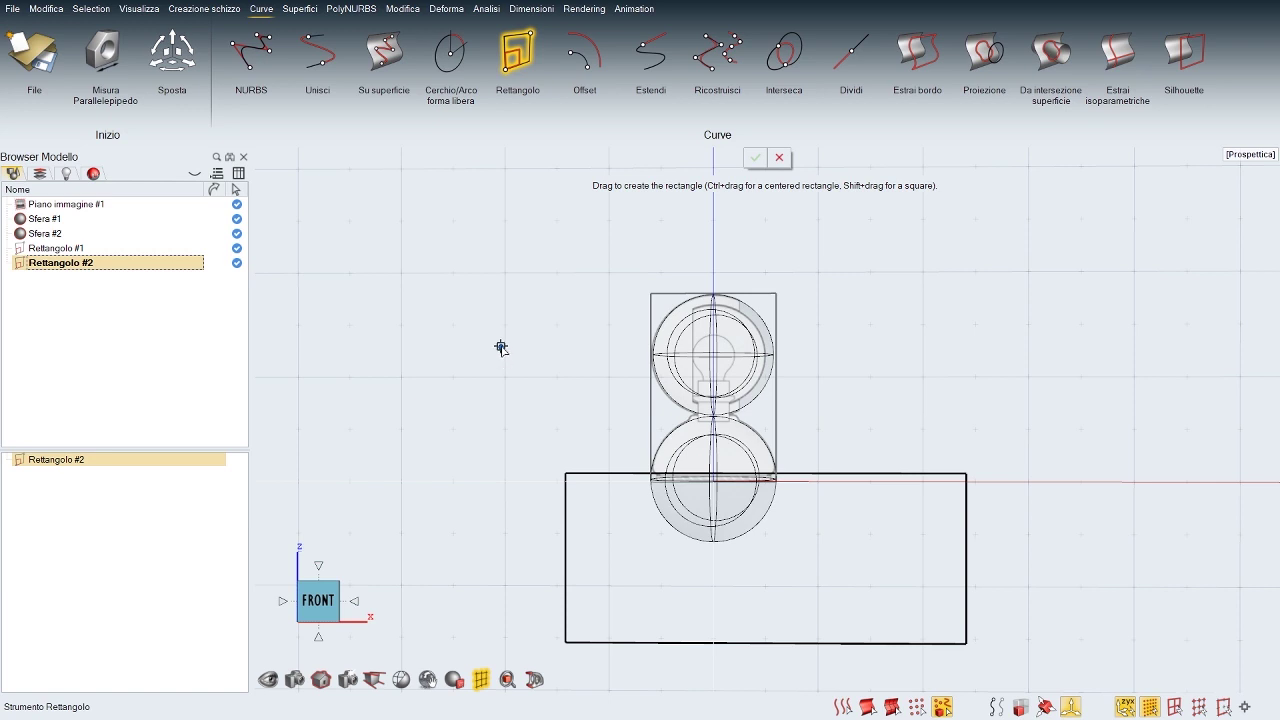
pyautogui.moveTo(491, 333); pyautogui.dragTo(992, 424)
pyautogui.rightClick(909, 408)
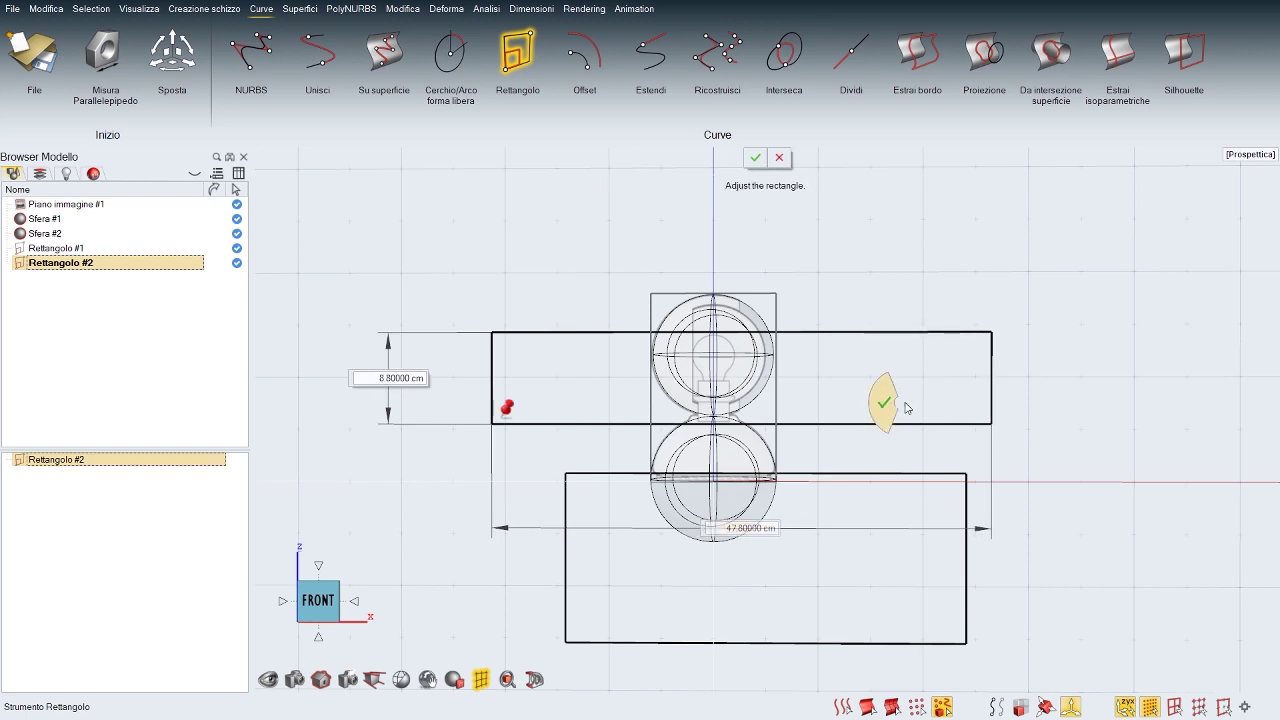
pyautogui.click(840, 384)
pyautogui.moveTo(920, 384); pyautogui.dragTo(854, 399, button='middle')
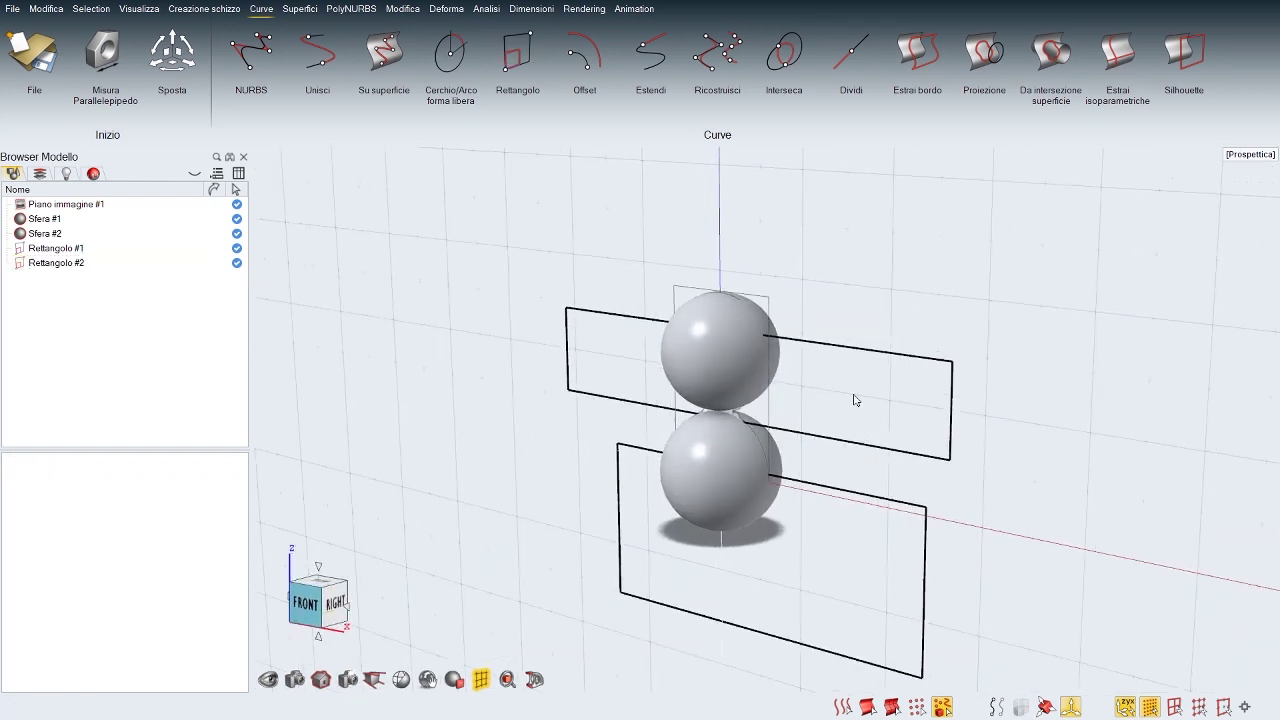
# Step: Trim the base sphere with both rectangles, removing its lower half and the small cap on top
pyautogui.press('space')
pyautogui.click(582, 452)
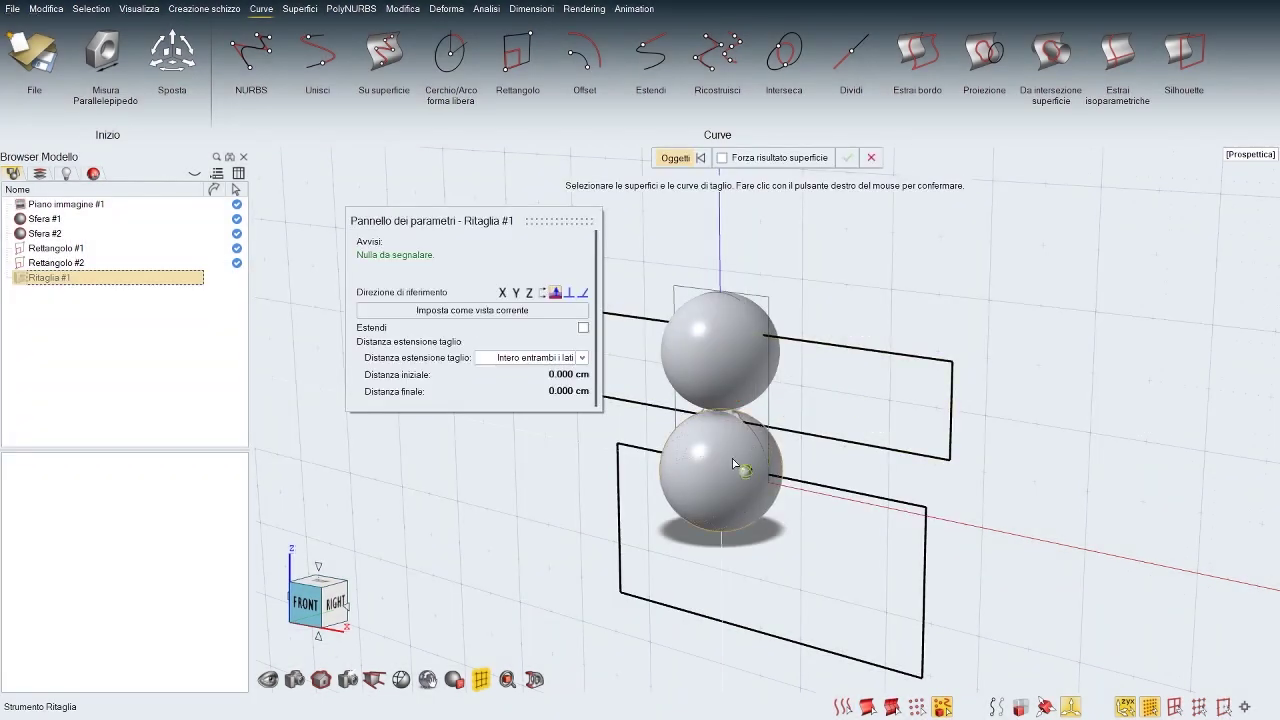
pyautogui.click(710, 503)
pyautogui.click(834, 490)
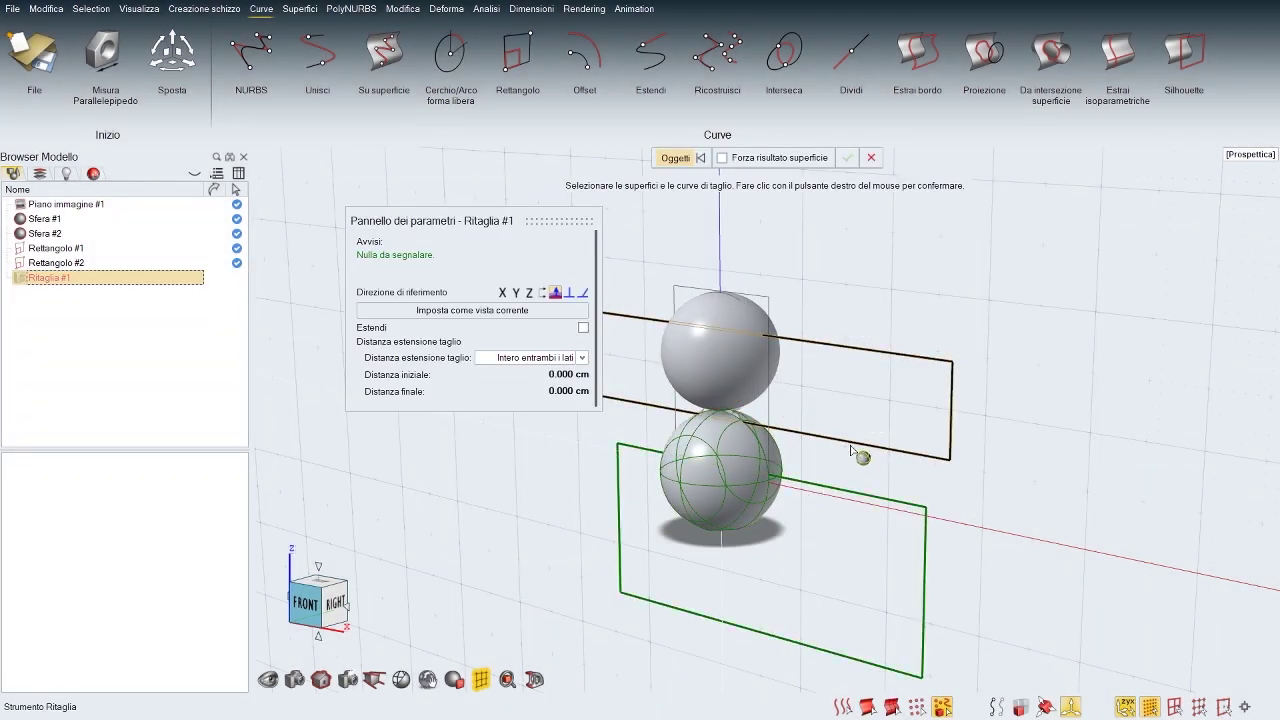
pyautogui.click(856, 448)
pyautogui.rightClick(820, 478)
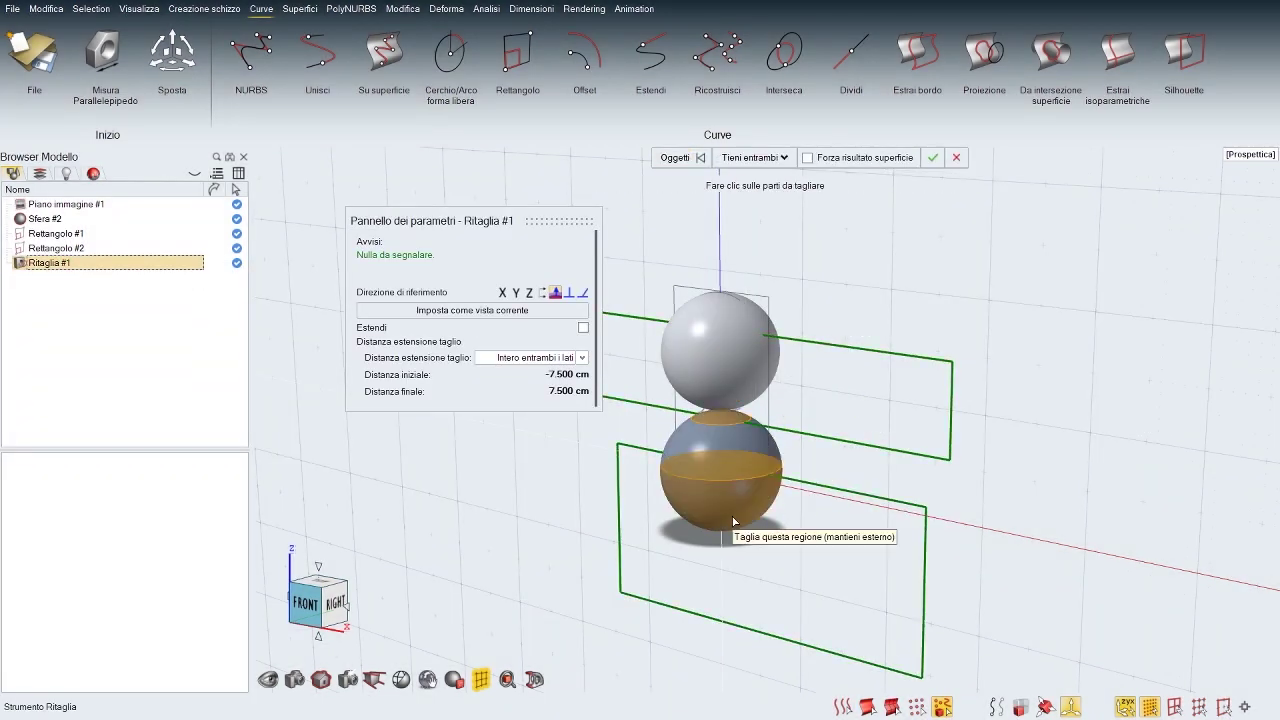
pyautogui.click(734, 519)
pyautogui.rightClick(867, 480)
pyautogui.click(805, 528)
pyautogui.moveTo(805, 528); pyautogui.dragTo(862, 506, button='middle')
# Step: Make the reference image plane unselectable
pyautogui.click(774, 412)
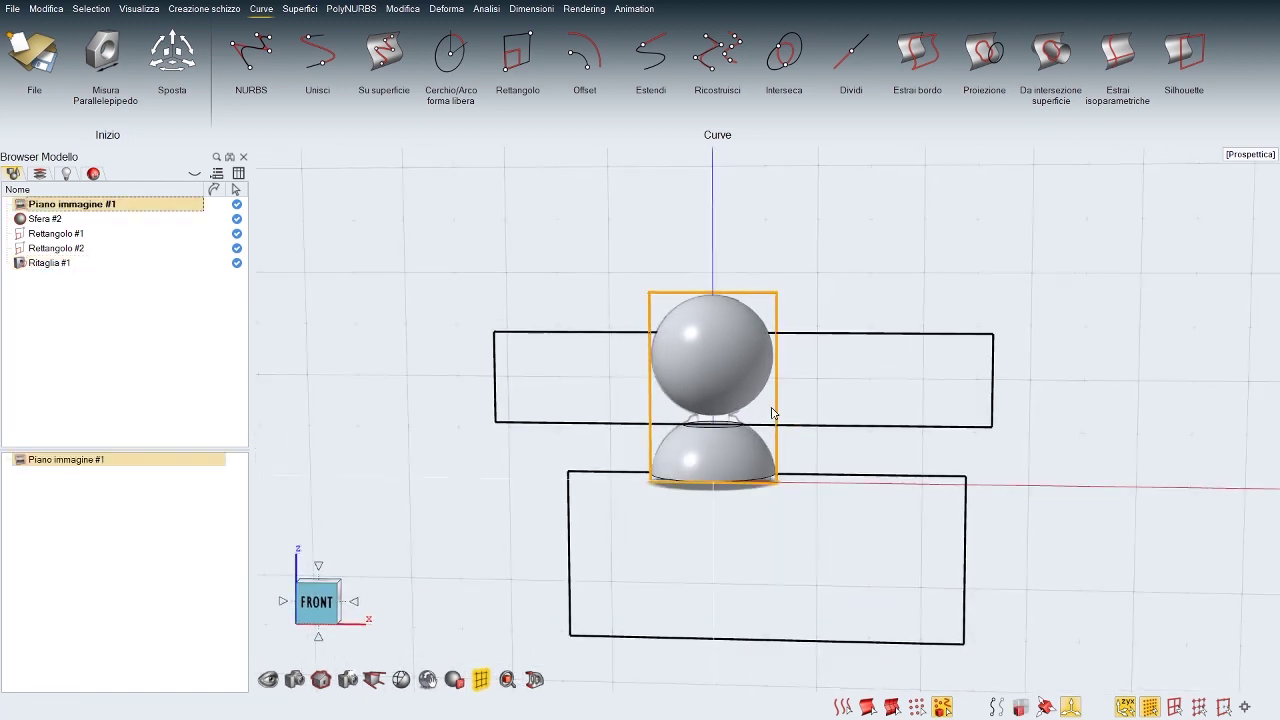
pyautogui.click(419, 259)
pyautogui.moveTo(800, 395)
pyautogui.mouseDown(button='middle')
pyautogui.moveTo(765, 420)
pyautogui.moveTo(814, 386)
pyautogui.mouseUp(button='middle')
pyautogui.scroll(6, 765, 420)
pyautogui.scroll(-1, 815, 490)
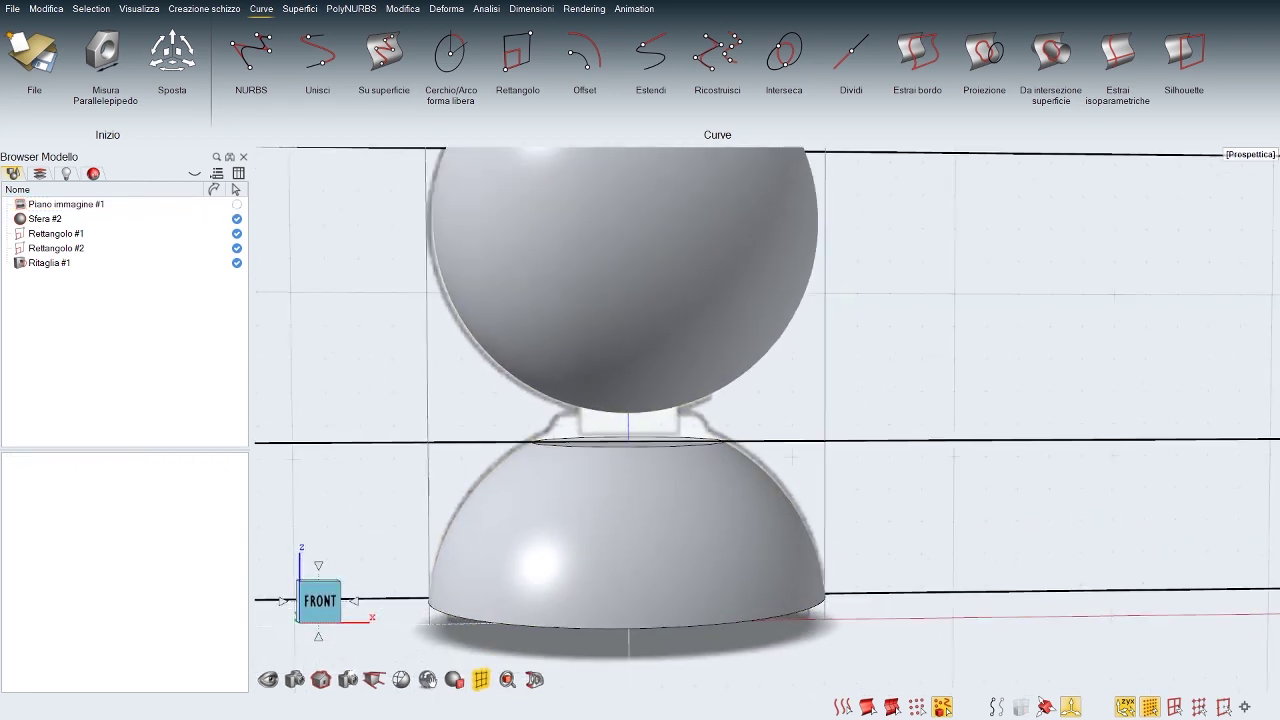
pyautogui.scroll(-4, 799, 502)
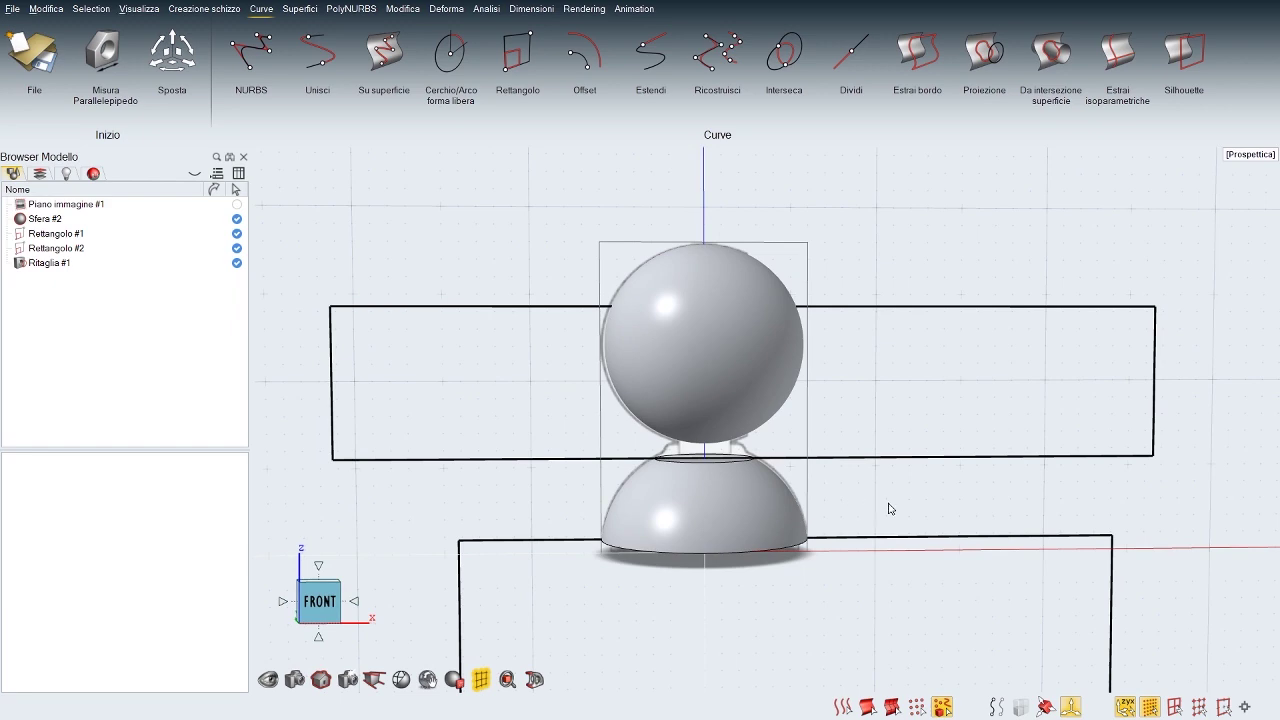
# Step: Extrude the circular edge at the top of the base dome upward about 3.8 cm to form the neck
pyautogui.press('space')
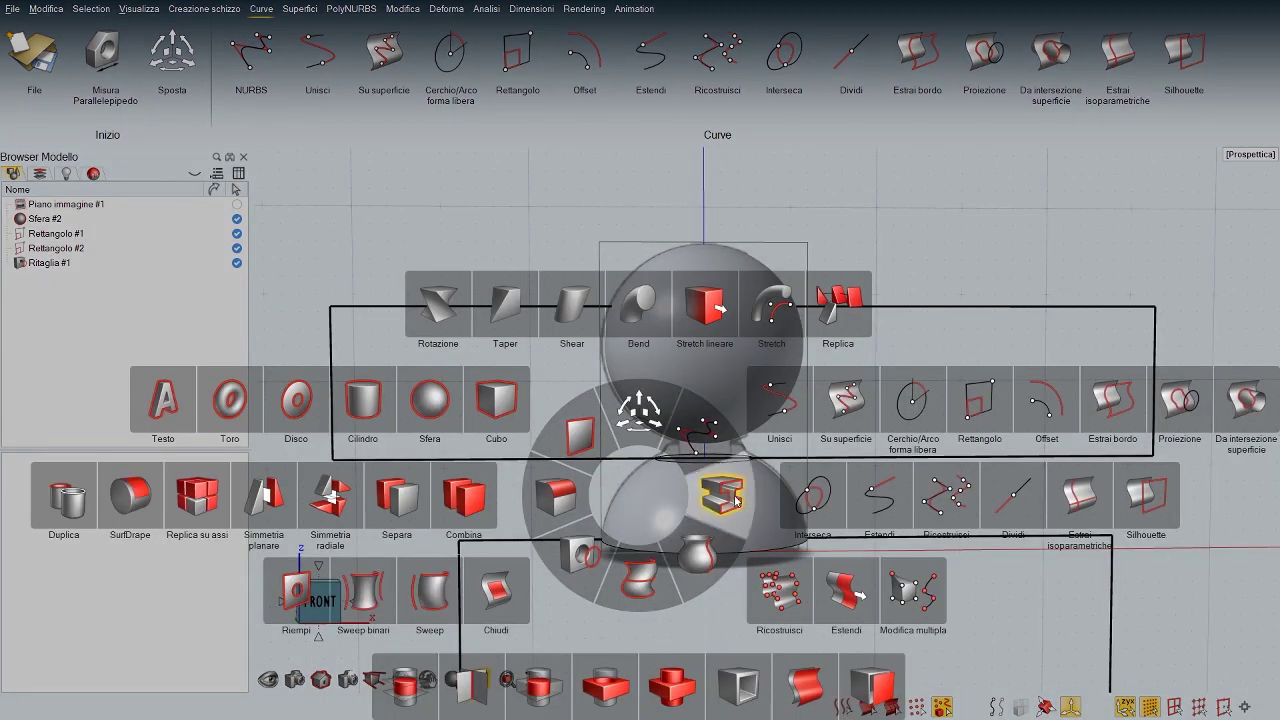
pyautogui.click(718, 496)
pyautogui.moveTo(894, 510); pyautogui.dragTo(888, 524, button='middle')
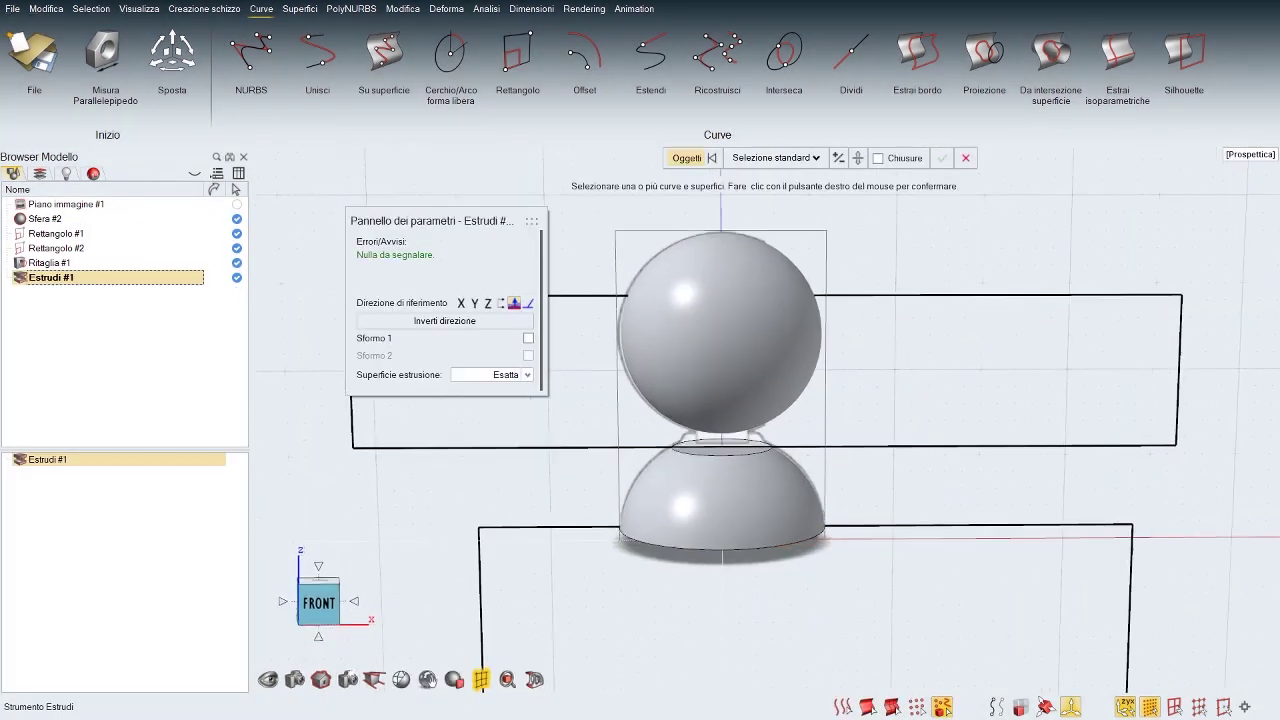
pyautogui.click(757, 443)
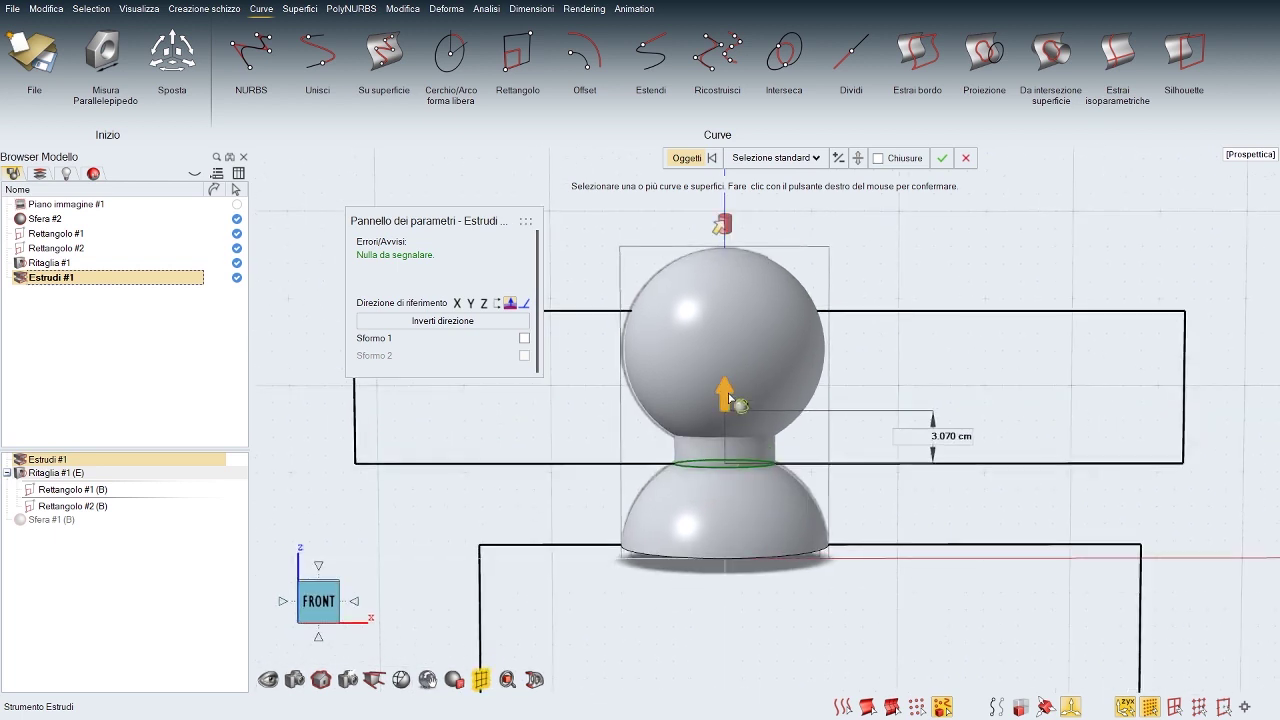
pyautogui.press('w')
pyautogui.moveTo(730, 401)
pyautogui.mouseDown()
pyautogui.moveTo(731, 373)
pyautogui.moveTo(737, 416)
pyautogui.moveTo(738, 364)
pyautogui.moveTo(738, 391)
pyautogui.mouseUp()
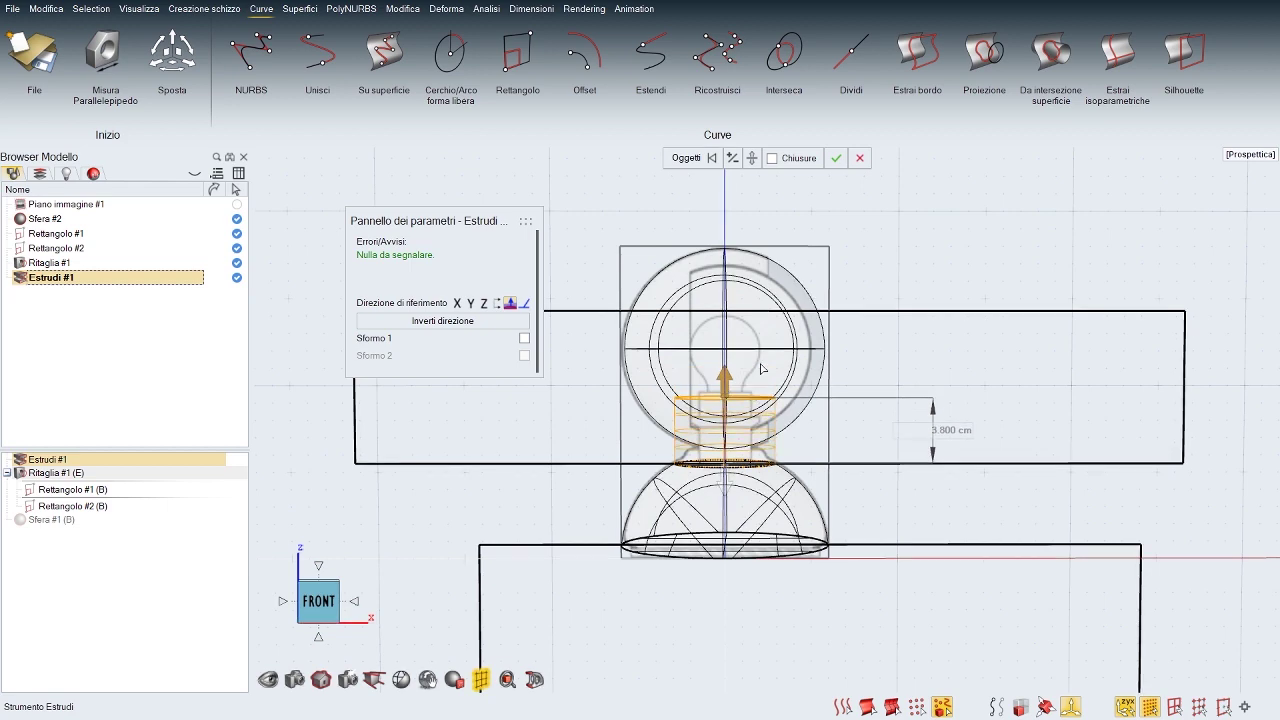
pyautogui.moveTo(763, 366); pyautogui.dragTo(726, 409, button='middle')
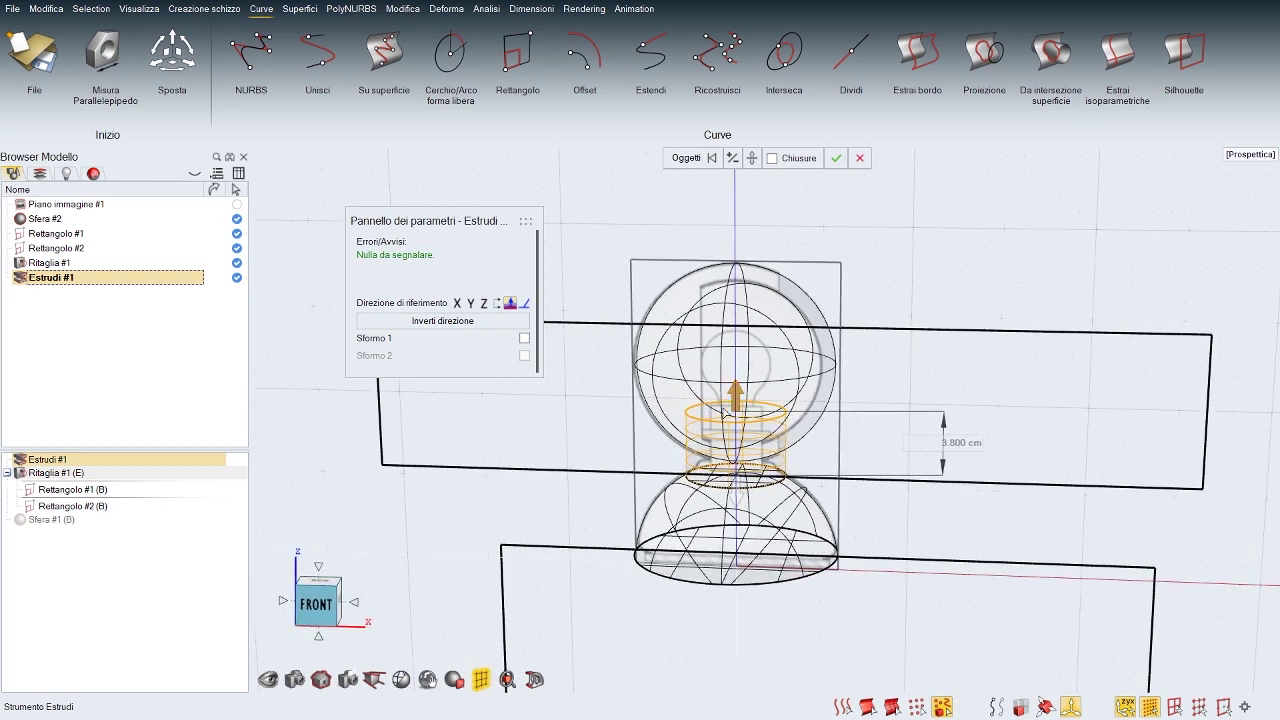
# Step: Limit the neck extrusion to the upper sphere as its reference body and finish the extrusion
pyautogui.click(735, 229)
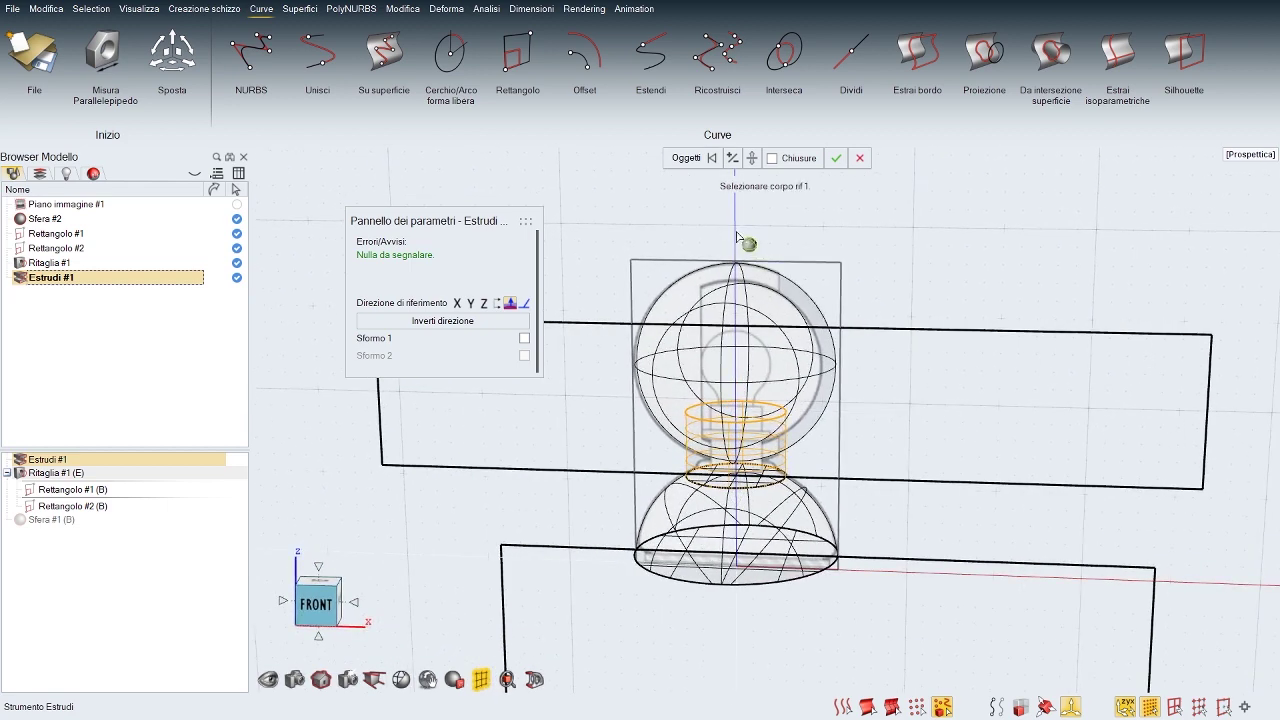
pyautogui.click(826, 414)
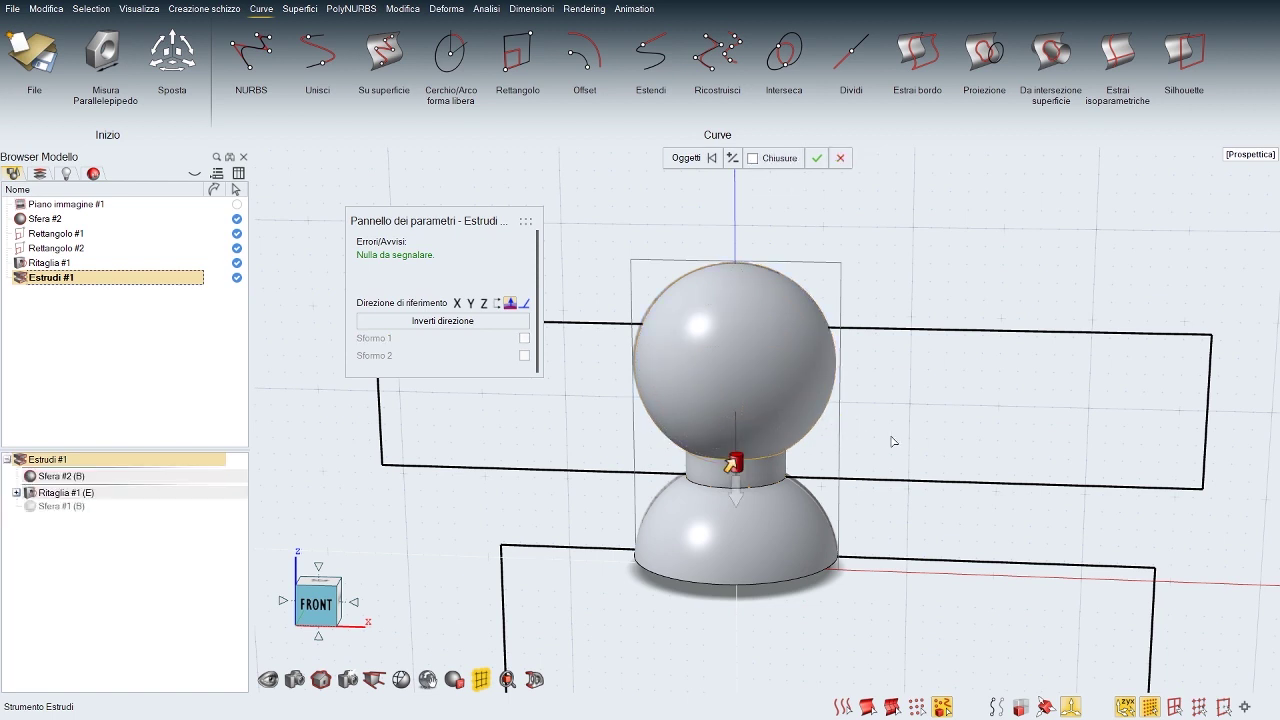
pyautogui.press('w')
pyautogui.press('w')
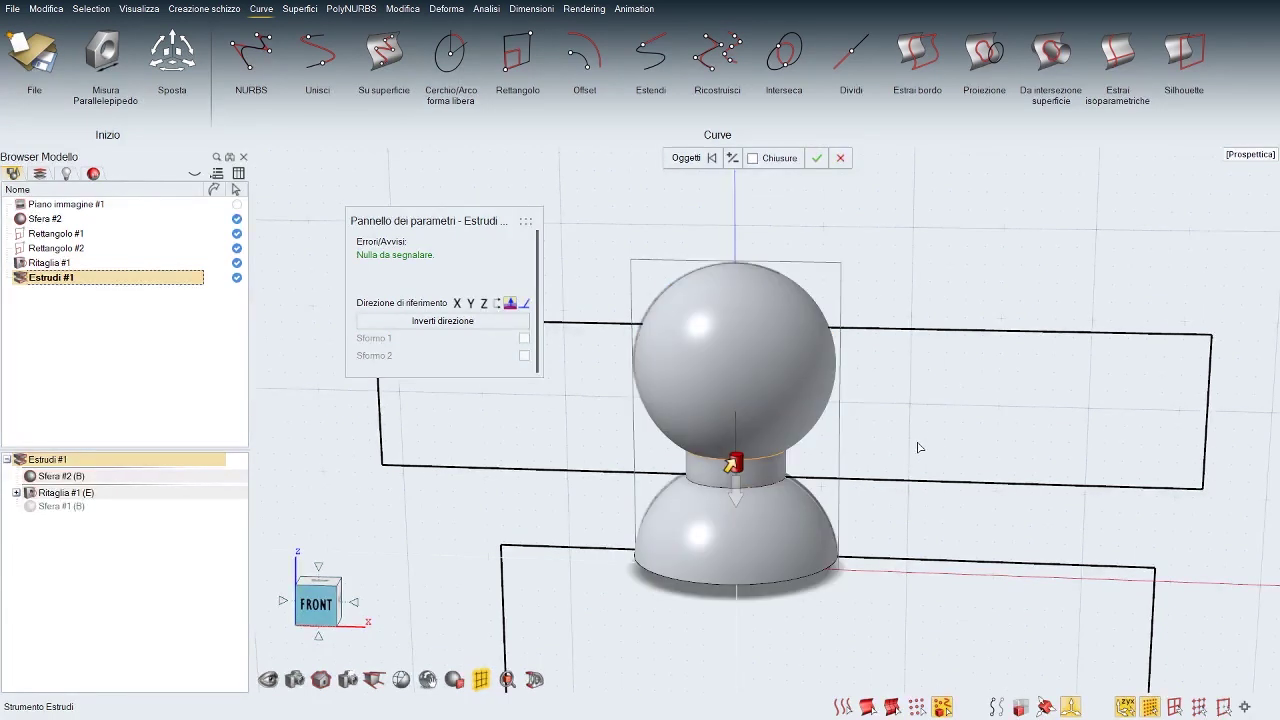
pyautogui.rightClick(909, 448)
pyautogui.click(798, 402)
pyautogui.press('m')
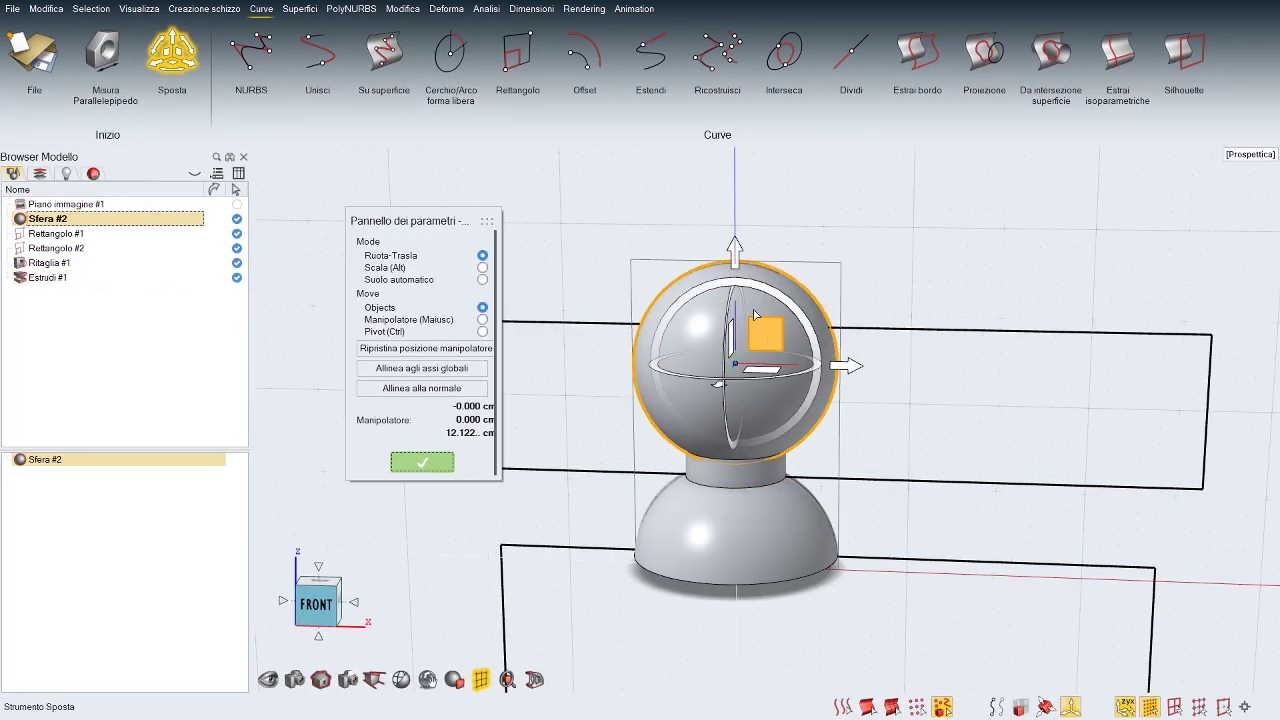
pyautogui.moveTo(808, 284); pyautogui.dragTo(804, 351, button='right')
pyautogui.moveTo(735, 317); pyautogui.dragTo(756, 290)
pyautogui.write('0')
pyautogui.press('Return')
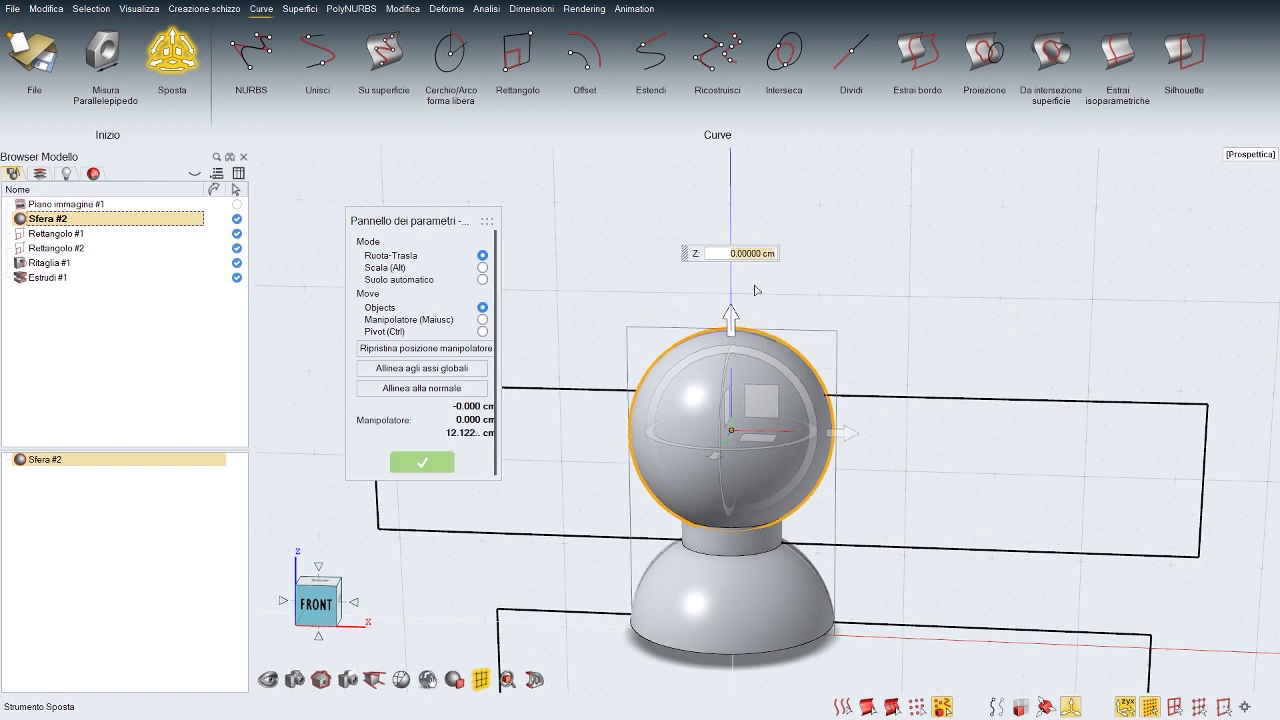
pyautogui.rightClick(881, 342)
# Step: In front view, move the upper trimming rectangle down 0.3 cm along Z
pyautogui.press('f')
pyautogui.moveTo(960, 538); pyautogui.dragTo(920, 483)
pyautogui.press('m')
pyautogui.moveTo(777, 545); pyautogui.dragTo(797, 542)
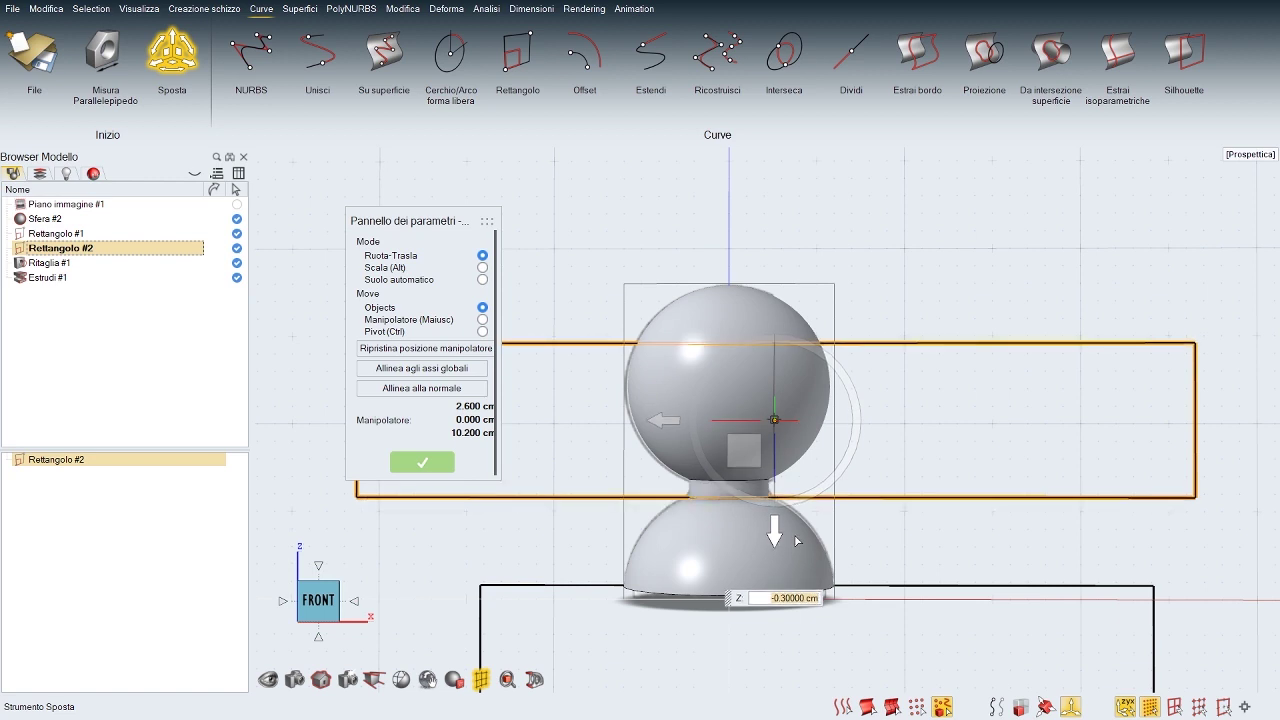
pyautogui.rightClick(920, 555)
# Step: Move the upper sphere down about 0.32 cm along Z so its centre sits at Z 11.8 cm
pyautogui.moveTo(900, 540)
pyautogui.mouseDown(button='middle')
pyautogui.moveTo(800, 532)
pyautogui.moveTo(897, 538)
pyautogui.mouseUp(button='middle')
pyautogui.scroll(3, 892, 537)
pyautogui.click(762, 387)
pyautogui.press('m')
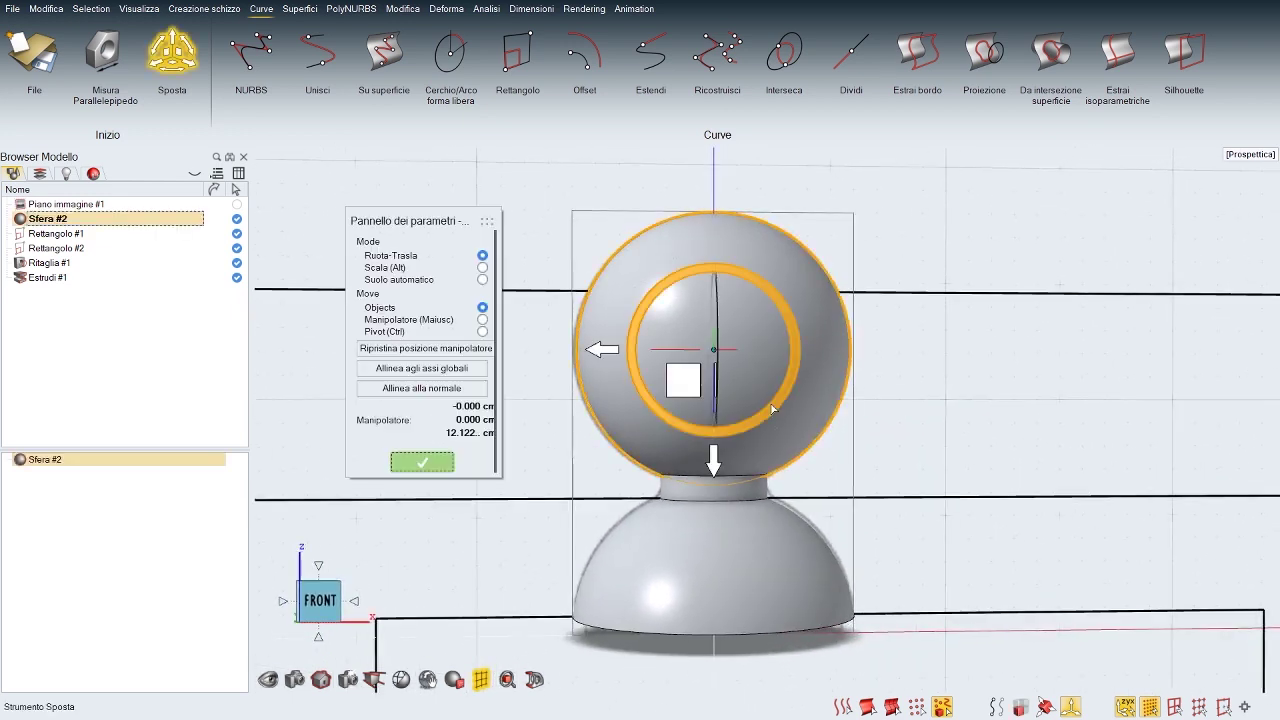
pyautogui.moveTo(718, 462); pyautogui.dragTo(716, 469)
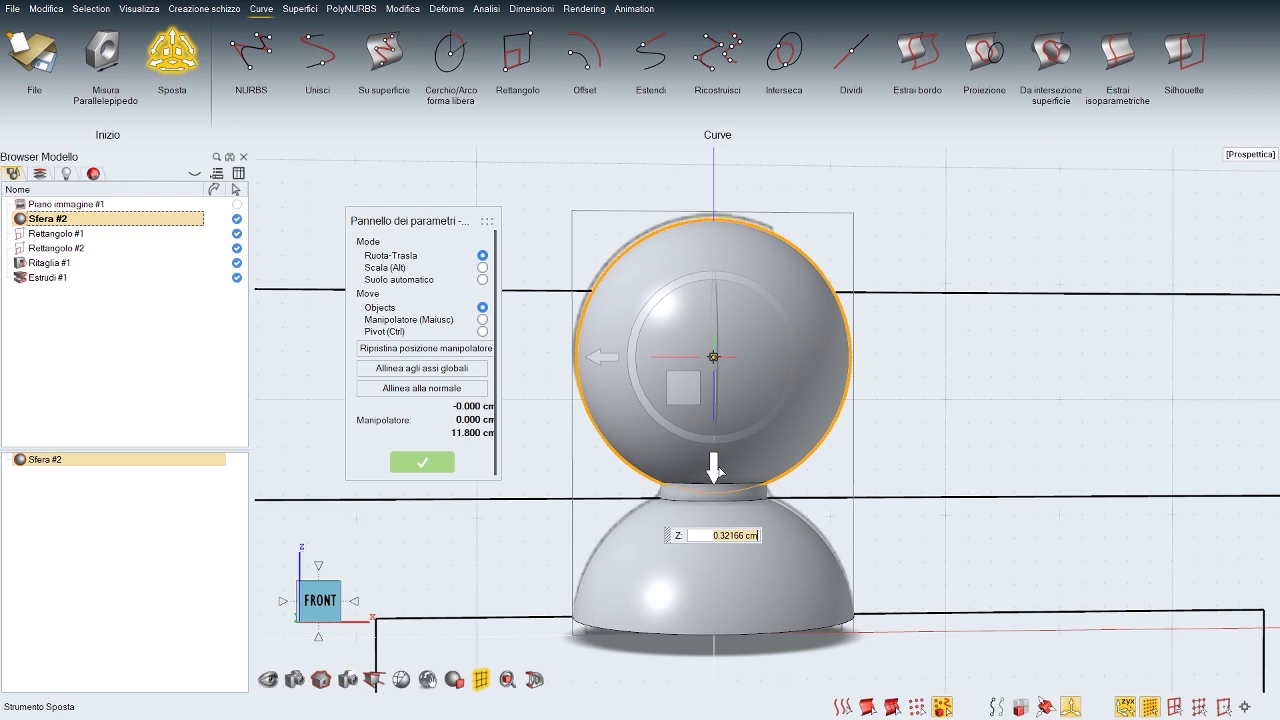
pyautogui.rightClick(909, 446)
pyautogui.click(909, 446)
pyautogui.moveTo(909, 446); pyautogui.dragTo(915, 362, button='right')
pyautogui.moveTo(915, 362); pyautogui.dragTo(838, 395, button='middle')
pyautogui.moveTo(806, 470)
pyautogui.mouseDown(button='middle')
pyautogui.moveTo(826, 405)
pyautogui.moveTo(817, 458)
pyautogui.mouseUp(button='middle')
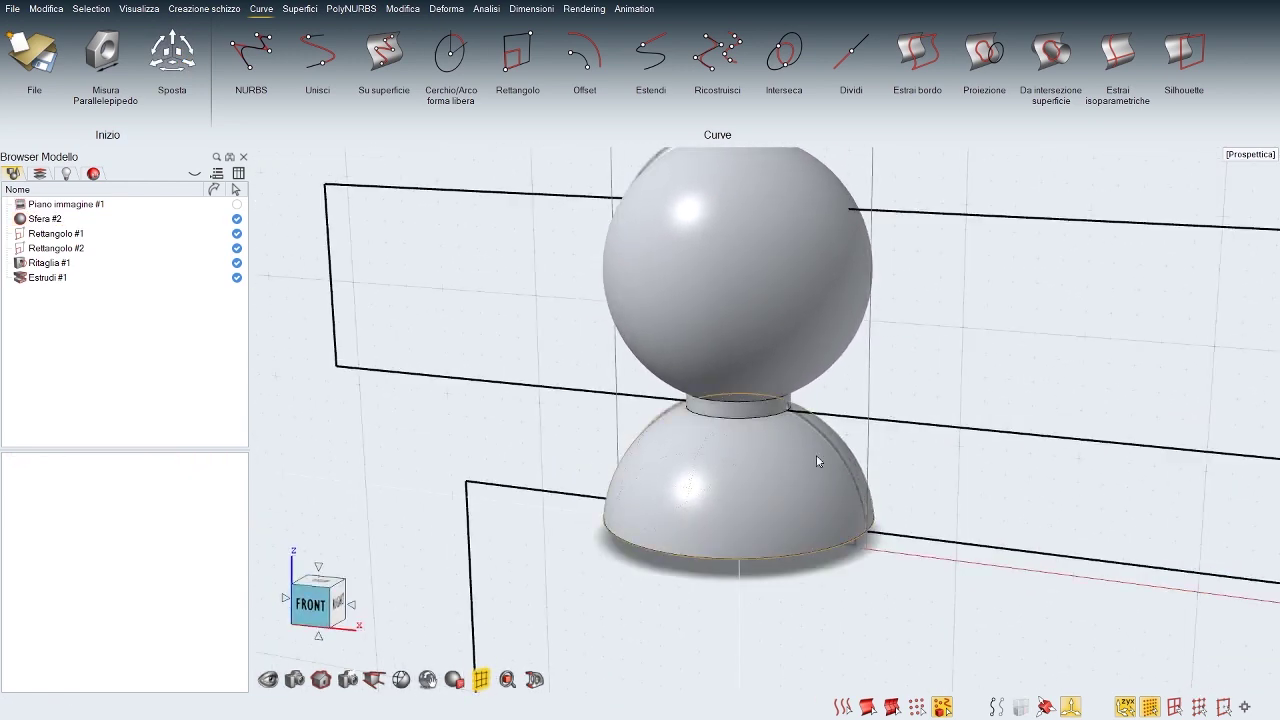
# Step: Reopen the neck extrusion for editing and confirm it with end caps off
pyautogui.click(759, 325)
pyautogui.press('h')
pyautogui.press('h')
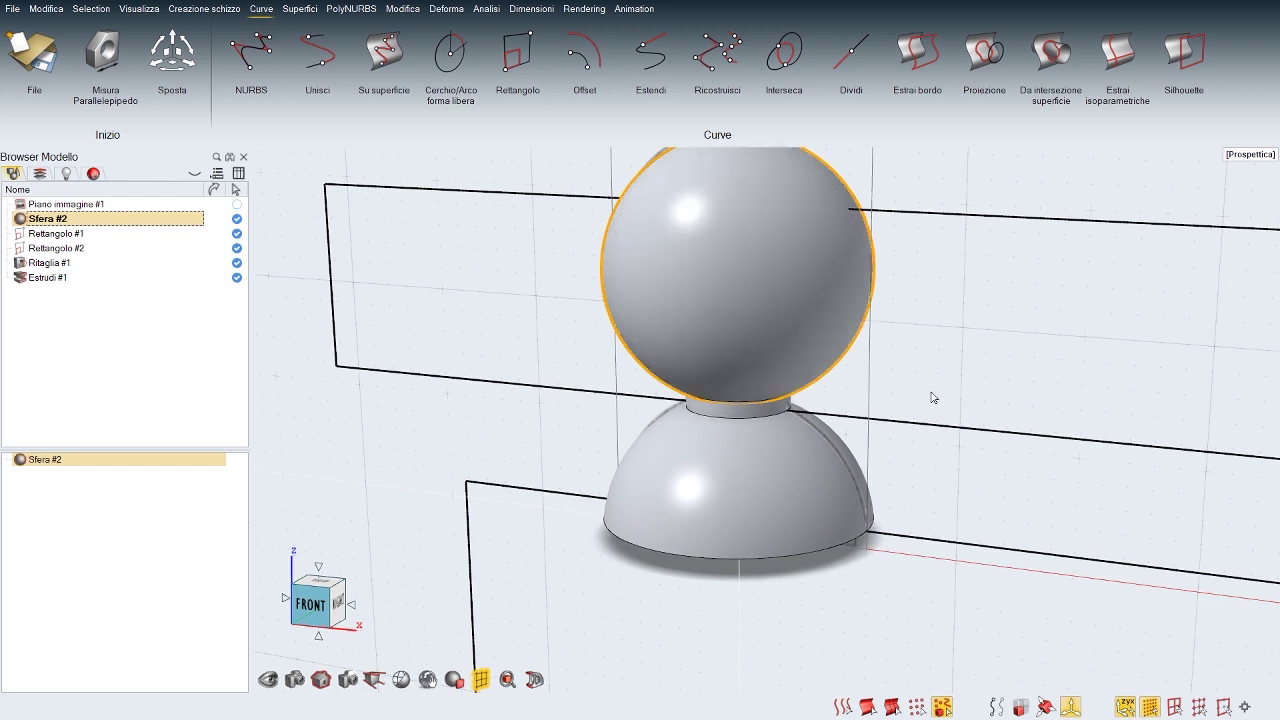
pyautogui.scroll(5, 890, 401)
pyautogui.click(890, 401)
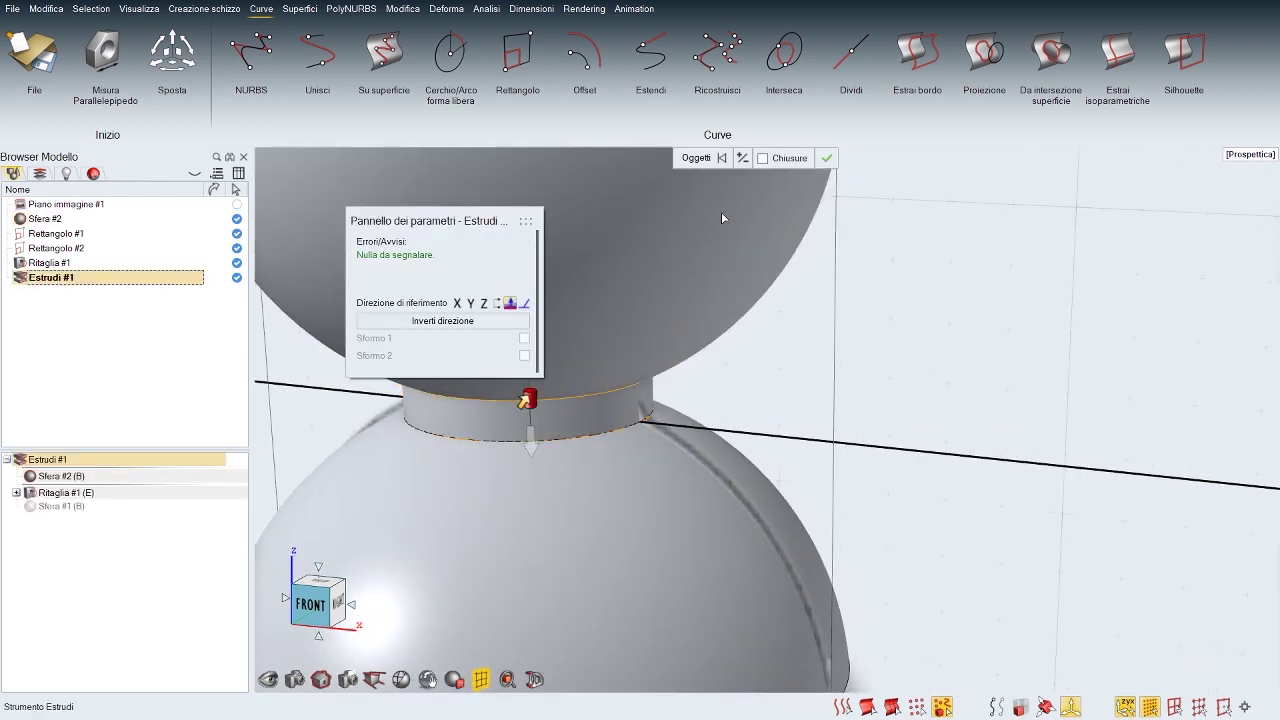
pyautogui.moveTo(712, 319); pyautogui.dragTo(720, 319, button='right')
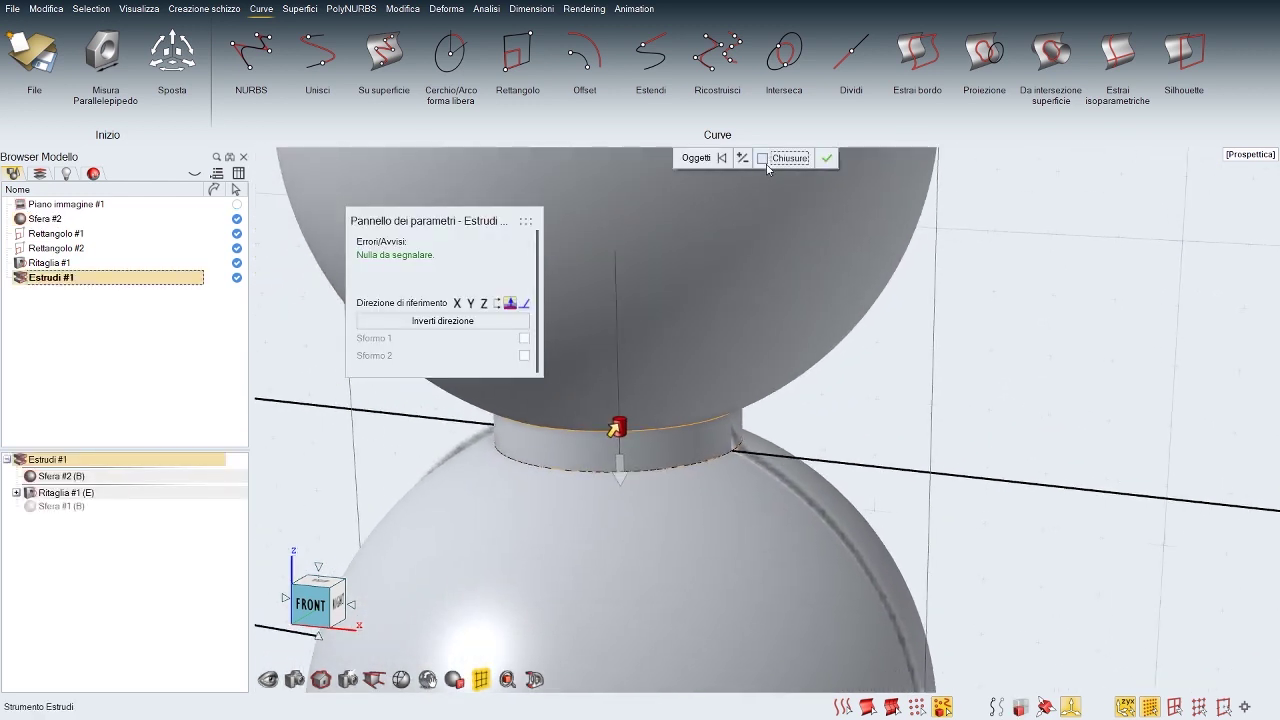
pyautogui.click(826, 158)
# Step: Remove the upper sphere from view and hide the reference image plane, keeping the base dome and neck displayed
pyautogui.moveTo(826, 335); pyautogui.dragTo(834, 361, button='middle')
pyautogui.scroll(-5, 834, 361)
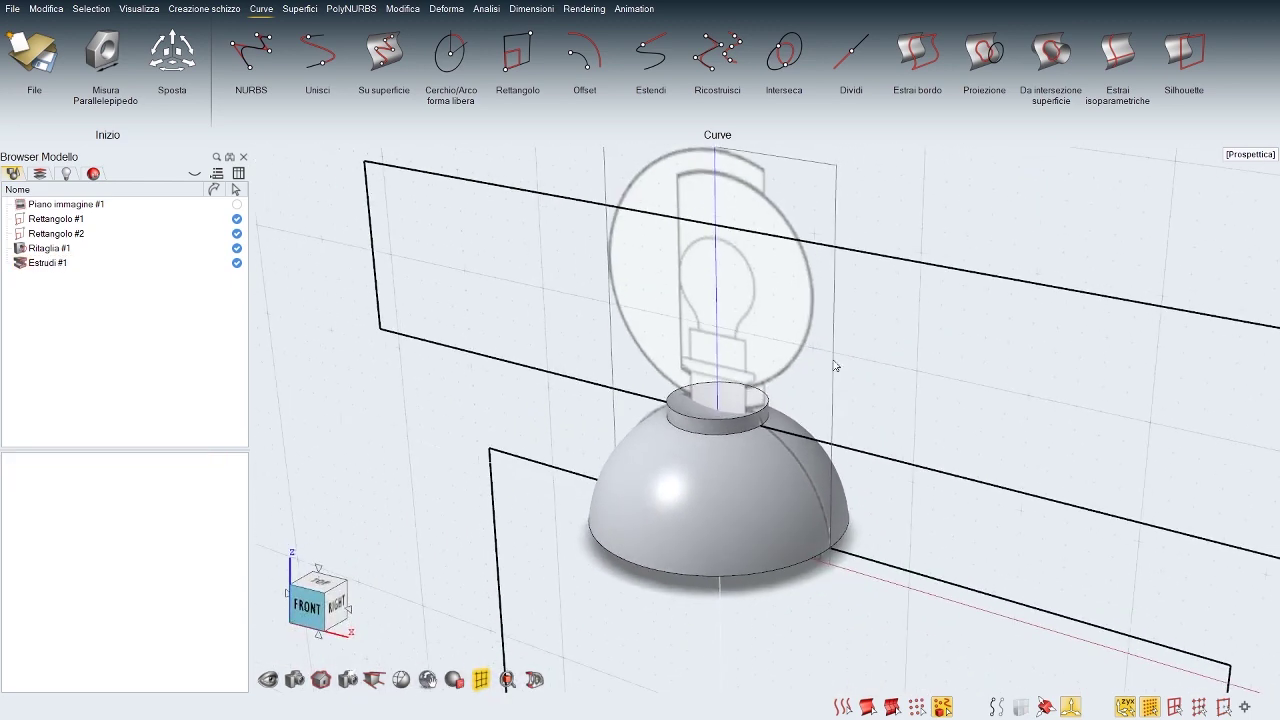
pyautogui.click(21, 206)
pyautogui.moveTo(490, 445); pyautogui.dragTo(548, 372, button='middle')
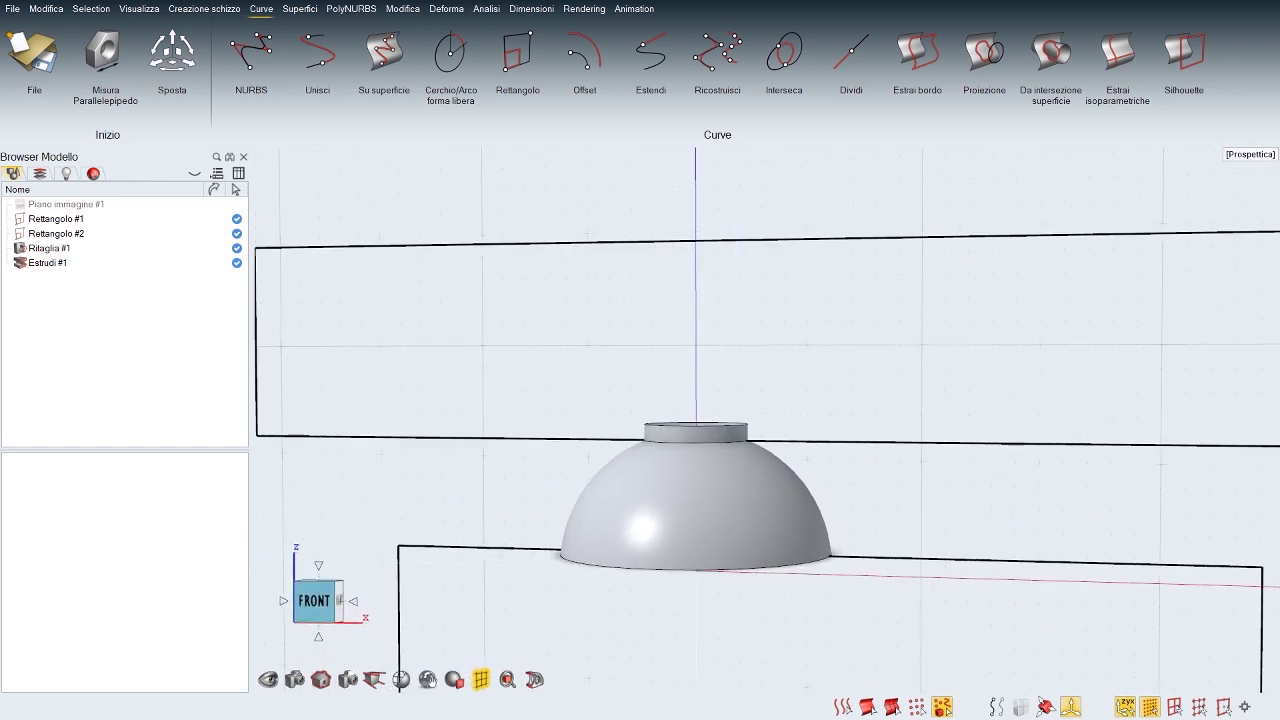
# Step: Raise the upper trimming rectangle 0.05 cm along Z so its centre sits at Z 10.25 cm
pyautogui.click(980, 446)
pyautogui.press('m')
pyautogui.click(756, 455)
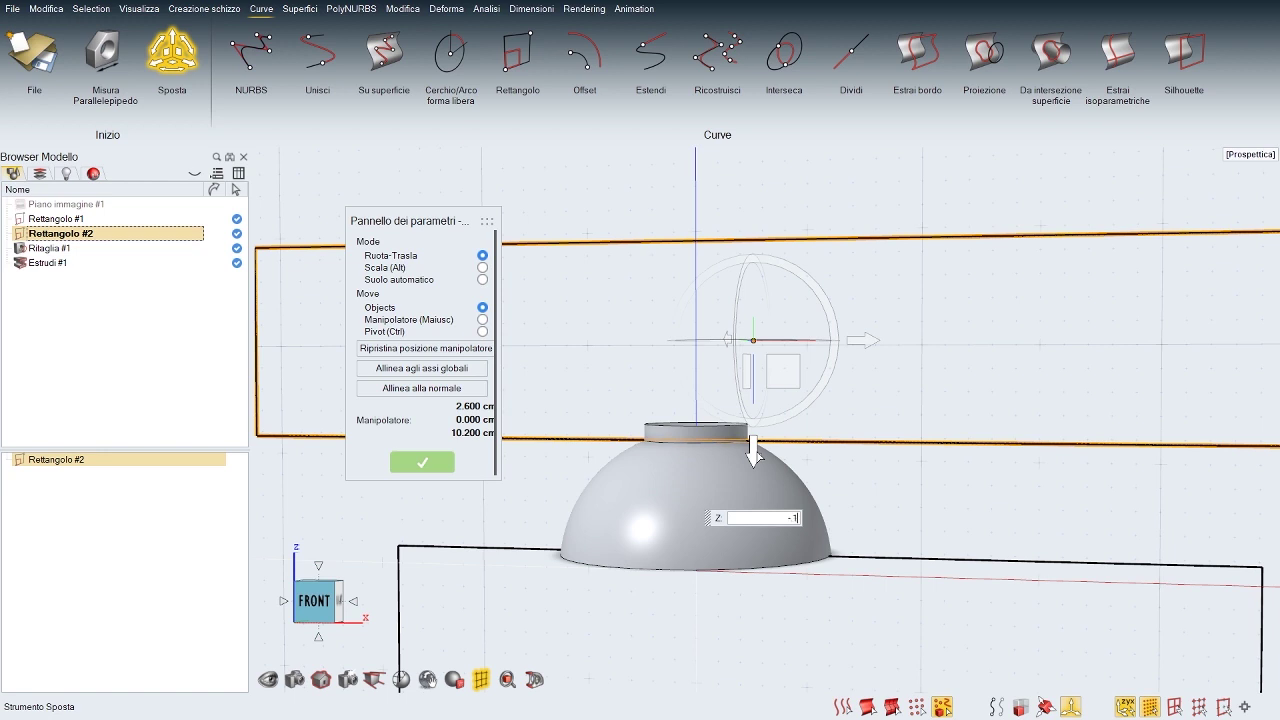
pyautogui.press('Return')
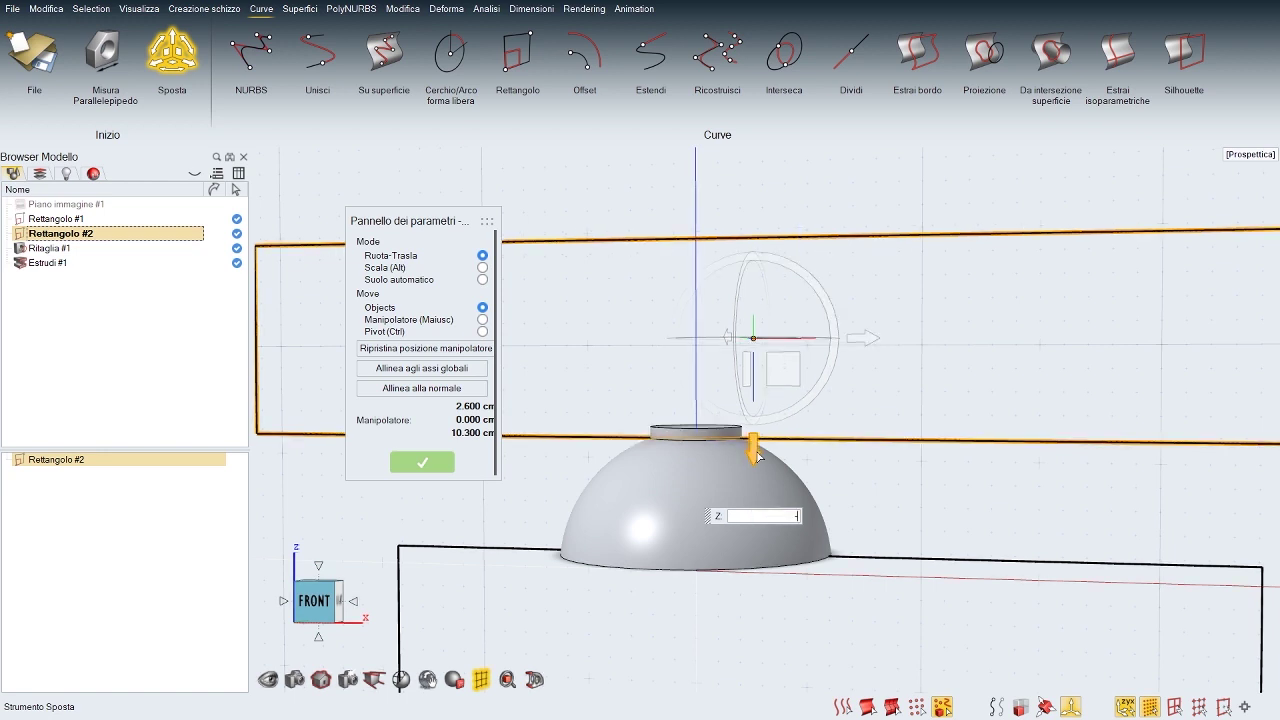
pyautogui.press('Return')
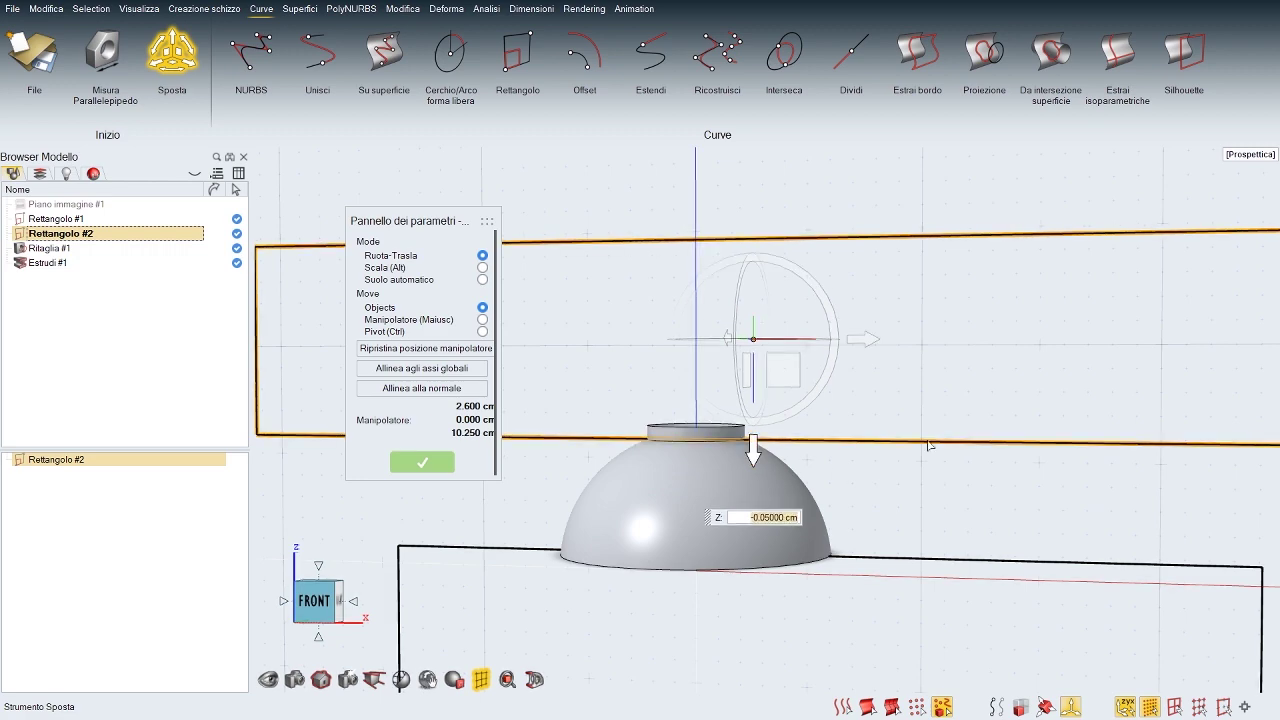
pyautogui.rightClick(928, 404)
# Step: Join the neck extrusion and the base dome into one solid with a Boolean union
pyautogui.moveTo(890, 385); pyautogui.dragTo(864, 394, button='middle')
pyautogui.scroll(2, 864, 394)
pyautogui.press('alt')
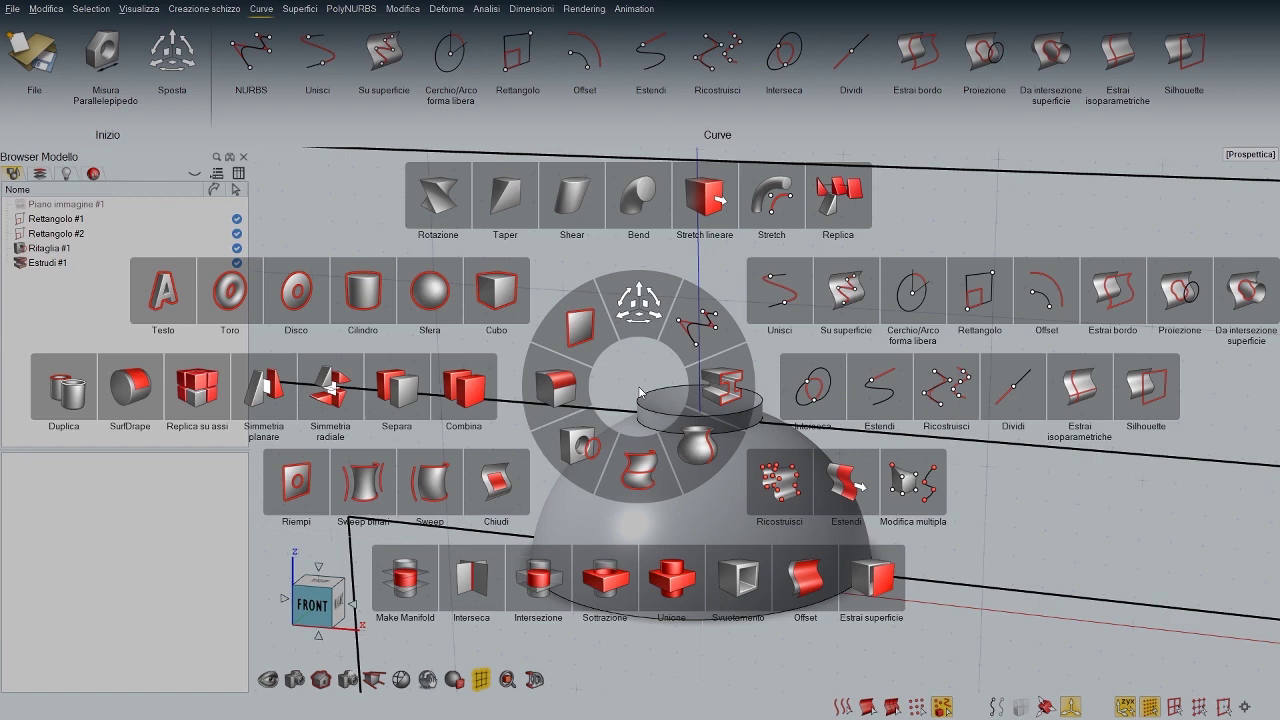
pyautogui.click(672, 578)
pyautogui.click(699, 393)
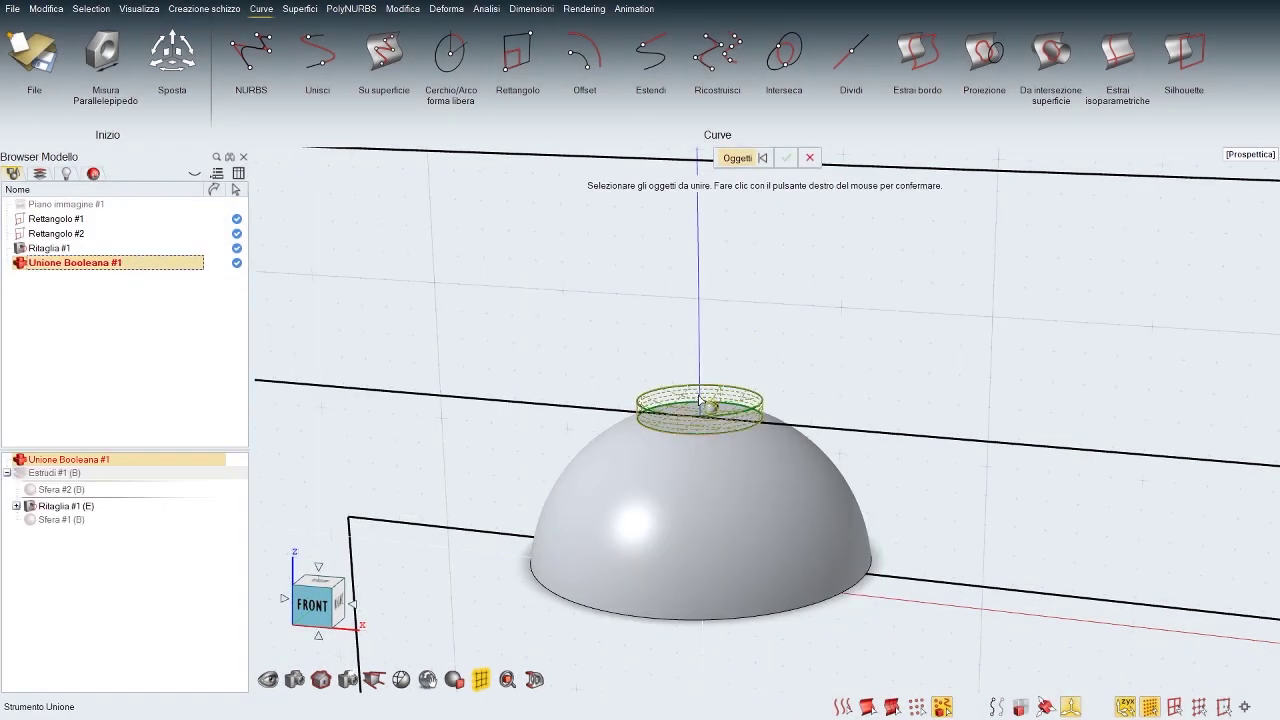
pyautogui.click(699, 503)
pyautogui.rightClick(842, 365)
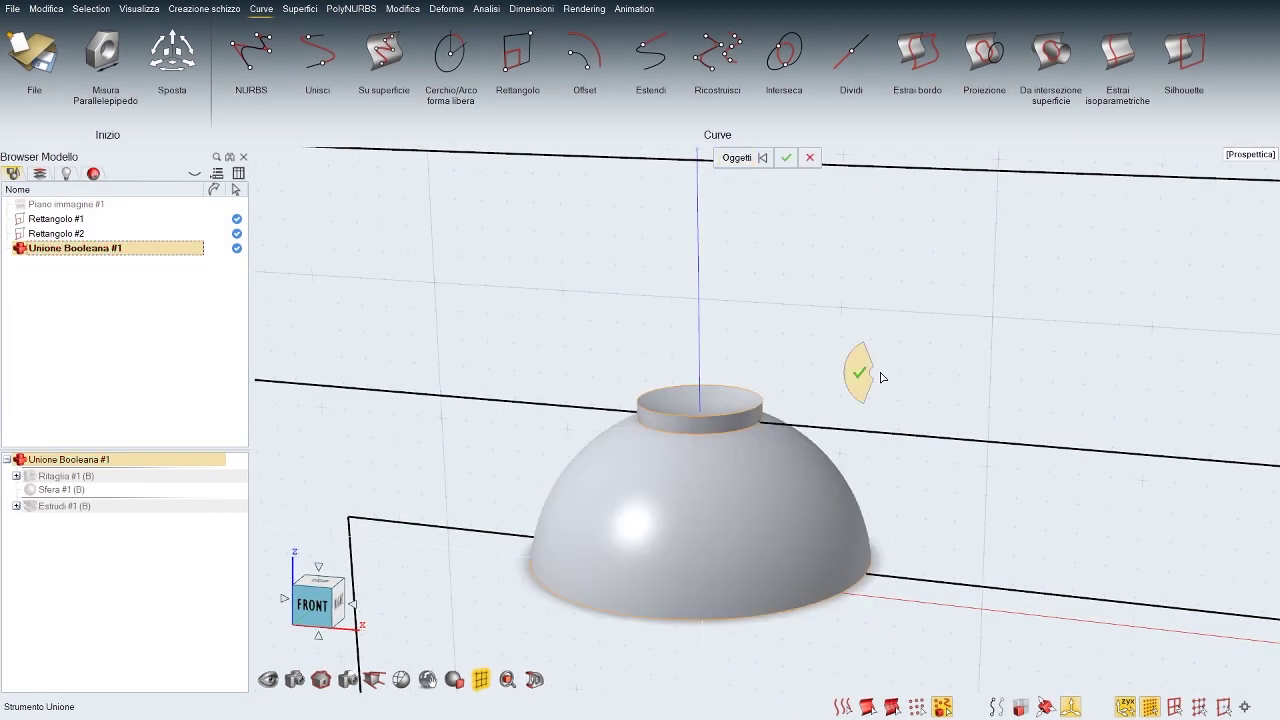
pyautogui.click(859, 373)
# Step: Fillet the edge where the neck meets the dome with a constant radius of 0.2 cm
pyautogui.press('space')
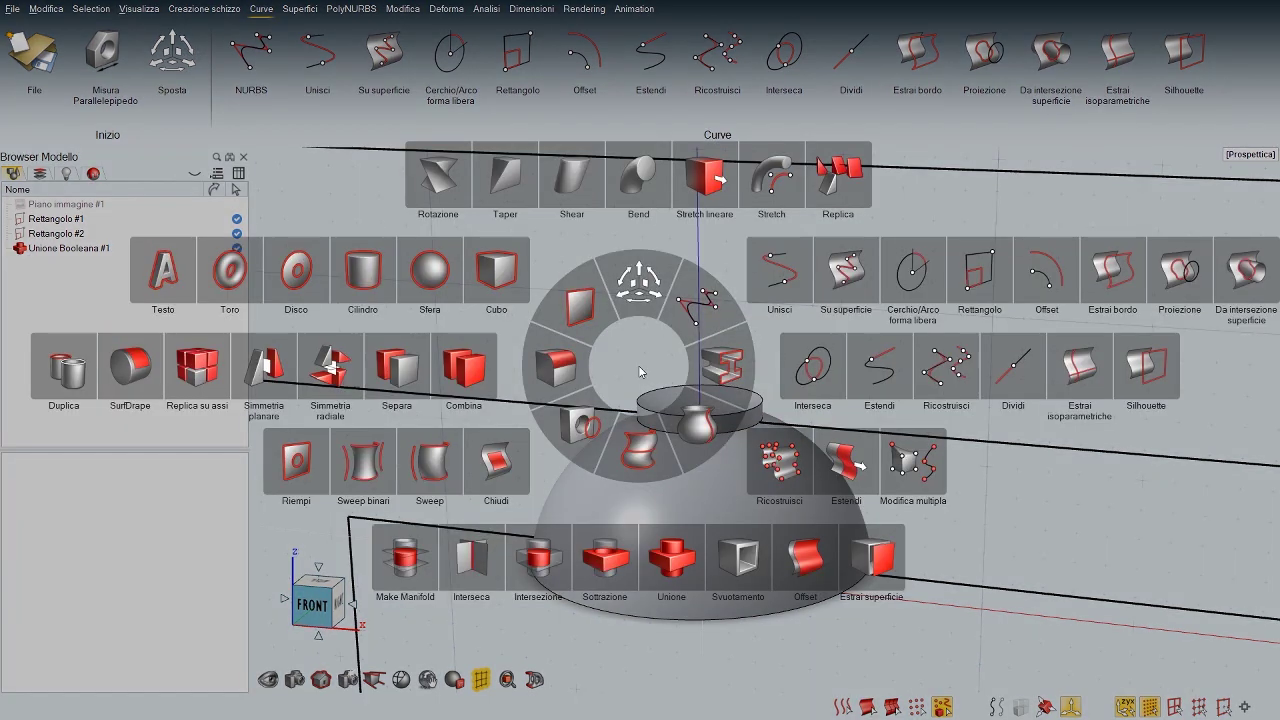
pyautogui.click(557, 366)
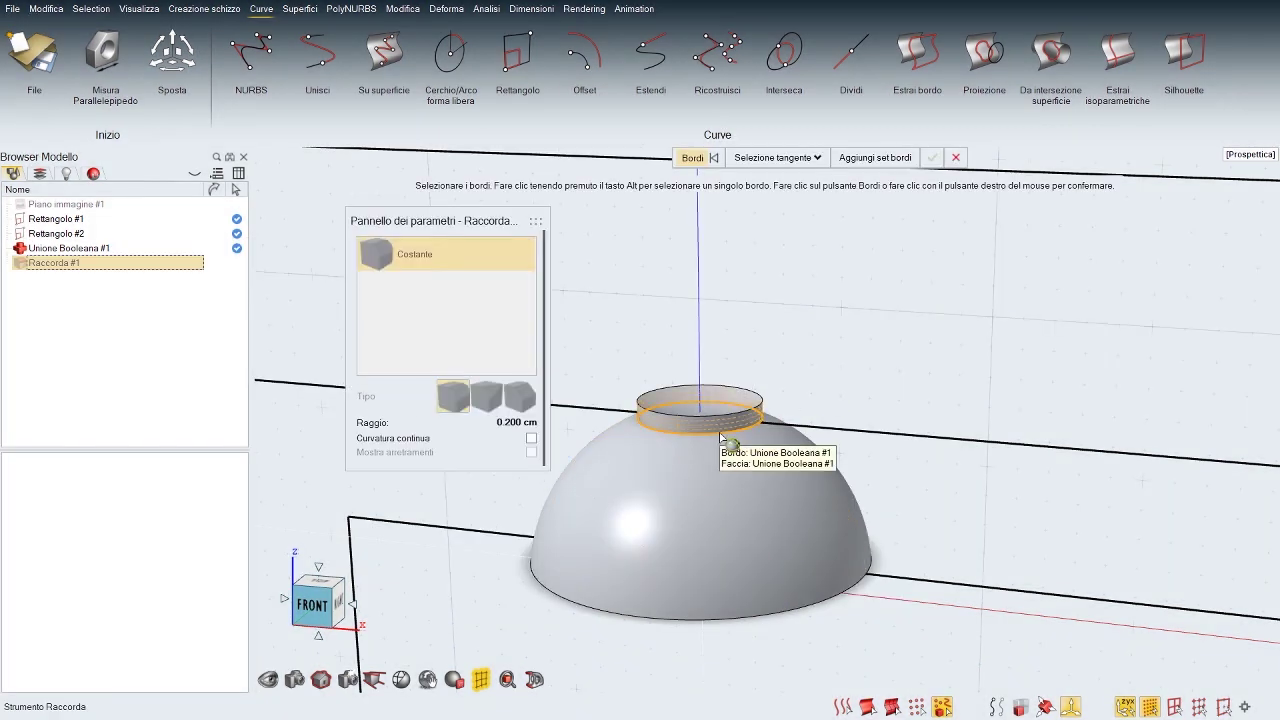
pyautogui.click(719, 432)
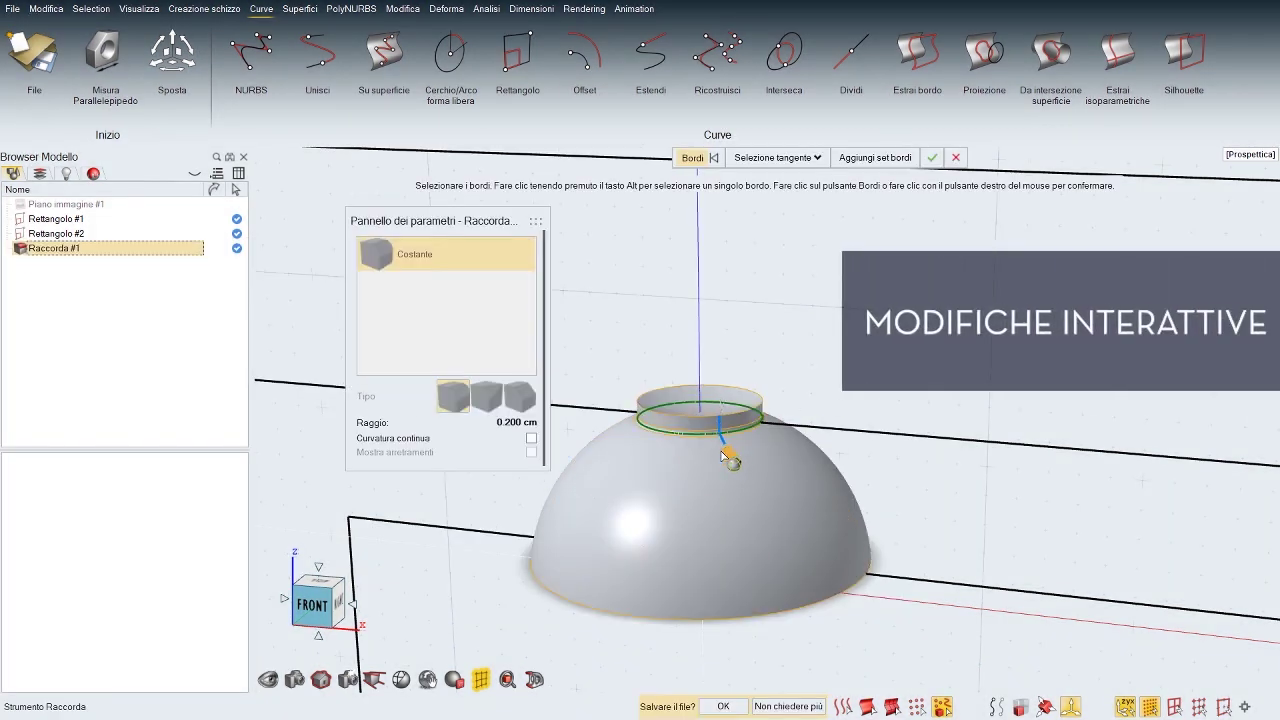
pyautogui.moveTo(721, 457); pyautogui.dragTo(797, 452, button='right')
pyautogui.scroll(4, 800, 453)
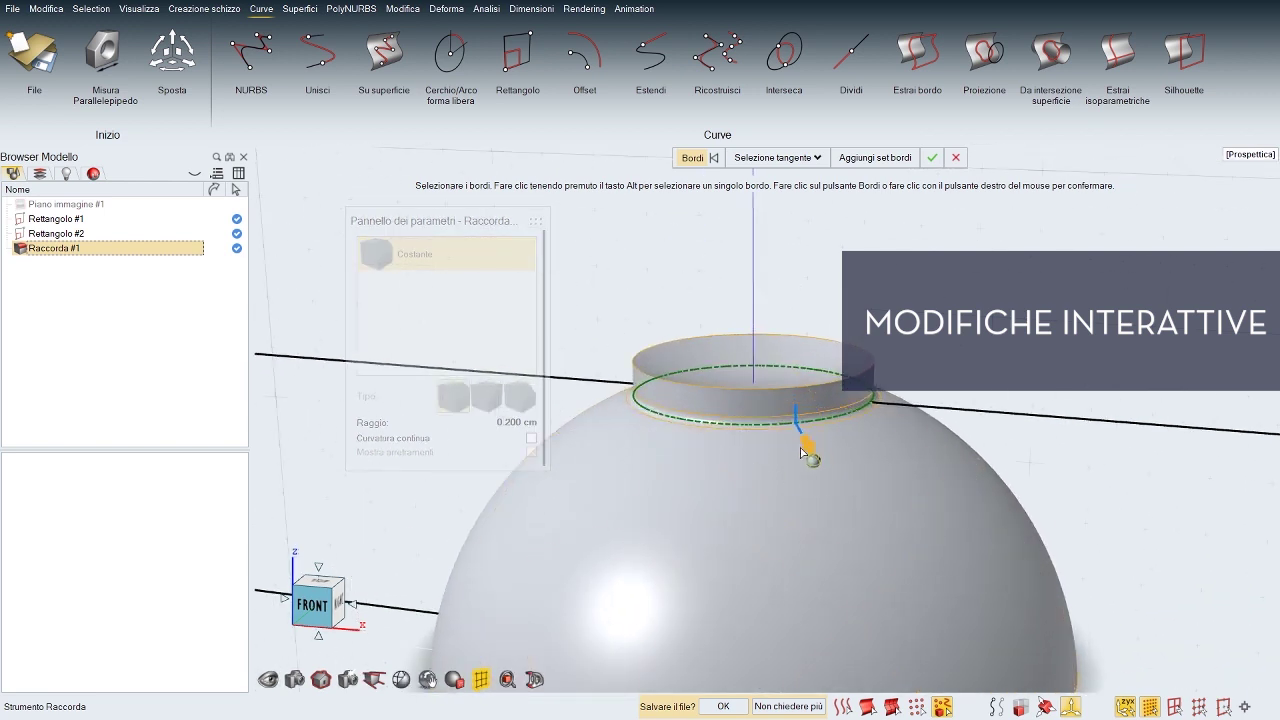
pyautogui.moveTo(808, 455)
pyautogui.mouseDown()
pyautogui.moveTo(818, 469)
pyautogui.moveTo(802, 434)
pyautogui.moveTo(807, 449)
pyautogui.mouseUp()
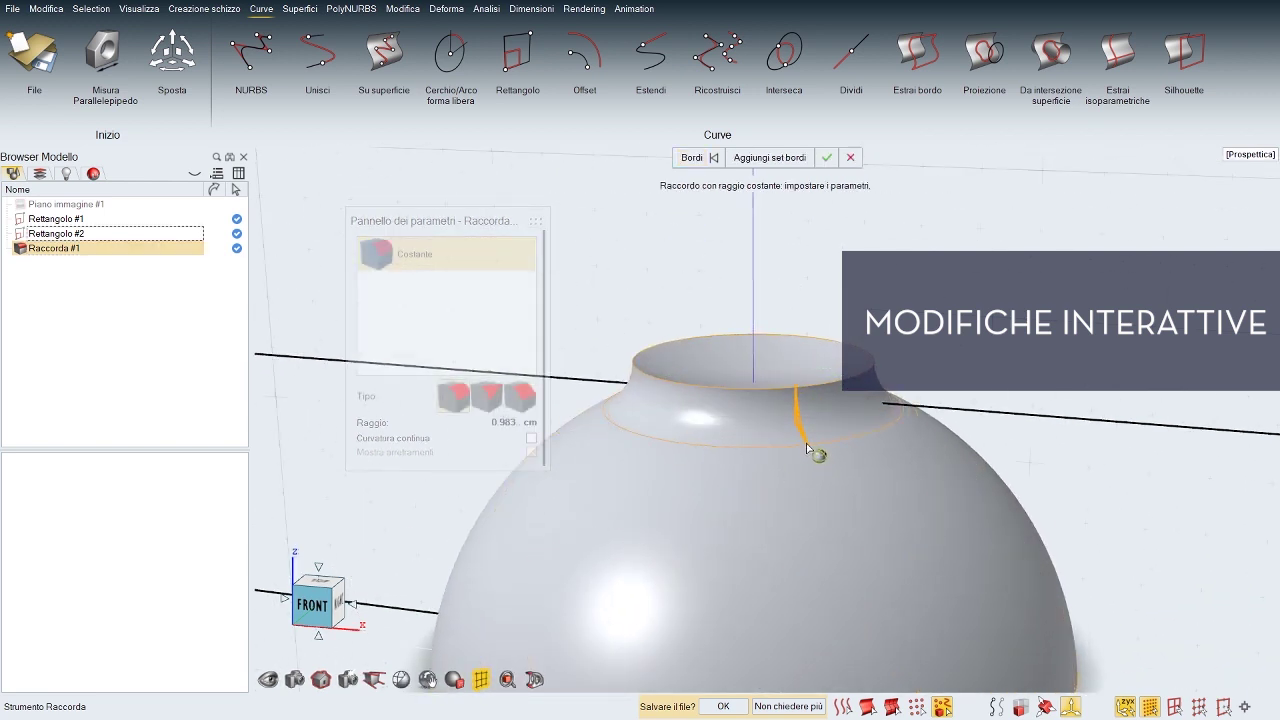
pyautogui.click(522, 423)
pyautogui.press('Return')
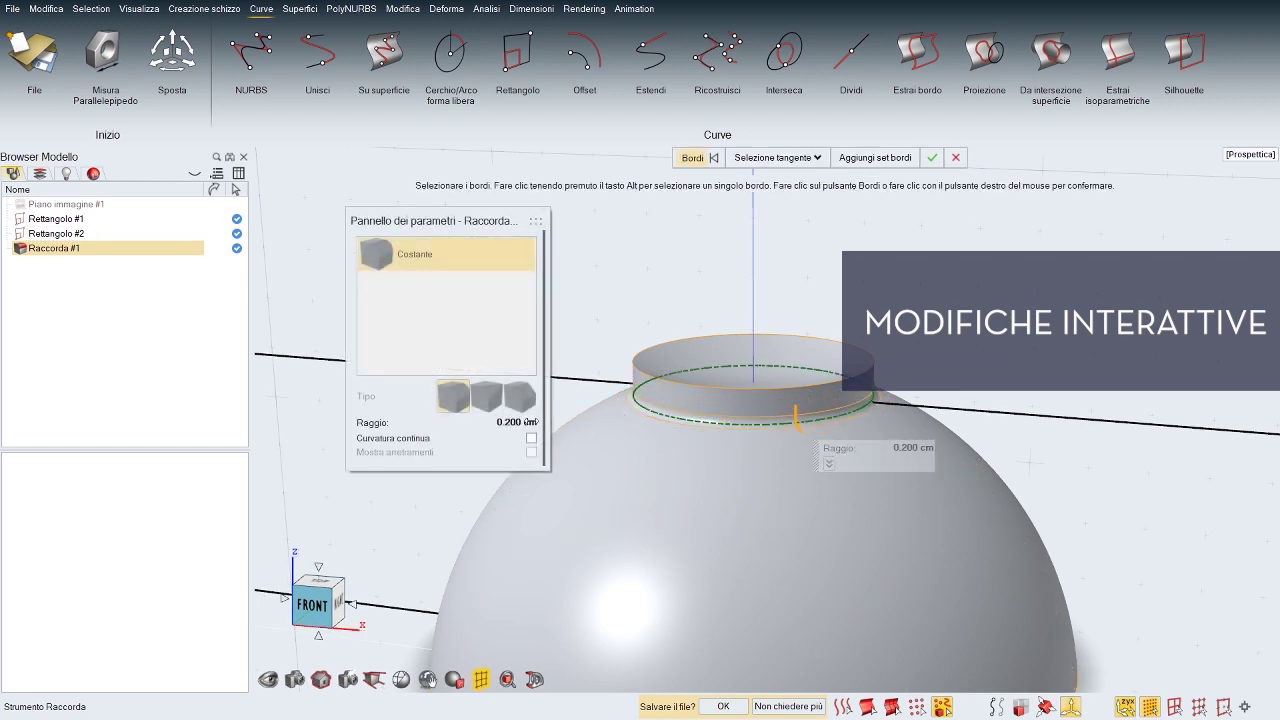
pyautogui.rightClick(1011, 318)
pyautogui.rightClick(1014, 307)
pyautogui.click(931, 304)
# Step: Shell the base to a global thickness of 0.2 cm, removing the flat bottom face and the neck's top face
pyautogui.moveTo(931, 304); pyautogui.dragTo(940, 280, button='middle')
pyautogui.scroll(-5, 925, 308)
pyautogui.press('space')
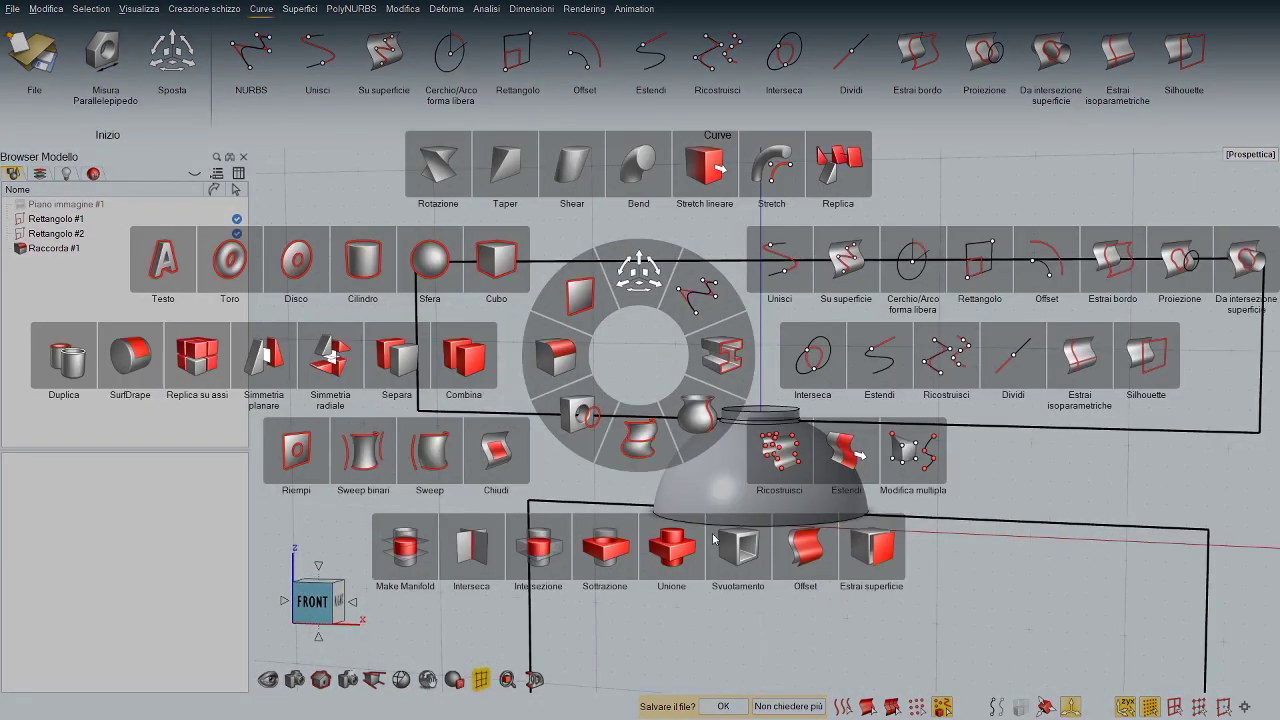
pyautogui.click(737, 556)
pyautogui.moveTo(758, 476); pyautogui.dragTo(762, 375, button='middle')
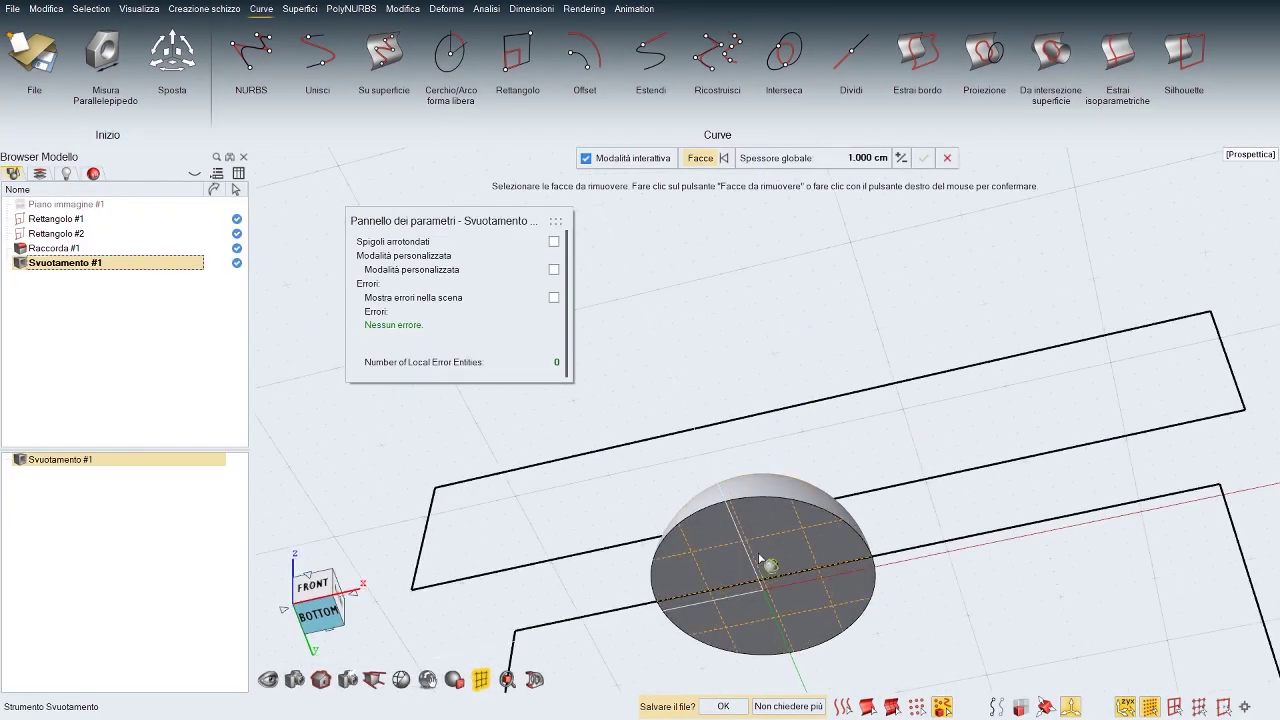
pyautogui.click(758, 558)
pyautogui.moveTo(790, 235); pyautogui.dragTo(797, 369, button='middle')
pyautogui.click(768, 301)
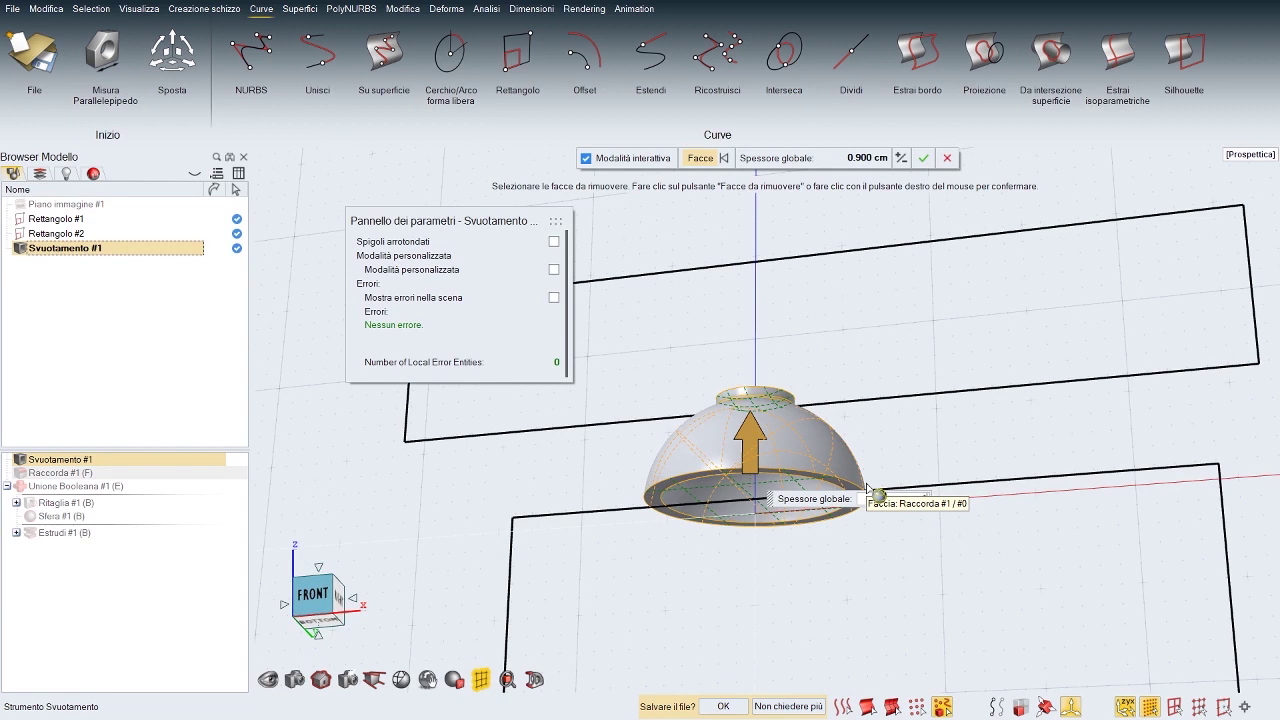
pyautogui.write('.2')
pyautogui.rightClick(919, 522)
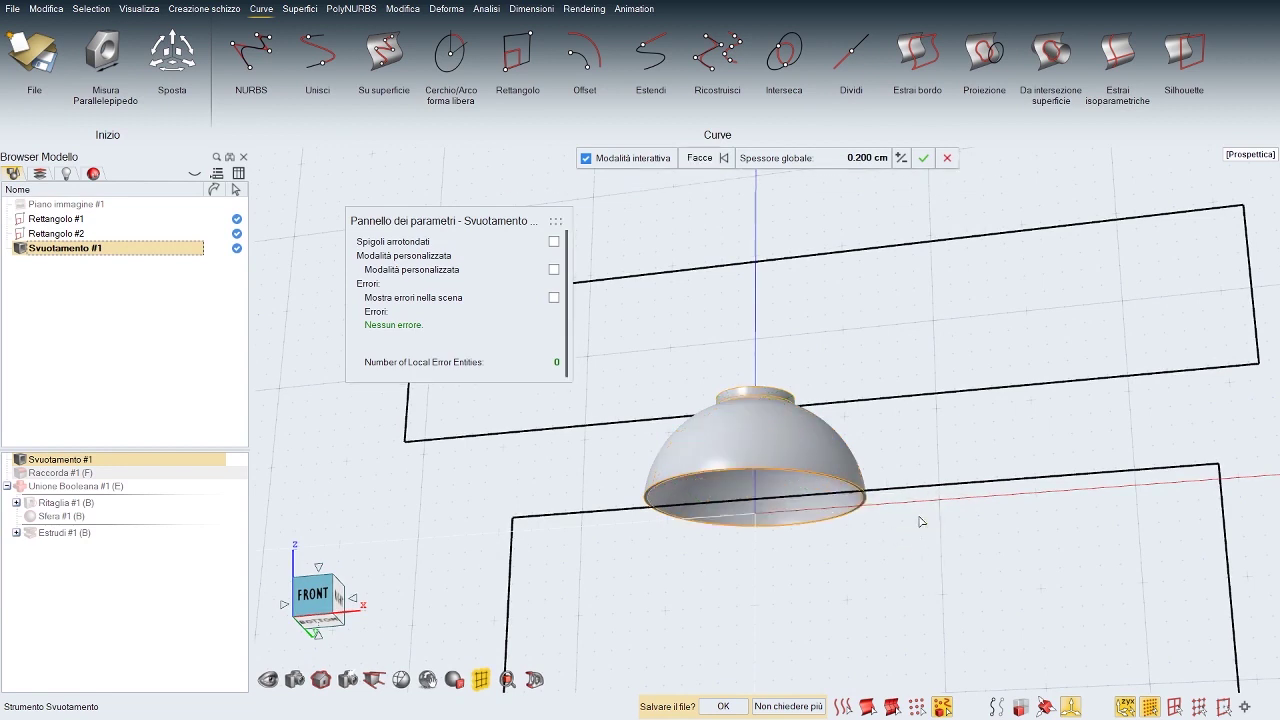
pyautogui.rightClick(925, 432)
pyautogui.click(902, 429)
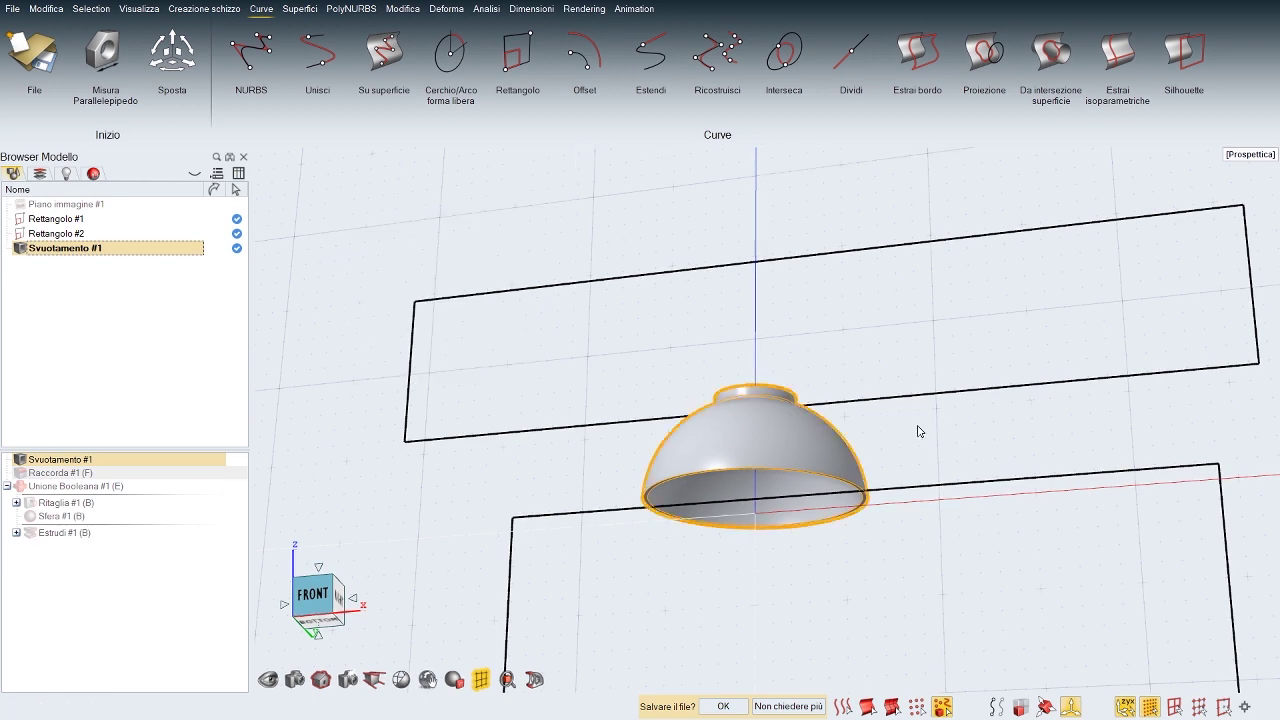
# Step: Fillet the outer top edge of the neck rim with a constant radius of 0.1 cm
pyautogui.moveTo(920, 431); pyautogui.dragTo(866, 480, button='middle')
pyautogui.click(854, 478)
pyautogui.scroll(4, 866, 480)
pyautogui.moveTo(866, 480); pyautogui.dragTo(940, 475, button='right')
pyautogui.moveTo(940, 475)
pyautogui.mouseDown(button='middle')
pyautogui.moveTo(943, 383)
pyautogui.moveTo(945, 473)
pyautogui.mouseUp(button='middle')
pyautogui.moveTo(852, 440); pyautogui.dragTo(855, 458, button='middle')
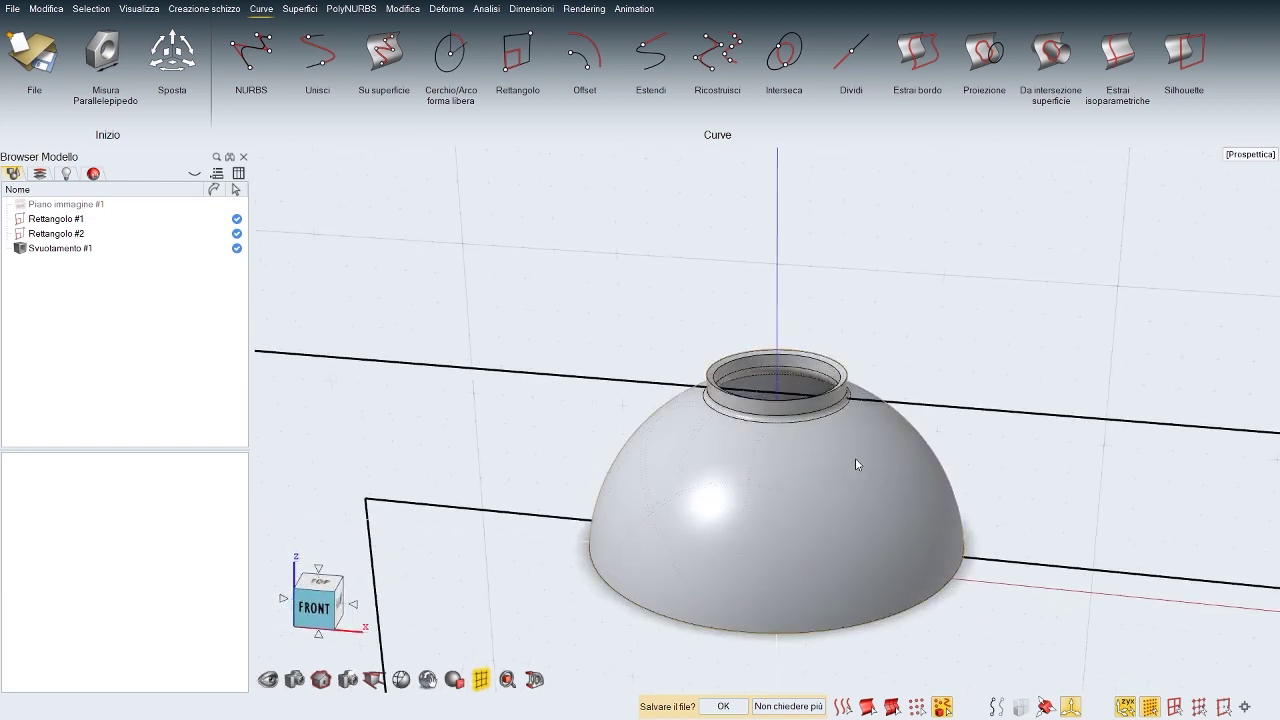
pyautogui.press('space')
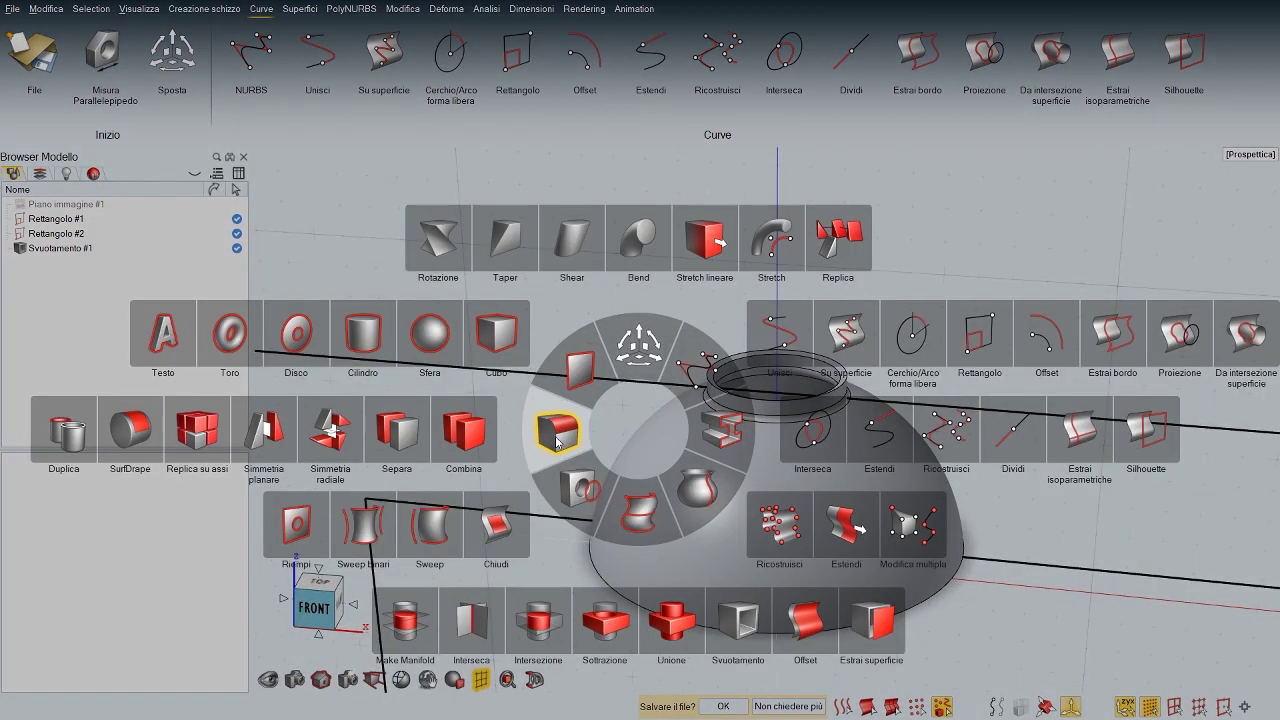
pyautogui.click(598, 483)
pyautogui.scroll(5, 947, 427)
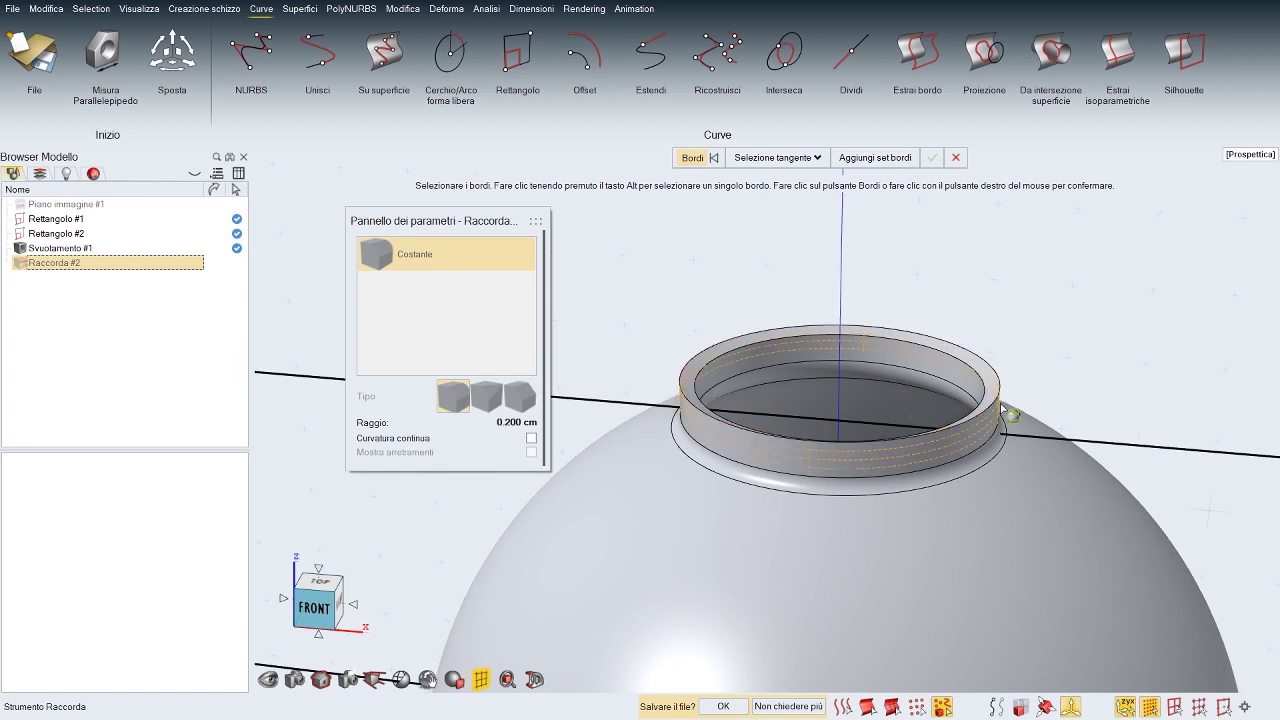
pyautogui.click(999, 402)
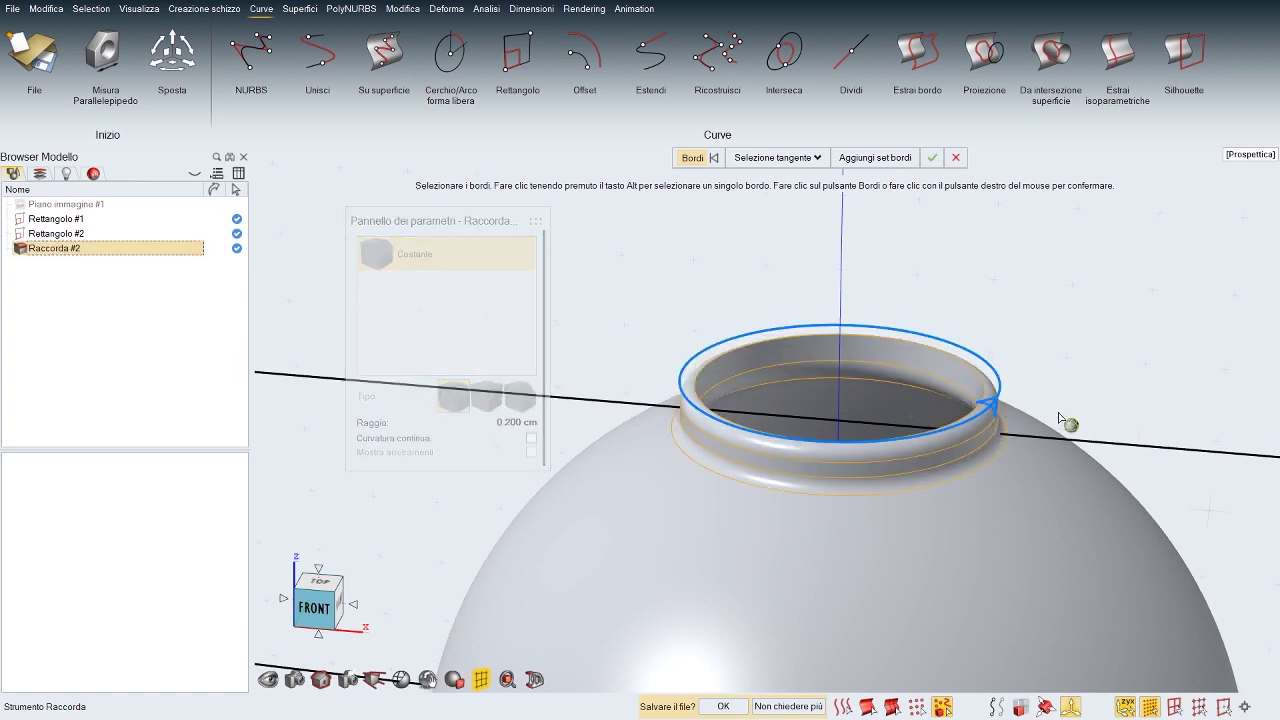
pyautogui.moveTo(1000, 437); pyautogui.dragTo(1008, 408)
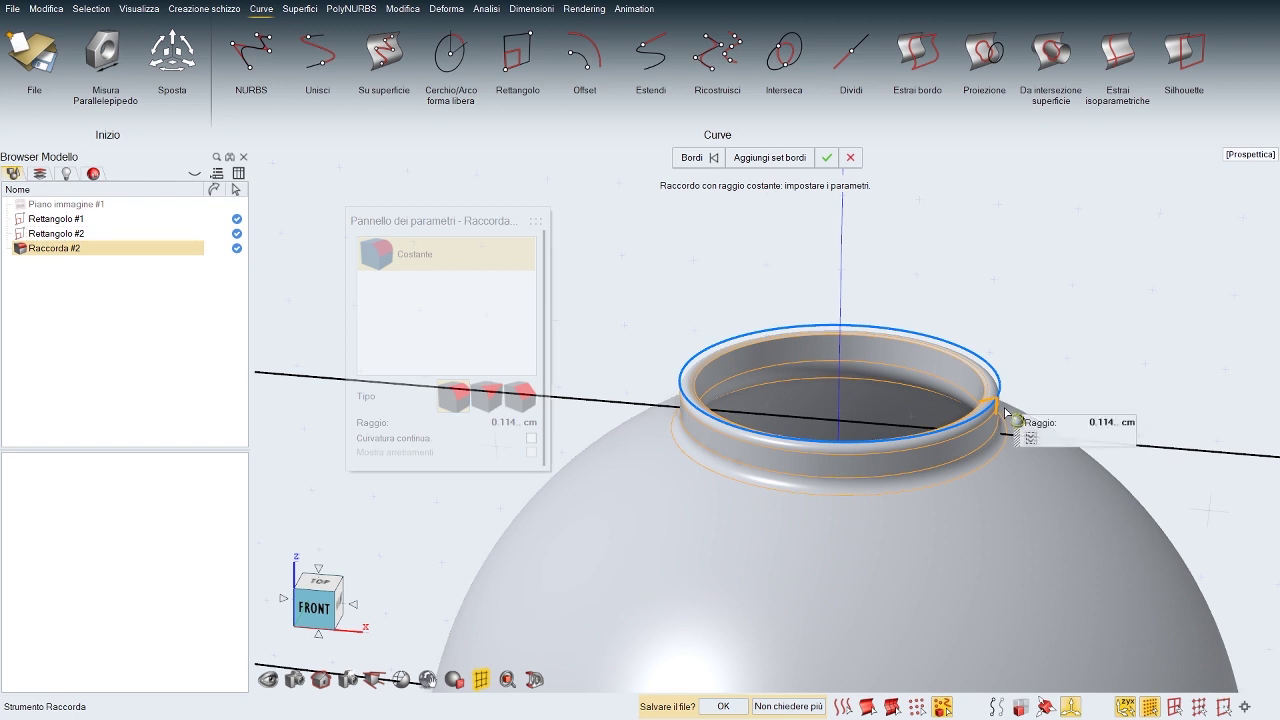
pyautogui.write('0.1')
pyautogui.press('Return')
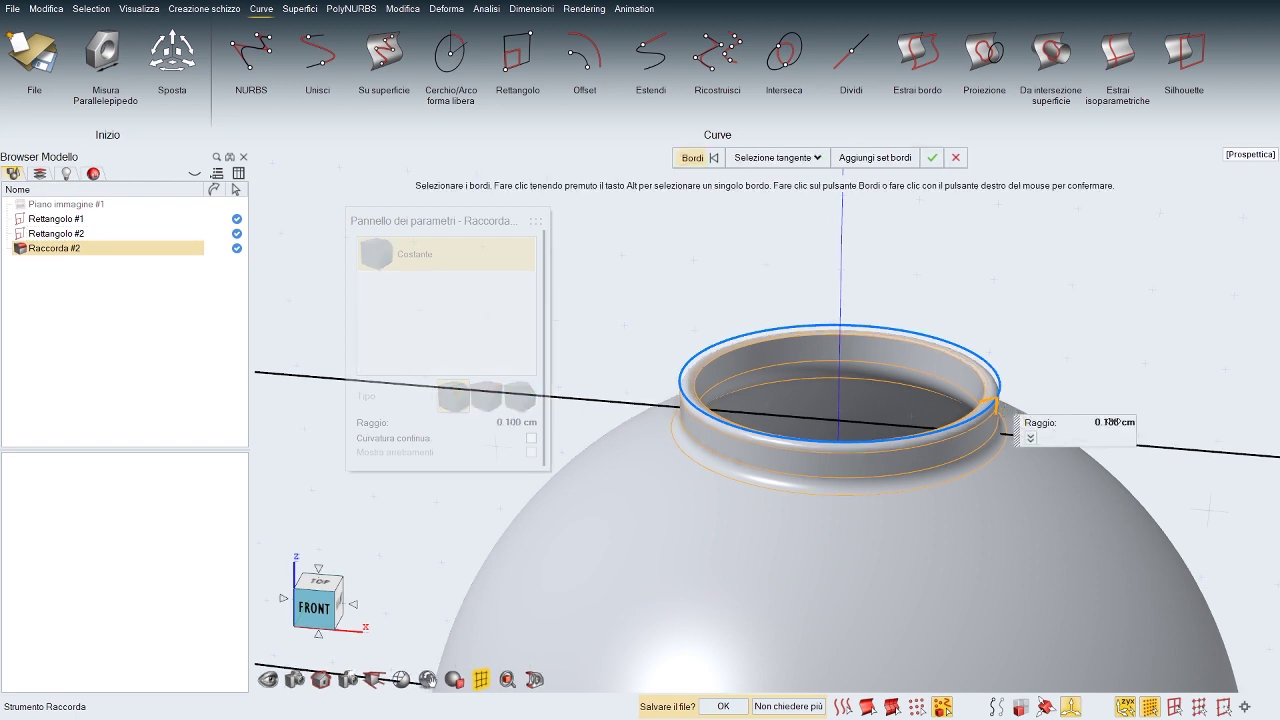
pyautogui.moveTo(1128, 323); pyautogui.dragTo(1103, 323, button='right')
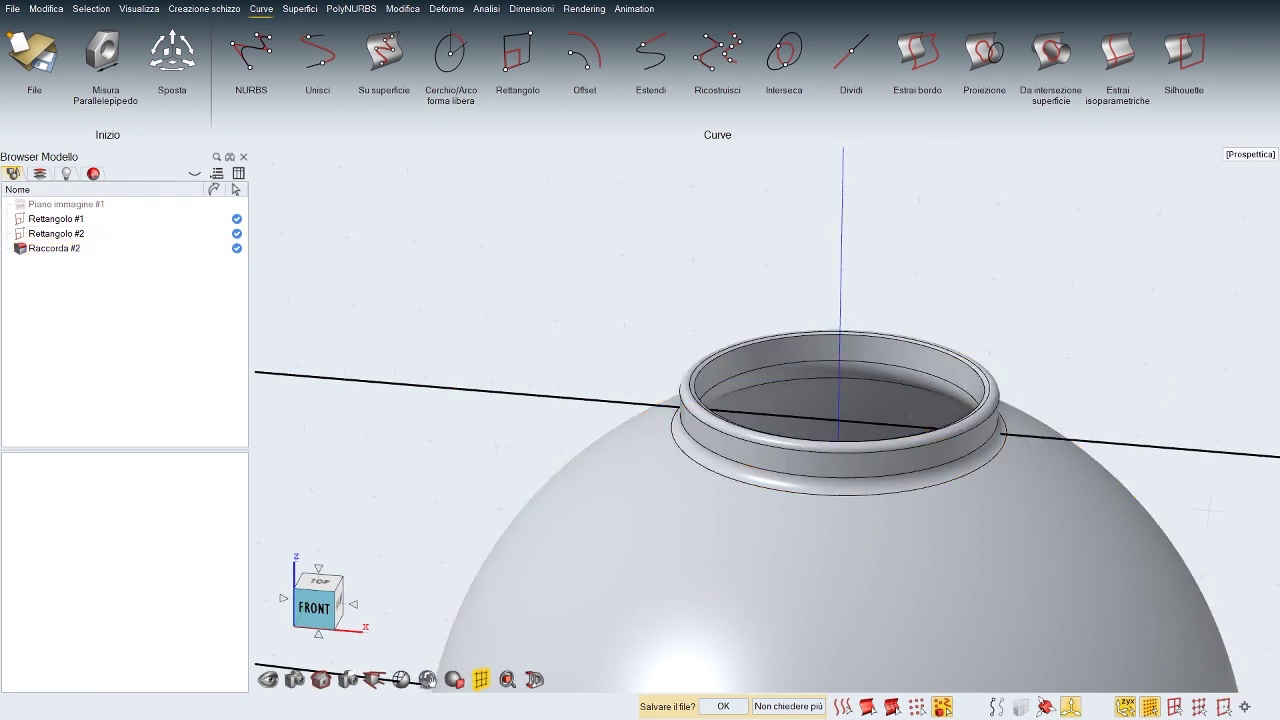
# Step: Extrude the inner edge of the dome's bottom rim 0.8 cm downward to the ground line to form a foot
pyautogui.scroll(-6, 700, 370)
pyautogui.moveTo(700, 370); pyautogui.dragTo(710, 220, button='middle')
pyautogui.moveTo(1055, 300); pyautogui.dragTo(1091, 411, button='middle')
pyautogui.press('space')
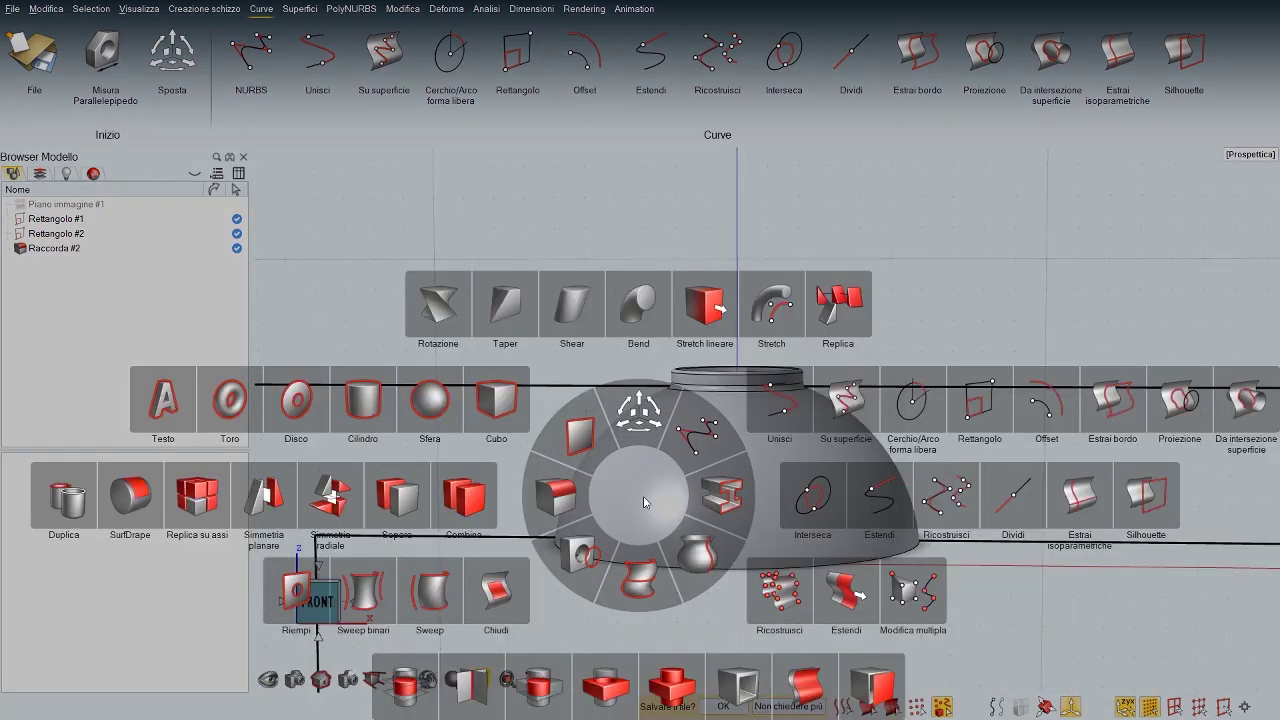
pyautogui.click(720, 493)
pyautogui.moveTo(1003, 526); pyautogui.dragTo(1038, 502, button='right')
pyautogui.moveTo(860, 625); pyautogui.dragTo(830, 530, button='middle')
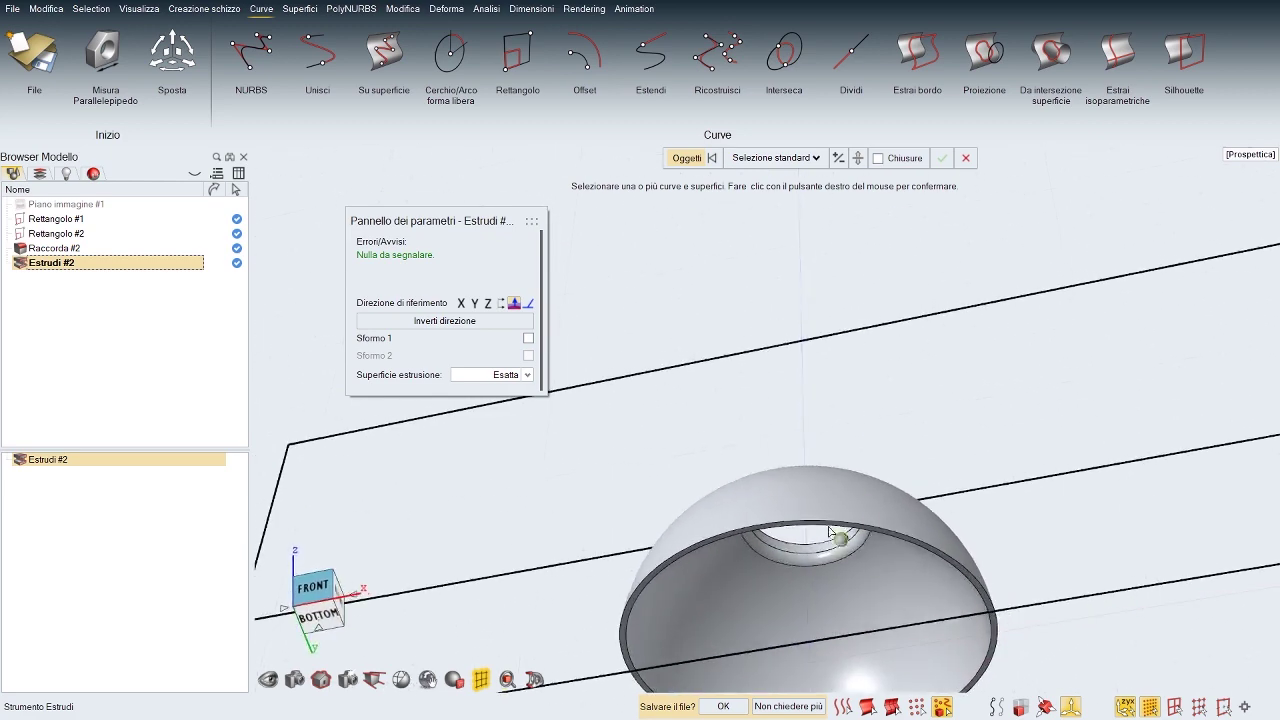
pyautogui.click(988, 606)
pyautogui.moveTo(1012, 527); pyautogui.dragTo(1042, 618, button='middle')
pyautogui.moveTo(737, 404)
pyautogui.mouseDown()
pyautogui.moveTo(737, 350)
pyautogui.moveTo(738, 383)
pyautogui.mouseUp()
pyautogui.click(734, 159)
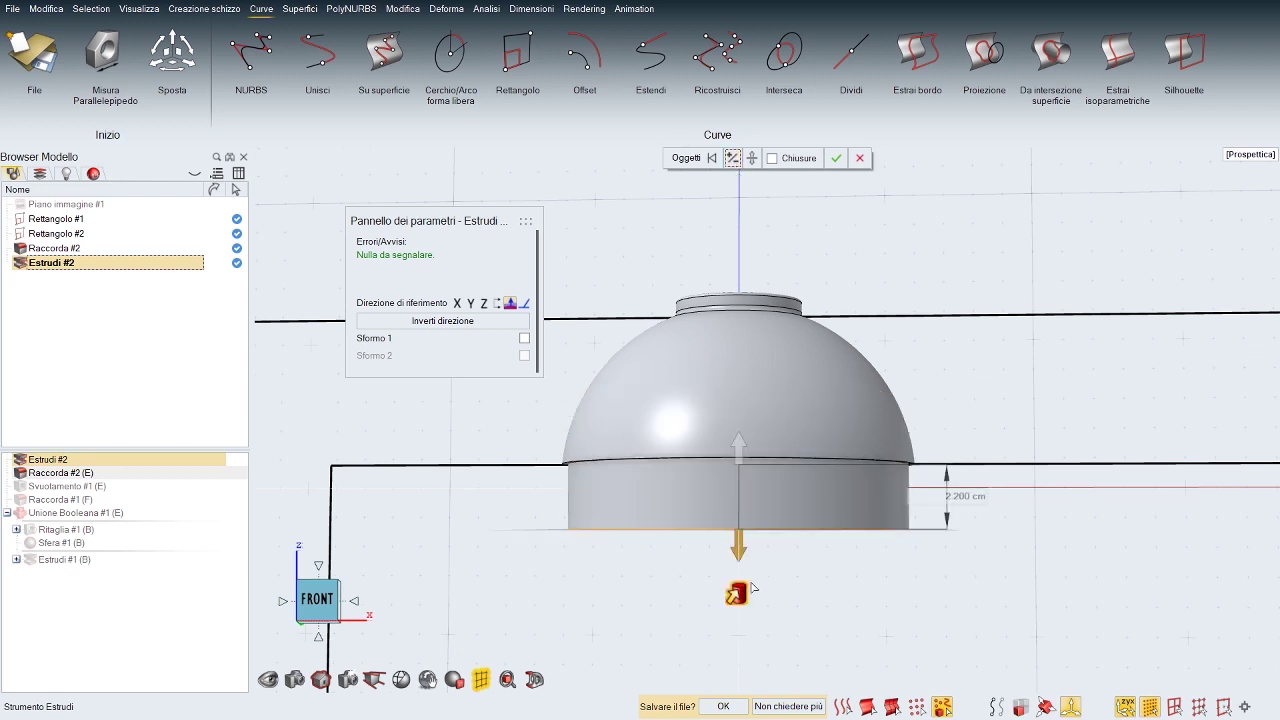
pyautogui.moveTo(743, 557); pyautogui.dragTo(765, 515)
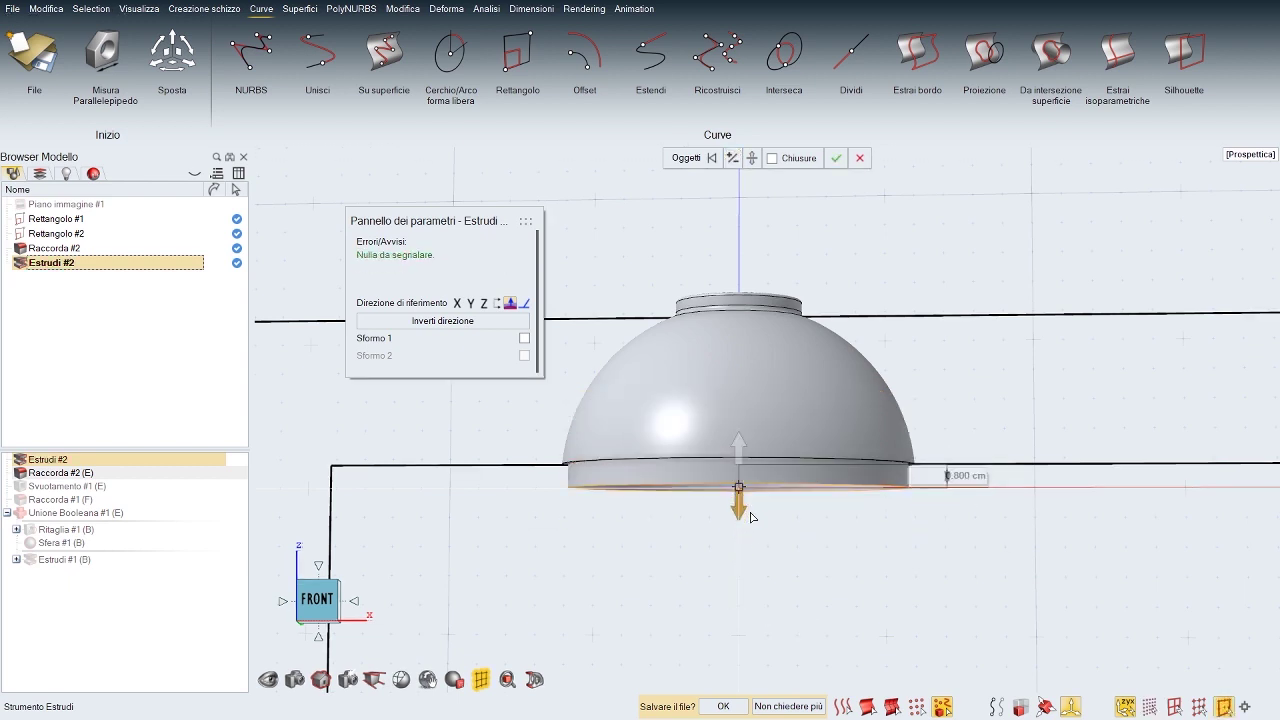
pyautogui.rightClick(850, 562)
pyautogui.click(799, 576)
# Step: Reopen the foot extrusion for editing and turn on its end caps
pyautogui.moveTo(798, 574); pyautogui.dragTo(675, 530, button='middle')
pyautogui.doubleClick(648, 521)
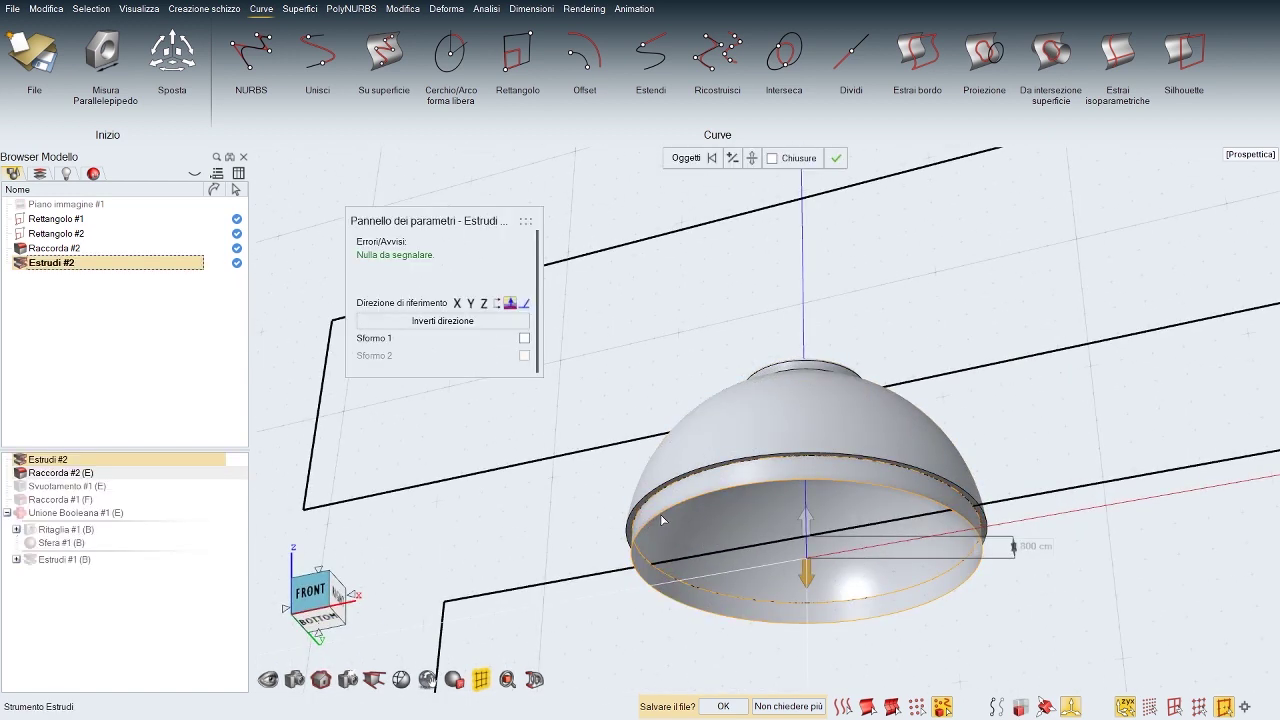
pyautogui.click(771, 160)
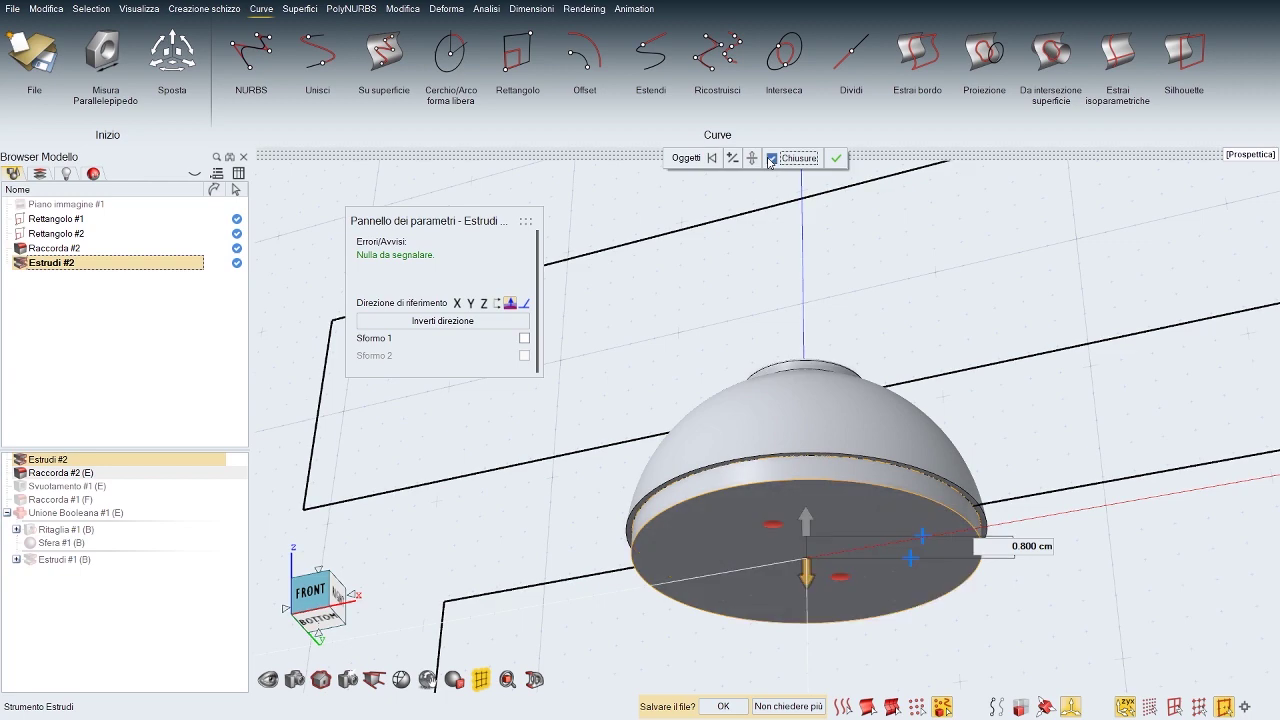
pyautogui.rightClick(998, 324)
pyautogui.click(916, 298)
# Step: Redisplay the reference image plane and compare the dome, neck and foot with it in front view, in wireframe and shaded display
pyautogui.moveTo(914, 297); pyautogui.dragTo(895, 375, button='middle')
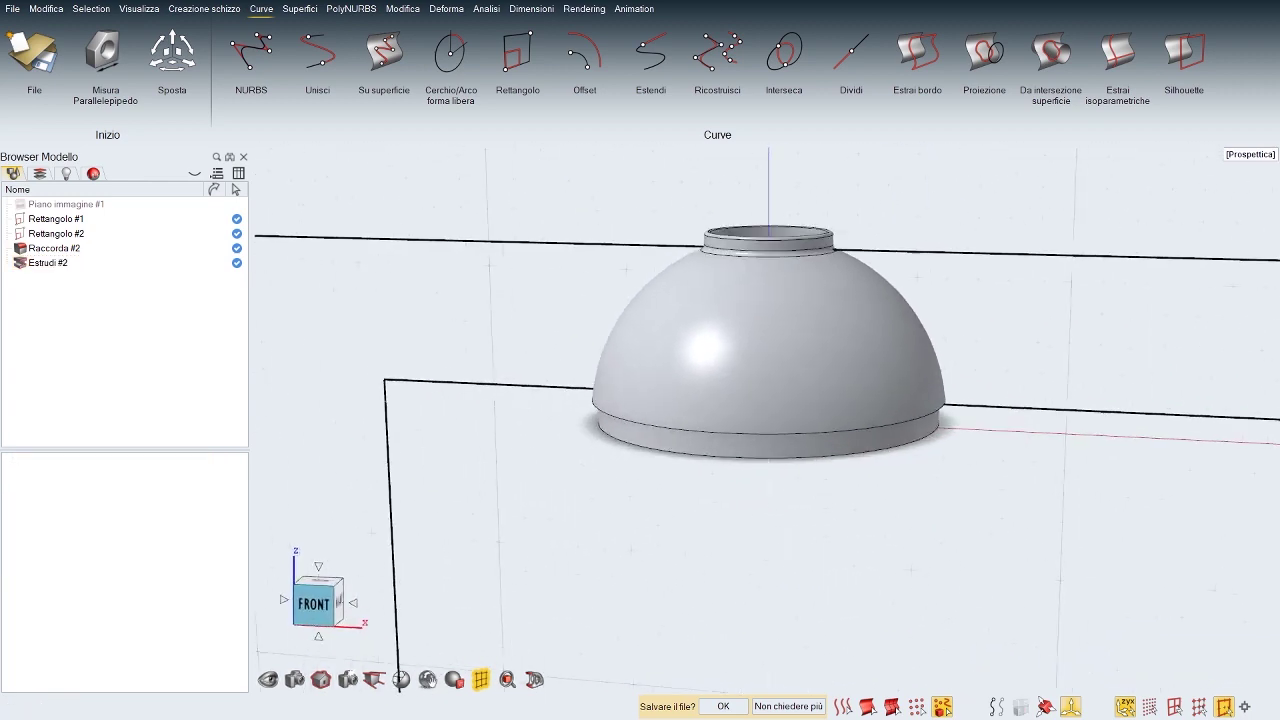
pyautogui.scroll(-4, 895, 340)
pyautogui.moveTo(900, 246); pyautogui.dragTo(883, 300, button='right')
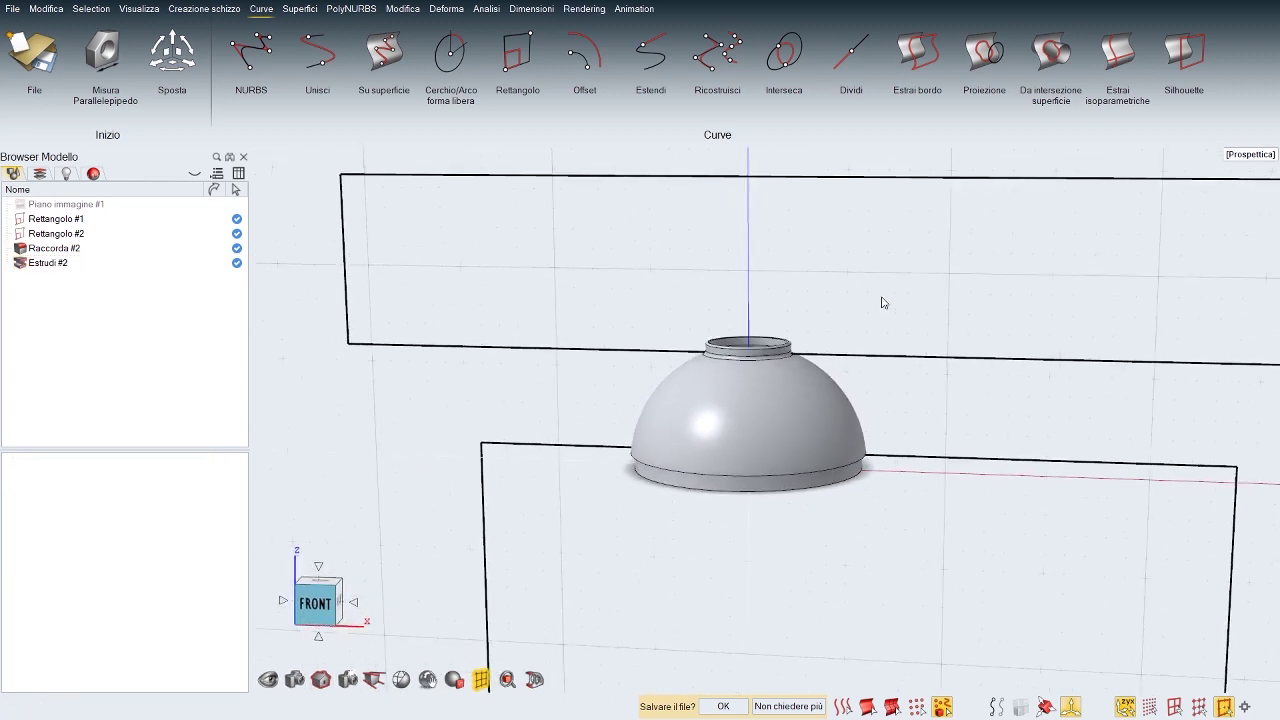
pyautogui.click(22, 206)
pyautogui.moveTo(430, 312); pyautogui.dragTo(436, 312, button='middle')
pyautogui.press('w')
pyautogui.moveTo(452, 332); pyautogui.dragTo(461, 334, button='right')
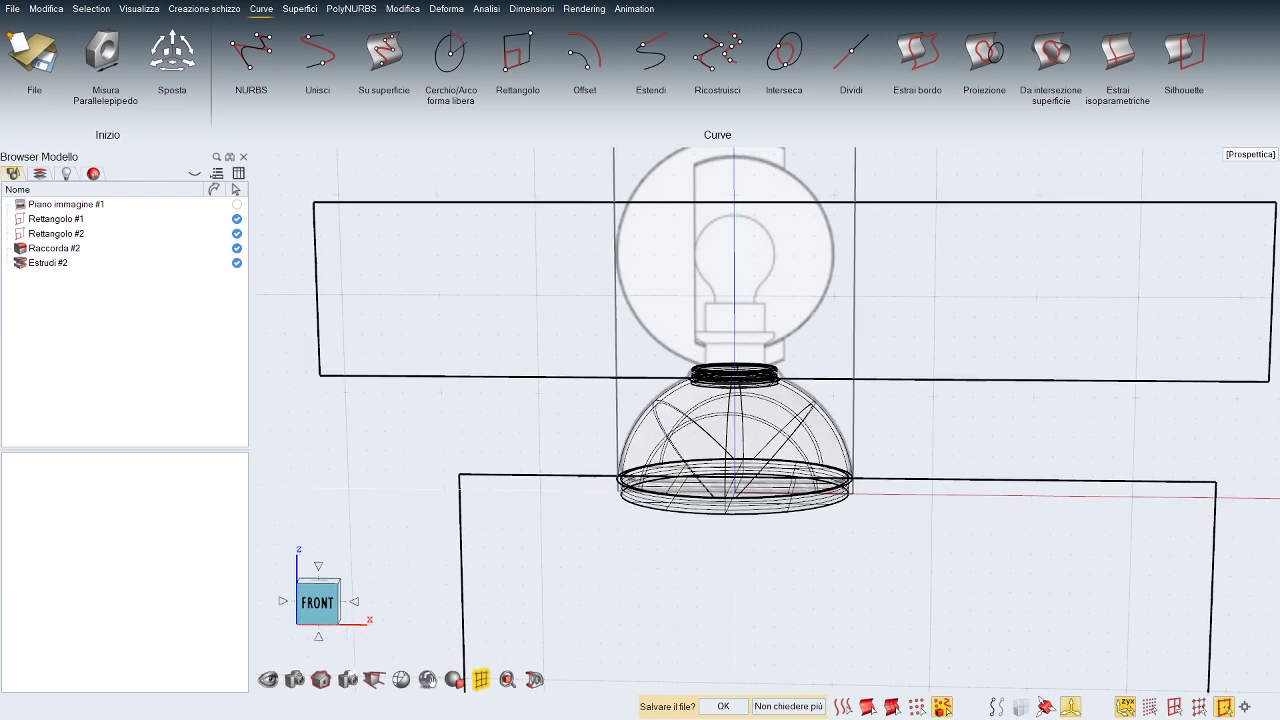
pyautogui.moveTo(464, 417); pyautogui.dragTo(473, 413, button='right')
pyautogui.click(327, 611)
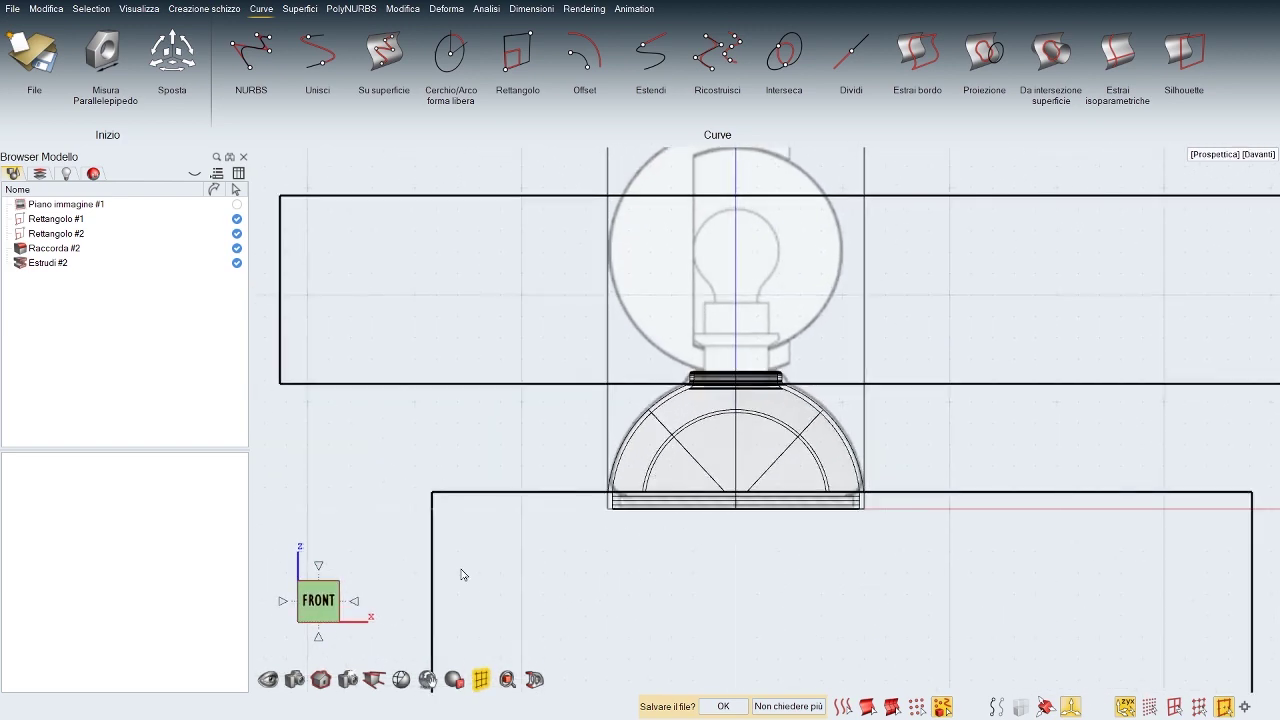
pyautogui.scroll(3, 548, 556)
pyautogui.moveTo(514, 571); pyautogui.dragTo(476, 593, button='right')
pyautogui.press('w')
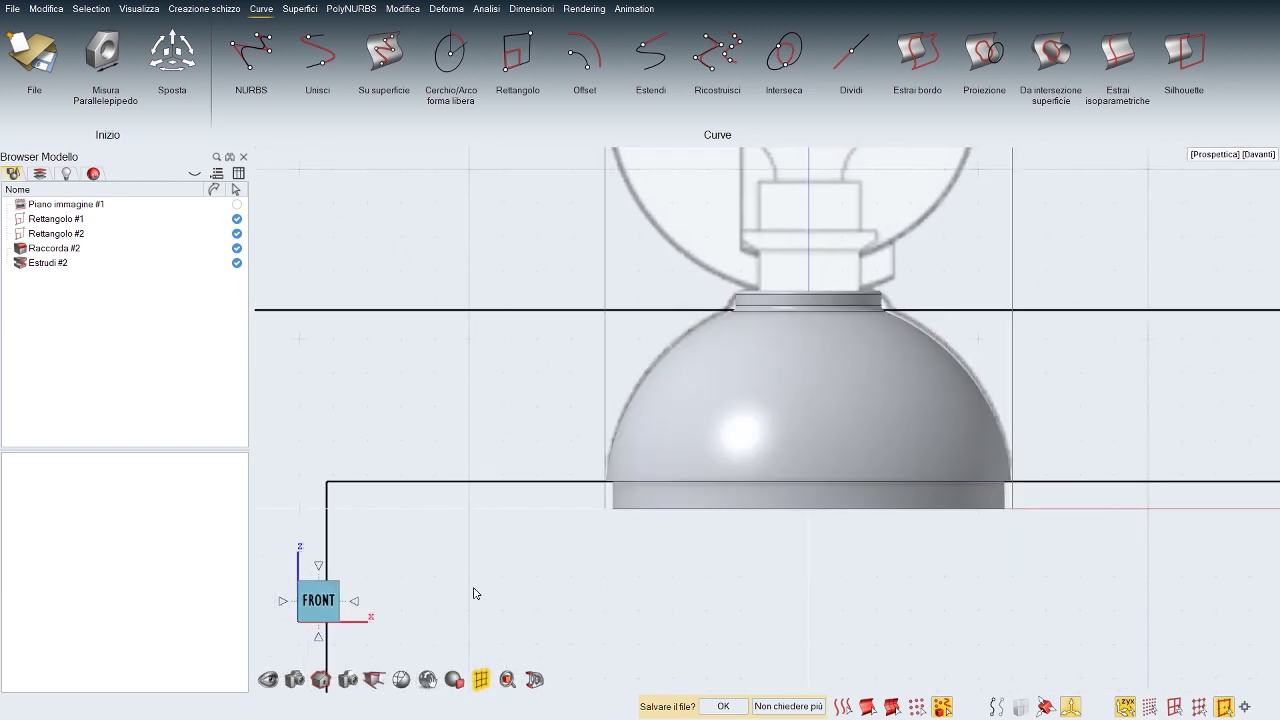
# Step: Fillet the outer lower edge of the dome's bottom rim, just above the foot, with a constant radius of 0.2 cm
pyautogui.moveTo(549, 549)
pyautogui.mouseDown(button='middle')
pyautogui.moveTo(553, 490)
pyautogui.moveTo(548, 558)
pyautogui.mouseUp(button='middle')
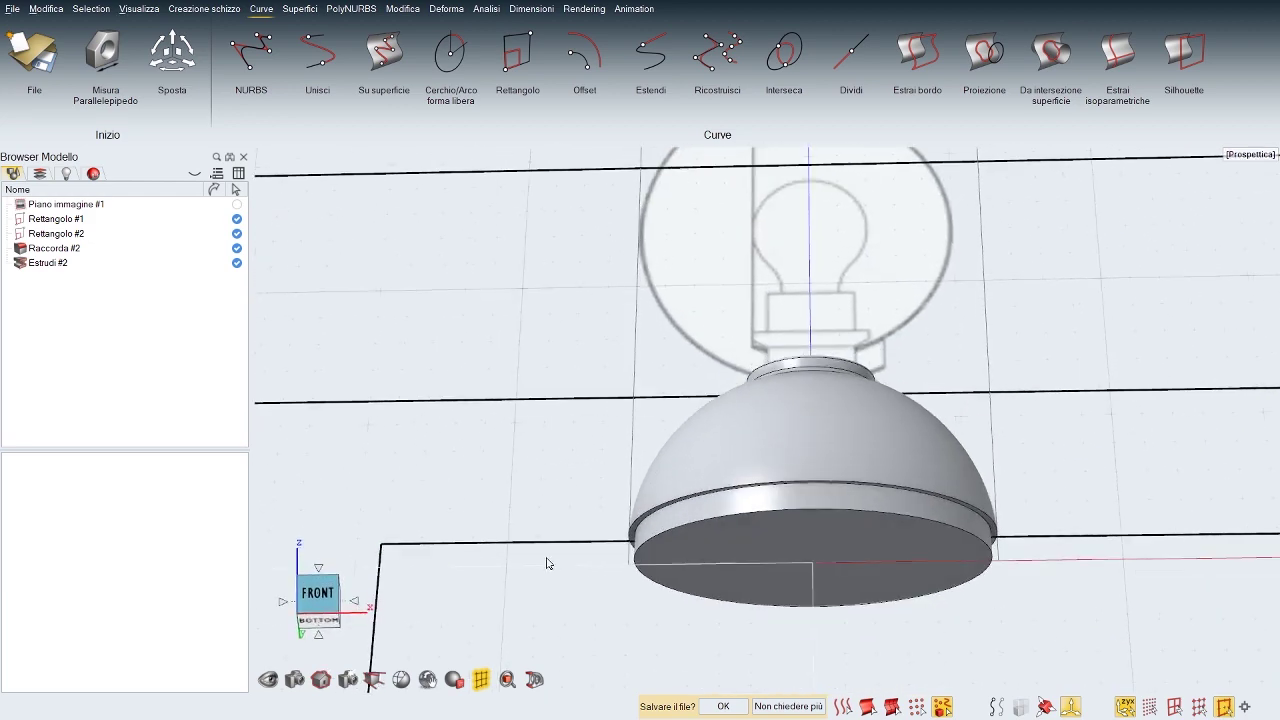
pyautogui.press('space')
pyautogui.click(526, 494)
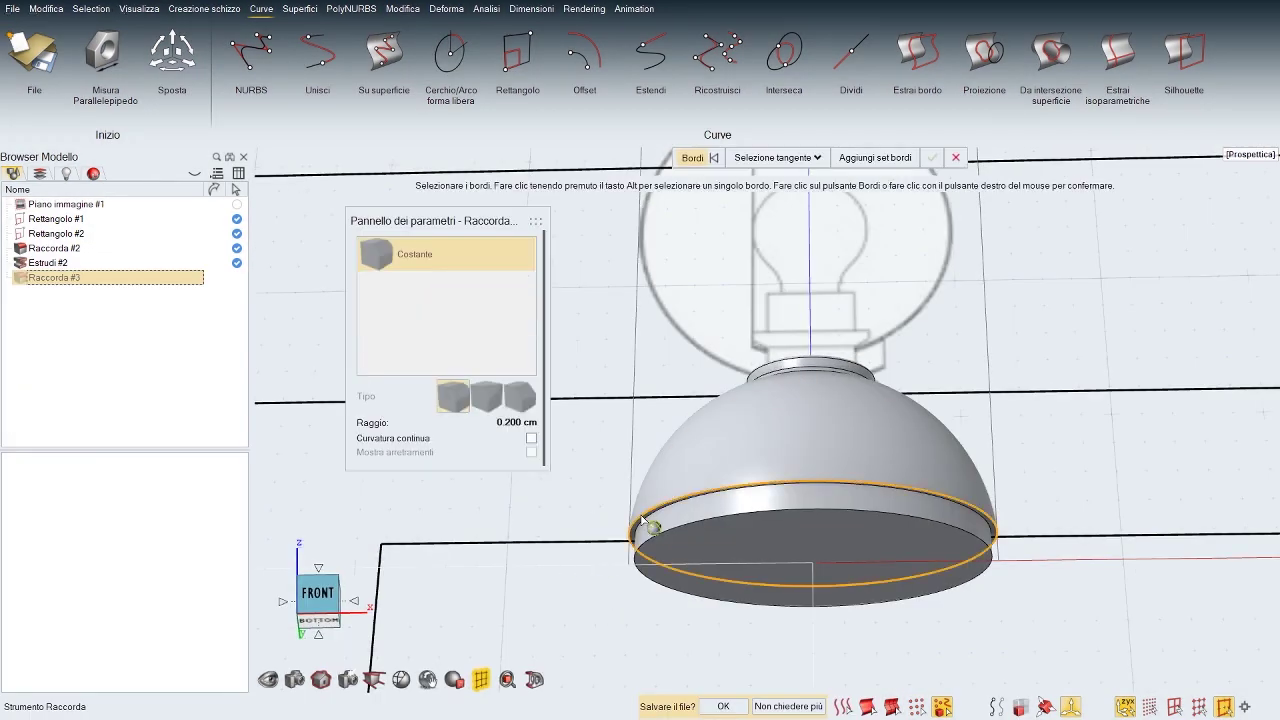
pyautogui.click(641, 521)
pyautogui.scroll(5, 641, 521)
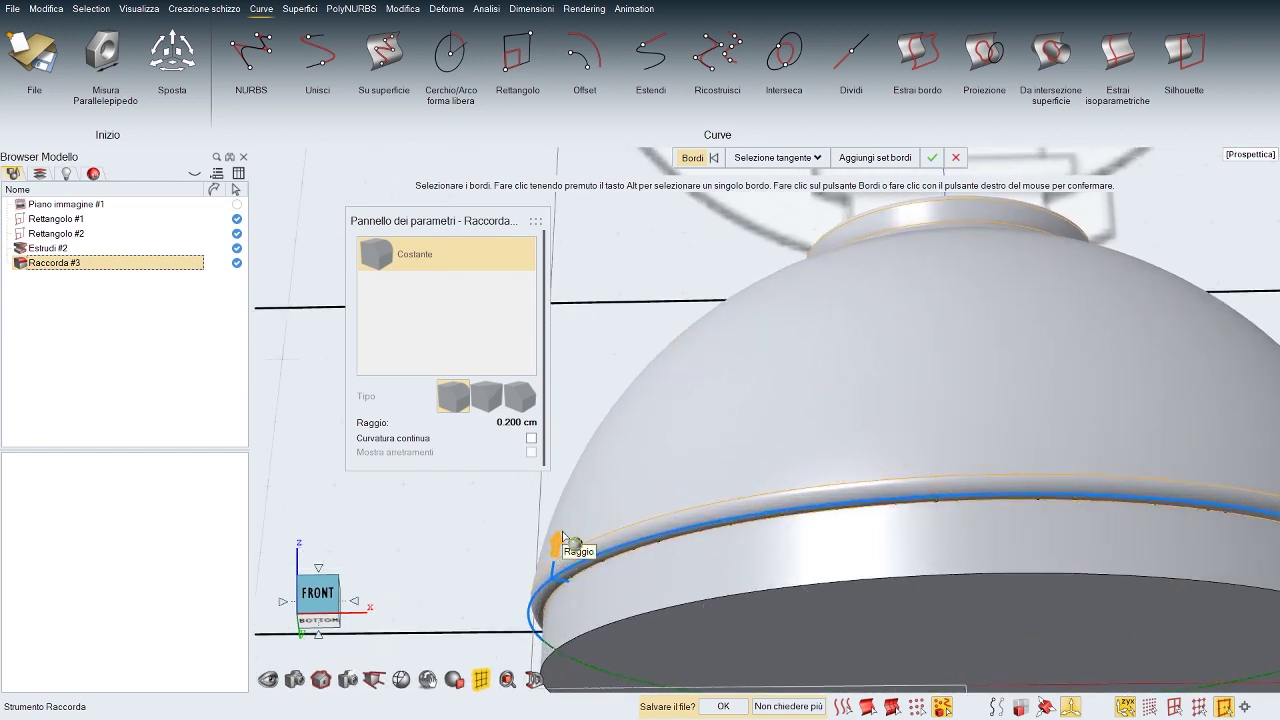
pyautogui.moveTo(650, 468); pyautogui.dragTo(670, 508, button='middle')
pyautogui.rightClick(541, 494)
pyautogui.rightClick(583, 503)
pyautogui.scroll(-5, 640, 525)
pyautogui.scroll(-2, 670, 508)
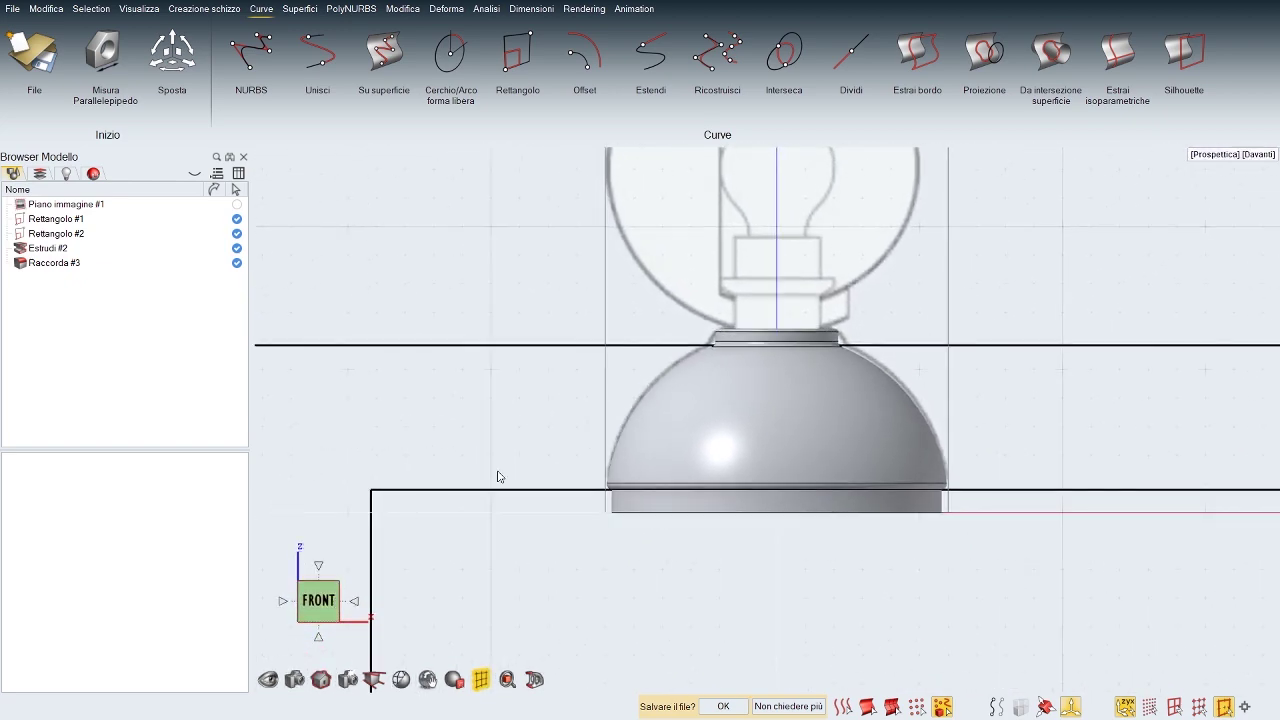
# Step: In front view, move the upper trimming rectangle (Rettangolo #2) 0.05 cm along Z to adjust the neck
pyautogui.moveTo(498, 477); pyautogui.dragTo(465, 541, button='right')
pyautogui.scroll(4, 468, 519)
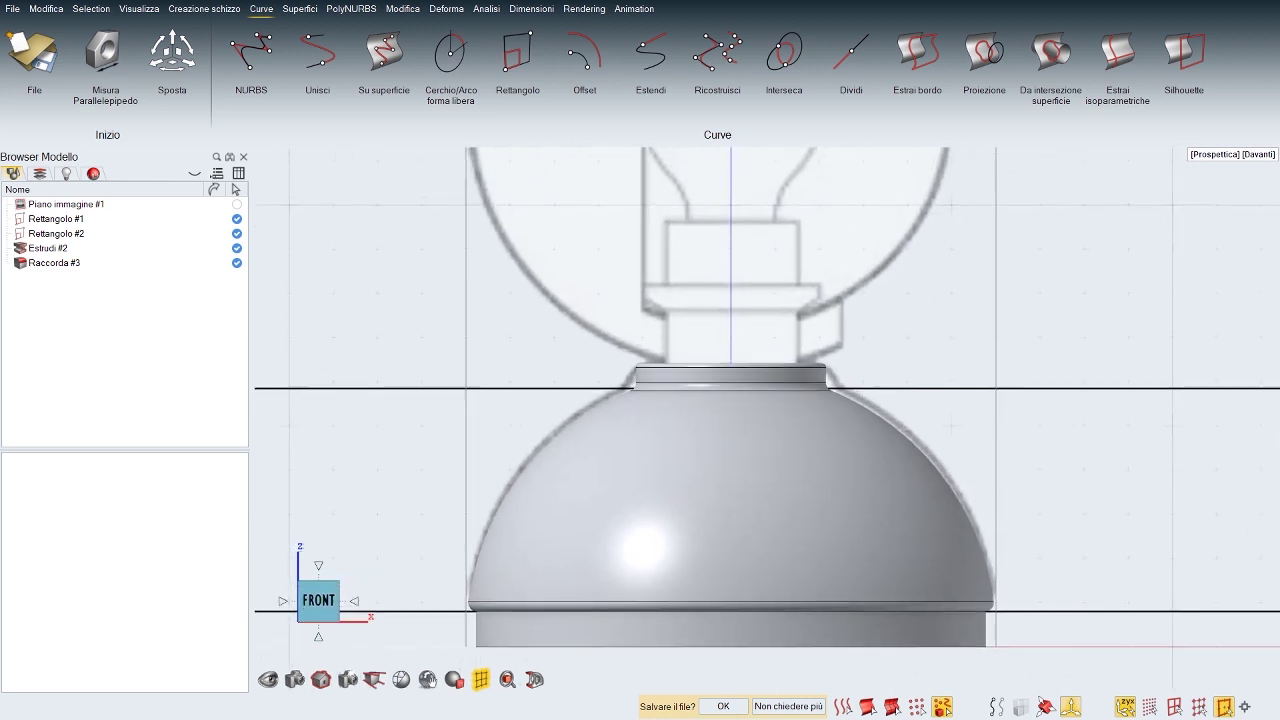
pyautogui.moveTo(956, 419); pyautogui.dragTo(955, 419, button='right')
pyautogui.click(1027, 389)
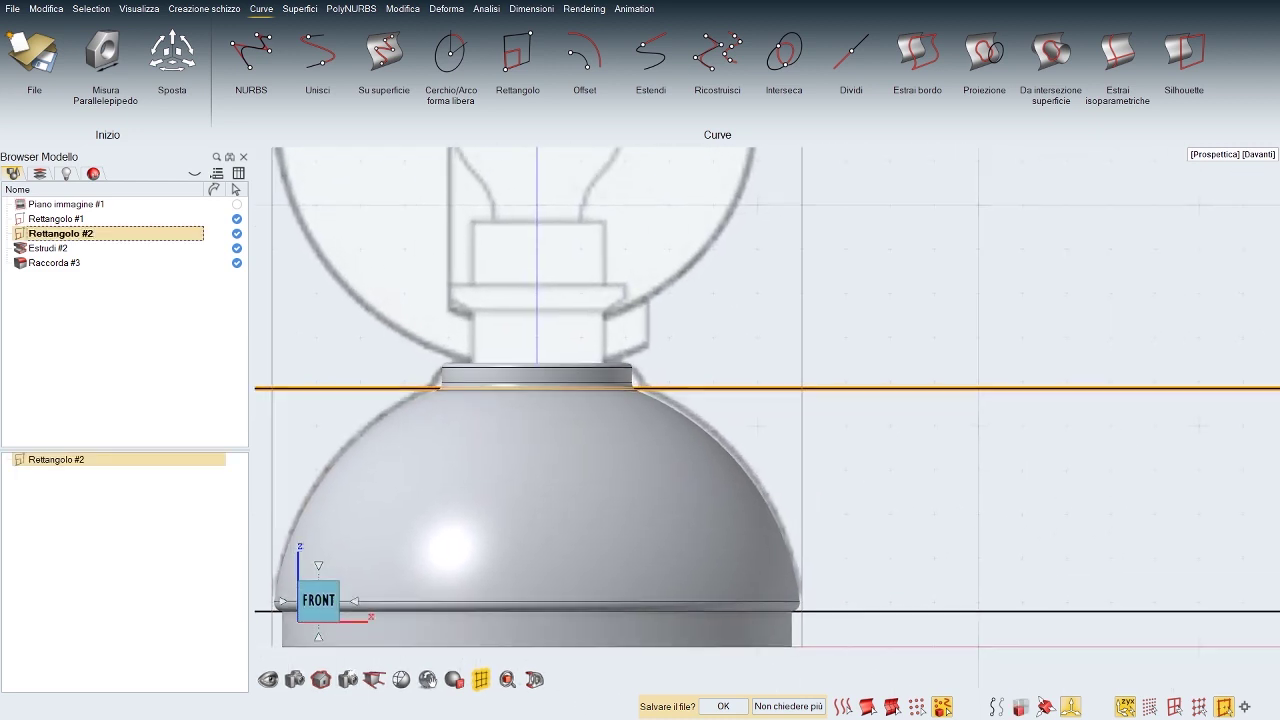
pyautogui.scroll(-3, 1025, 394)
pyautogui.press('m')
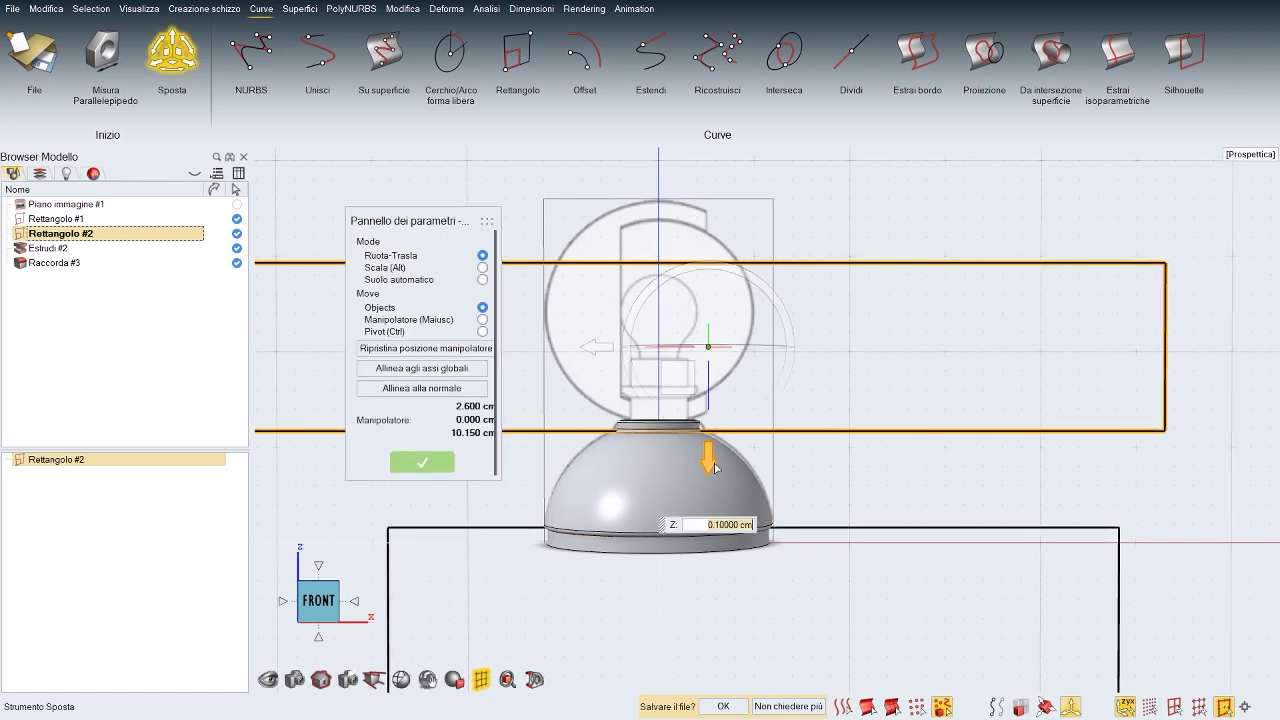
pyautogui.click(714, 467)
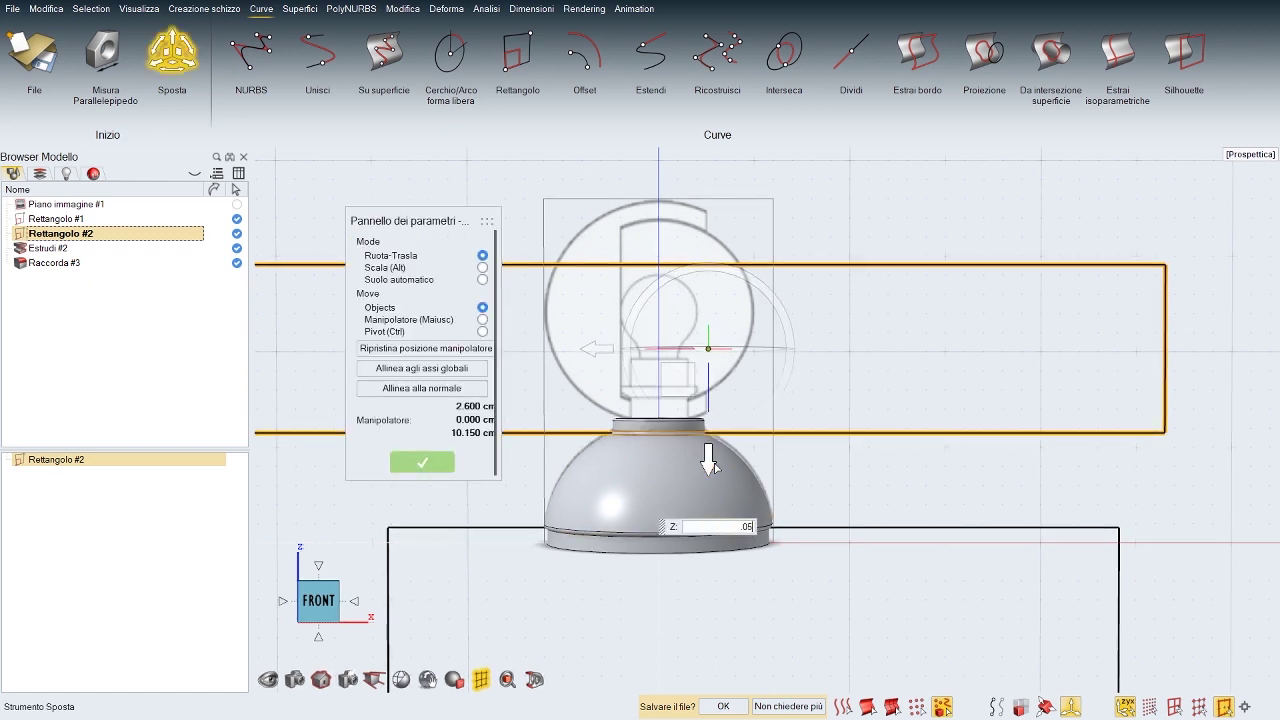
pyautogui.press('Return')
pyautogui.rightClick(830, 394)
pyautogui.moveTo(829, 394); pyautogui.dragTo(880, 396, button='right')
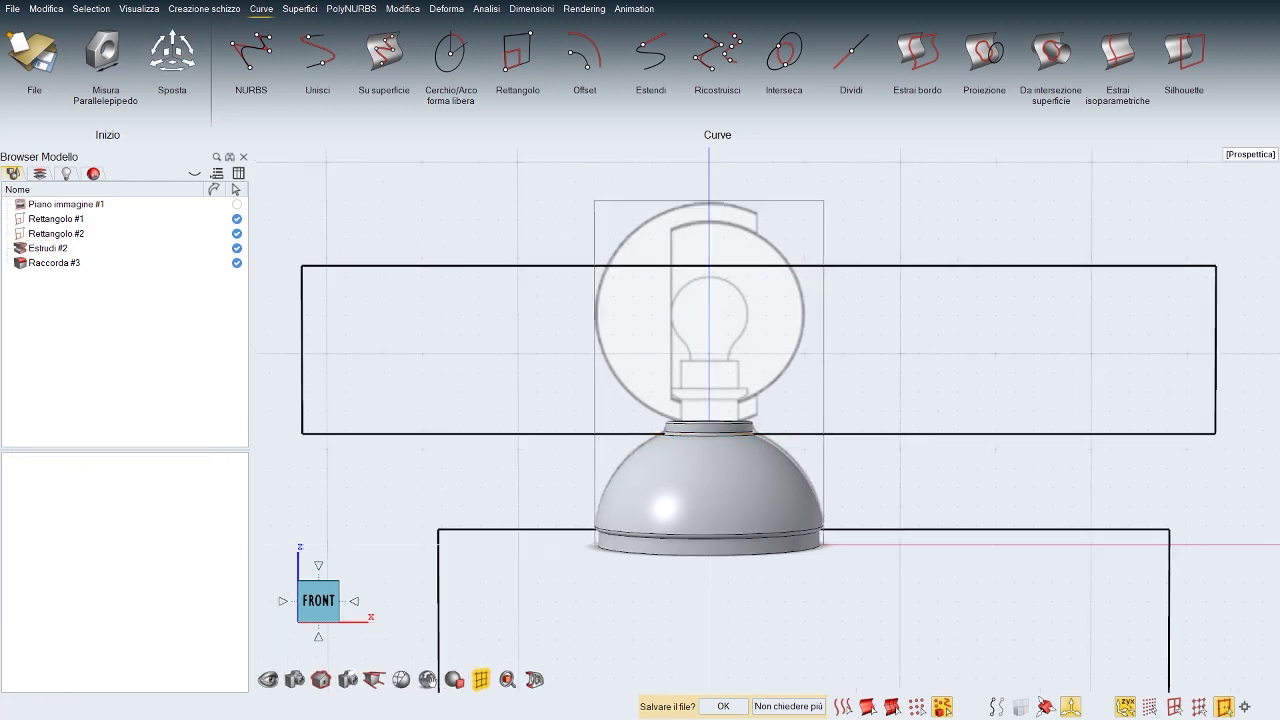
# Step: Recall the head sphere (Sfera #2) from the filleted dome's construction history as a visible object
pyautogui.scroll(6, 757, 416)
pyautogui.moveTo(757, 416); pyautogui.dragTo(735, 452, button='middle')
pyautogui.scroll(-3, 735, 452)
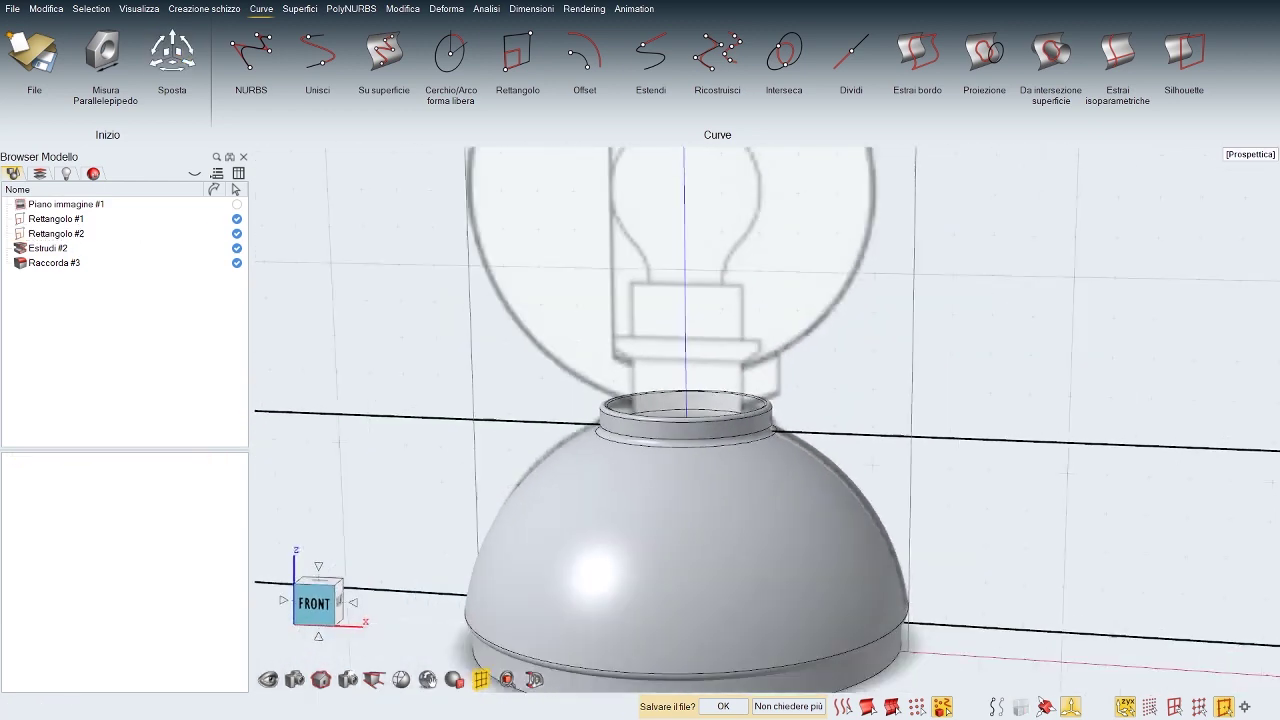
pyautogui.scroll(-3, 812, 420)
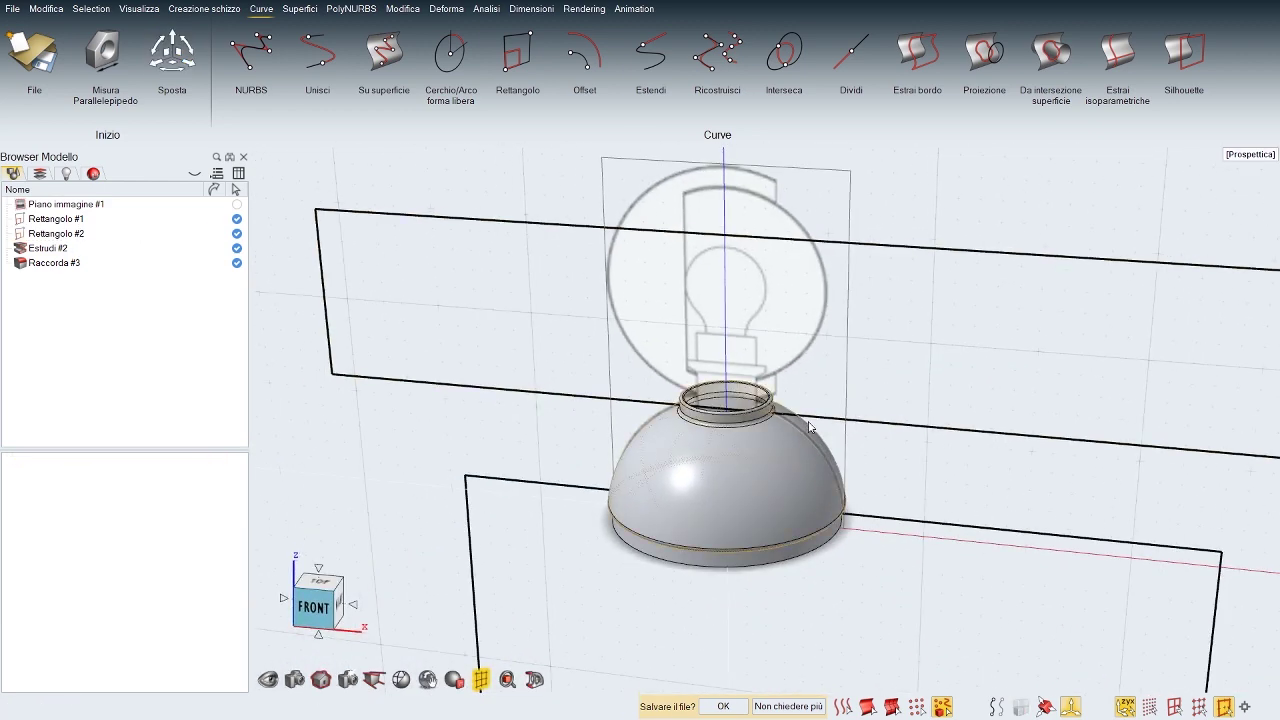
pyautogui.click(785, 482)
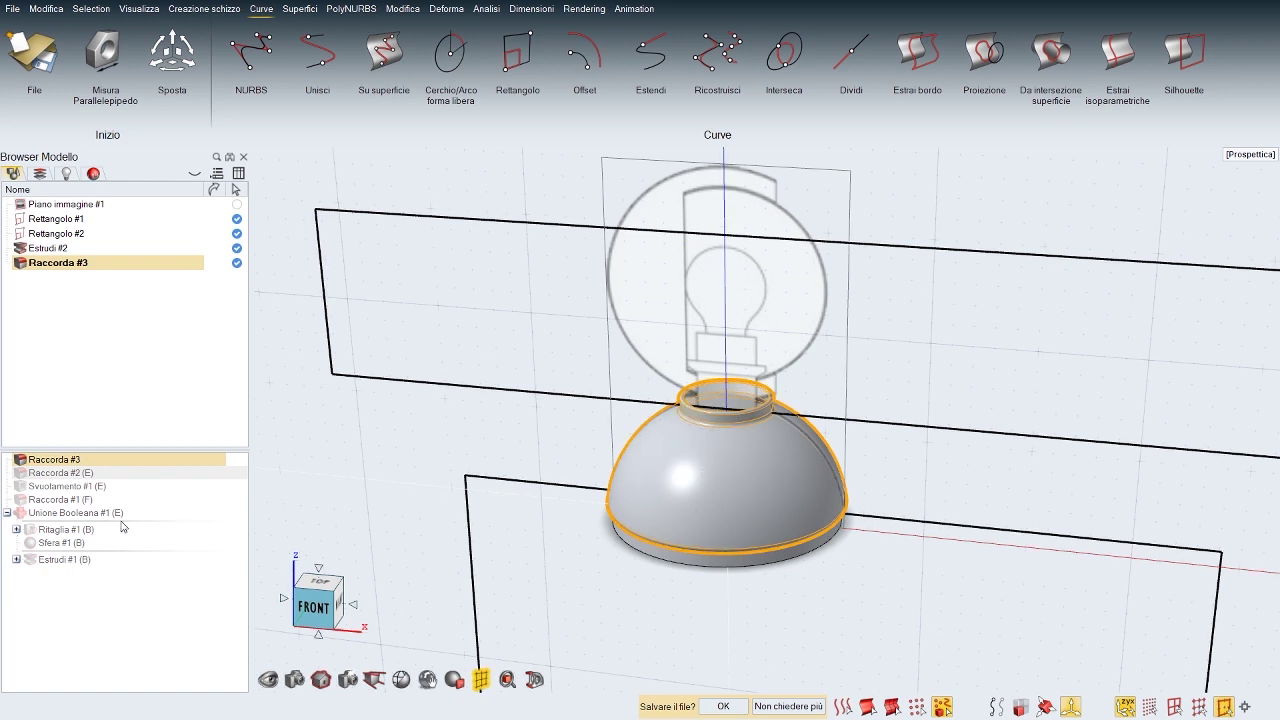
pyautogui.click(54, 543)
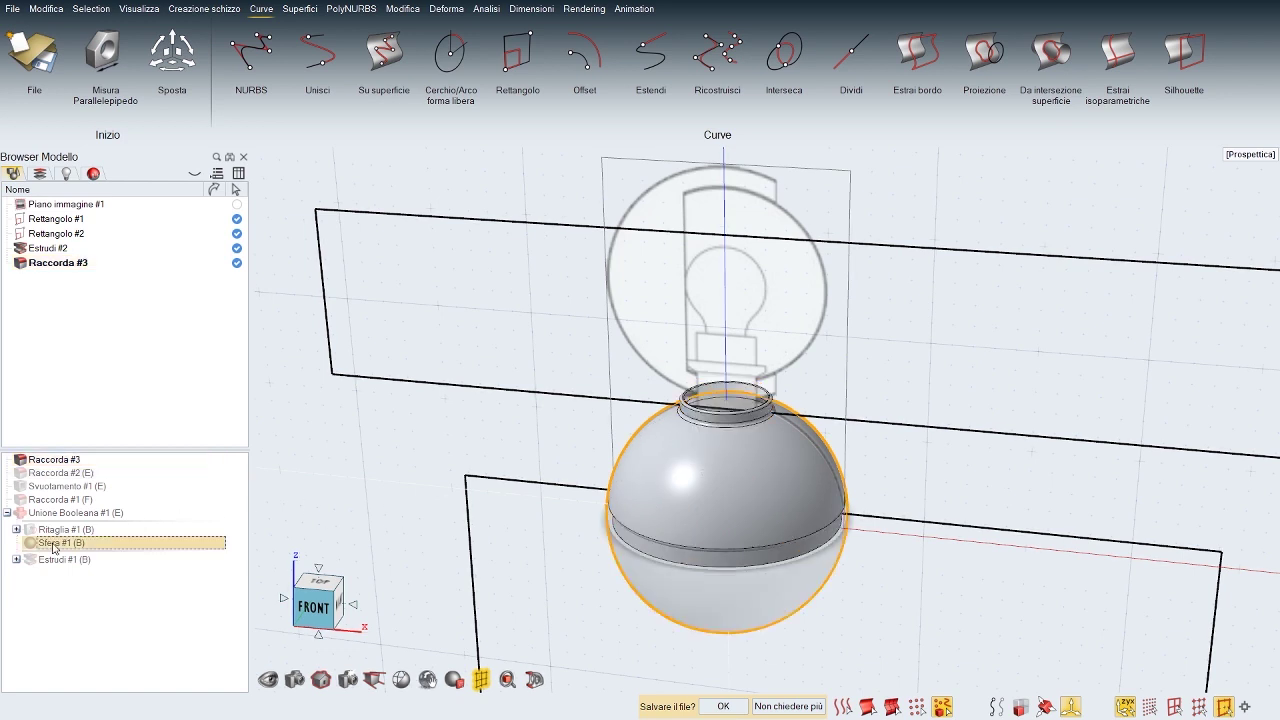
pyautogui.click(16, 560)
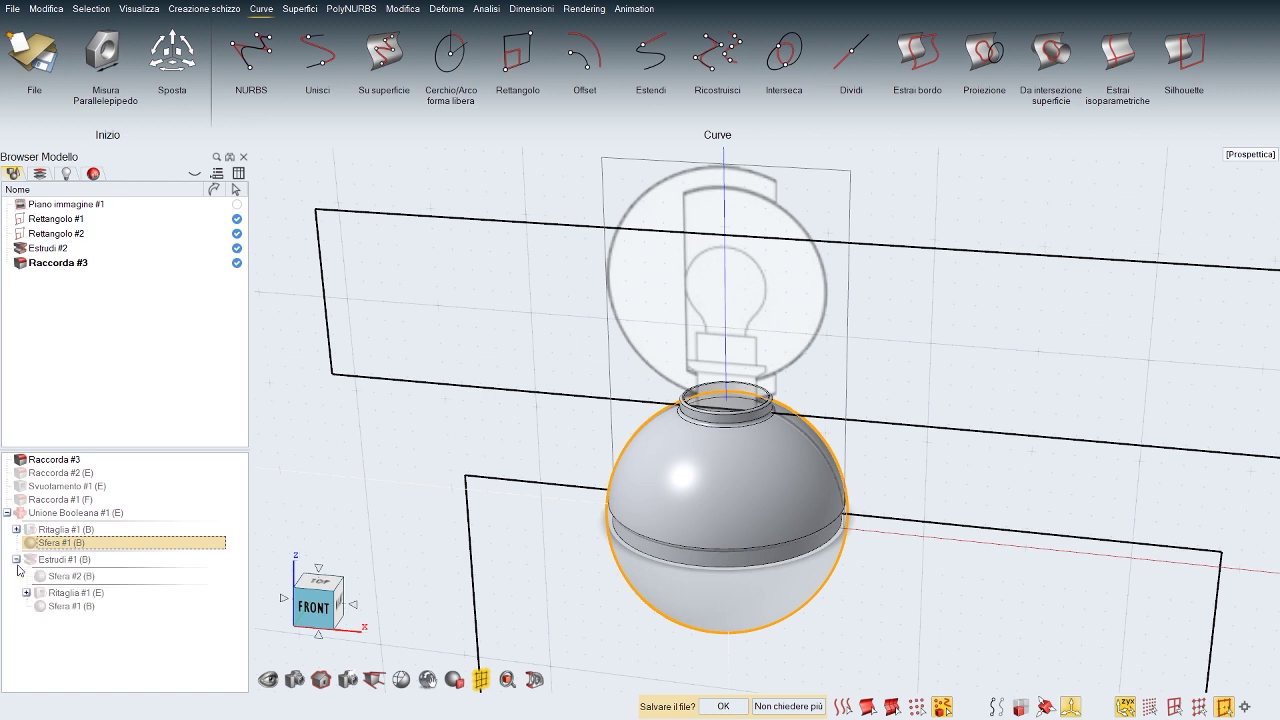
pyautogui.click(62, 577)
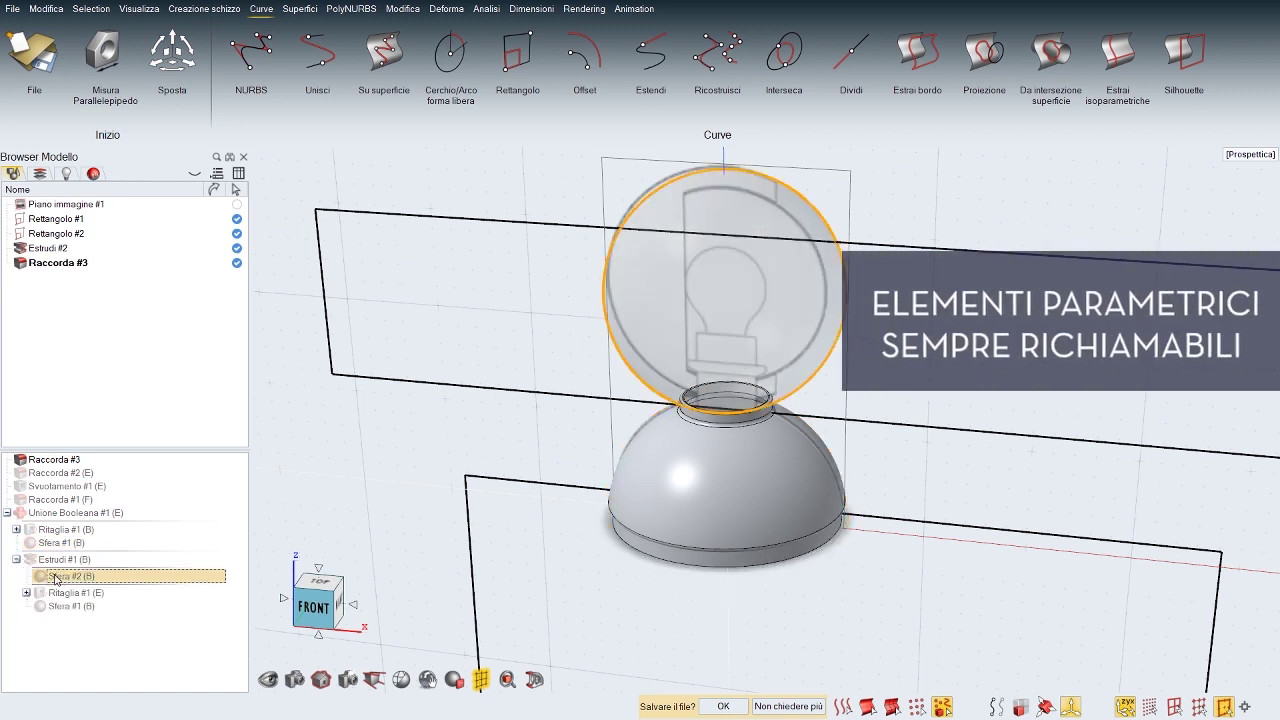
pyautogui.click(42, 579)
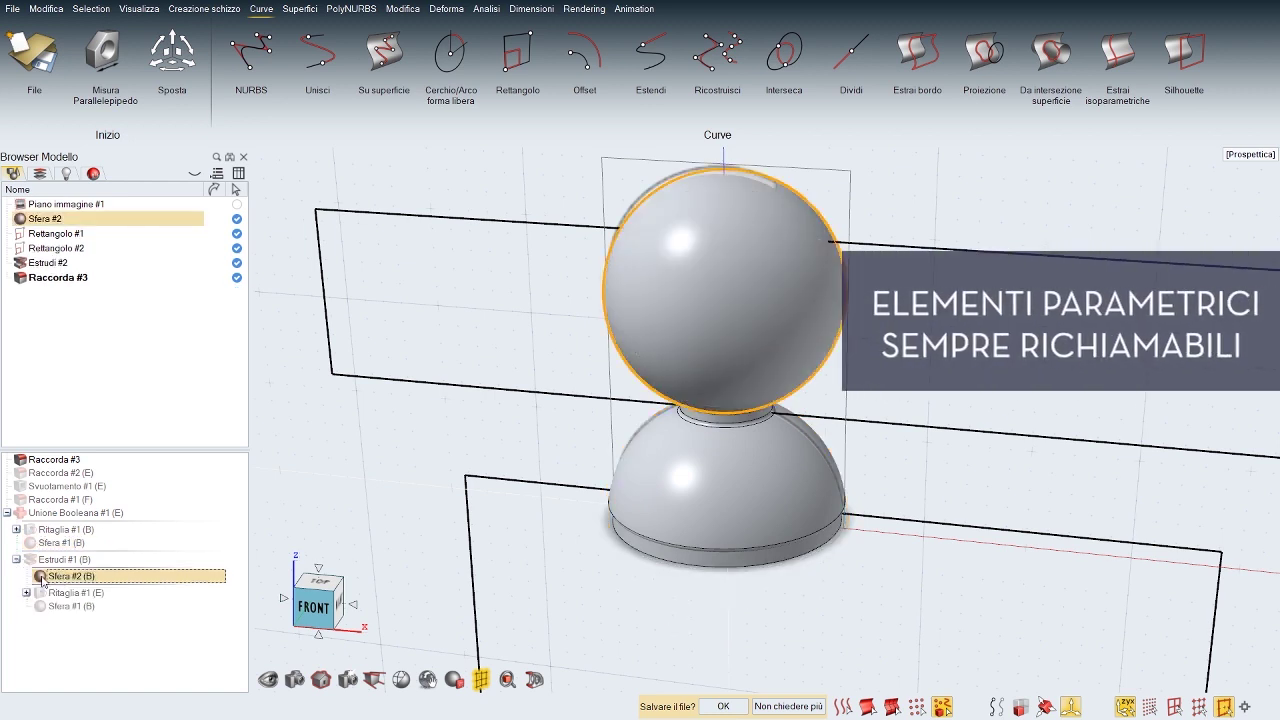
pyautogui.click(336, 480)
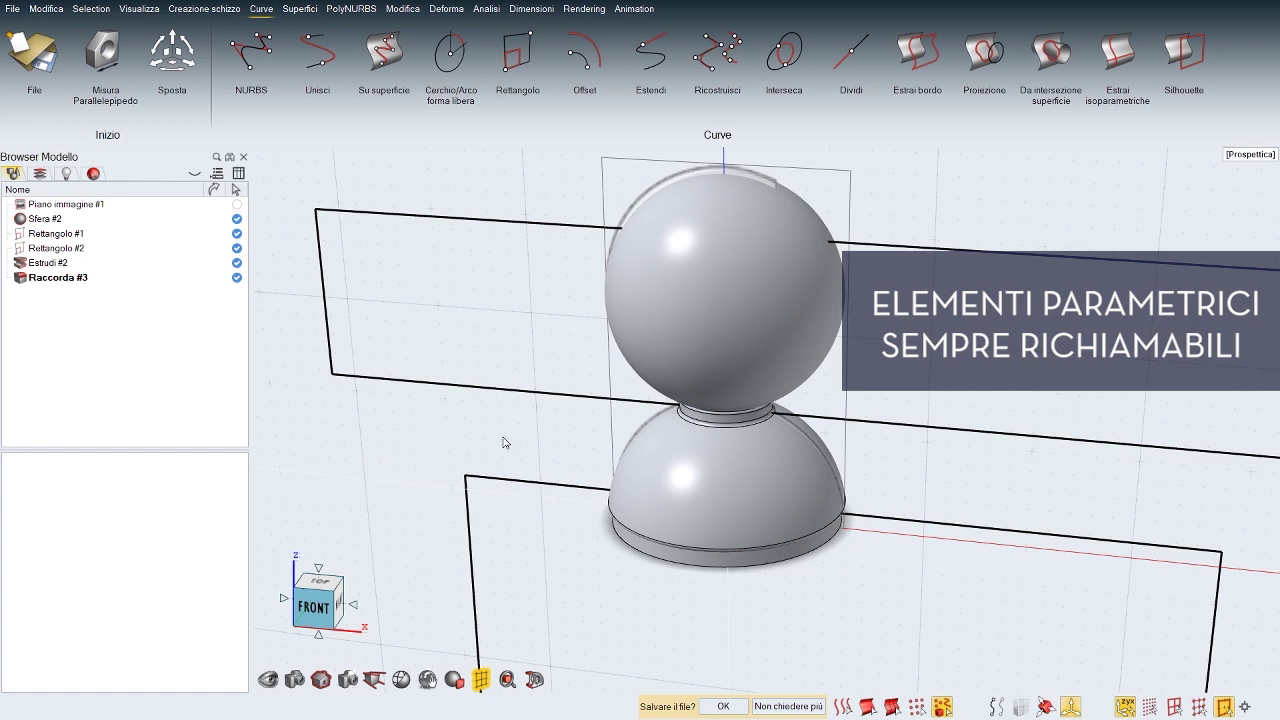
# Step: Isolate the recalled head sphere so all other objects are hidden
pyautogui.moveTo(503, 442); pyautogui.dragTo(530, 420, button='middle')
pyautogui.click(647, 342)
pyautogui.press('i')
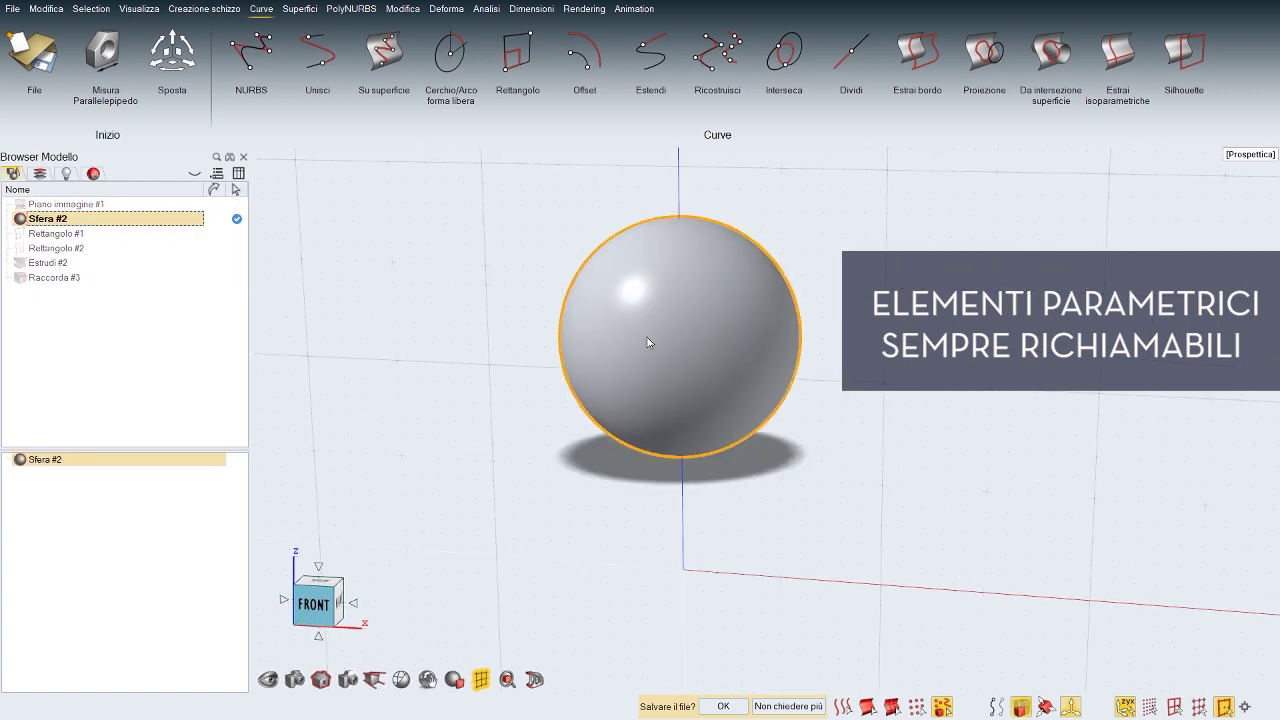
pyautogui.click(803, 467)
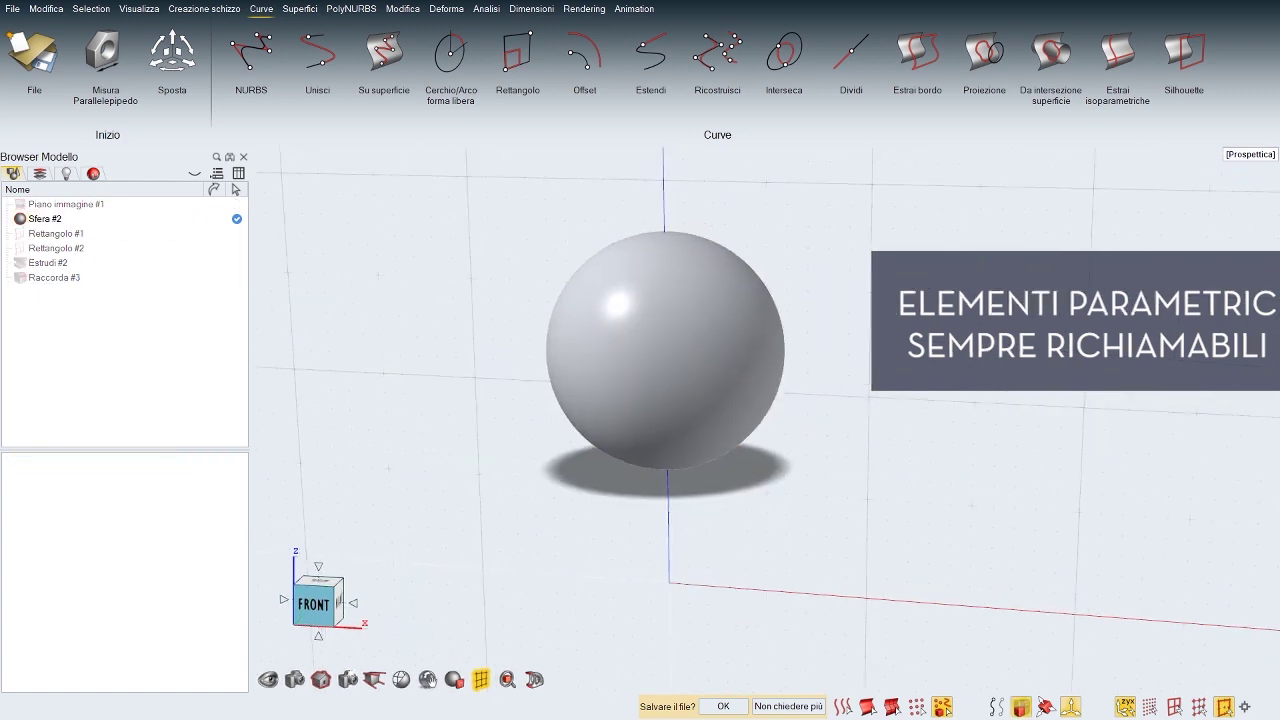
# Step: Offset the isolated head sphere's surface inward by 0.05 cm
pyautogui.press('space')
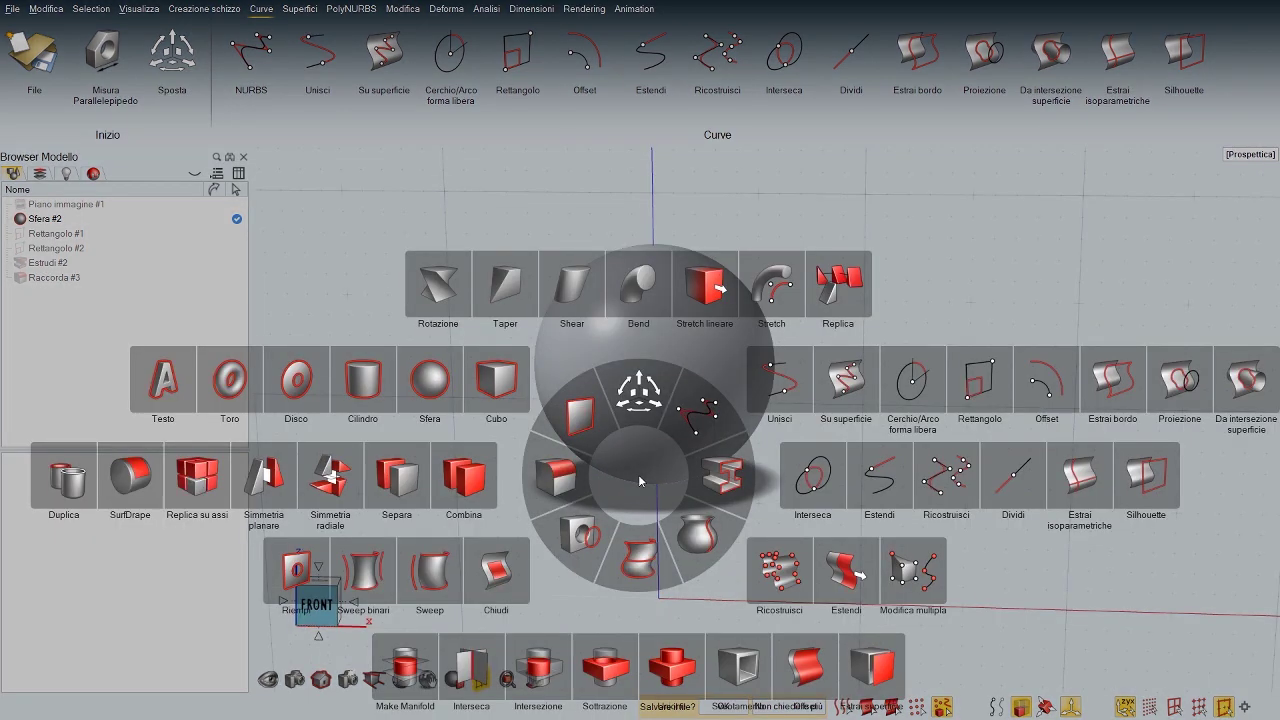
pyautogui.click(805, 667)
pyautogui.click(765, 358)
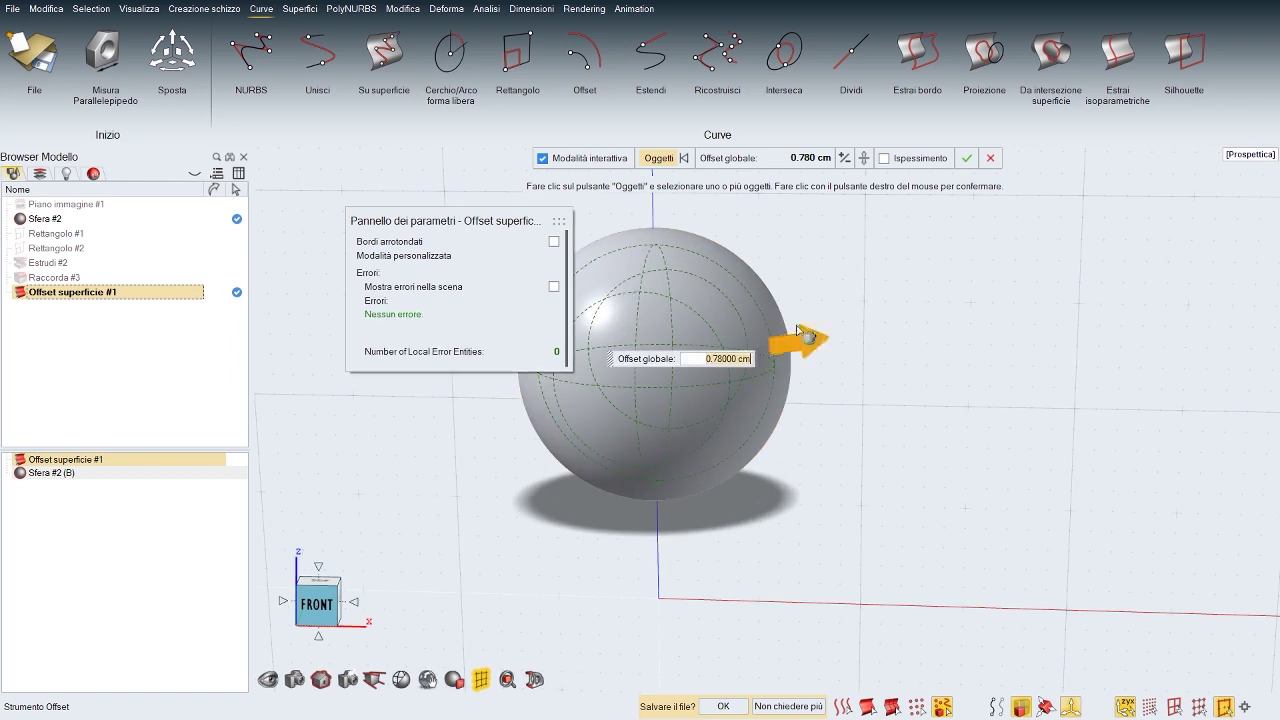
pyautogui.moveTo(818, 340)
pyautogui.mouseDown()
pyautogui.moveTo(856, 329)
pyautogui.moveTo(787, 345)
pyautogui.moveTo(811, 340)
pyautogui.mouseUp()
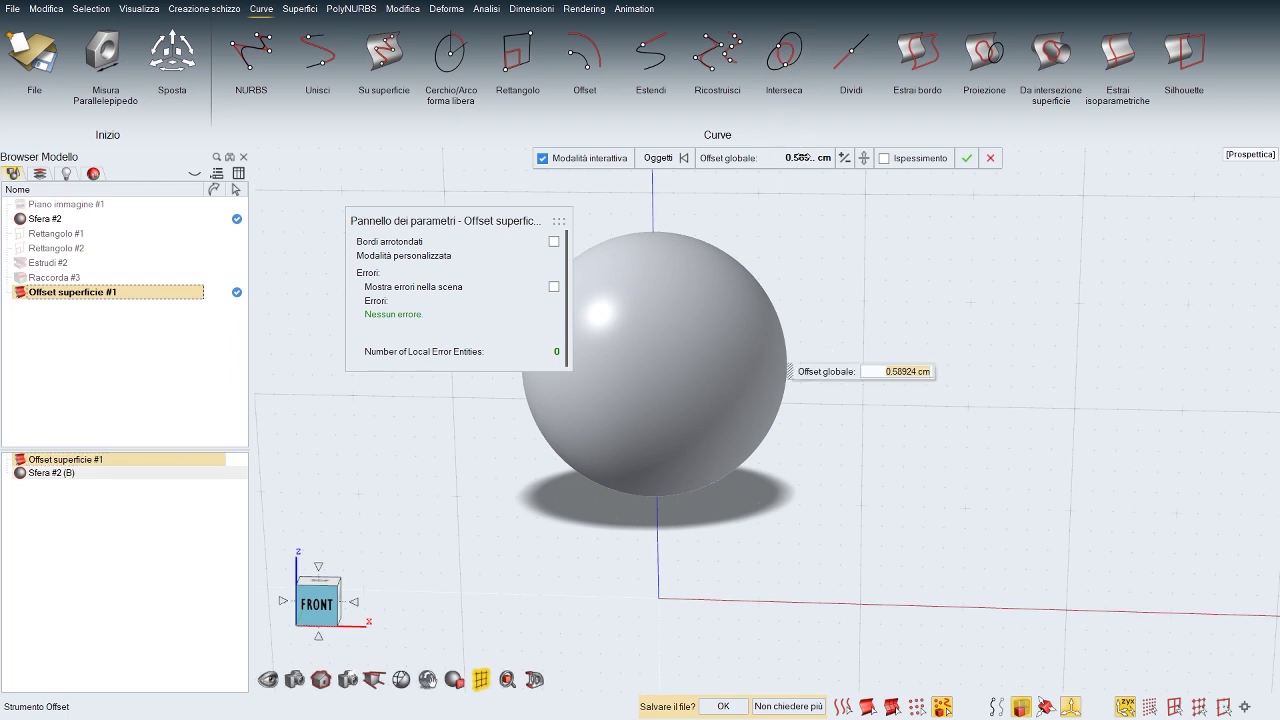
pyautogui.click(805, 157)
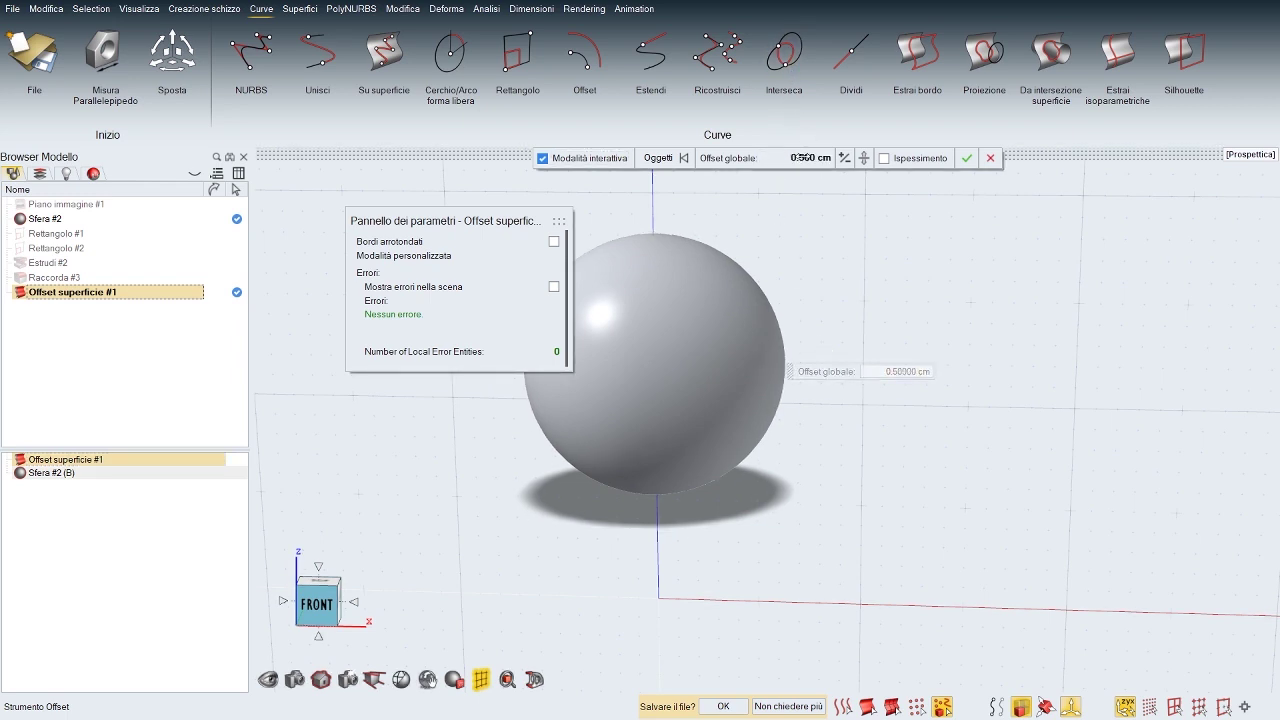
pyautogui.click(842, 165)
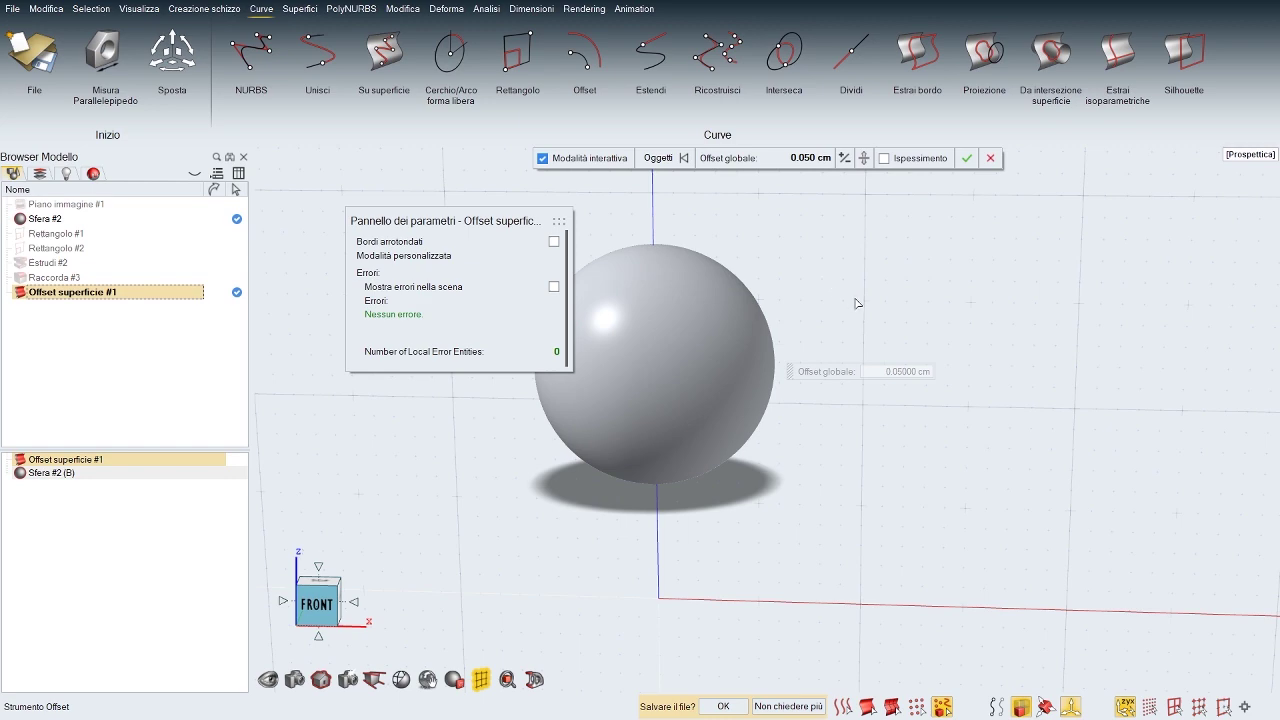
pyautogui.moveTo(858, 304); pyautogui.dragTo(826, 298, button='right')
# Step: Examine the gap between the head sphere and its offset in wireframe, selecting each surface to tell them apart
pyautogui.press('w')
pyautogui.scroll(3, 793, 379)
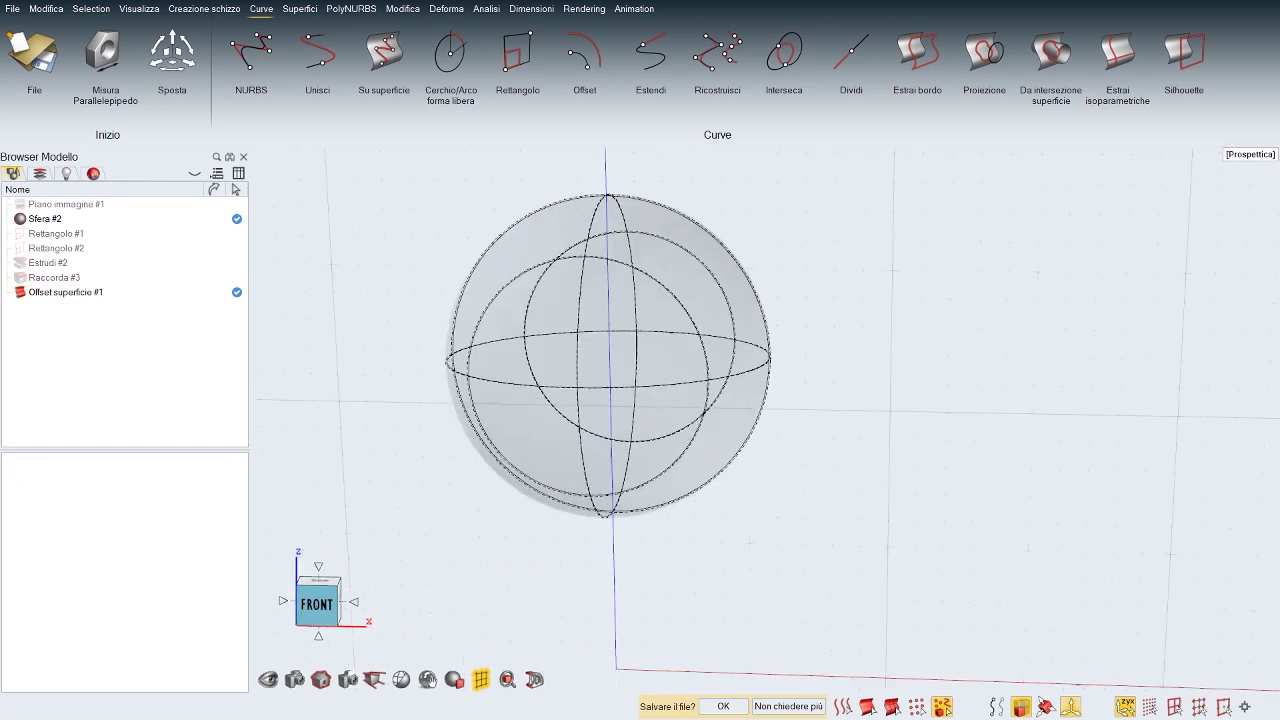
pyautogui.scroll(5, 802, 425)
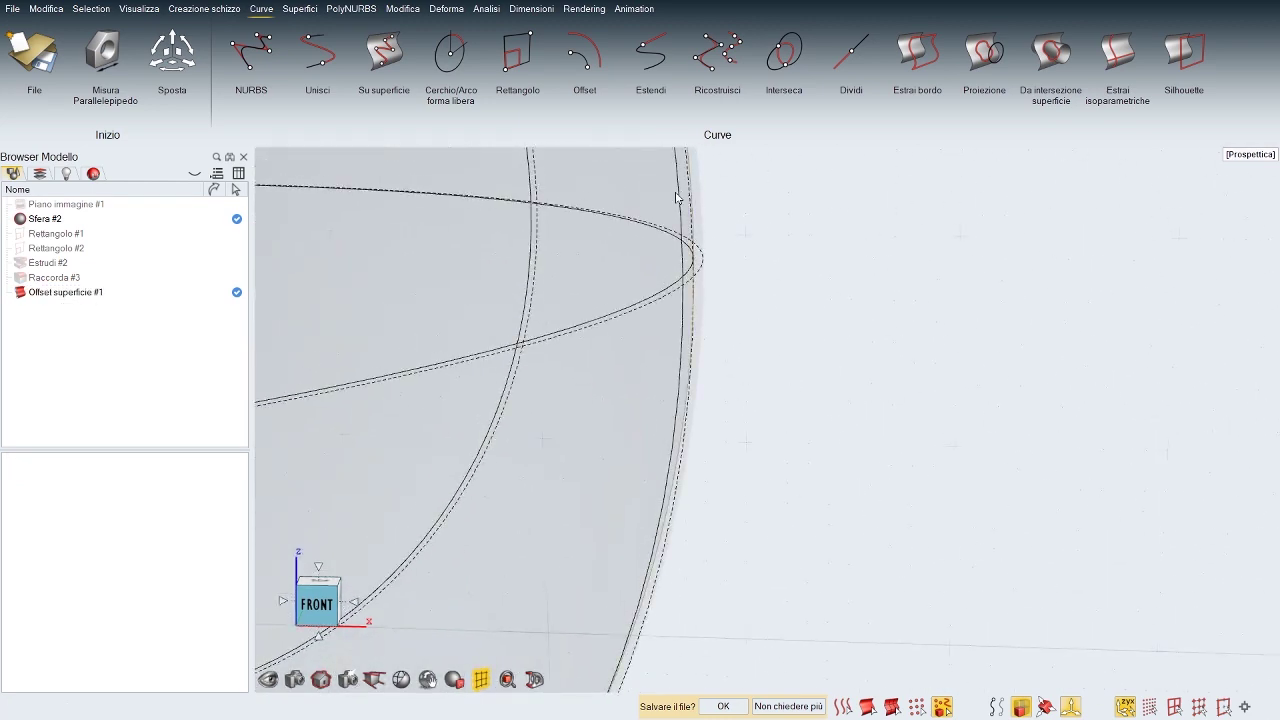
pyautogui.click(676, 197)
pyautogui.click(703, 207)
pyautogui.click(695, 212)
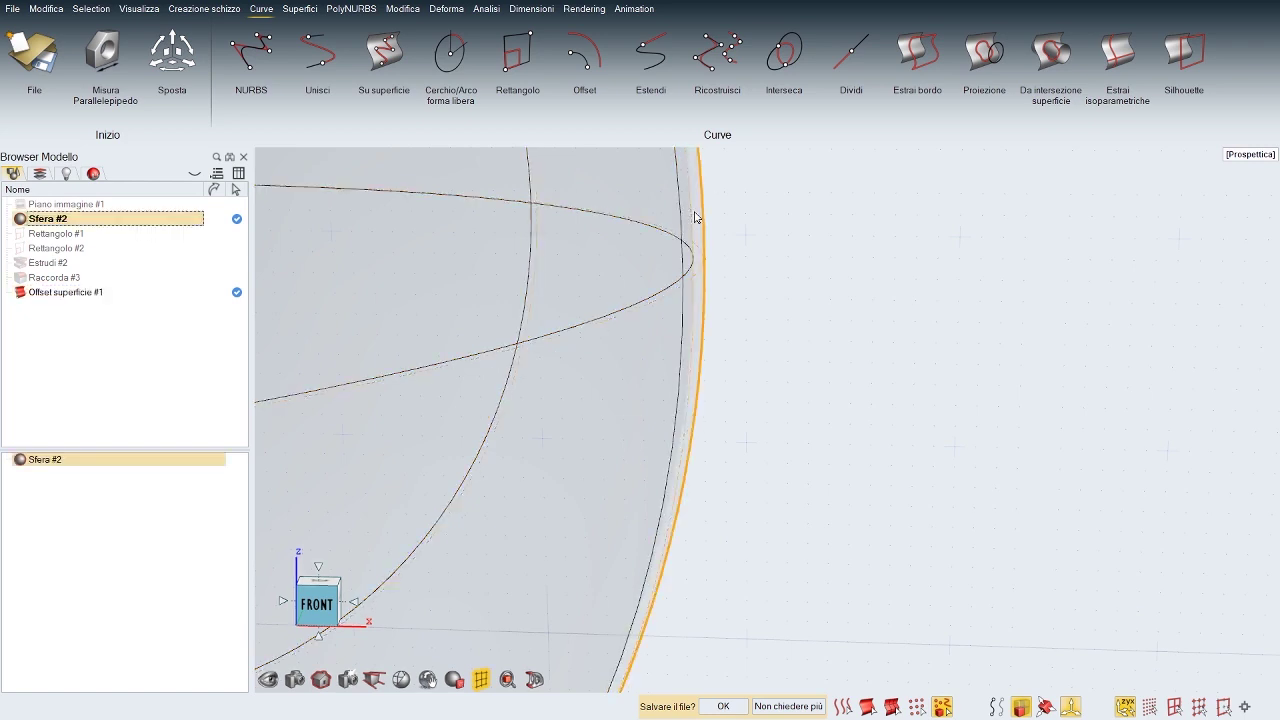
pyautogui.click(45, 294)
pyautogui.click(54, 221)
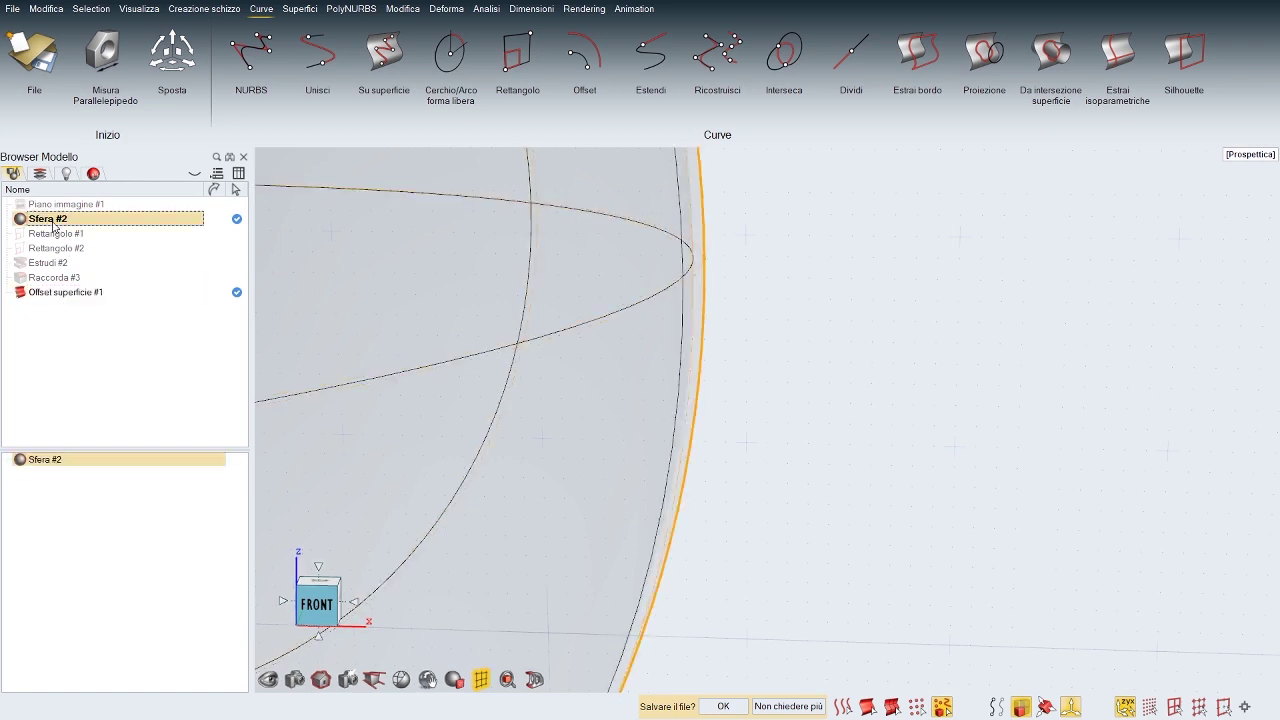
pyautogui.click(60, 293)
pyautogui.click(711, 417)
pyautogui.moveTo(711, 417); pyautogui.dragTo(838, 400, button='middle')
pyautogui.scroll(-5, 838, 400)
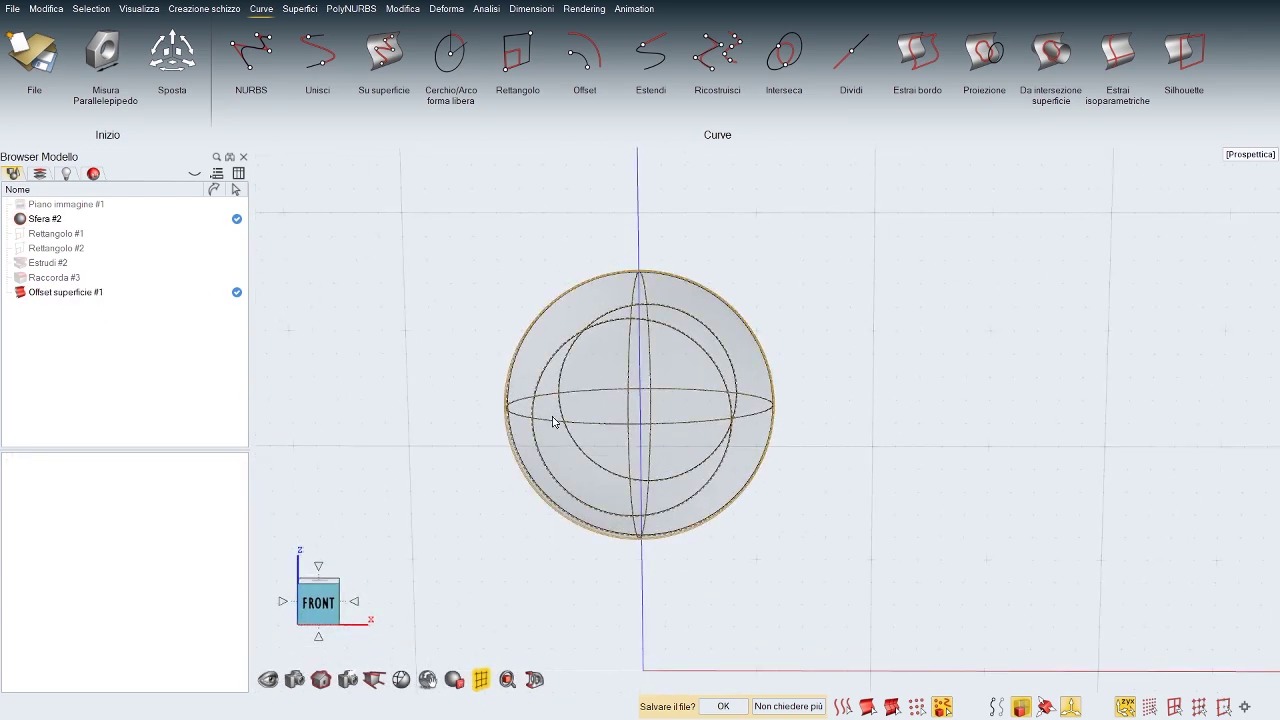
# Step: Subtract the inner offset surface from the head sphere with a Boolean subtraction and return to shaded display
pyautogui.moveTo(773, 367); pyautogui.dragTo(820, 329, button='middle')
pyautogui.press('space')
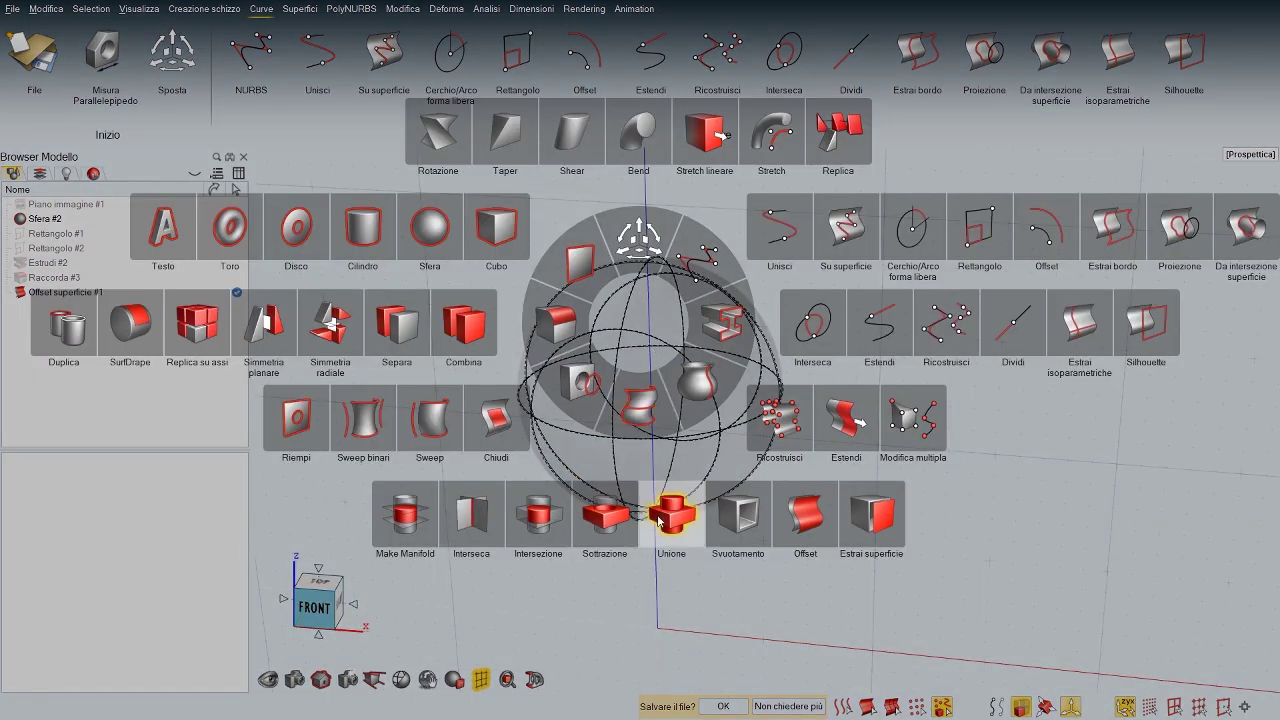
pyautogui.click(606, 516)
pyautogui.scroll(5, 768, 368)
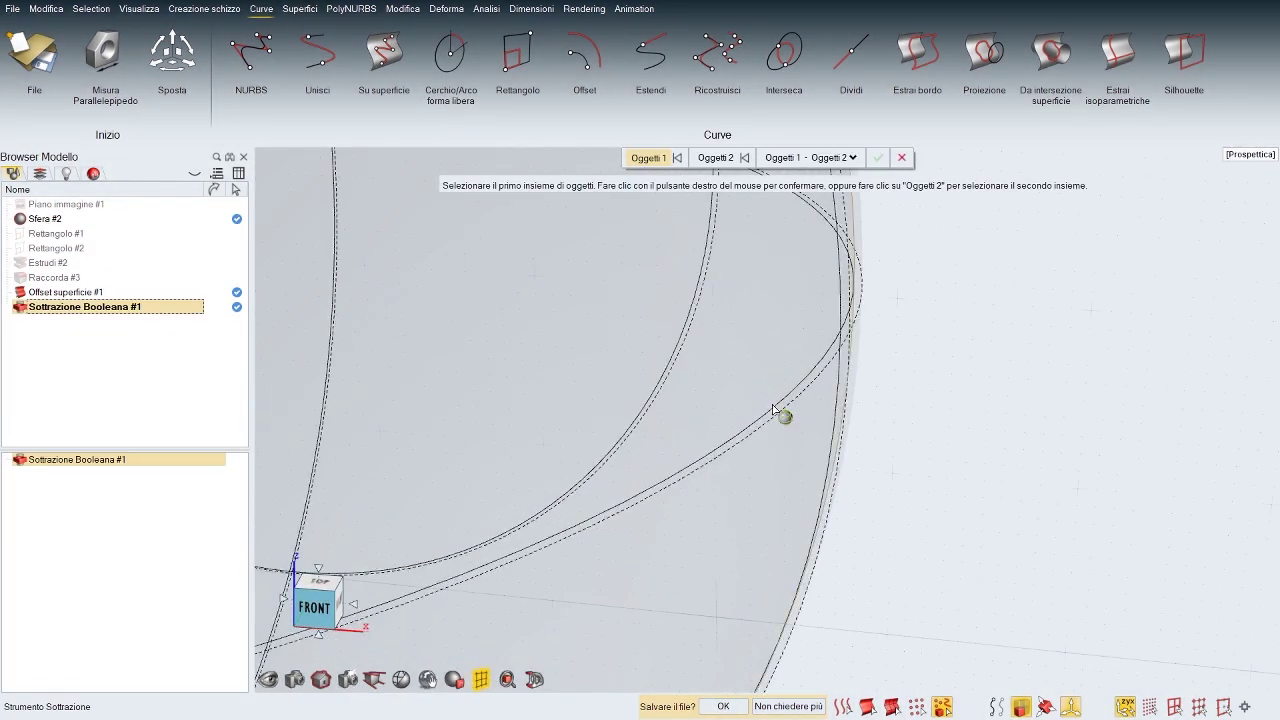
pyautogui.click(860, 322)
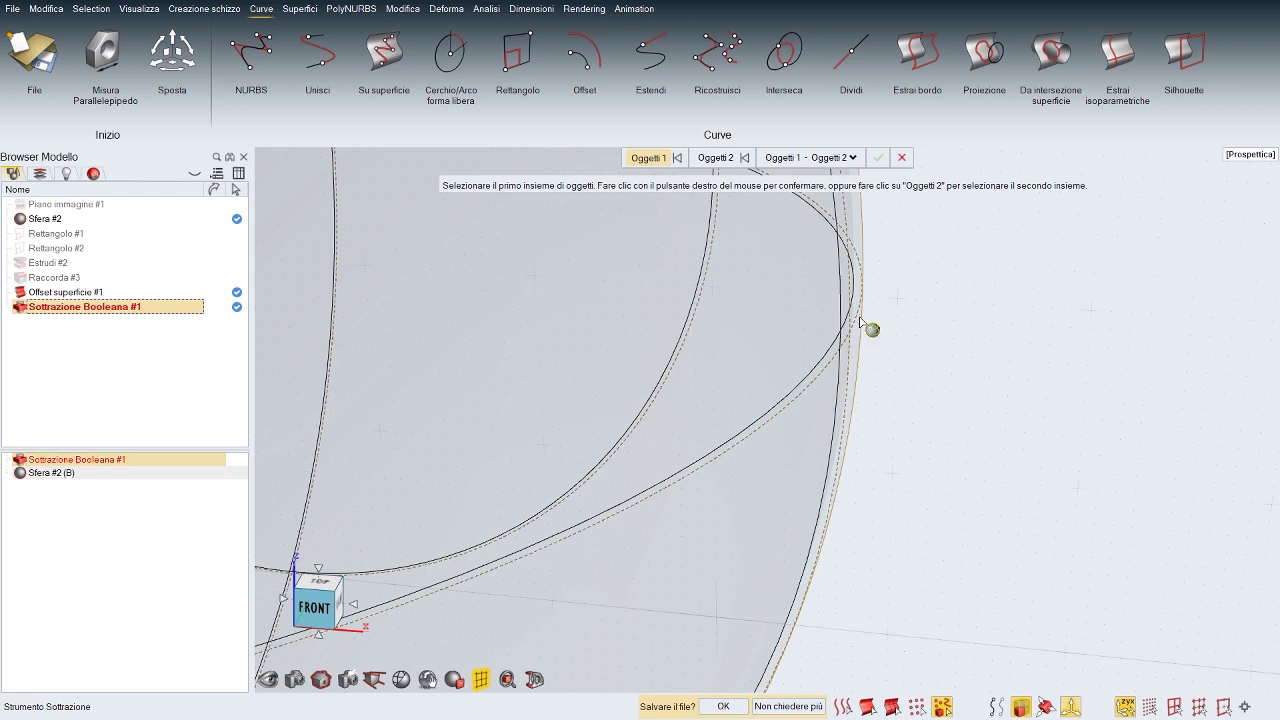
pyautogui.rightClick(950, 342)
pyautogui.click(832, 346)
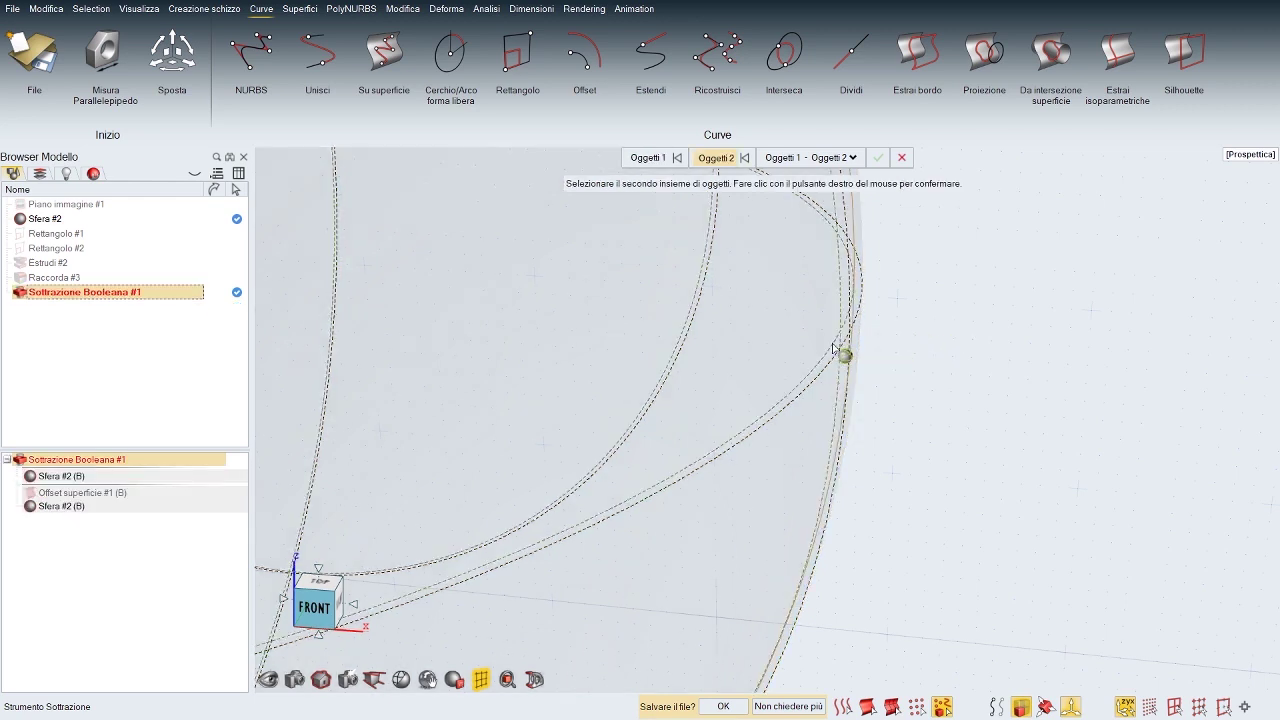
pyautogui.rightClick(967, 366)
pyautogui.rightClick(956, 374)
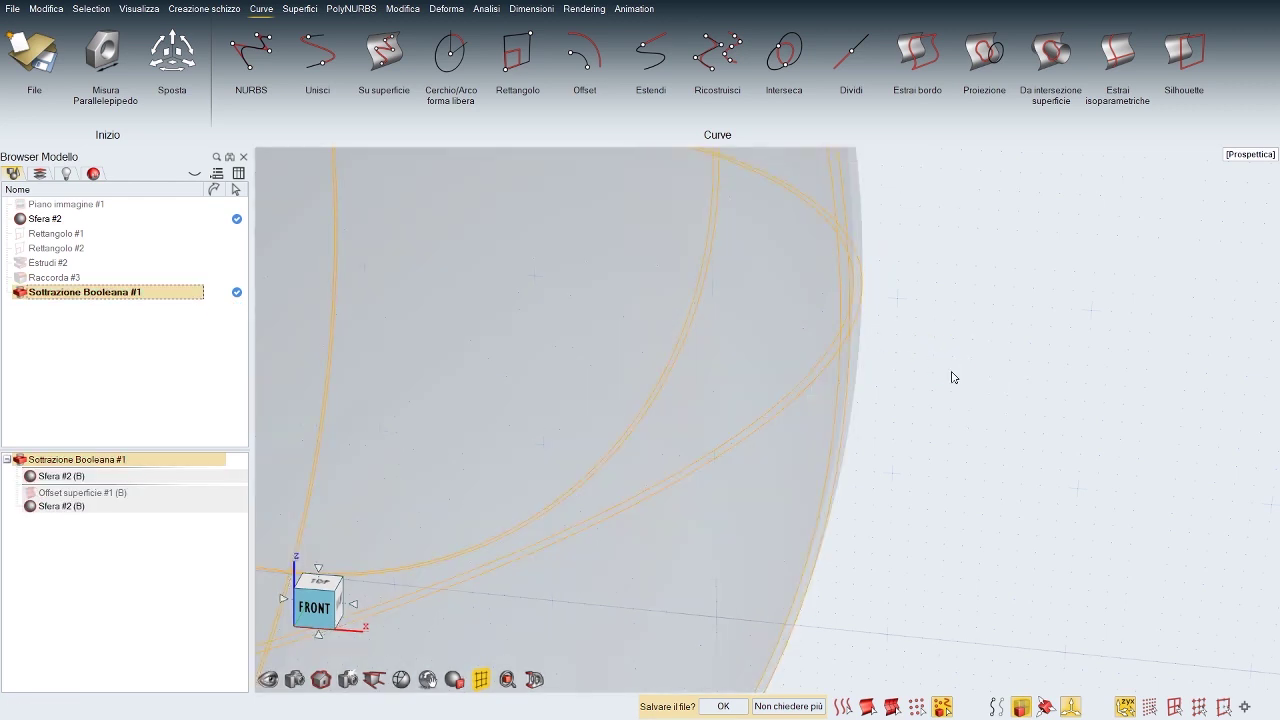
pyautogui.click(954, 375)
pyautogui.scroll(-5, 815, 395)
pyautogui.scroll(-3, 857, 356)
pyautogui.press('w')
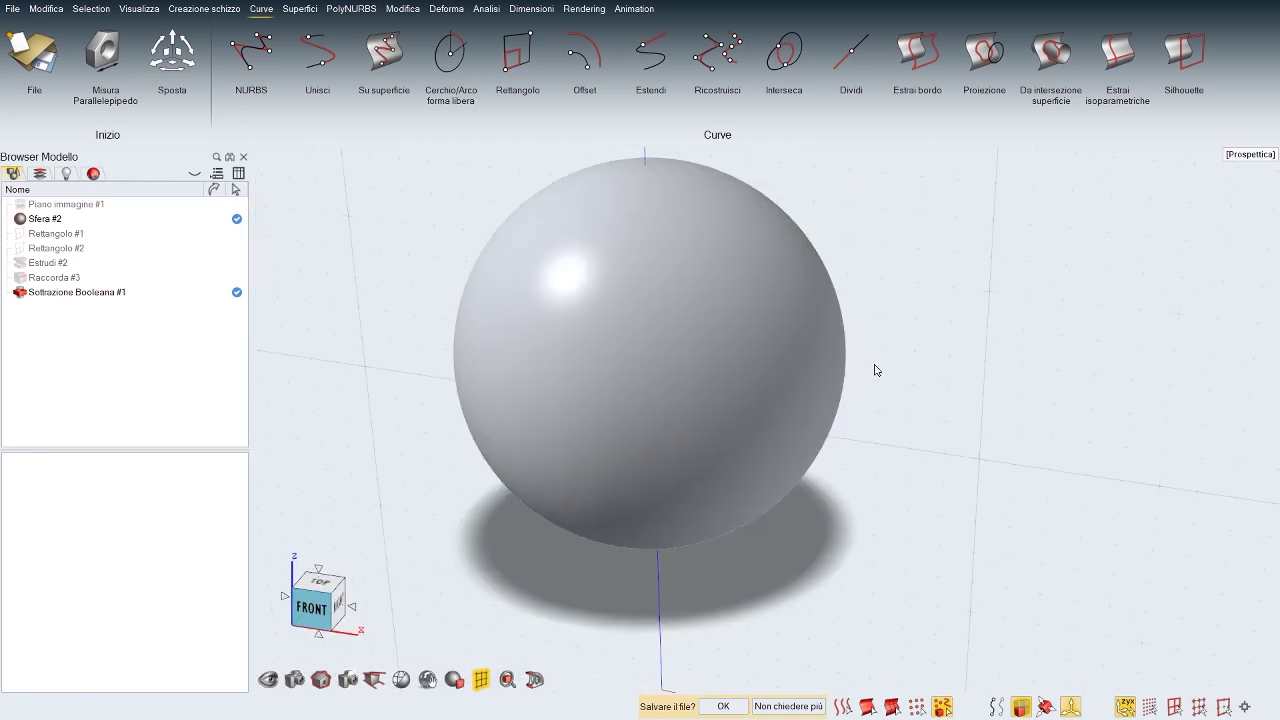
# Step: Section the hollow head sphere with section plane 2, moved to a distance of about 0.197 cm
pyautogui.moveTo(875, 367)
pyautogui.mouseDown(button='middle')
pyautogui.moveTo(768, 390)
pyautogui.moveTo(768, 460)
pyautogui.mouseUp(button='middle')
pyautogui.scroll(-5, 768, 400)
pyautogui.scroll(5, 768, 440)
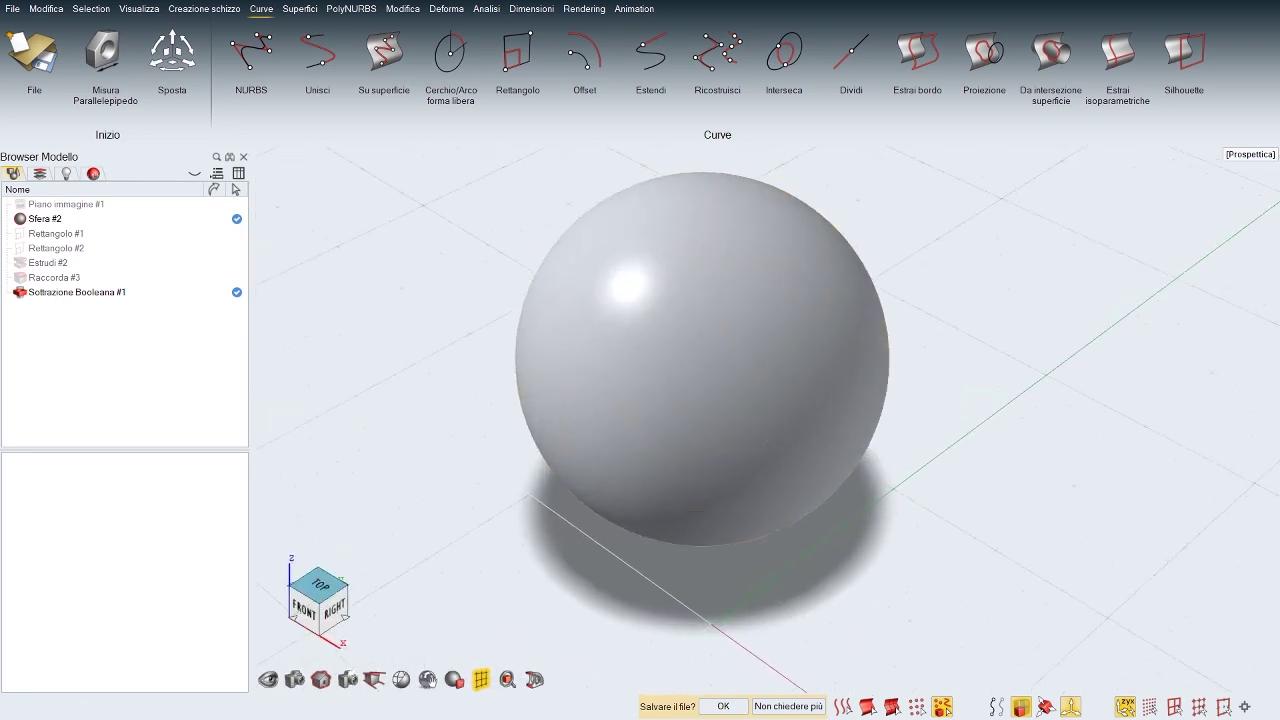
pyautogui.click(534, 680)
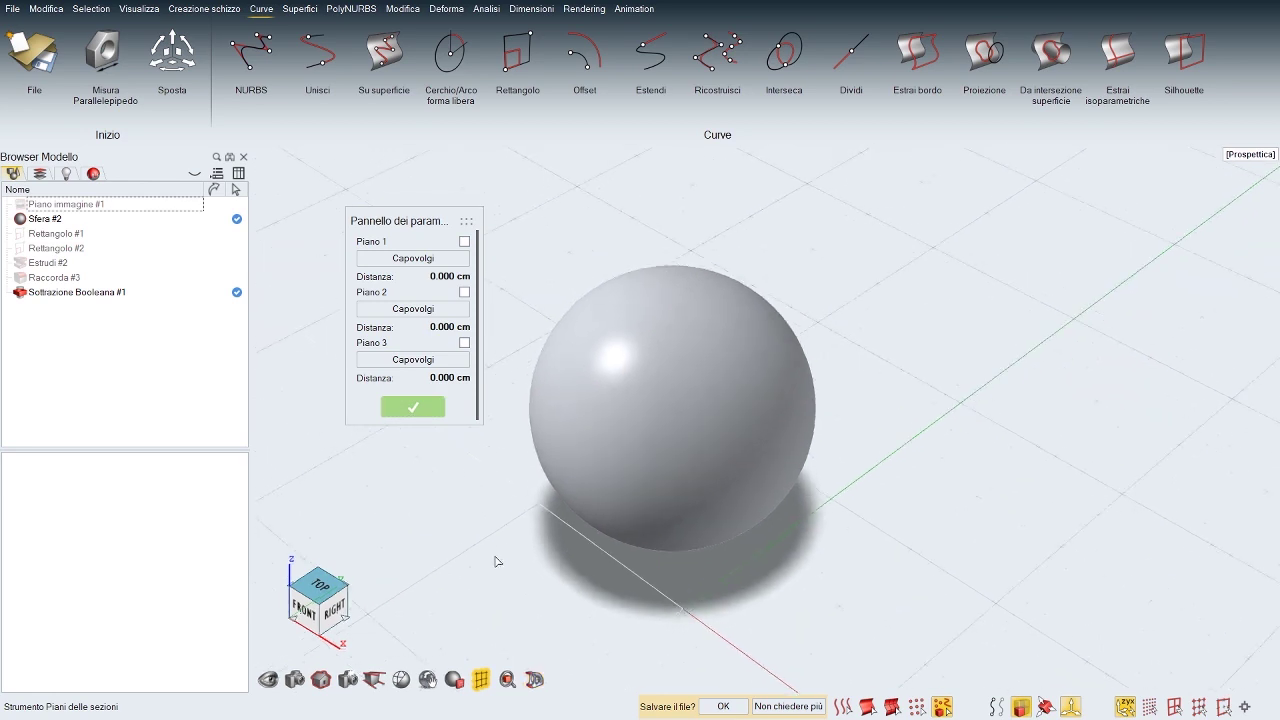
pyautogui.click(464, 292)
pyautogui.moveTo(880, 417); pyautogui.dragTo(890, 421, button='right')
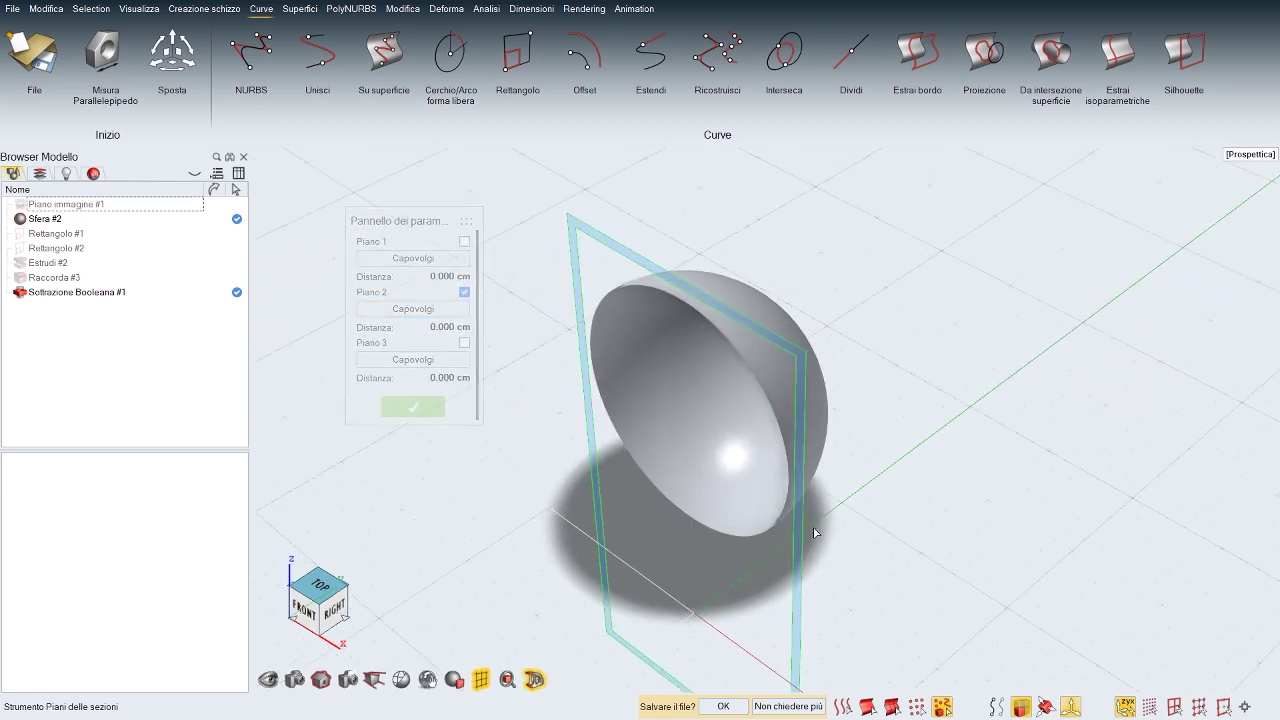
pyautogui.moveTo(813, 527)
pyautogui.mouseDown()
pyautogui.moveTo(804, 550)
pyautogui.moveTo(820, 532)
pyautogui.mouseUp()
# Step: Inspect the sectioned sphere's cut edge up close, and turn the section plane off
pyautogui.moveTo(820, 536); pyautogui.dragTo(848, 592, button='middle')
pyautogui.scroll(5, 910, 470)
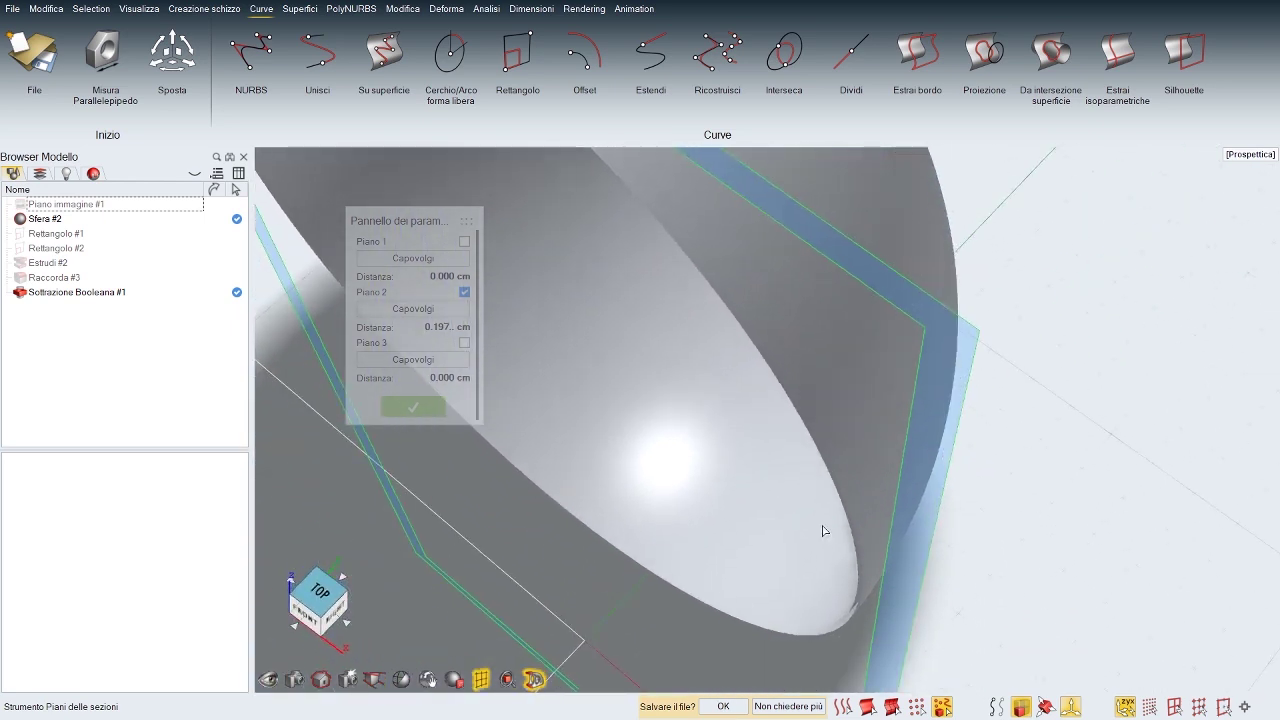
pyautogui.scroll(5, 840, 614)
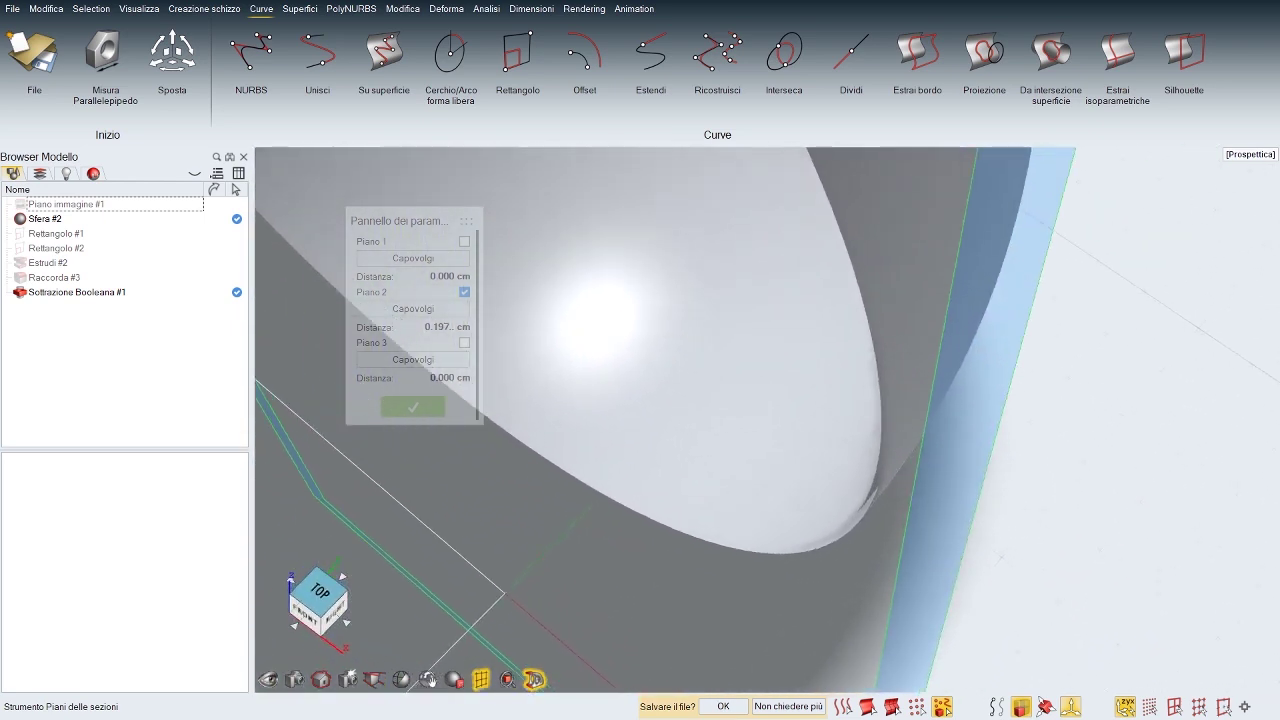
pyautogui.scroll(-5, 840, 614)
pyautogui.moveTo(840, 614); pyautogui.dragTo(862, 560, button='middle')
pyautogui.scroll(-3, 862, 560)
pyautogui.click(467, 292)
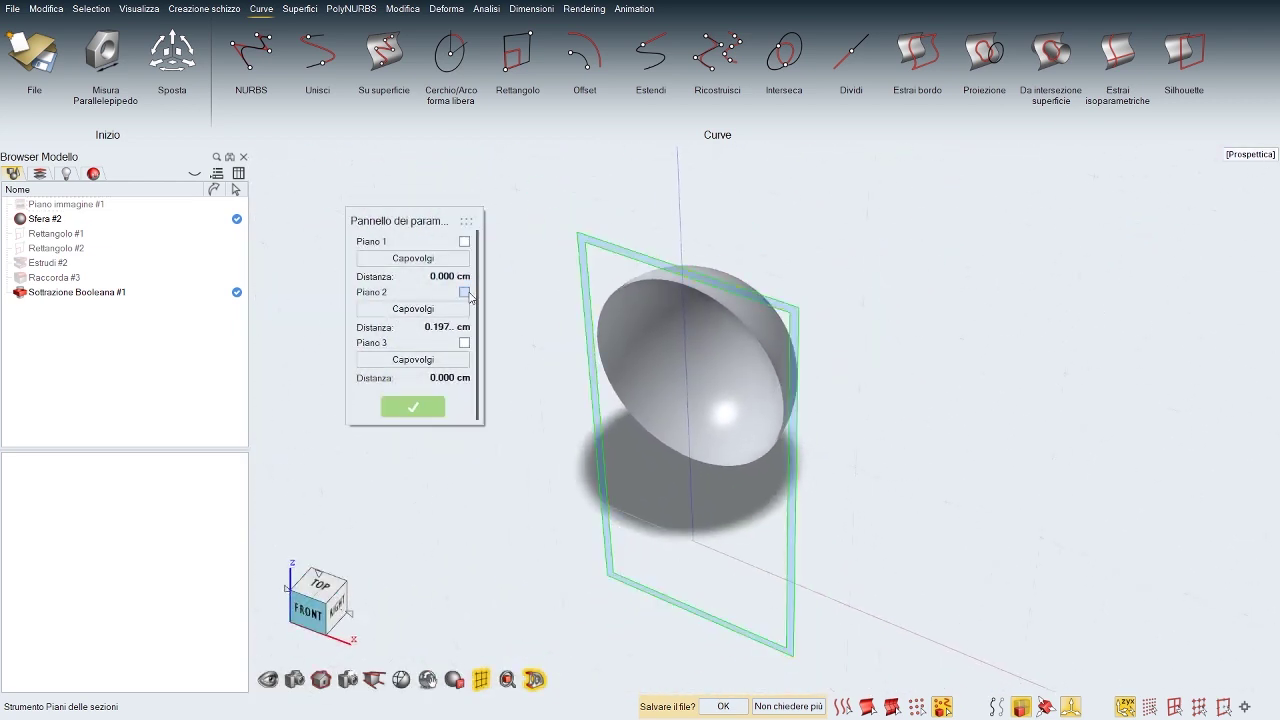
pyautogui.click(429, 409)
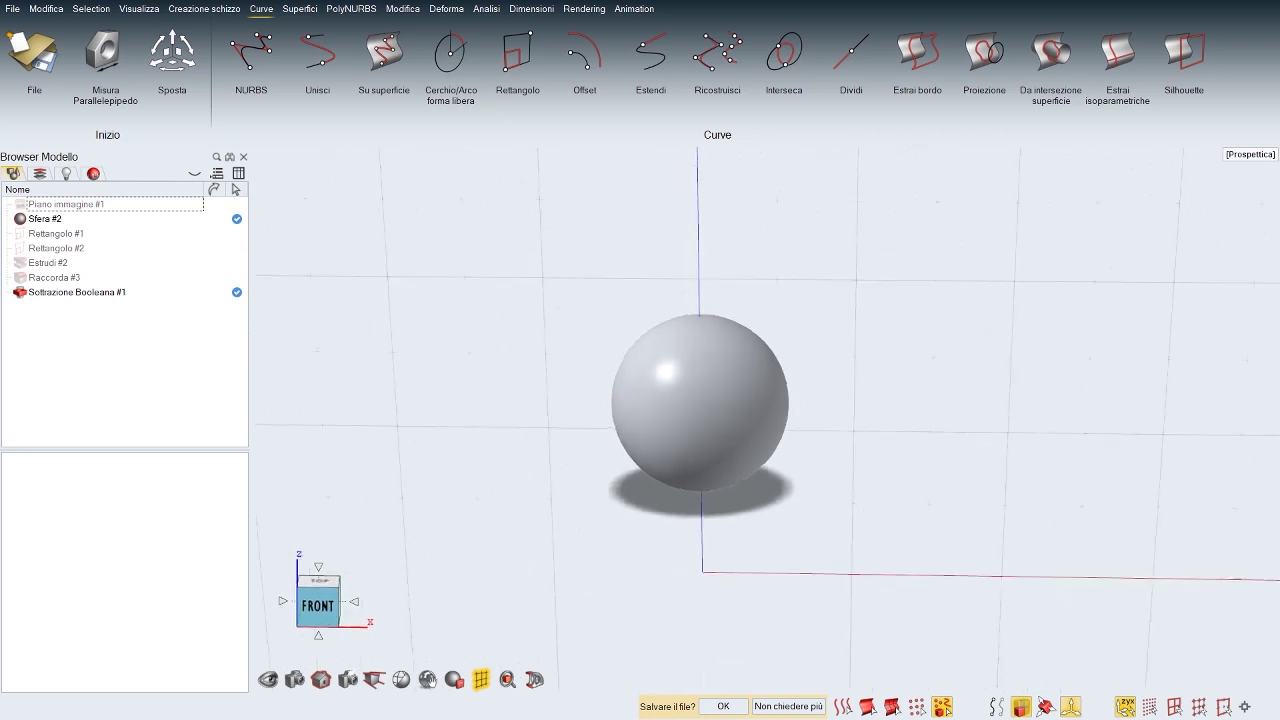
# Step: Show the reference image again and display the sphere over it in a front wireframe view
pyautogui.click(22, 205)
pyautogui.click(318, 604)
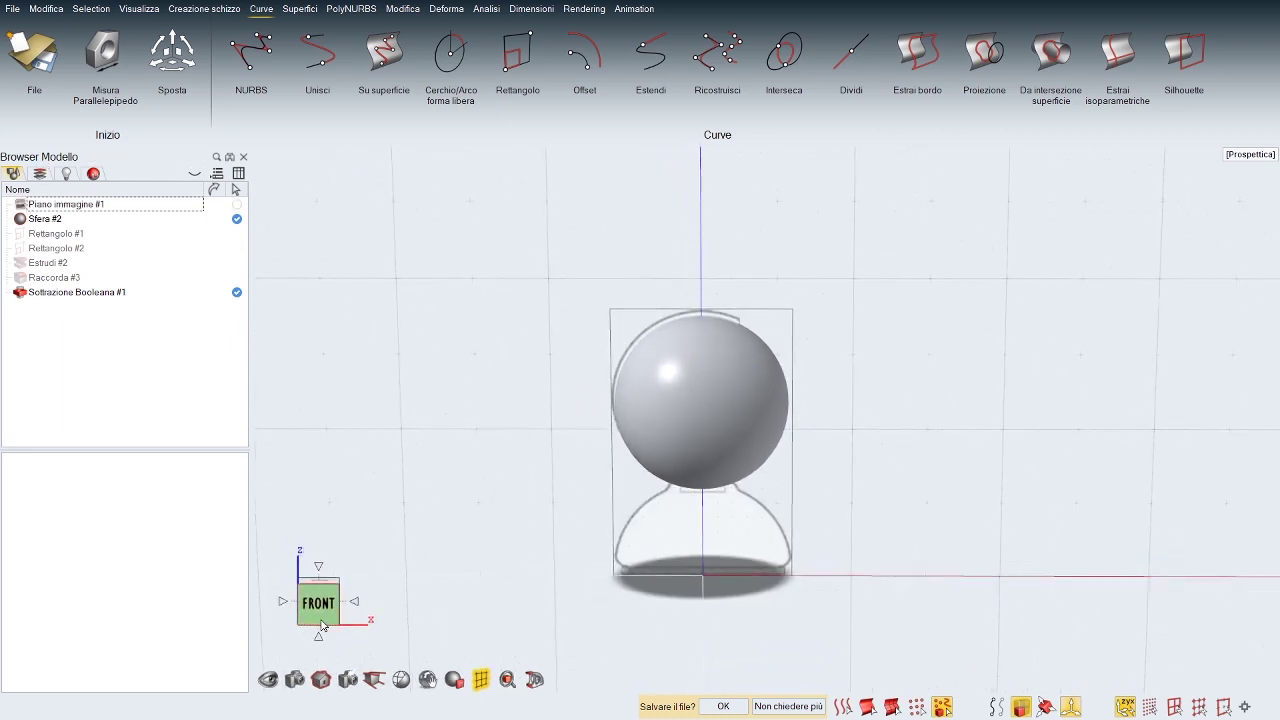
pyautogui.press('w')
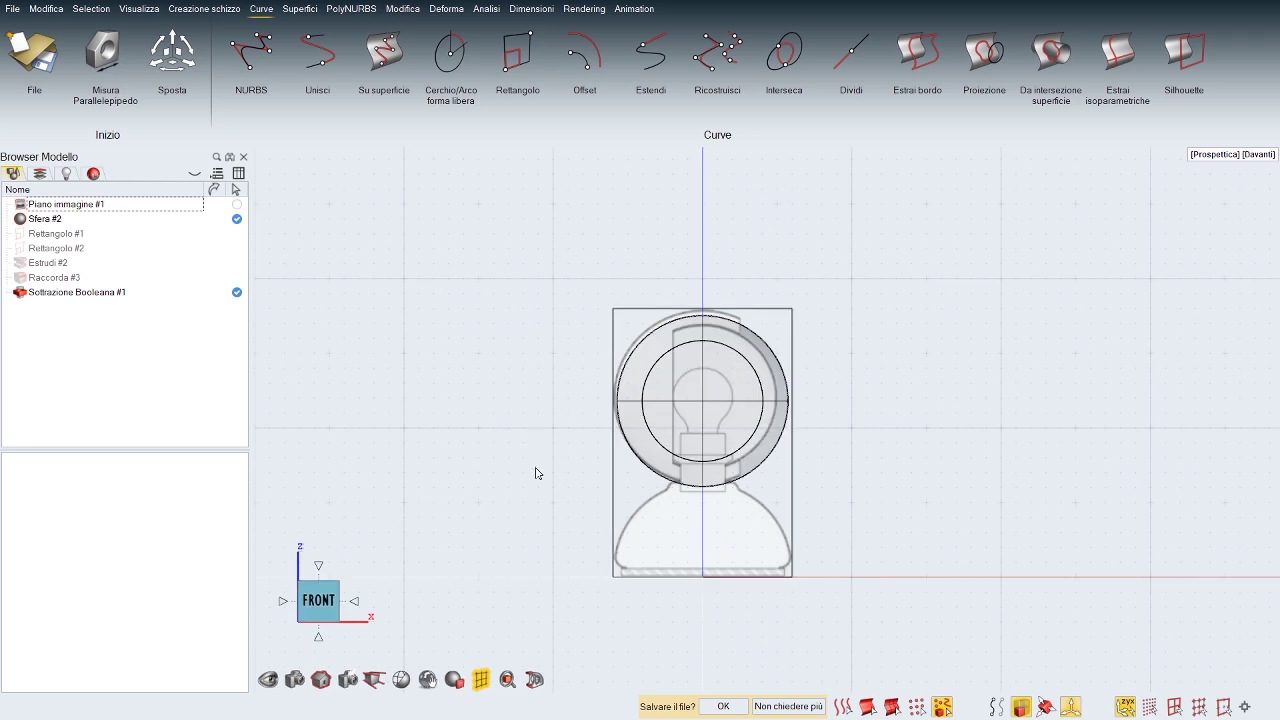
pyautogui.scroll(2, 535, 468)
pyautogui.moveTo(580, 455); pyautogui.dragTo(546, 451, button='right')
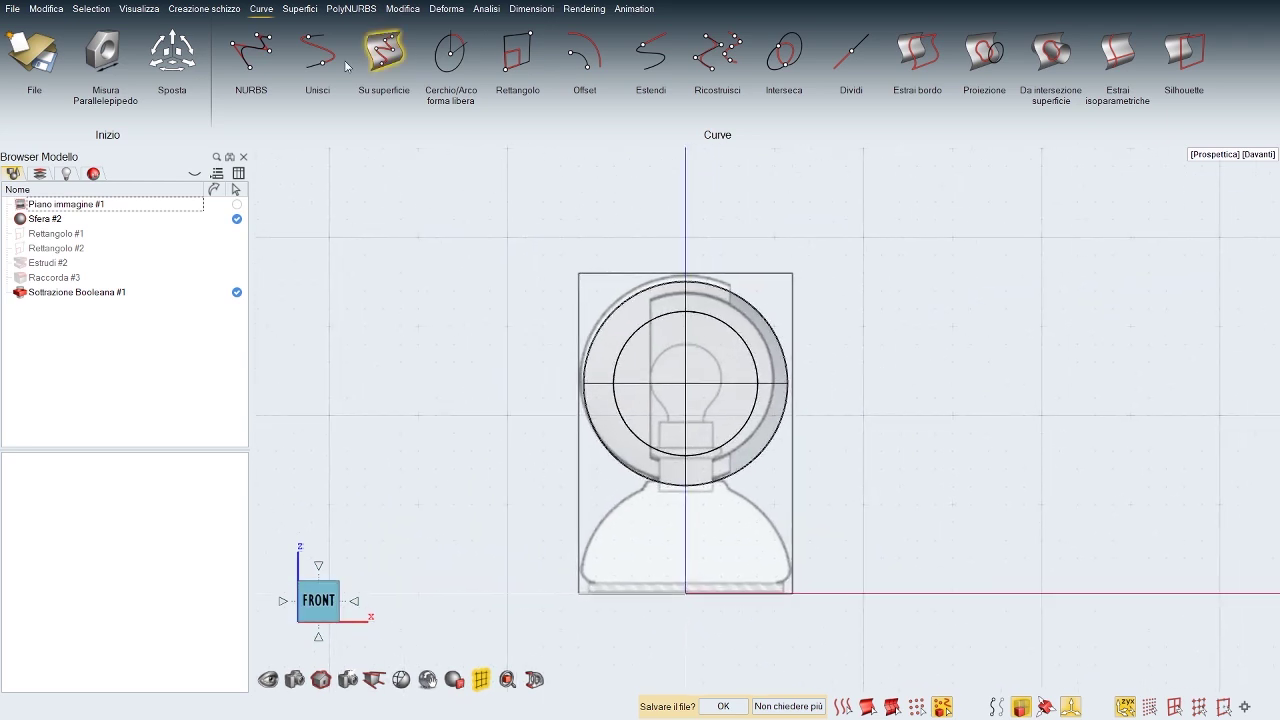
# Step: Draw a rectangle about 10.97 by 18.34 cm over the sphere's right part, its left edge on the head opening in the reference
pyautogui.click(517, 55)
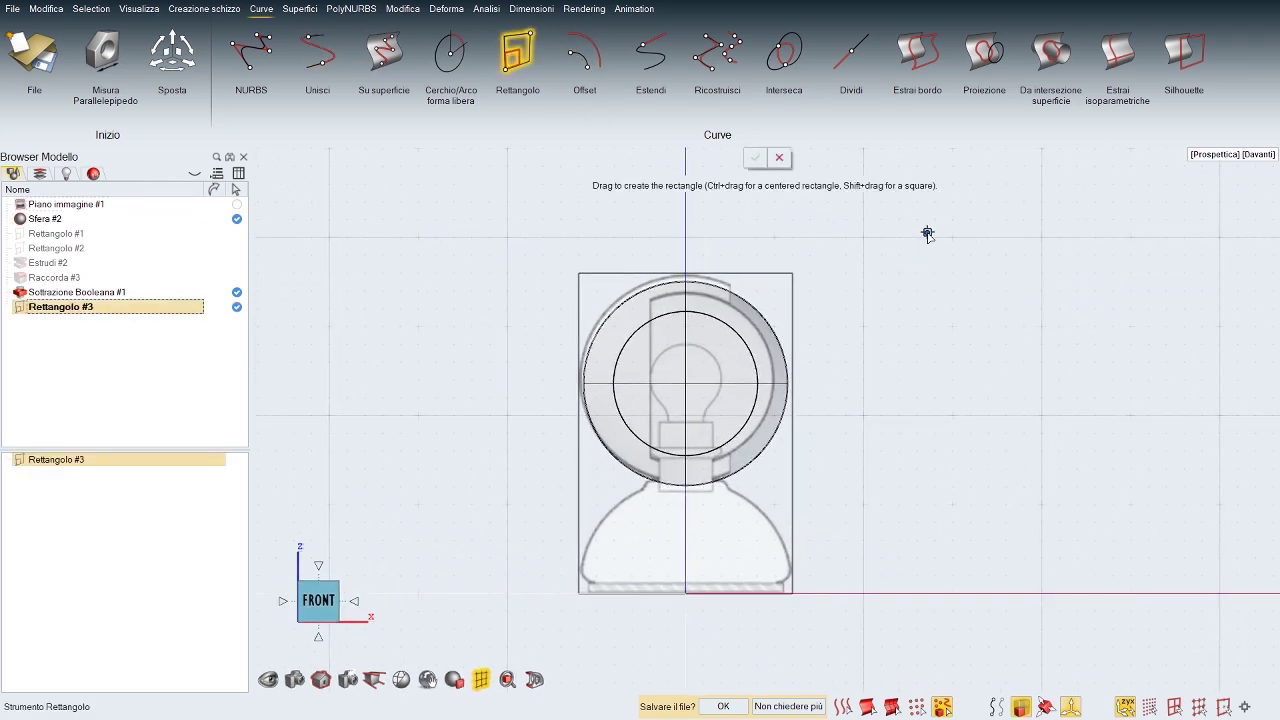
pyautogui.moveTo(928, 233); pyautogui.dragTo(733, 558)
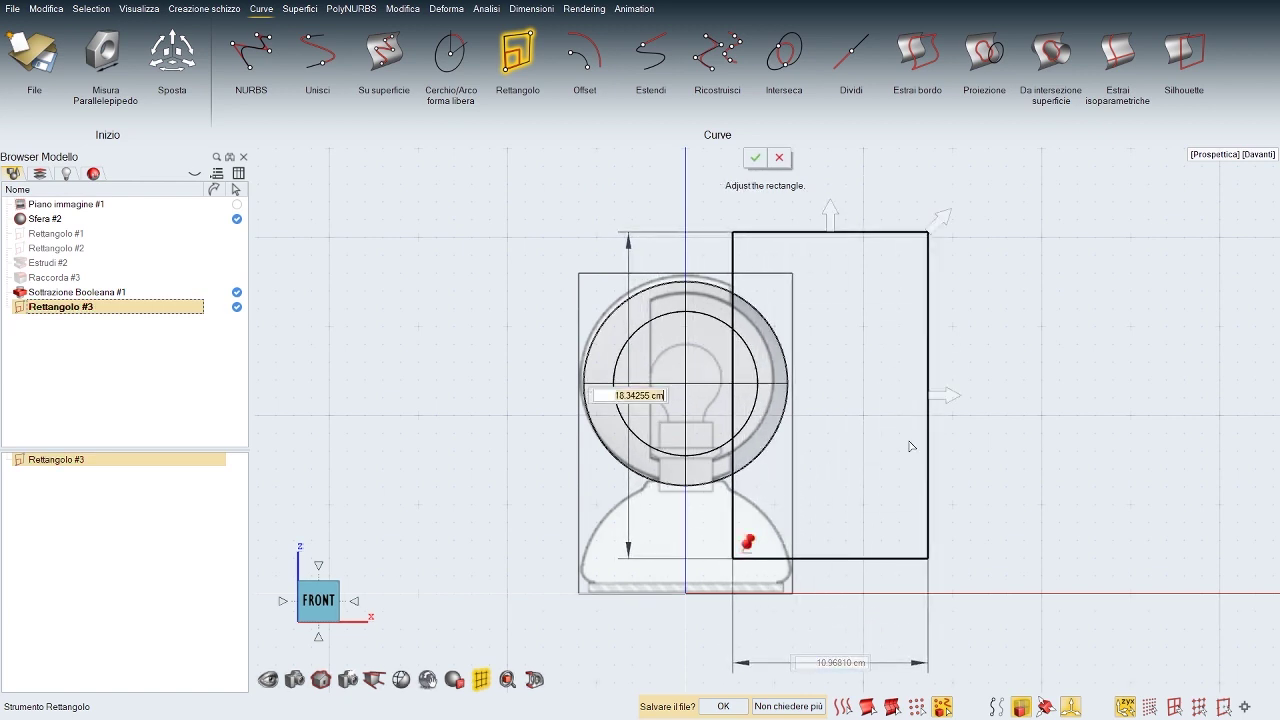
pyautogui.rightClick(988, 446)
pyautogui.click(988, 446)
# Step: Return to shaded display and hide the reference image
pyautogui.press('w')
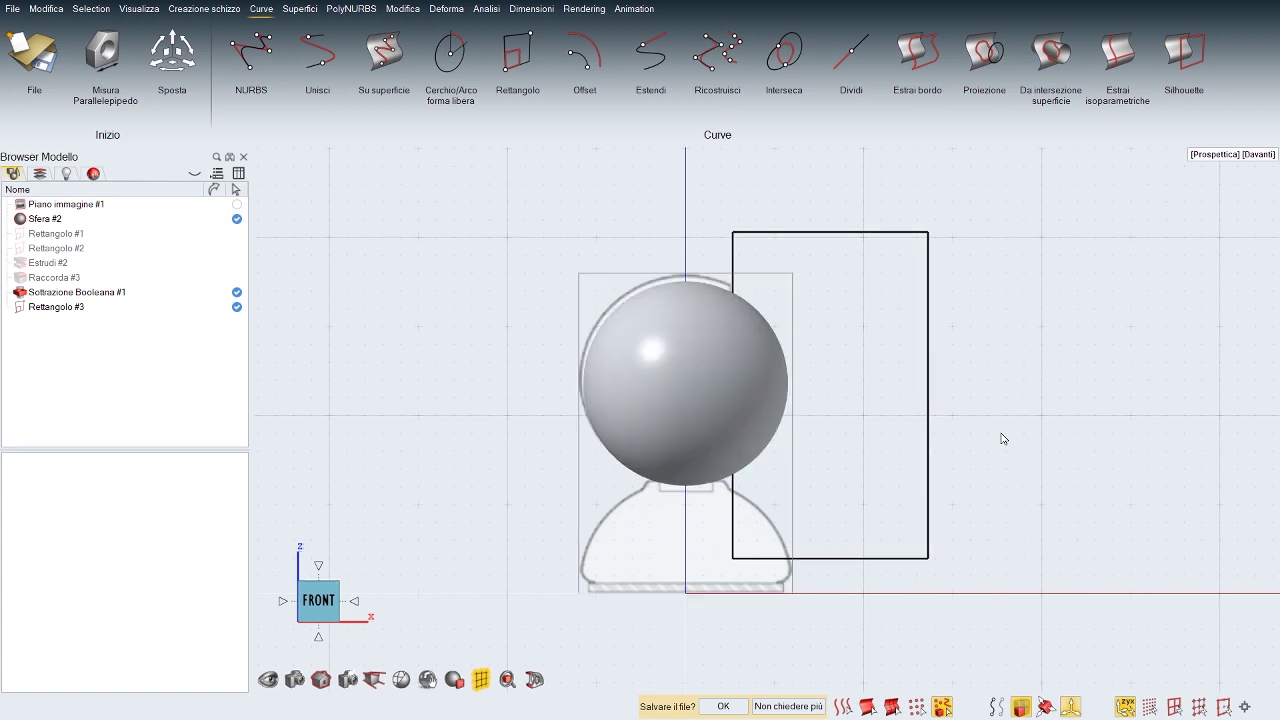
pyautogui.moveTo(841, 402); pyautogui.dragTo(780, 422, button='middle')
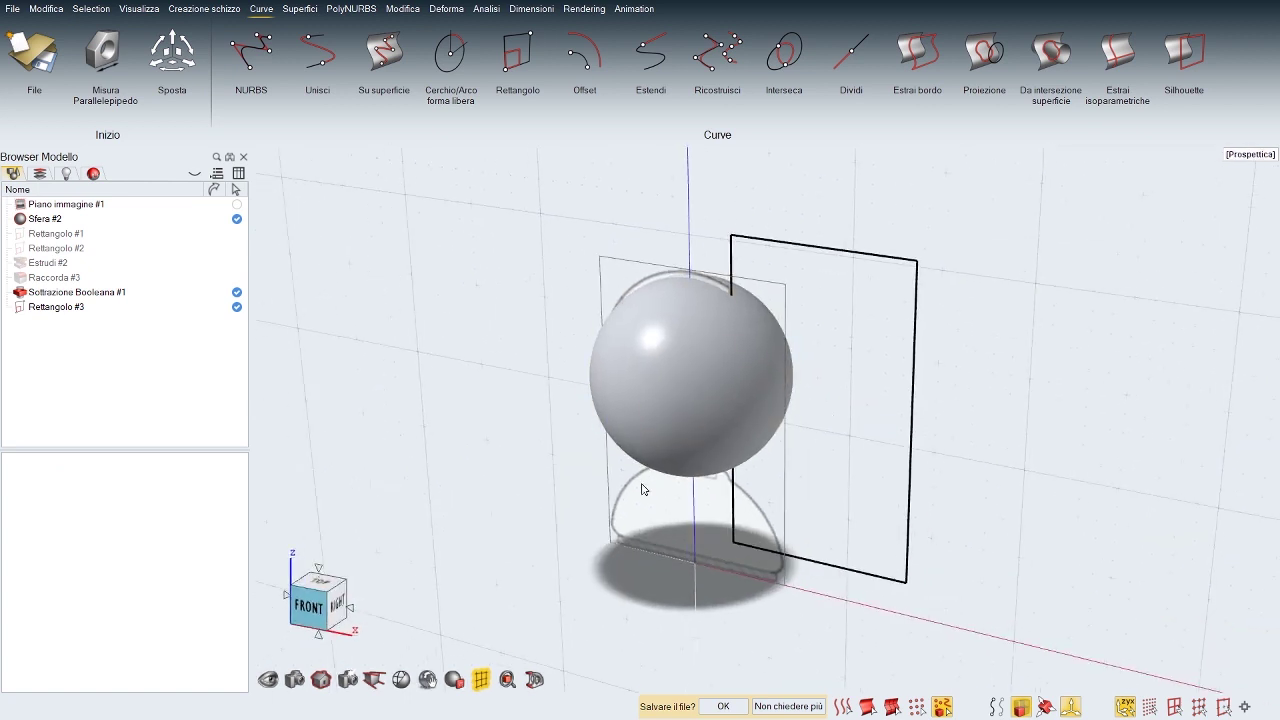
pyautogui.click(21, 208)
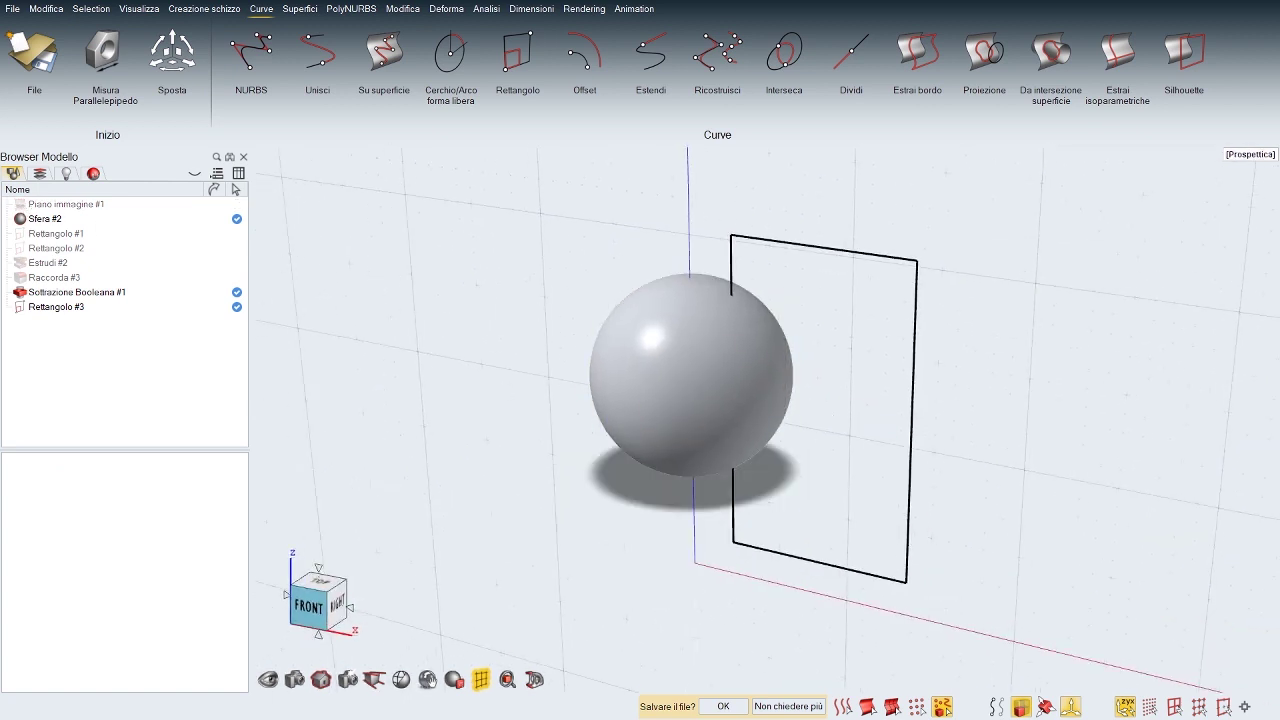
pyautogui.moveTo(531, 280); pyautogui.dragTo(549, 299, button='right')
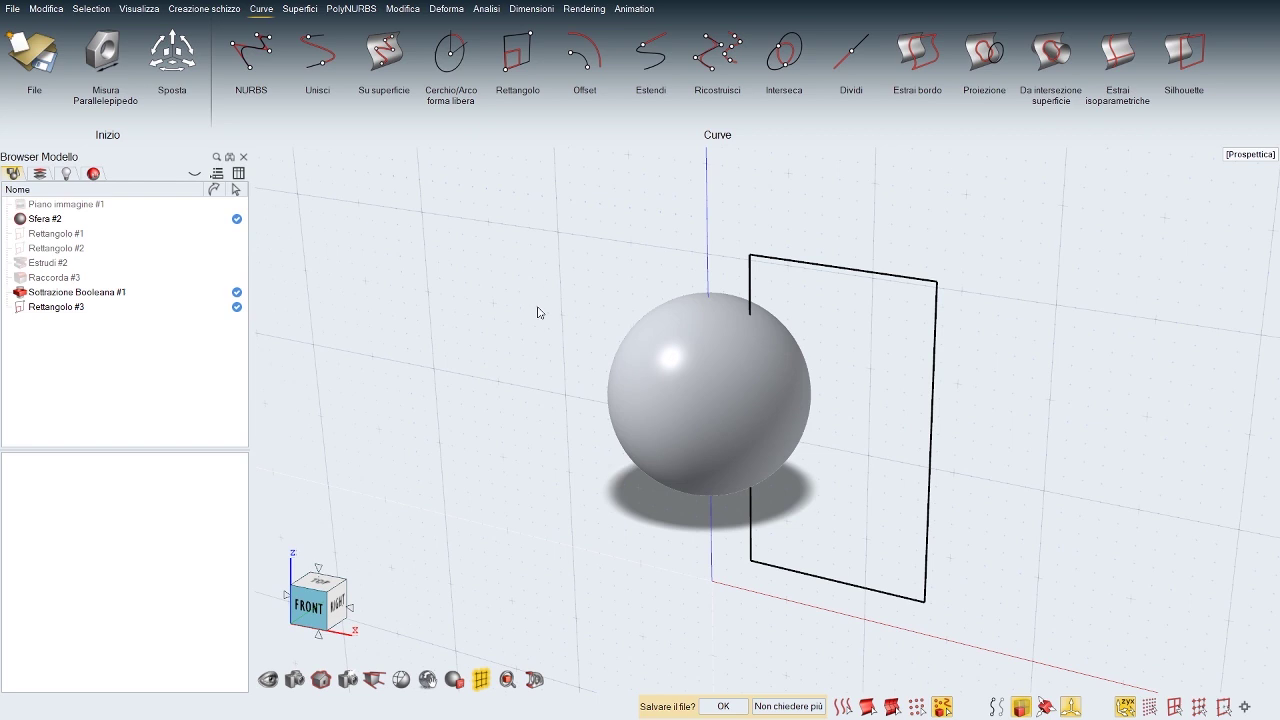
# Step: Trim the Boolean-subtracted hollow sphere with the new rectangle, keeping the outside part
pyautogui.press('alt')
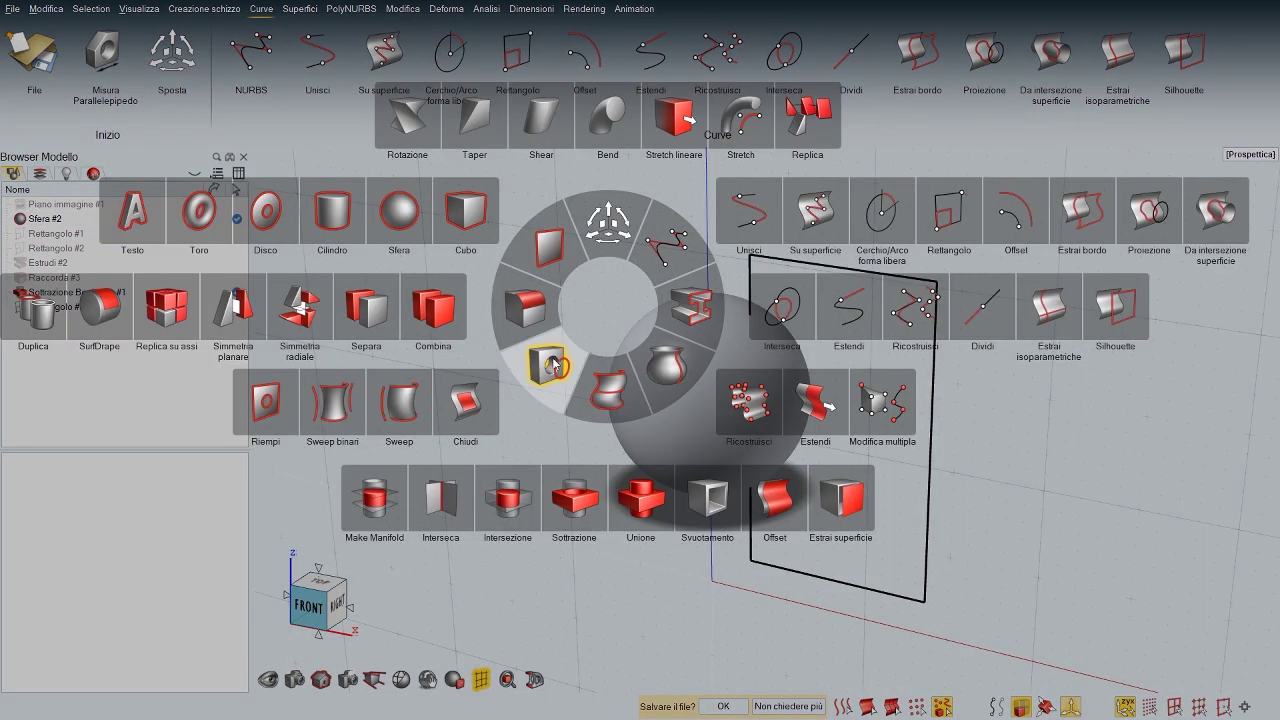
pyautogui.click(555, 367)
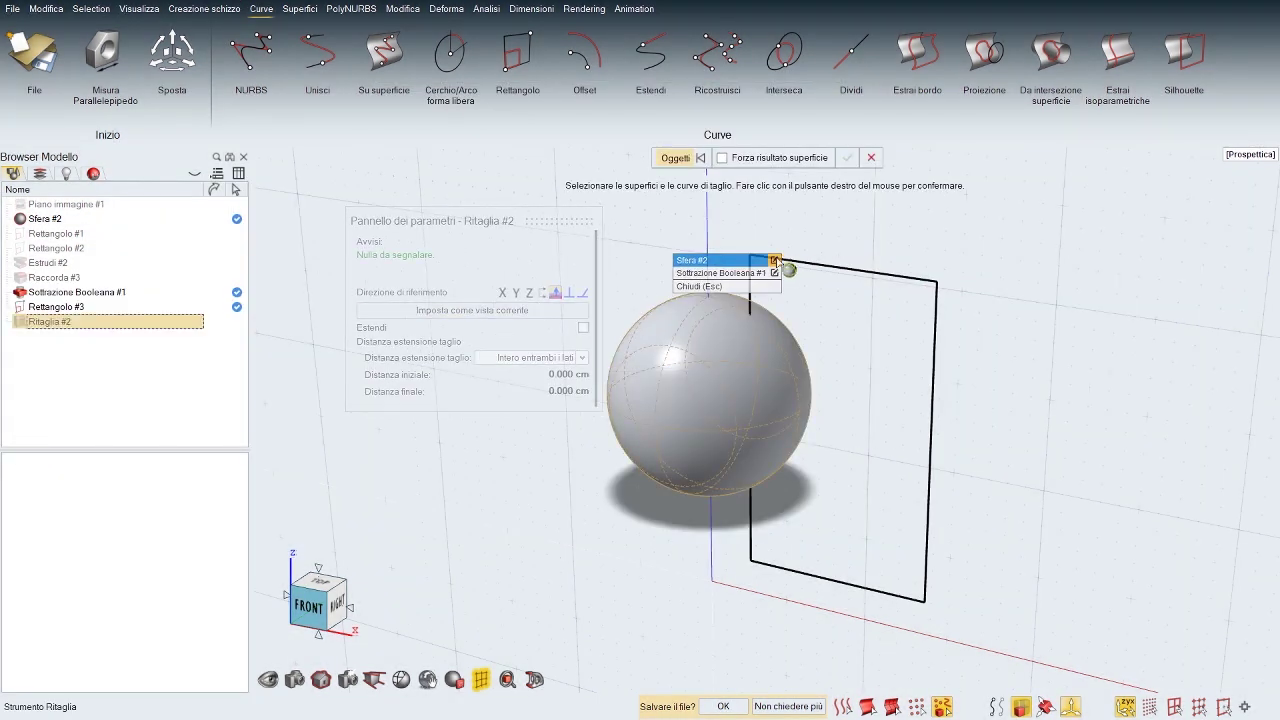
pyautogui.click(751, 261)
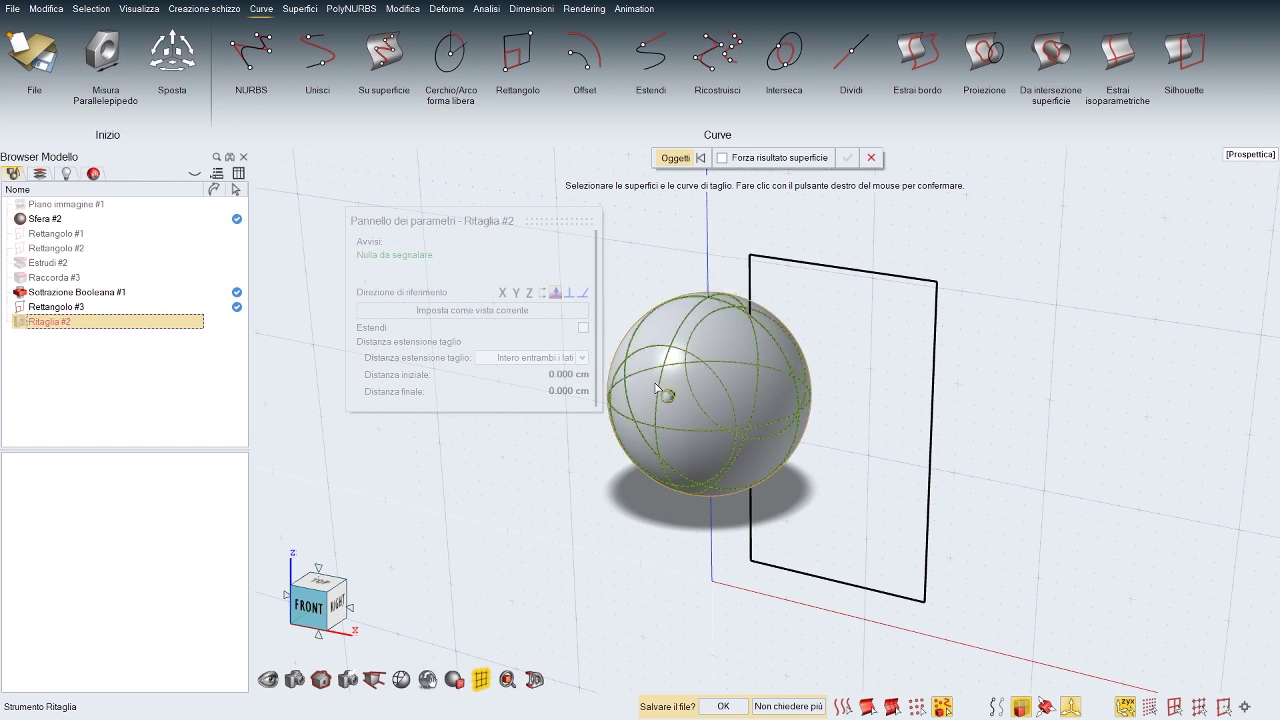
pyautogui.click(895, 281)
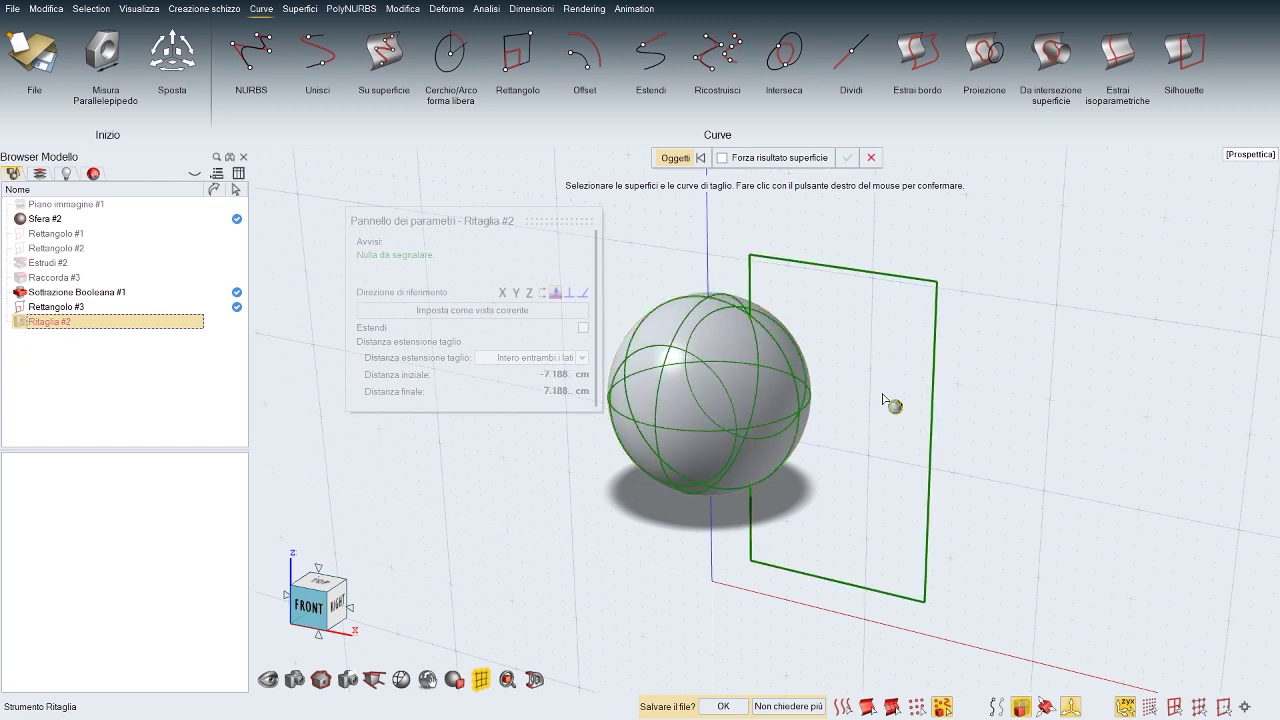
pyautogui.rightClick(882, 394)
pyautogui.click(772, 403)
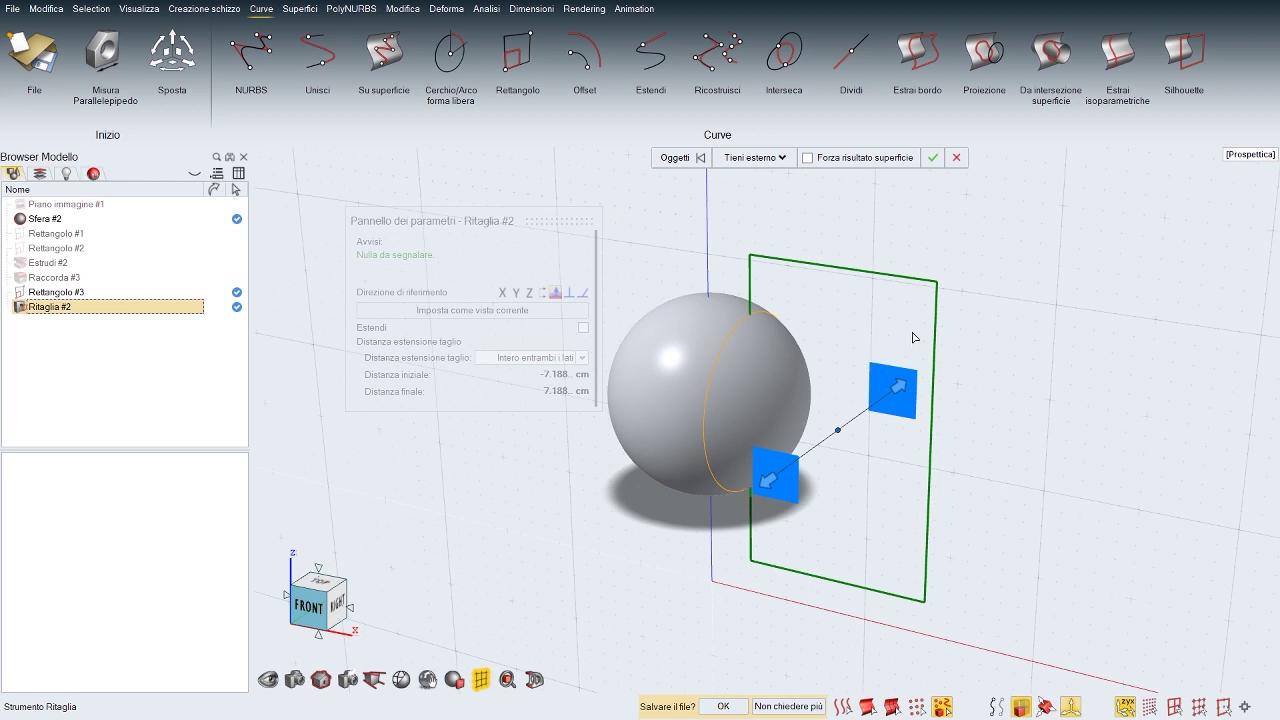
pyautogui.click(892, 337)
# Step: Identify the leftover uncut sphere Sfera #2 by toggling its visibility, and delete it
pyautogui.click(806, 418)
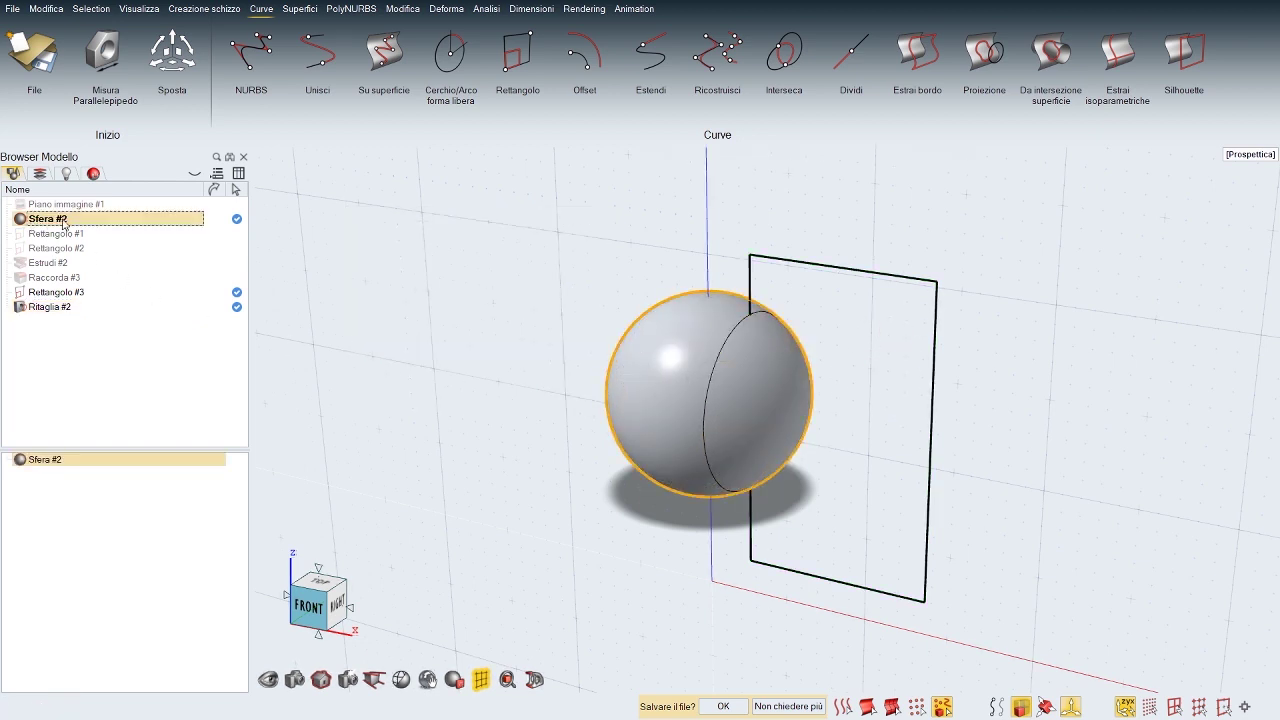
pyautogui.click(24, 223)
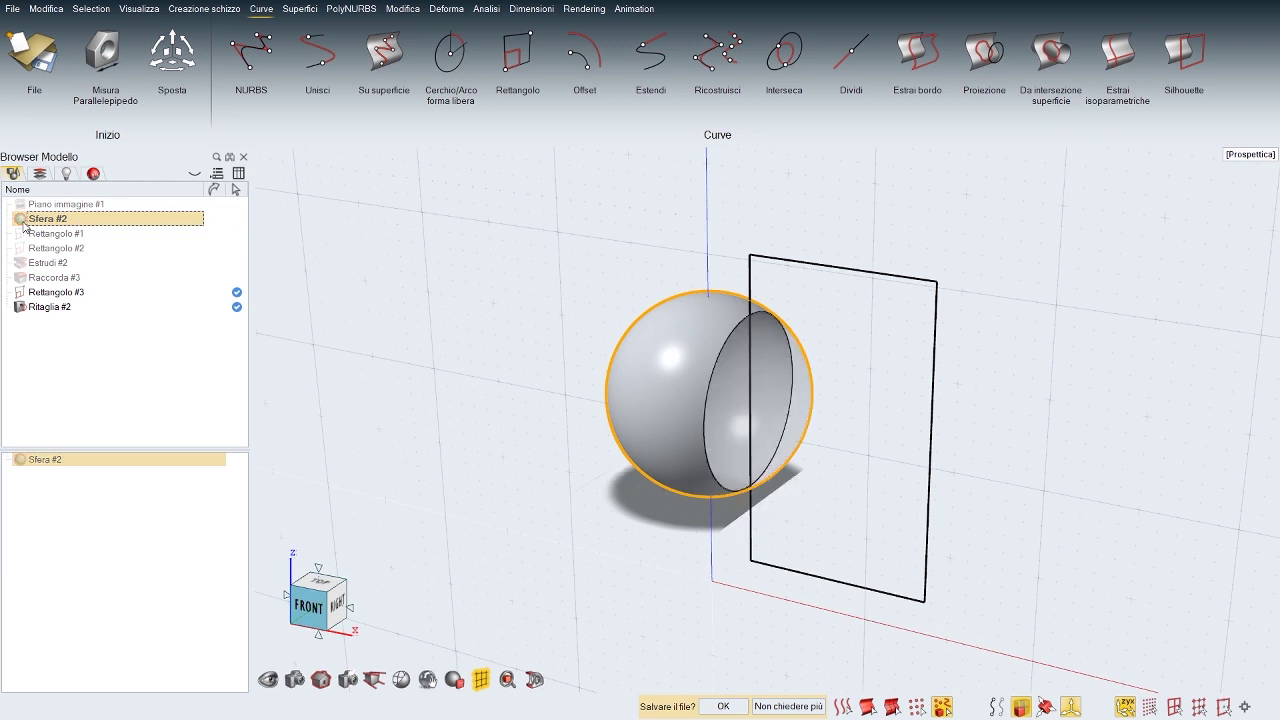
pyautogui.click(21, 220)
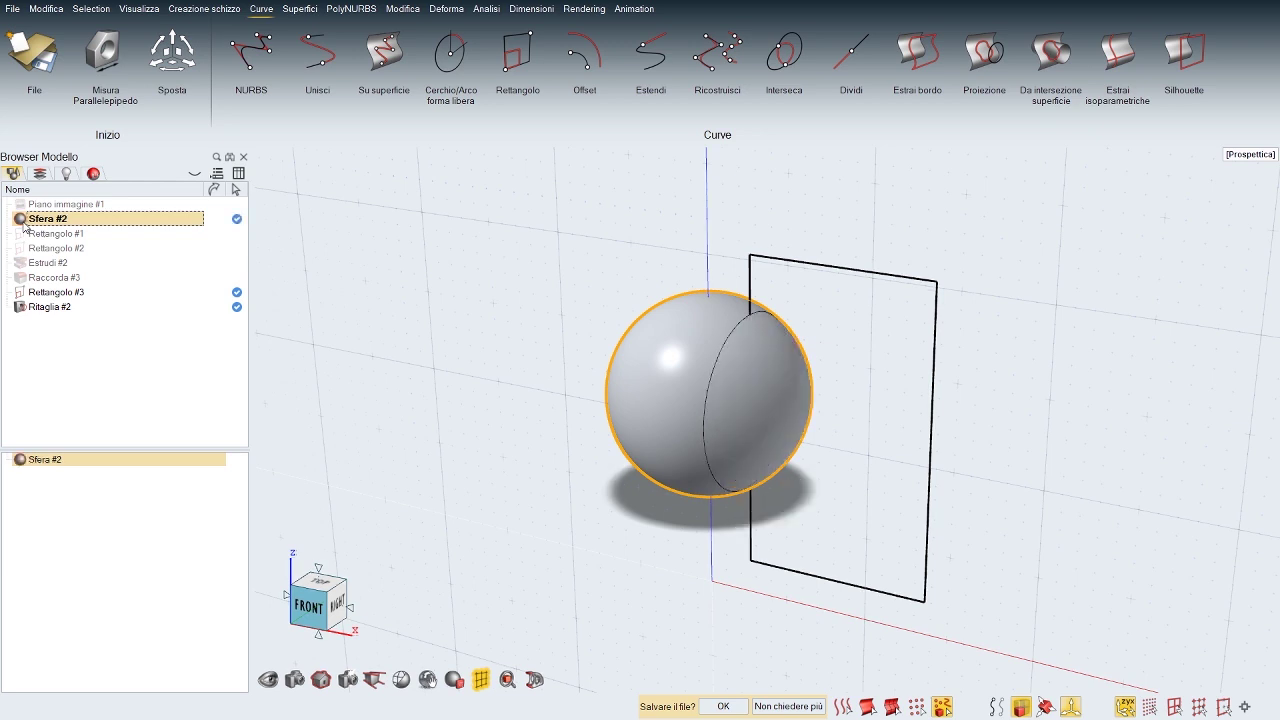
pyautogui.click(22, 463)
pyautogui.click(421, 405)
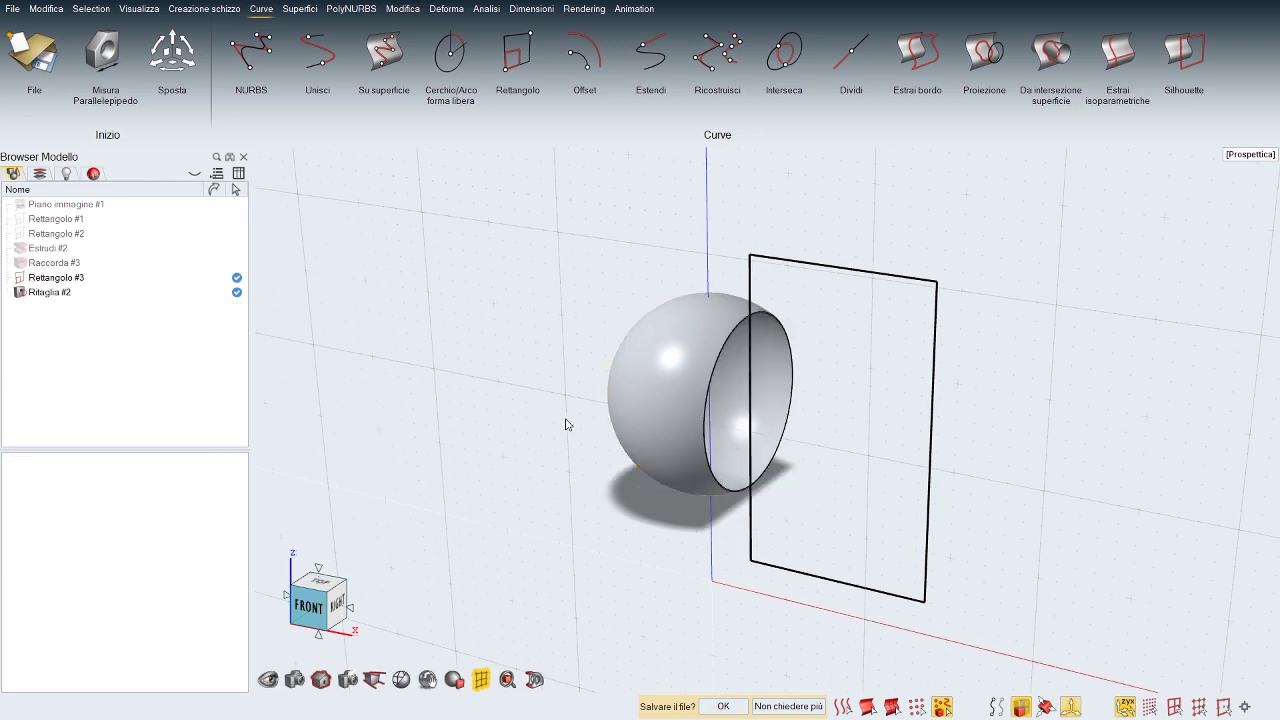
# Step: Examine the wall thickness along the rim of the trimmed head's opening
pyautogui.moveTo(637, 440); pyautogui.dragTo(582, 450, button='middle')
pyautogui.scroll(3, 621, 449)
pyautogui.scroll(5, 582, 450)
pyautogui.scroll(-2, 582, 450)
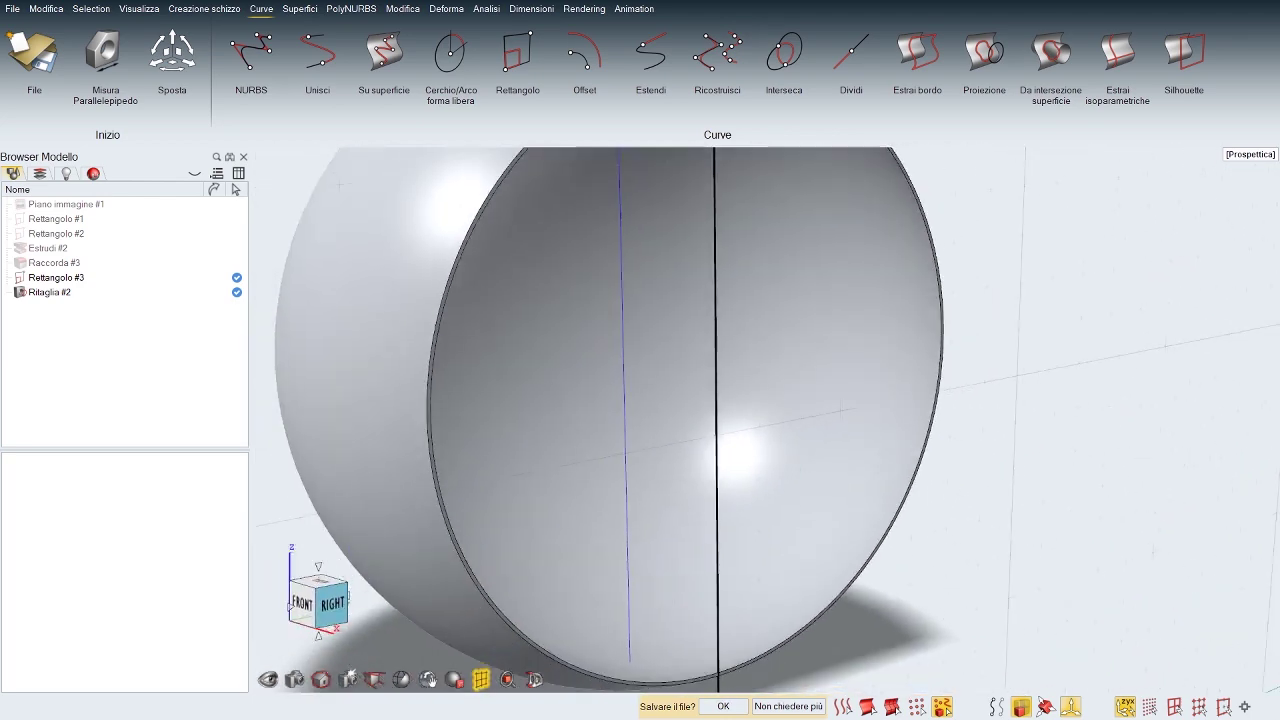
pyautogui.scroll(-4, 690, 430)
pyautogui.moveTo(690, 400); pyautogui.dragTo(695, 440, button='middle')
pyautogui.scroll(-2, 695, 440)
# Step: Recall the inner offset surface Offset superficie #1 from the trimmed head's construction history as a visible object
pyautogui.click(783, 406)
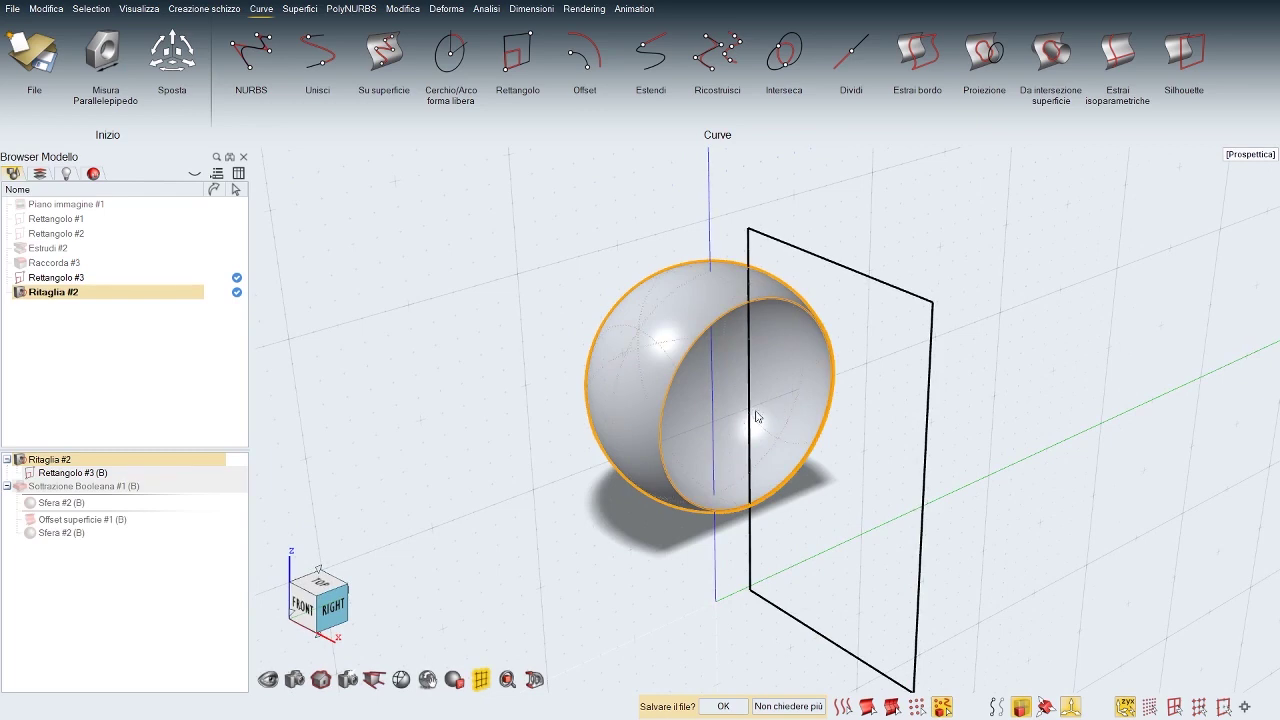
pyautogui.click(62, 520)
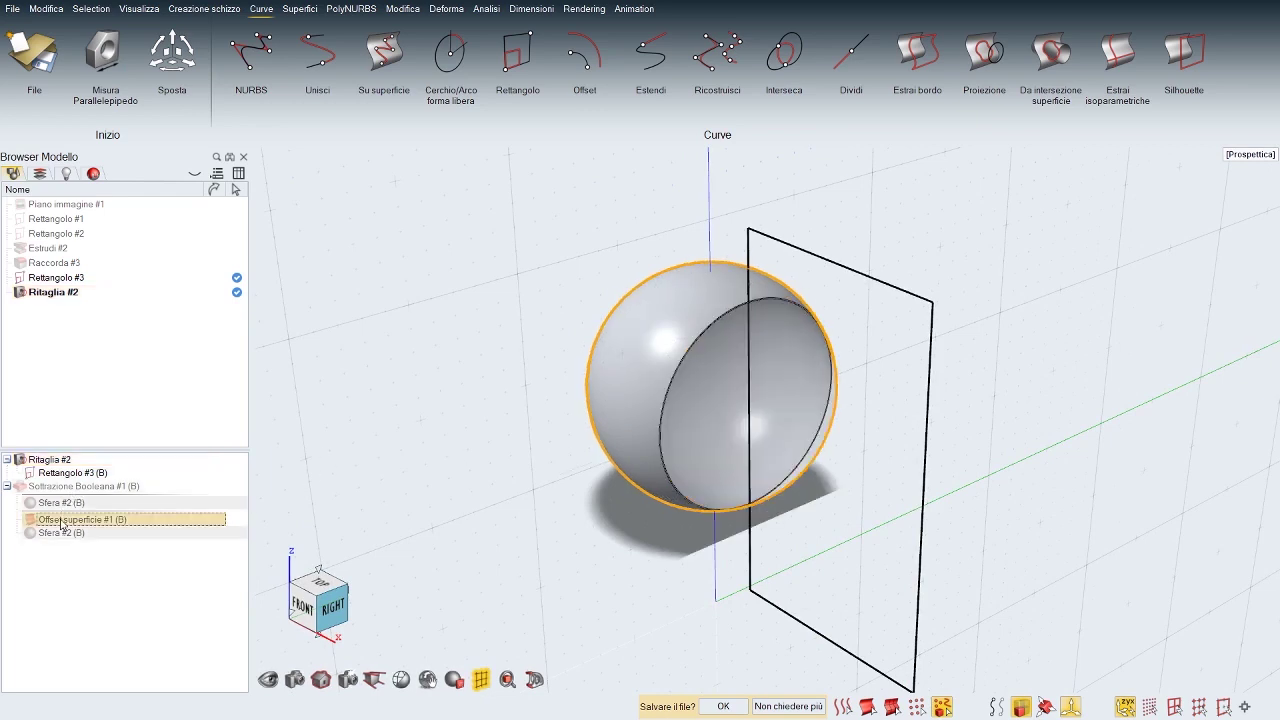
pyautogui.click(63, 533)
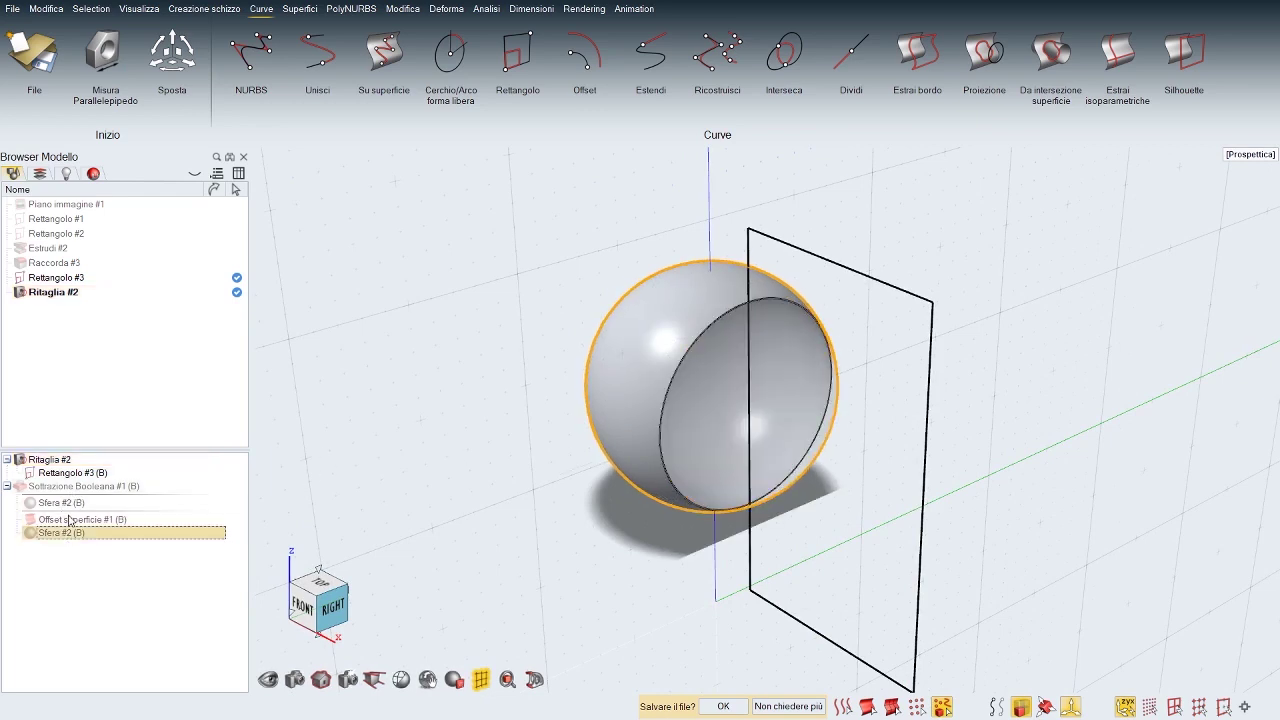
pyautogui.click(69, 518)
pyautogui.click(69, 533)
pyautogui.click(71, 520)
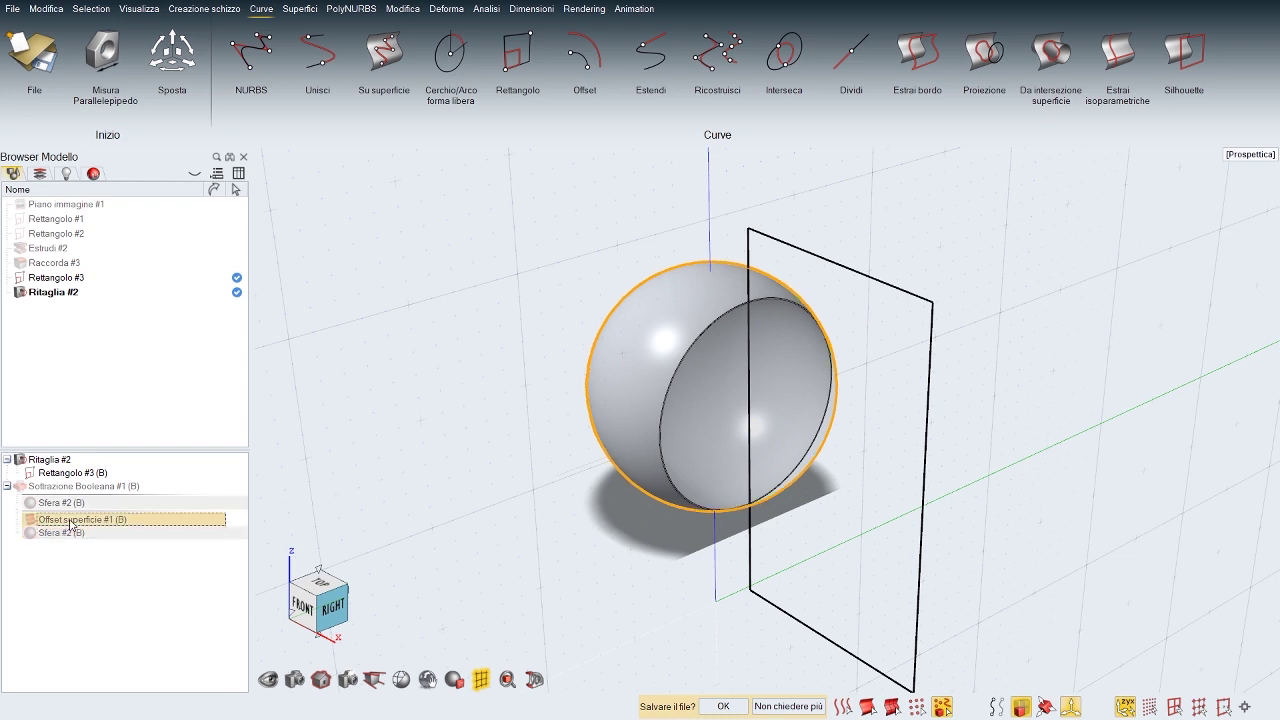
pyautogui.click(31, 521)
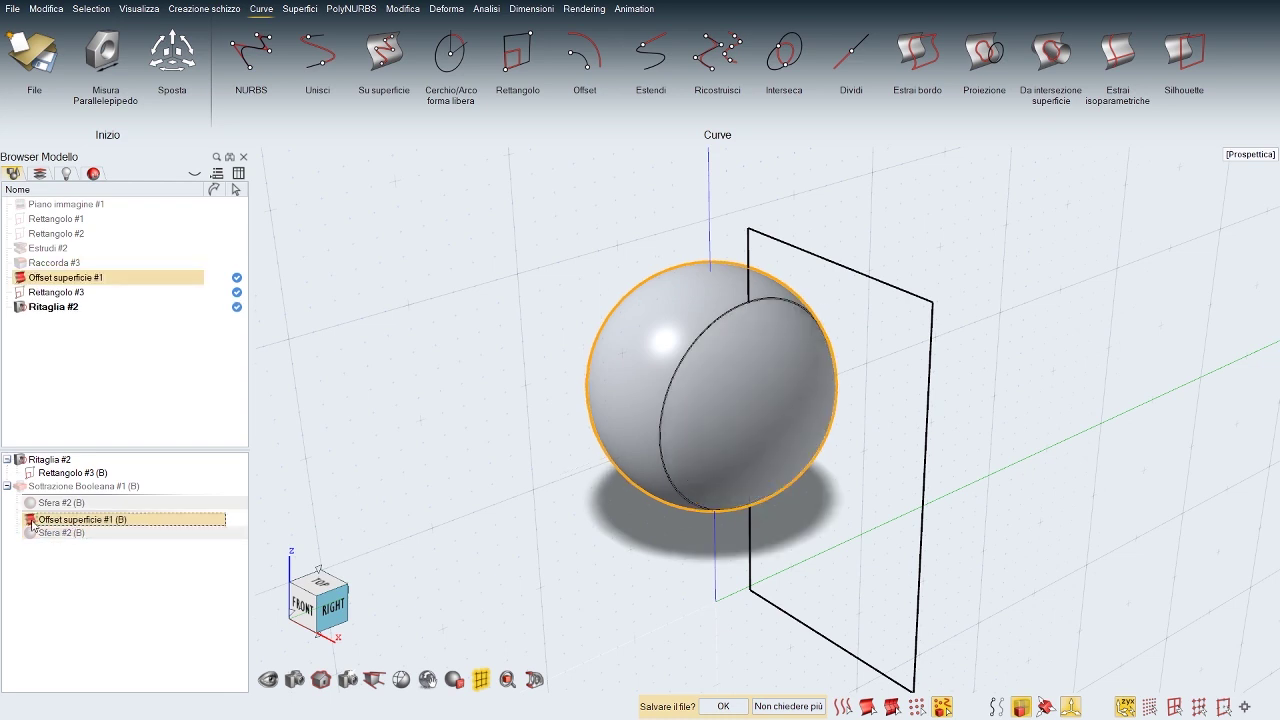
# Step: Create a surface offset from the recalled sphere Offset superficie #1 with a global offset of 0.5 cm
pyautogui.click(494, 506)
pyautogui.moveTo(494, 506); pyautogui.dragTo(400, 430, button='middle')
pyautogui.scroll(5, 420, 498)
pyautogui.moveTo(640, 440); pyautogui.dragTo(556, 504, button='middle')
pyautogui.scroll(-5, 556, 504)
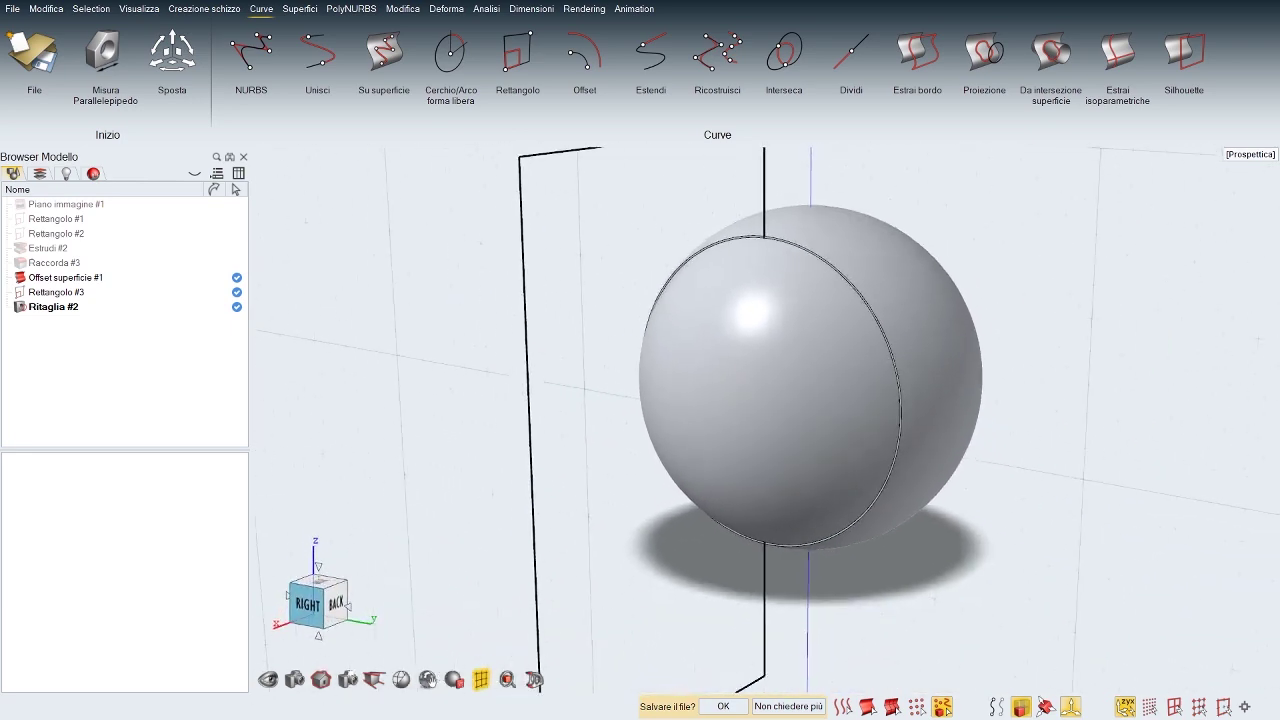
pyautogui.press('space')
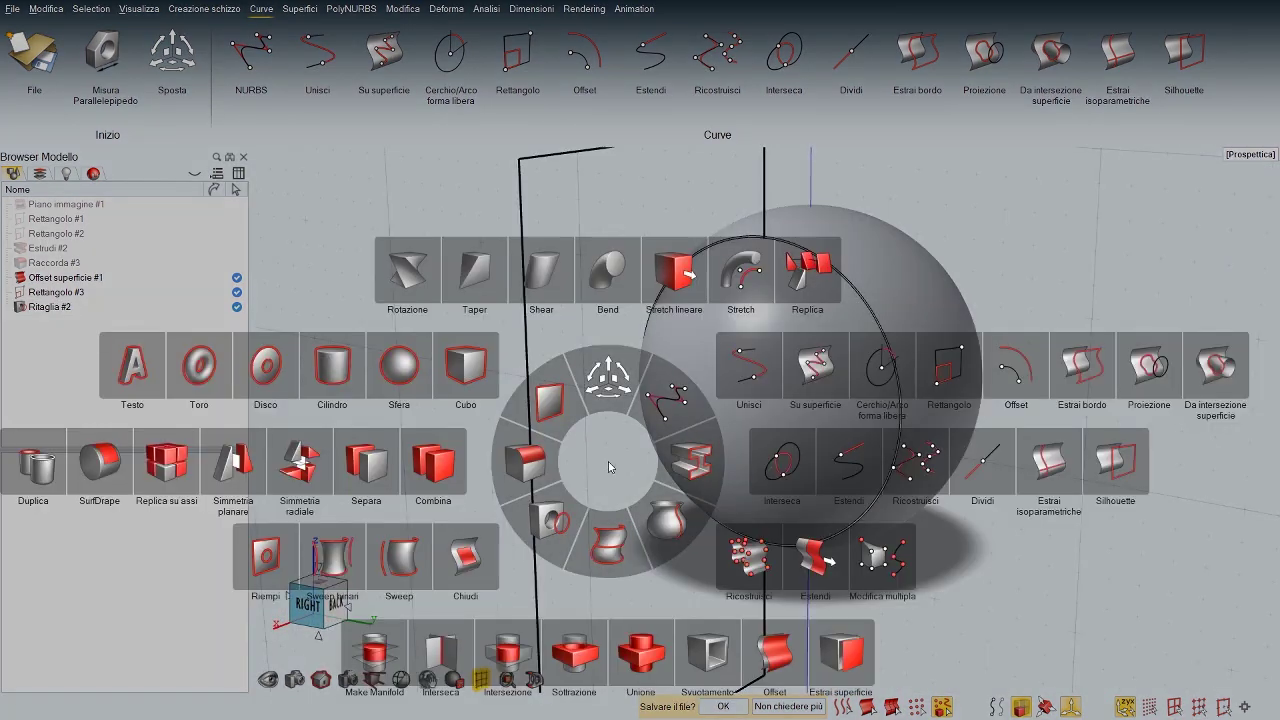
pyautogui.click(774, 652)
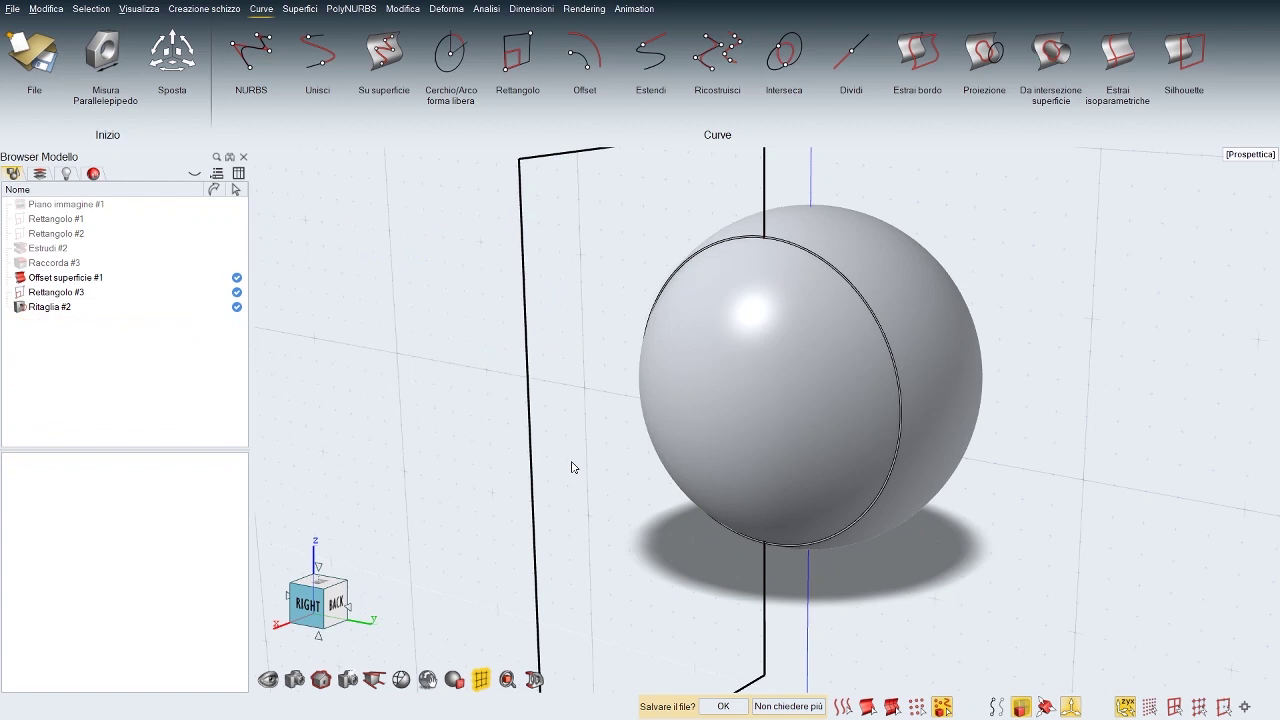
pyautogui.click(729, 440)
pyautogui.press('Tab')
pyautogui.click(808, 158)
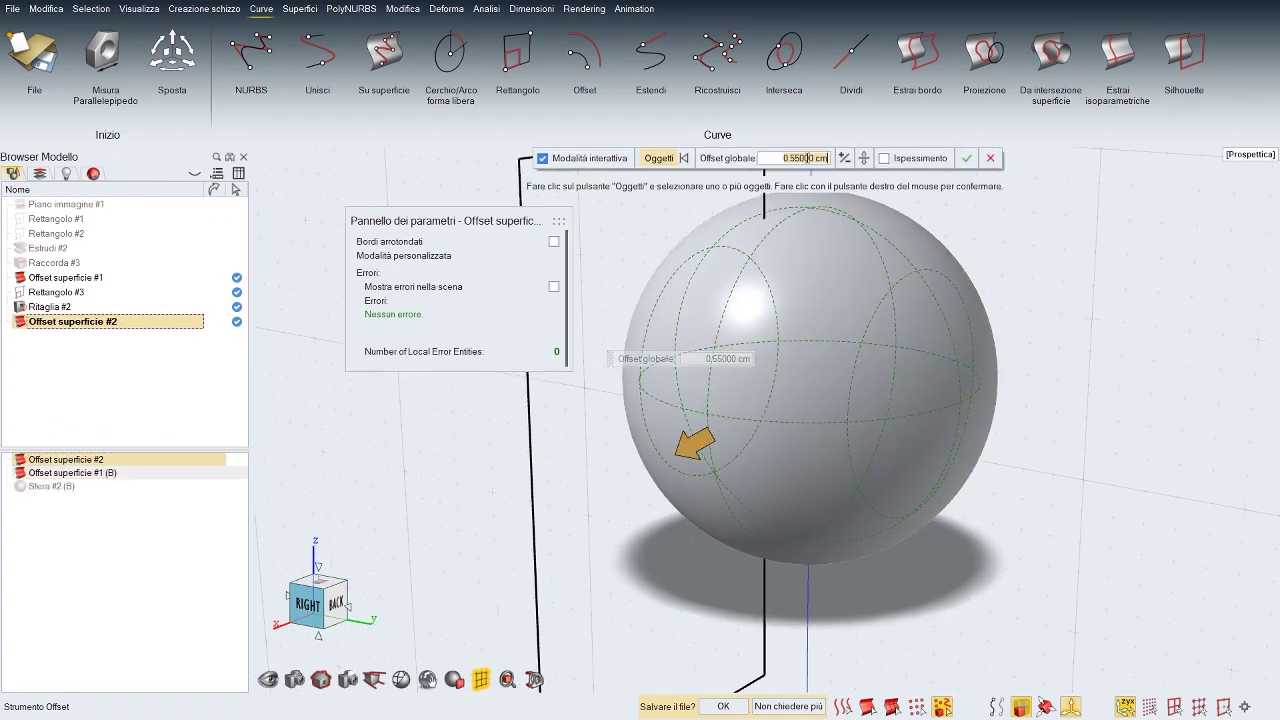
pyautogui.write('0.5')
pyautogui.press('Return')
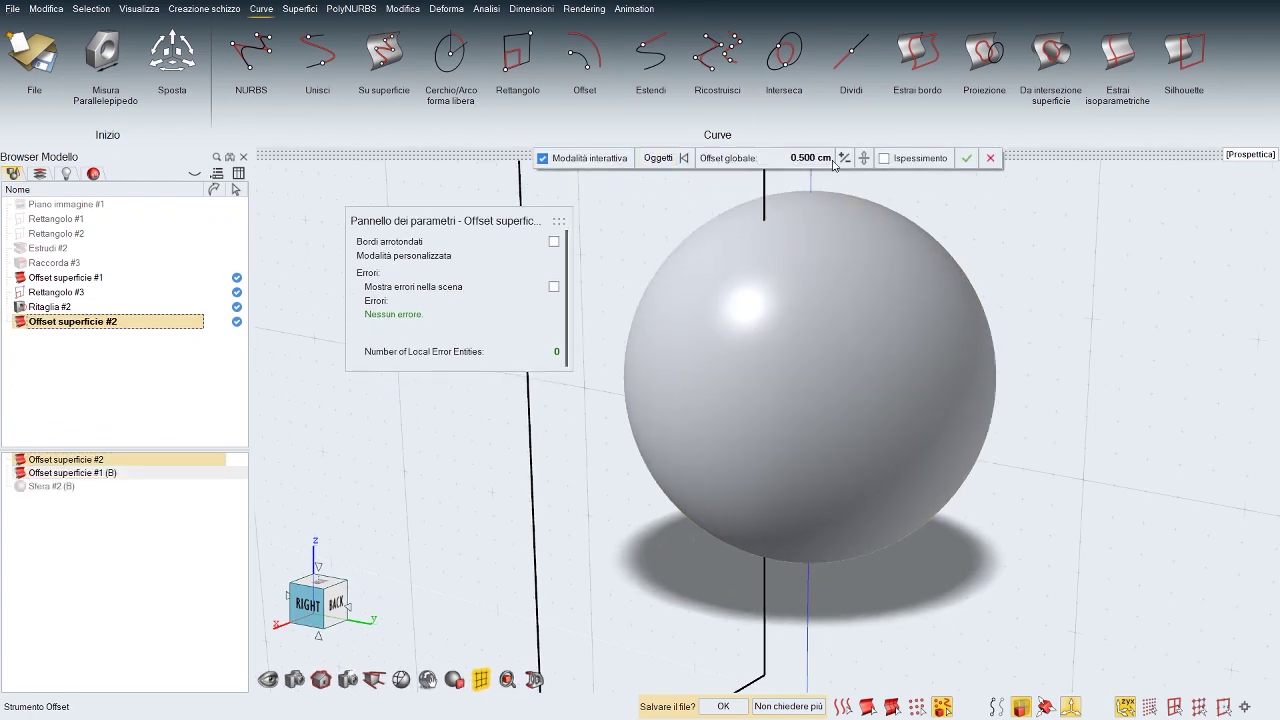
# Step: Reverse the offset so the new sphere lies inside the head, check its gap in wireframe, and accept it
pyautogui.click(845, 162)
pyautogui.press('w')
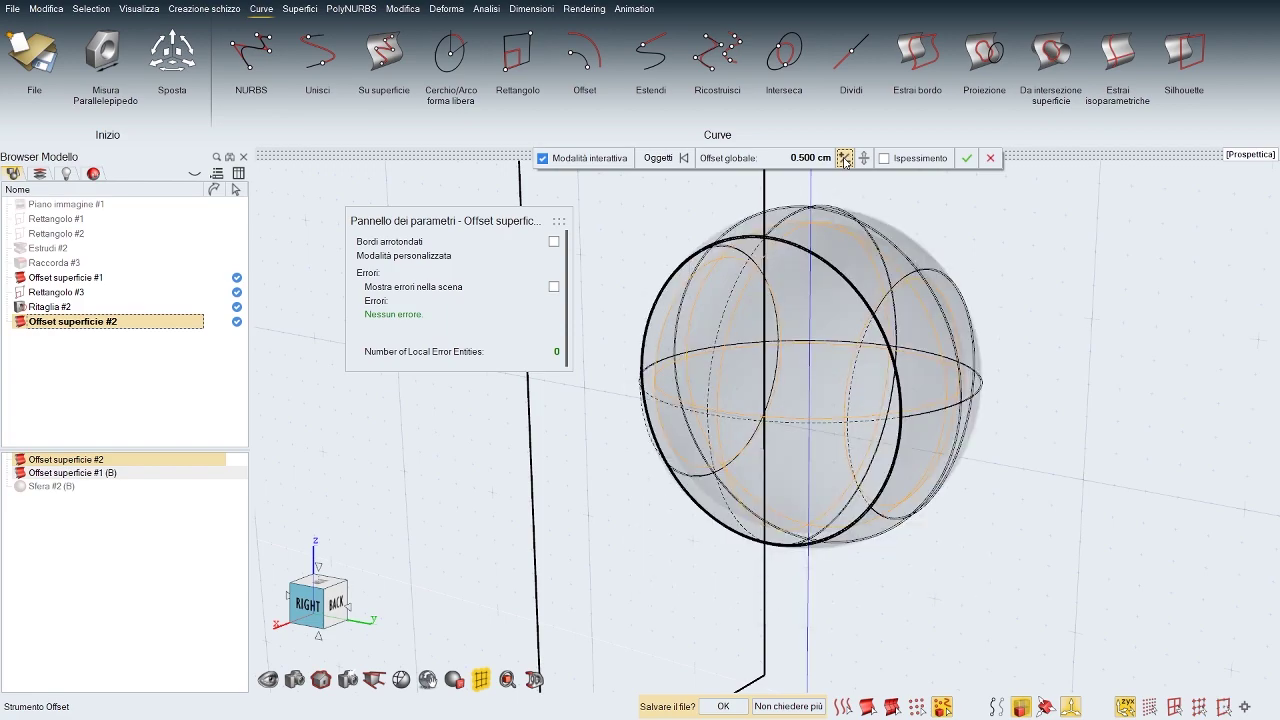
pyautogui.moveTo(751, 356); pyautogui.dragTo(700, 354, button='middle')
pyautogui.scroll(5, 742, 350)
pyautogui.moveTo(830, 205); pyautogui.dragTo(869, 229, button='middle')
pyautogui.scroll(-5, 890, 173)
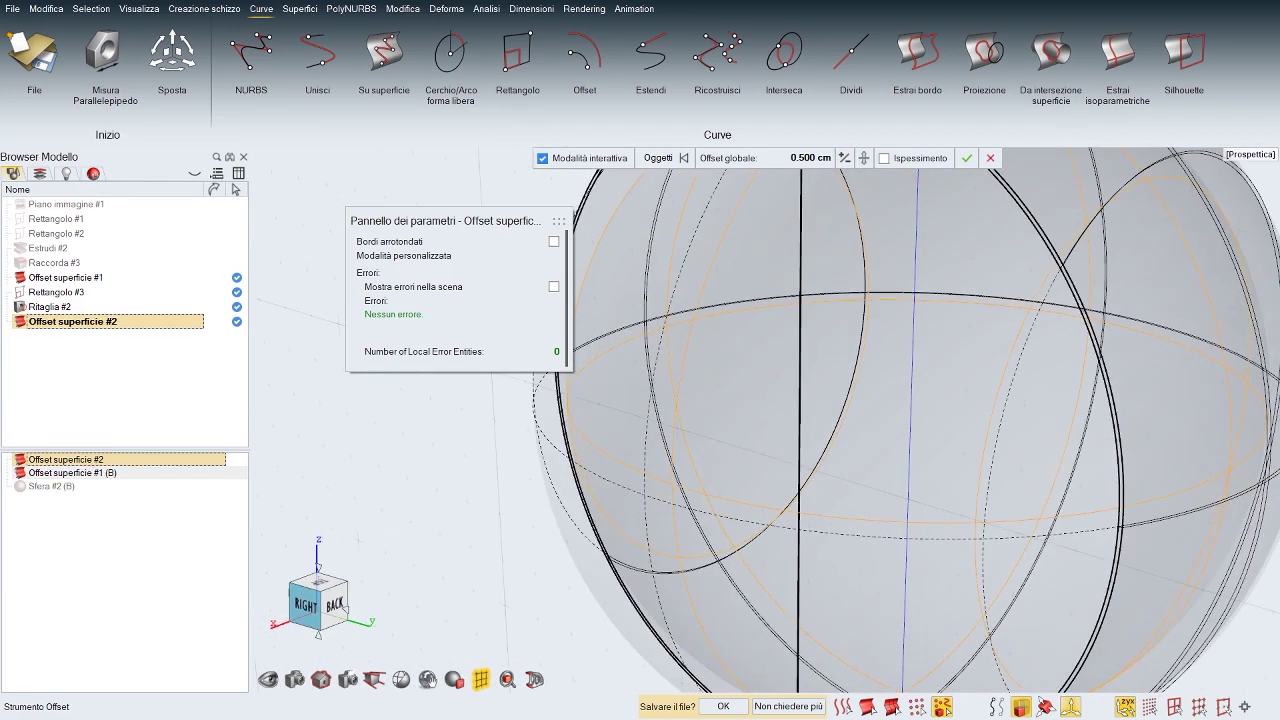
pyautogui.click(967, 164)
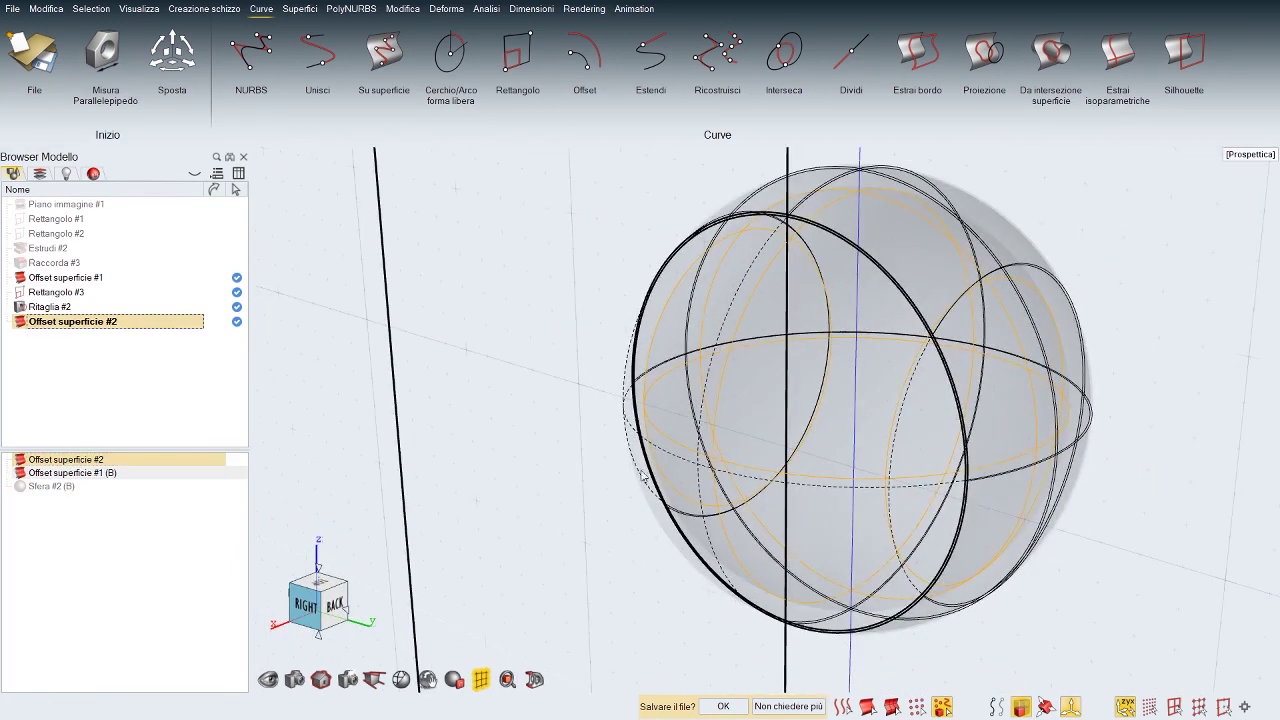
# Step: Return to shaded display and delete the recalled outer sphere Offset superficie #1
pyautogui.press('s')
pyautogui.click(580, 455)
pyautogui.click(637, 453)
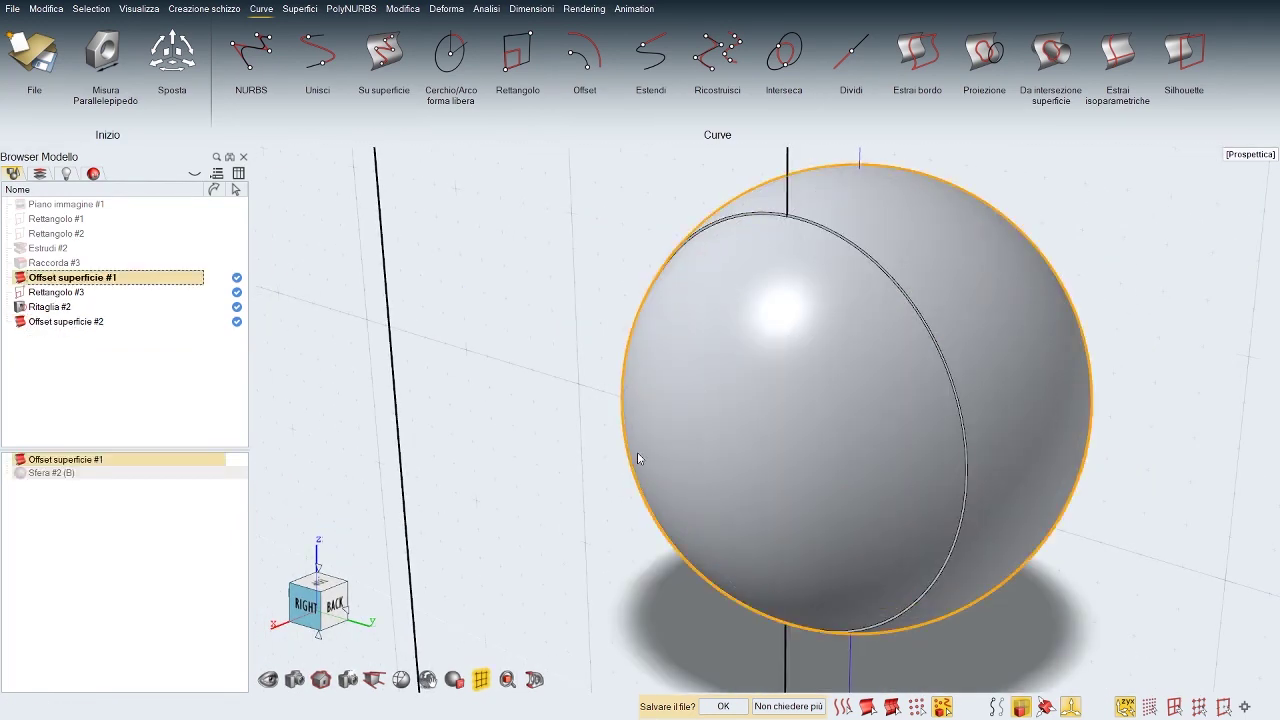
pyautogui.click(22, 464)
pyautogui.click(560, 419)
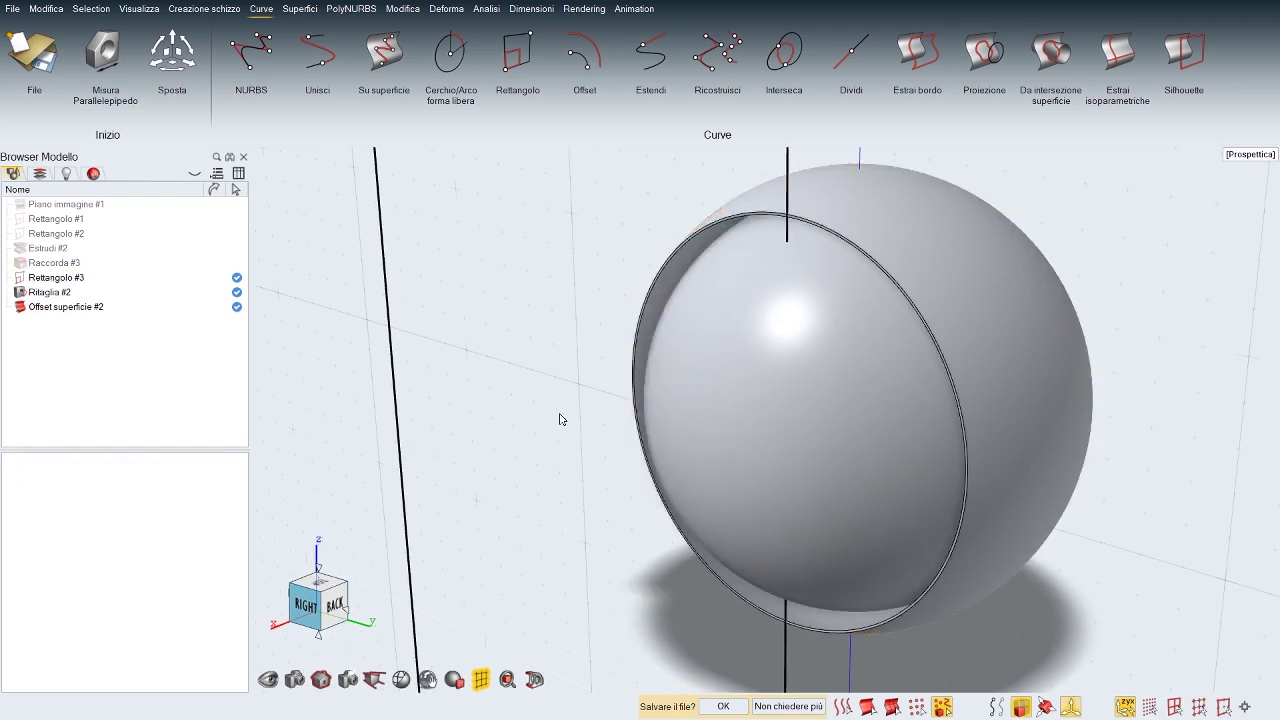
# Step: Offset the inner sphere Offset superficie #2 inward by 0.1 cm with thickening (Ispessimento) enabled
pyautogui.moveTo(547, 435)
pyautogui.mouseDown(button='middle')
pyautogui.moveTo(670, 408)
pyautogui.moveTo(560, 405)
pyautogui.moveTo(546, 434)
pyautogui.mouseUp(button='middle')
pyautogui.scroll(-3, 546, 434)
pyautogui.rightClick(608, 427)
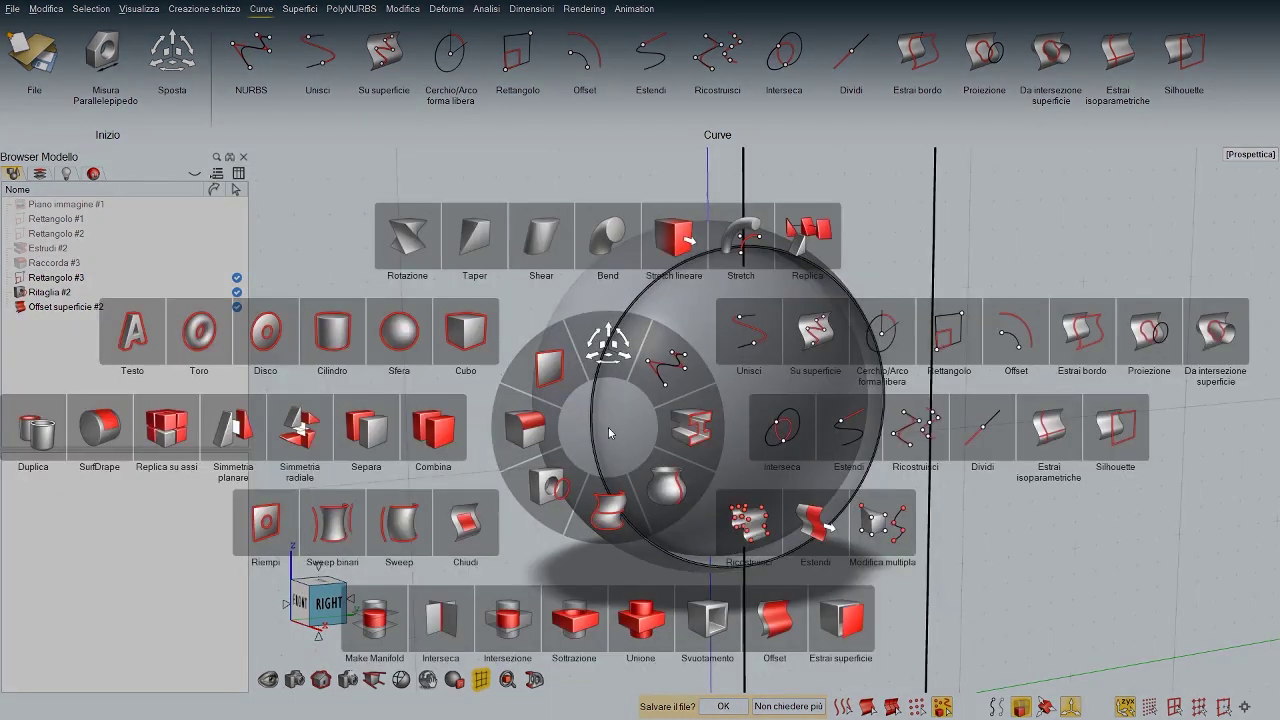
pyautogui.click(771, 609)
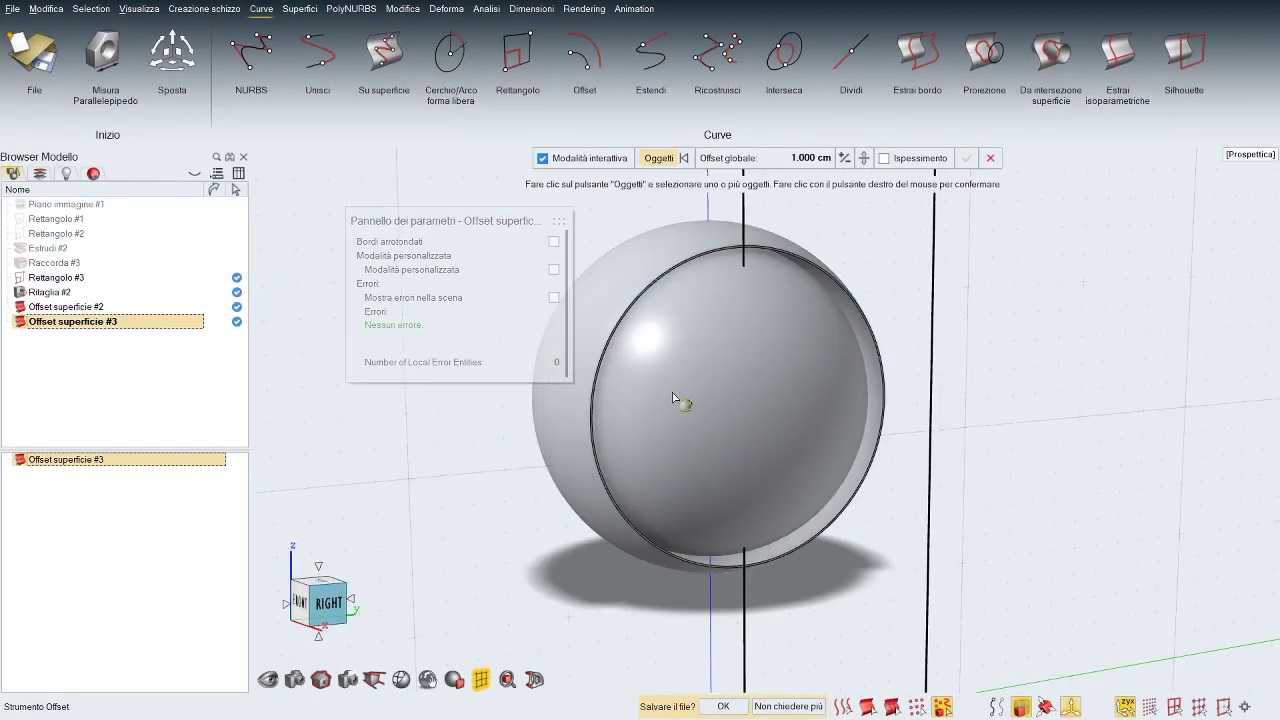
pyautogui.click(799, 404)
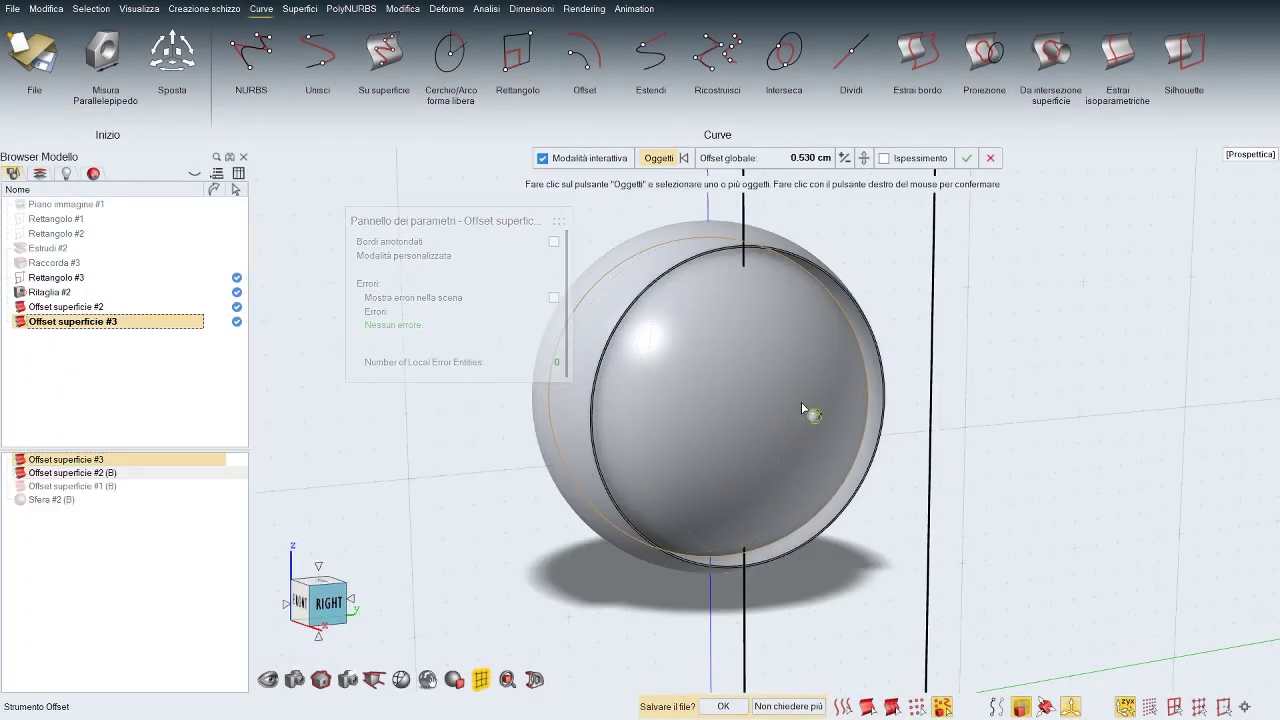
pyautogui.click(808, 159)
pyautogui.press('Return')
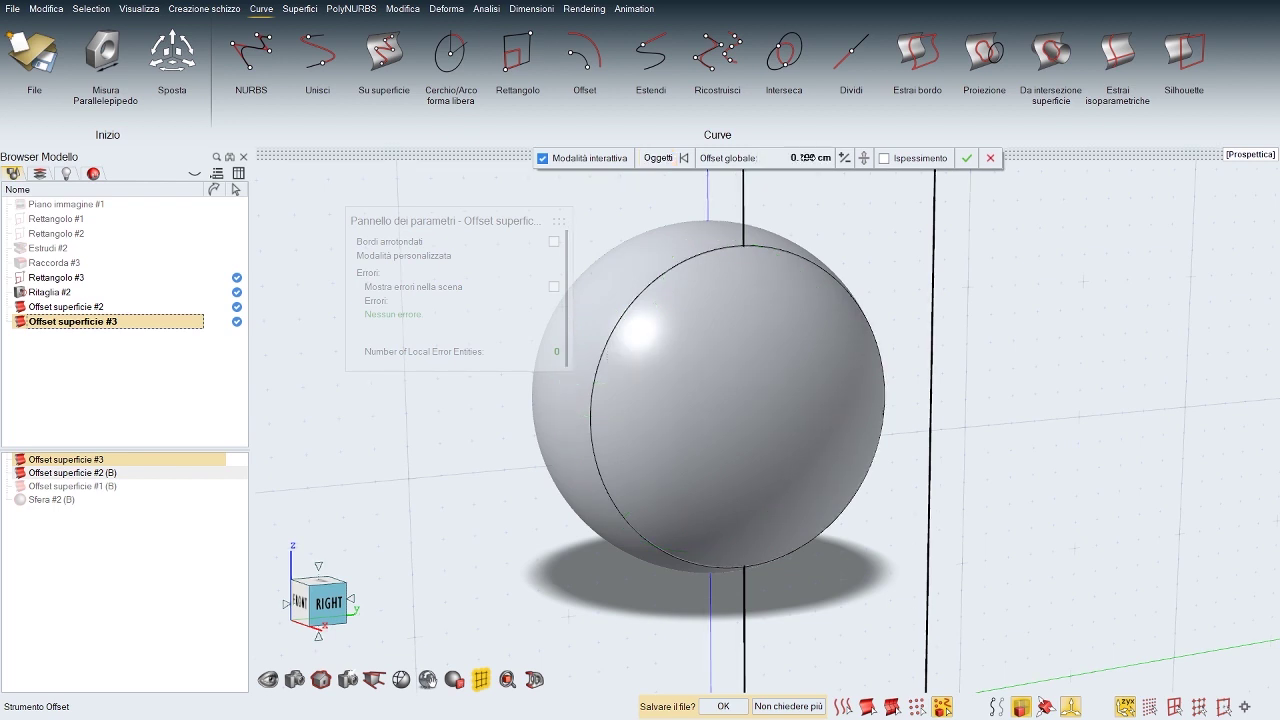
pyautogui.click(845, 160)
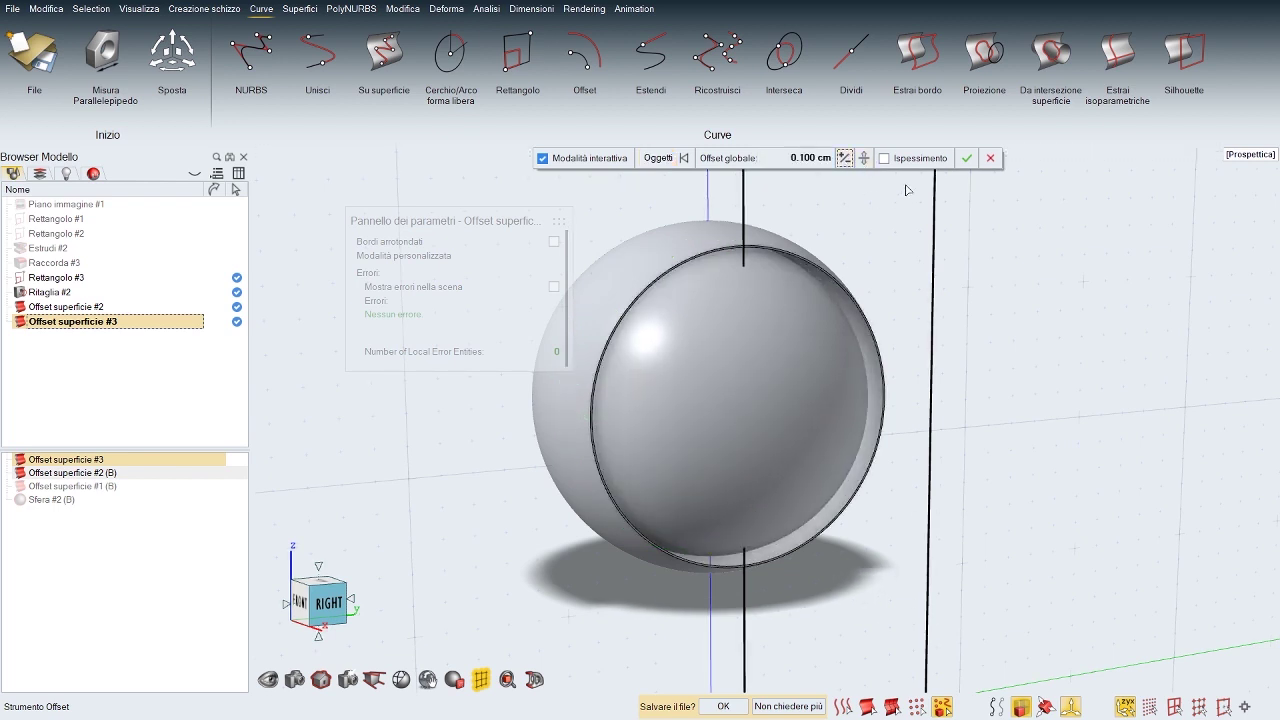
pyautogui.click(884, 159)
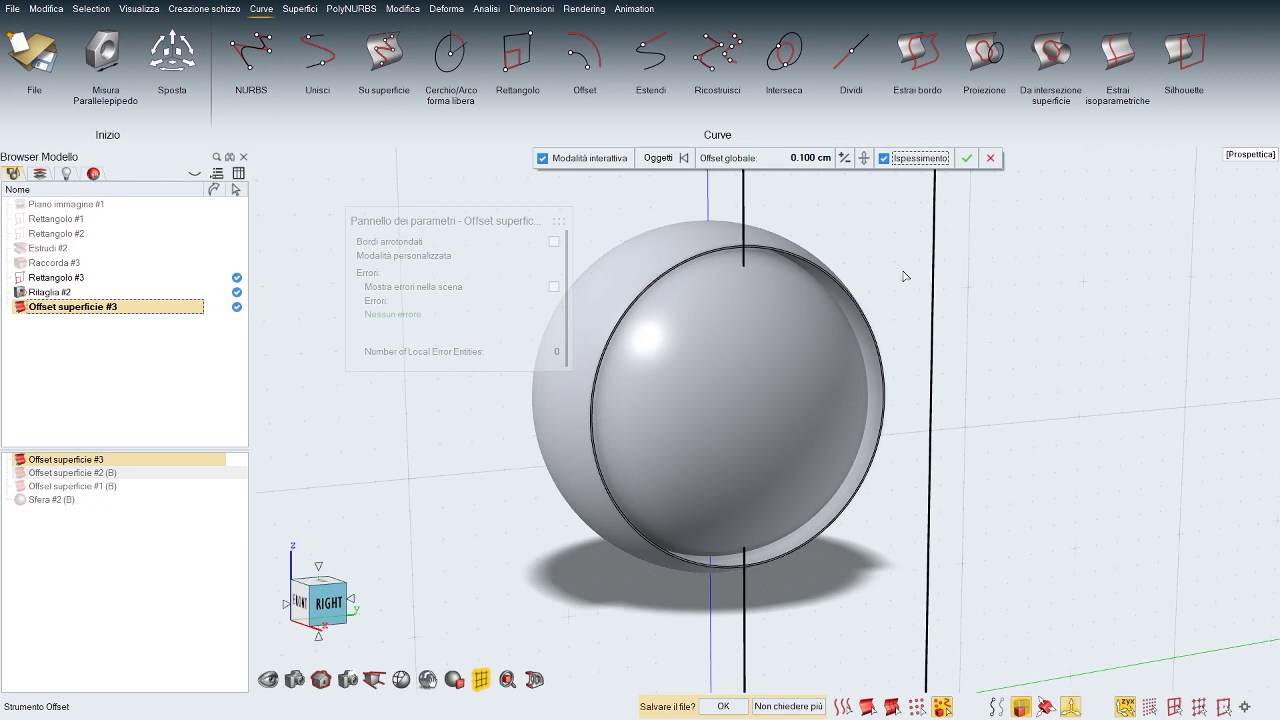
pyautogui.rightClick(859, 245)
pyautogui.click(859, 245)
# Step: Examine the thickened inner shell's wall in wireframe against the outer head
pyautogui.click(833, 361)
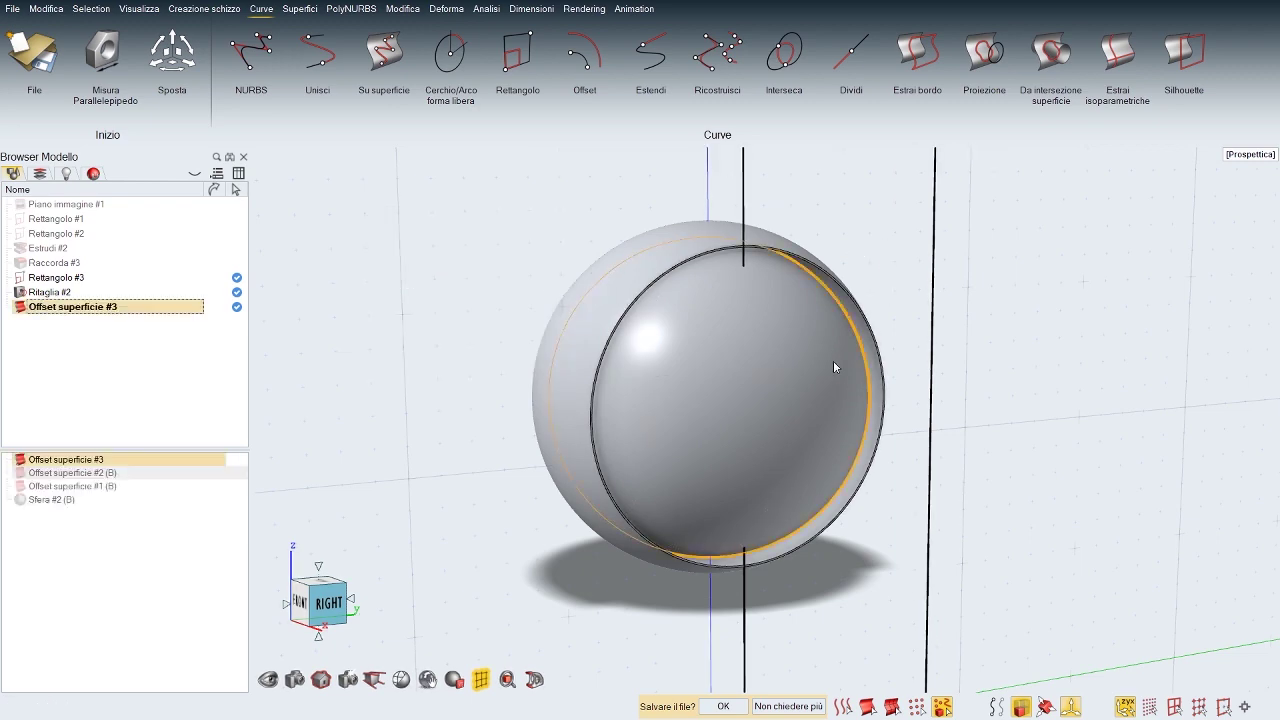
pyautogui.press('w')
pyautogui.moveTo(833, 360)
pyautogui.mouseDown(button='middle')
pyautogui.moveTo(788, 362)
pyautogui.moveTo(868, 362)
pyautogui.moveTo(805, 392)
pyautogui.mouseUp(button='middle')
pyautogui.scroll(8, 788, 362)
pyautogui.scroll(-5, 805, 392)
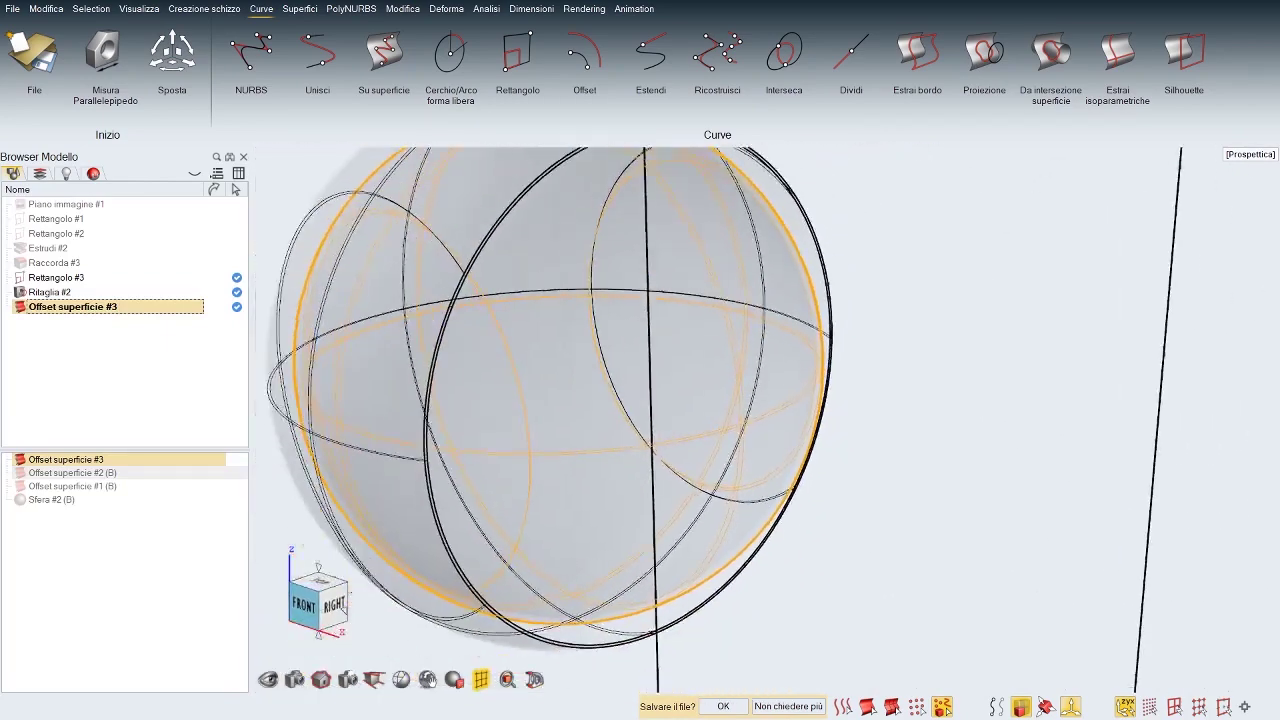
pyautogui.scroll(-5, 805, 392)
pyautogui.press('w')
pyautogui.click(875, 349)
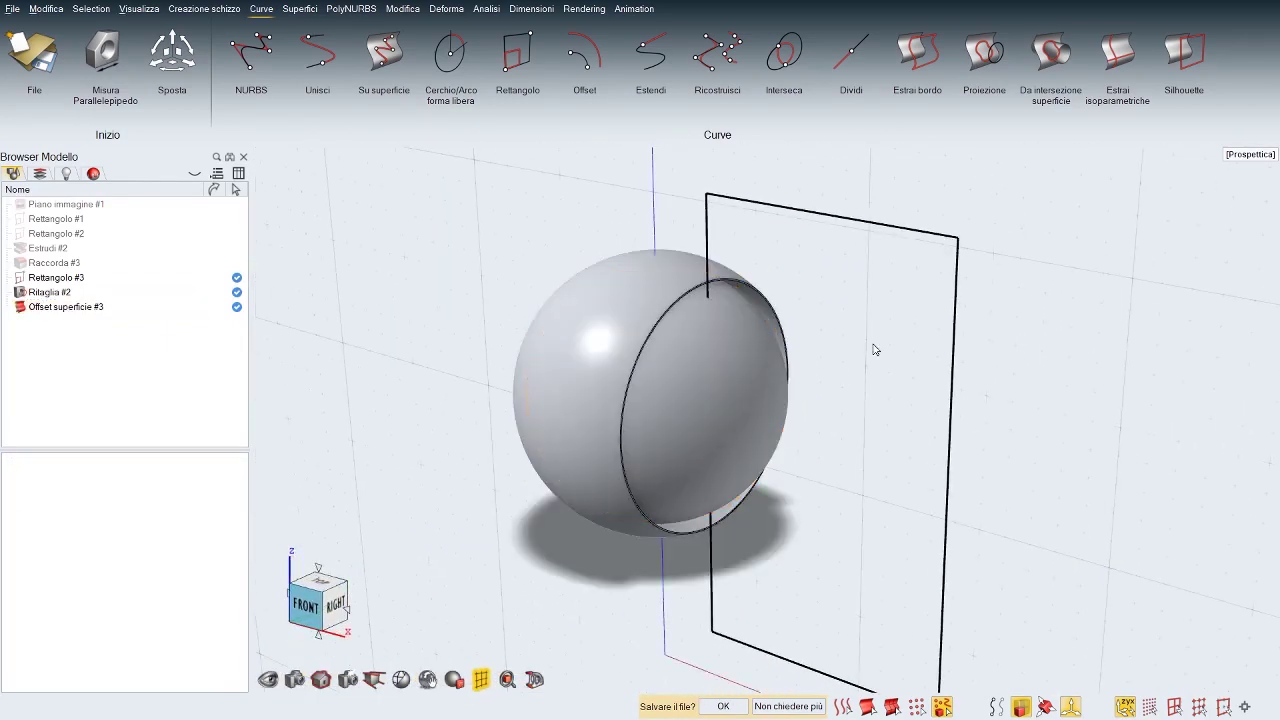
# Step: Trim the thickened inner shell with rectangle Rettangolo #3, cutting away the front region and keeping the outside part
pyautogui.press('space')
pyautogui.click(584, 402)
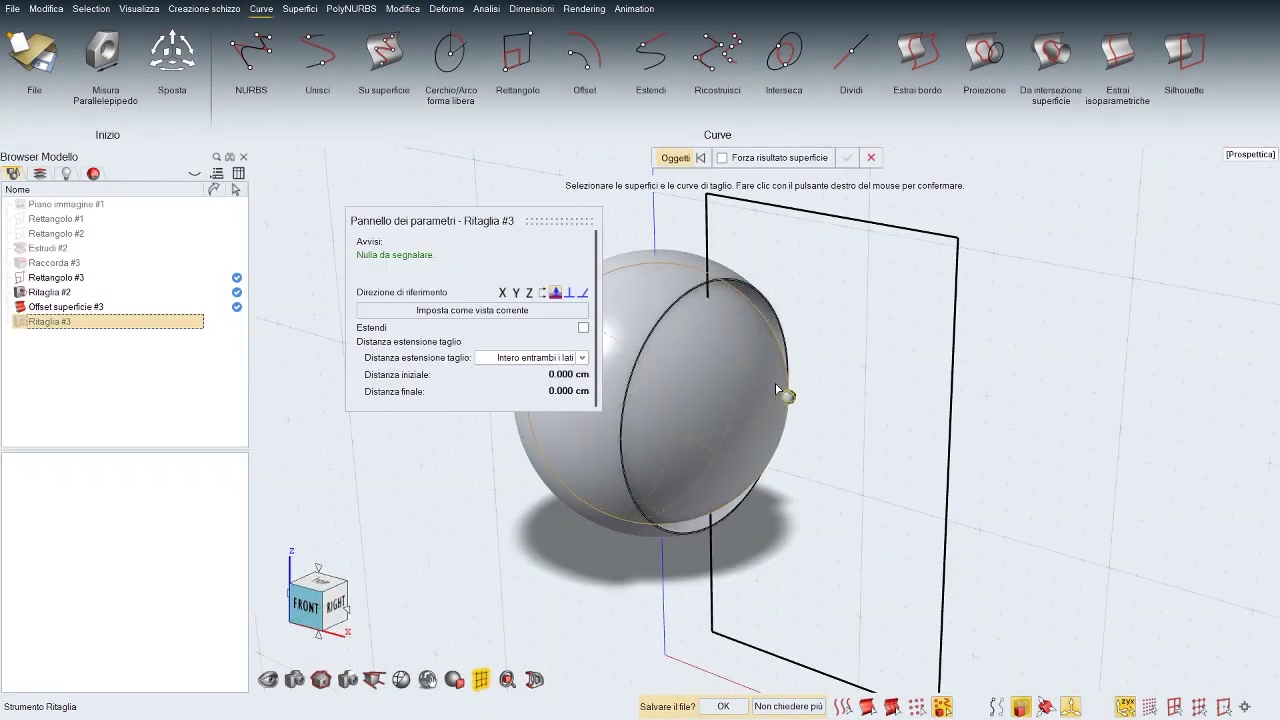
pyautogui.click(778, 390)
pyautogui.click(950, 357)
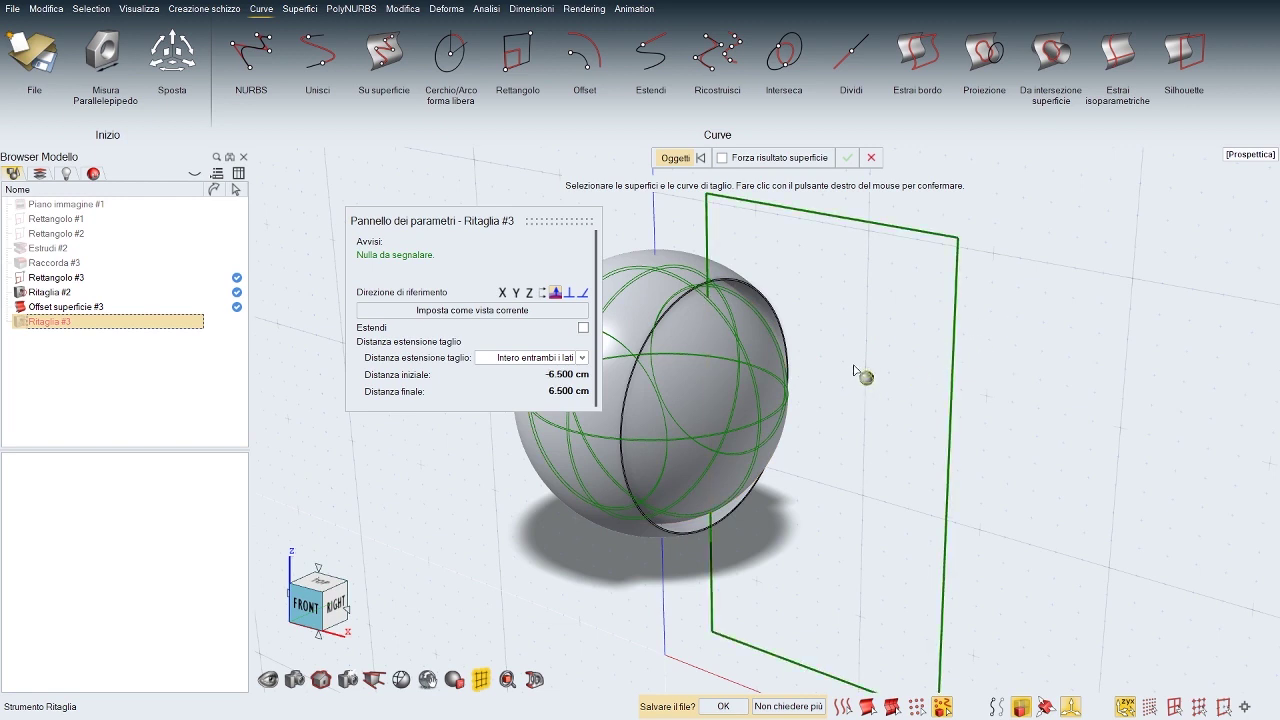
pyautogui.rightClick(852, 372)
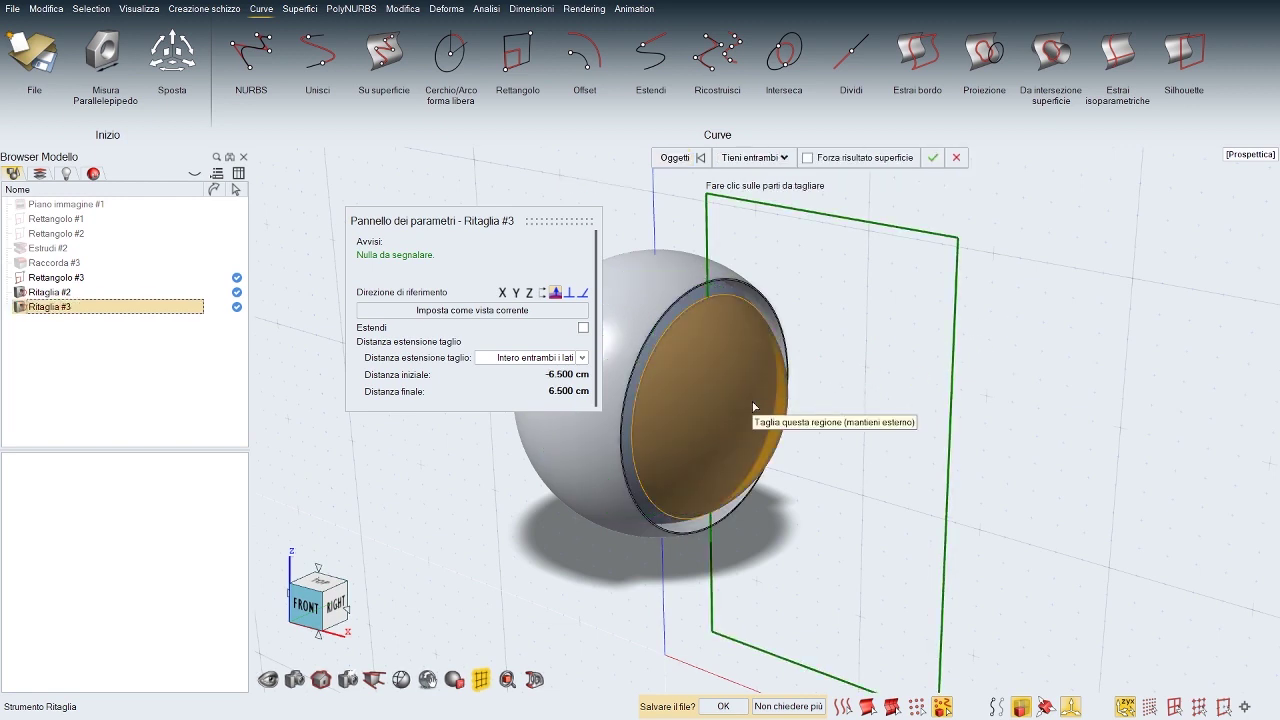
pyautogui.click(753, 407)
pyautogui.rightClick(850, 359)
pyautogui.click(849, 358)
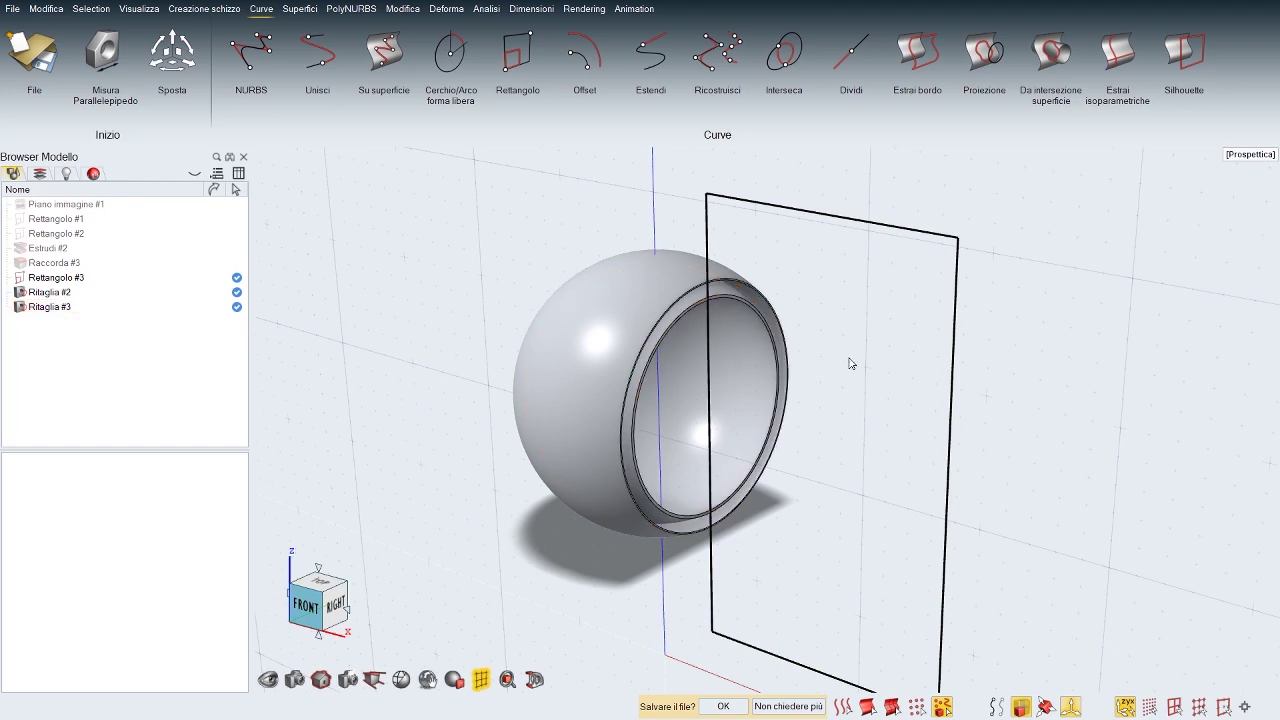
# Step: Exit the isolated view so the lamp's hidden base, collar and curves are shown with the head
pyautogui.moveTo(869, 440); pyautogui.dragTo(668, 388, button='middle')
pyautogui.moveTo(828, 388); pyautogui.dragTo(853, 399, button='middle')
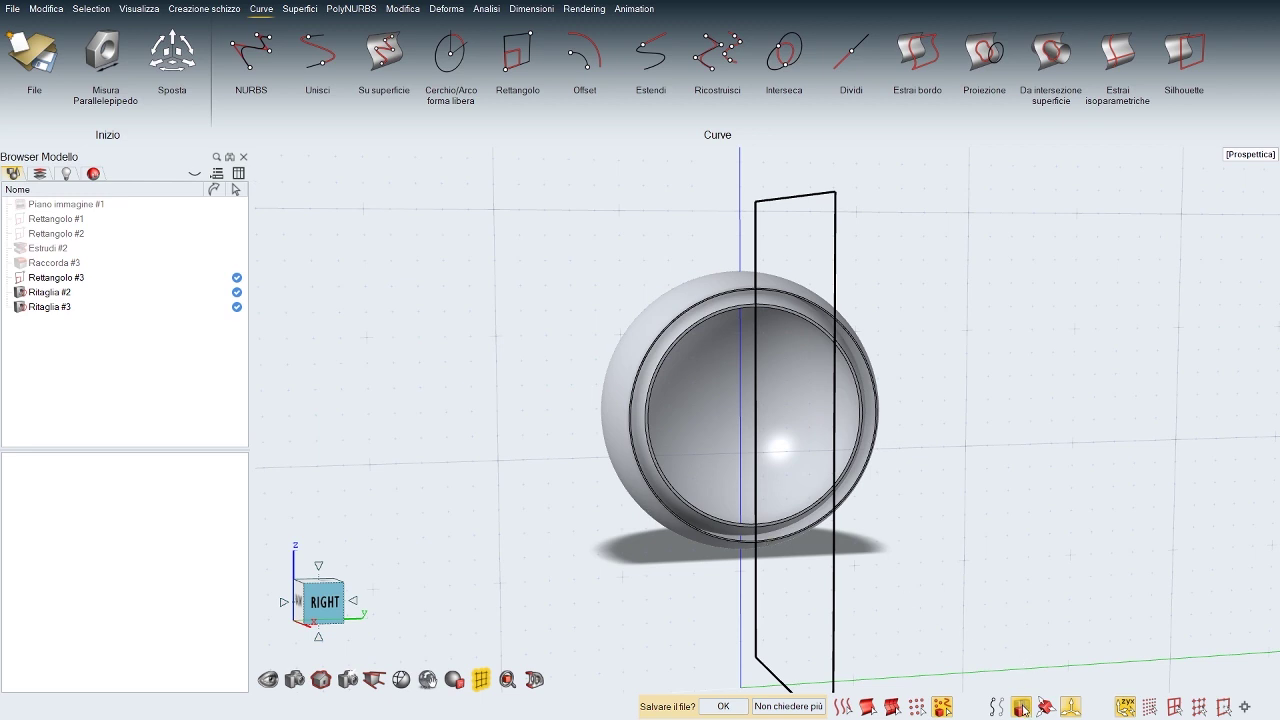
pyautogui.click(1021, 706)
pyautogui.moveTo(768, 356); pyautogui.dragTo(930, 396, button='middle')
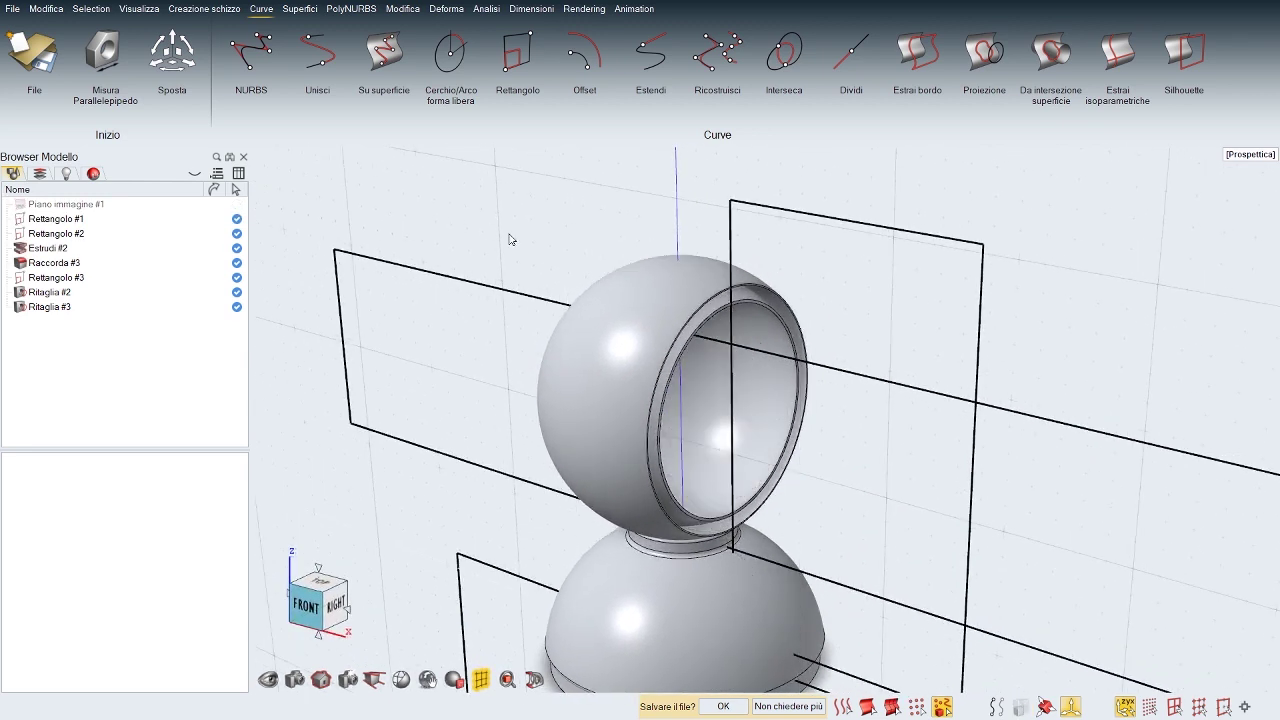
# Step: Group the three cutting rectangles under the name curve taglio, directly below the reference image plane in the object list
pyautogui.moveTo(497, 211); pyautogui.dragTo(410, 607)
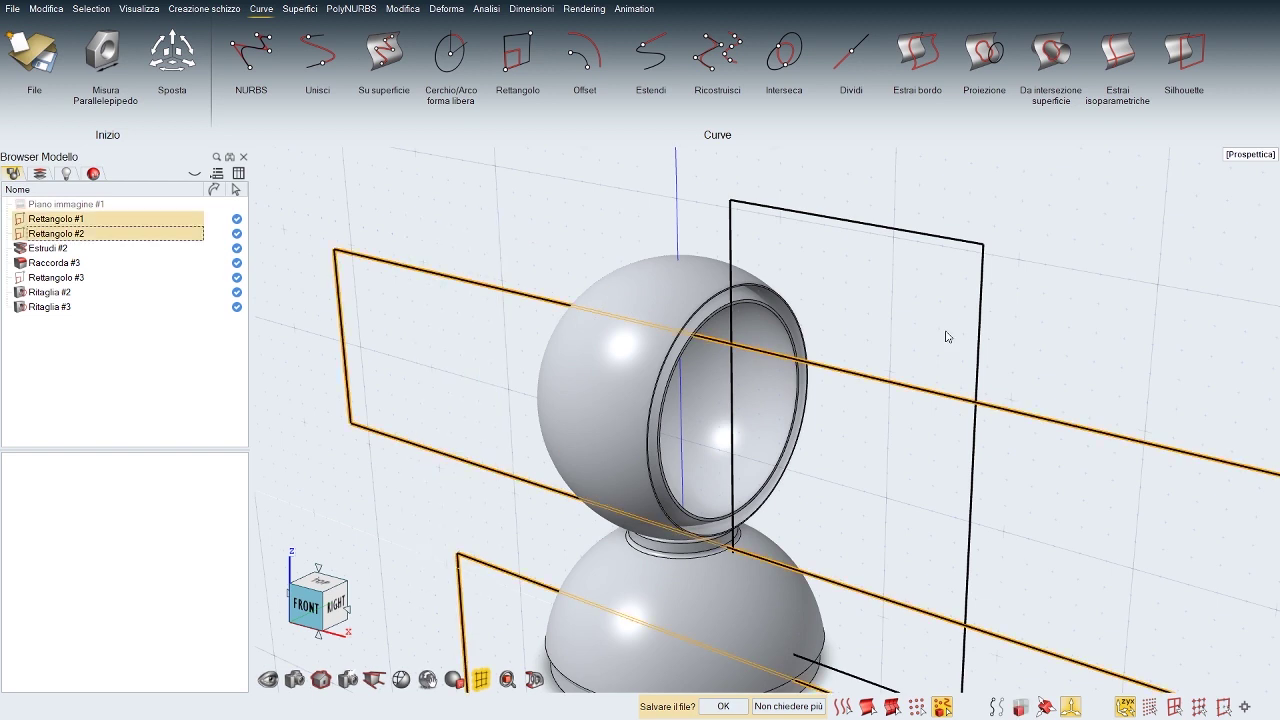
pyautogui.keyDown('ctrl'); pyautogui.moveTo(1001, 236); pyautogui.dragTo(923, 300); pyautogui.keyUp('ctrl')
pyautogui.rightClick(63, 221)
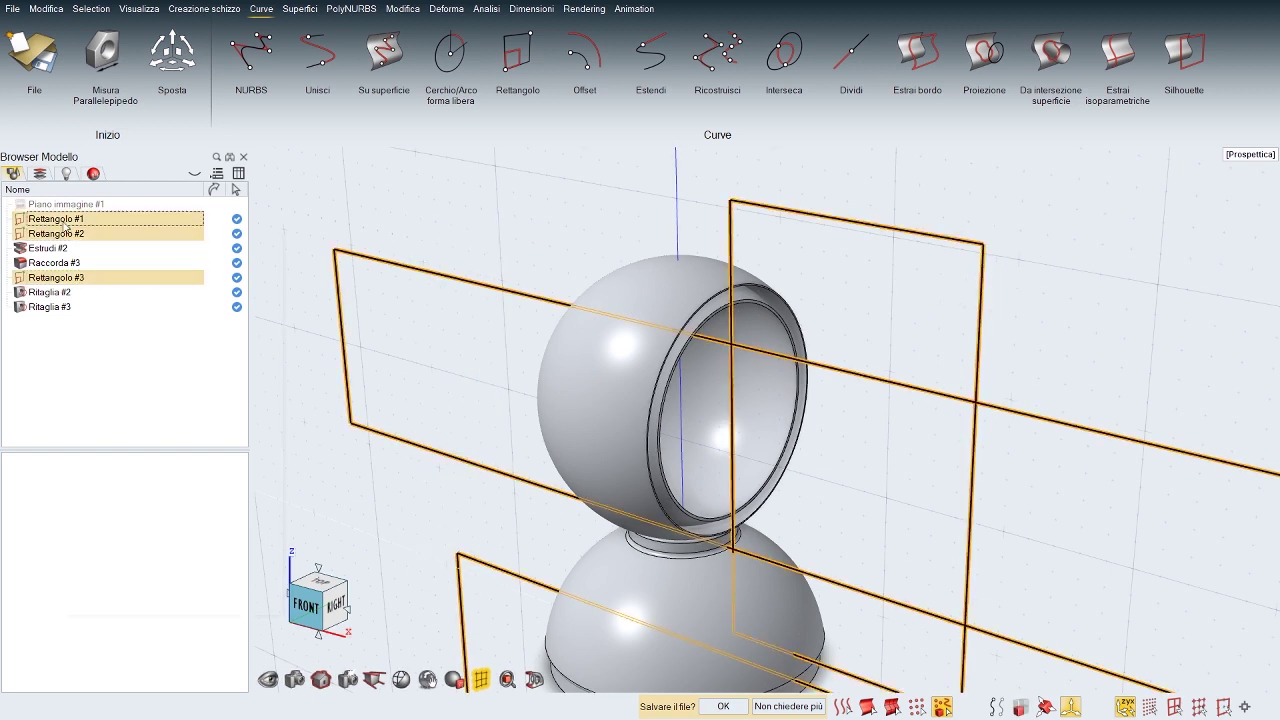
pyautogui.click(119, 316)
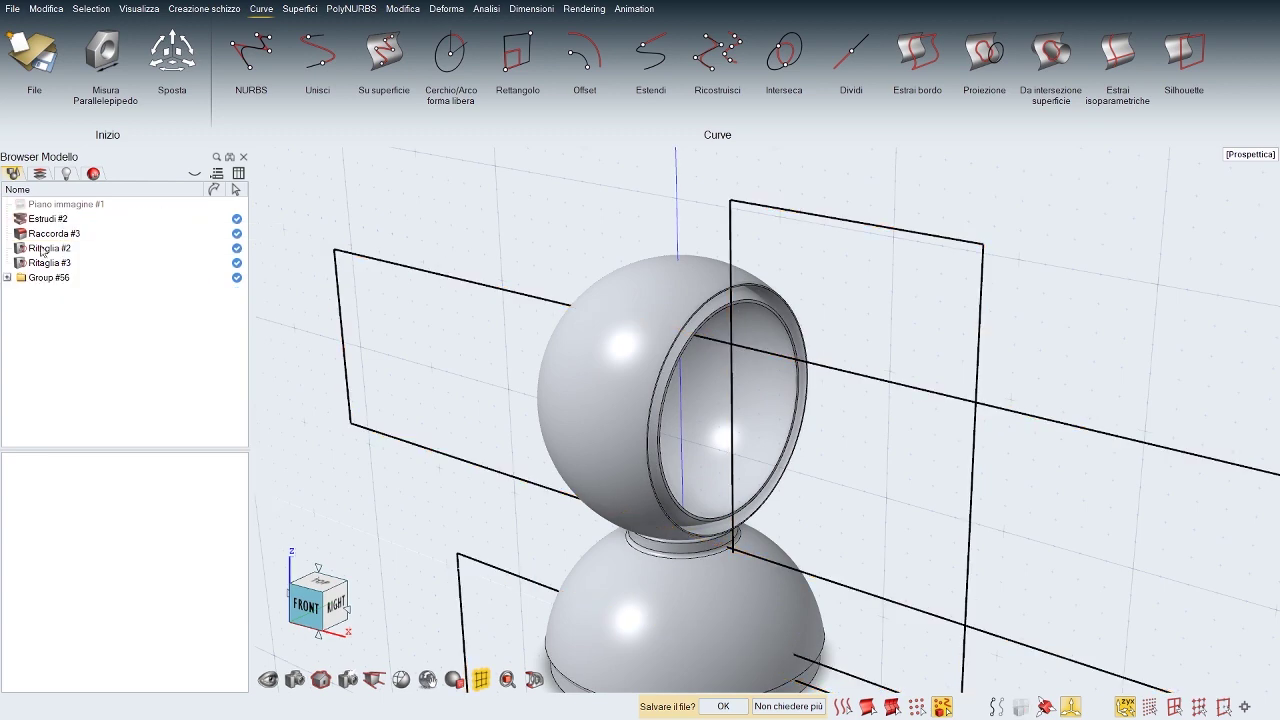
pyautogui.moveTo(42, 284); pyautogui.dragTo(48, 222)
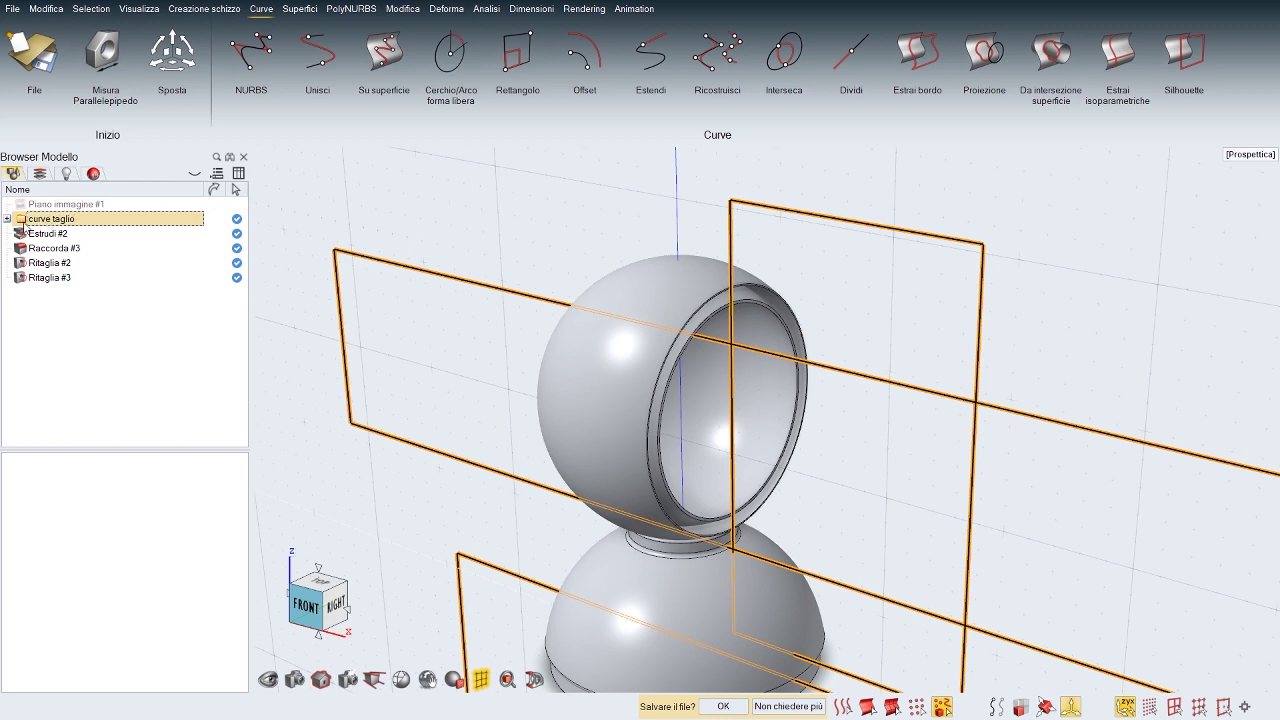
# Step: Hide the curve taglio group of cutting rectangles
pyautogui.click(22, 221)
pyautogui.click(521, 278)
pyautogui.moveTo(700, 400); pyautogui.dragTo(690, 345, button='middle')
pyautogui.moveTo(610, 325); pyautogui.dragTo(521, 358, button='middle')
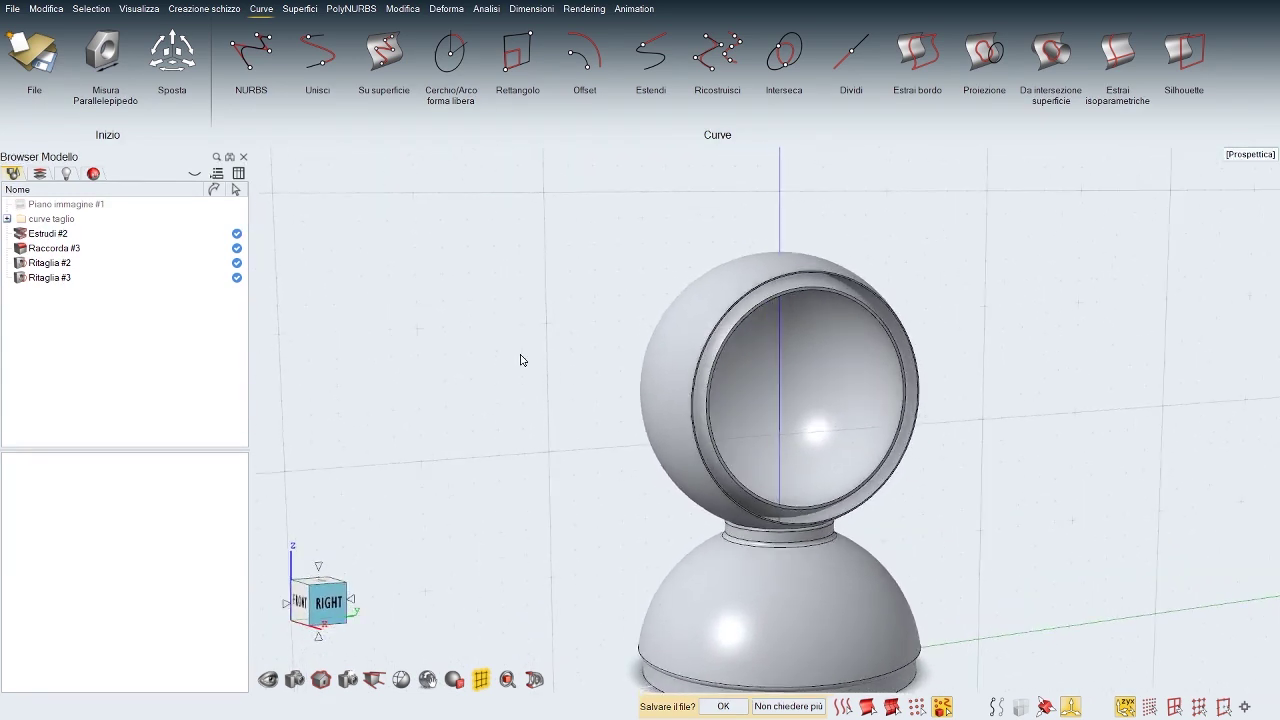
# Step: Set the global offset of Offset superficie #2 in the trimmed inner shell's construction history to 1 cm
pyautogui.click(714, 398)
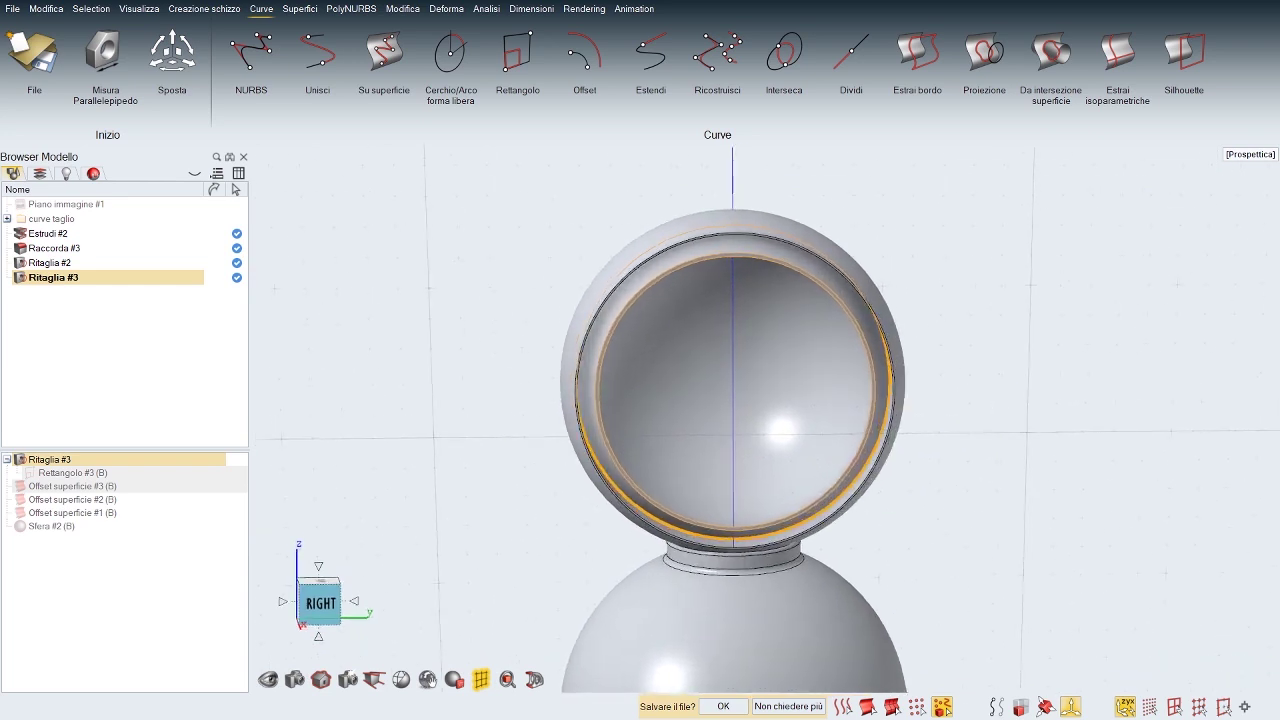
pyautogui.moveTo(840, 401); pyautogui.dragTo(637, 428, button='middle')
pyautogui.click(413, 489)
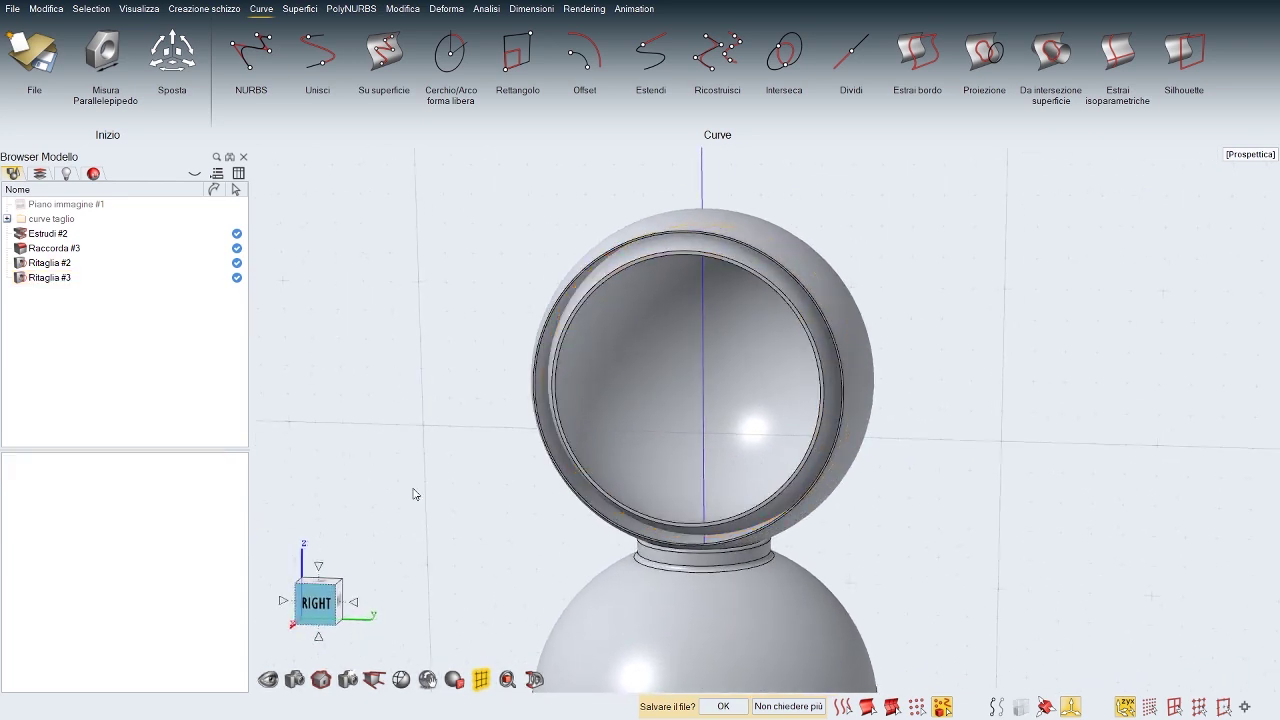
pyautogui.click(588, 406)
pyautogui.click(65, 513)
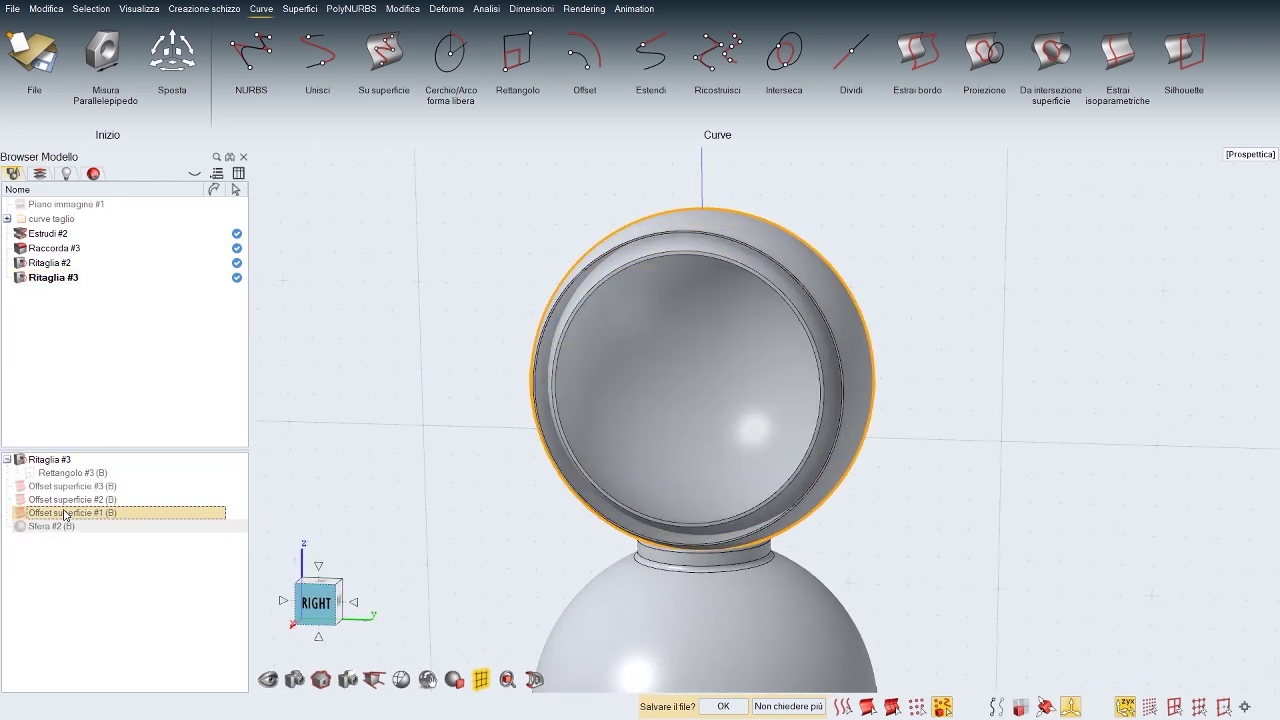
pyautogui.click(67, 500)
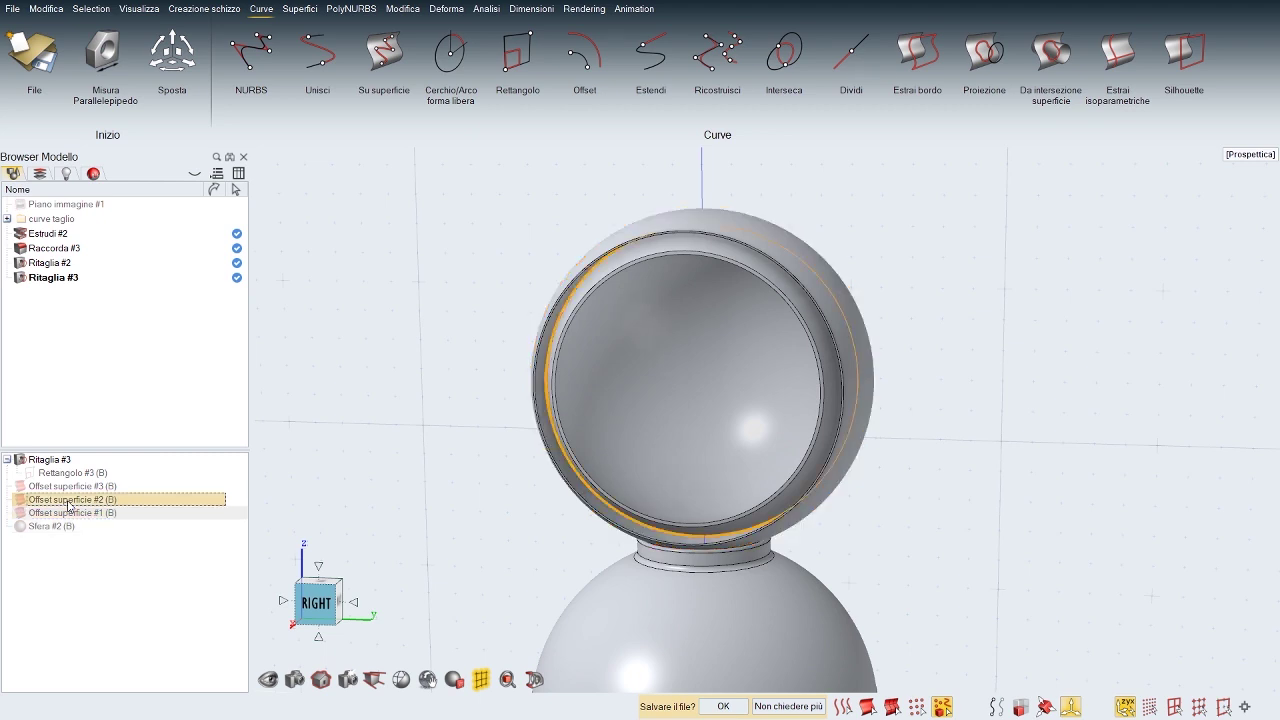
pyautogui.doubleClick(68, 502)
pyautogui.click(810, 158)
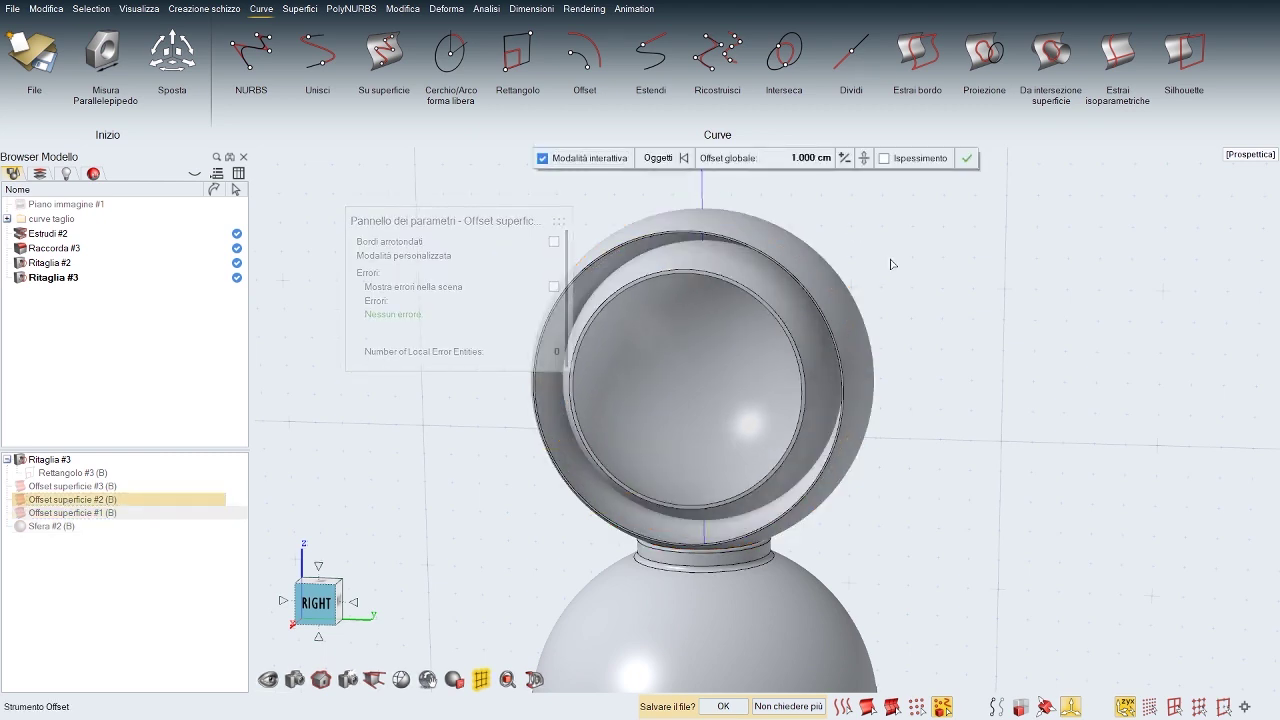
# Step: Set the global offset of Offset superficie #2 in the inner shell's construction history to 1.5 cm
pyautogui.moveTo(817, 350); pyautogui.dragTo(892, 338, button='middle')
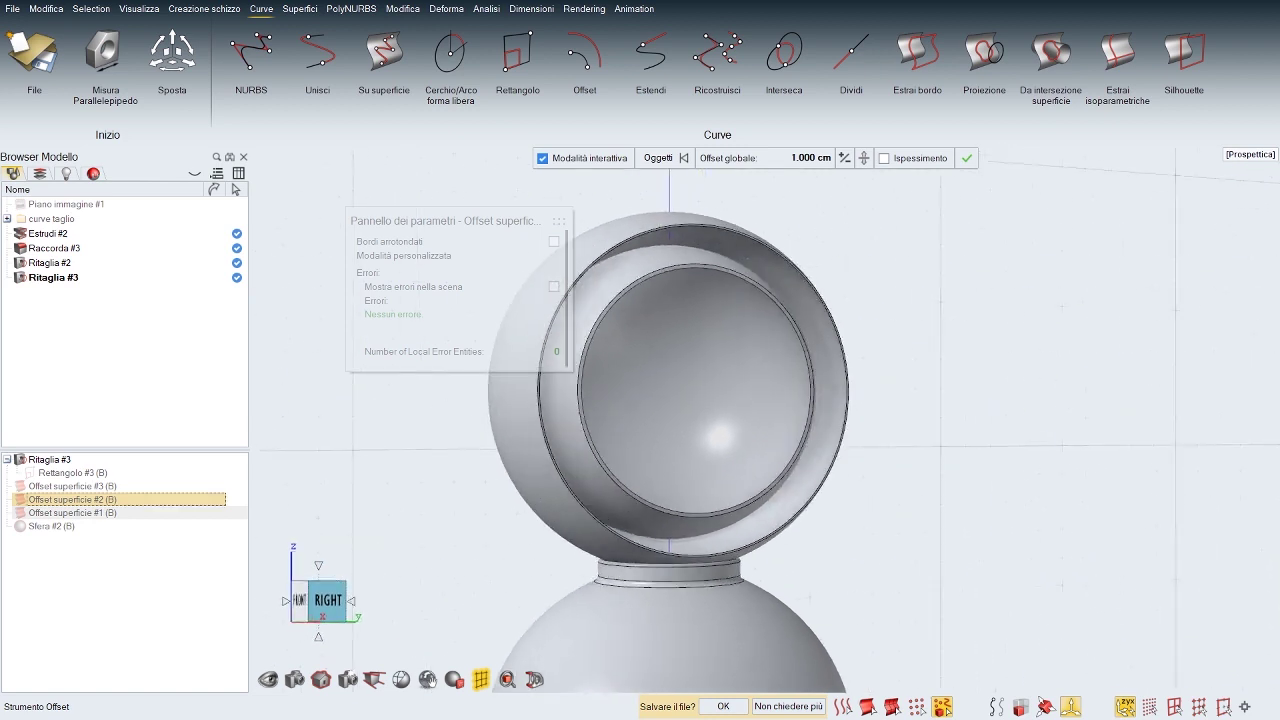
pyautogui.click(809, 160)
pyautogui.write('1')
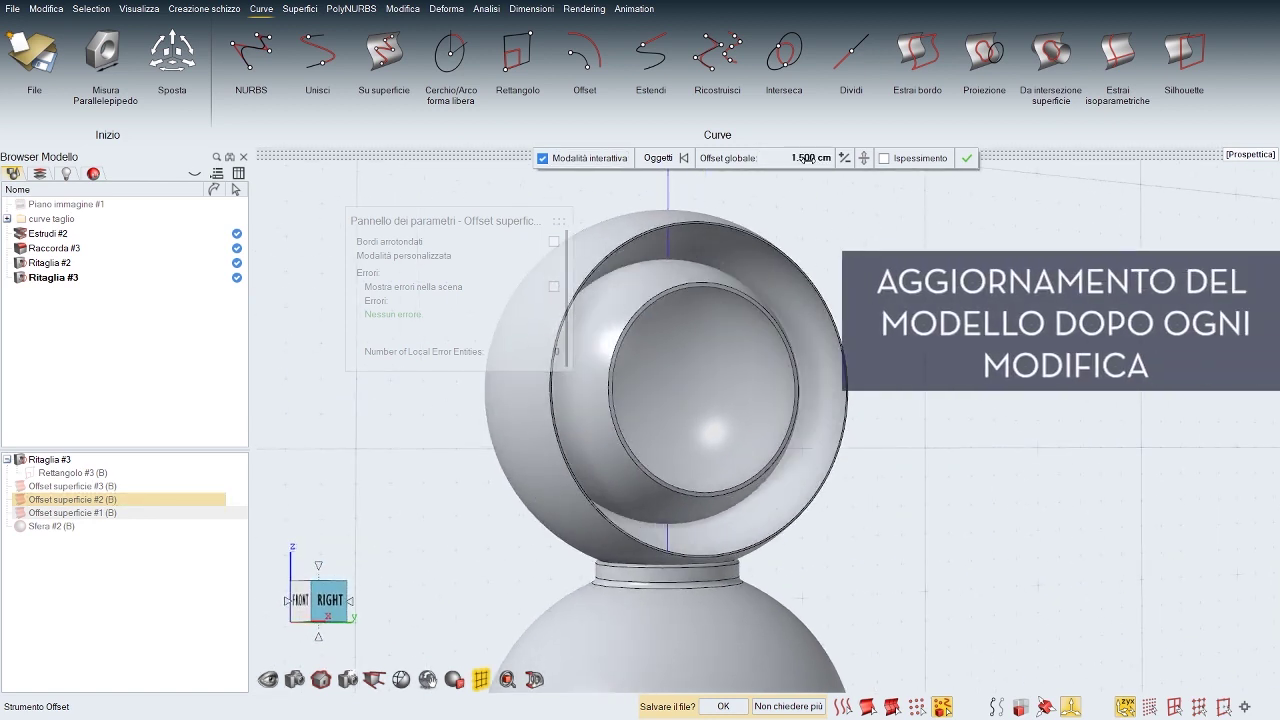
pyautogui.moveTo(819, 302); pyautogui.dragTo(762, 358, button='middle')
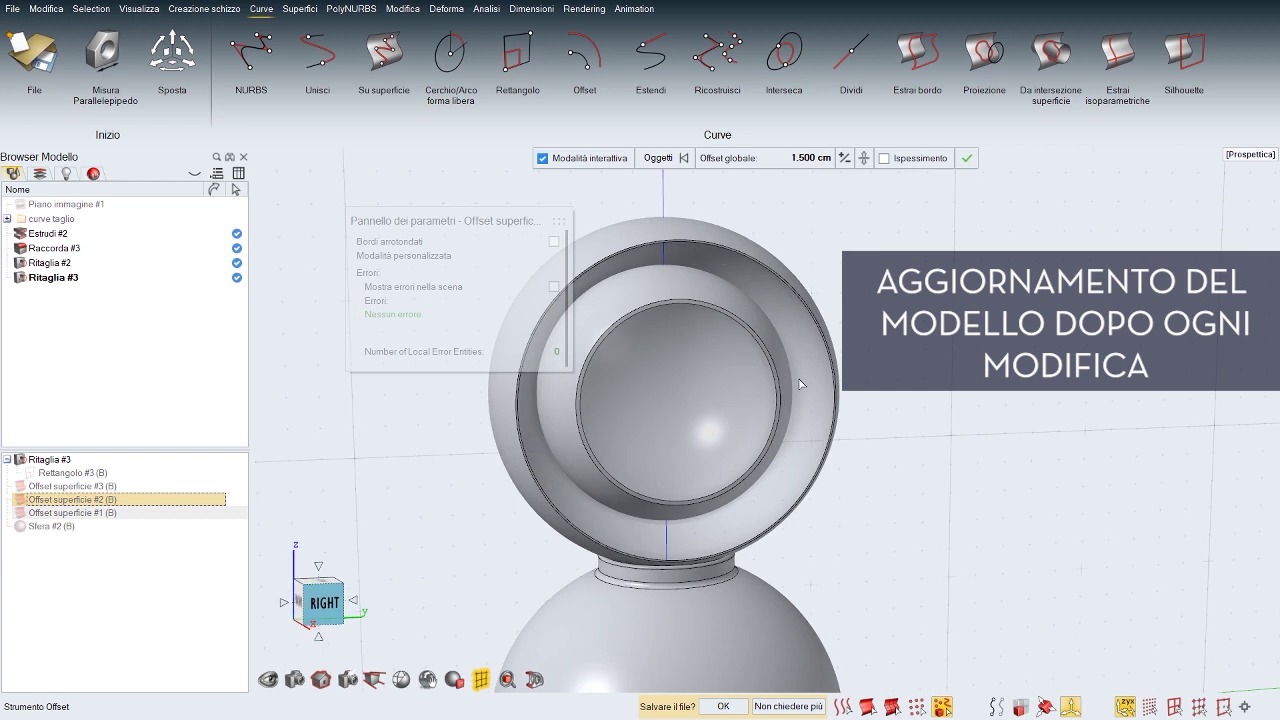
pyautogui.press('Escape')
# Step: Set the thickening offset of Offset superficie #3 in the inner shell's construction history to 0.5 cm
pyautogui.click(778, 375)
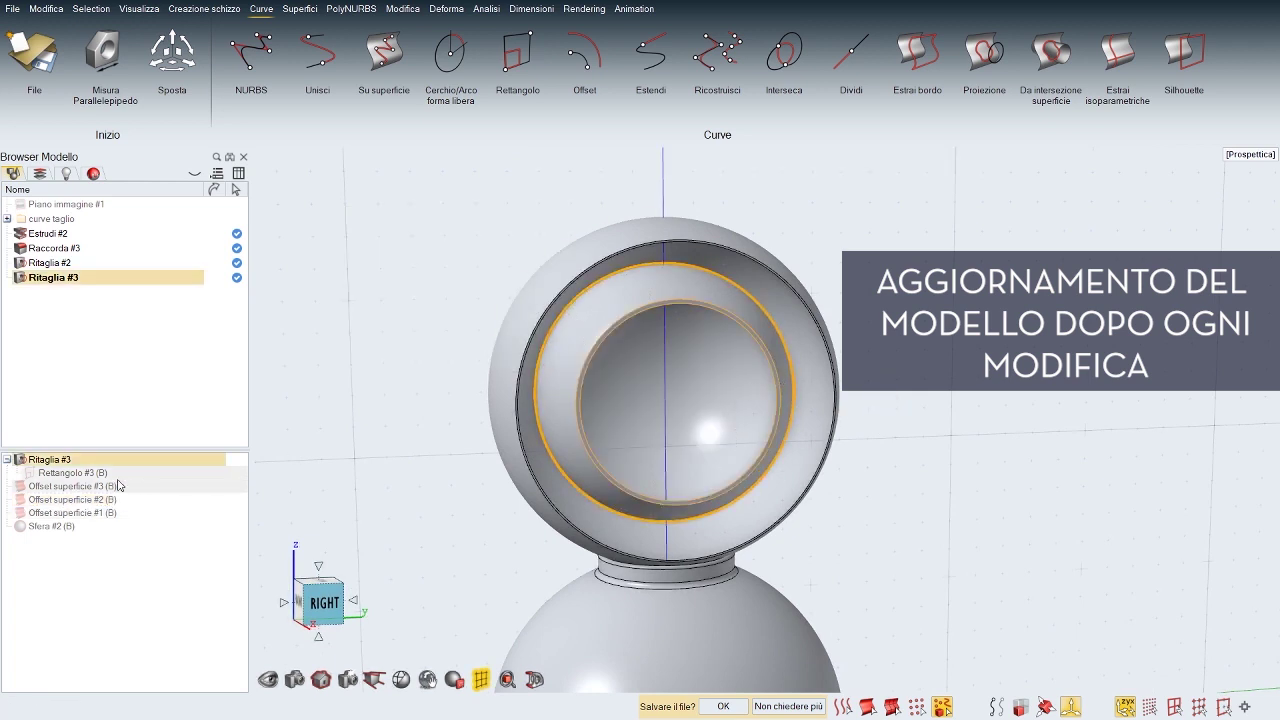
pyautogui.doubleClick(80, 486)
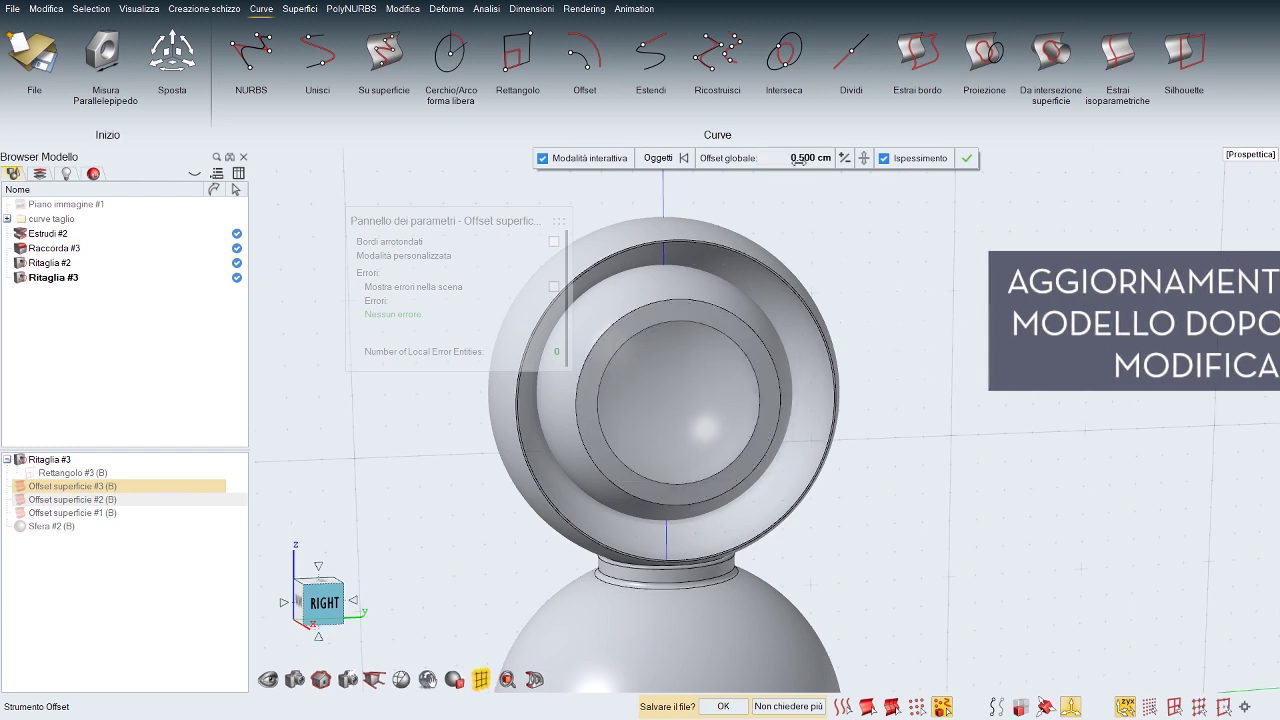
pyautogui.moveTo(780, 330); pyautogui.dragTo(930, 305, button='middle')
pyautogui.moveTo(840, 330); pyautogui.dragTo(765, 350, button='middle')
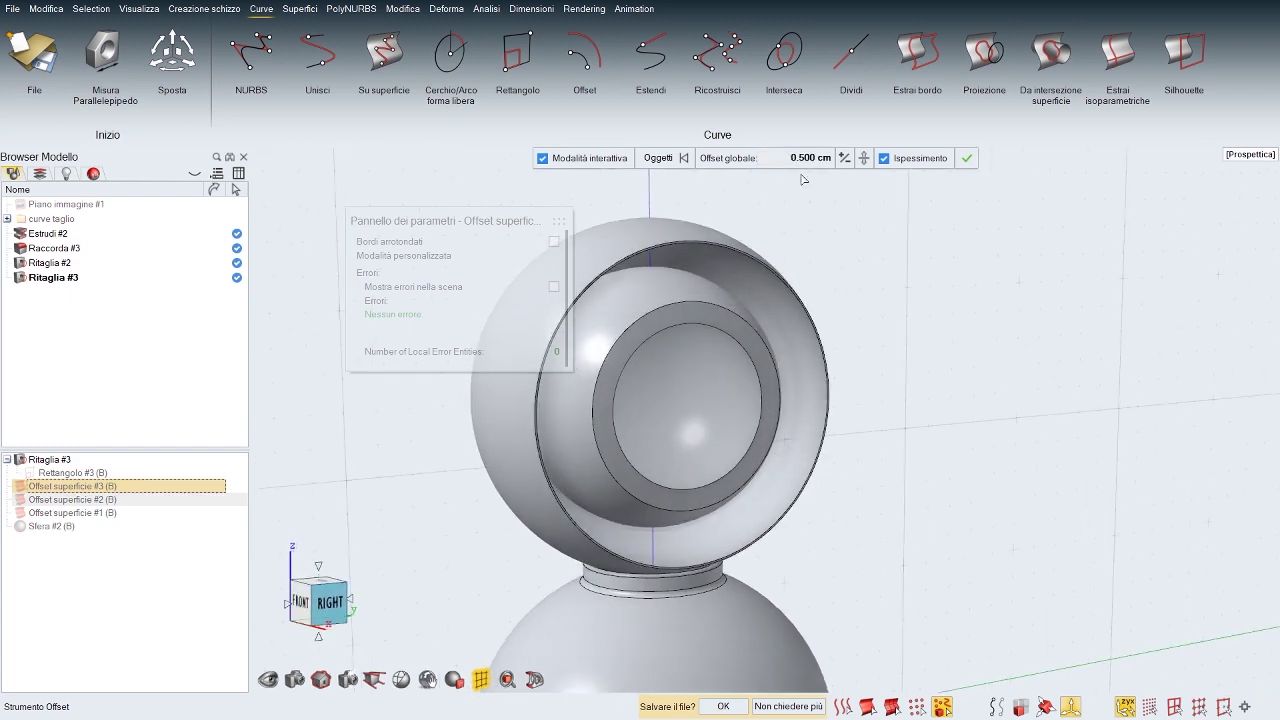
# Step: Set the thickening offset of Offset superficie #3 to 0.1 cm and finish editing it
pyautogui.click(808, 160)
pyautogui.write('1')
pyautogui.press('Return')
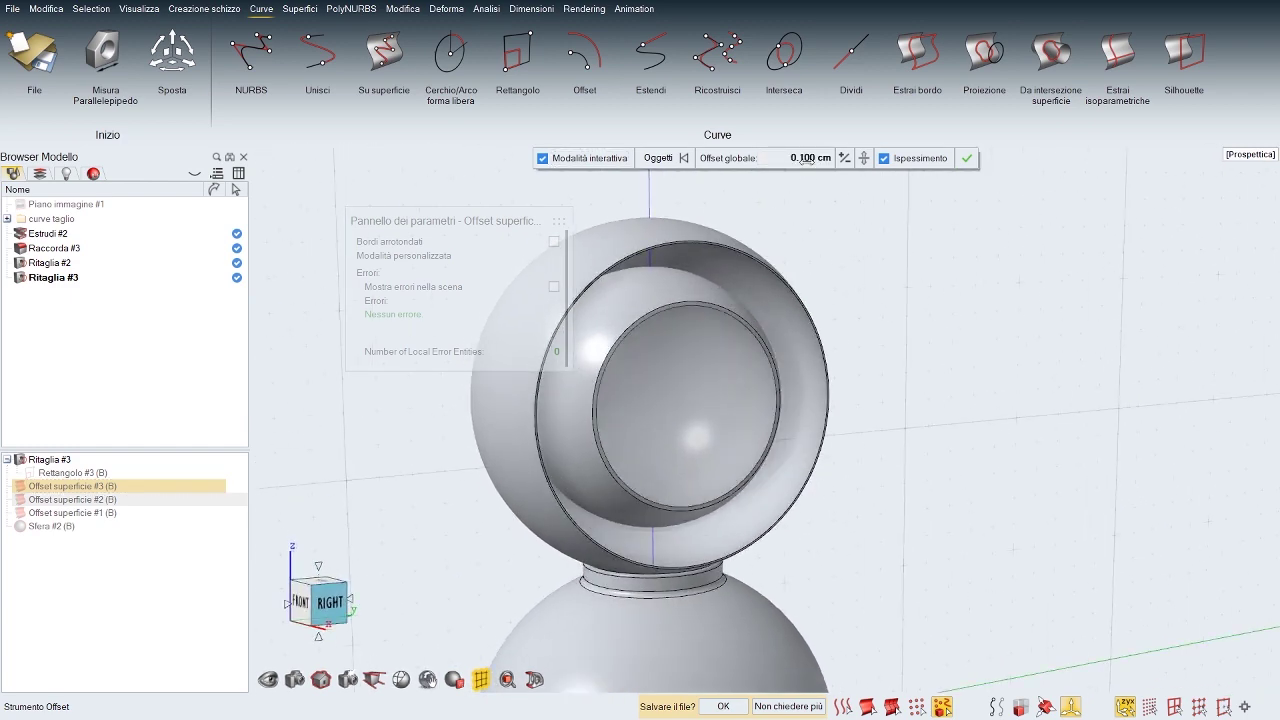
pyautogui.rightClick(893, 272)
pyautogui.click(852, 246)
# Step: Set the global offset of Offset superficie #2 in the inner shell's construction history to 0.5 cm
pyautogui.click(640, 323)
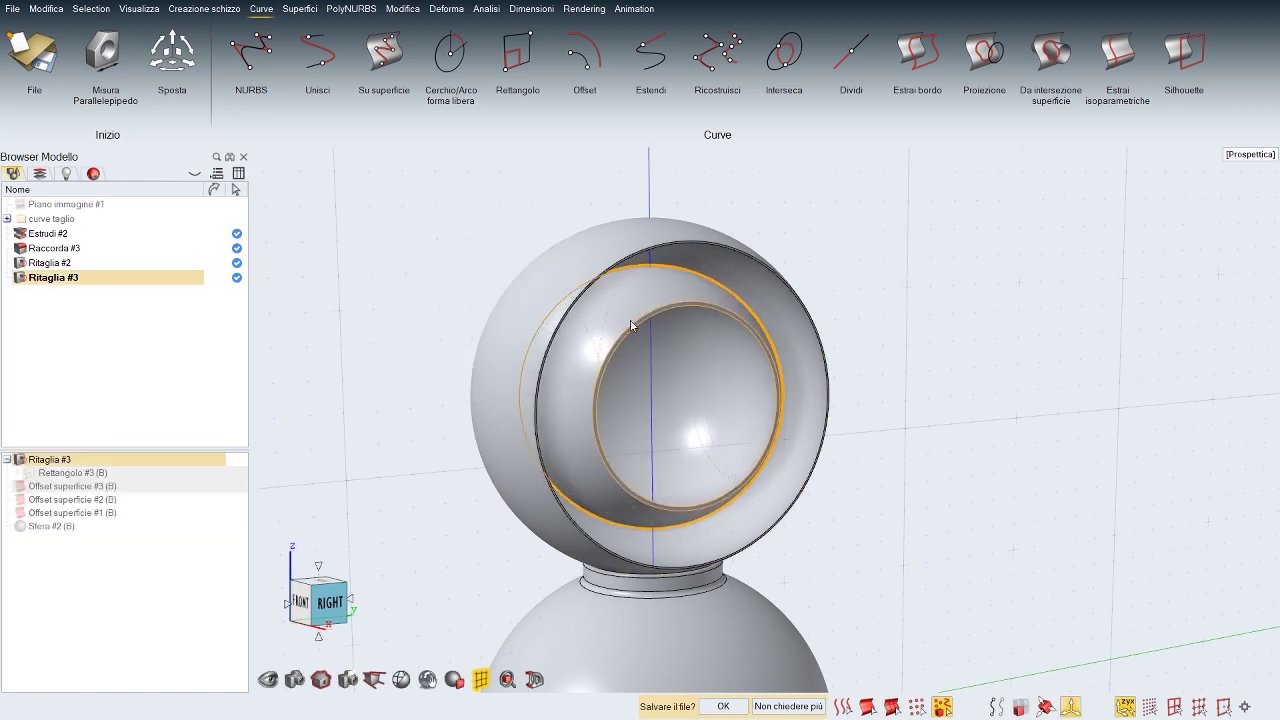
pyautogui.doubleClick(80, 503)
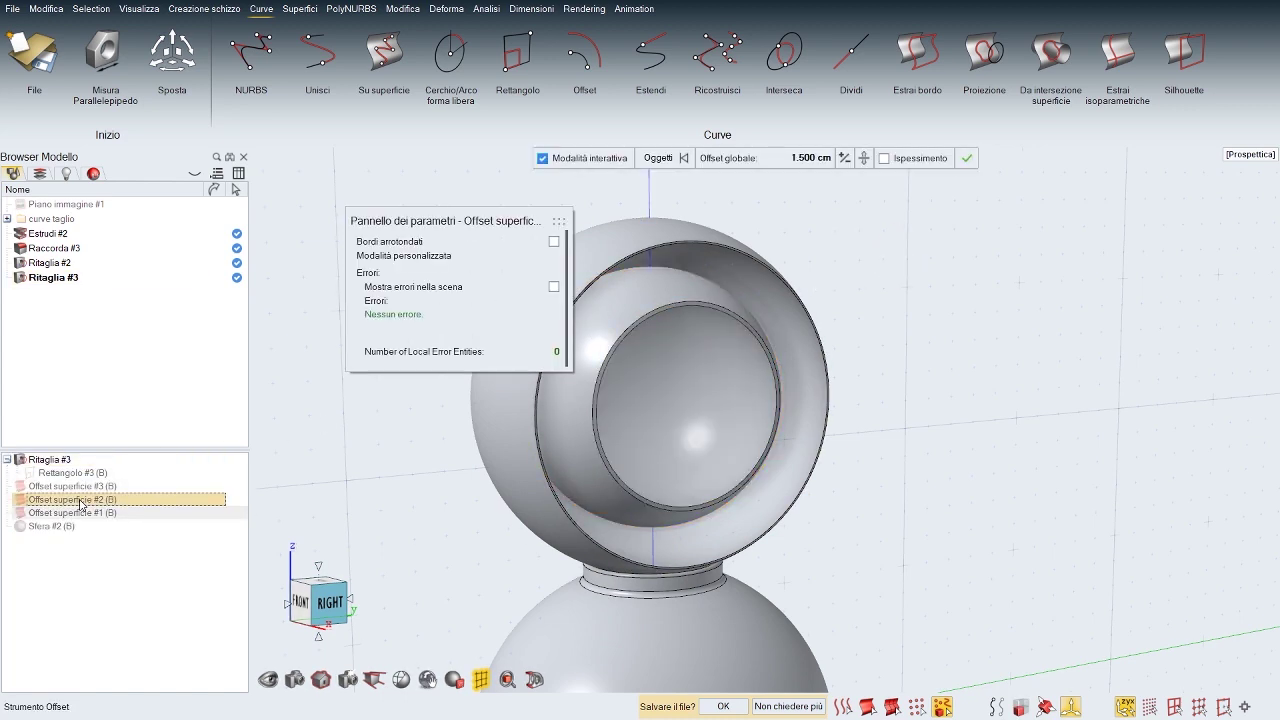
pyautogui.click(807, 158)
pyautogui.press('BackSpace')
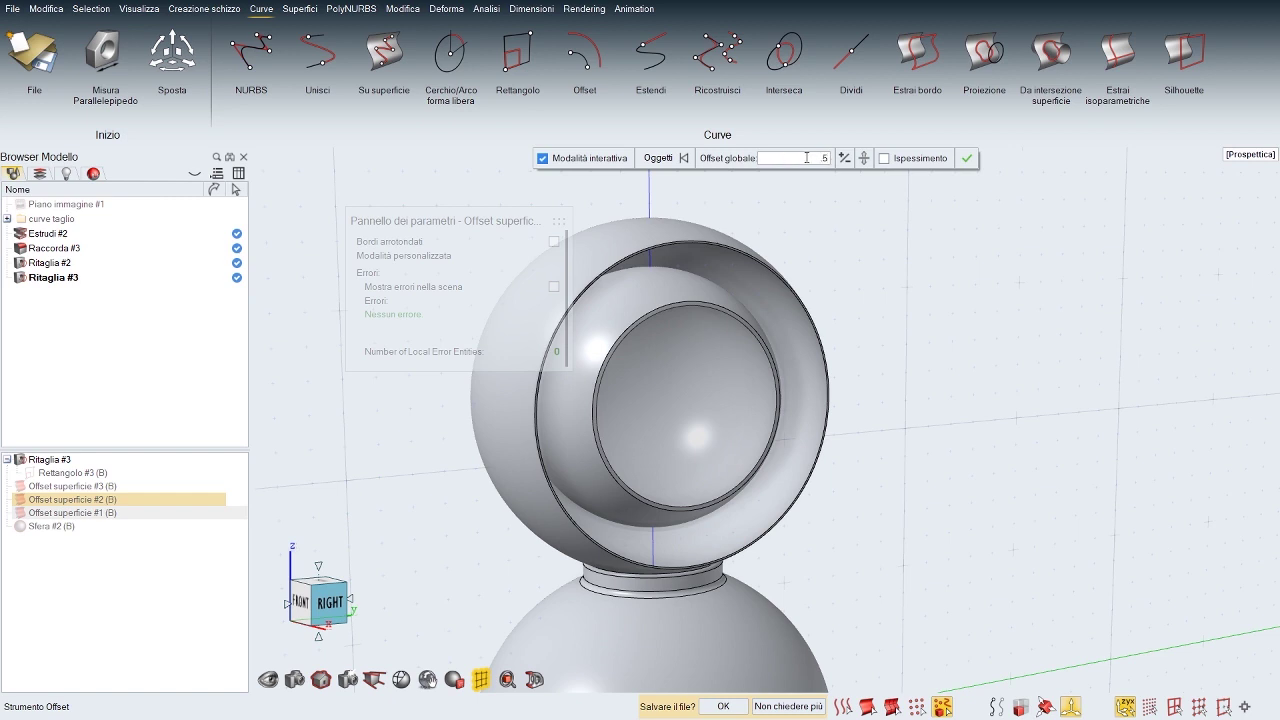
pyautogui.write('.5')
pyautogui.press('Return')
pyautogui.moveTo(951, 324); pyautogui.dragTo(883, 300, button='right')
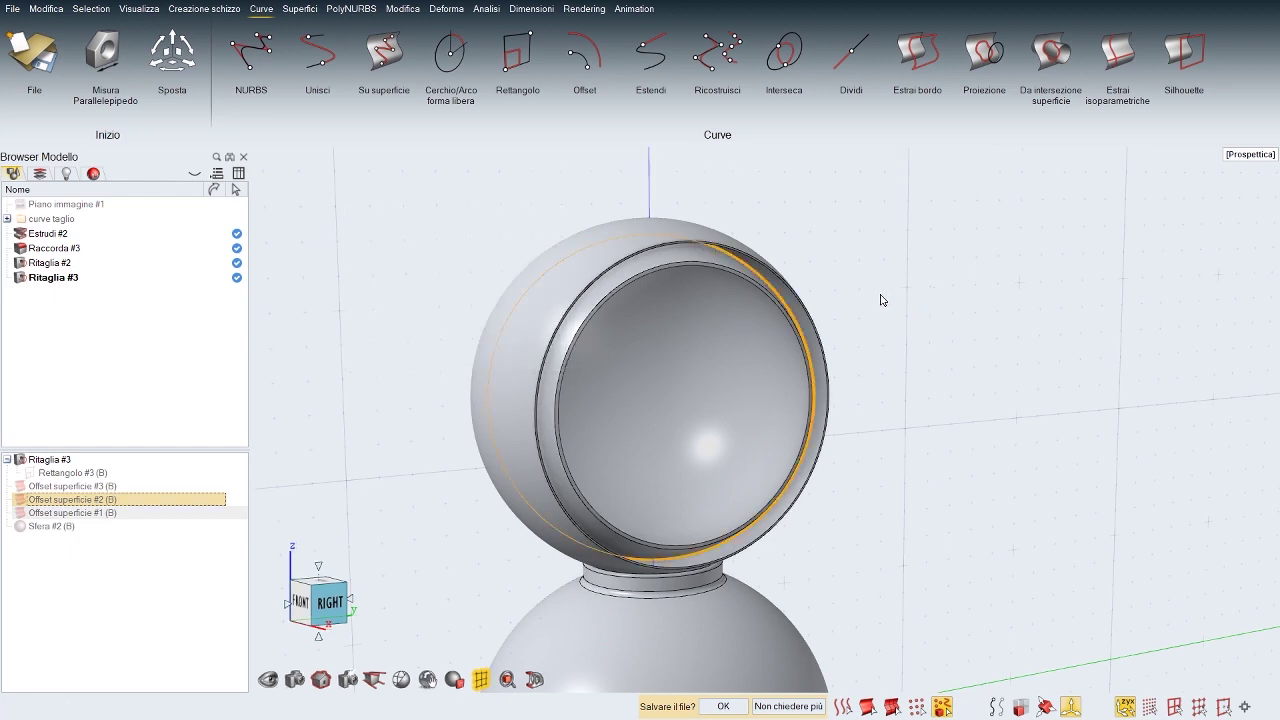
pyautogui.click(883, 300)
# Step: Draw a circle of 5.5 cm diameter centred on the underside of the lamp's base
pyautogui.moveTo(933, 313); pyautogui.dragTo(962, 315, button='middle')
pyautogui.scroll(-5, 765, 420)
pyautogui.moveTo(765, 420); pyautogui.dragTo(745, 440, button='middle')
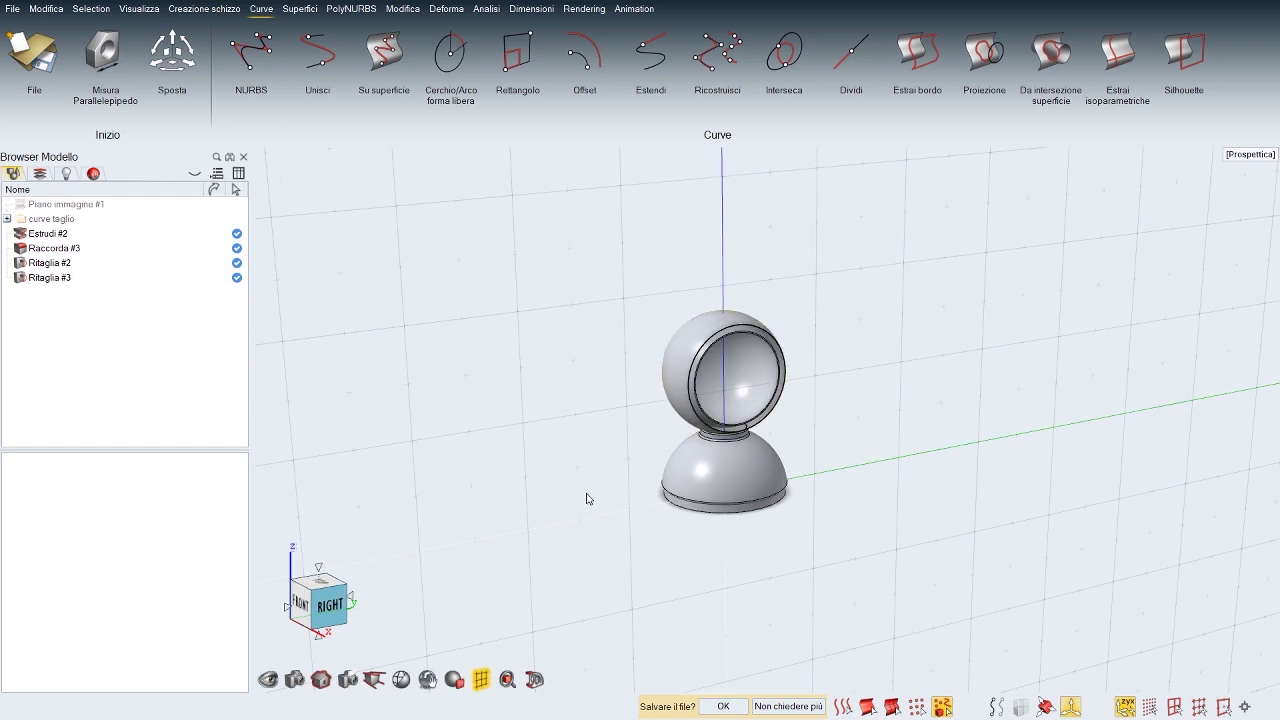
pyautogui.moveTo(587, 499); pyautogui.dragTo(612, 320, button='middle')
pyautogui.scroll(5, 755, 544)
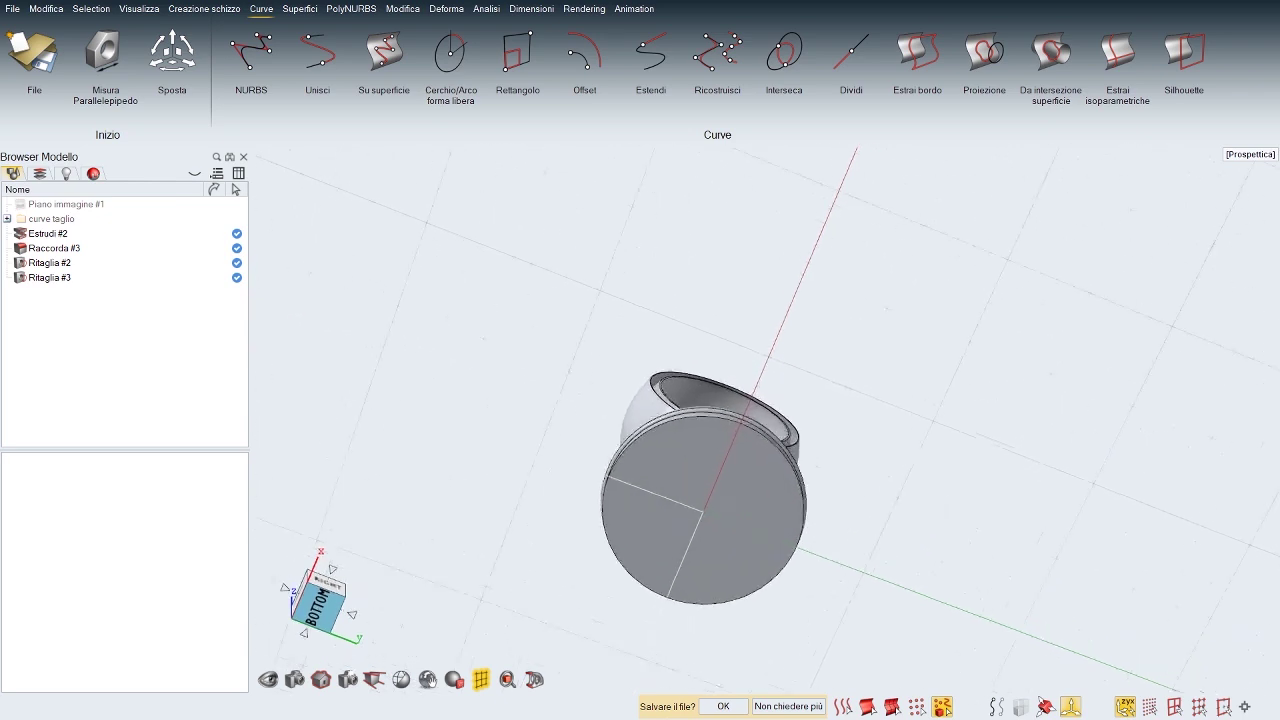
pyautogui.click(456, 58)
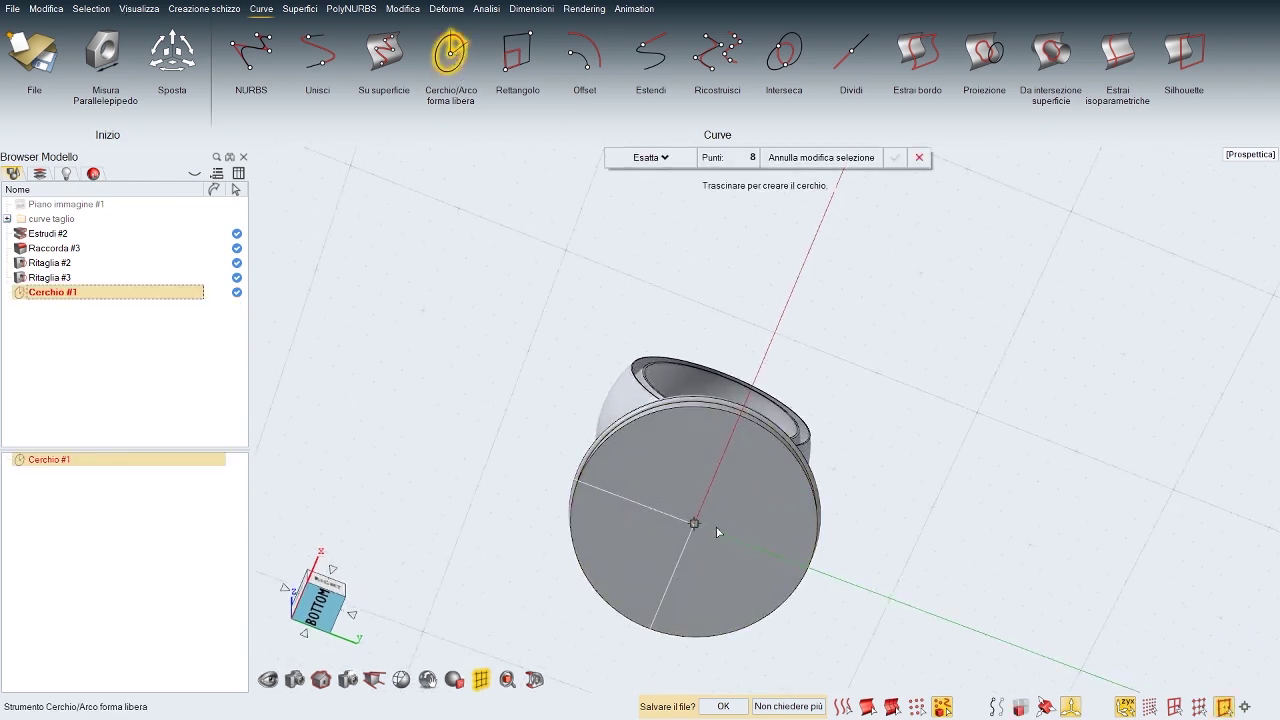
pyautogui.moveTo(716, 527); pyautogui.dragTo(744, 523)
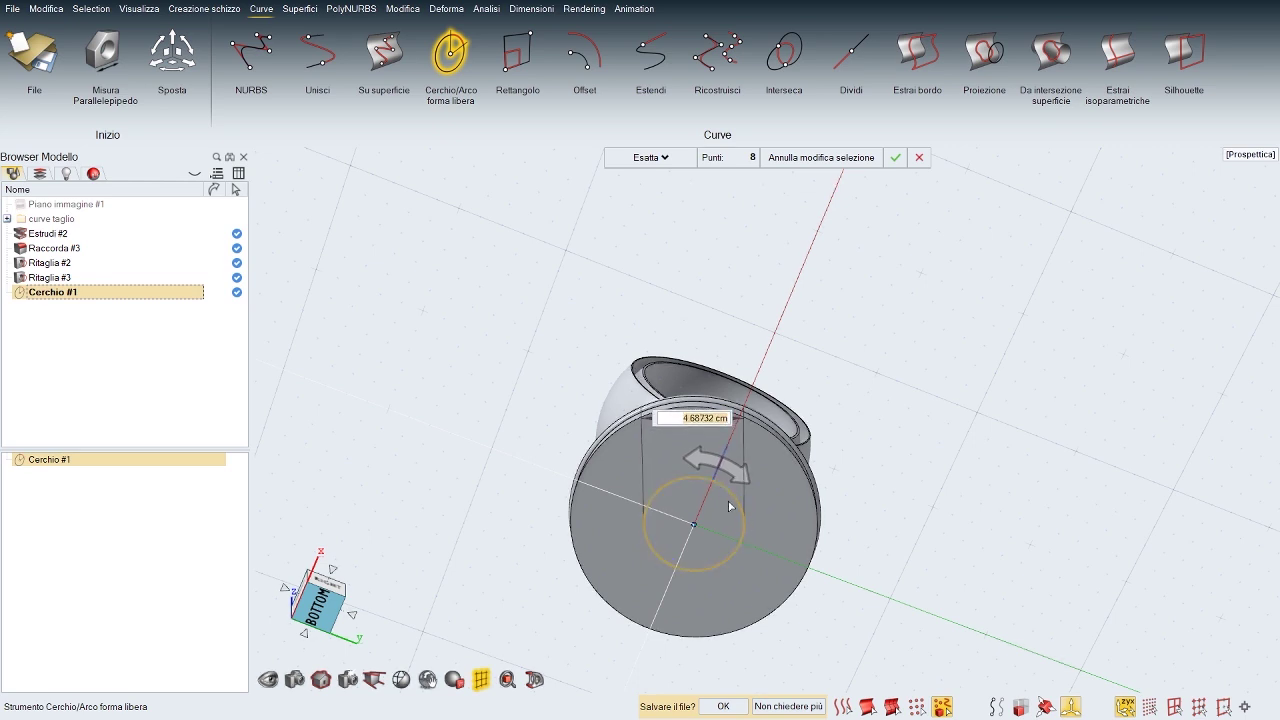
pyautogui.write('5.5')
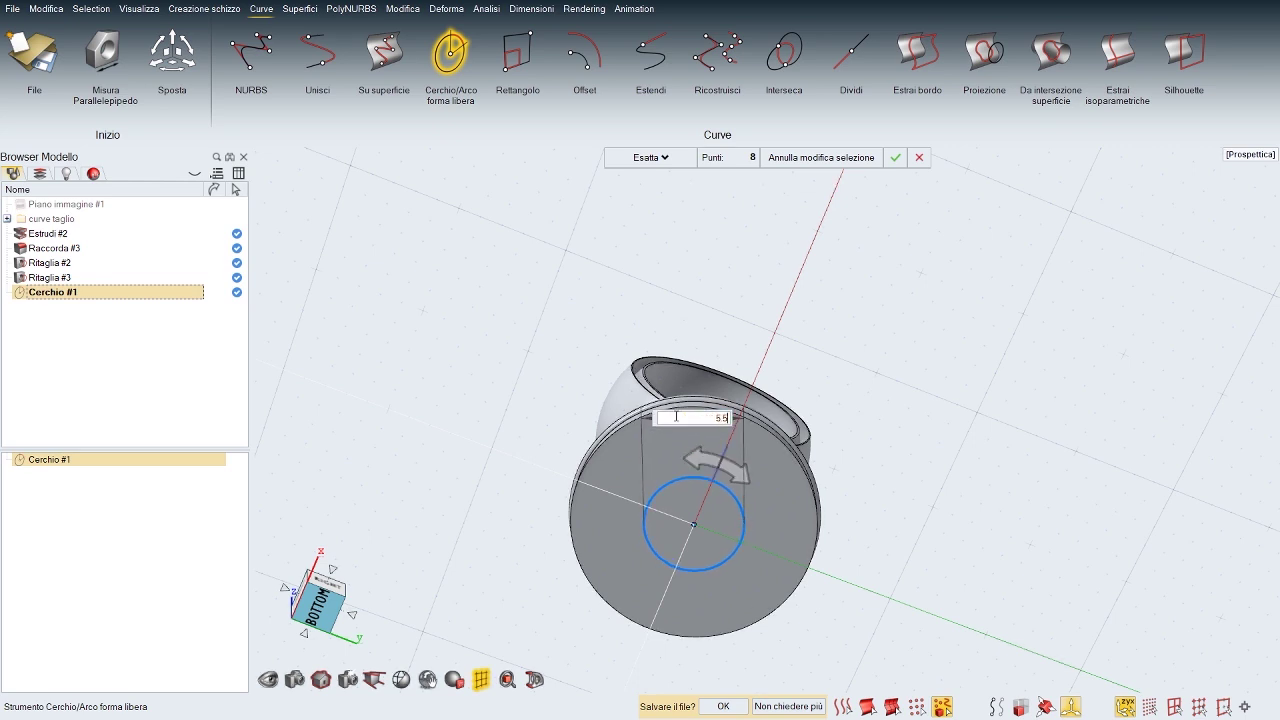
pyautogui.press('Return')
pyautogui.rightClick(894, 386)
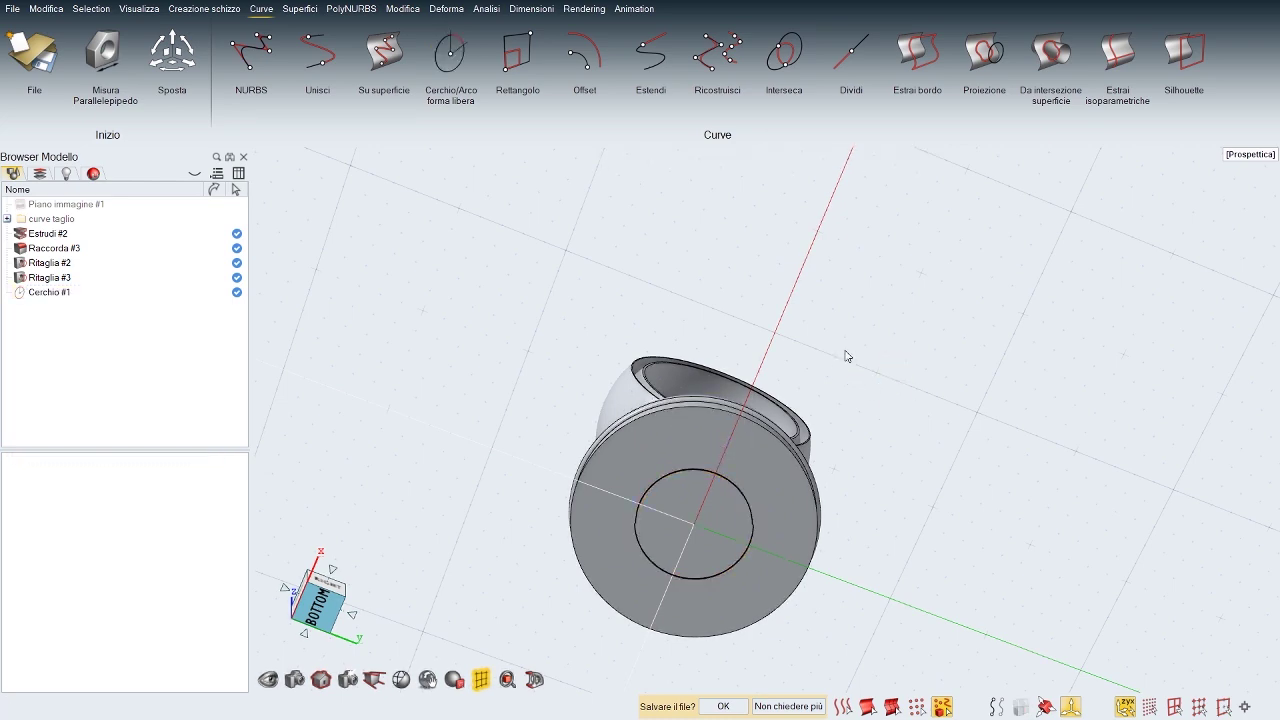
# Step: Restore Offset superficie #2 from the inner shell's construction history as a visible object in the scene
pyautogui.moveTo(862, 349); pyautogui.dragTo(808, 452, button='middle')
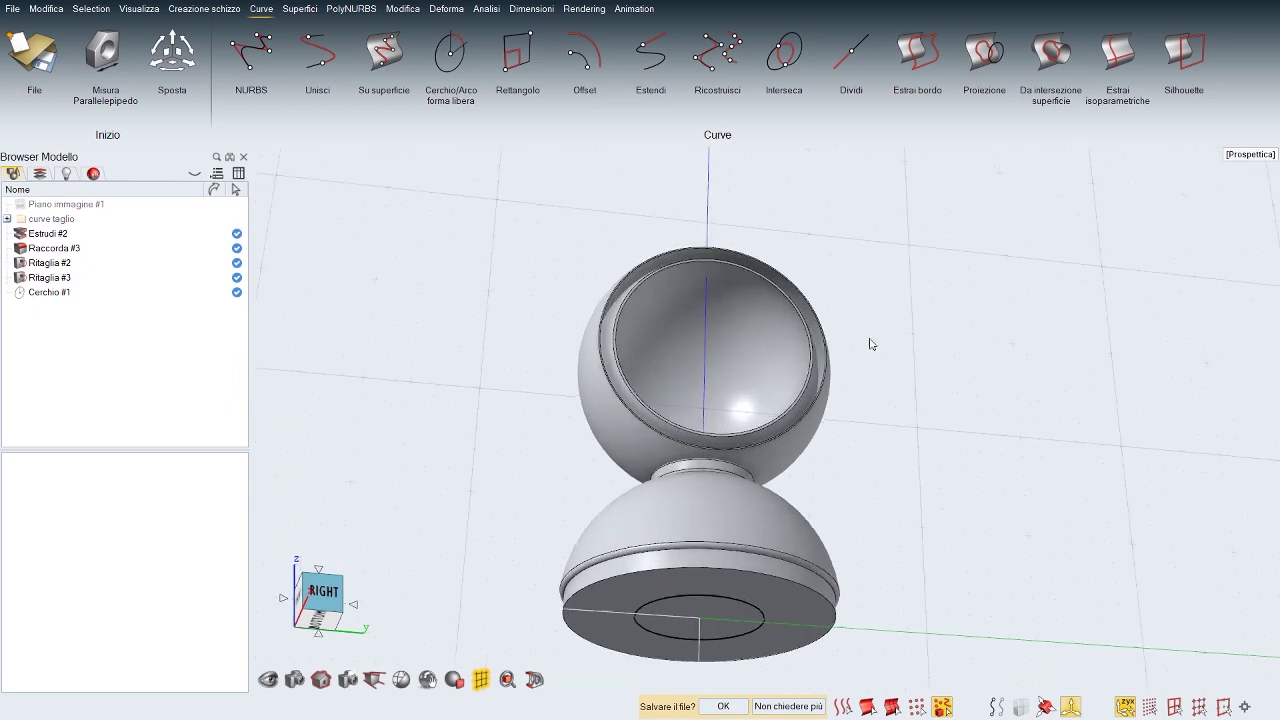
pyautogui.click(677, 342)
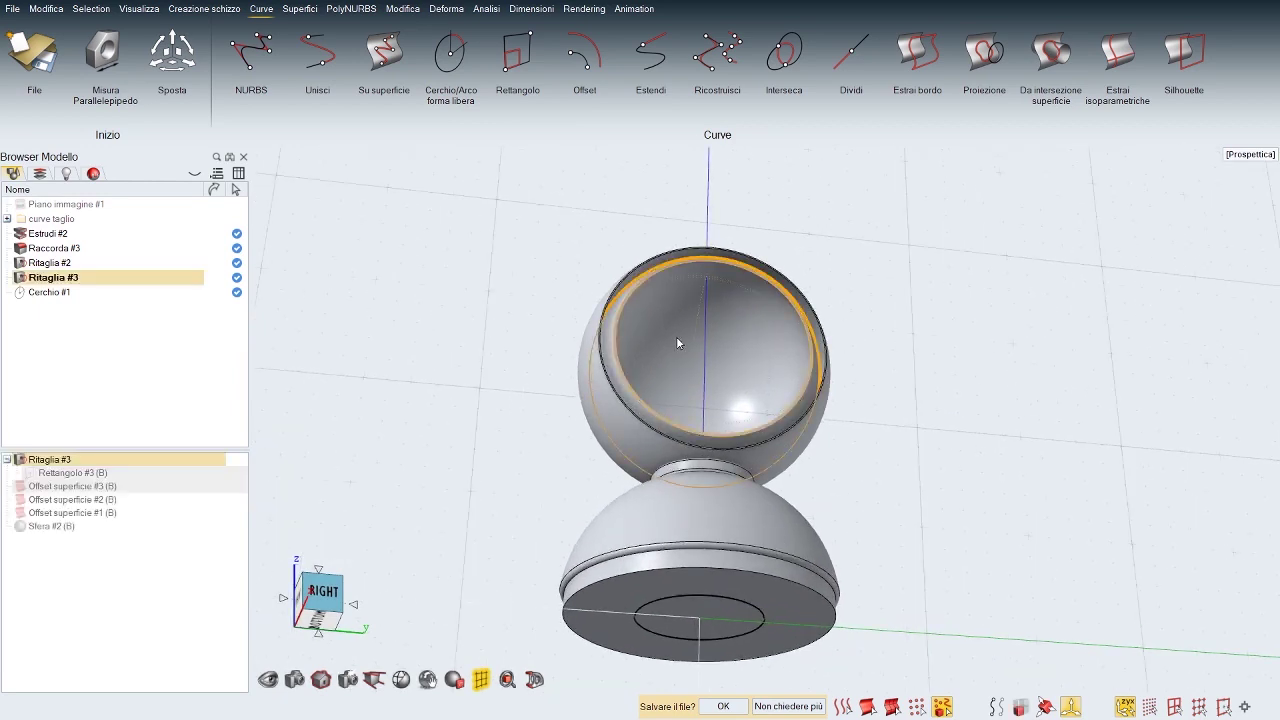
pyautogui.click(73, 513)
pyautogui.click(78, 499)
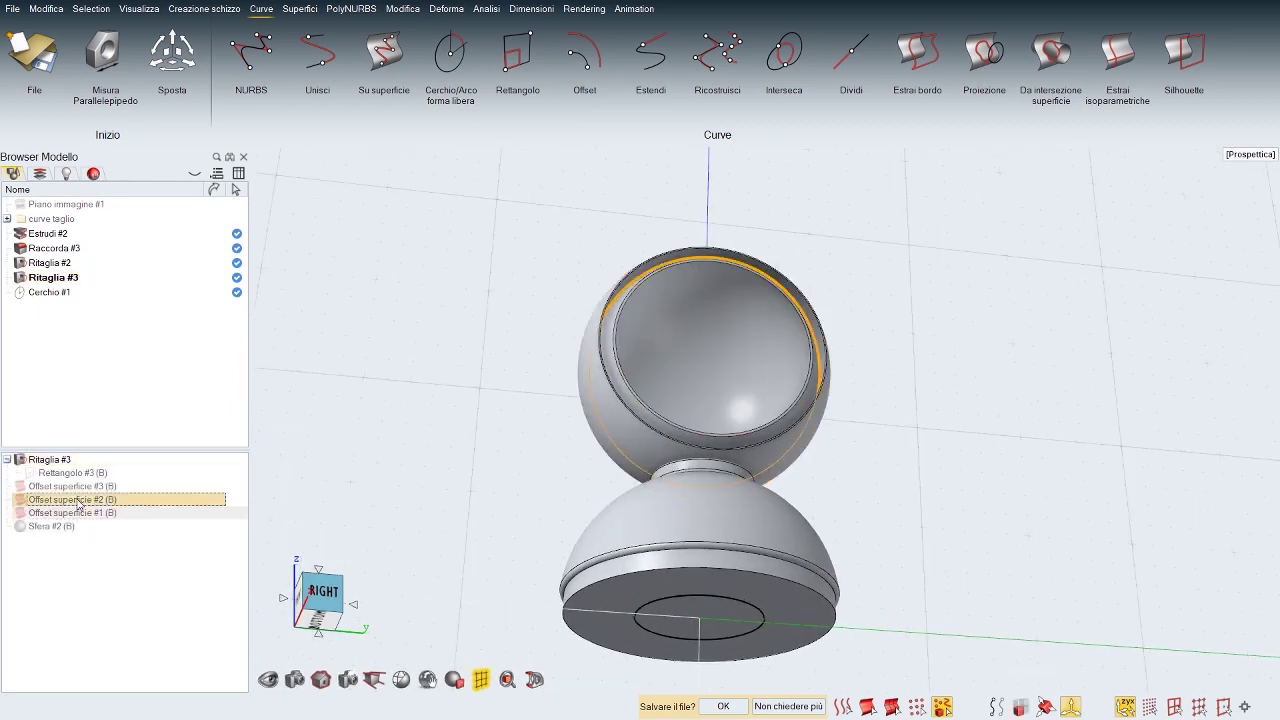
pyautogui.click(20, 503)
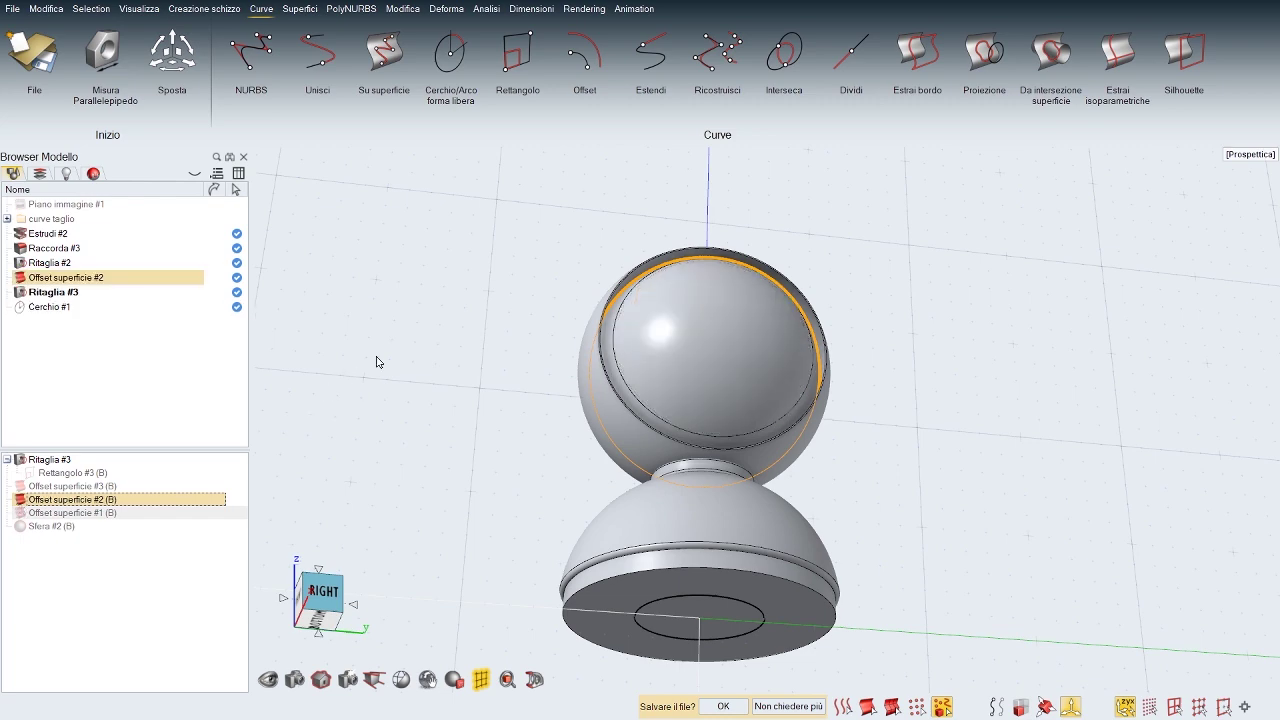
pyautogui.moveTo(377, 362); pyautogui.dragTo(452, 376, button='middle')
pyautogui.scroll(5, 452, 424)
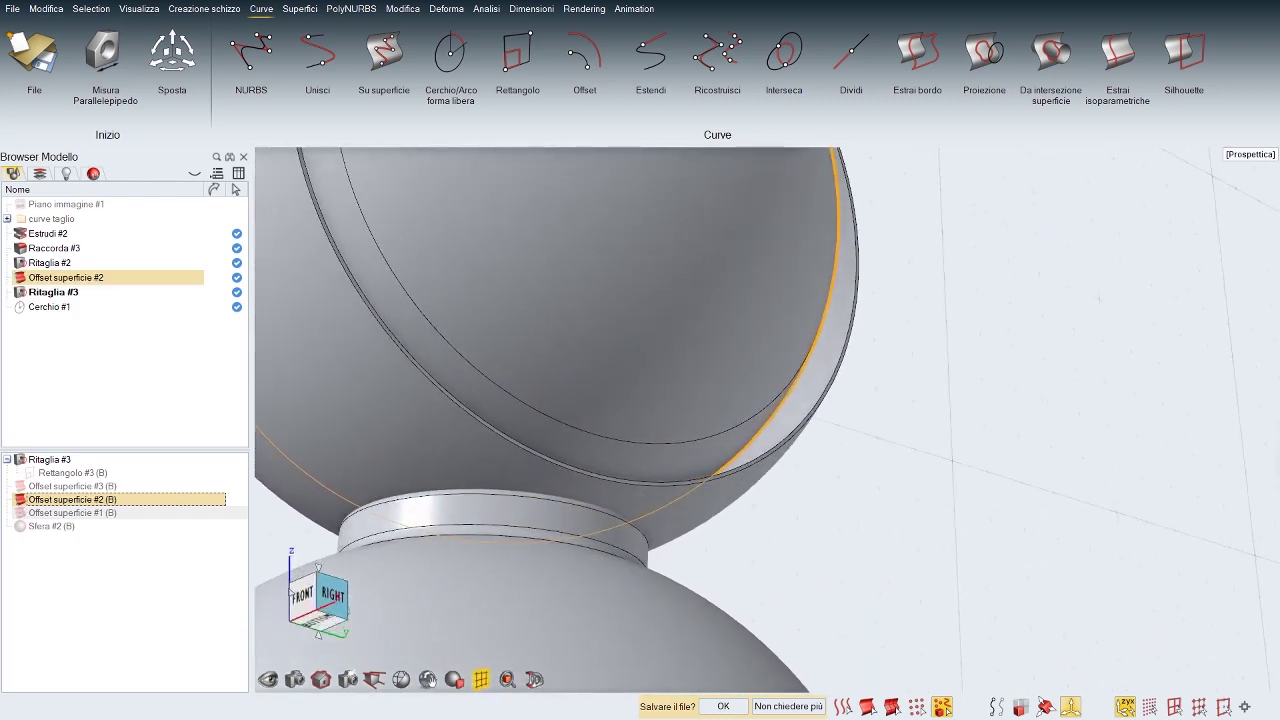
pyautogui.scroll(-6, 708, 390)
pyautogui.moveTo(708, 390); pyautogui.dragTo(717, 318, button='middle')
pyautogui.click(945, 380)
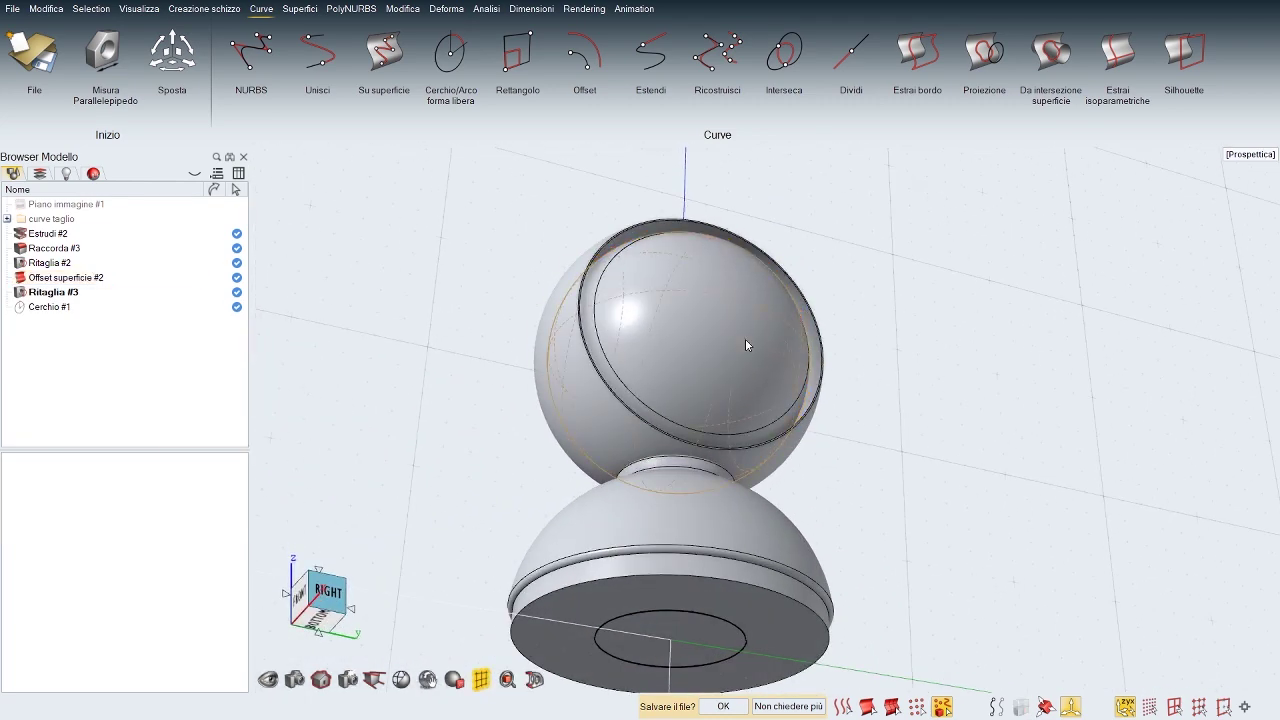
pyautogui.click(738, 335)
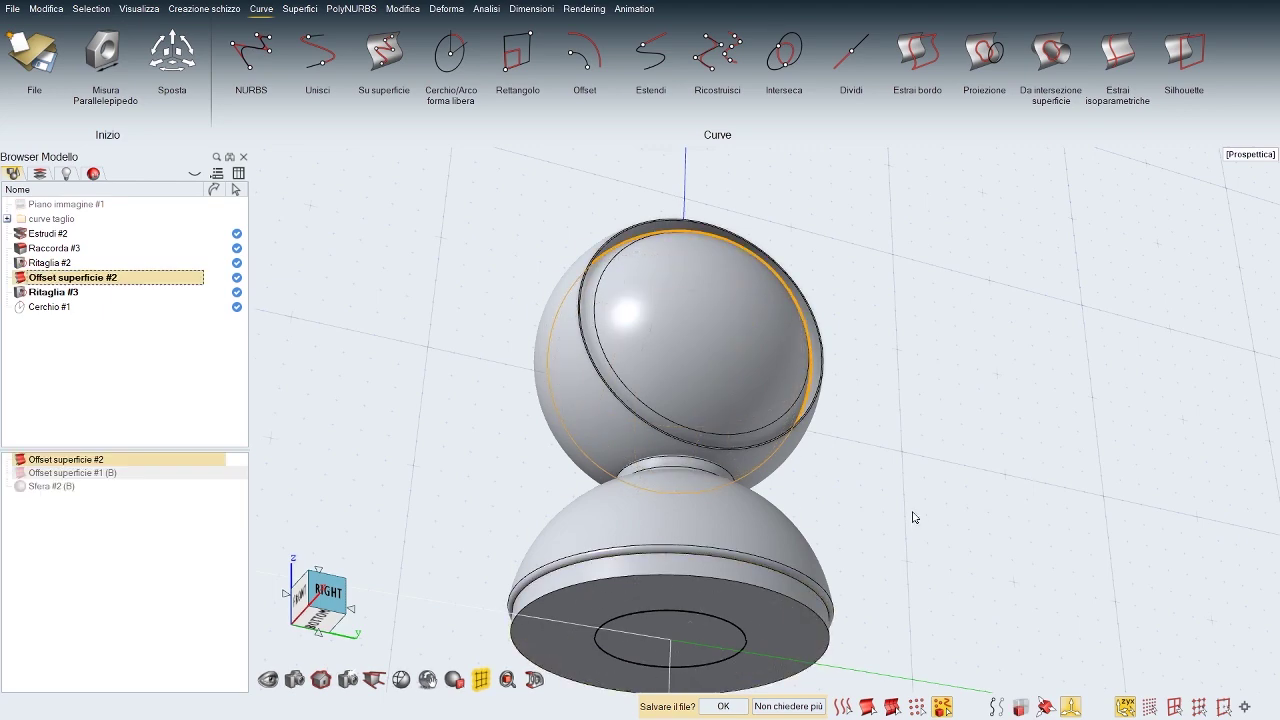
pyautogui.moveTo(922, 443); pyautogui.dragTo(966, 541, button='middle')
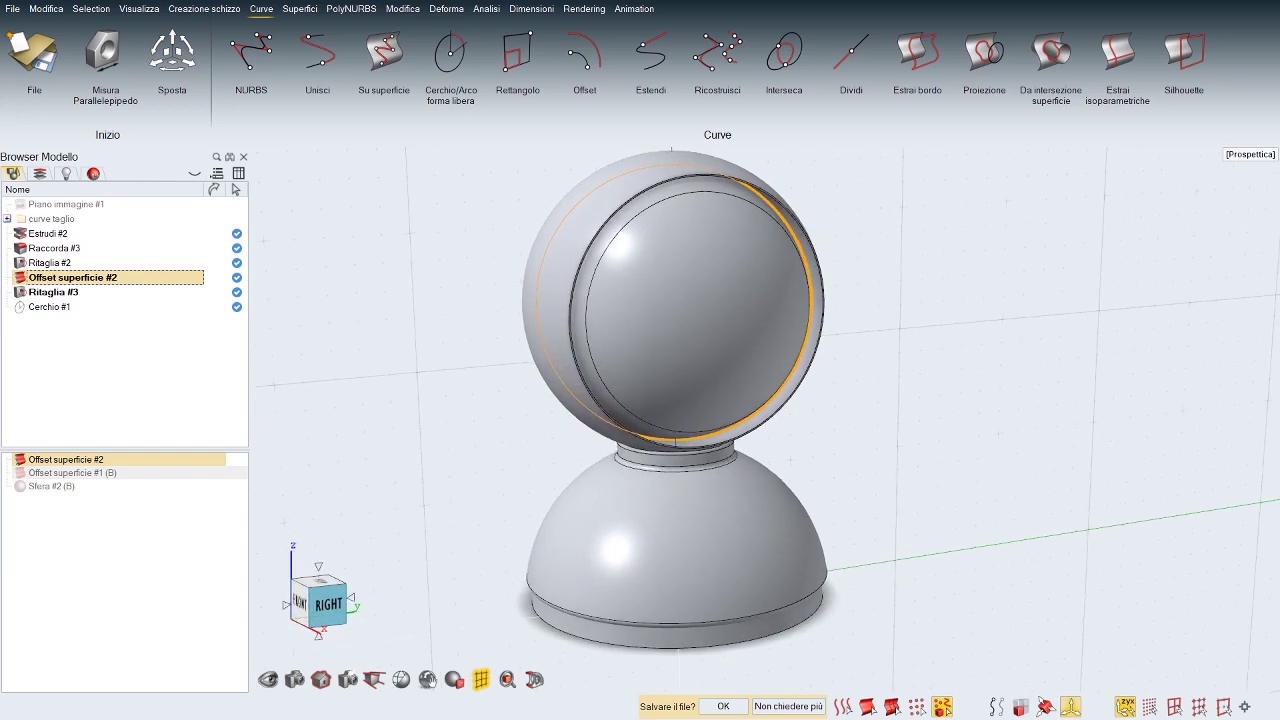
# Step: Restore Offset superficie #1 from the outer head's construction history as a visible object in the scene
pyautogui.click(793, 411)
pyautogui.click(788, 394)
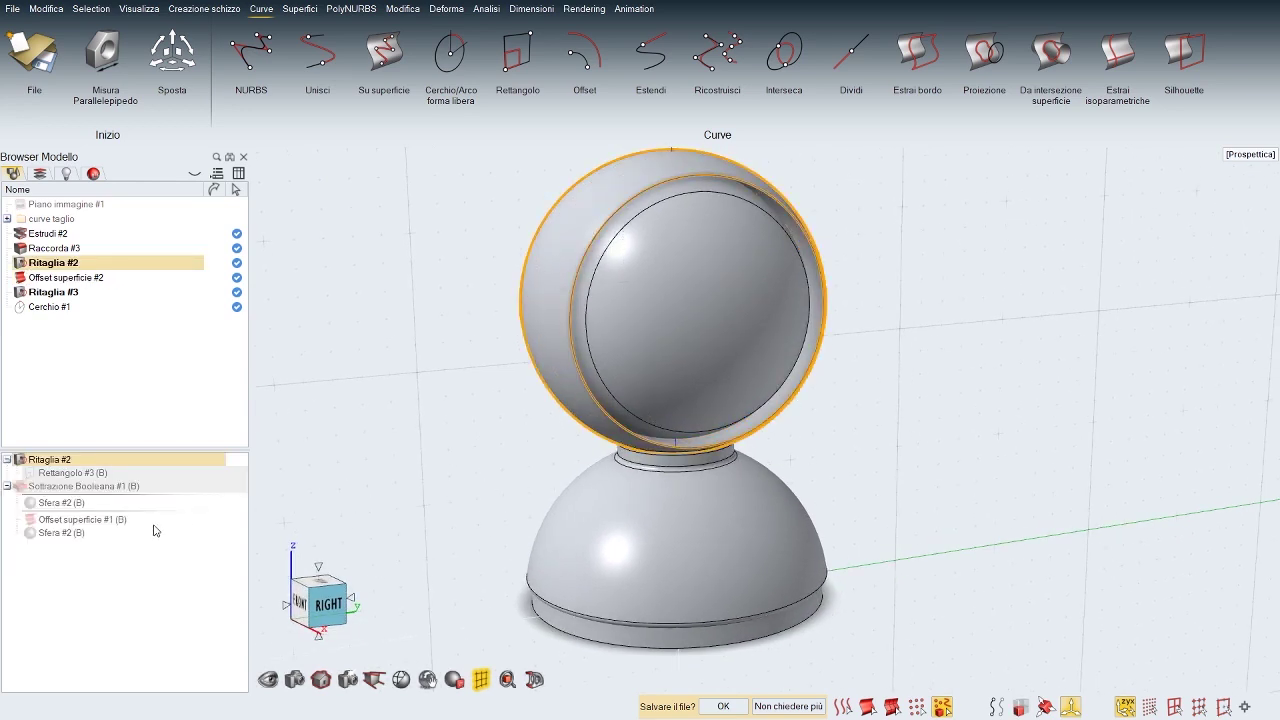
pyautogui.click(82, 520)
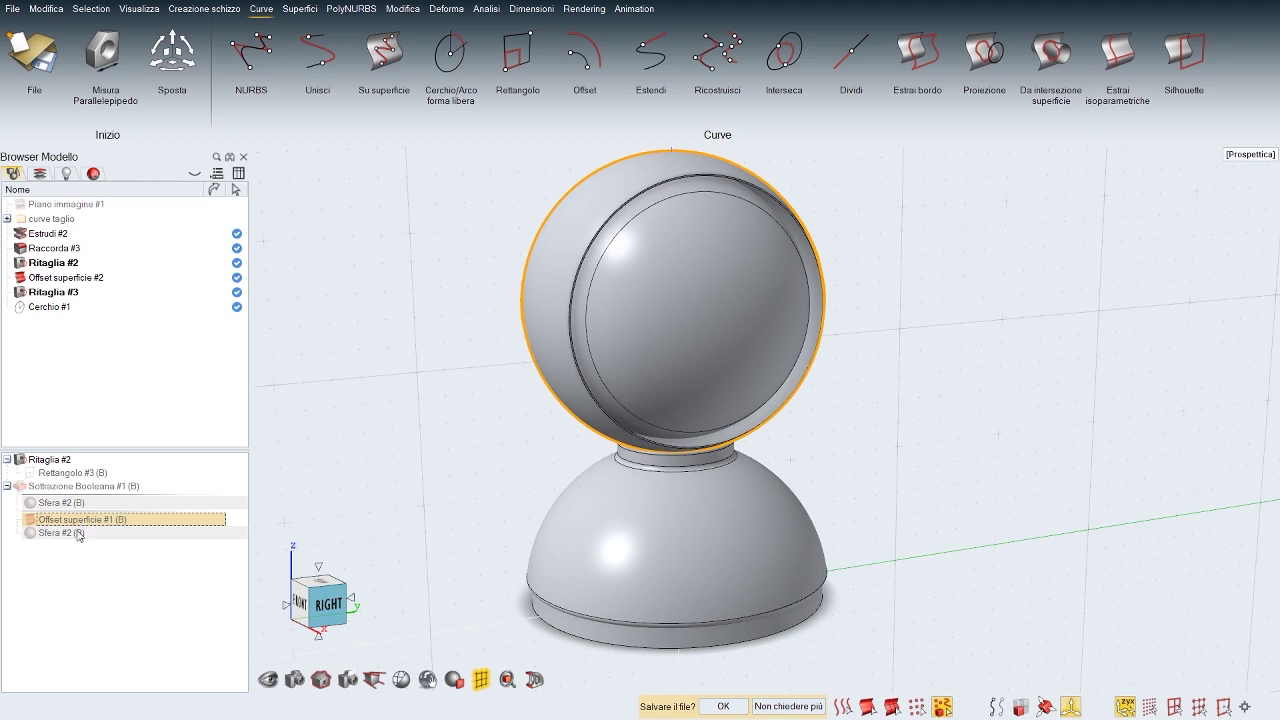
pyautogui.click(78, 533)
pyautogui.click(62, 520)
pyautogui.click(31, 523)
pyautogui.click(477, 432)
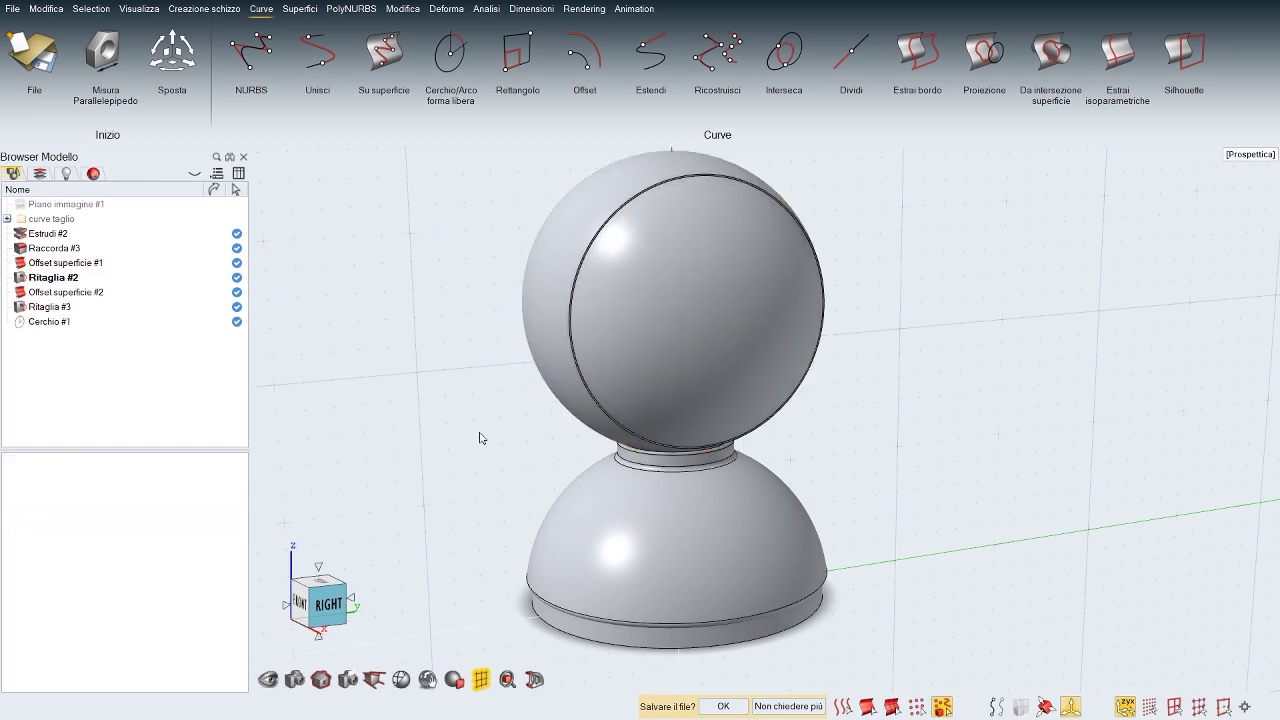
# Step: Isolate the restored Offset superficie #1 sphere together with the circle under the base
pyautogui.click(729, 363)
pyautogui.moveTo(729, 363); pyautogui.dragTo(729, 596, button='middle')
pyautogui.keyDown('ctrl'); pyautogui.click(728, 596); pyautogui.keyUp('ctrl')
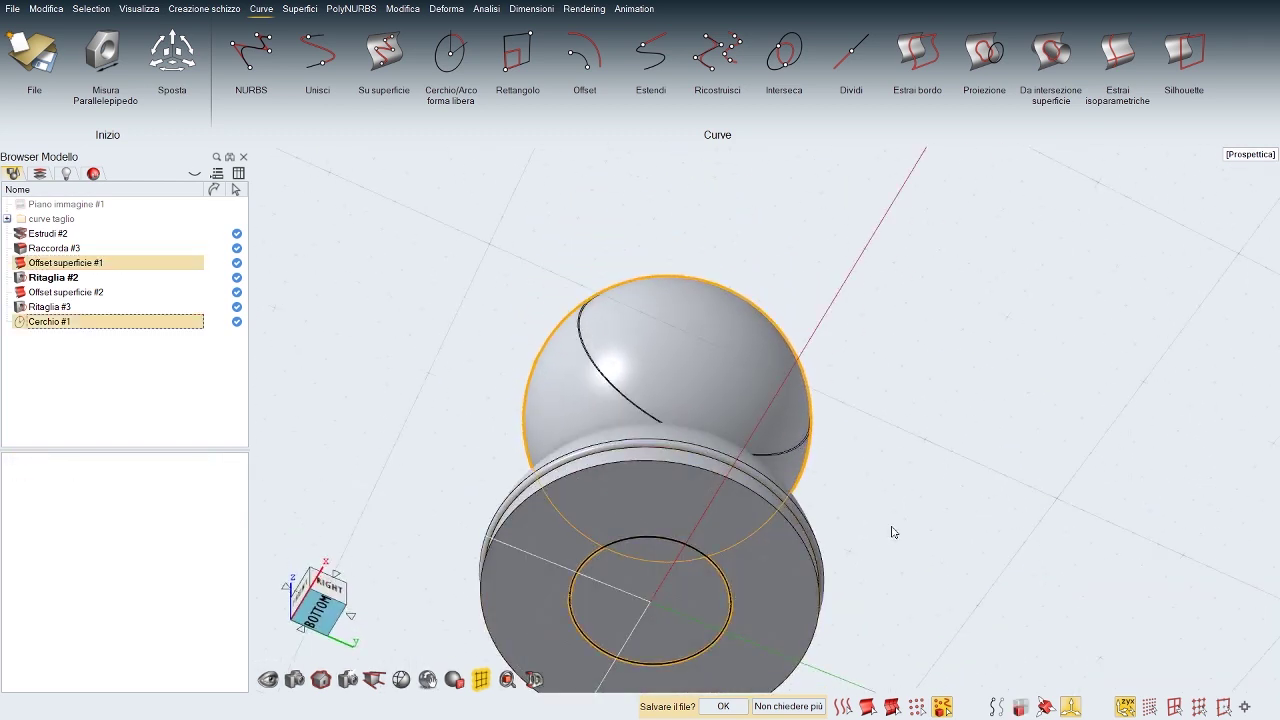
pyautogui.press('i')
pyautogui.moveTo(895, 531); pyautogui.dragTo(902, 503, button='middle')
# Step: Trim the isolated sphere with the circle, removing the outer part and keeping the cylindrical core
pyautogui.press('space')
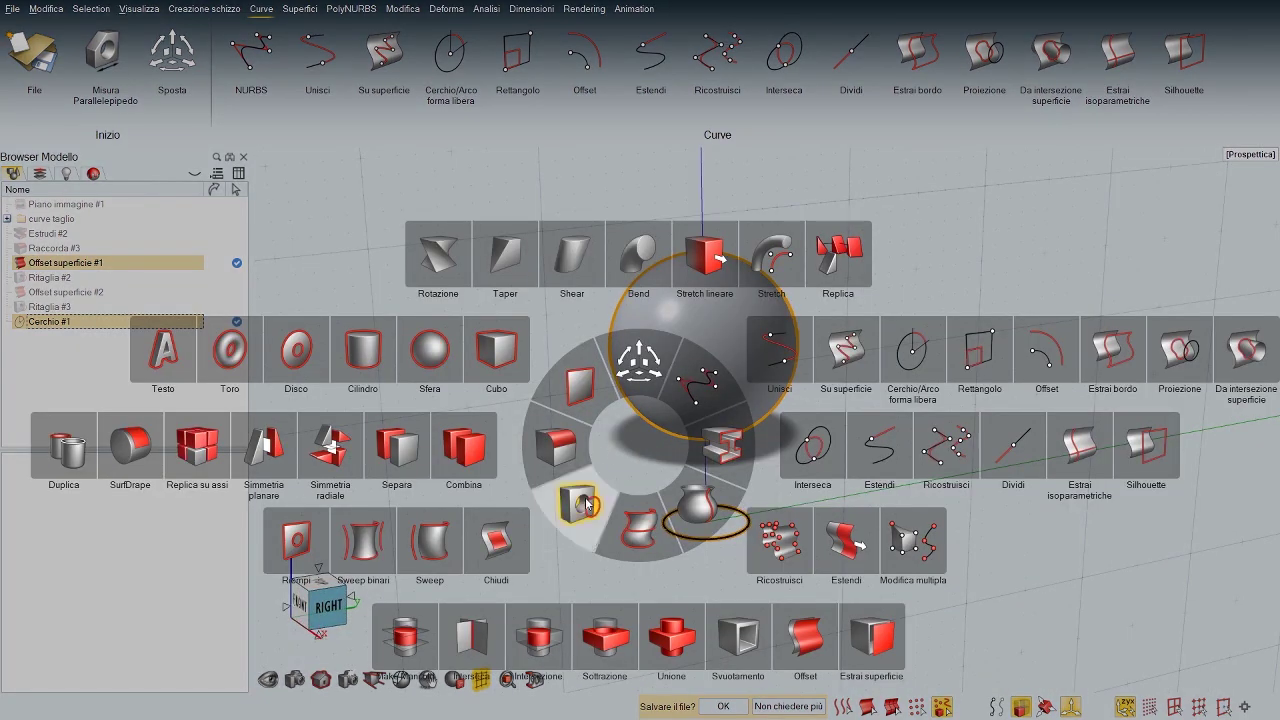
pyautogui.click(578, 506)
pyautogui.click(740, 533)
pyautogui.click(737, 400)
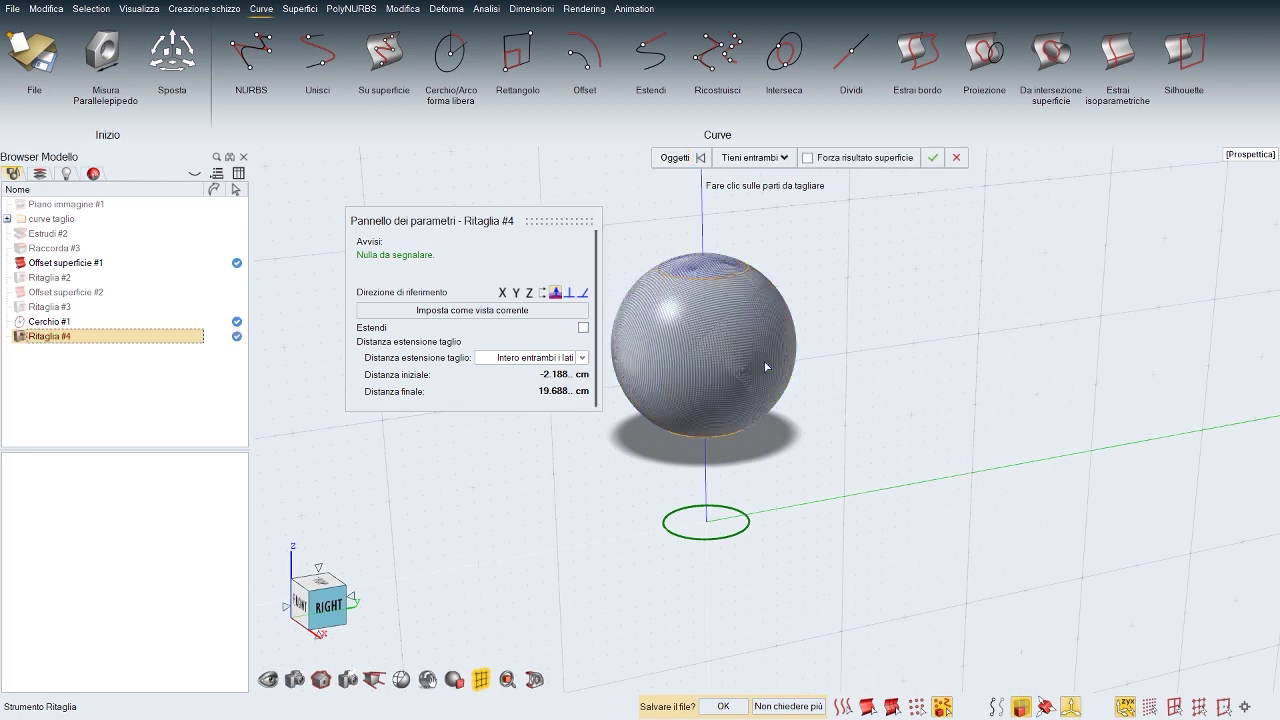
pyautogui.rightClick(909, 384)
pyautogui.rightClick(893, 403)
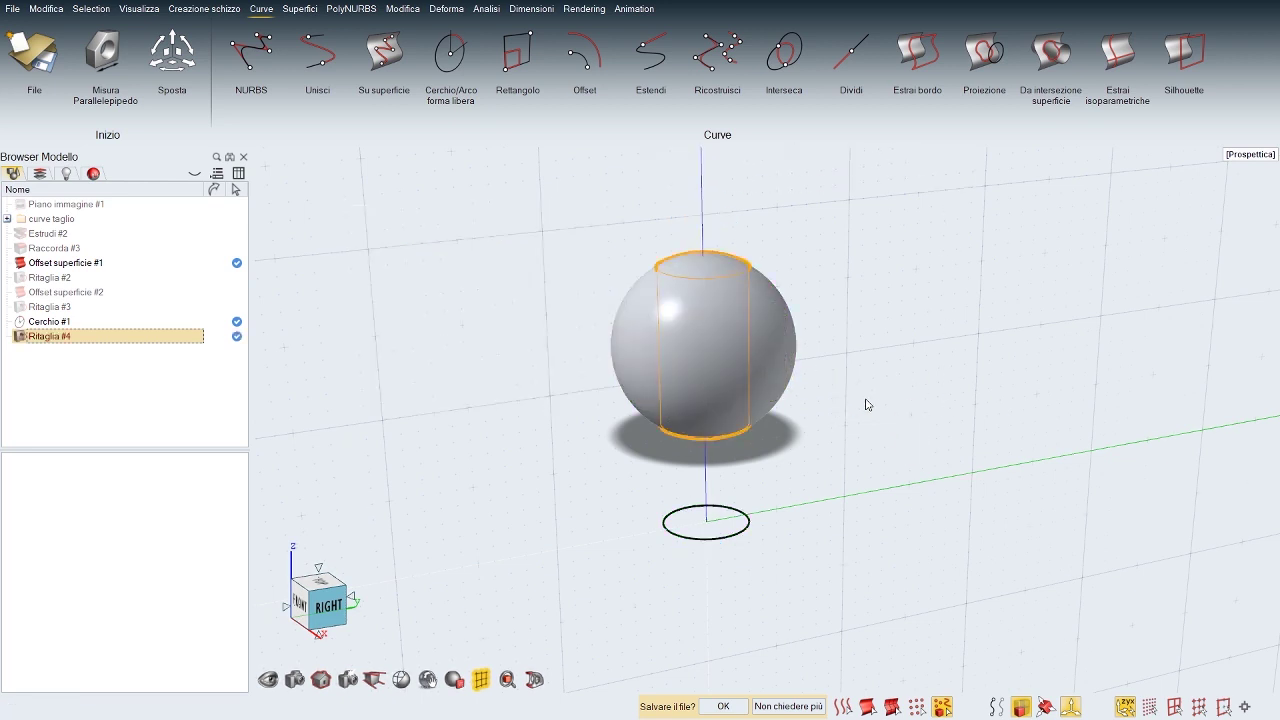
pyautogui.click(866, 399)
# Step: Return the Offset superficie #1 sphere to the background so only the trimmed core and the circle are shown
pyautogui.click(755, 358)
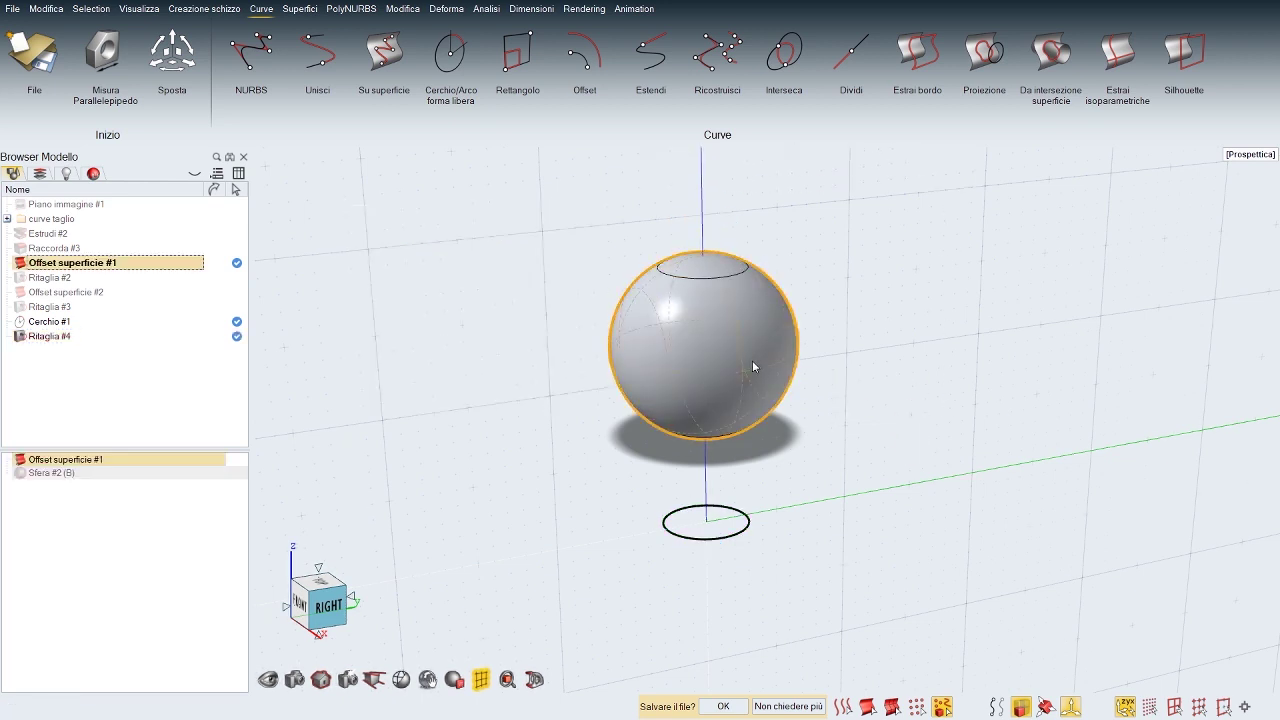
pyautogui.click(20, 461)
pyautogui.click(494, 426)
pyautogui.moveTo(511, 423); pyautogui.dragTo(526, 435, button='right')
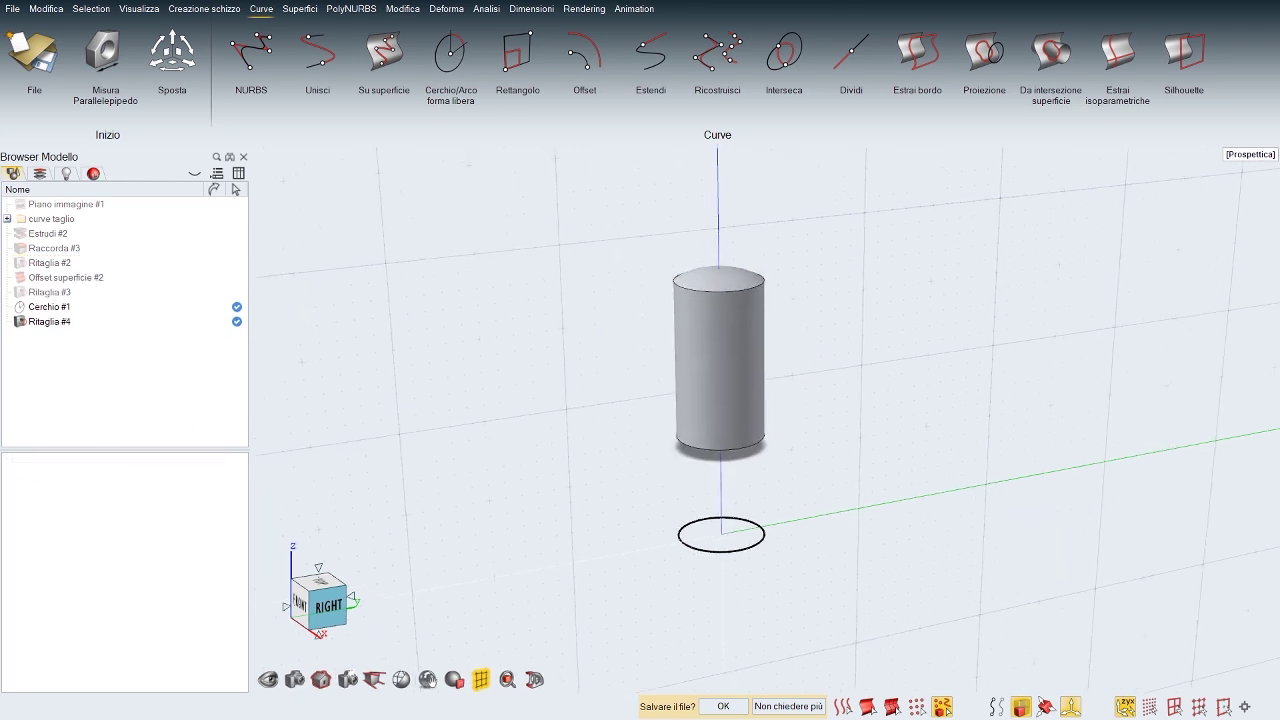
# Step: Edit the core's trim to force a surface result and lower its end distance to about 9.75 cm, keeping only the bottom cap
pyautogui.doubleClick(713, 367)
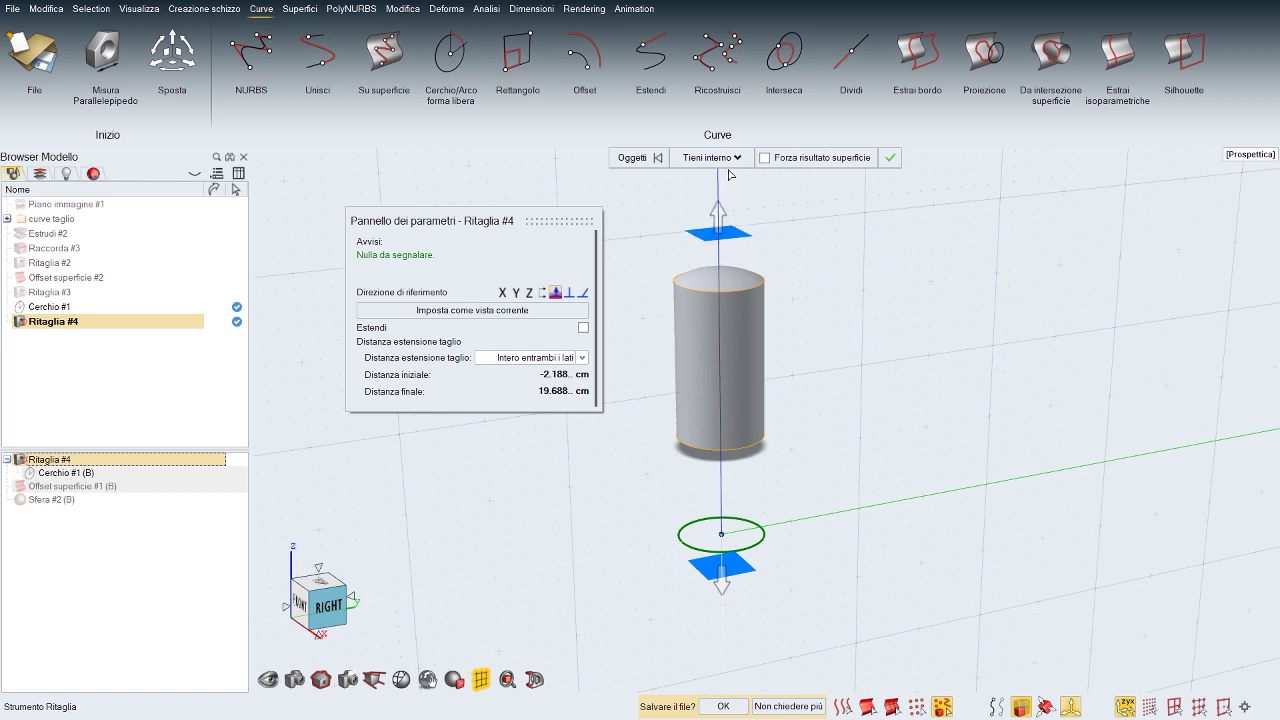
pyautogui.click(765, 158)
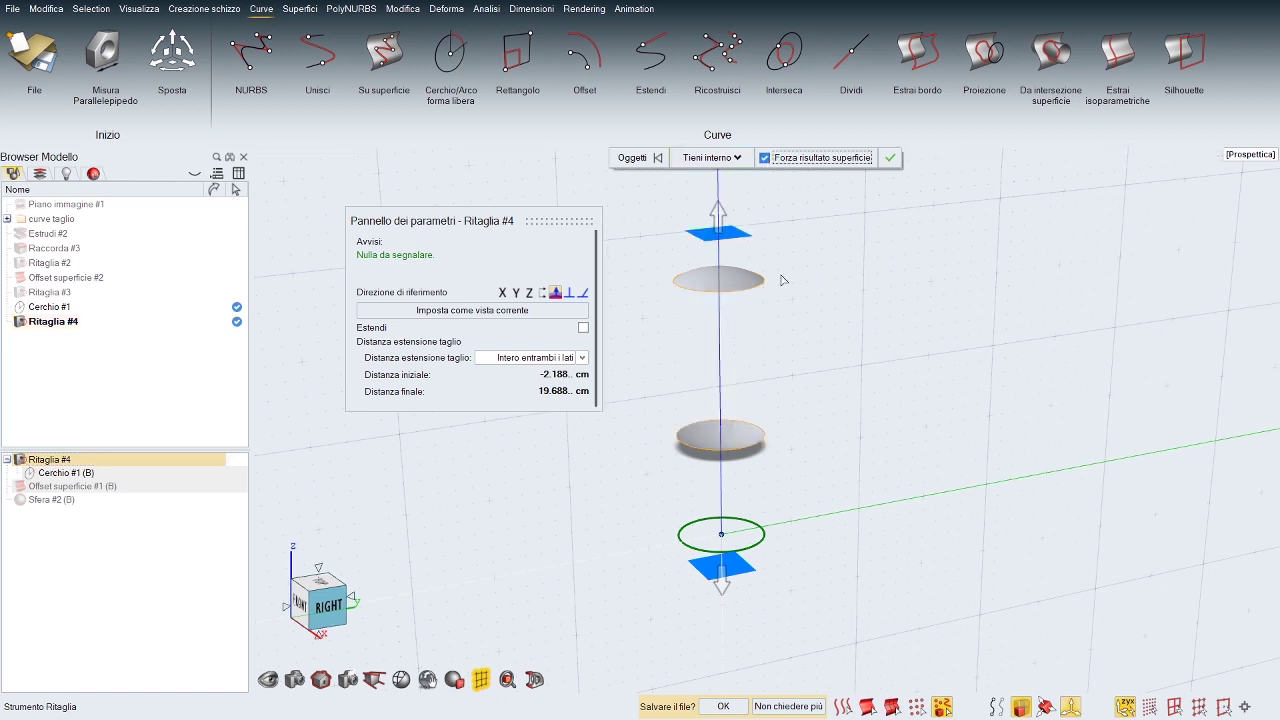
pyautogui.moveTo(736, 283); pyautogui.dragTo(741, 442)
pyautogui.moveTo(800, 410); pyautogui.dragTo(862, 366, button='middle')
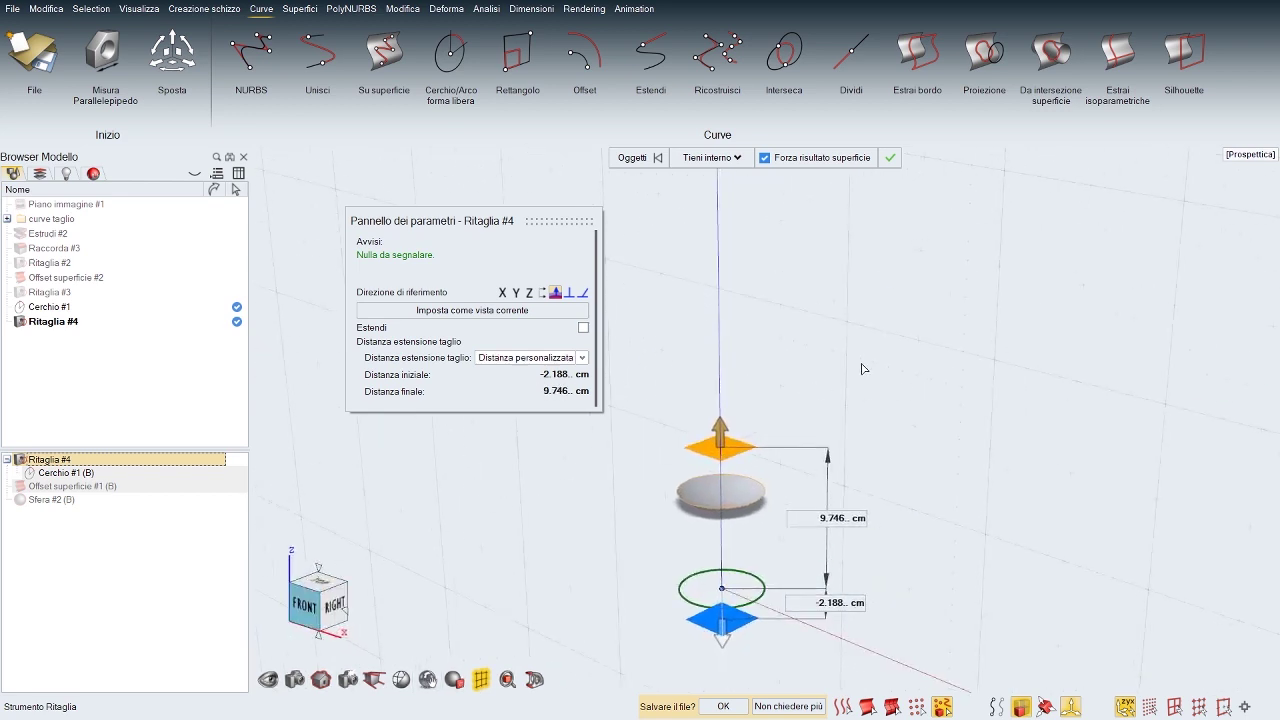
pyautogui.moveTo(862, 366); pyautogui.dragTo(783, 362, button='right')
pyautogui.click(764, 345)
pyautogui.press('i')
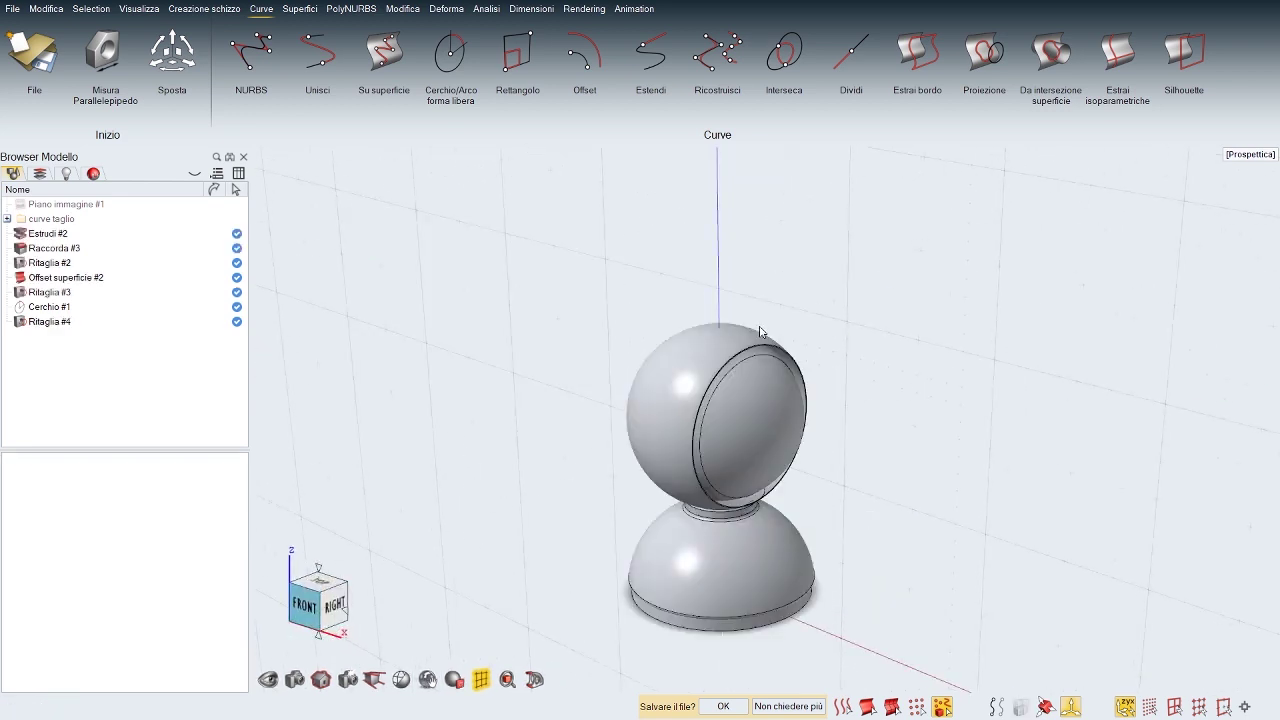
# Step: Isolate the trimmed bottom cap together with the Offset superficie #2 inner sphere
pyautogui.moveTo(891, 457); pyautogui.dragTo(915, 315, button='middle')
pyautogui.scroll(5, 769, 418)
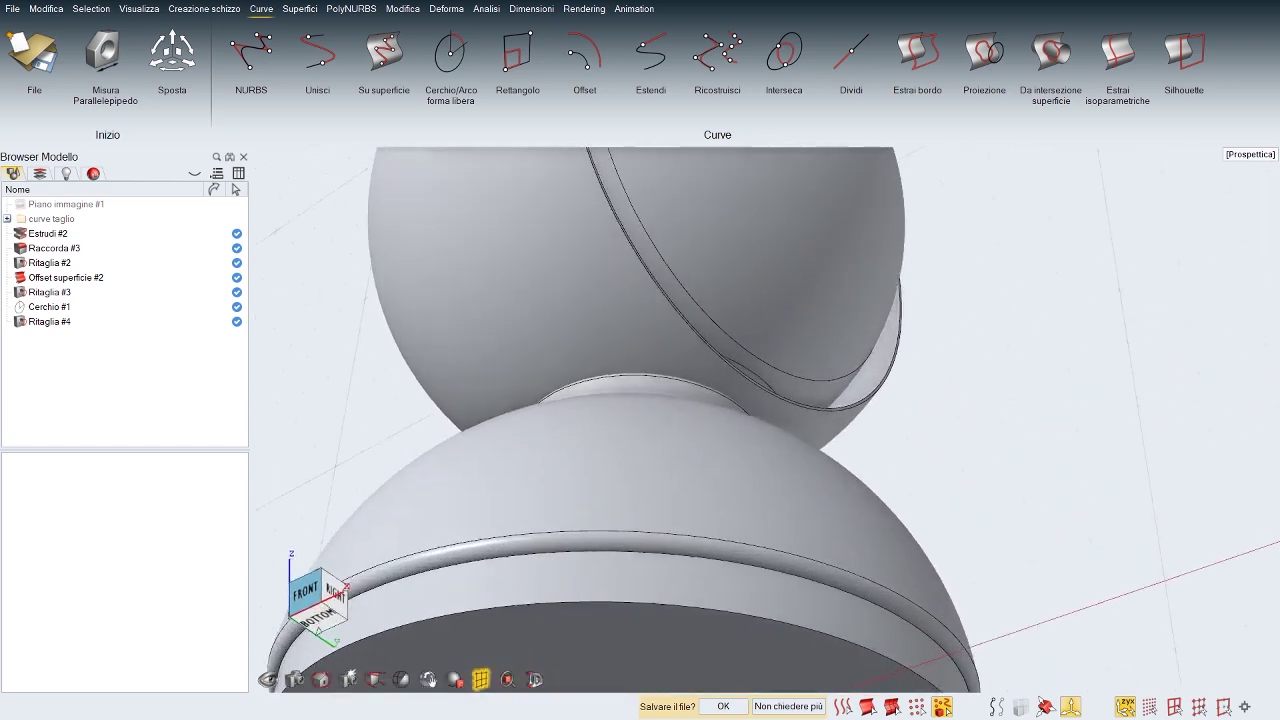
pyautogui.moveTo(820, 420); pyautogui.dragTo(815, 453, button='middle')
pyautogui.click(756, 430)
pyautogui.moveTo(925, 370); pyautogui.dragTo(858, 468, button='middle')
pyautogui.keyDown('ctrl'); pyautogui.click(800, 325); pyautogui.keyUp('ctrl')
pyautogui.scroll(-3, 801, 361)
pyautogui.moveTo(801, 361)
pyautogui.mouseDown(button='middle')
pyautogui.moveTo(812, 378)
pyautogui.moveTo(782, 357)
pyautogui.mouseUp(button='middle')
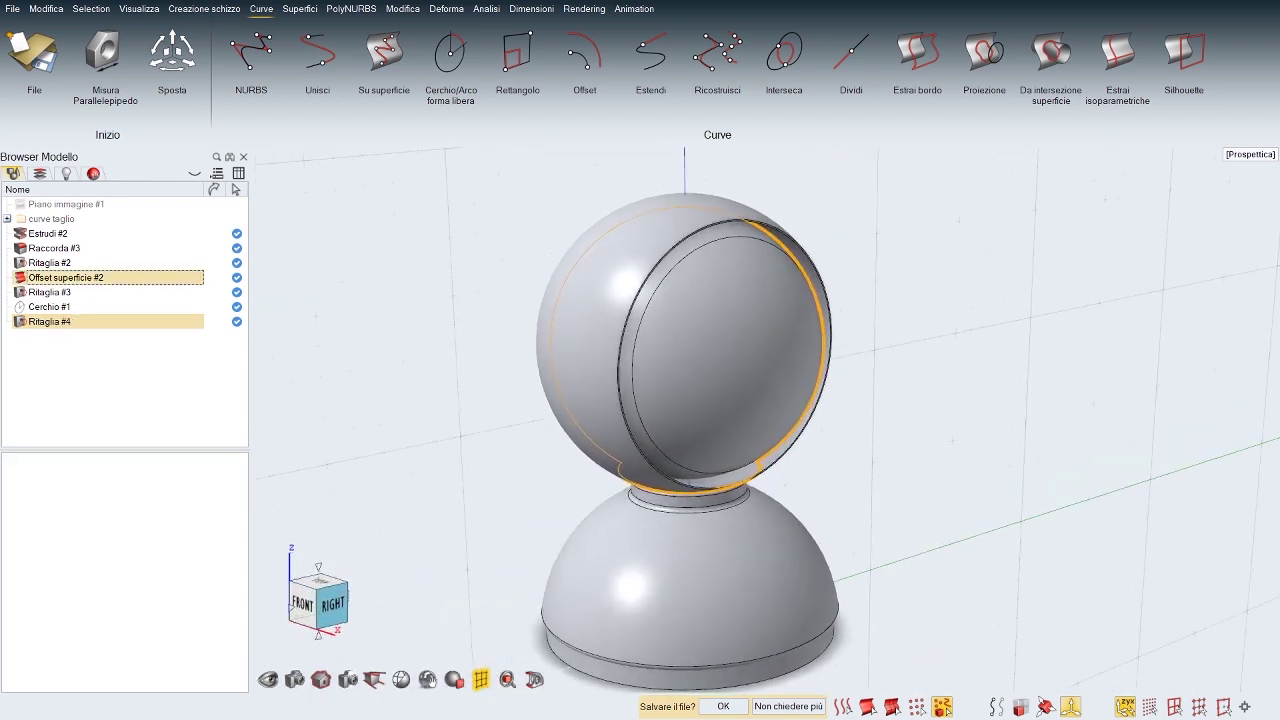
pyautogui.press('i')
pyautogui.click(881, 436)
pyautogui.moveTo(845, 590); pyautogui.dragTo(812, 618, button='middle')
# Step: Extrude the bottom cap upward until it meets the Offset superficie #2 sphere
pyautogui.press('space')
pyautogui.click(724, 496)
pyautogui.scroll(3, 768, 470)
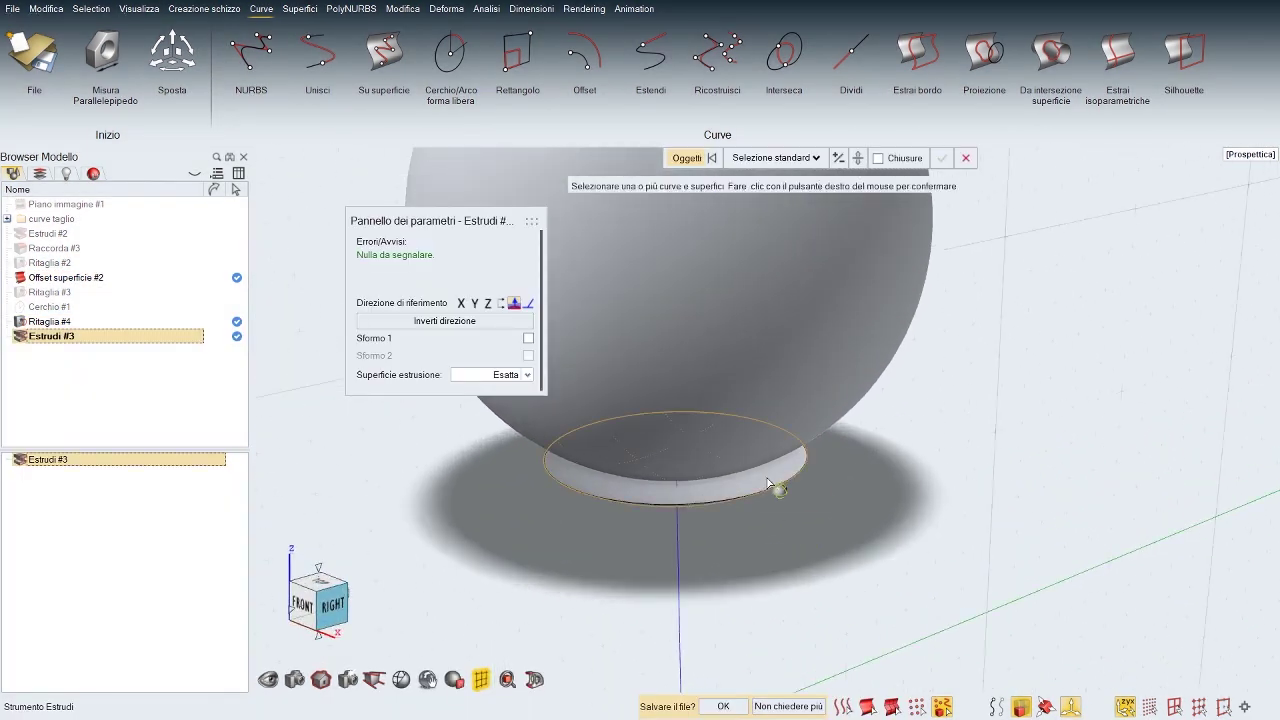
pyautogui.click(770, 486)
pyautogui.moveTo(737, 512); pyautogui.dragTo(724, 464, button='middle')
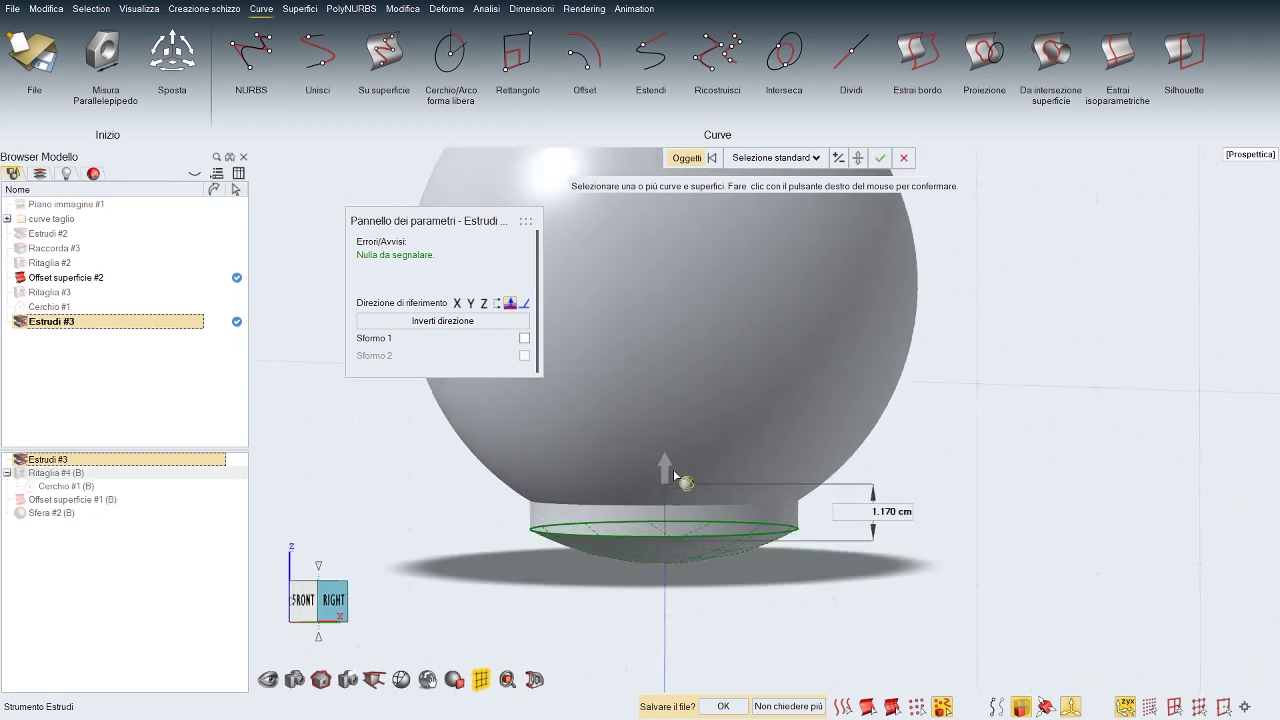
pyautogui.moveTo(673, 469)
pyautogui.click(665, 432)
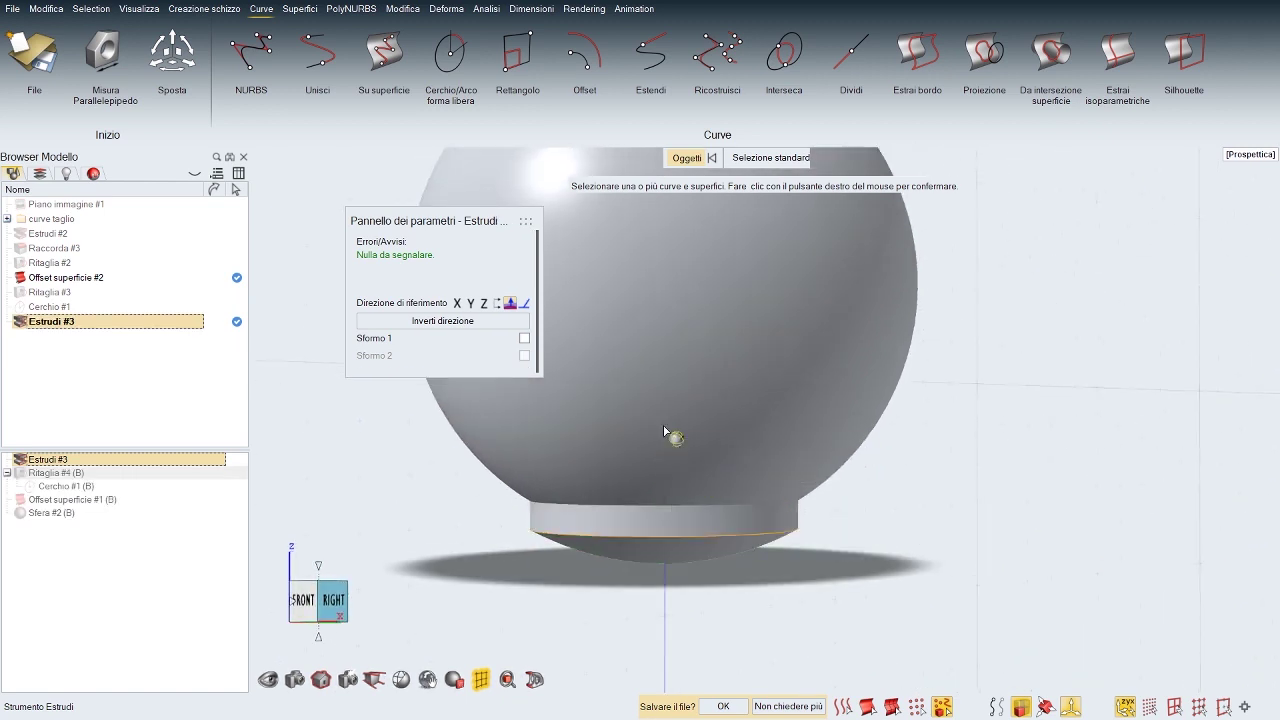
pyautogui.click(851, 434)
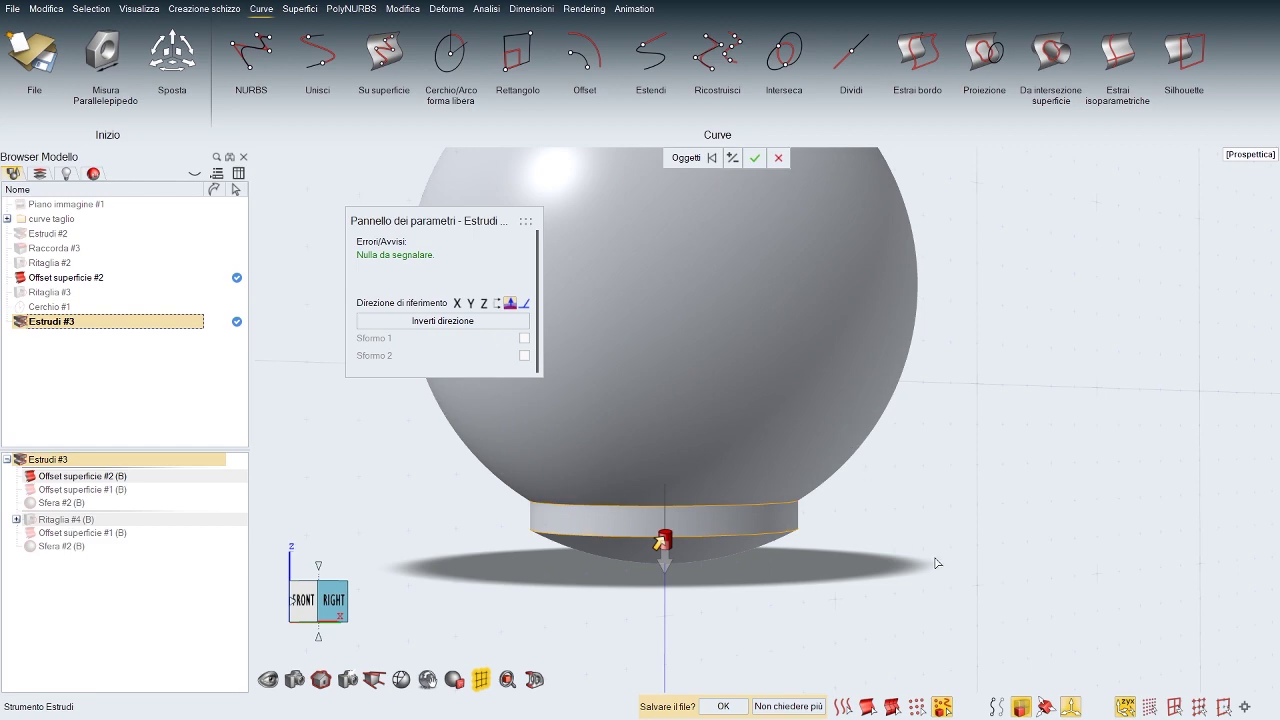
pyautogui.rightClick(899, 561)
pyautogui.click(866, 571)
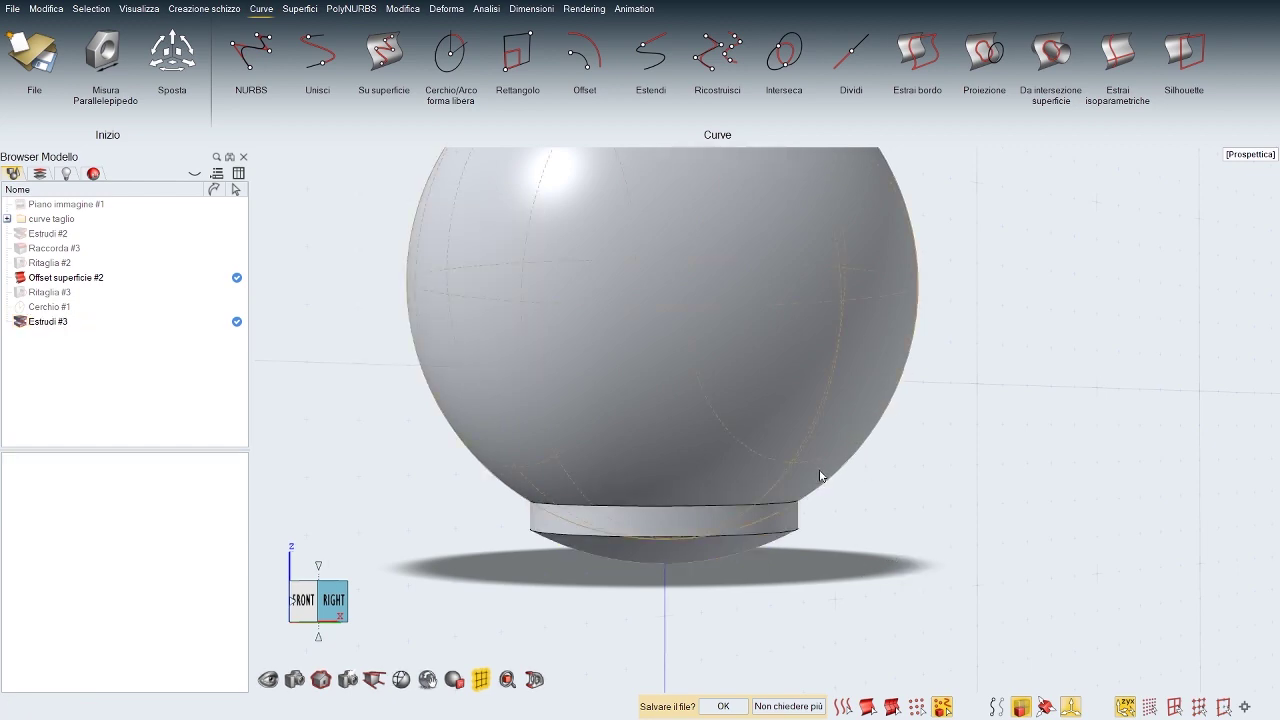
# Step: Show the whole lamp again and send the Offset superficie #2 sphere to the background
pyautogui.press('i')
pyautogui.moveTo(905, 526); pyautogui.dragTo(849, 483, button='middle')
pyautogui.scroll(-3, 849, 483)
pyautogui.click(787, 366)
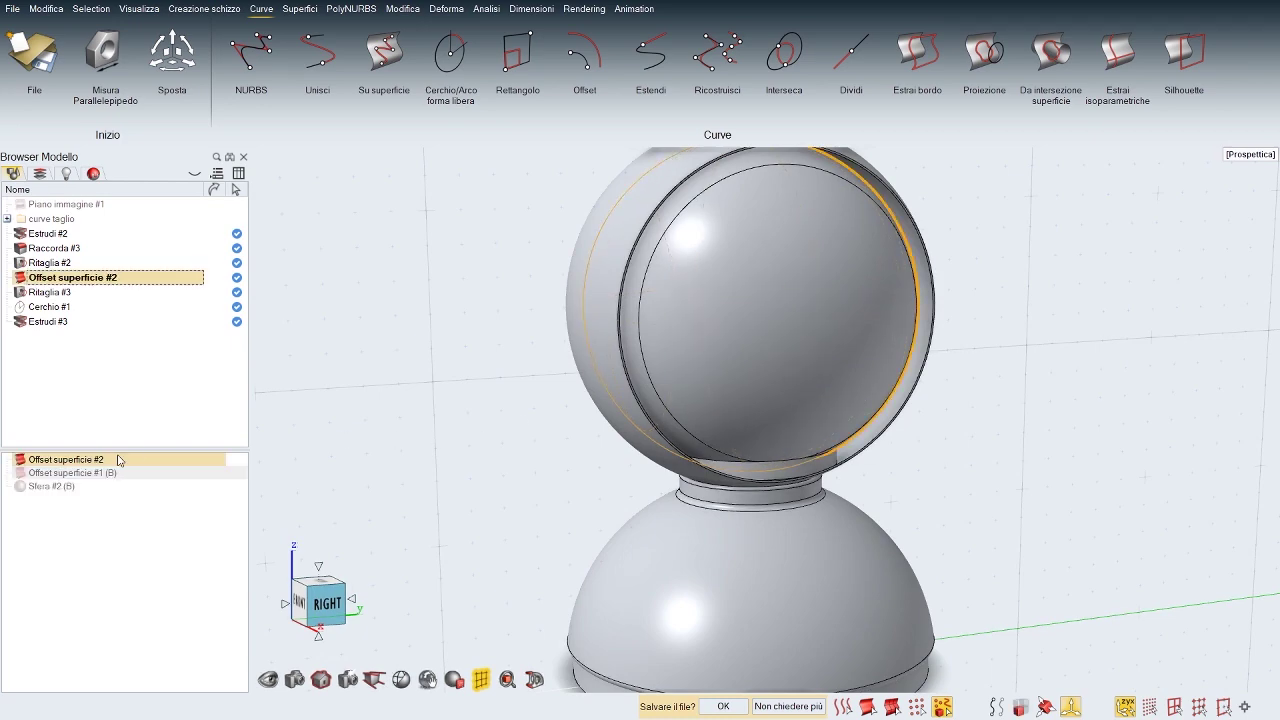
pyautogui.click(21, 461)
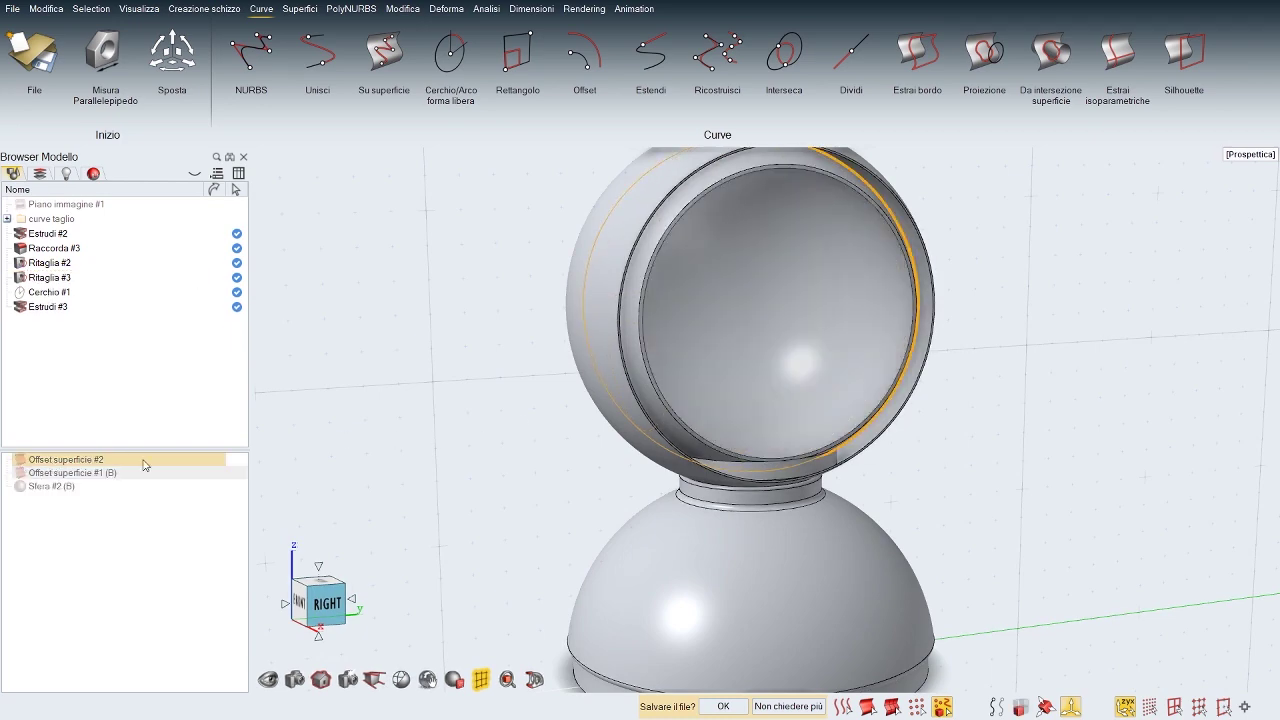
pyautogui.click(450, 445)
# Step: Show the curve taglio cutting curves and view the lamp head from the front
pyautogui.moveTo(450, 445); pyautogui.dragTo(590, 440, button='middle')
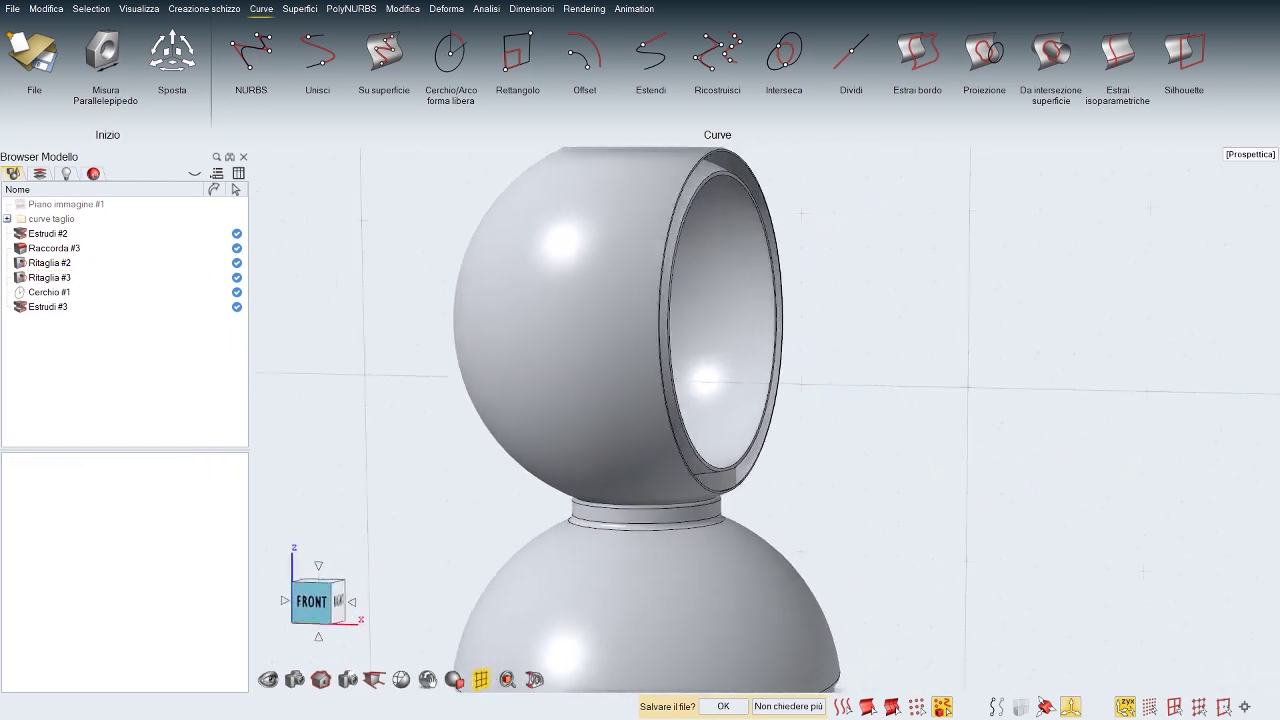
pyautogui.scroll(-3, 700, 420)
pyautogui.moveTo(700, 420); pyautogui.dragTo(680, 450, button='middle')
pyautogui.click(21, 220)
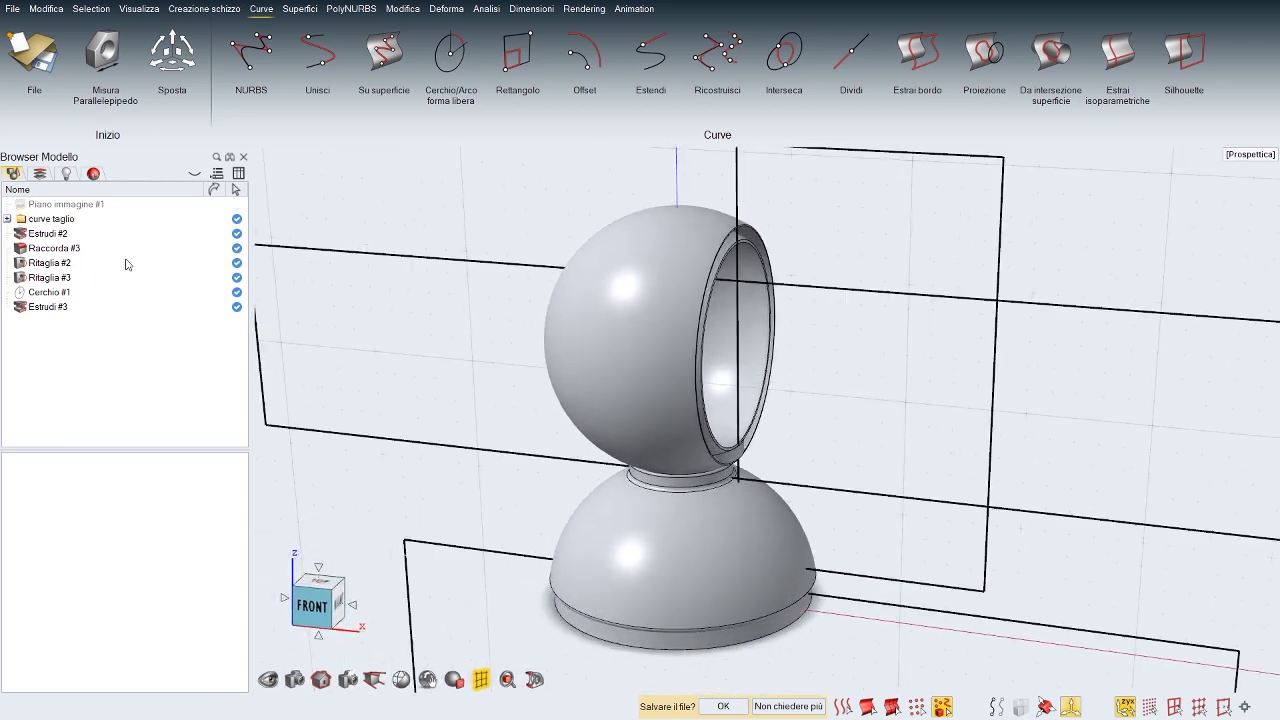
pyautogui.click(312, 606)
pyautogui.scroll(3, 767, 420)
pyautogui.moveTo(341, 340); pyautogui.dragTo(340, 334, button='middle')
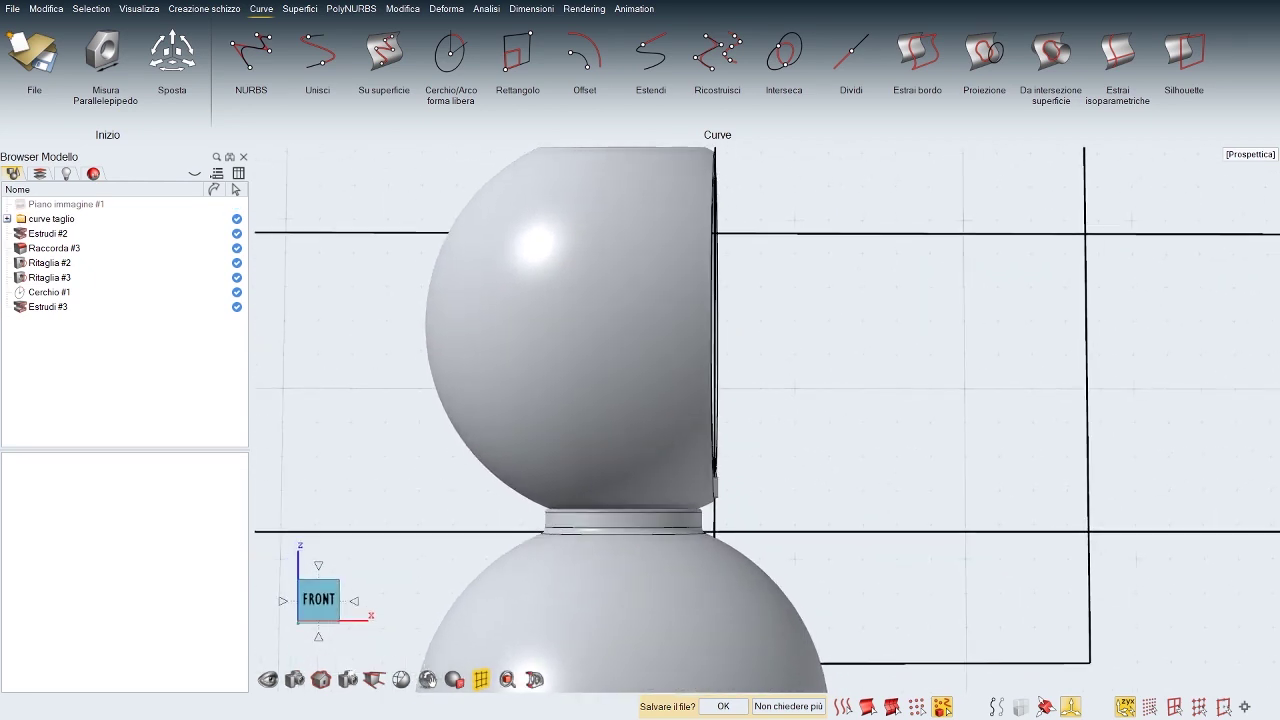
pyautogui.moveTo(340, 334); pyautogui.dragTo(317, 403, button='right')
pyautogui.scroll(-2, 317, 403)
# Step: Move the Rettangolo #3 cutting curve about 0.092 cm along X toward the lamp head
pyautogui.moveTo(1052, 229); pyautogui.dragTo(996, 258)
pyautogui.press('m')
pyautogui.click(759, 428)
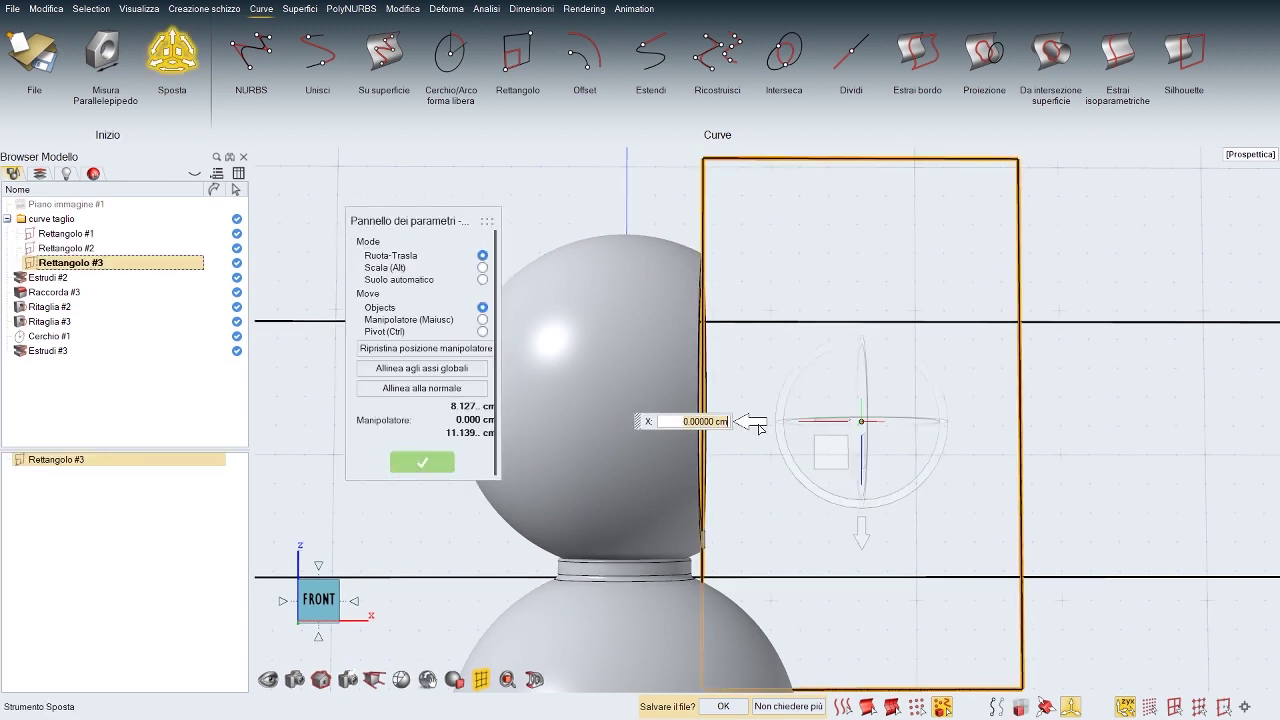
pyautogui.moveTo(758, 429); pyautogui.dragTo(757, 429)
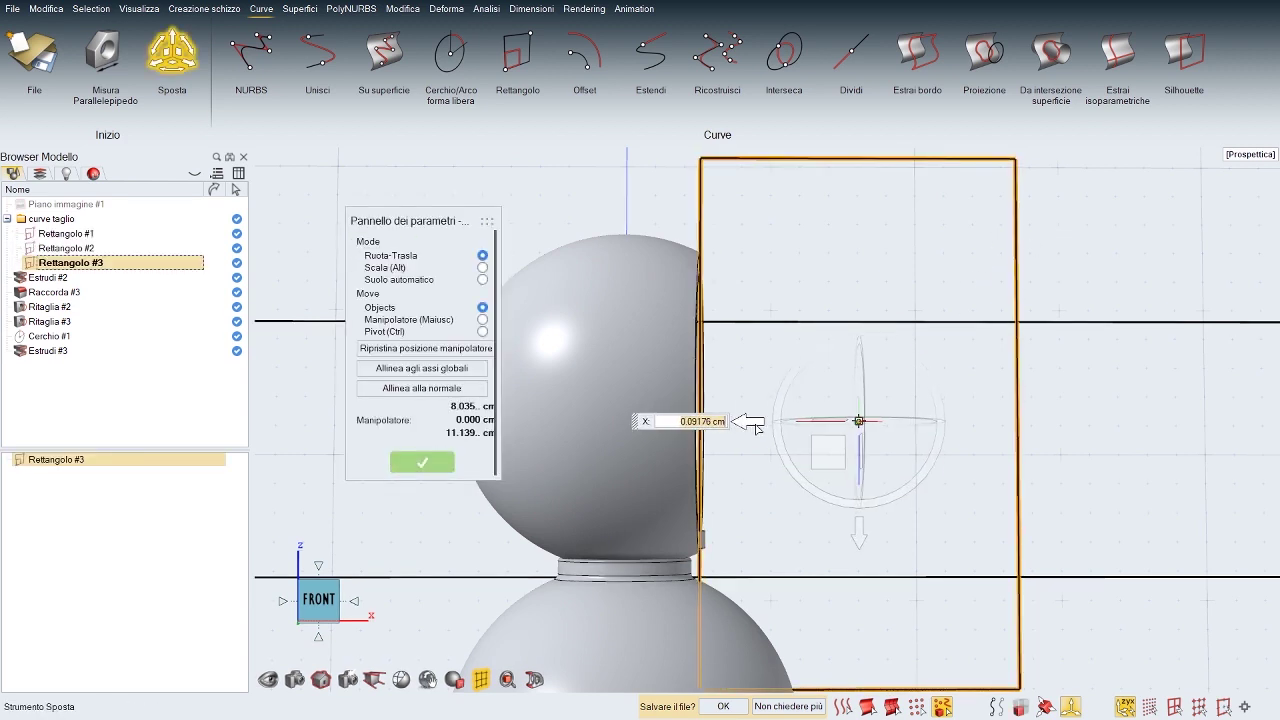
pyautogui.rightClick(850, 277)
pyautogui.click(866, 286)
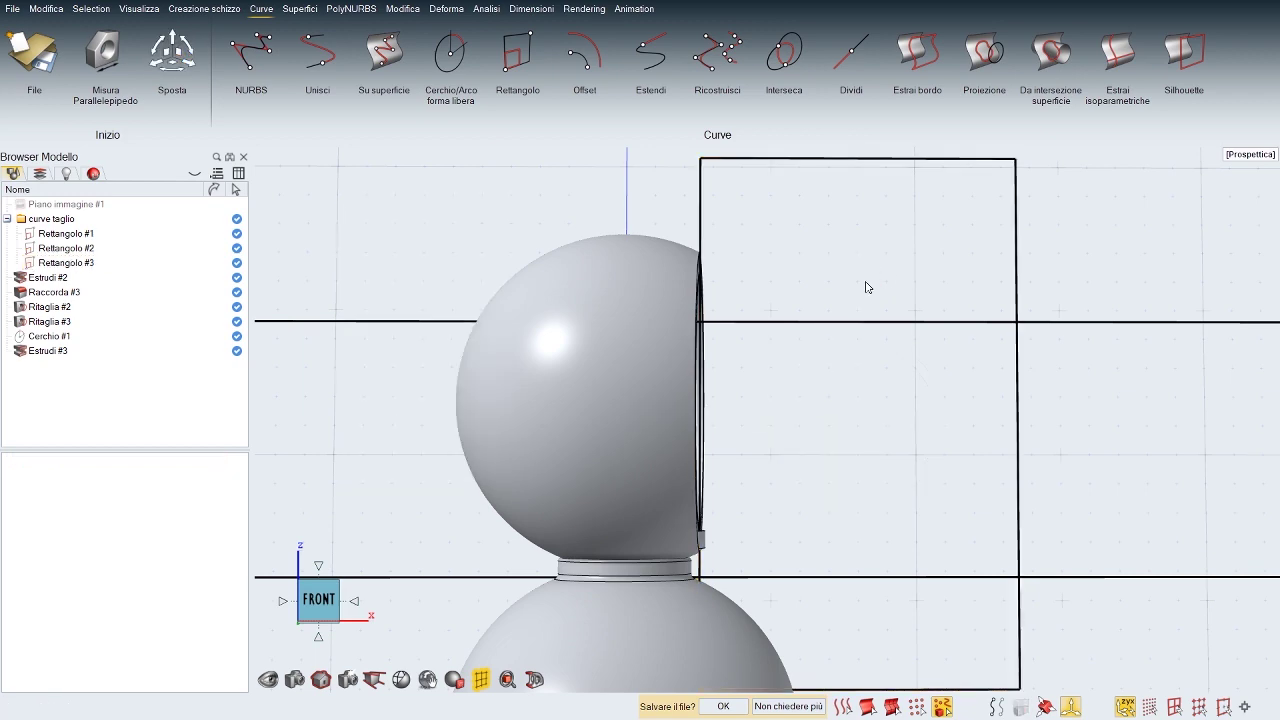
# Step: Check the adjusted head opening and hide the curve taglio cutting curves again
pyautogui.moveTo(866, 286); pyautogui.dragTo(840, 292, button='middle')
pyautogui.moveTo(736, 474)
pyautogui.mouseDown(button='middle')
pyautogui.moveTo(660, 500)
pyautogui.moveTo(745, 476)
pyautogui.mouseUp(button='middle')
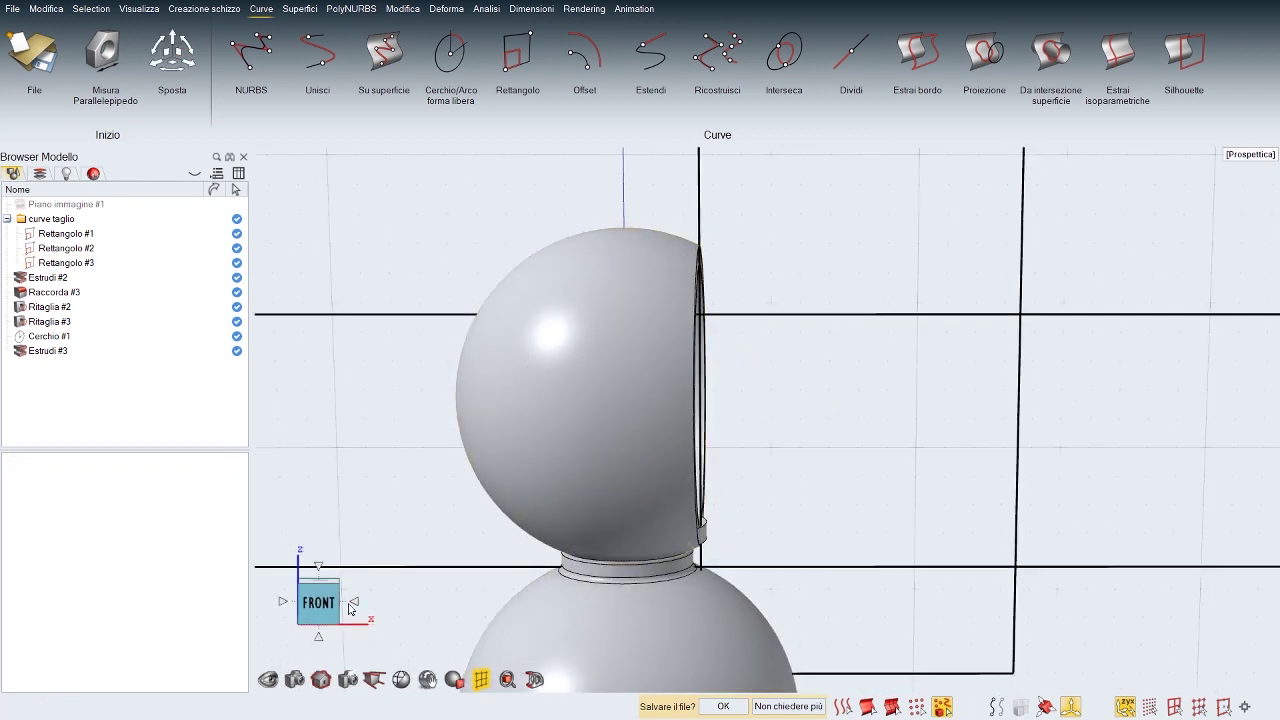
pyautogui.click(336, 610)
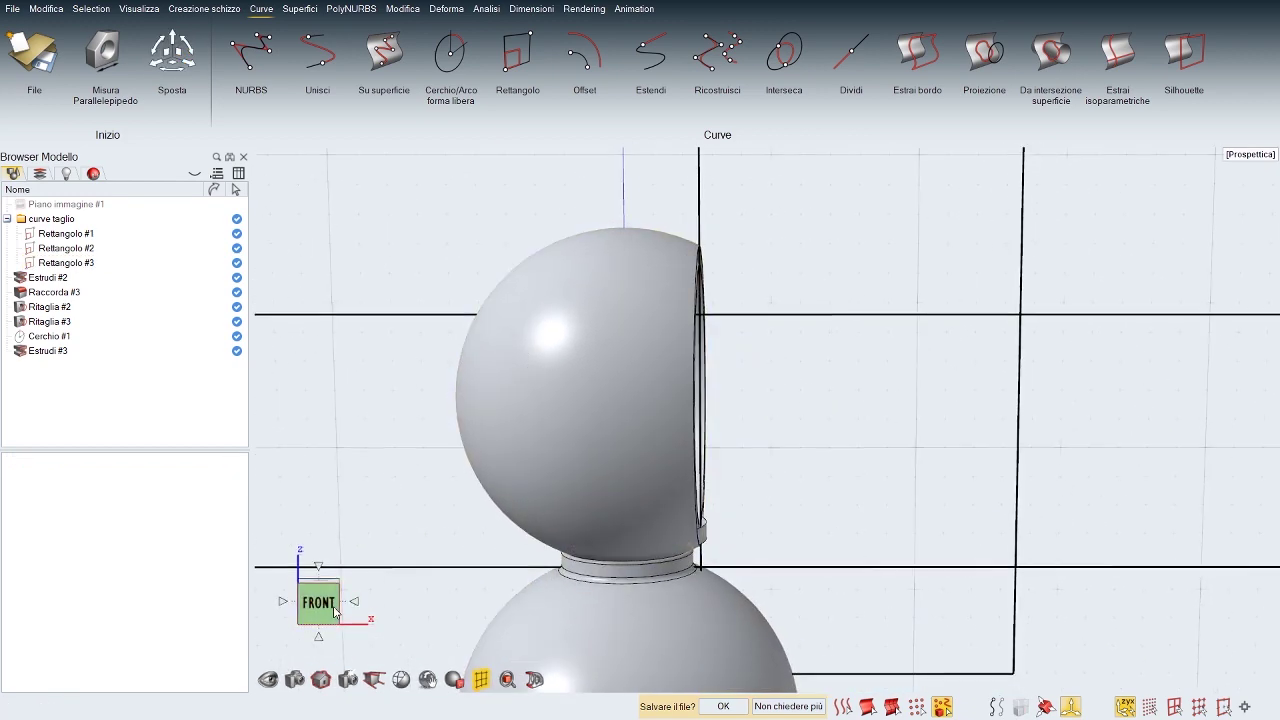
pyautogui.rightClick(859, 515)
pyautogui.click(803, 515)
pyautogui.moveTo(837, 481); pyautogui.dragTo(740, 512, button='middle')
pyautogui.scroll(-3, 837, 487)
pyautogui.moveTo(837, 487); pyautogui.dragTo(818, 484, button='middle')
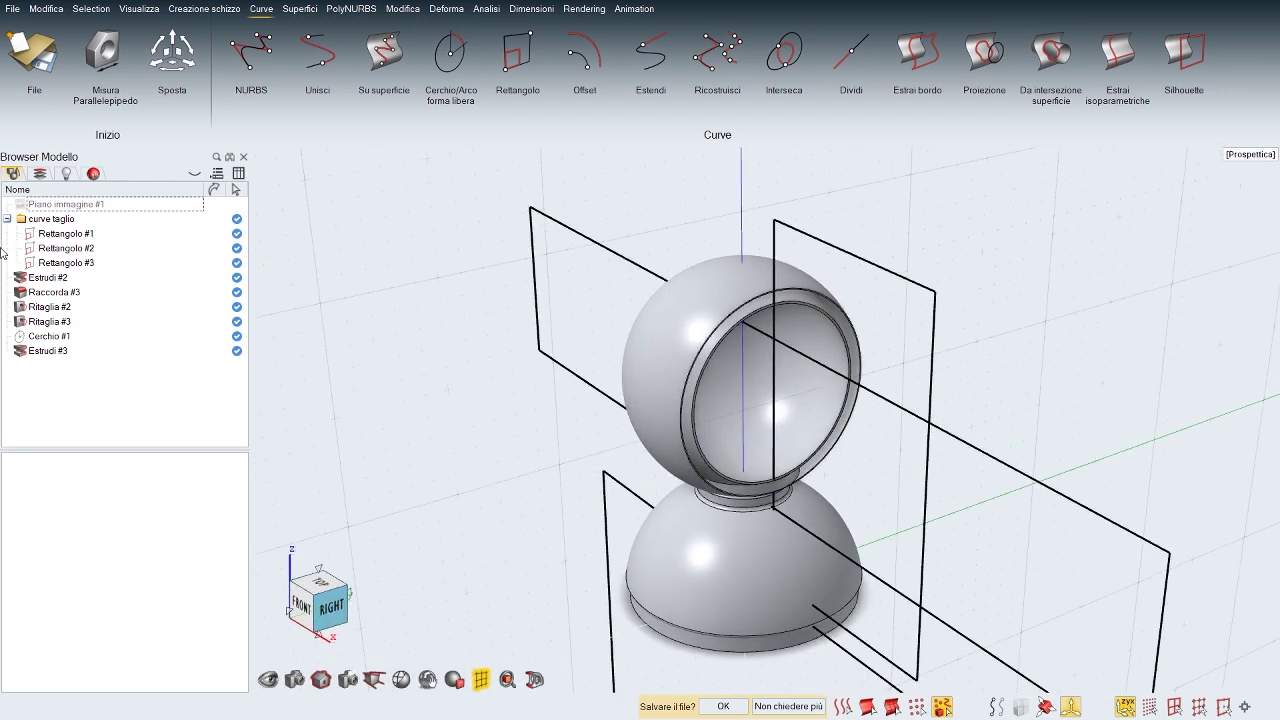
pyautogui.click(20, 220)
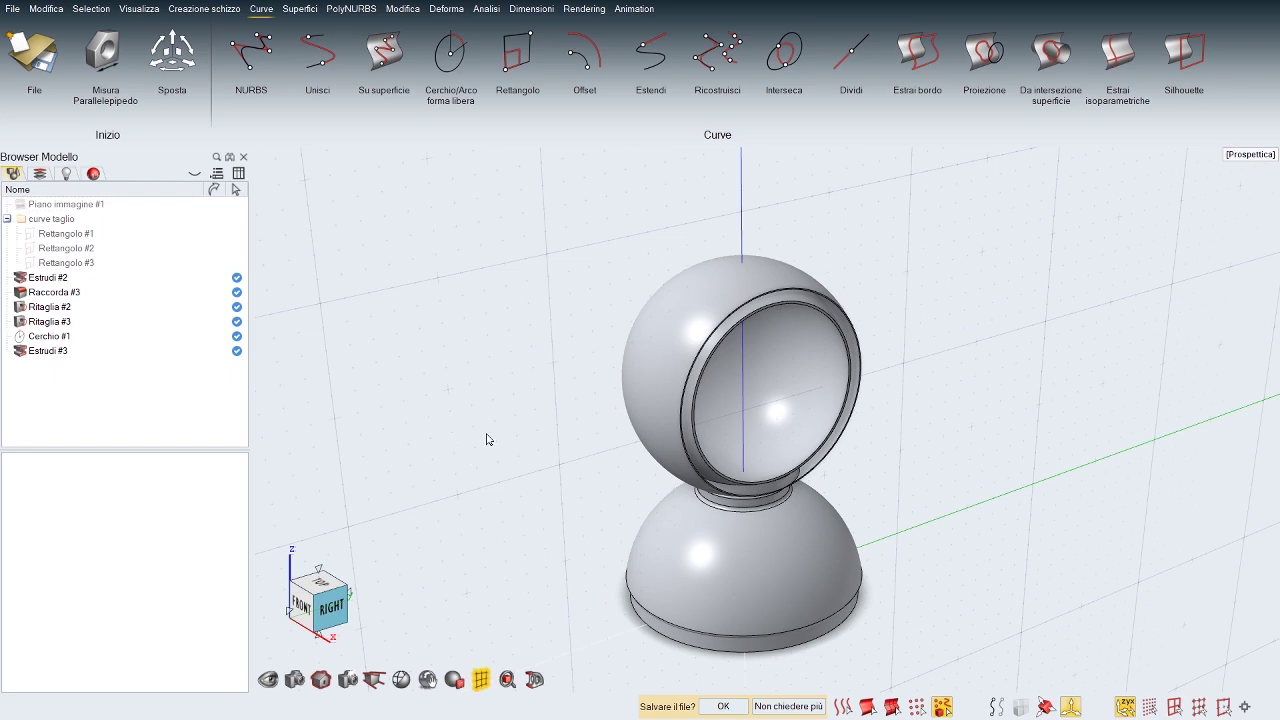
# Step: Isolate the extruded disc at the bottom of the head's opening
pyautogui.moveTo(489, 439); pyautogui.dragTo(435, 405, button='middle')
pyautogui.scroll(5, 787, 410)
pyautogui.moveTo(787, 410); pyautogui.dragTo(760, 412, button='middle')
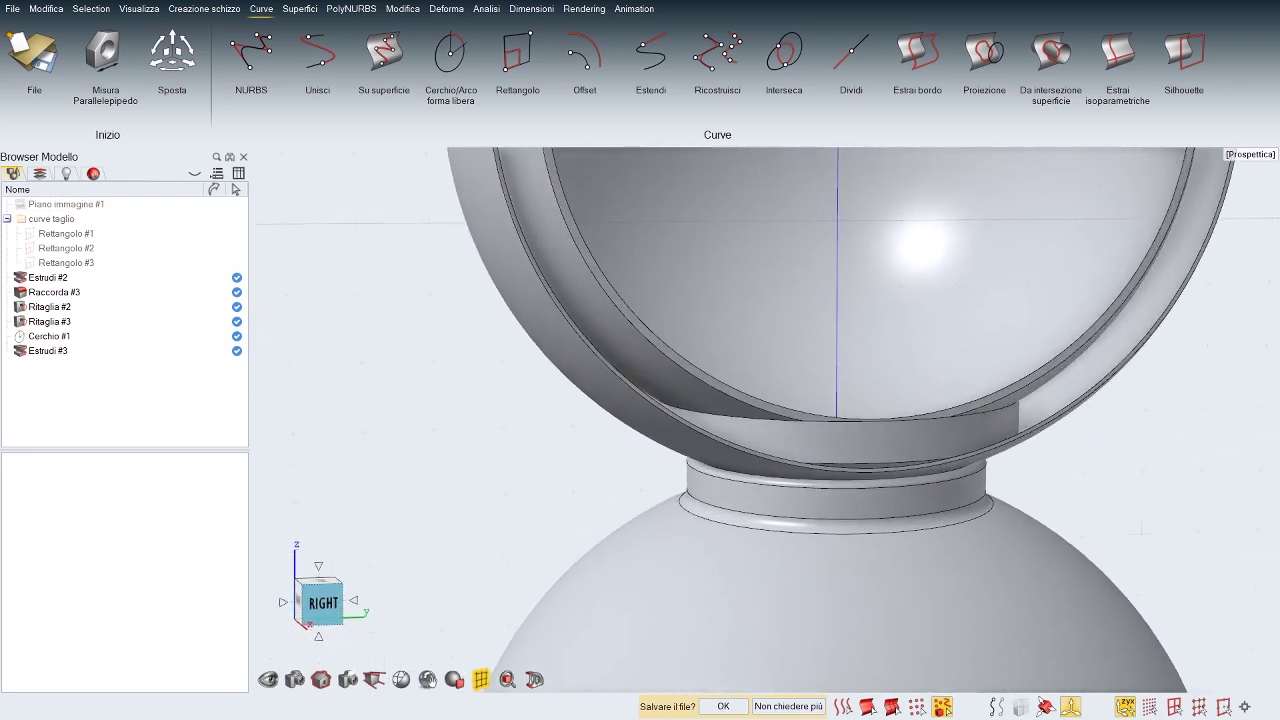
pyautogui.moveTo(760, 412); pyautogui.dragTo(698, 528, button='right')
pyautogui.scroll(-1, 709, 586)
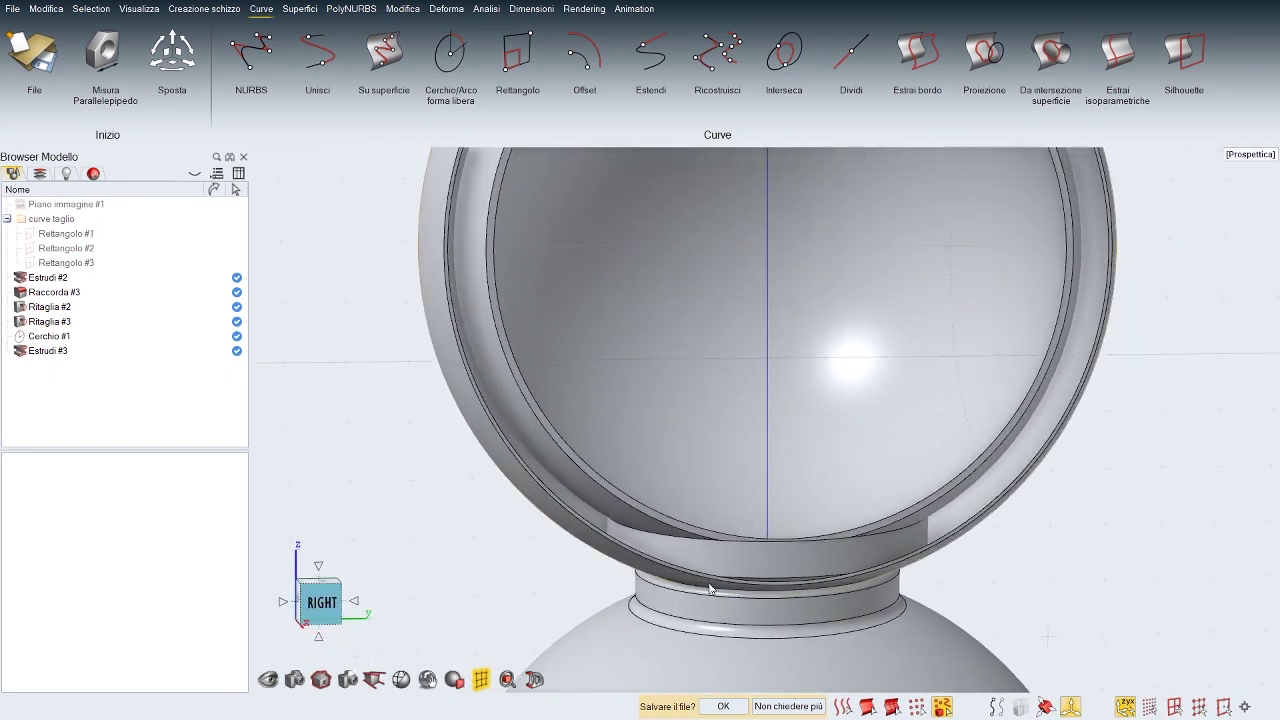
pyautogui.click(817, 575)
pyautogui.moveTo(817, 575); pyautogui.dragTo(703, 499, button='right')
pyautogui.scroll(-2, 703, 499)
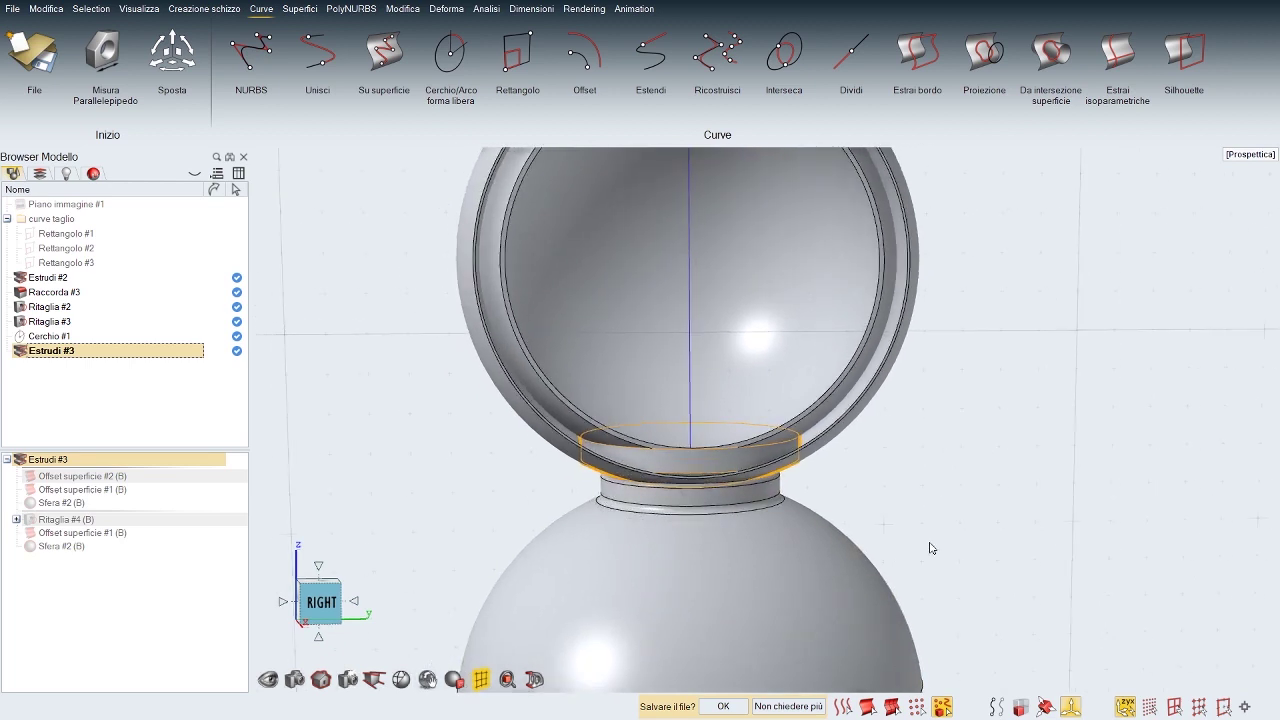
pyautogui.press('i')
pyautogui.click(932, 548)
pyautogui.moveTo(911, 499)
pyautogui.mouseDown(button='middle')
pyautogui.moveTo(965, 555)
pyautogui.moveTo(908, 415)
pyautogui.moveTo(906, 484)
pyautogui.mouseUp(button='middle')
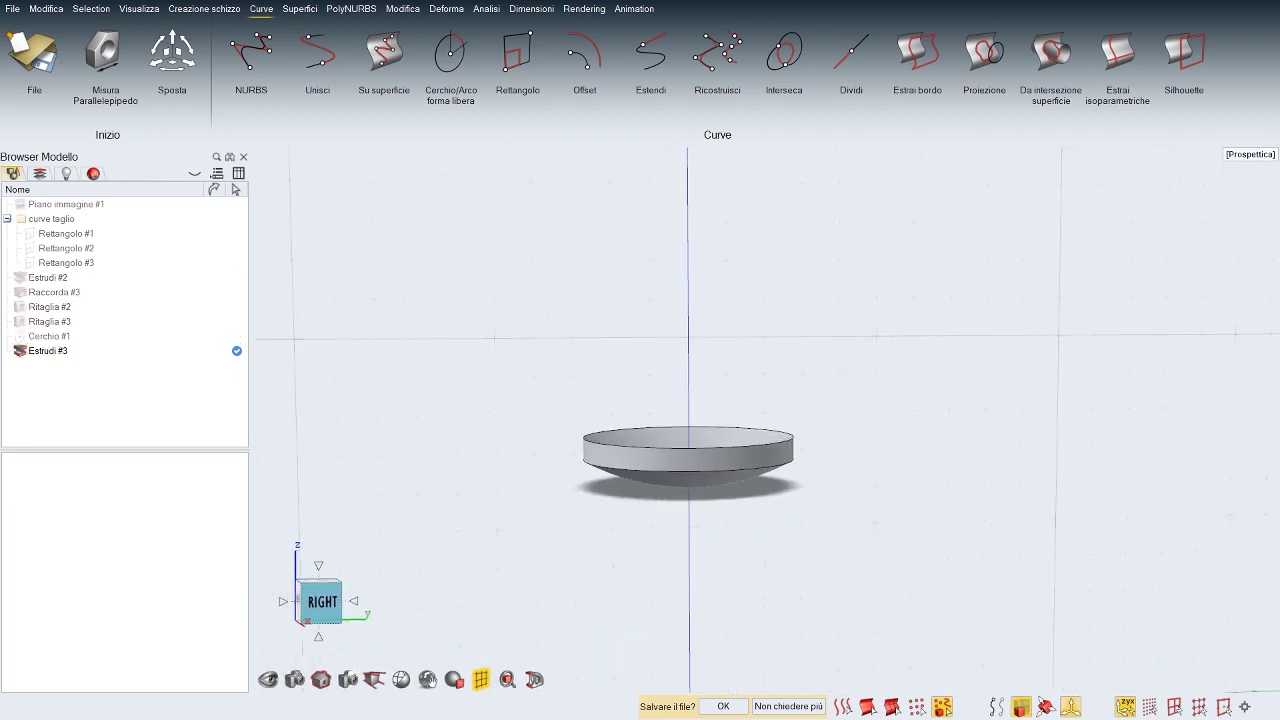
pyautogui.scroll(-3, 906, 484)
pyautogui.moveTo(906, 484); pyautogui.dragTo(823, 486, button='right')
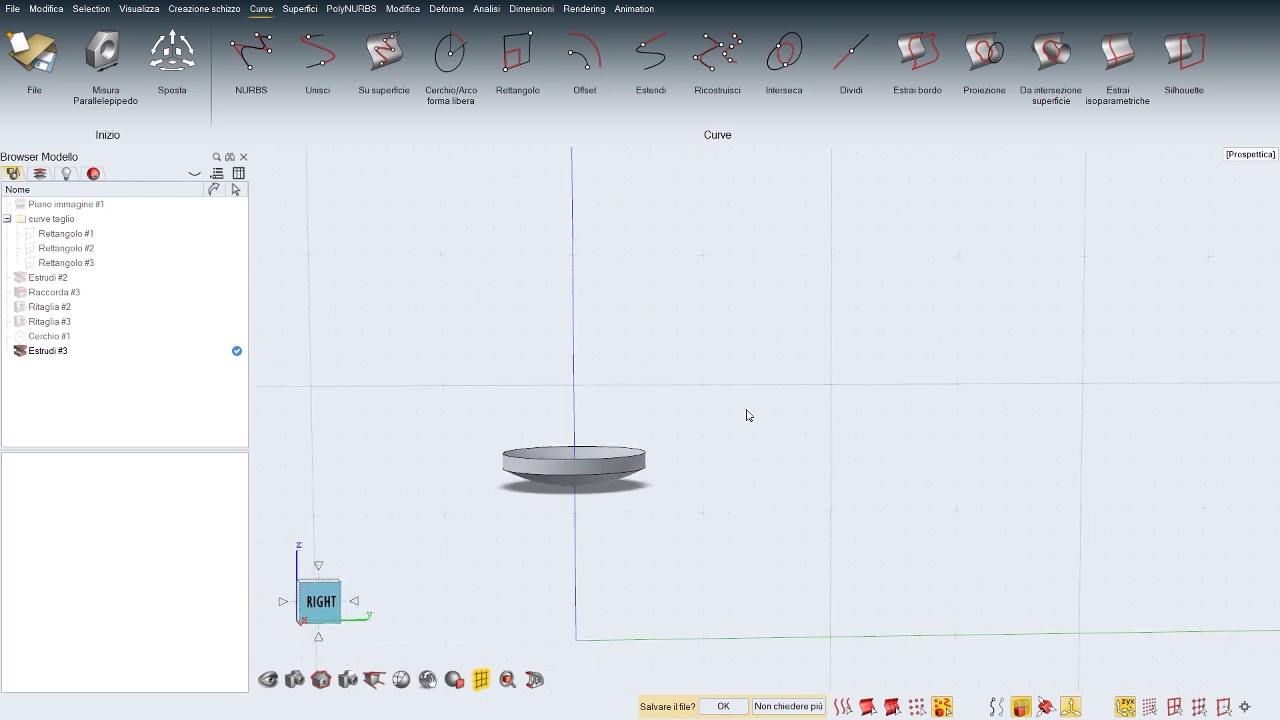
# Step: Create a small cube beside the disc, about 0.70 by 0.82 cm at the base and 1.63 cm high
pyautogui.press('space')
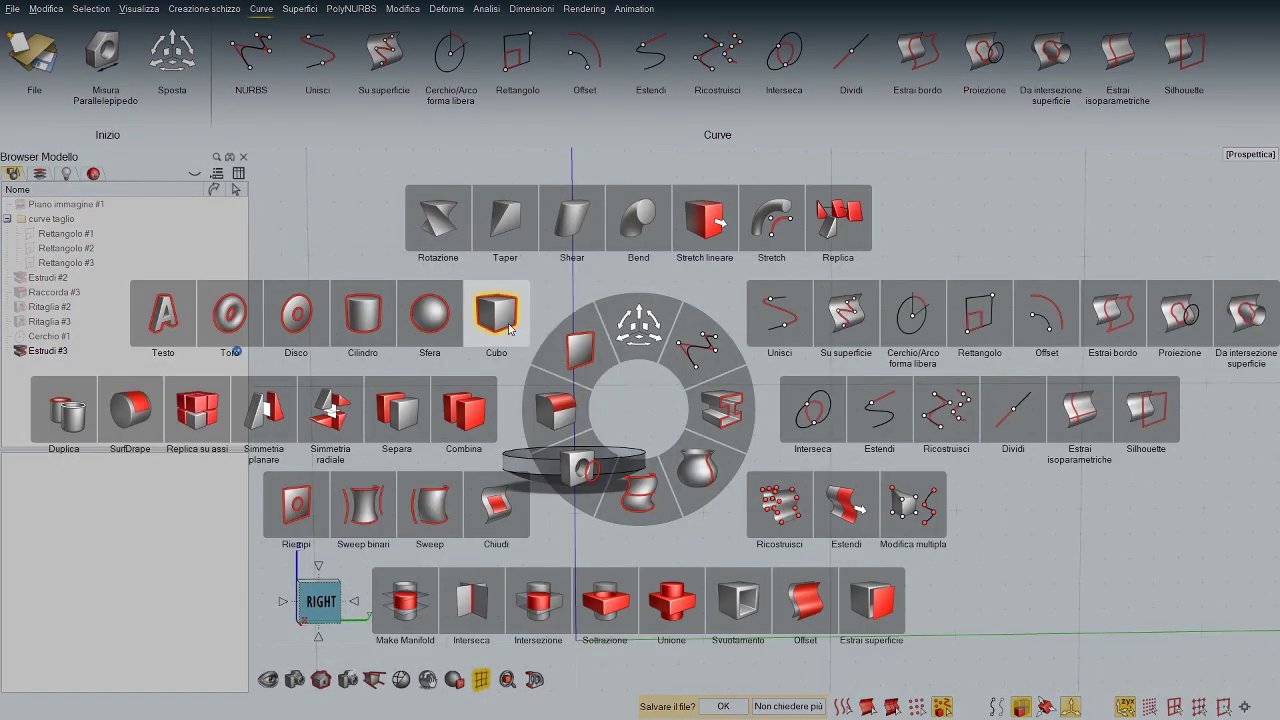
pyautogui.click(498, 315)
pyautogui.moveTo(782, 482); pyautogui.dragTo(811, 523, button='middle')
pyautogui.scroll(3, 811, 523)
pyautogui.moveTo(811, 523); pyautogui.dragTo(785, 525, button='right')
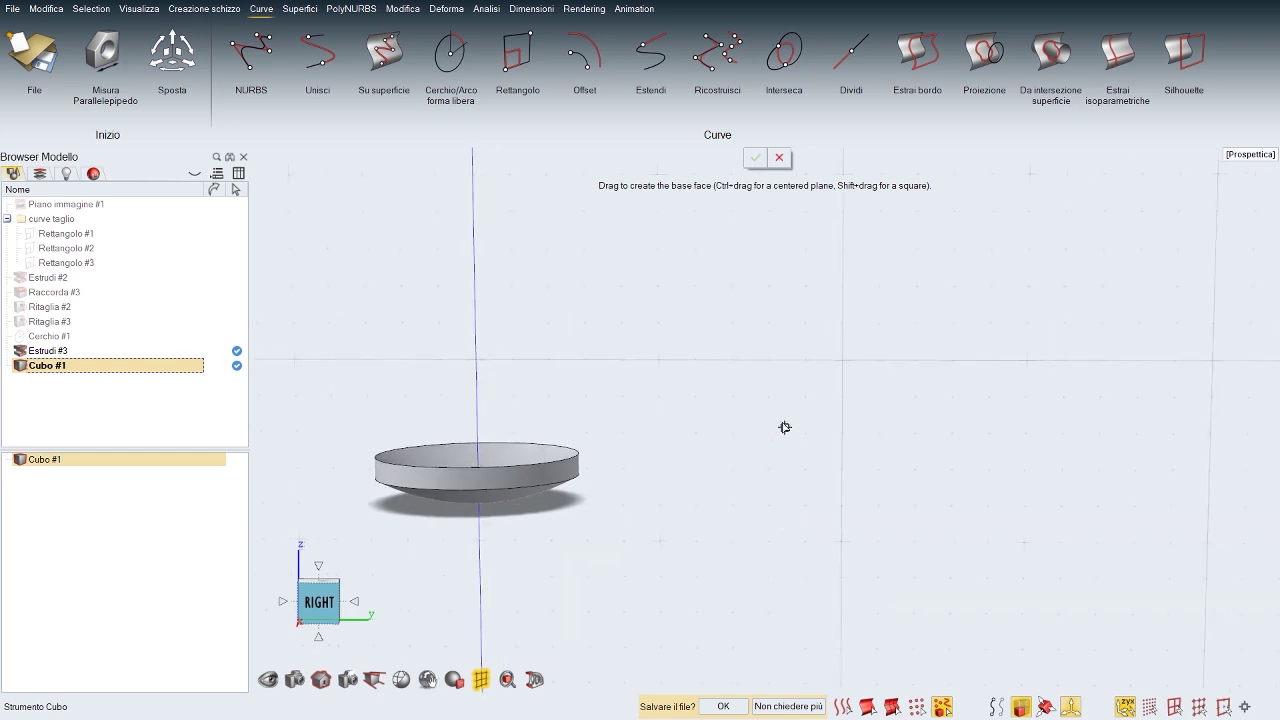
pyautogui.moveTo(795, 407); pyautogui.dragTo(820, 466)
pyautogui.moveTo(925, 385); pyautogui.dragTo(912, 422, button='middle')
pyautogui.moveTo(912, 422); pyautogui.dragTo(856, 454, button='right')
pyautogui.click(831, 461)
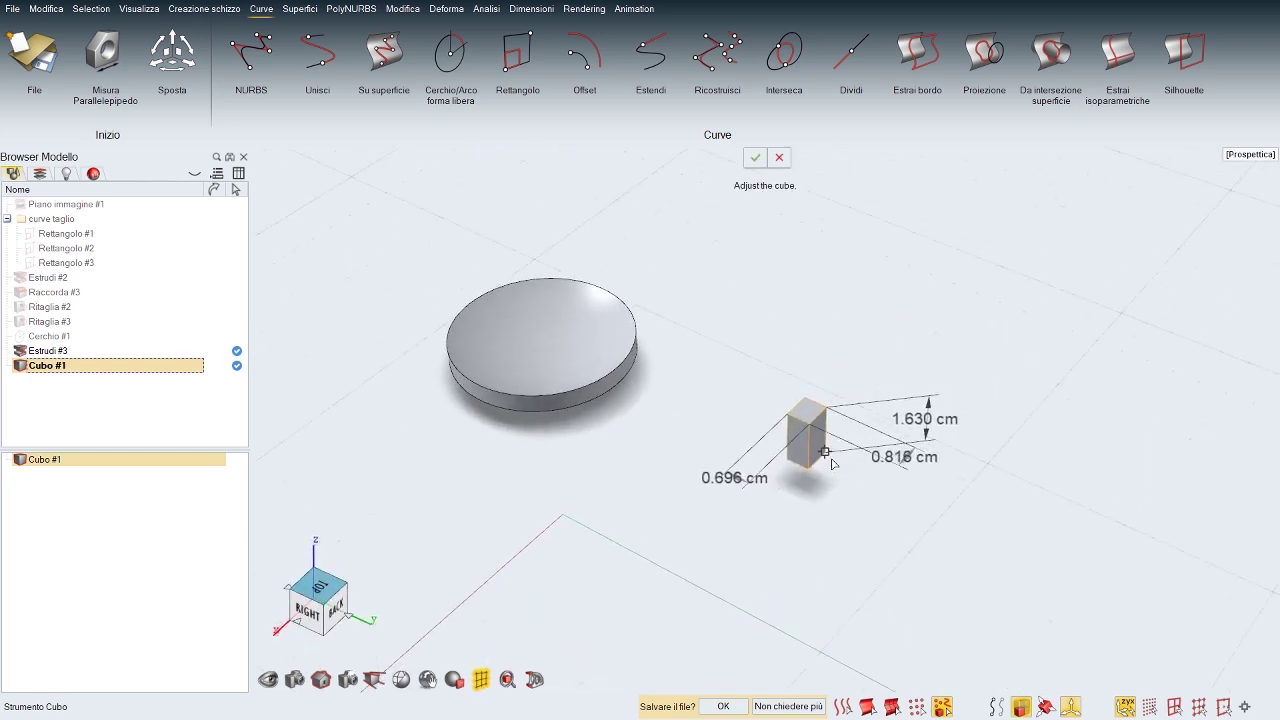
# Step: Resize the cube to 0.6 cm high and 0.15 cm along one base side, and shorten its other base side
pyautogui.moveTo(938, 418)
pyautogui.mouseDown(button='middle')
pyautogui.moveTo(926, 379)
pyautogui.moveTo(922, 412)
pyautogui.mouseUp(button='middle')
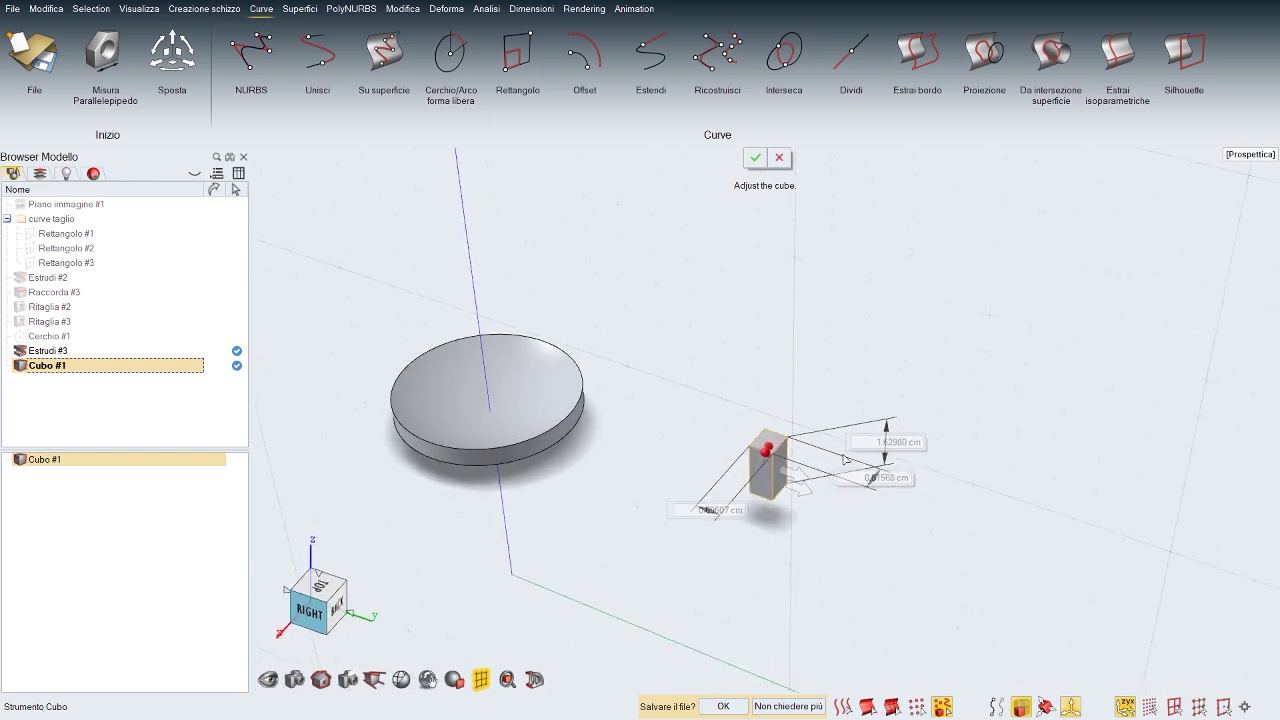
pyautogui.click(860, 442)
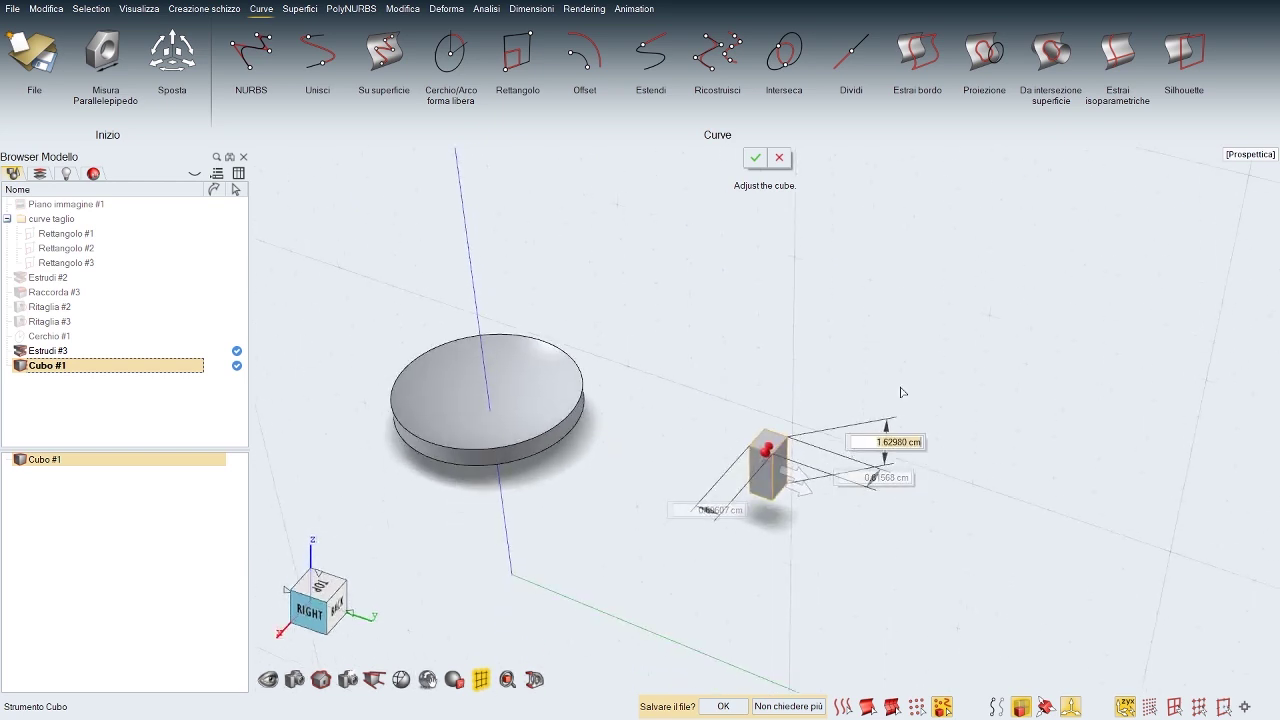
pyautogui.write('6')
pyautogui.press('Return')
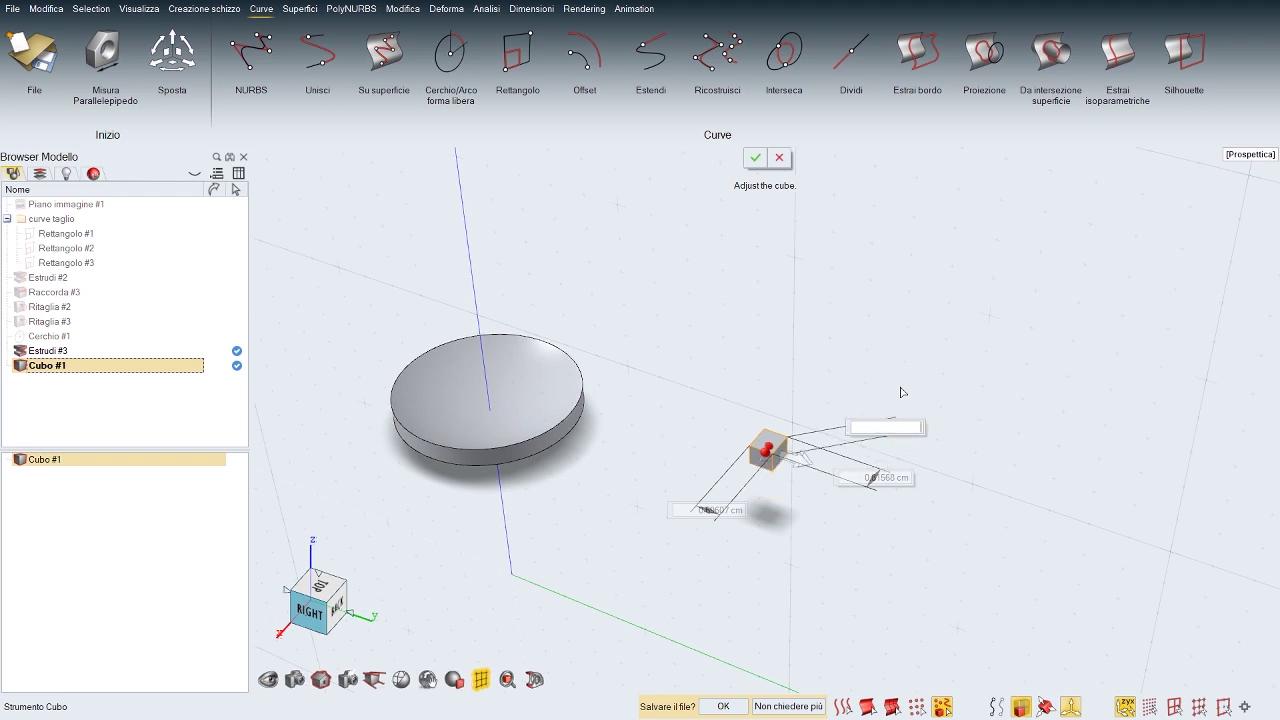
pyautogui.press('Tab')
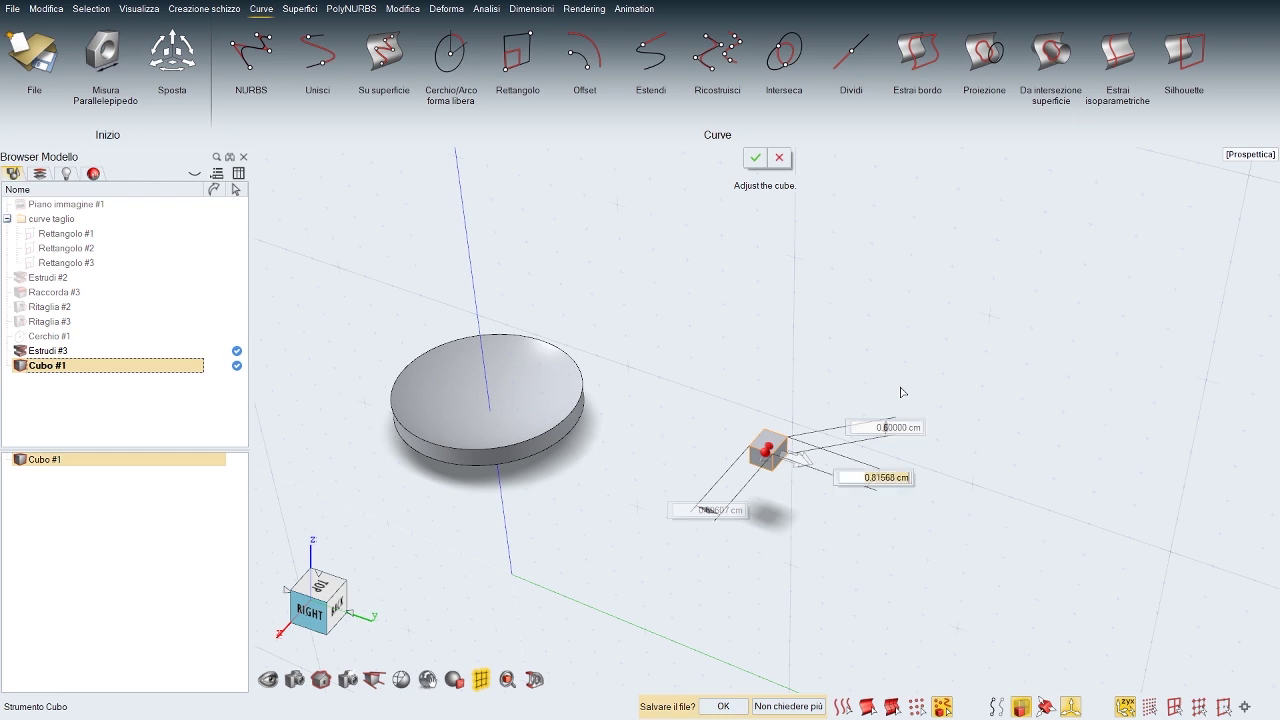
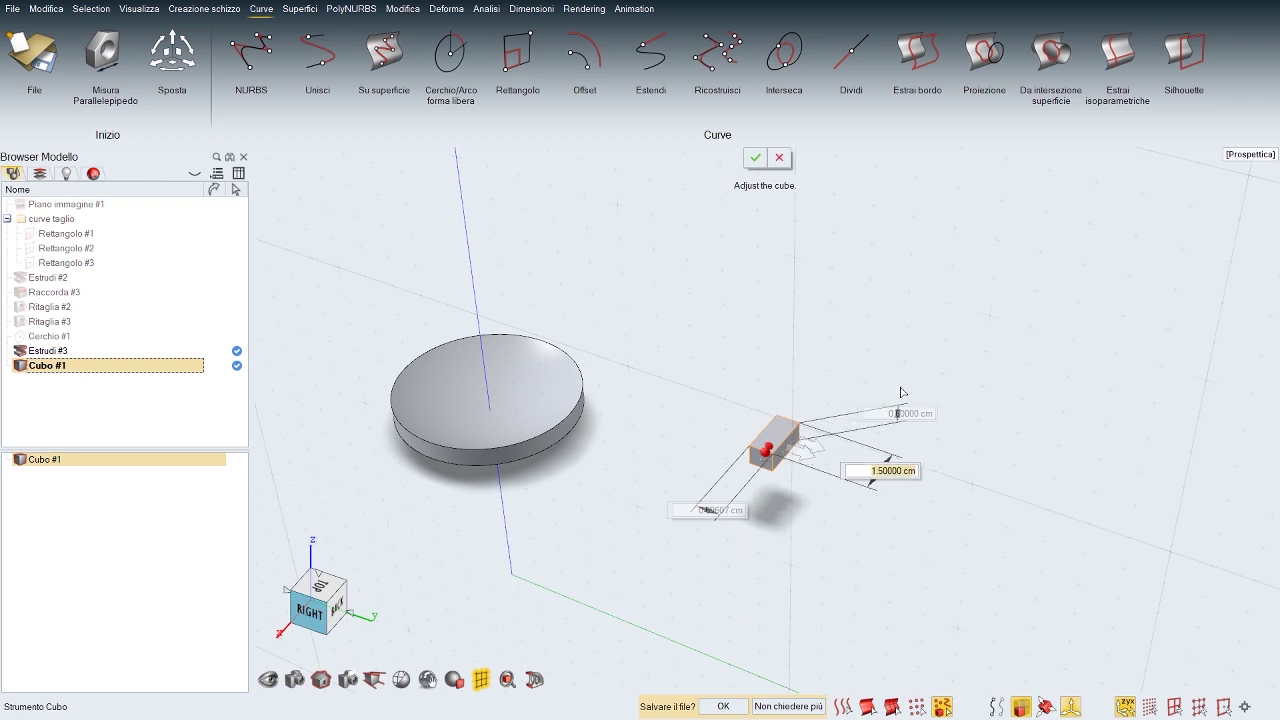
pyautogui.press('BackSpace')
pyautogui.press('Return')
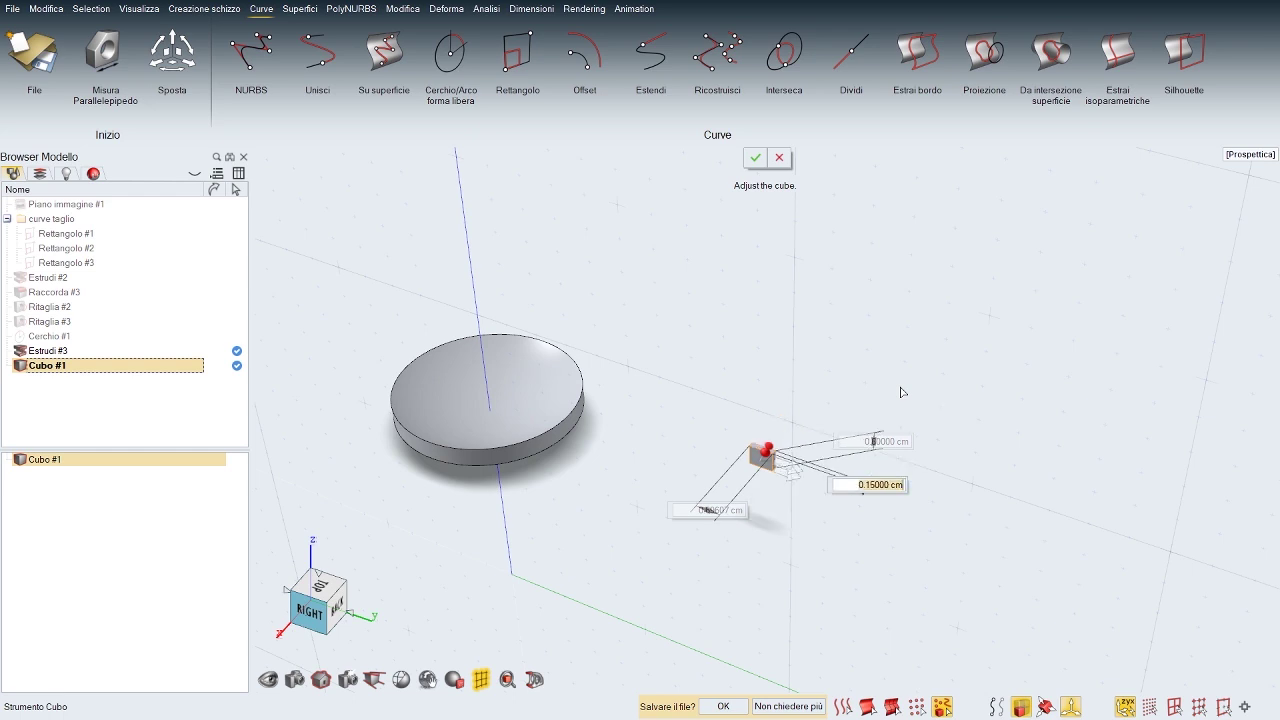
pyautogui.write('.15')
pyautogui.press('Tab')
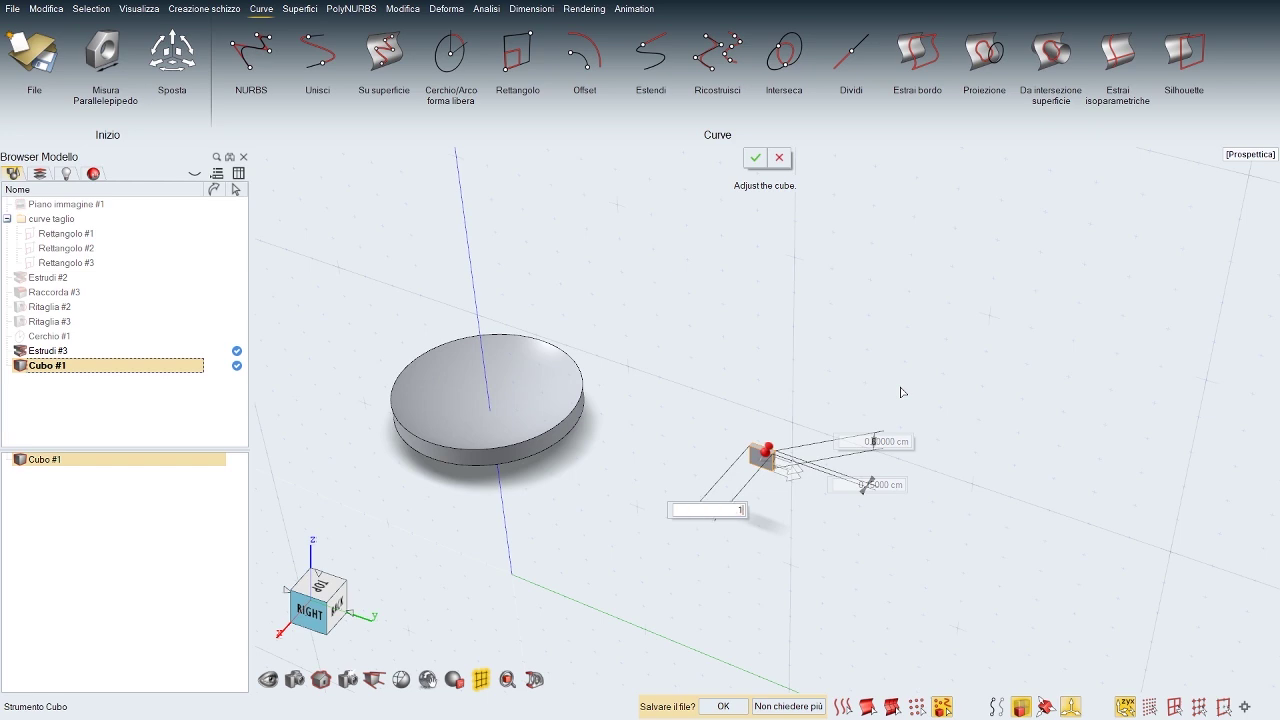
pyautogui.press('Return')
pyautogui.rightClick(901, 389)
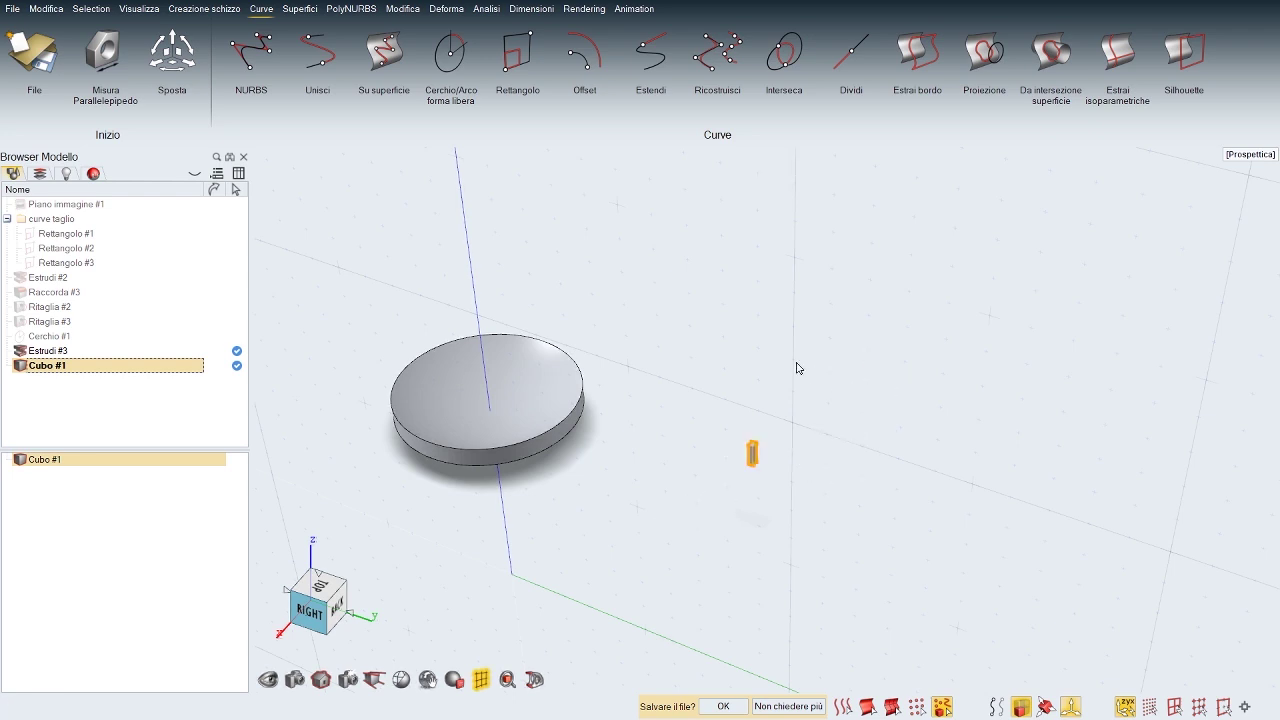
# Step: Fillet the vertical edges of the small bar with a constant 0.05 cm radius
pyautogui.press('f')
pyautogui.click(945, 430)
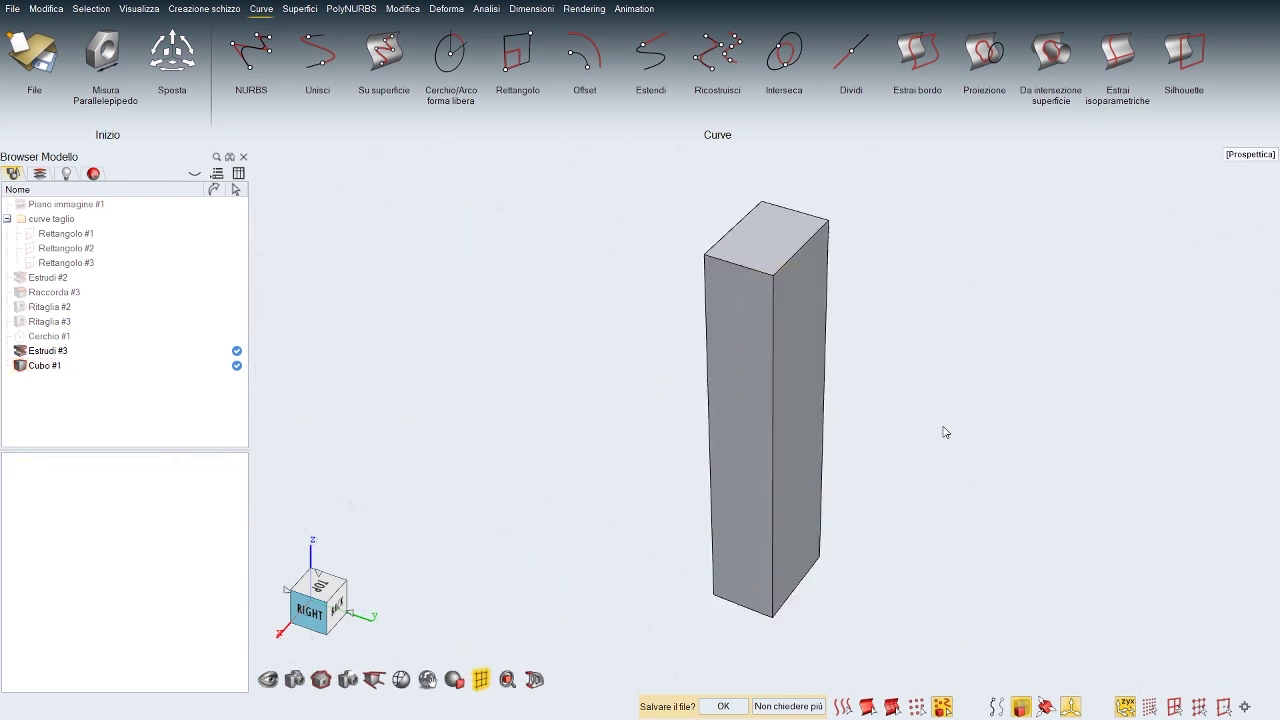
pyautogui.moveTo(933, 439)
pyautogui.mouseDown(button='middle')
pyautogui.moveTo(915, 438)
pyautogui.moveTo(990, 438)
pyautogui.moveTo(931, 437)
pyautogui.mouseUp(button='middle')
pyautogui.scroll(-3, 931, 437)
pyautogui.press('space')
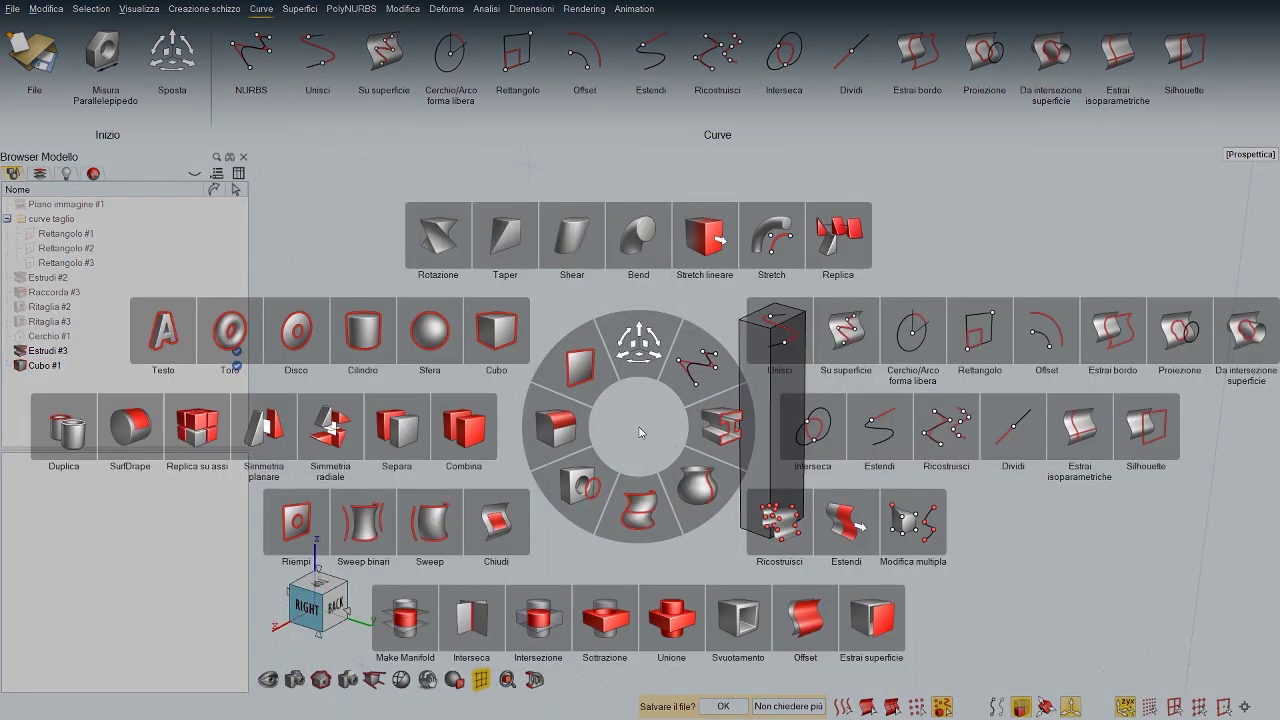
pyautogui.click(556, 428)
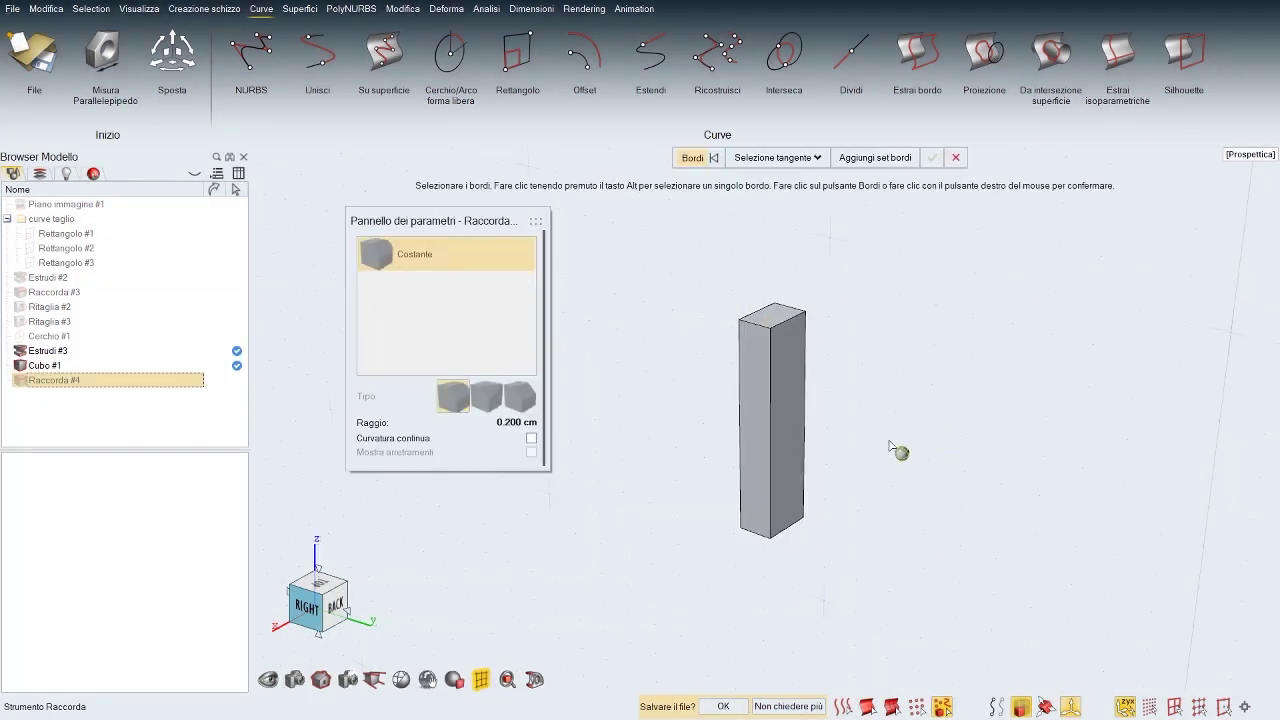
pyautogui.click(757, 422)
pyautogui.moveTo(760, 398)
pyautogui.mouseDown(button='middle')
pyautogui.moveTo(620, 402)
pyautogui.moveTo(757, 417)
pyautogui.mouseUp(button='middle')
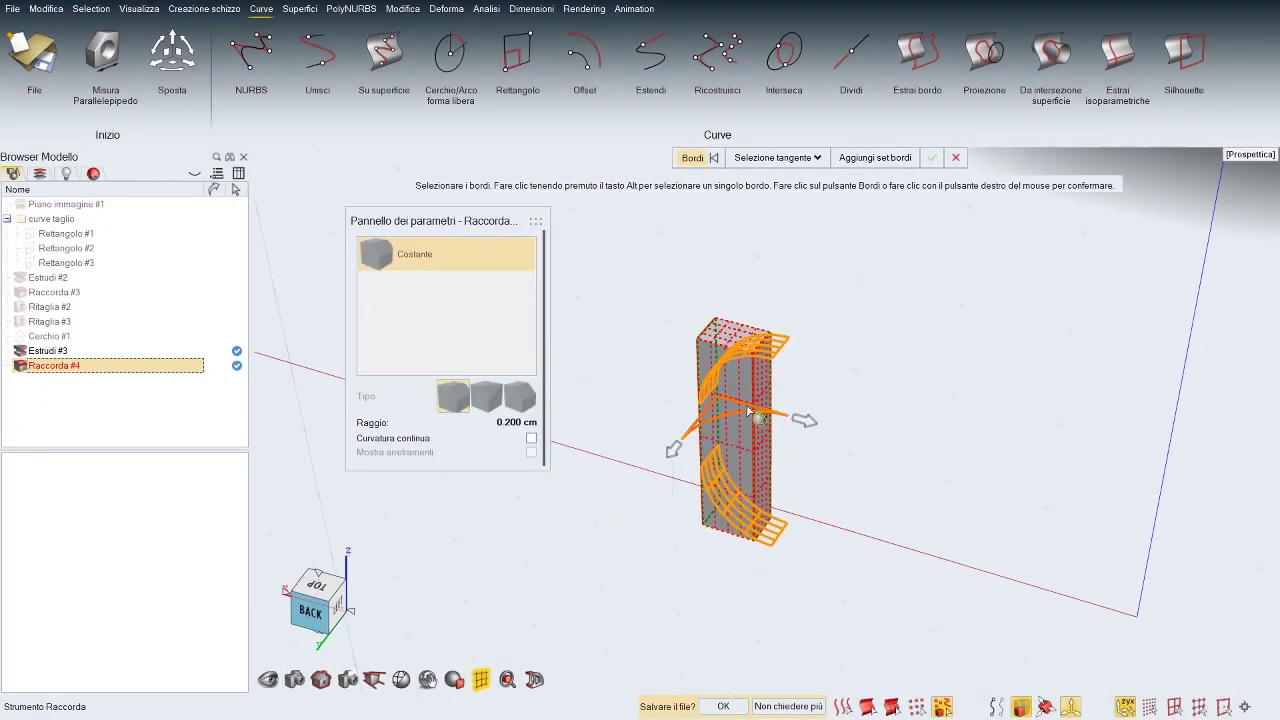
pyautogui.click(510, 423)
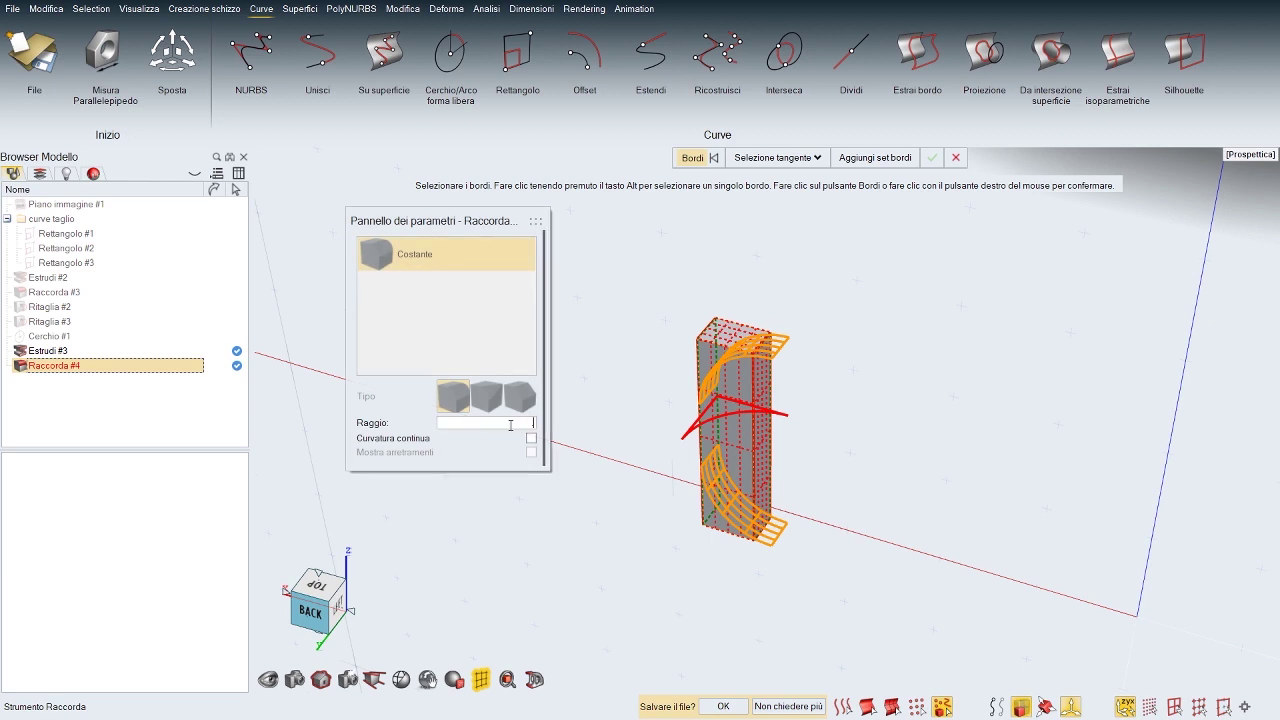
pyautogui.press('Return')
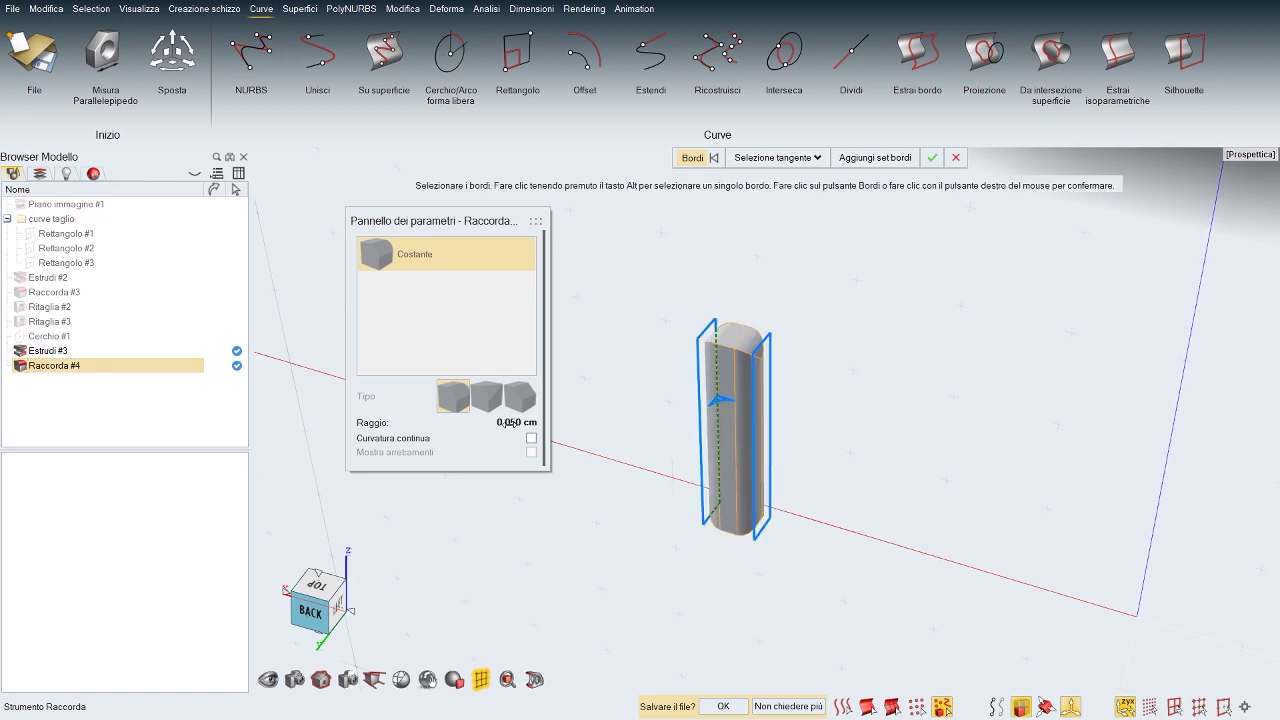
# Step: Add the bar's remaining top and bottom edges to the 0.05 cm fillet and finish it
pyautogui.click(728, 377)
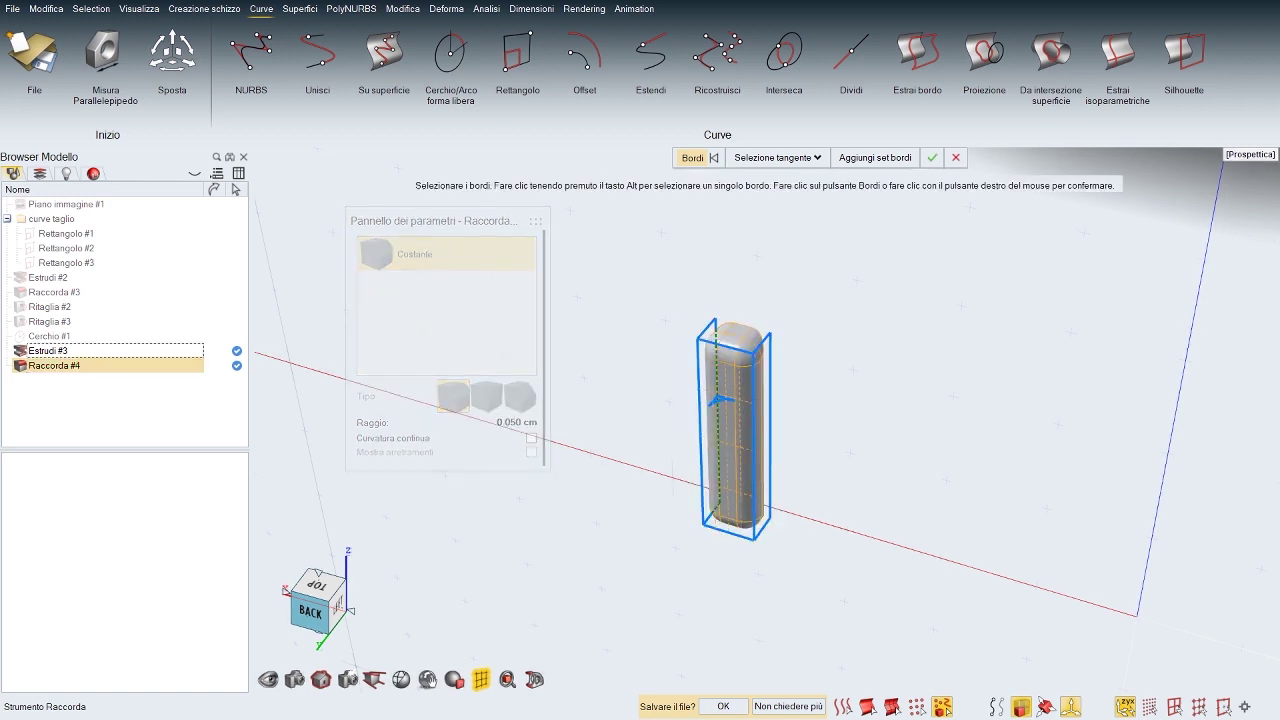
pyautogui.moveTo(728, 377); pyautogui.dragTo(500, 378, button='middle')
pyautogui.click(747, 400)
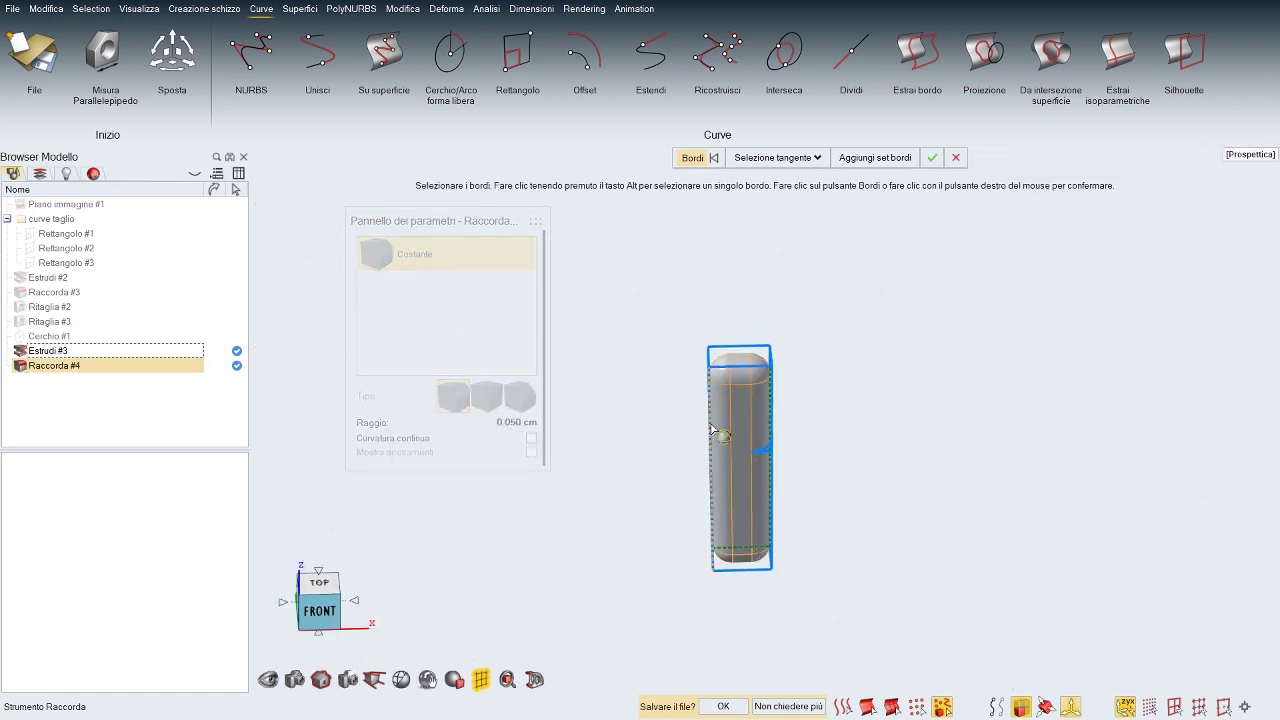
pyautogui.moveTo(720, 432); pyautogui.dragTo(810, 445, button='middle')
pyautogui.moveTo(640, 422); pyautogui.dragTo(714, 429, button='middle')
pyautogui.rightClick(847, 419)
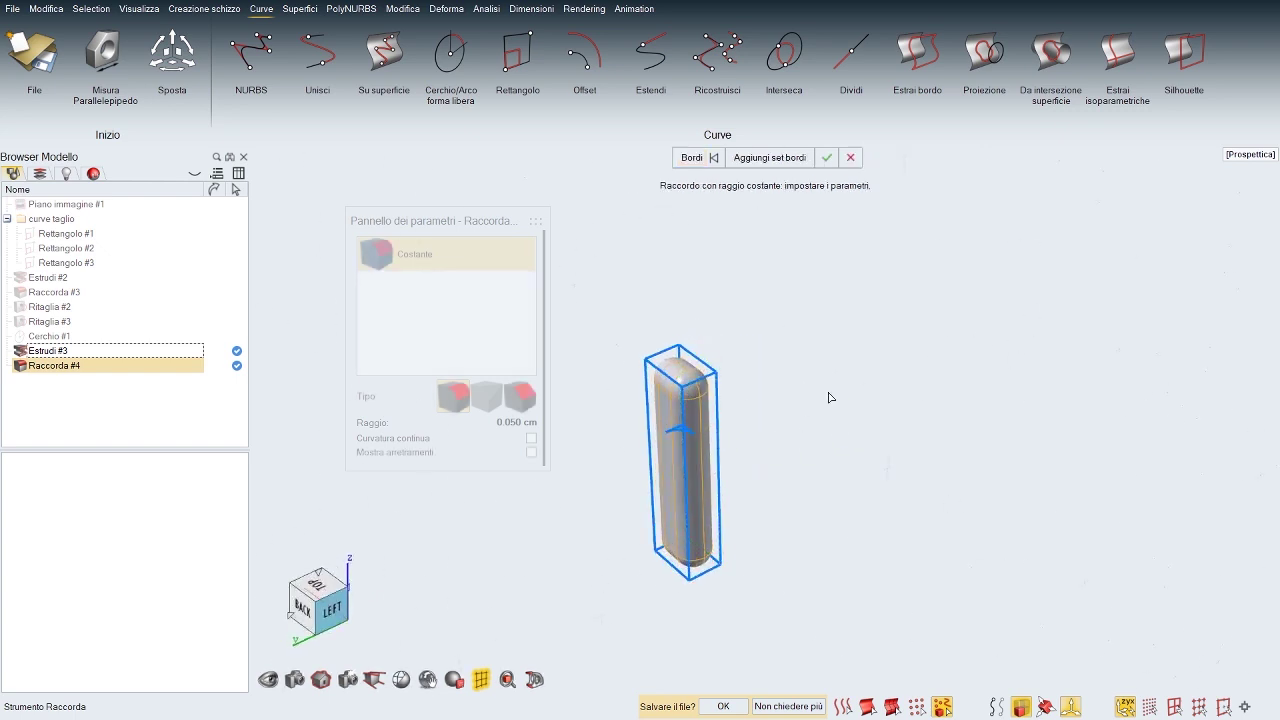
pyautogui.moveTo(877, 408); pyautogui.dragTo(845, 412, button='right')
pyautogui.click(845, 412)
# Step: Extract the disc's upper rim edge as a separate curve
pyautogui.moveTo(693, 422); pyautogui.dragTo(735, 426, button='middle')
pyautogui.scroll(-12, 768, 419)
pyautogui.moveTo(640, 460); pyautogui.dragTo(778, 408, button='right')
pyautogui.moveTo(745, 420); pyautogui.dragTo(743, 450, button='middle')
pyautogui.scroll(2, 738, 450)
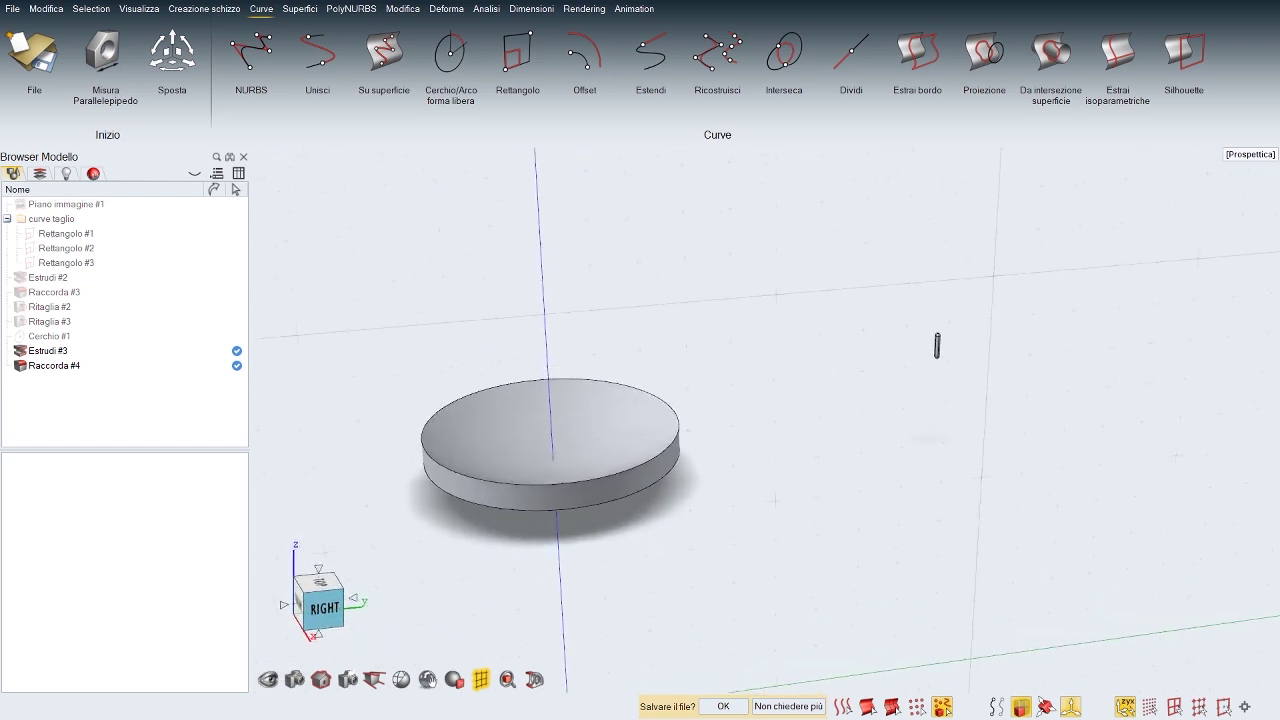
pyautogui.moveTo(640, 450); pyautogui.dragTo(795, 400, button='right')
pyautogui.moveTo(765, 410); pyautogui.dragTo(764, 442, button='middle')
pyautogui.scroll(2, 764, 445)
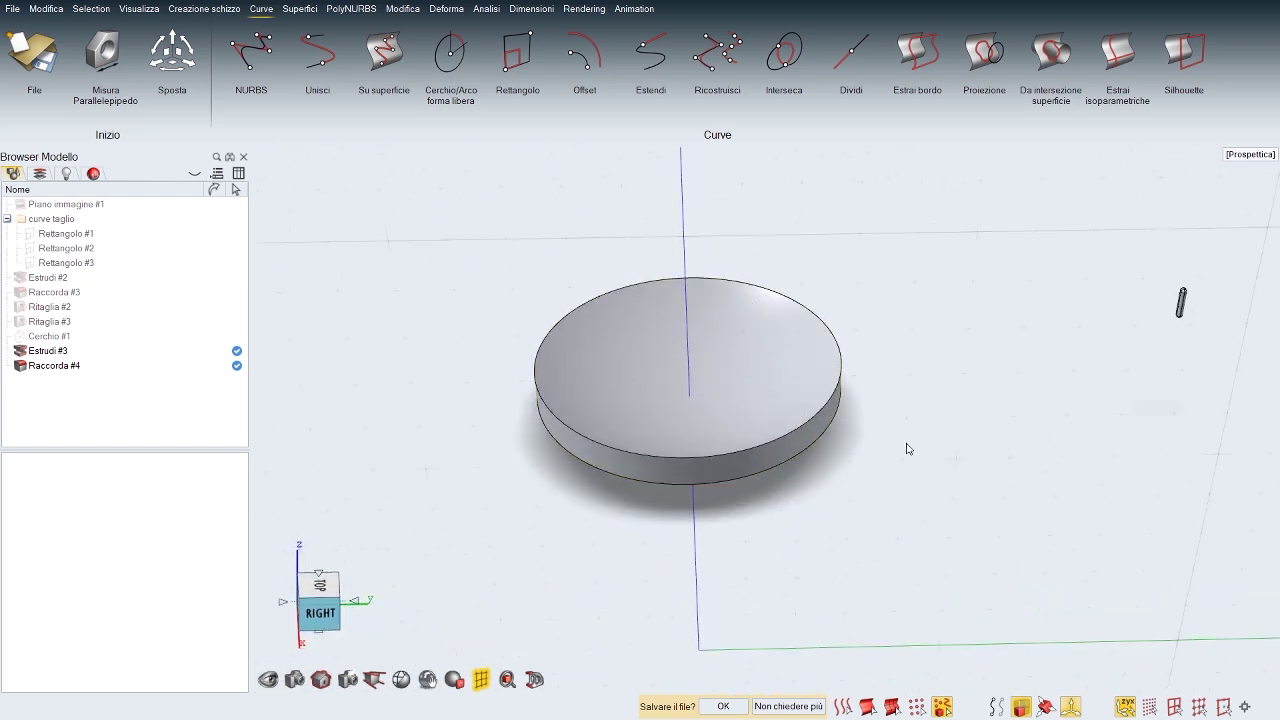
pyautogui.keyDown('alt'); pyautogui.rightClick(638, 380); pyautogui.keyUp('alt')
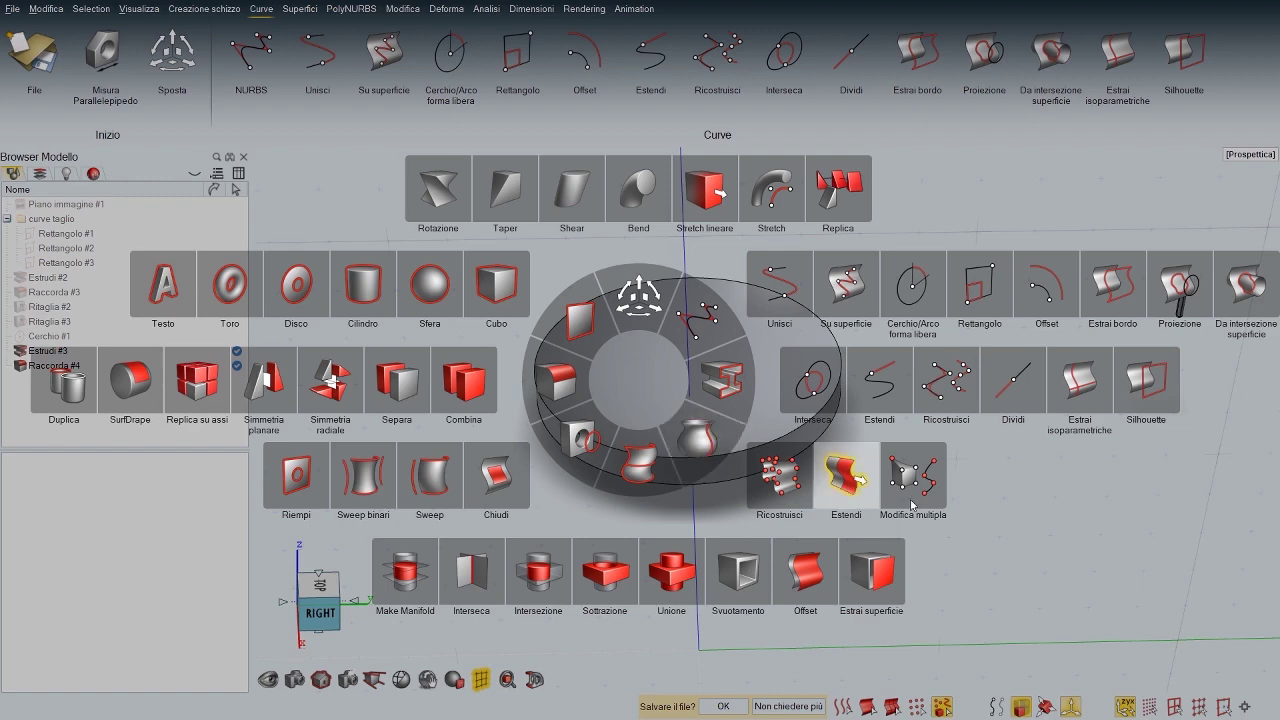
pyautogui.click(1112, 285)
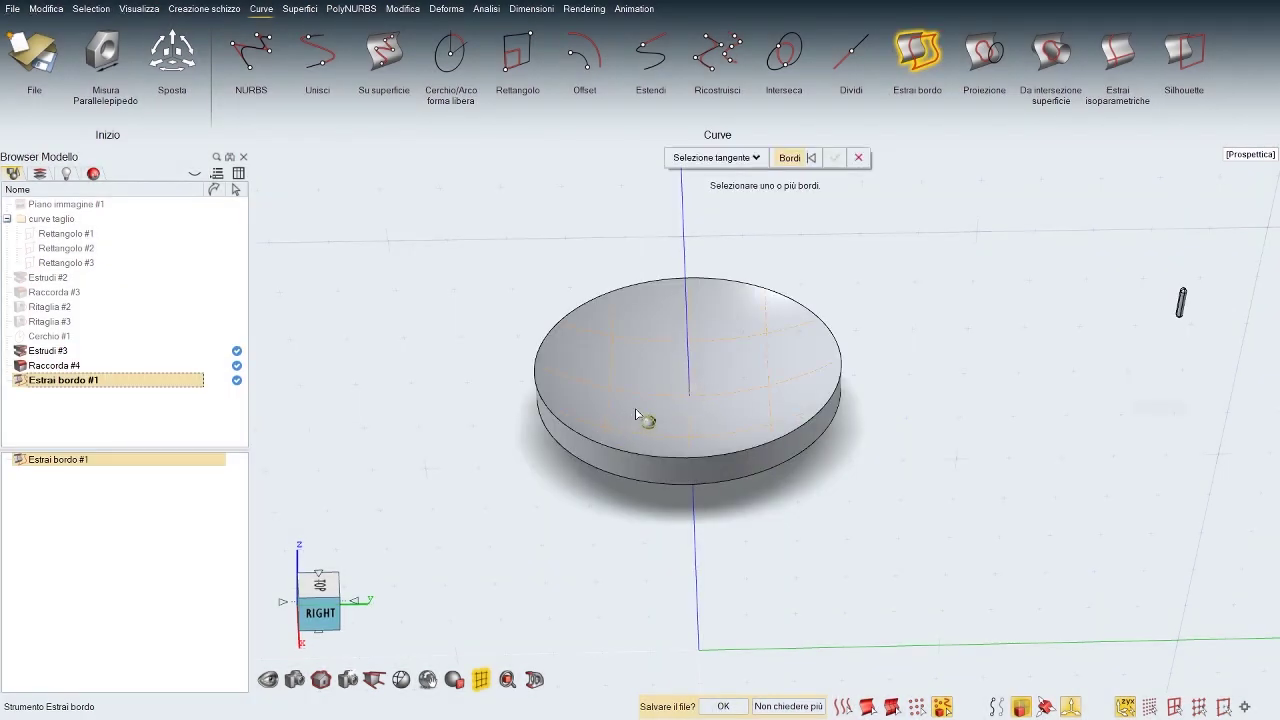
pyautogui.rightClick(881, 387)
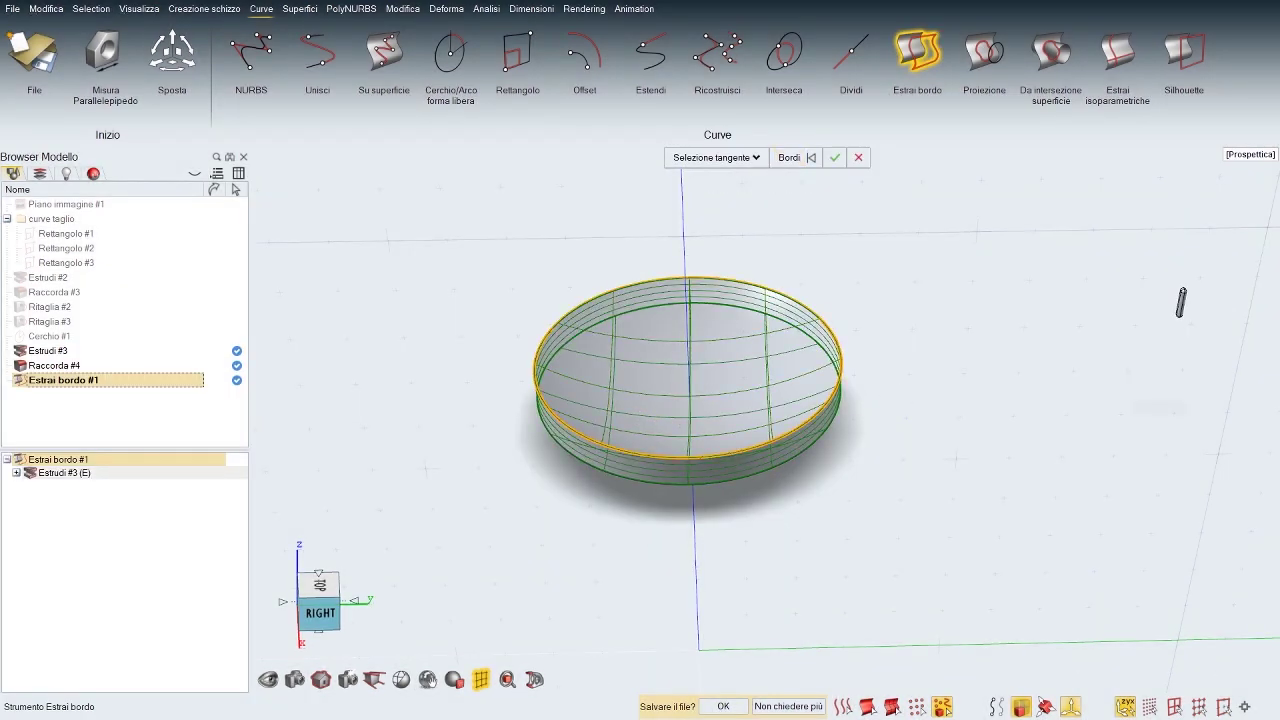
pyautogui.rightClick(869, 430)
pyautogui.click(865, 441)
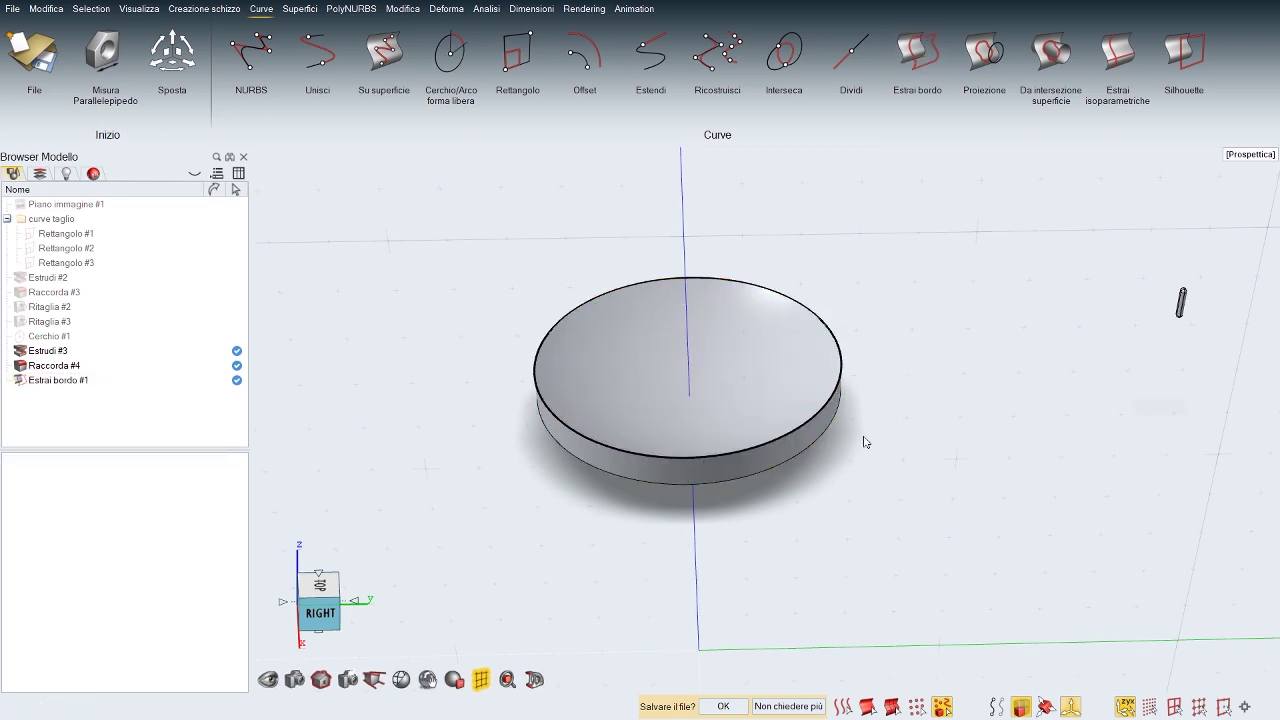
# Step: Replicate the rounded bar along the extracted rim curve with 3 copies
pyautogui.rightClick(865, 440)
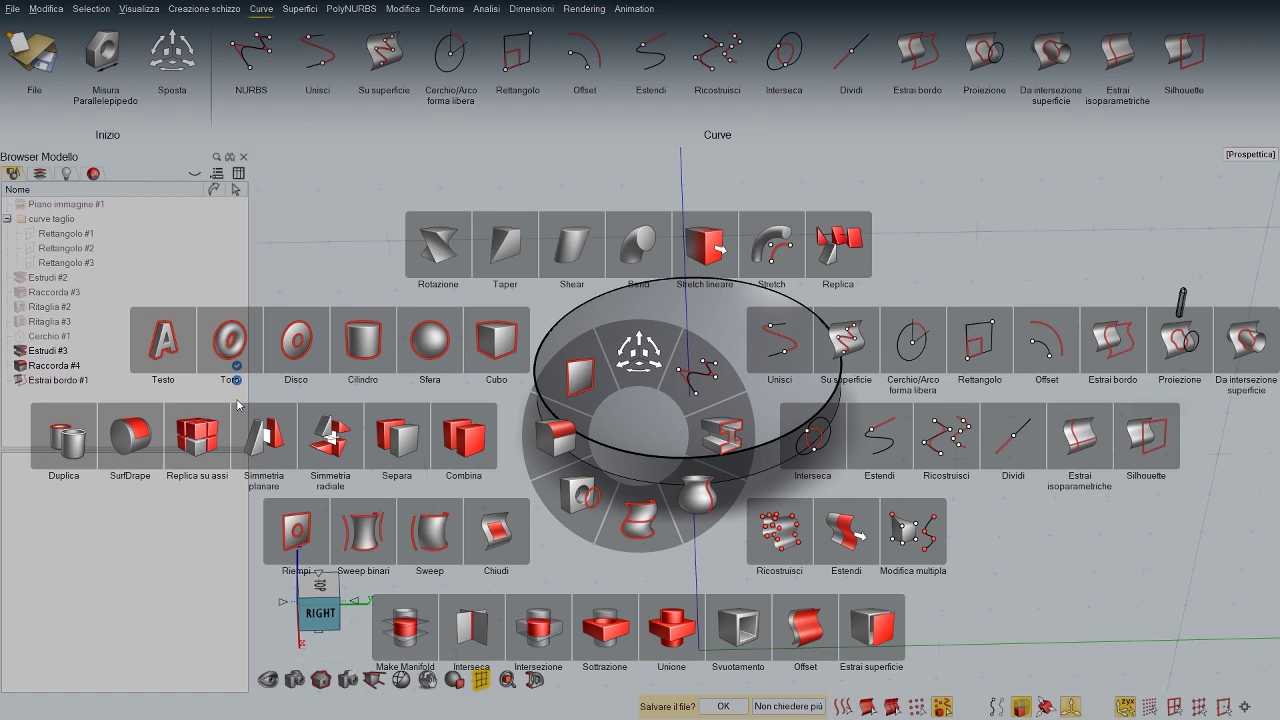
pyautogui.click(838, 245)
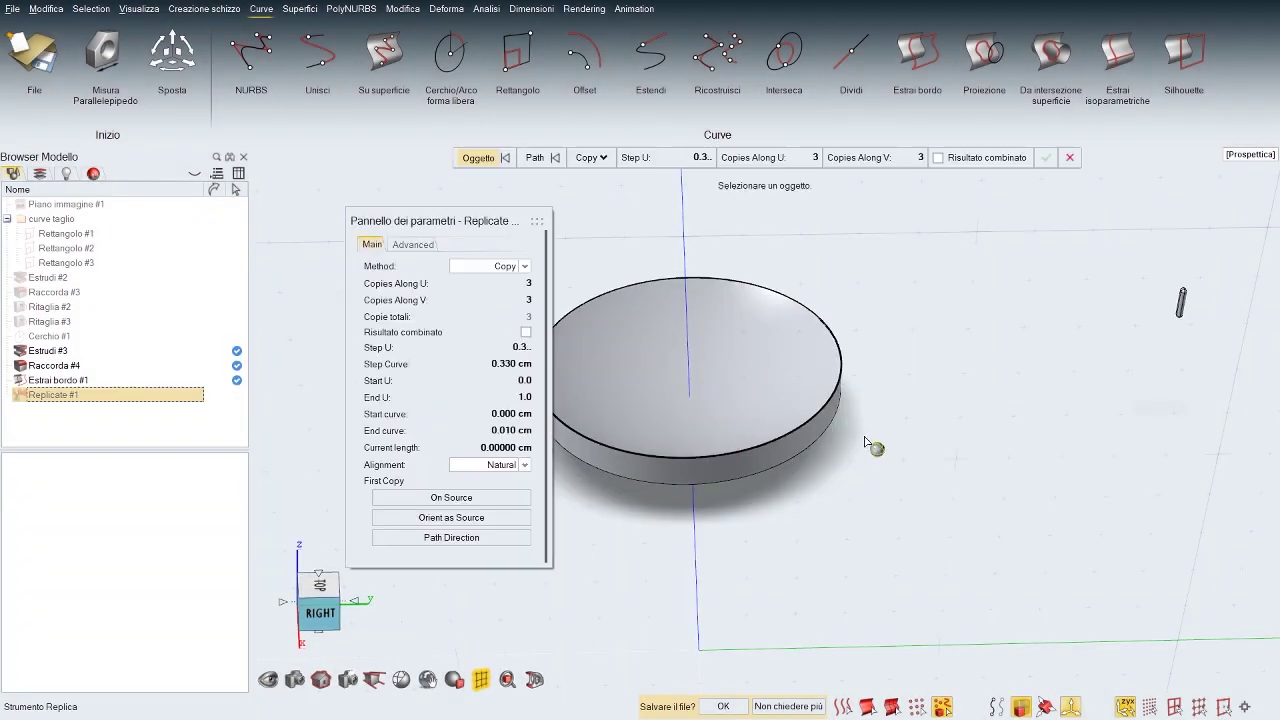
pyautogui.click(1181, 306)
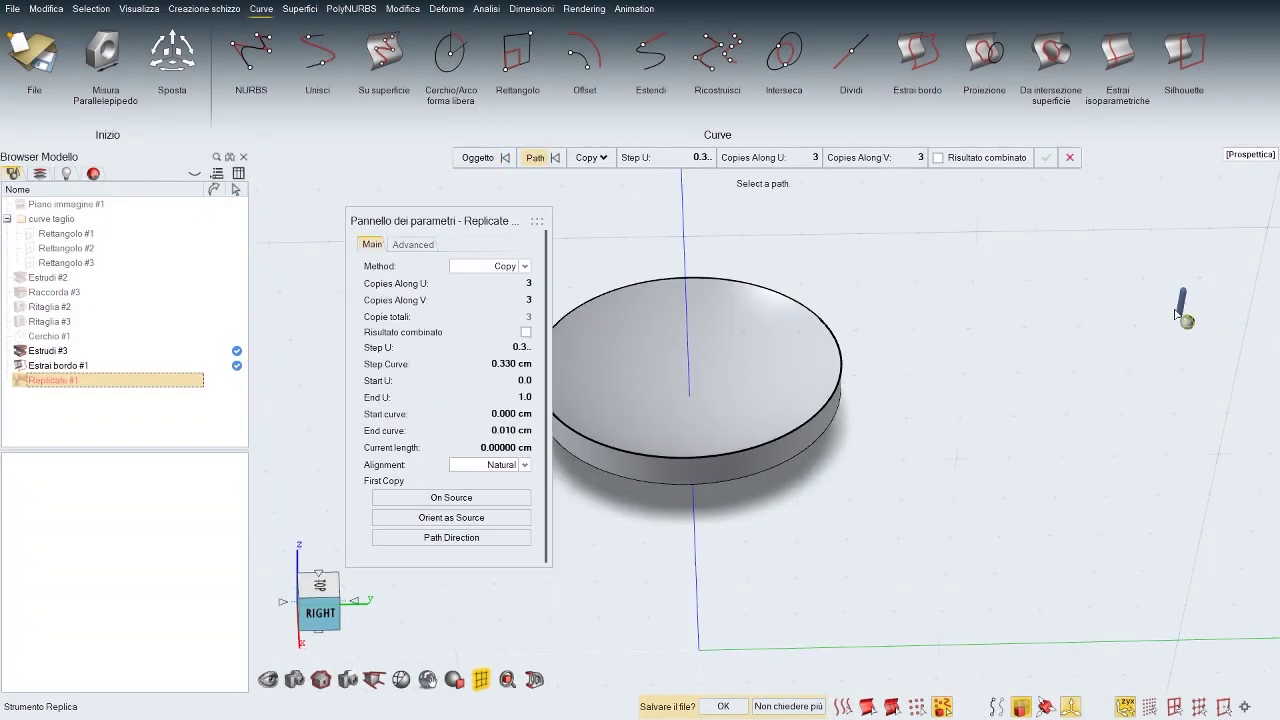
pyautogui.click(824, 411)
pyautogui.moveTo(768, 415); pyautogui.dragTo(889, 412, button='right')
pyautogui.moveTo(889, 412); pyautogui.dragTo(895, 500, button='middle')
pyautogui.scroll(3, 895, 480)
pyautogui.moveTo(895, 480); pyautogui.dragTo(1000, 440, button='right')
pyautogui.scroll(4, 841, 360)
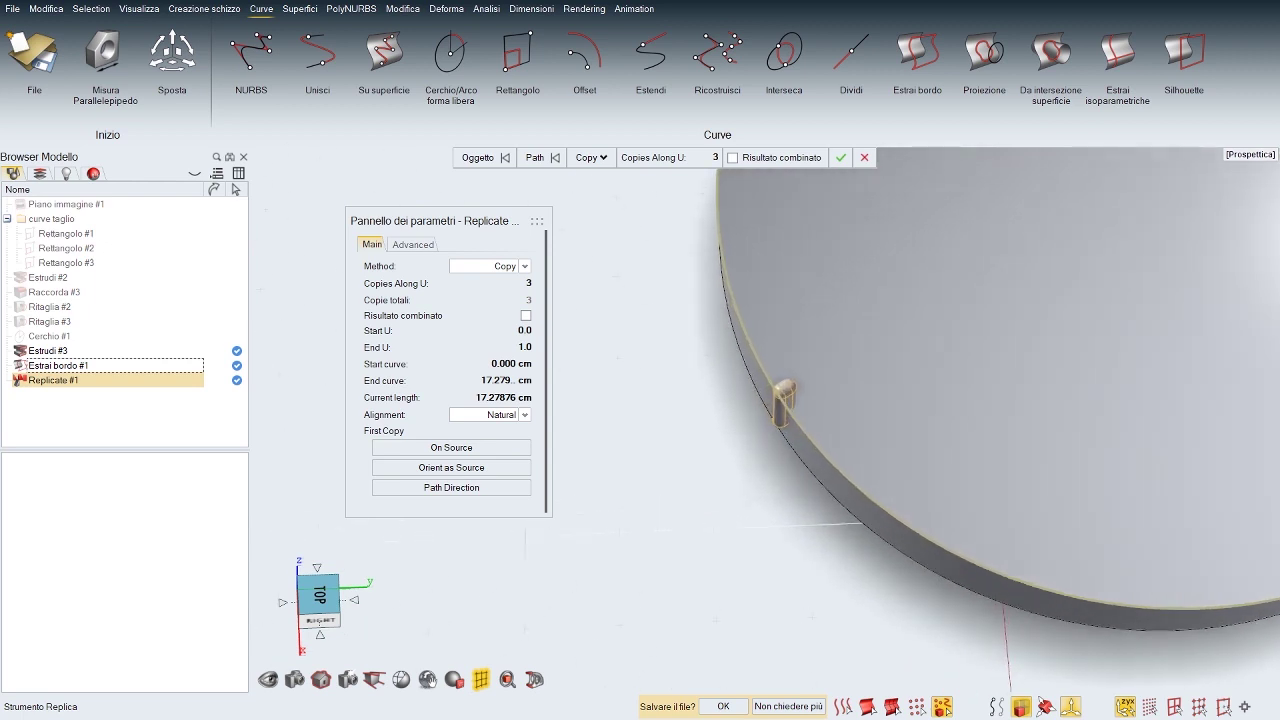
# Step: Orient the replicated bars to the path direction of the rim curve and finish the replication
pyautogui.moveTo(841, 360); pyautogui.dragTo(766, 411, button='right')
pyautogui.scroll(2, 766, 411)
pyautogui.click(307, 597)
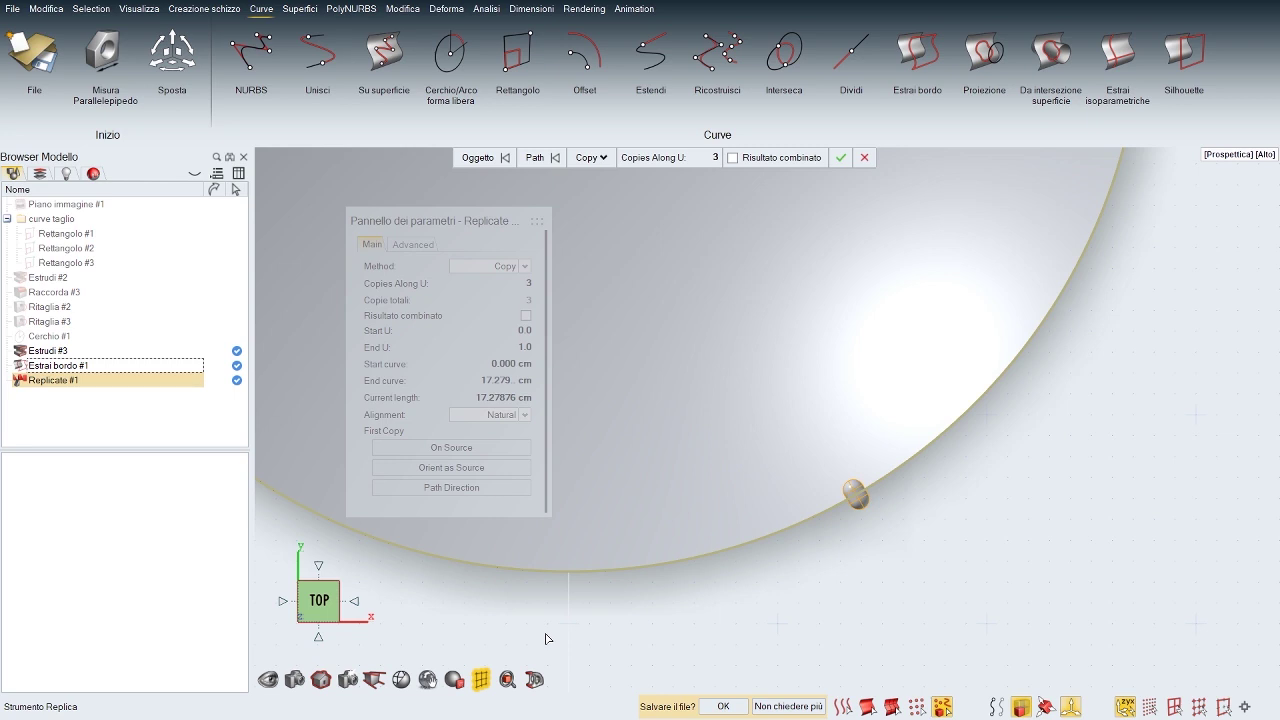
pyautogui.click(480, 488)
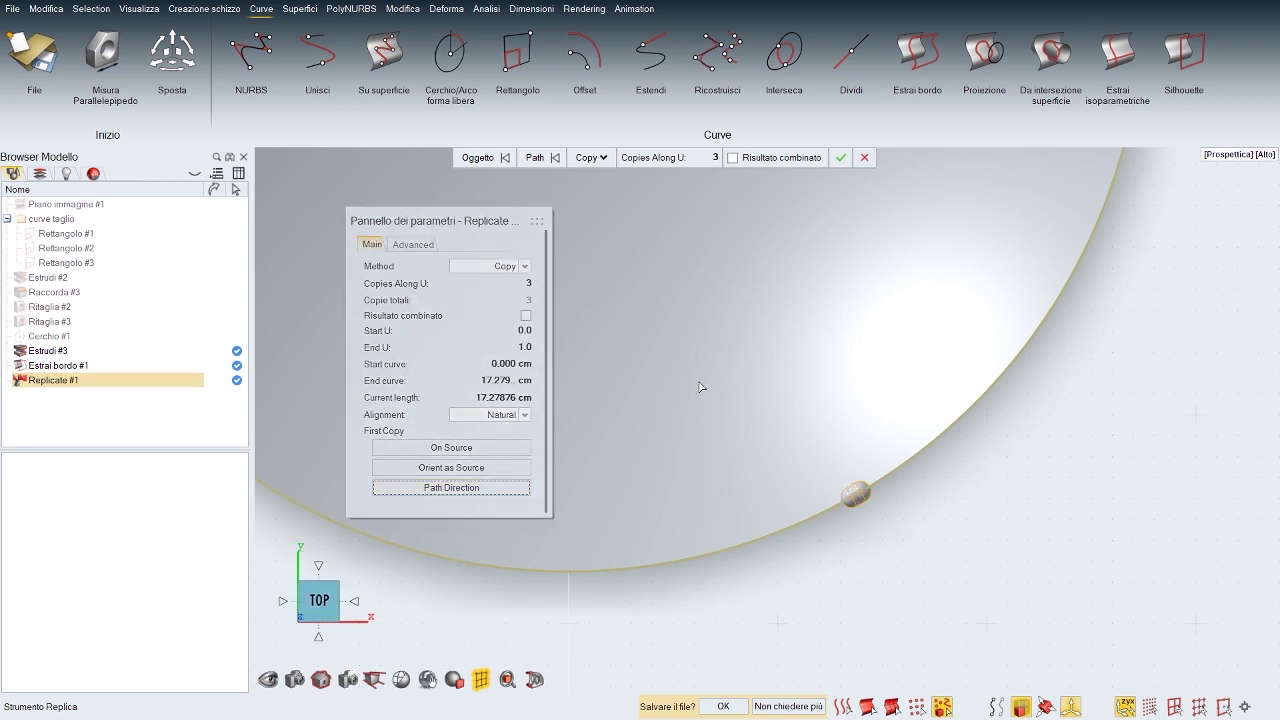
pyautogui.moveTo(703, 383); pyautogui.dragTo(769, 634, button='right')
pyautogui.scroll(-5, 753, 450)
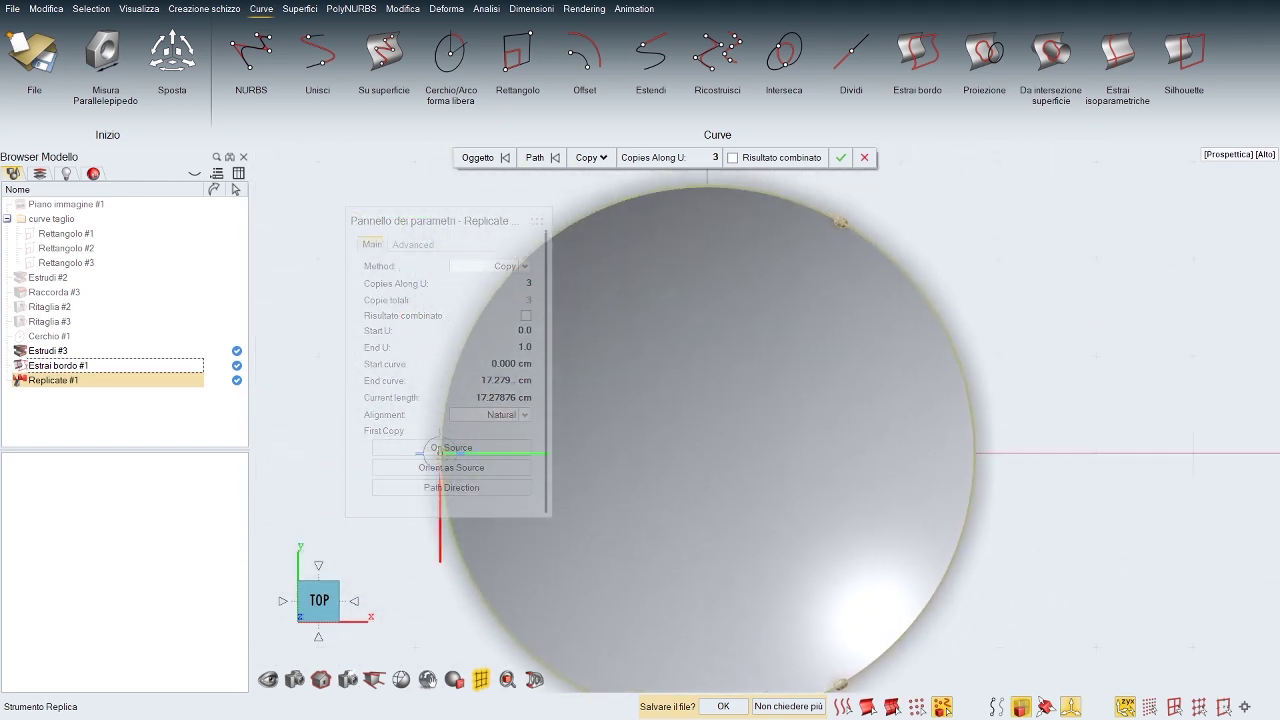
pyautogui.moveTo(769, 634); pyautogui.dragTo(600, 470, button='middle')
pyautogui.scroll(-3, 600, 470)
pyautogui.moveTo(708, 412); pyautogui.dragTo(723, 367, button='middle')
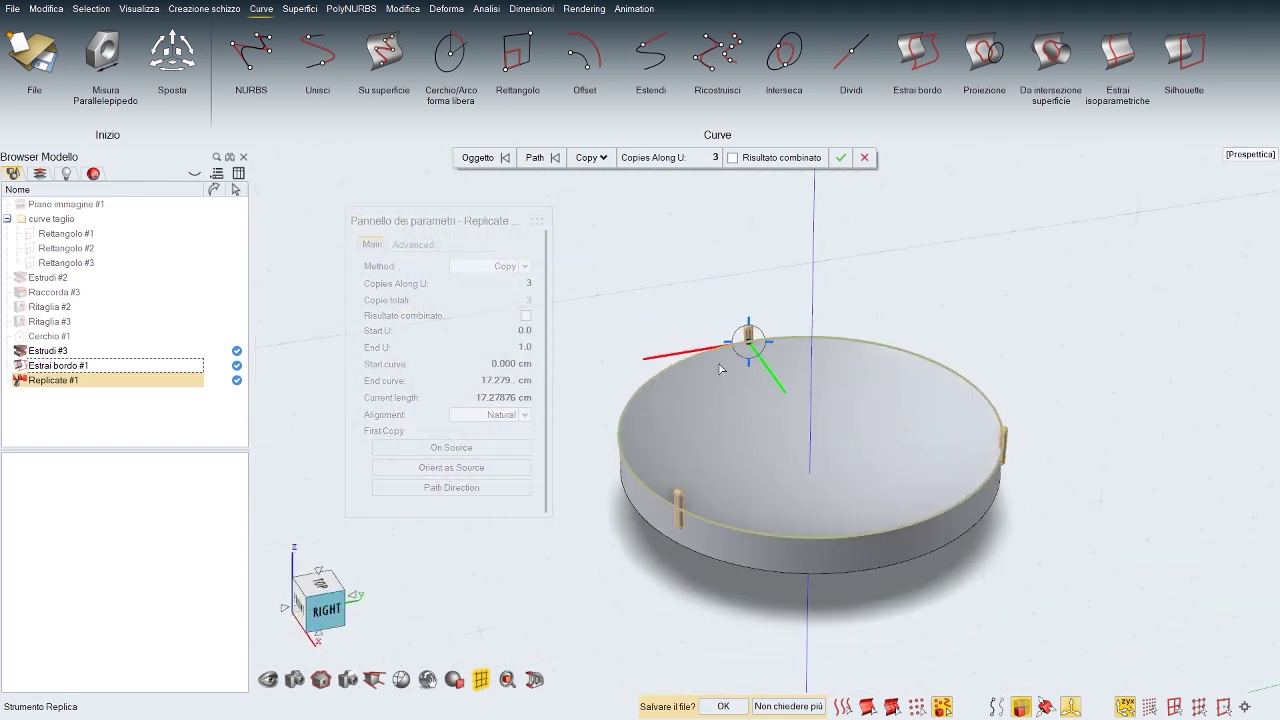
pyautogui.click(843, 281)
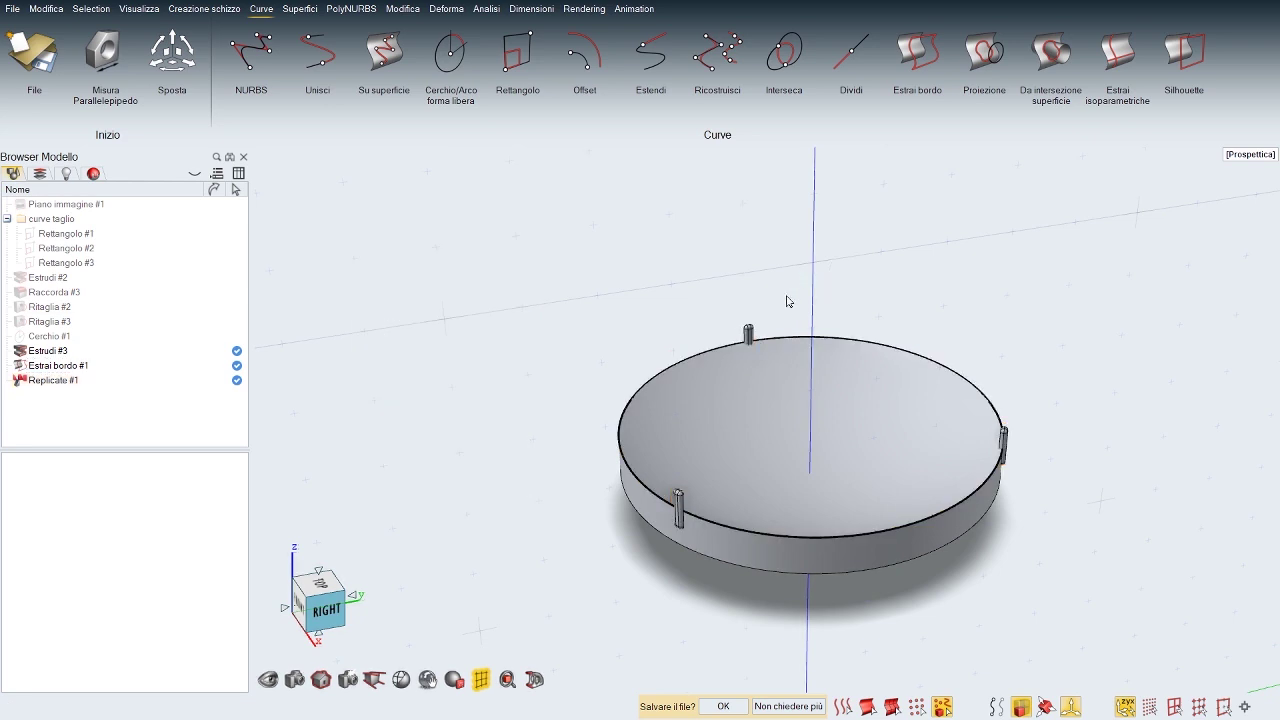
# Step: Reopen the bar replication around the disc's rim for editing
pyautogui.click(752, 336)
pyautogui.click(1006, 442)
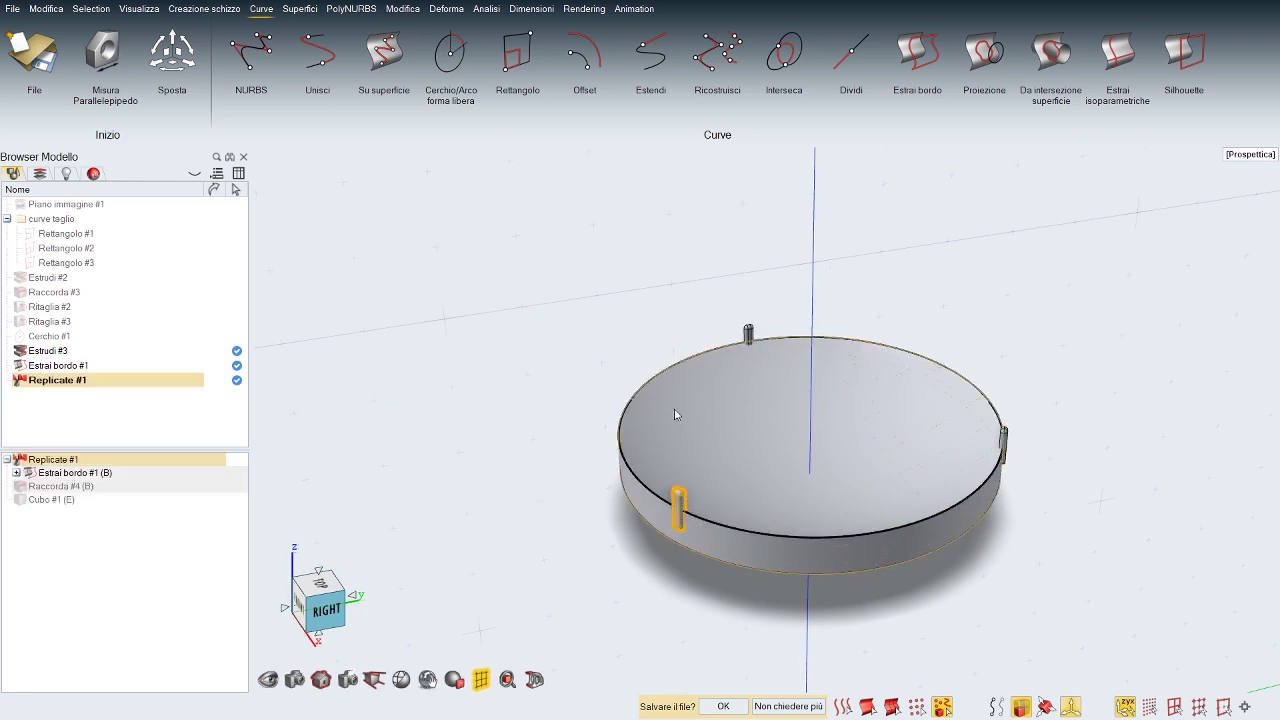
pyautogui.doubleClick(750, 336)
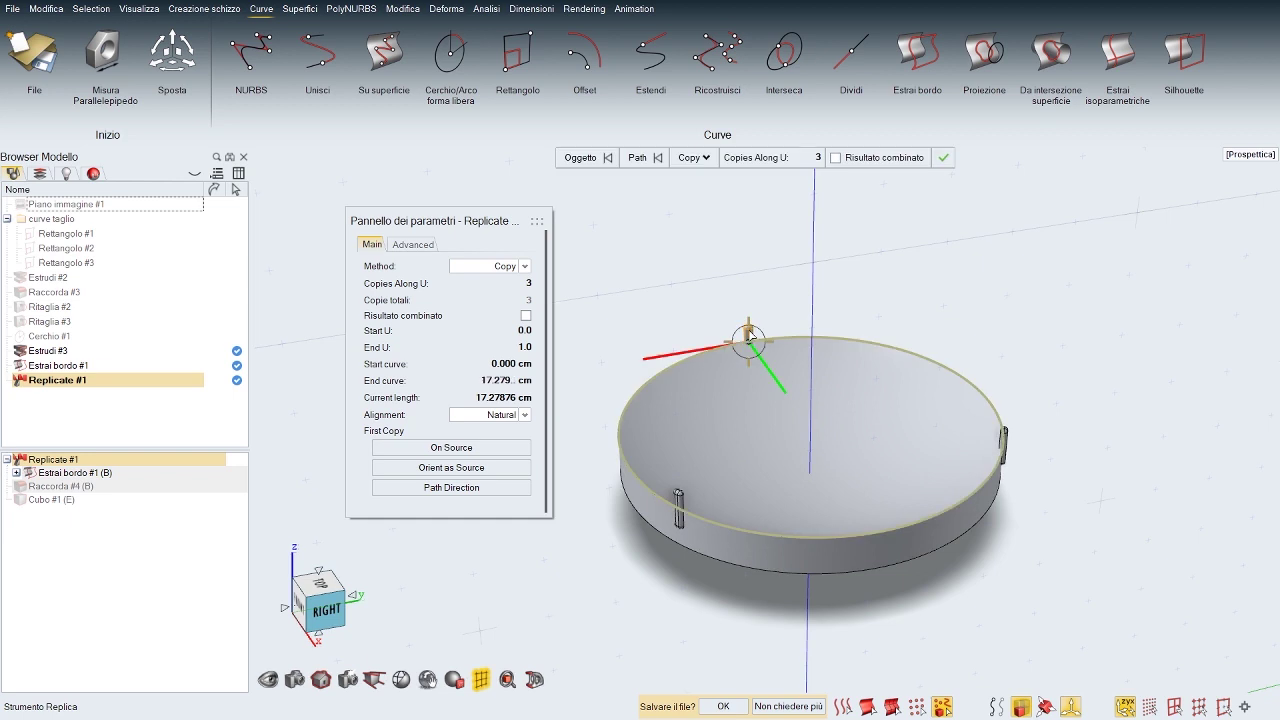
# Step: Turn on the combined result for the three rounded pins replicated along the disc's rim and confirm the replication
pyautogui.click(836, 158)
pyautogui.rightClick(868, 297)
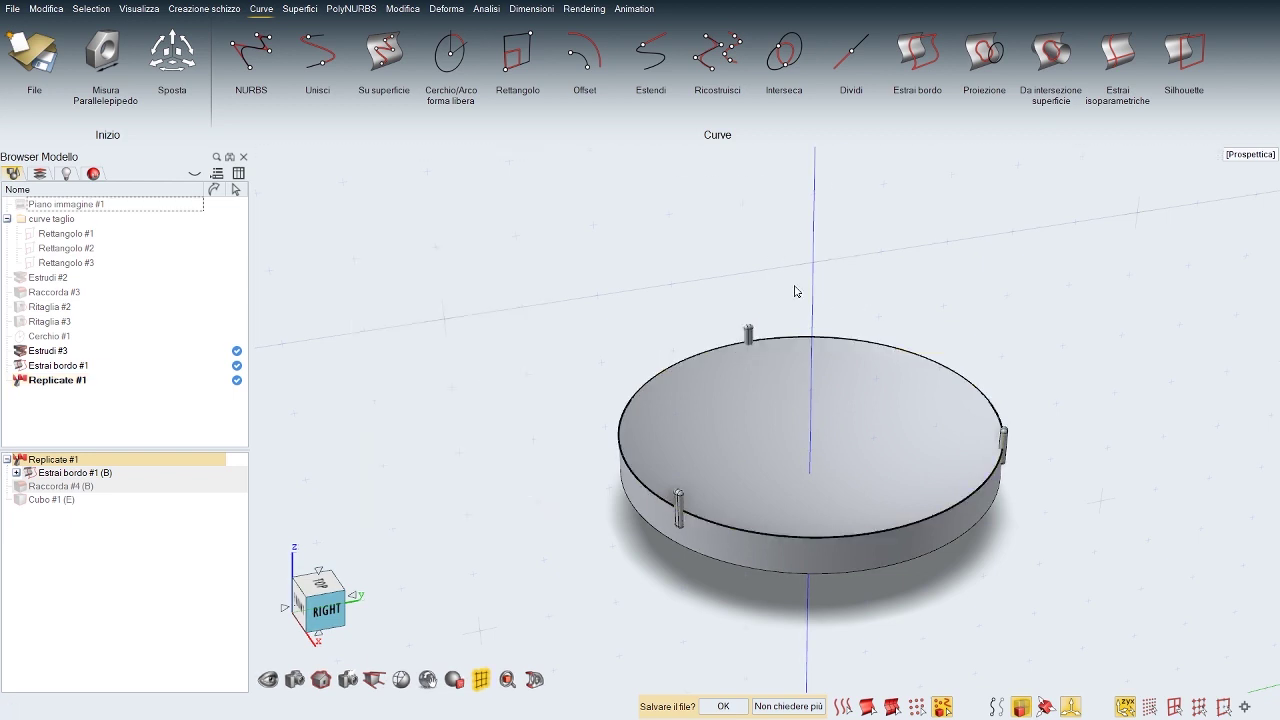
pyautogui.click(797, 291)
# Step: Edit the rim's pin replication and set its copies along U to 65
pyautogui.click(749, 335)
pyautogui.click(770, 320)
pyautogui.click(752, 333)
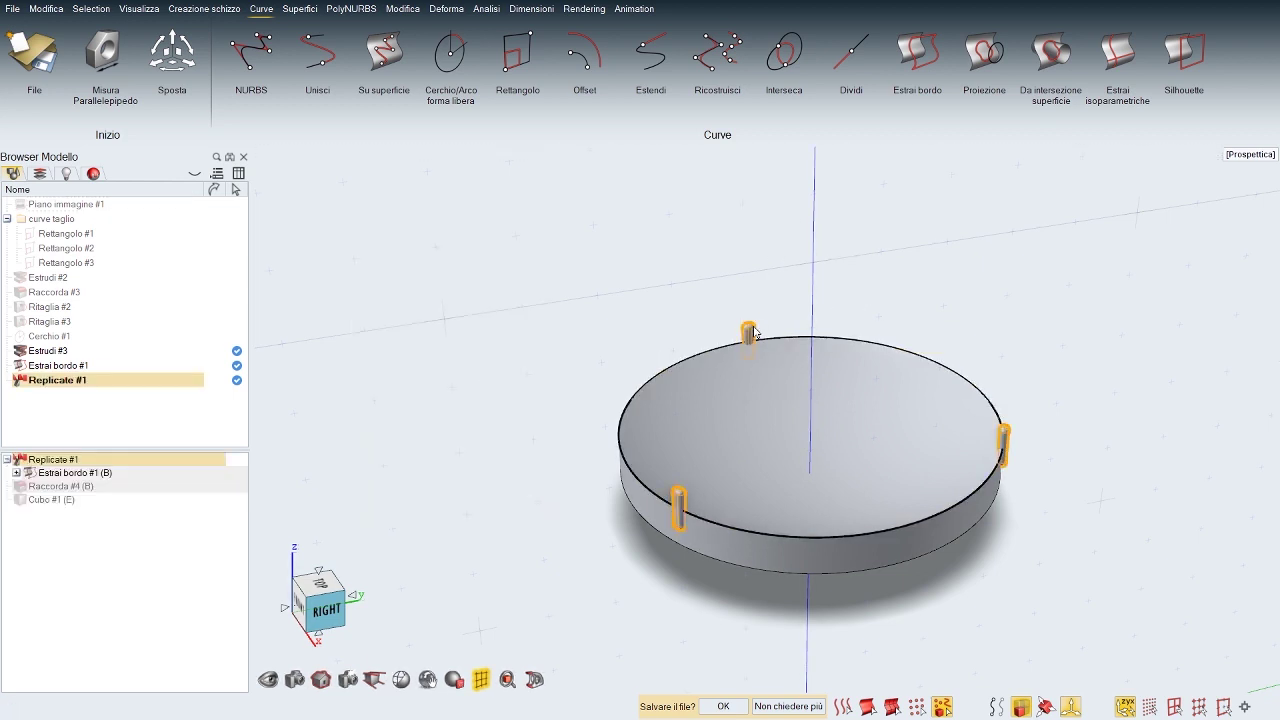
pyautogui.doubleClick(754, 331)
pyautogui.click(817, 158)
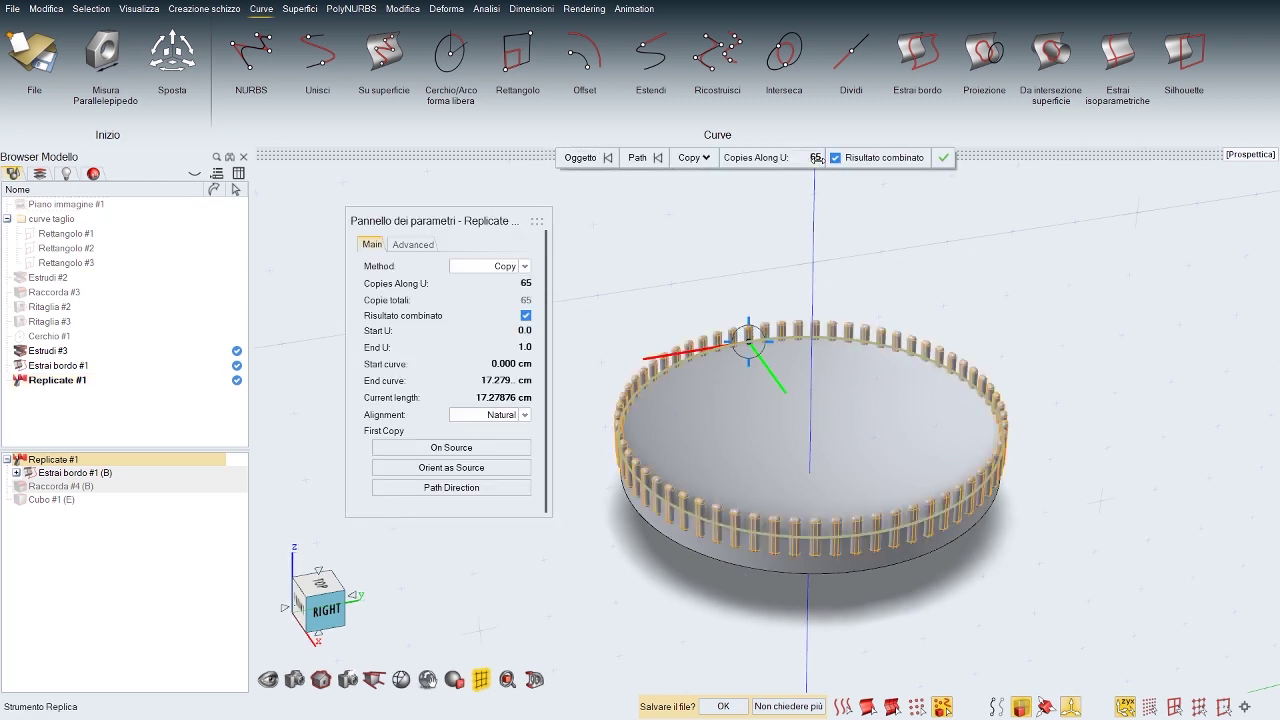
pyautogui.click(943, 157)
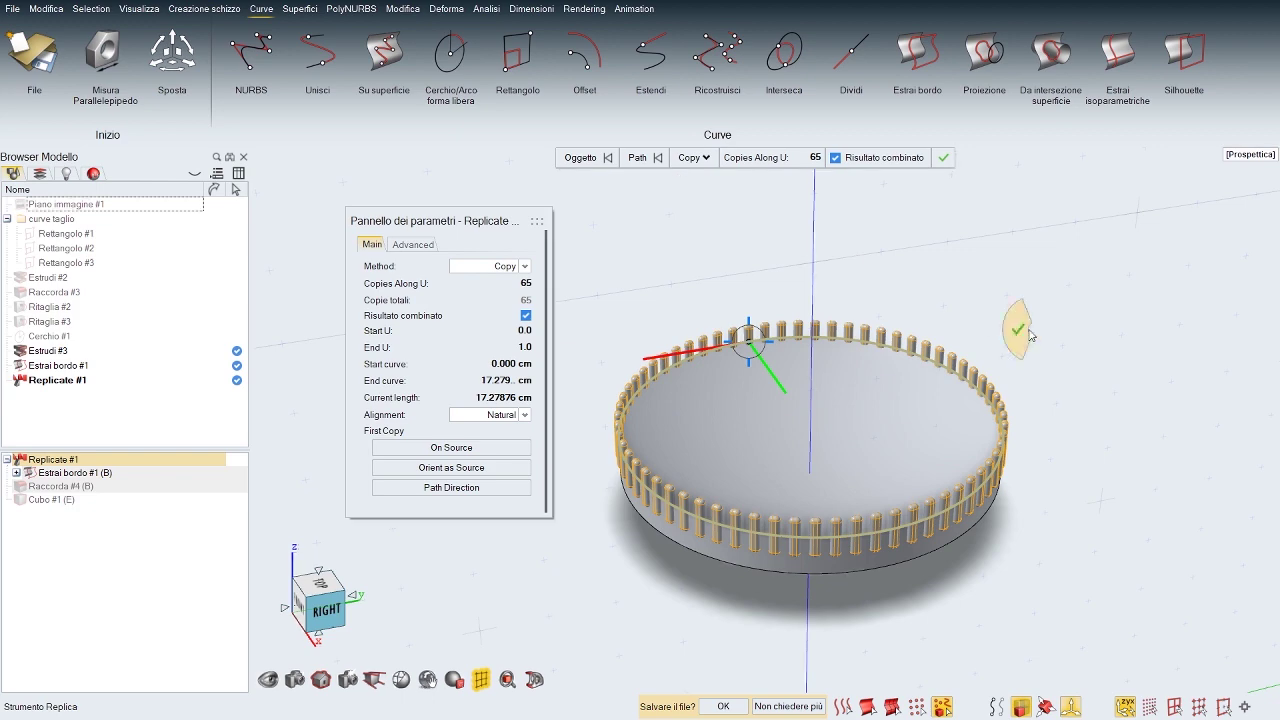
# Step: Examine up close how the replicated pins sit along the disc's upper rim
pyautogui.moveTo(1013, 478); pyautogui.dragTo(906, 440, button='right')
pyautogui.moveTo(906, 440); pyautogui.dragTo(928, 456, button='middle')
pyautogui.scroll(5, 928, 456)
pyautogui.scroll(1, 928, 474)
pyautogui.moveTo(928, 478); pyautogui.dragTo(907, 456, button='right')
pyautogui.click(812, 360)
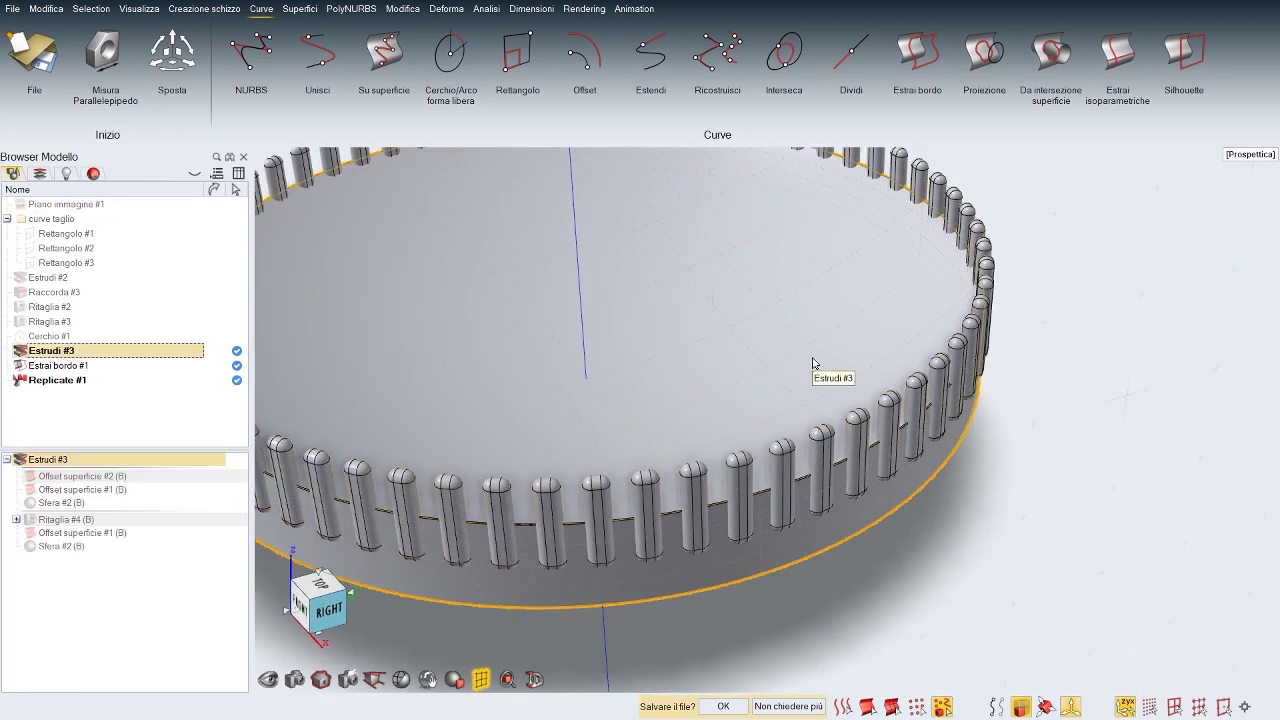
pyautogui.click(987, 617)
pyautogui.moveTo(989, 622); pyautogui.dragTo(1000, 596, button='middle')
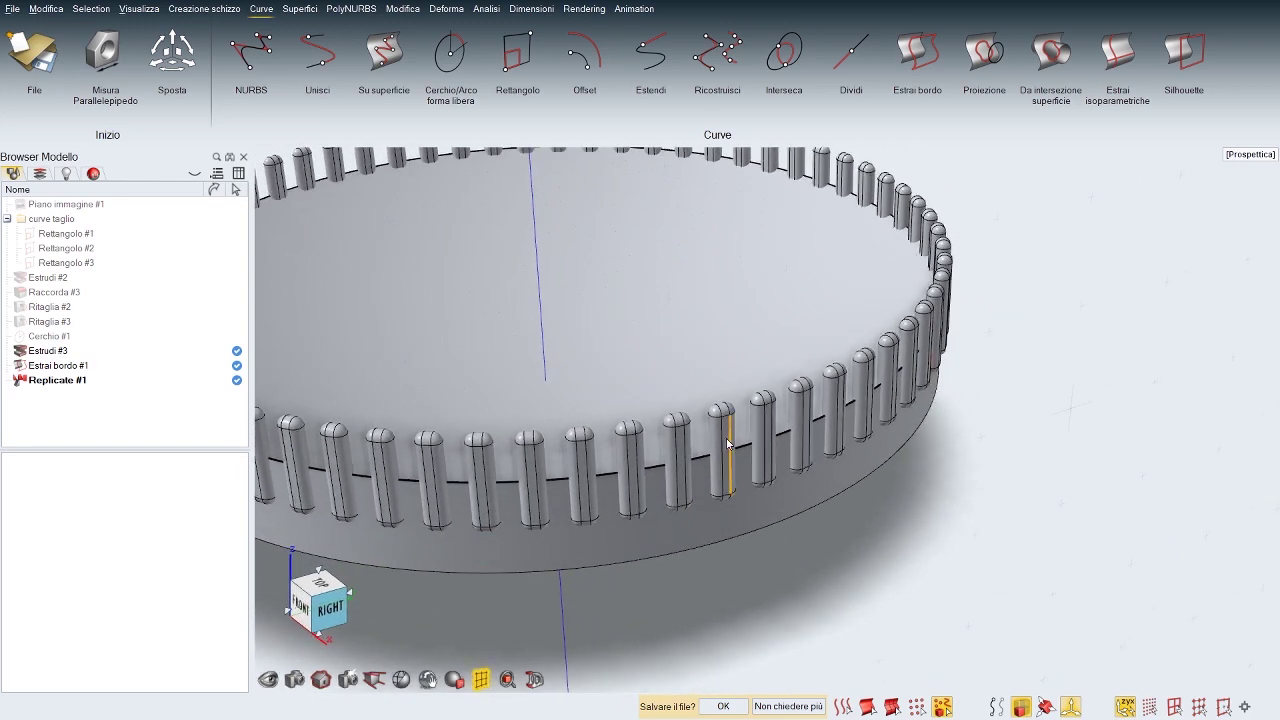
# Step: Apply a constant fillet to the disc's upper outer edge with a radius of about 0.178 cm
pyautogui.rightClick(639, 427)
pyautogui.click(577, 437)
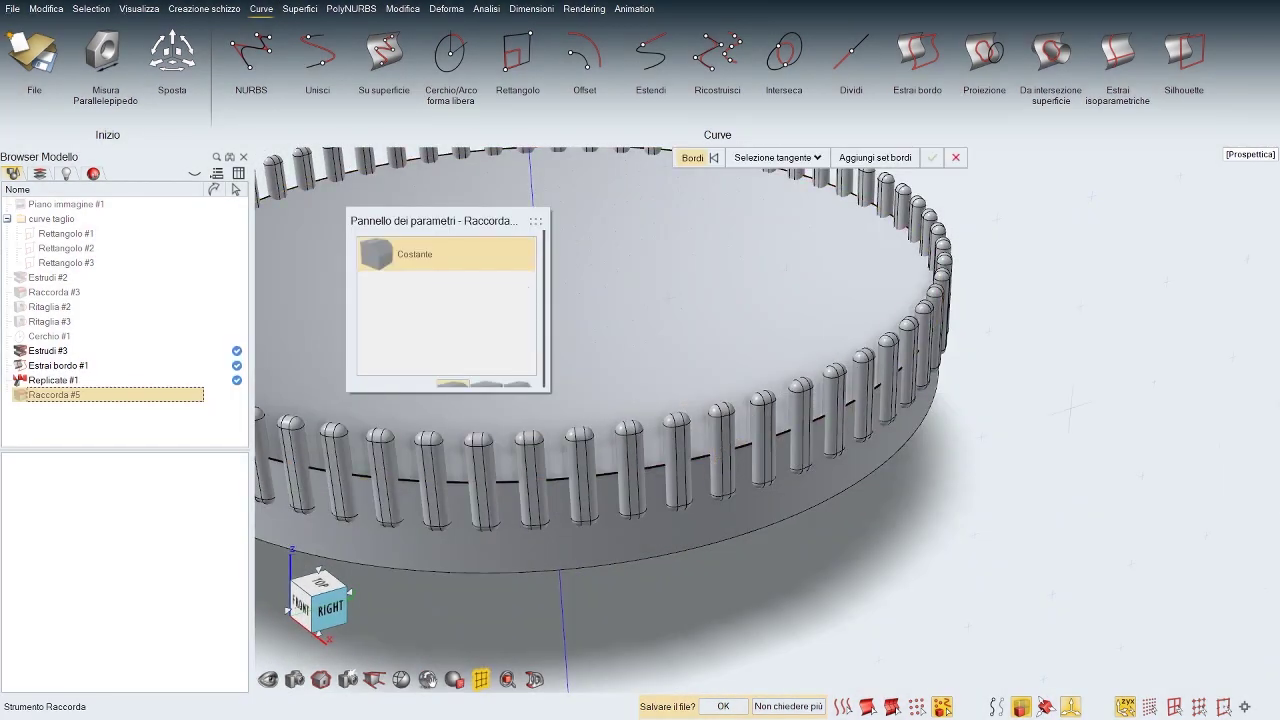
pyautogui.scroll(4, 720, 470)
pyautogui.click(772, 490)
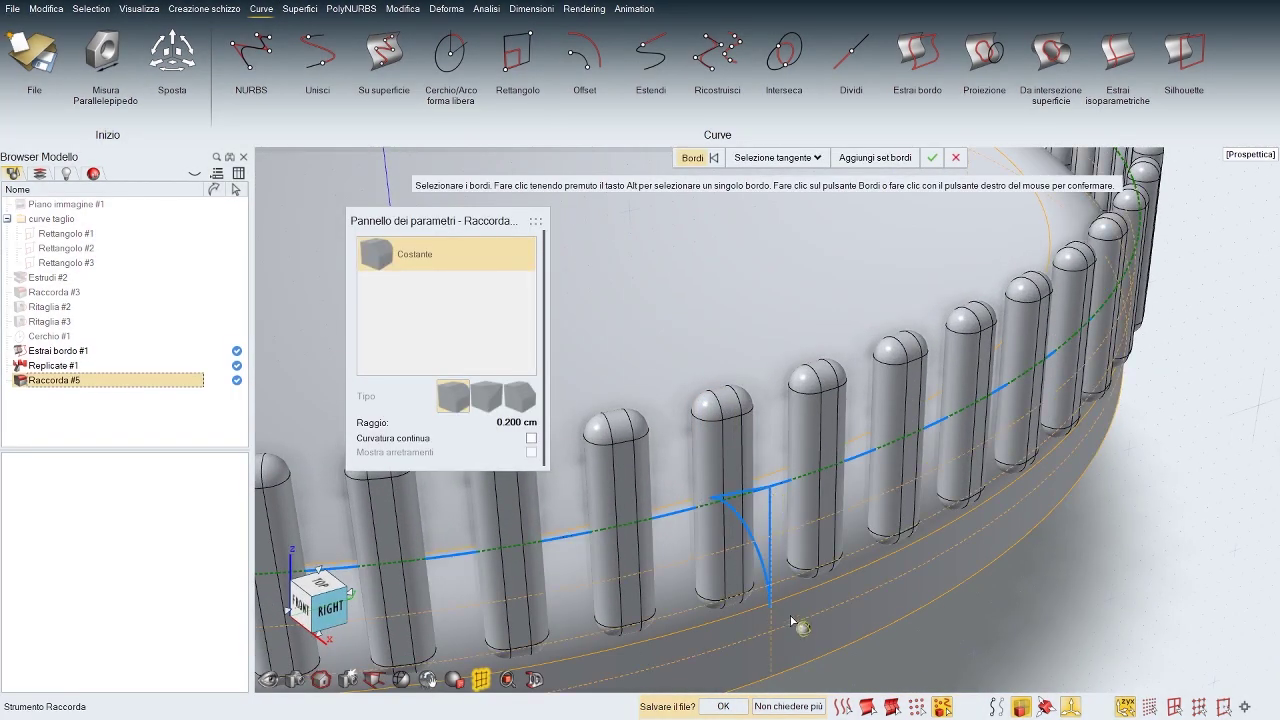
pyautogui.moveTo(769, 628)
pyautogui.mouseDown()
pyautogui.moveTo(774, 583)
pyautogui.moveTo(773, 603)
pyautogui.mouseUp()
pyautogui.scroll(-4, 814, 544)
pyautogui.moveTo(814, 544); pyautogui.dragTo(838, 528, button='middle')
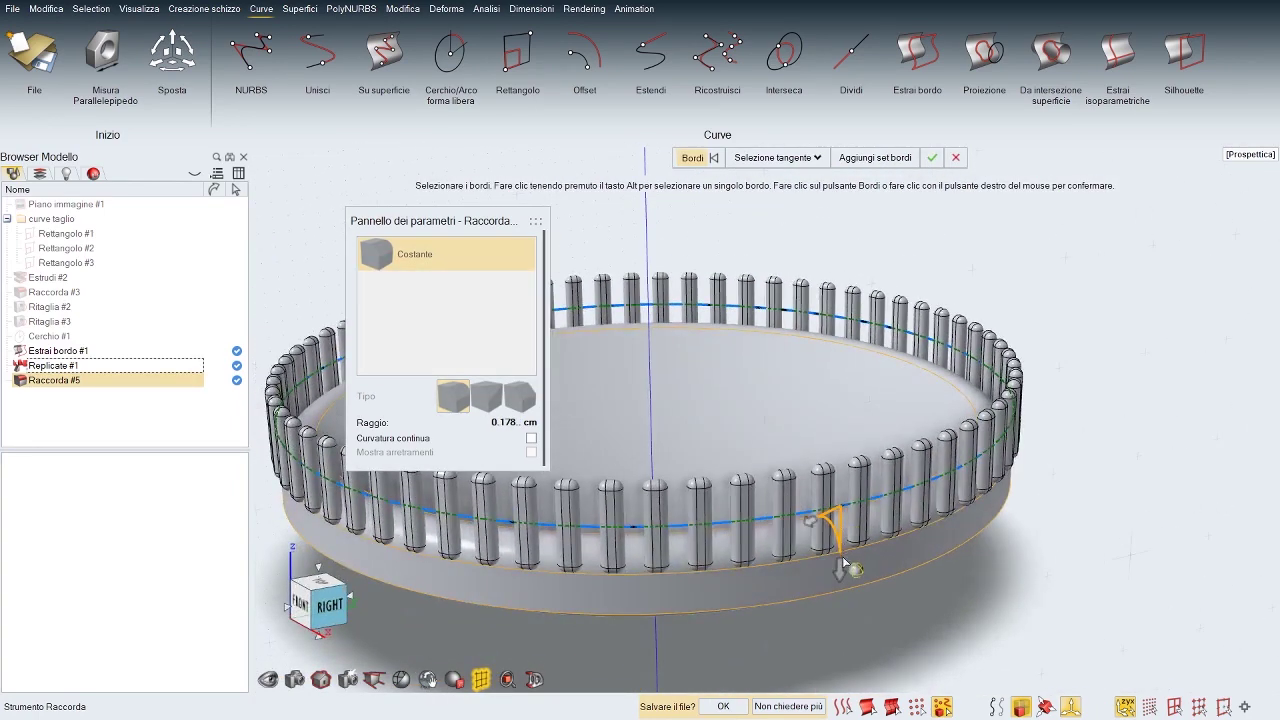
# Step: Set the rim fillet's radius to 0.050 cm and confirm the fillet
pyautogui.moveTo(838, 552); pyautogui.dragTo(842, 526)
pyautogui.rightClick(847, 528)
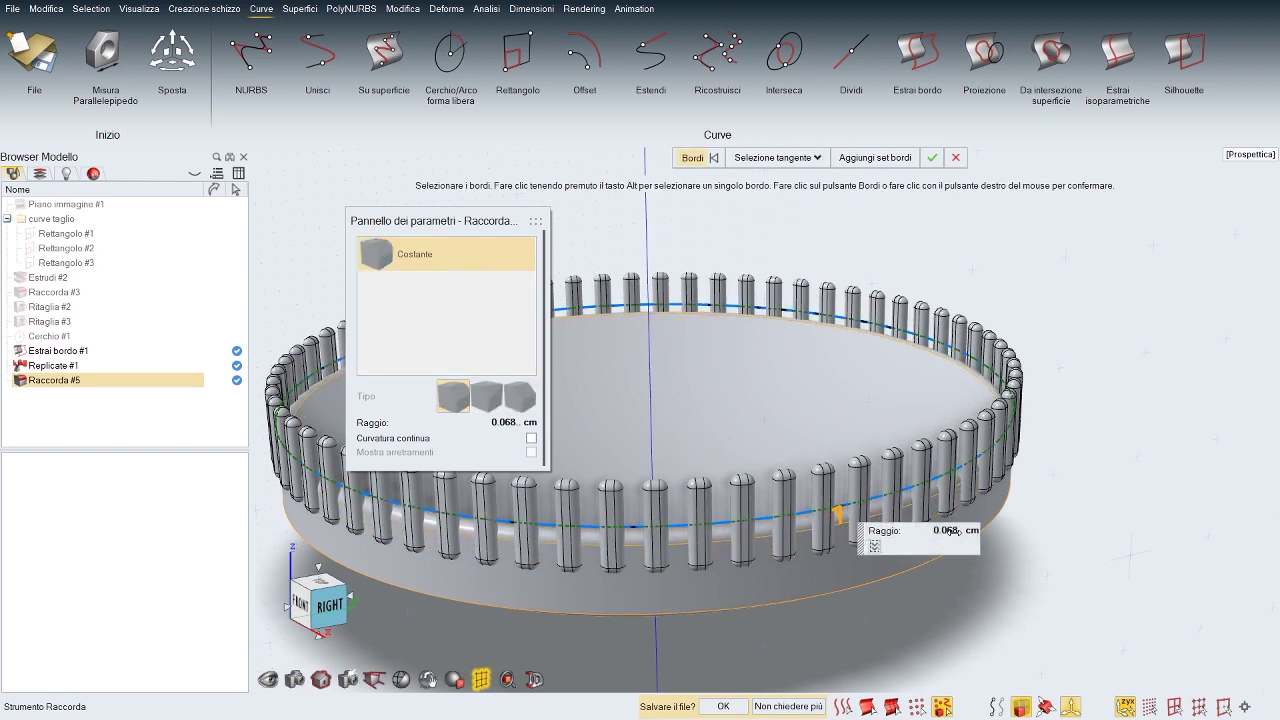
pyautogui.press('Return')
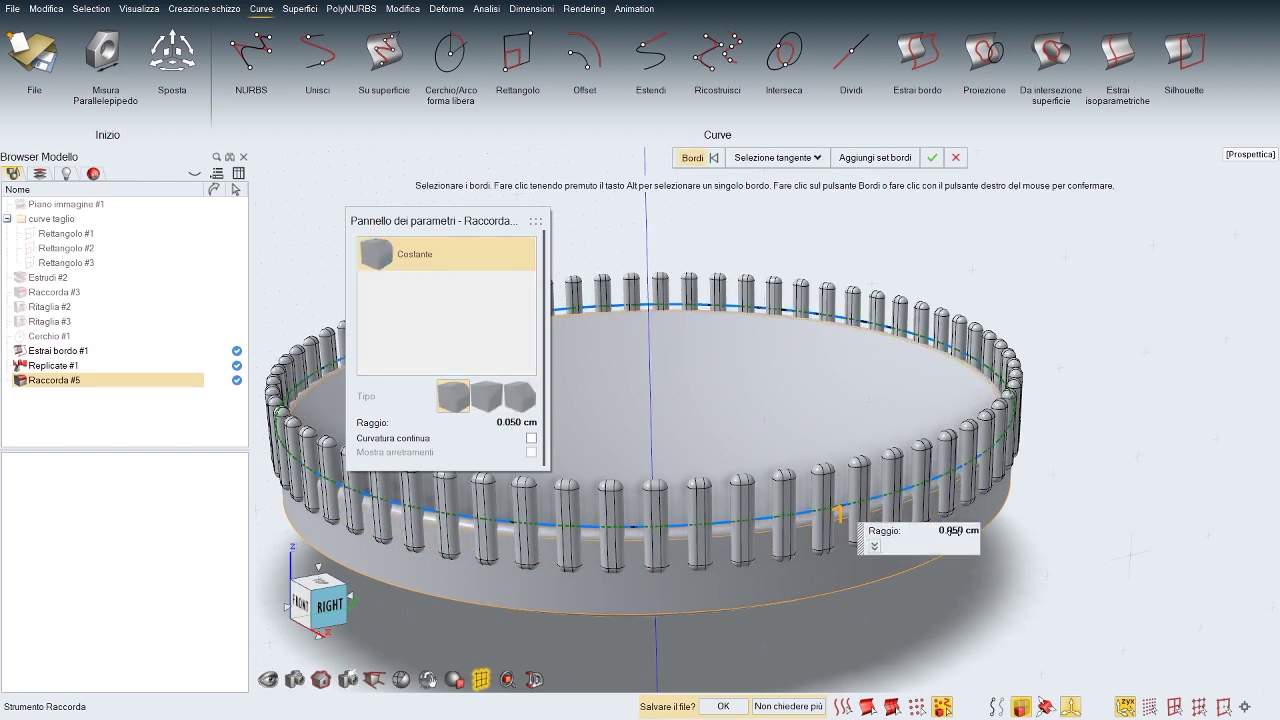
pyautogui.rightClick(1173, 527)
pyautogui.rightClick(1063, 484)
pyautogui.click(1076, 544)
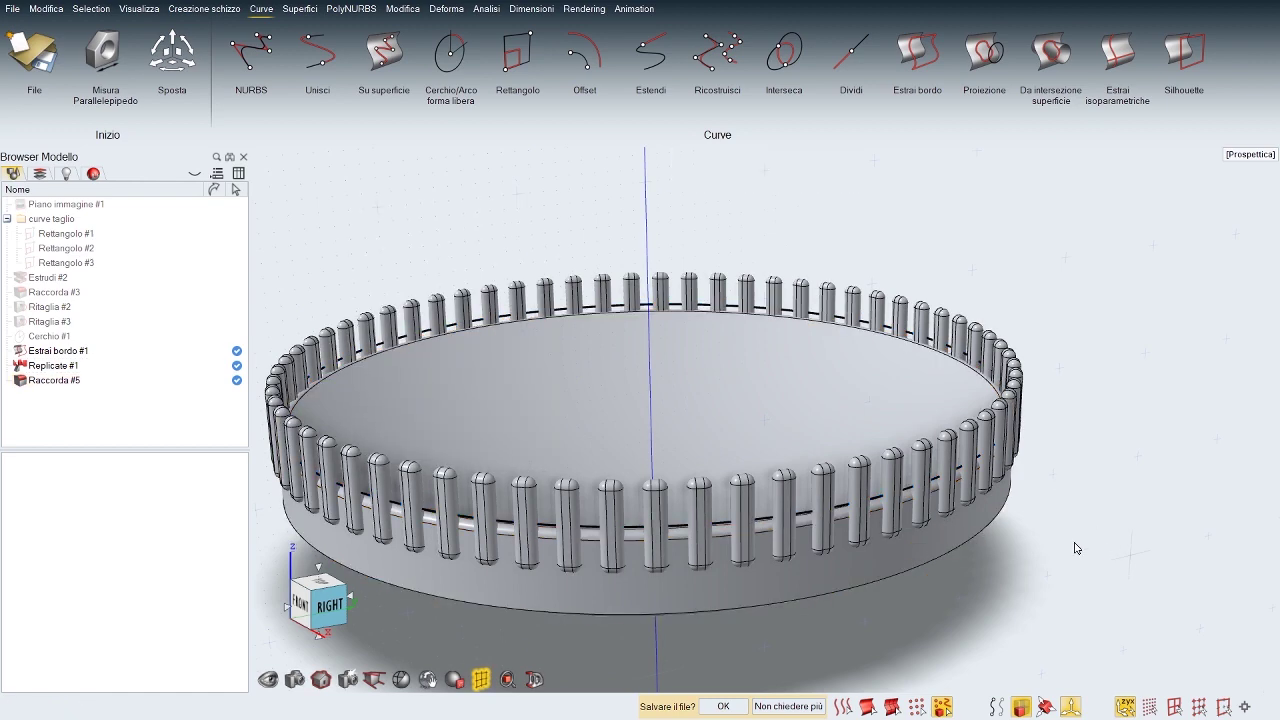
# Step: Subtract the ring of replicated pins from the filleted disc with a Boolean subtraction to cut the rim notches
pyautogui.moveTo(1076, 544); pyautogui.dragTo(1048, 535, button='right')
pyautogui.press('space')
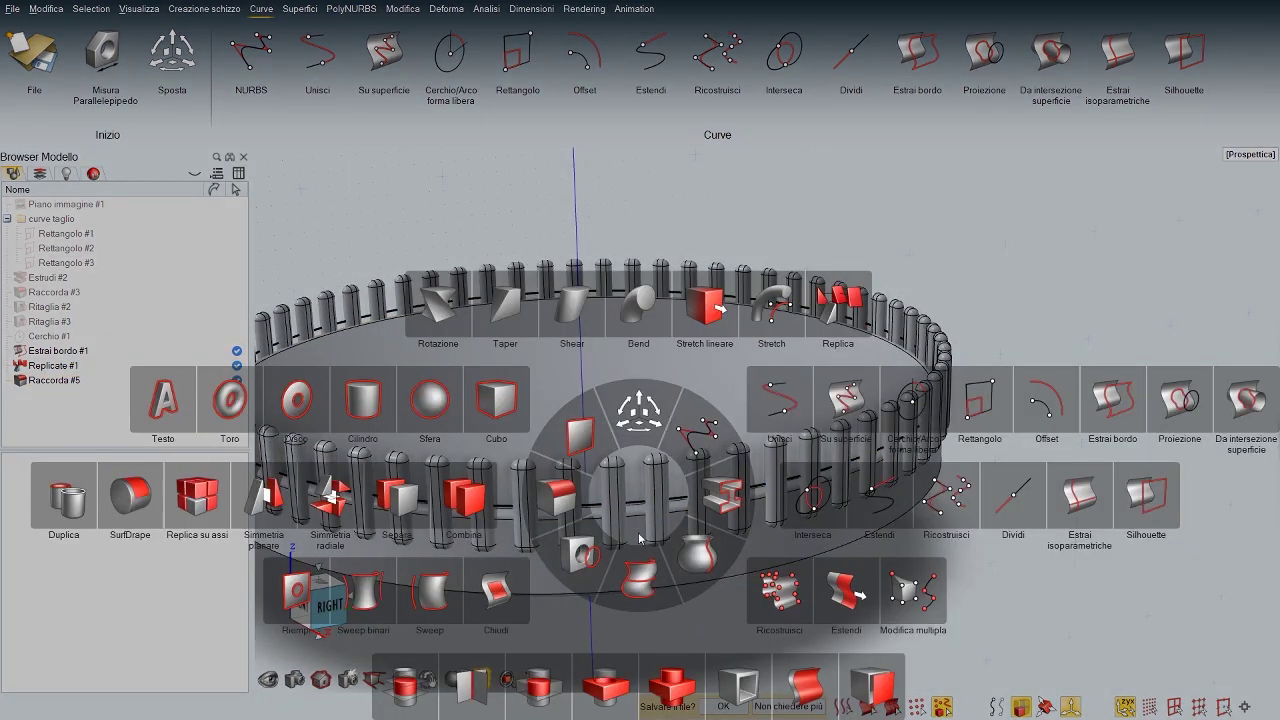
pyautogui.click(606, 686)
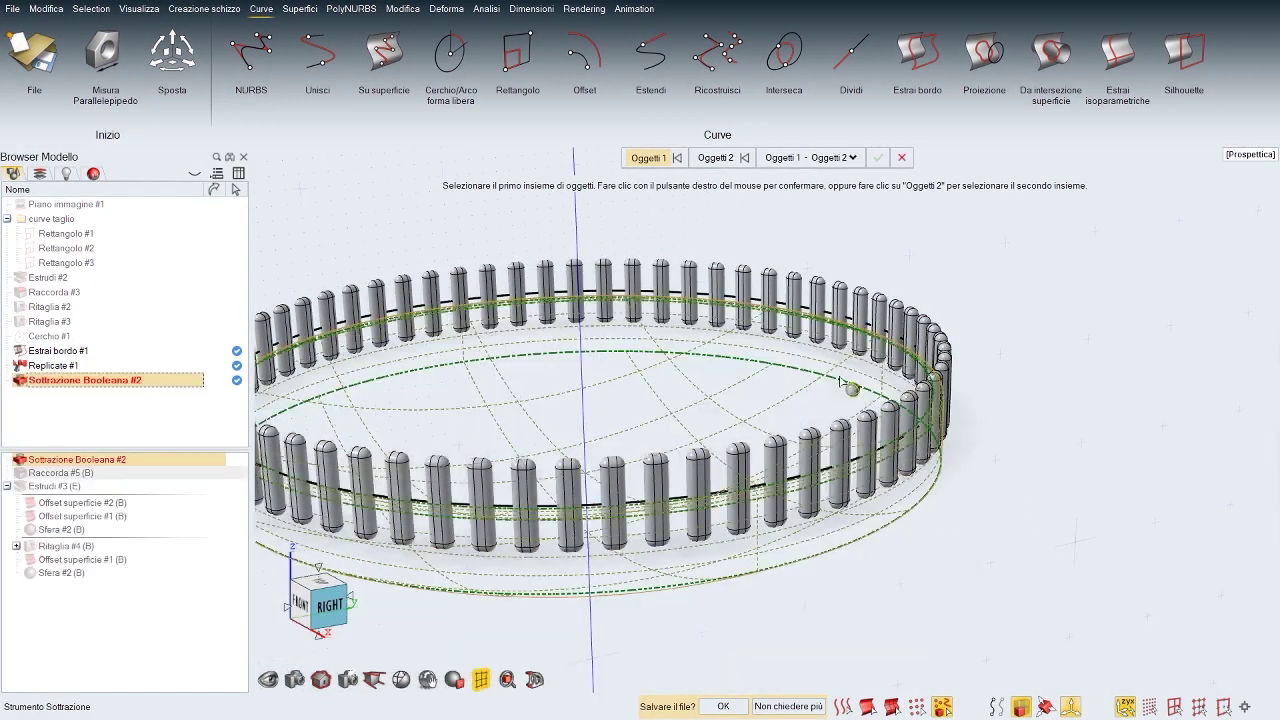
pyautogui.rightClick(1051, 367)
pyautogui.click(950, 381)
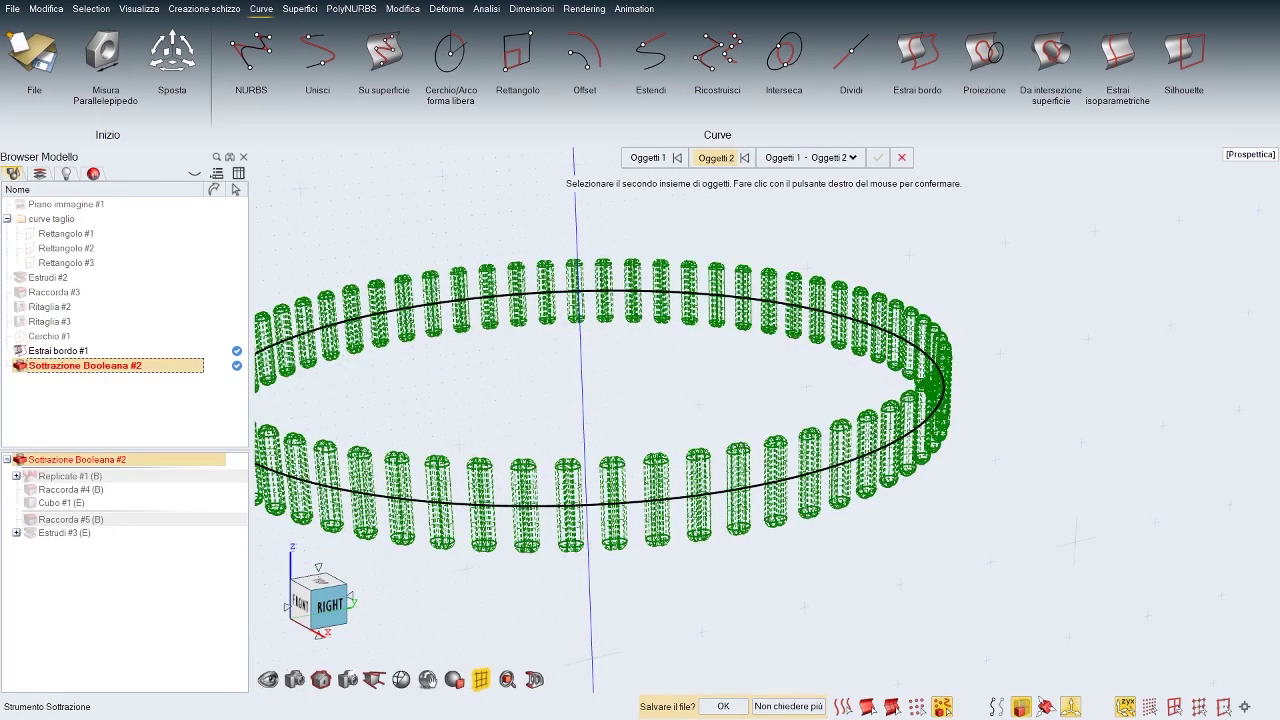
pyautogui.rightClick(1009, 346)
pyautogui.rightClick(1023, 374)
pyautogui.click(1023, 374)
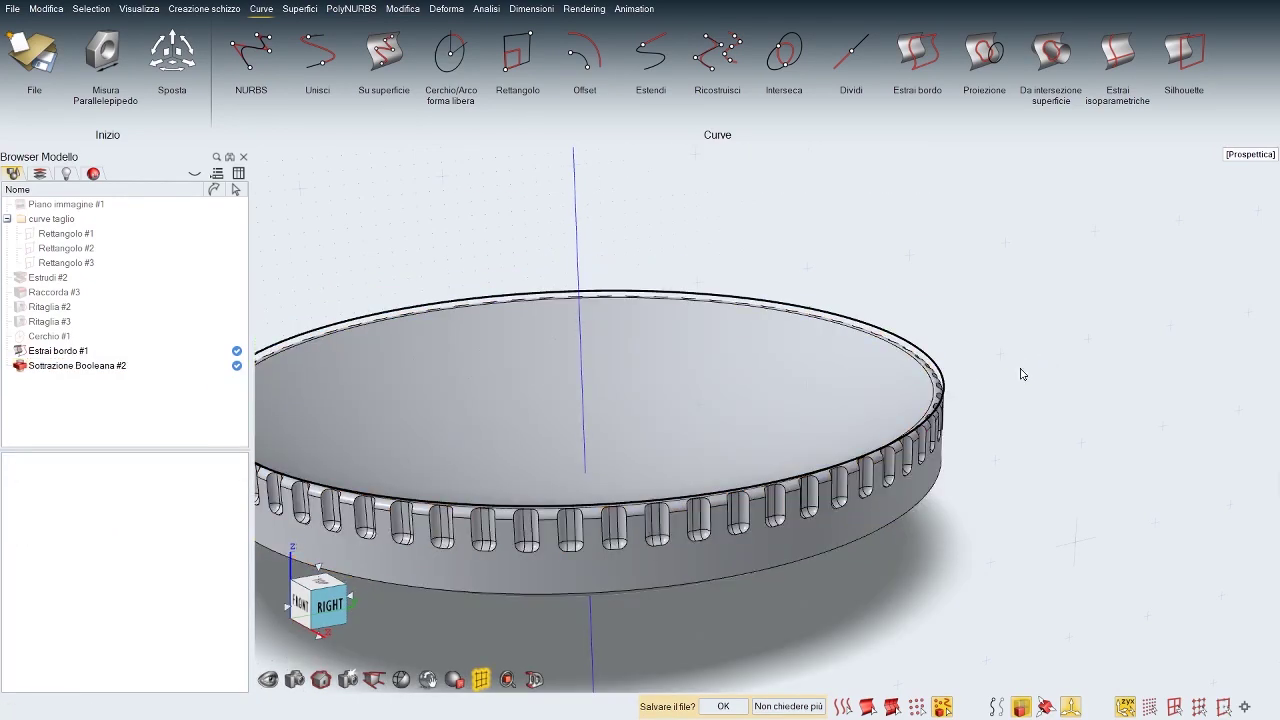
# Step: Edit the replication in the notched disc's construction history and set its copies along U to 45
pyautogui.moveTo(1023, 374); pyautogui.dragTo(1054, 371, button='middle')
pyautogui.scroll(-3, 1015, 360)
pyautogui.scroll(5, 943, 466)
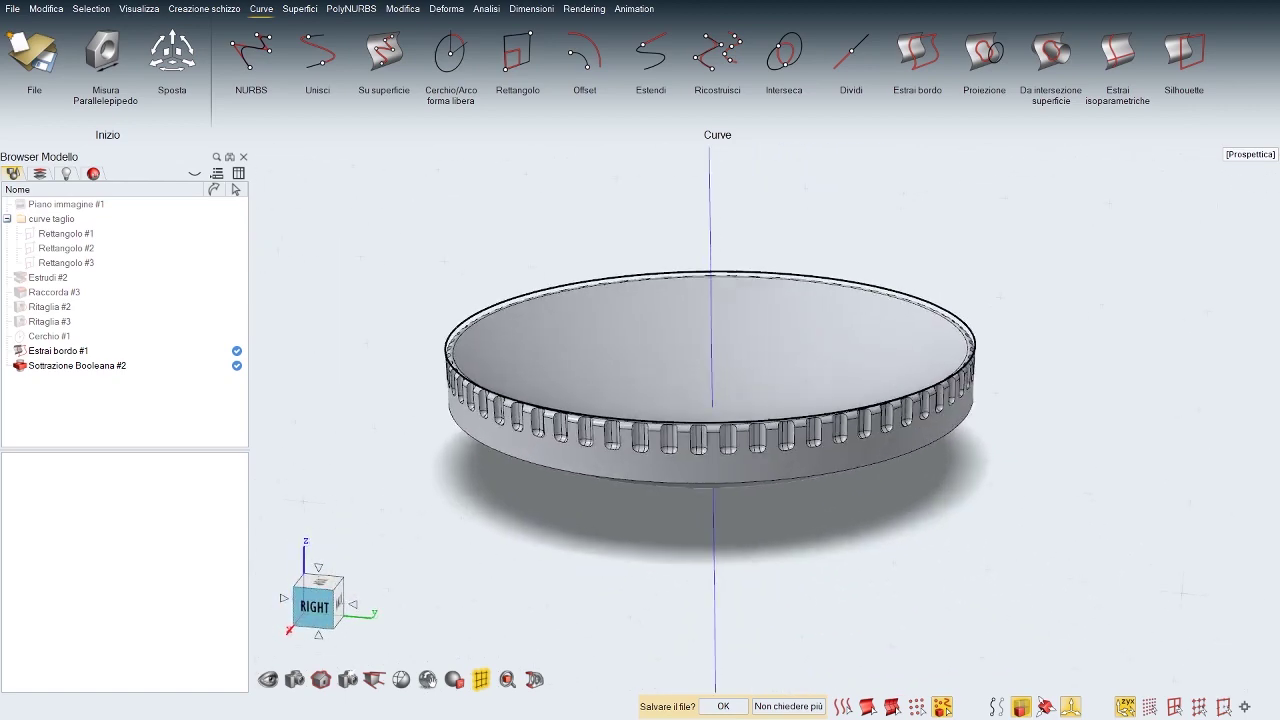
pyautogui.click(785, 452)
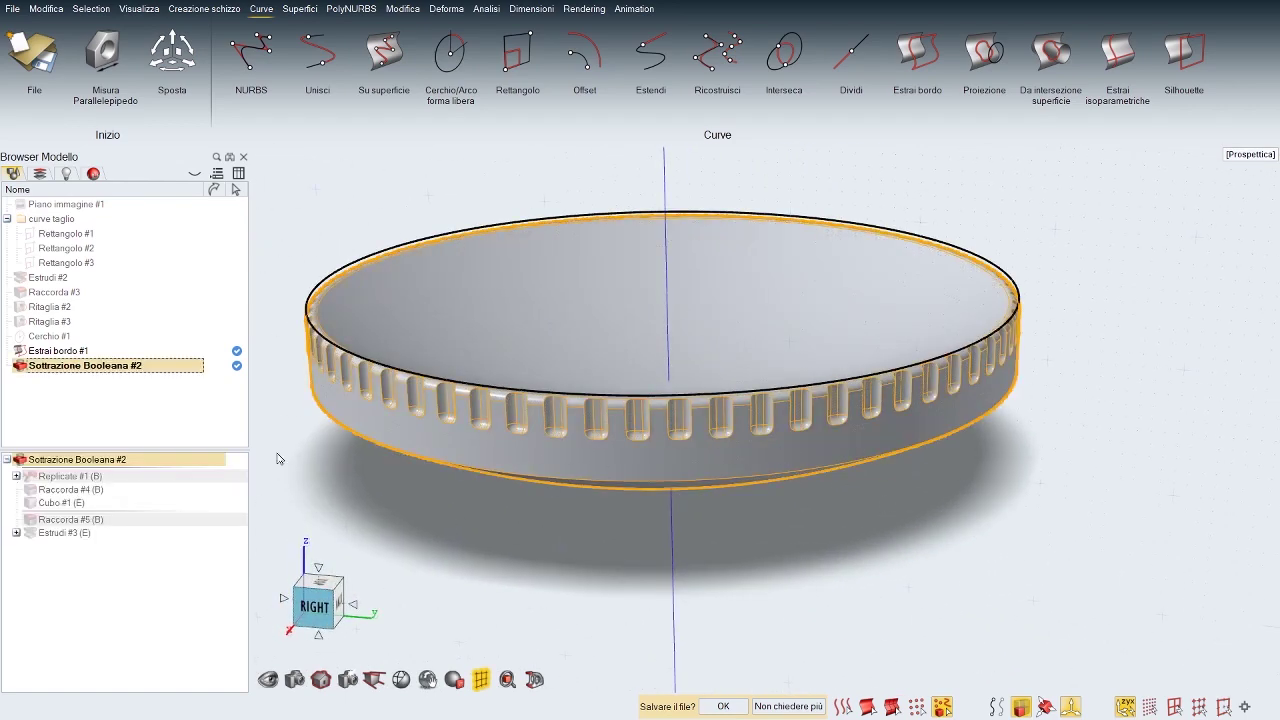
pyautogui.doubleClick(67, 478)
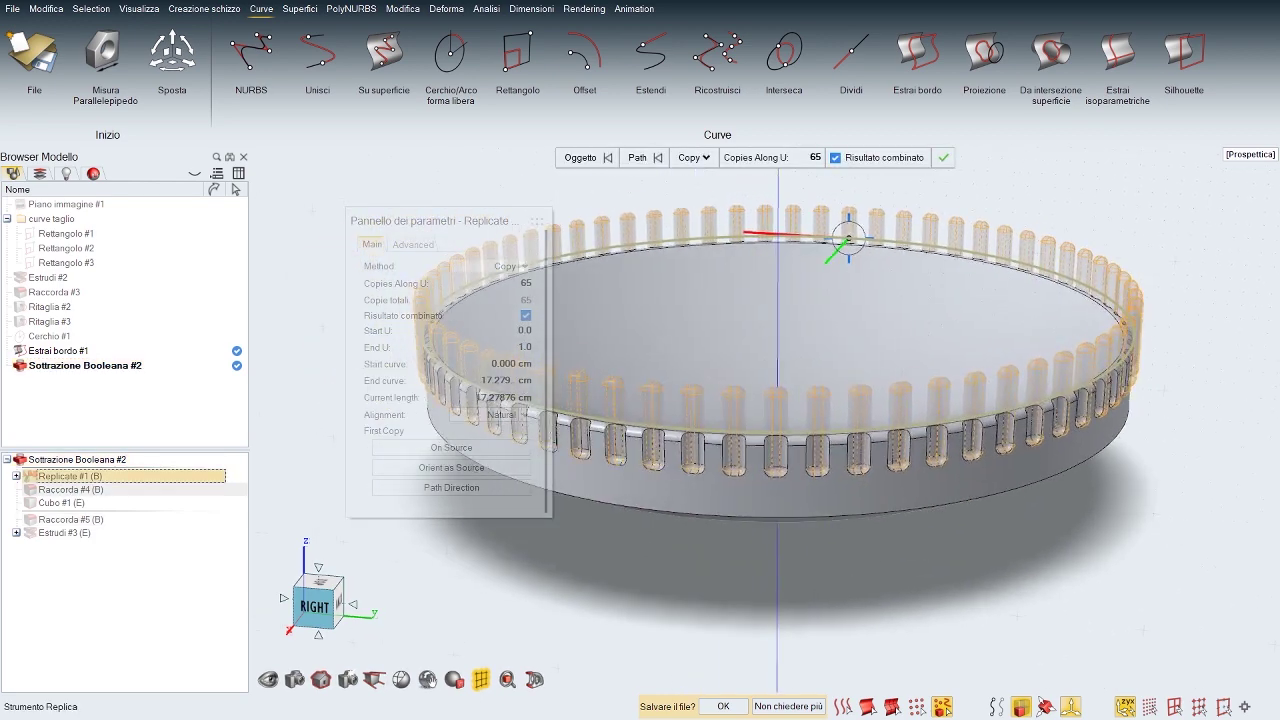
pyautogui.click(813, 156)
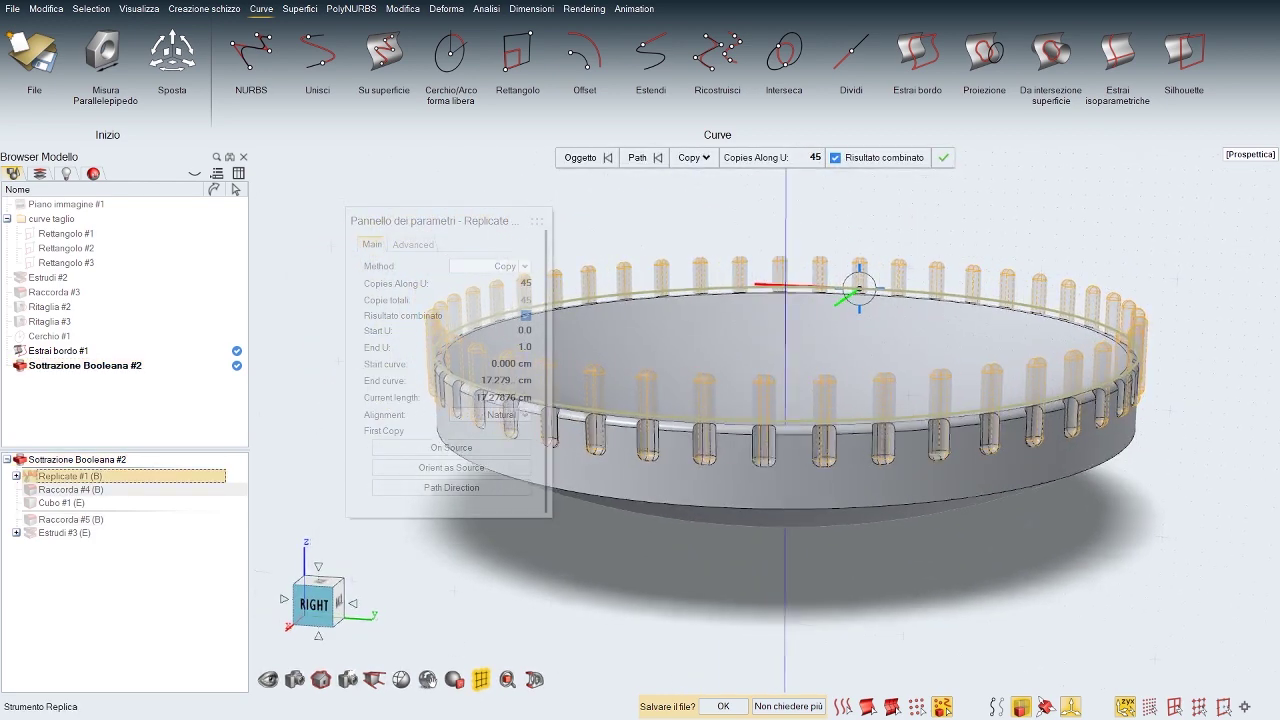
pyautogui.moveTo(750, 331)
pyautogui.mouseDown(button='middle')
pyautogui.moveTo(872, 326)
pyautogui.moveTo(864, 314)
pyautogui.moveTo(747, 331)
pyautogui.mouseUp(button='middle')
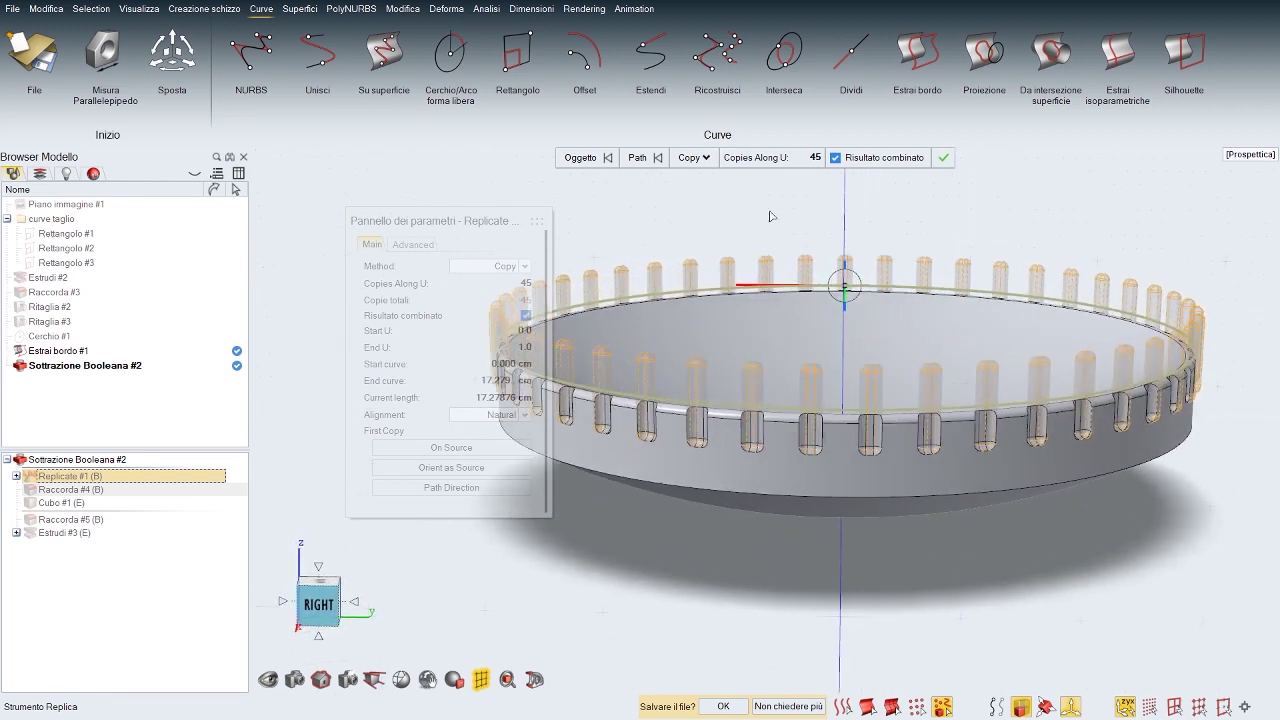
# Step: Set the notch replication's copies along U to 70 and confirm it
pyautogui.click(814, 156)
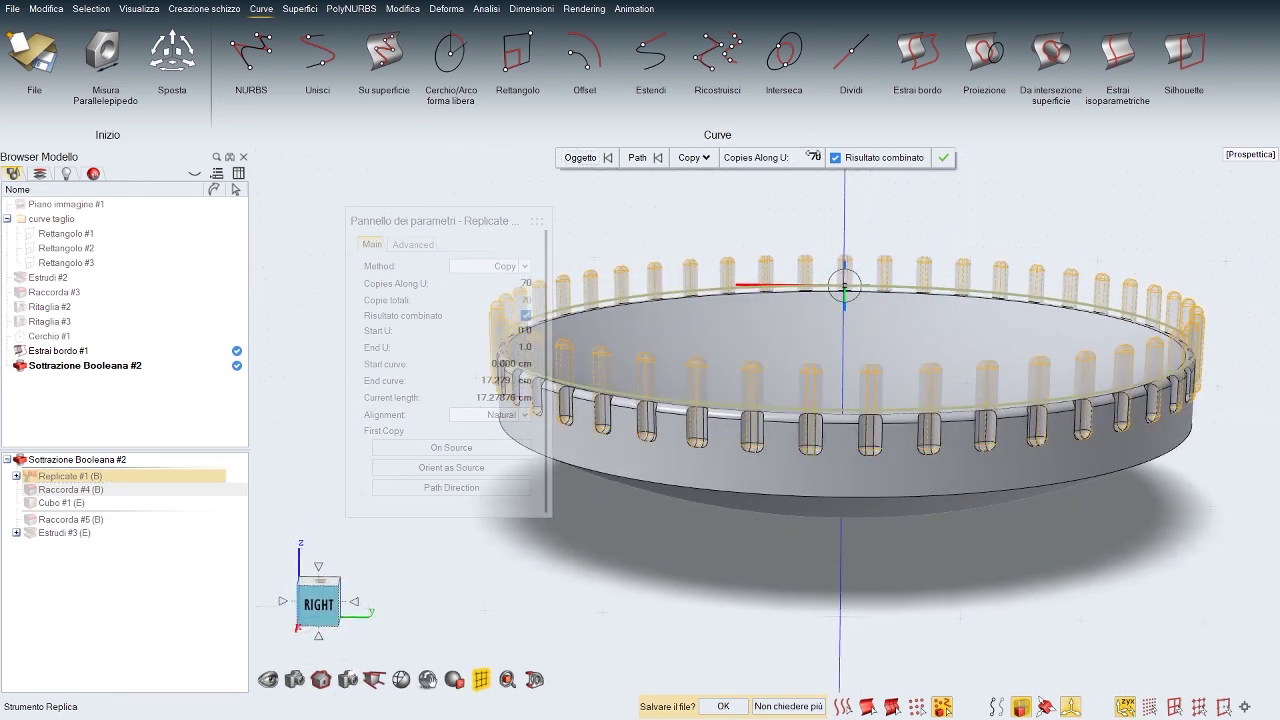
pyautogui.rightClick(873, 588)
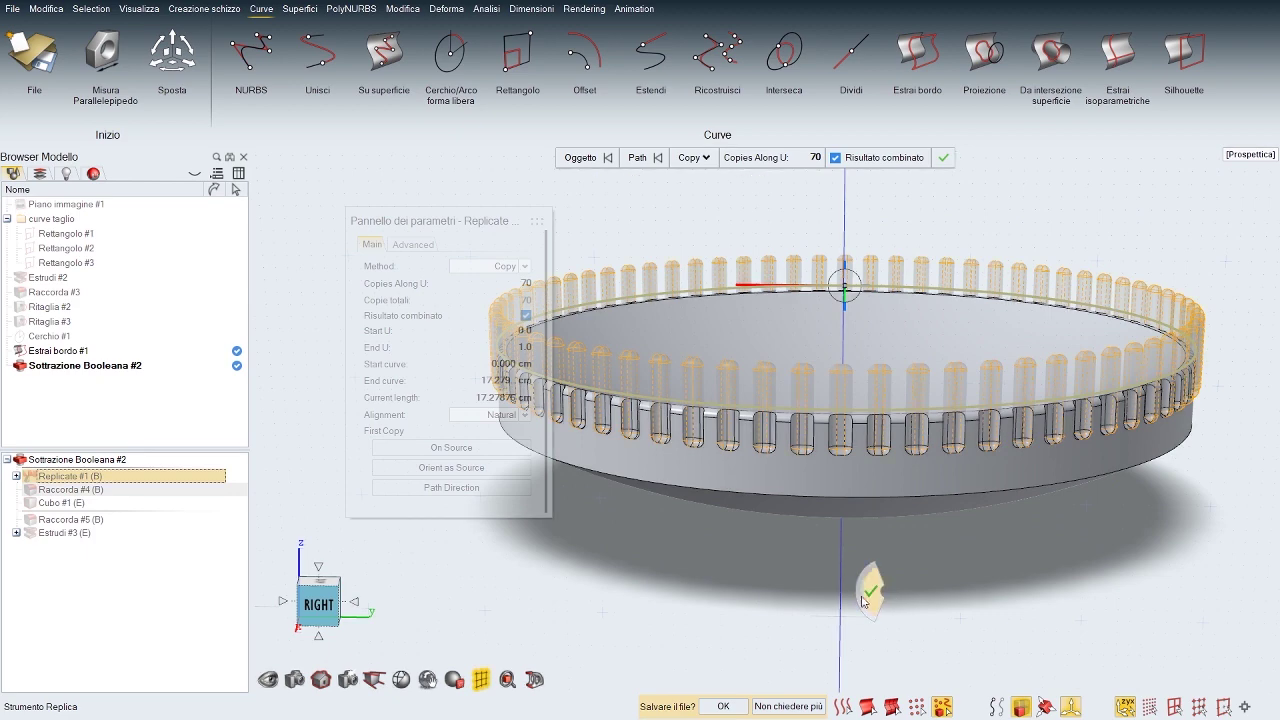
pyautogui.click(731, 583)
pyautogui.moveTo(731, 583)
pyautogui.mouseDown(button='middle')
pyautogui.moveTo(640, 583)
pyautogui.moveTo(745, 590)
pyautogui.mouseUp(button='middle')
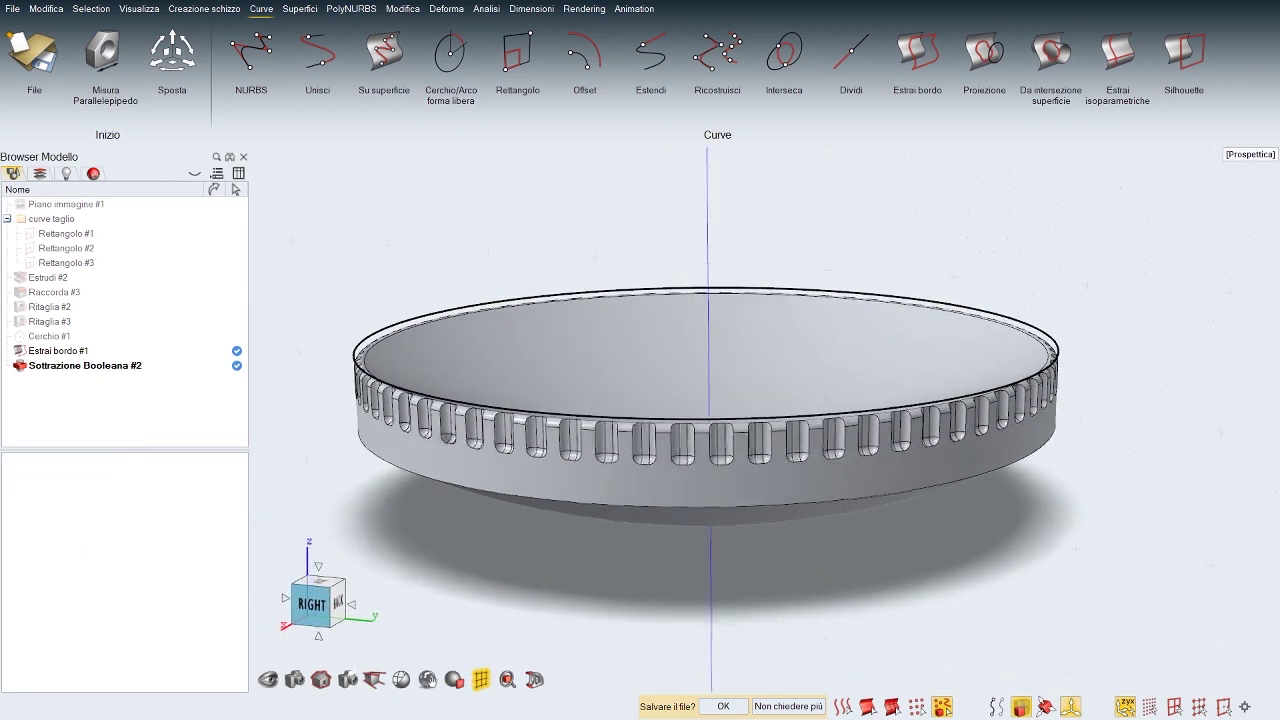
# Step: Exit the disc's isolation to show the whole lamp again
pyautogui.scroll(-6, 881, 578)
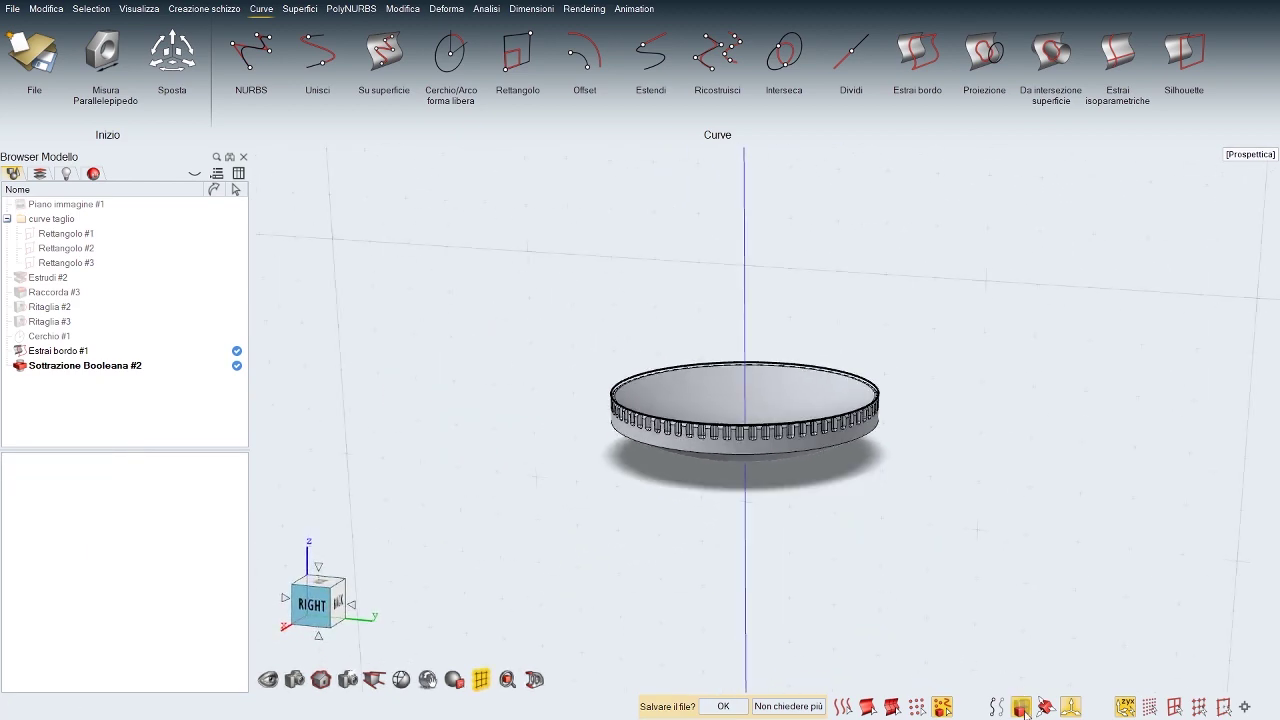
pyautogui.click(1022, 709)
pyautogui.moveTo(789, 514); pyautogui.dragTo(935, 512, button='middle')
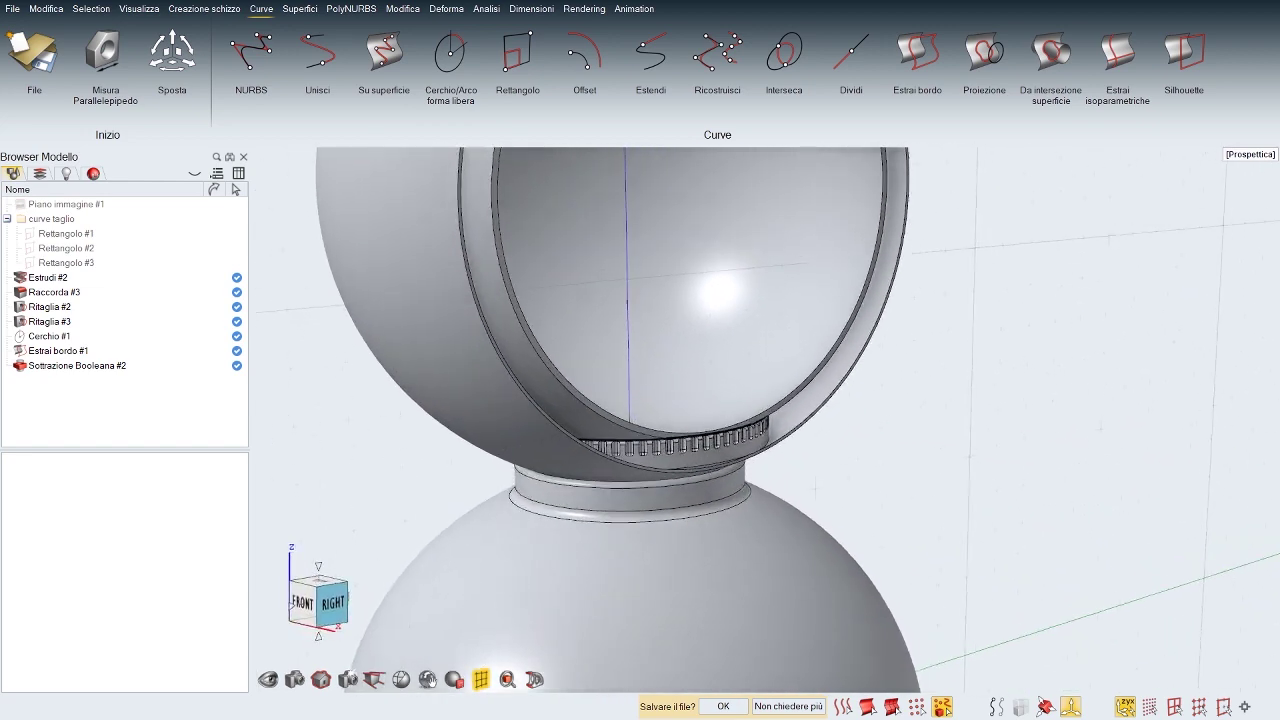
pyautogui.scroll(-5, 769, 416)
pyautogui.moveTo(769, 416)
pyautogui.mouseDown(button='middle')
pyautogui.moveTo(630, 394)
pyautogui.moveTo(768, 418)
pyautogui.mouseUp(button='middle')
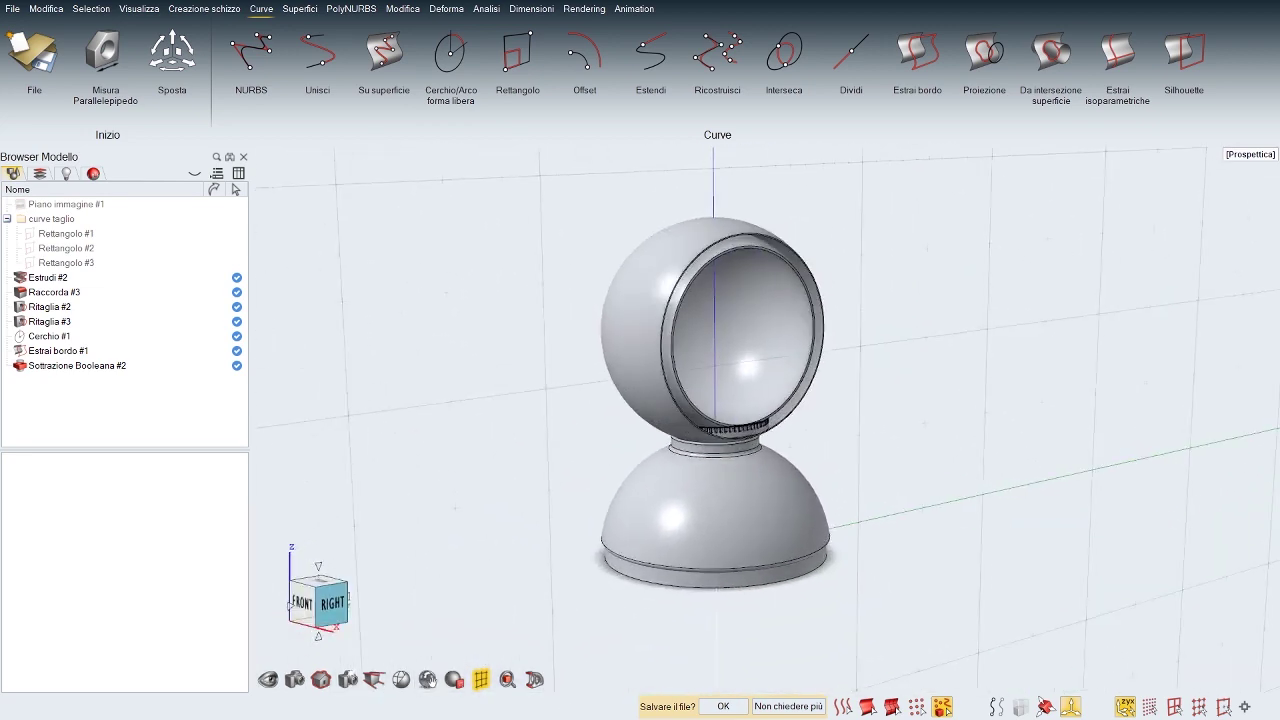
# Step: In the history of the inner shell Ritaglia #3, set the global offset of Offset superficie #2 to 1.000 cm and confirm
pyautogui.scroll(5, 768, 418)
pyautogui.moveTo(768, 418); pyautogui.dragTo(840, 472, button='right')
pyautogui.moveTo(840, 472); pyautogui.dragTo(797, 417, button='middle')
pyautogui.click(825, 401)
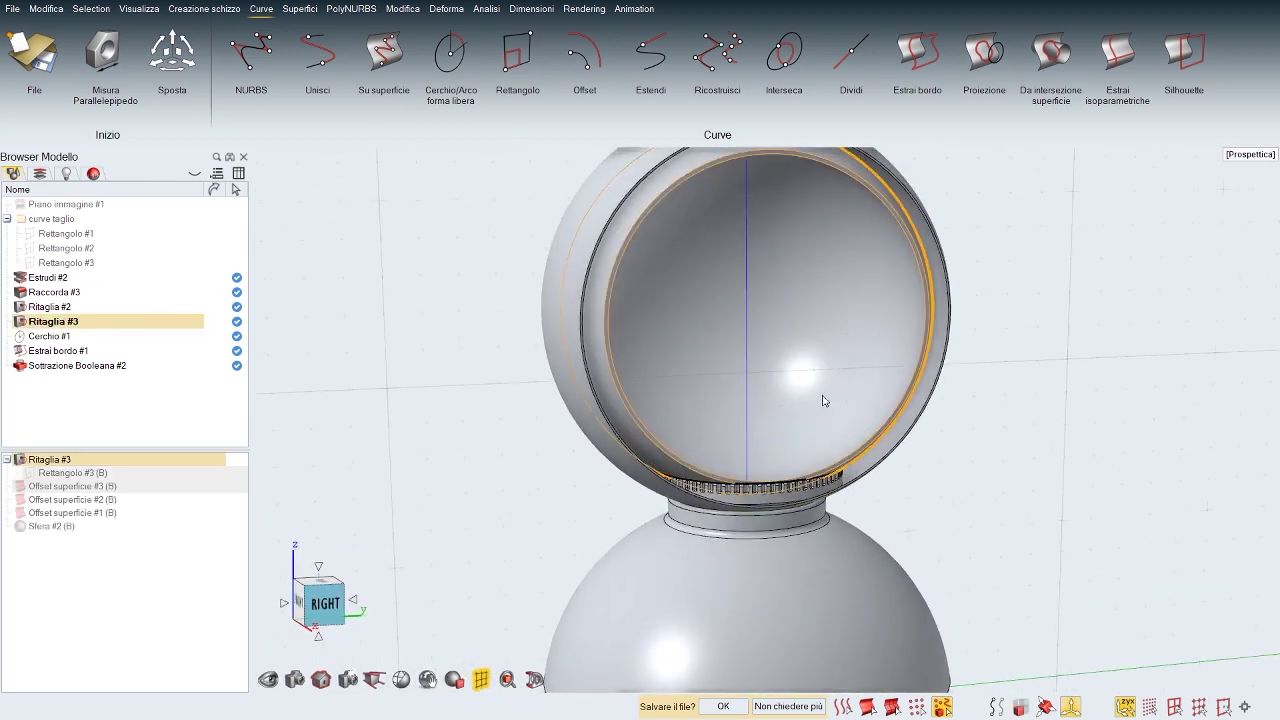
pyautogui.click(65, 500)
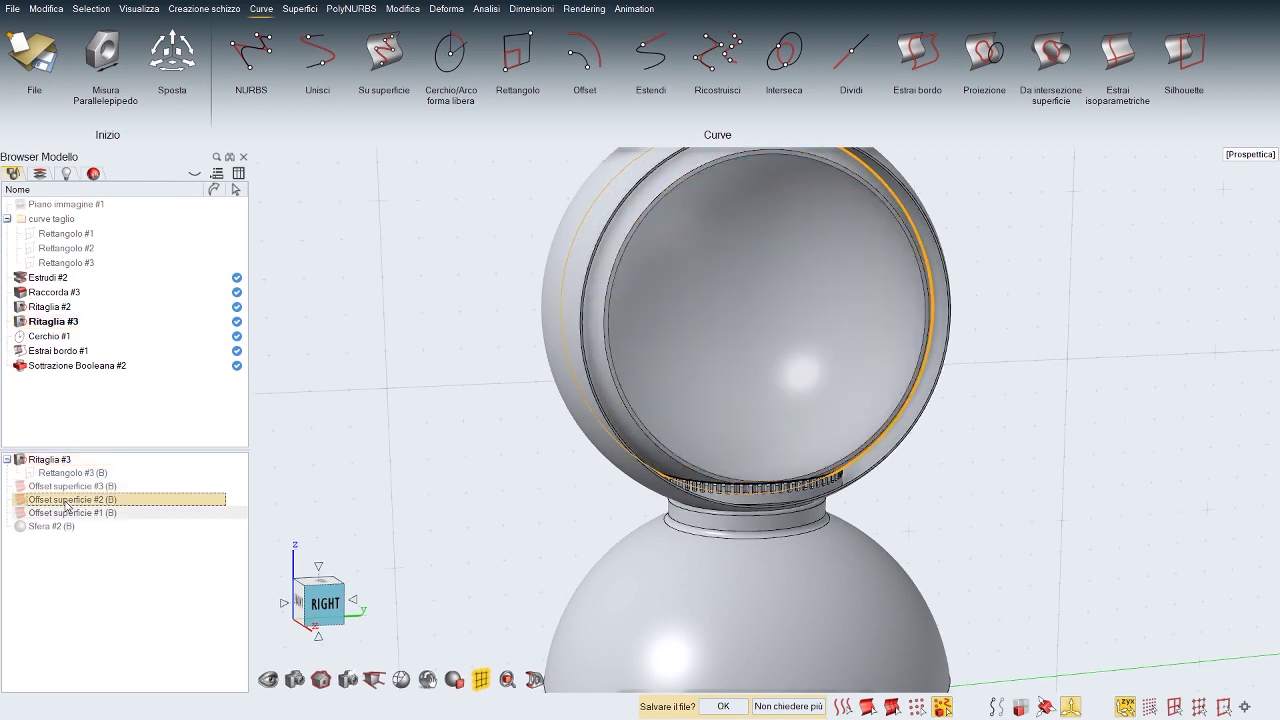
pyautogui.doubleClick(65, 501)
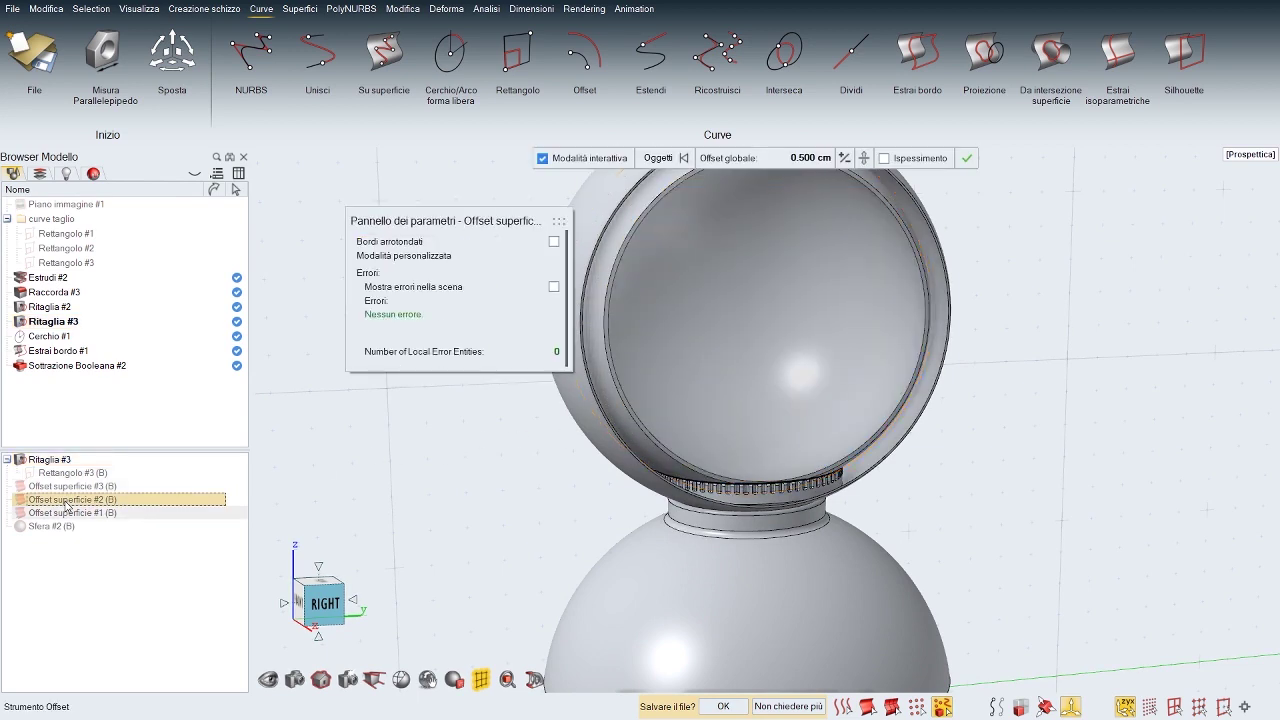
pyautogui.click(797, 160)
pyautogui.press('Return')
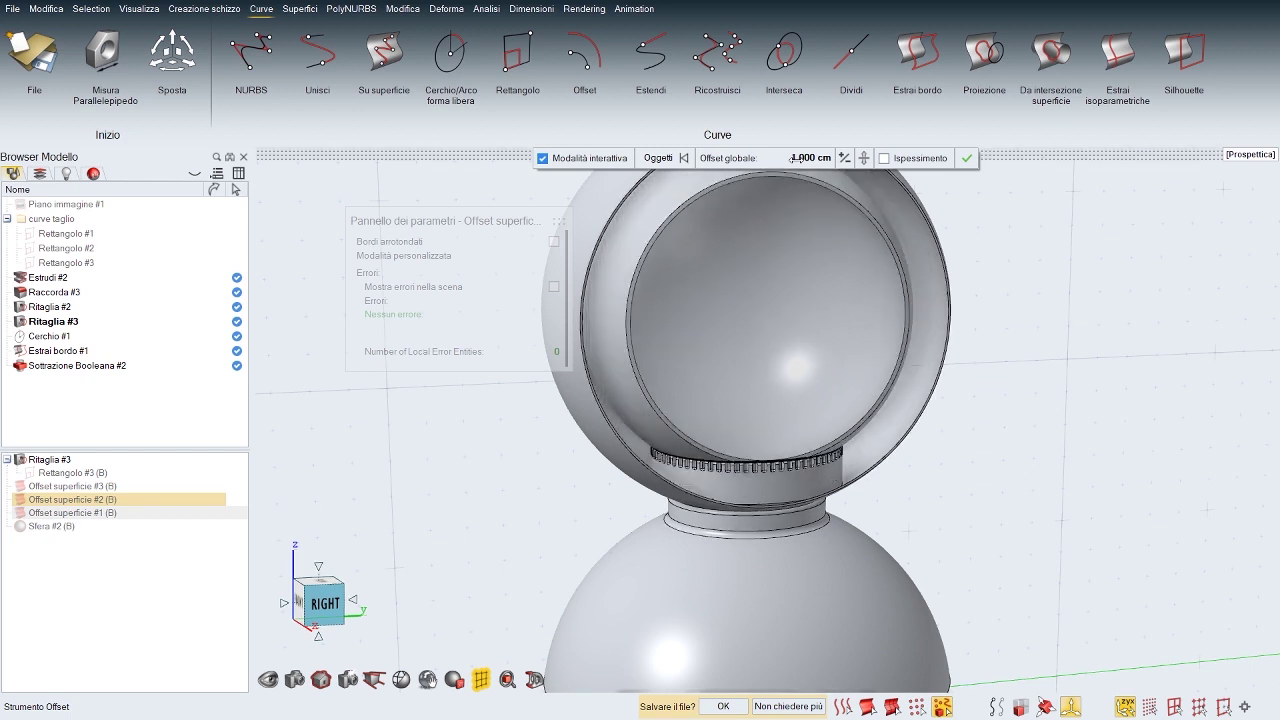
pyautogui.rightClick(947, 511)
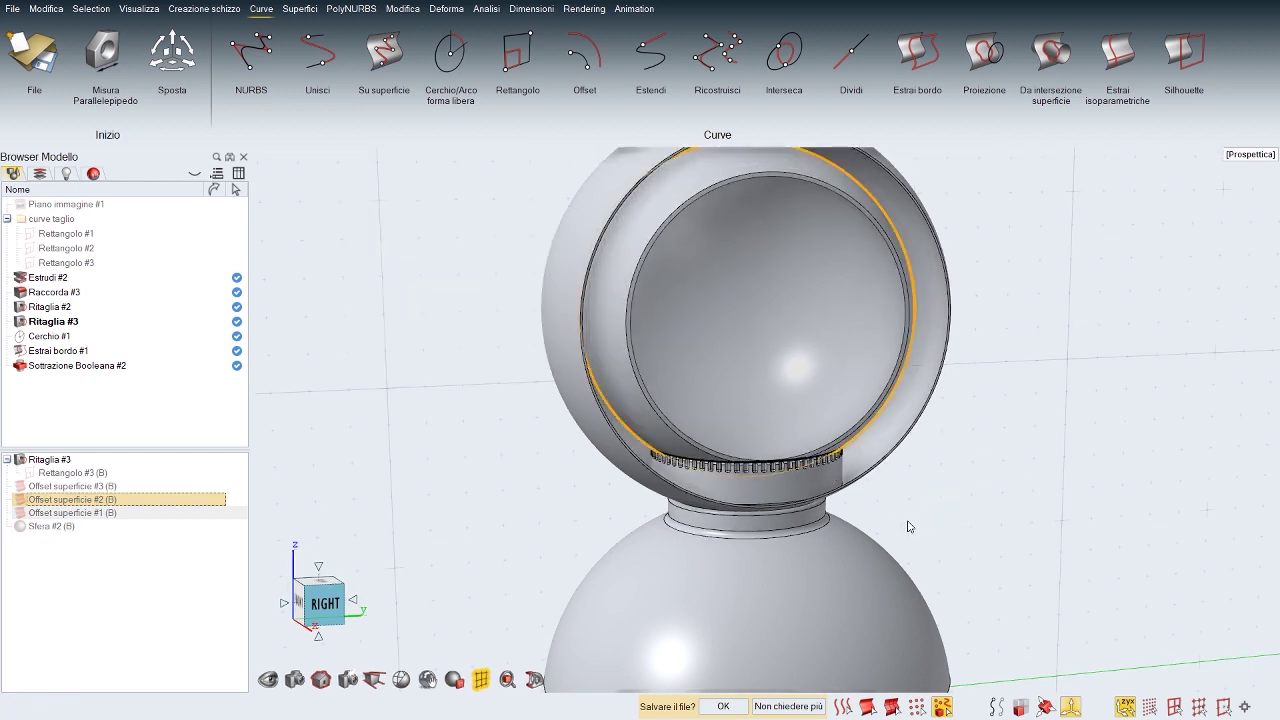
pyautogui.click(909, 524)
# Step: In the history of the outer shell Ritaglia #2, set the global offset of Offset superficie #1 to 0.100 cm
pyautogui.moveTo(909, 524); pyautogui.dragTo(877, 463, button='middle')
pyautogui.click(878, 468)
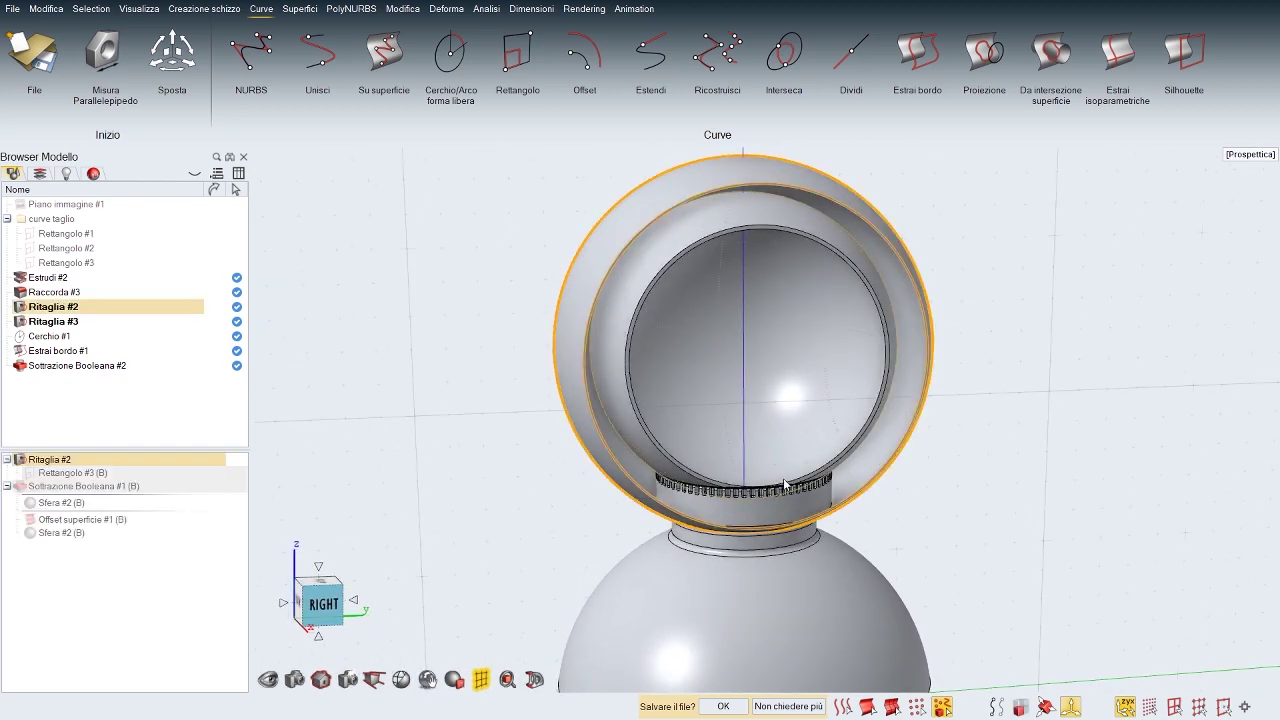
pyautogui.click(84, 522)
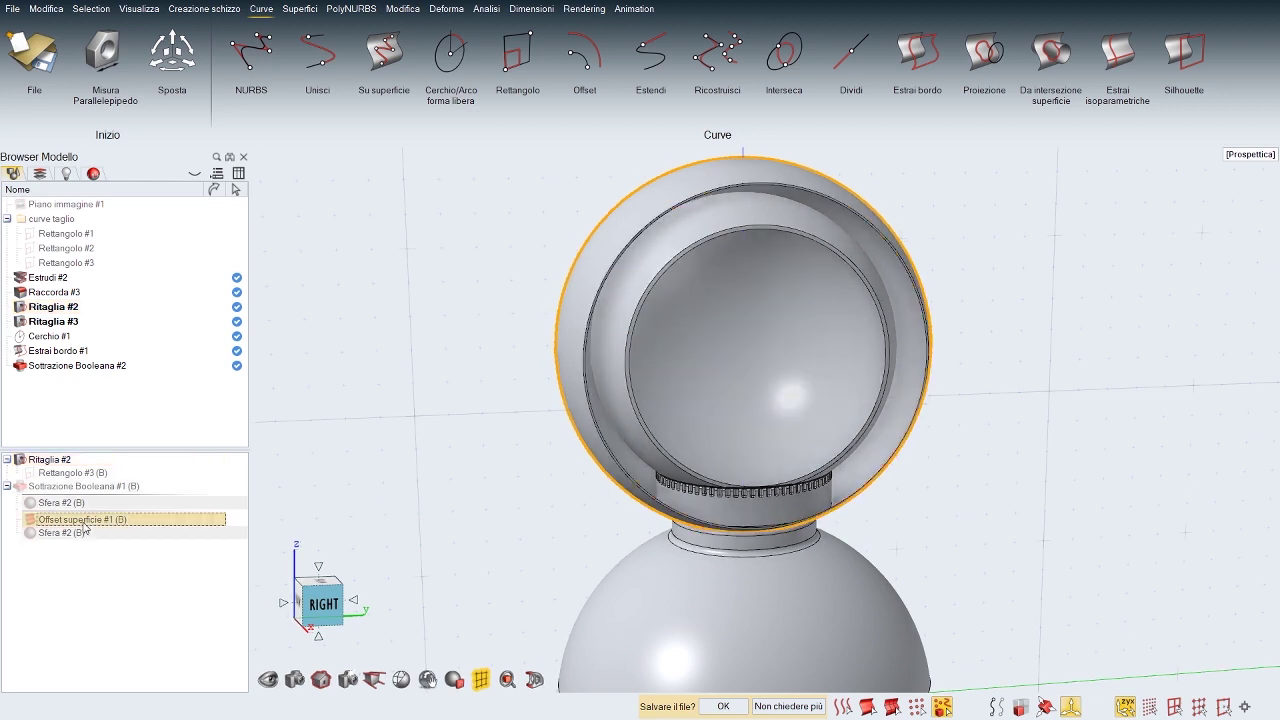
pyautogui.doubleClick(84, 526)
pyautogui.click(817, 156)
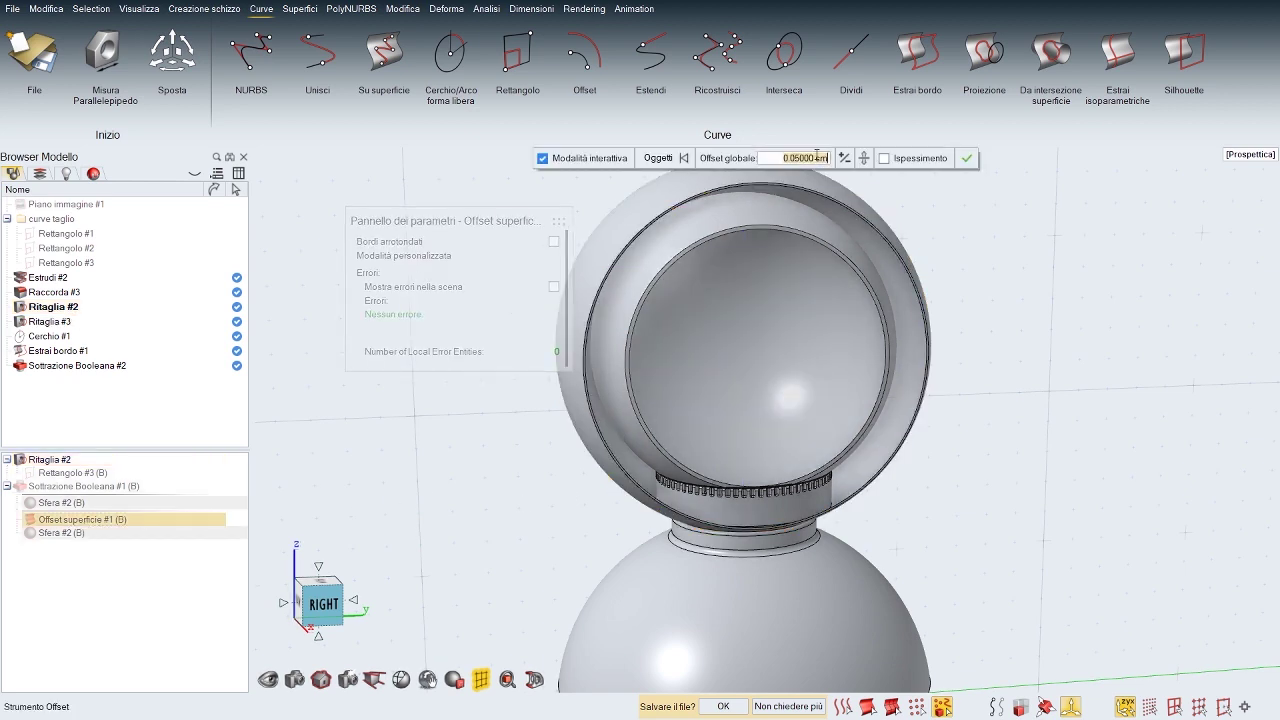
pyautogui.press('Return')
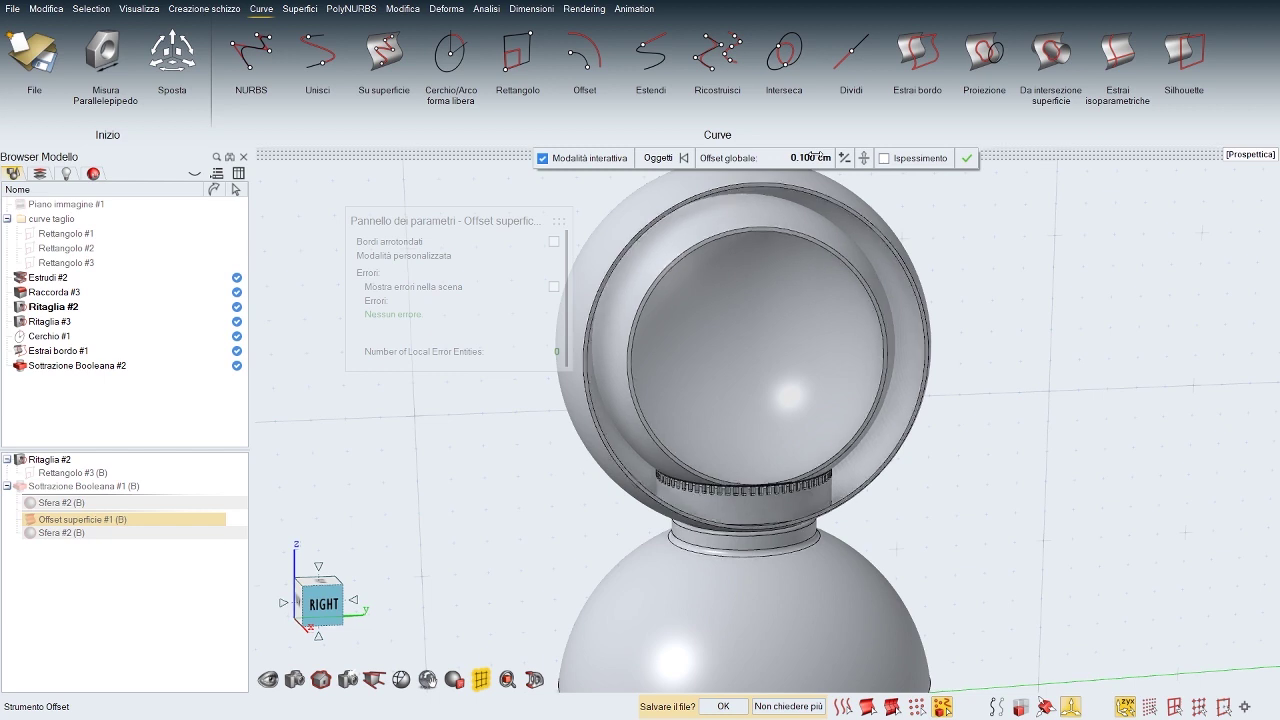
# Step: Set the global offset of Offset superficie #1 to 0.250 cm and look at the shell thickness
pyautogui.click(813, 156)
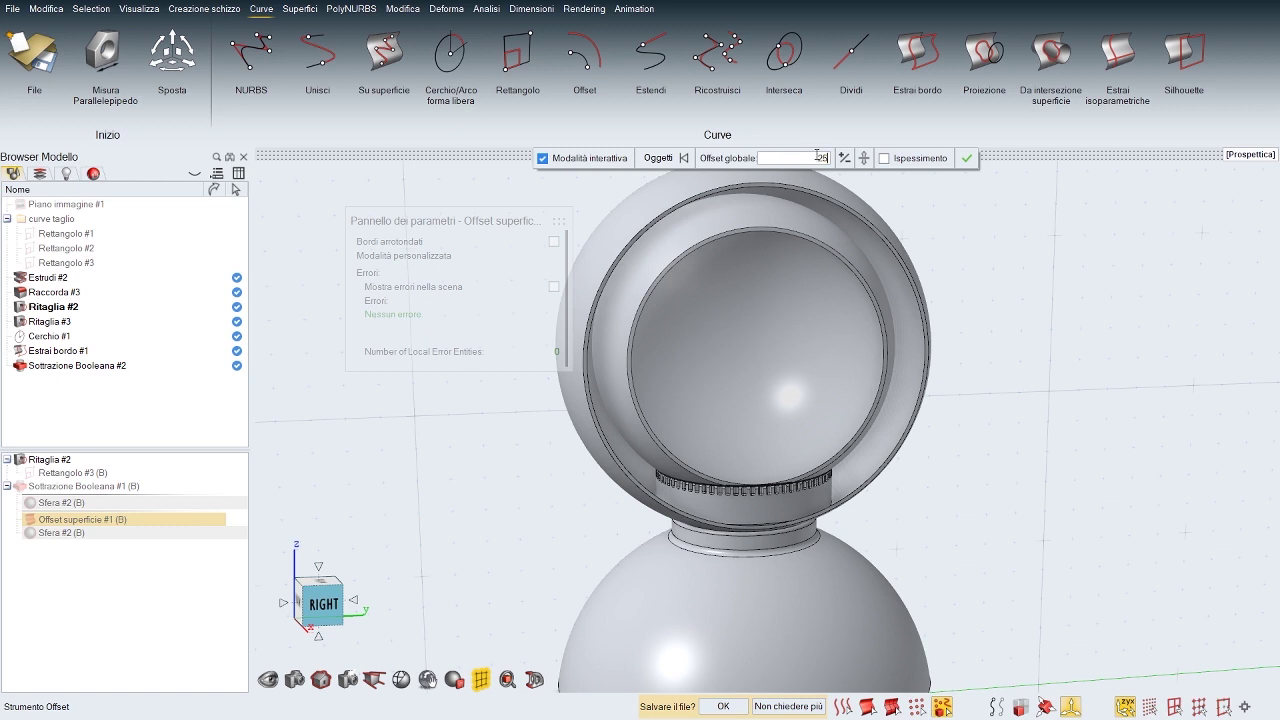
pyautogui.press('Return')
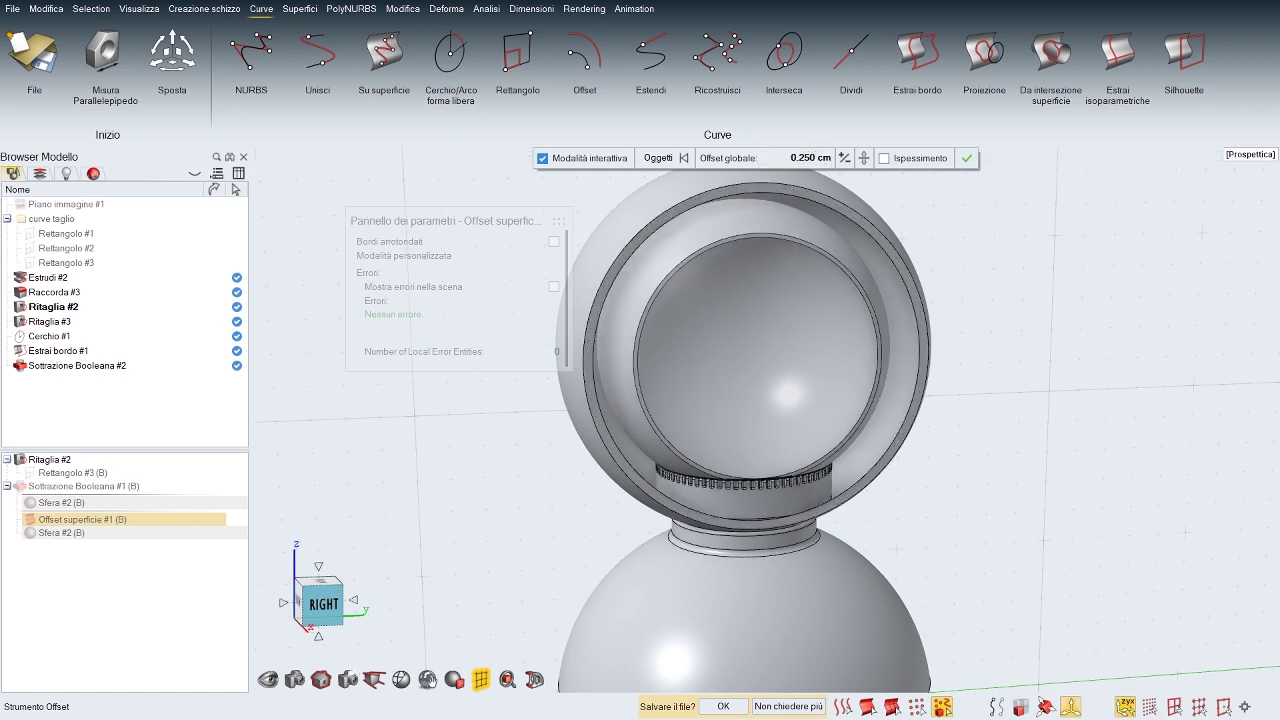
pyautogui.moveTo(740, 400)
pyautogui.mouseDown(button='middle')
pyautogui.moveTo(890, 412)
pyautogui.moveTo(728, 409)
pyautogui.mouseUp(button='middle')
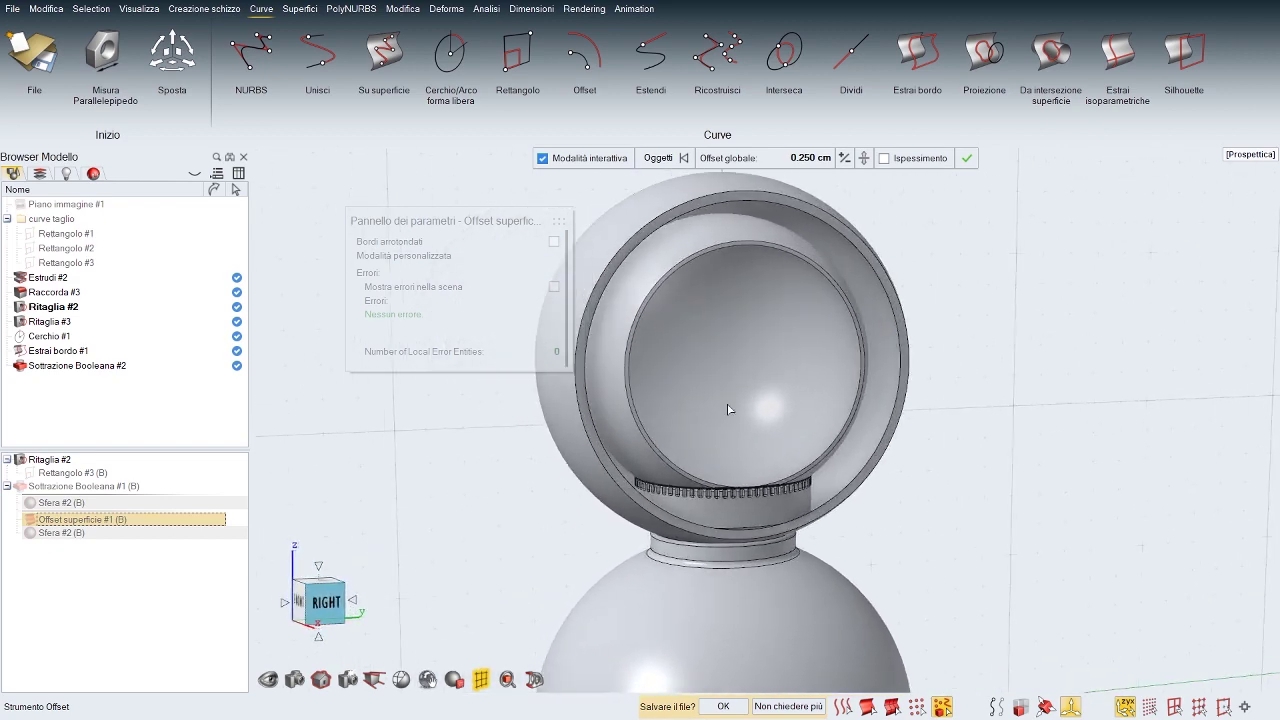
# Step: Set the outer shell's global offset to 0.05 cm and confirm it
pyautogui.click(814, 158)
pyautogui.write('0.05')
pyautogui.press('Return')
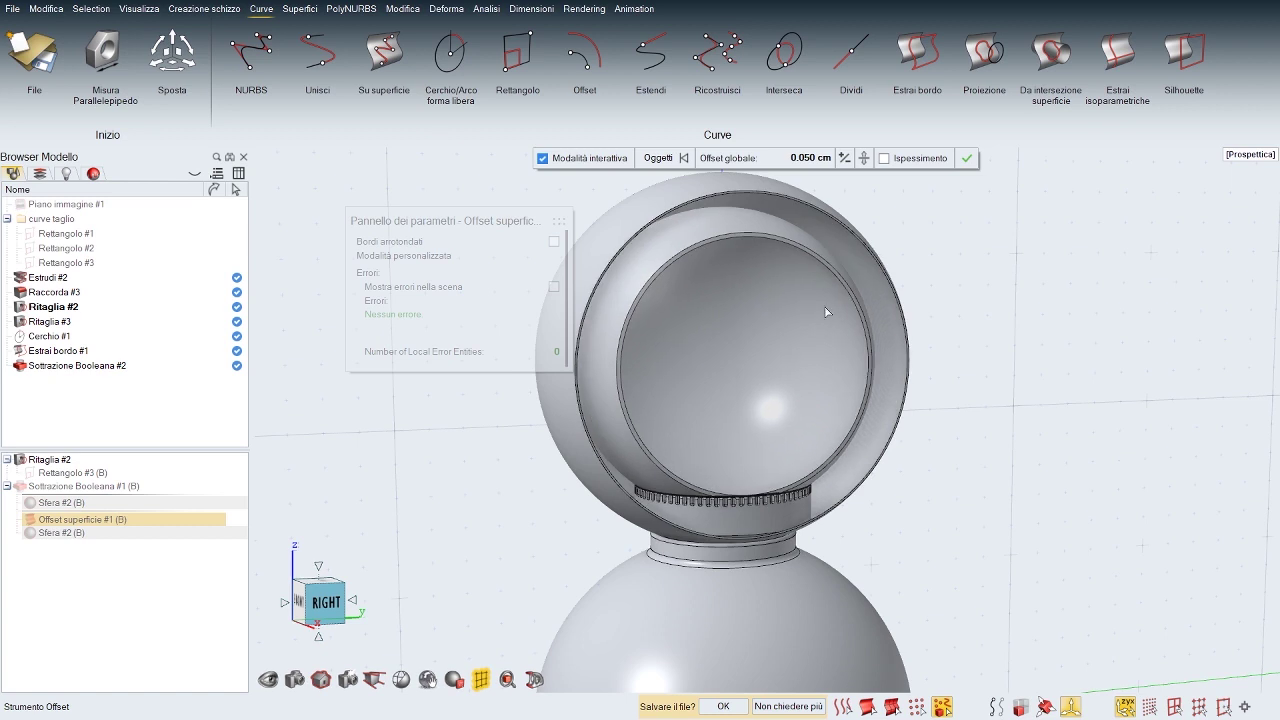
pyautogui.rightClick(1004, 410)
# Step: In the history of the inner shell Ritaglia #3, set the global offset of Offset superficie #2 to 0.500 cm and confirm
pyautogui.click(796, 391)
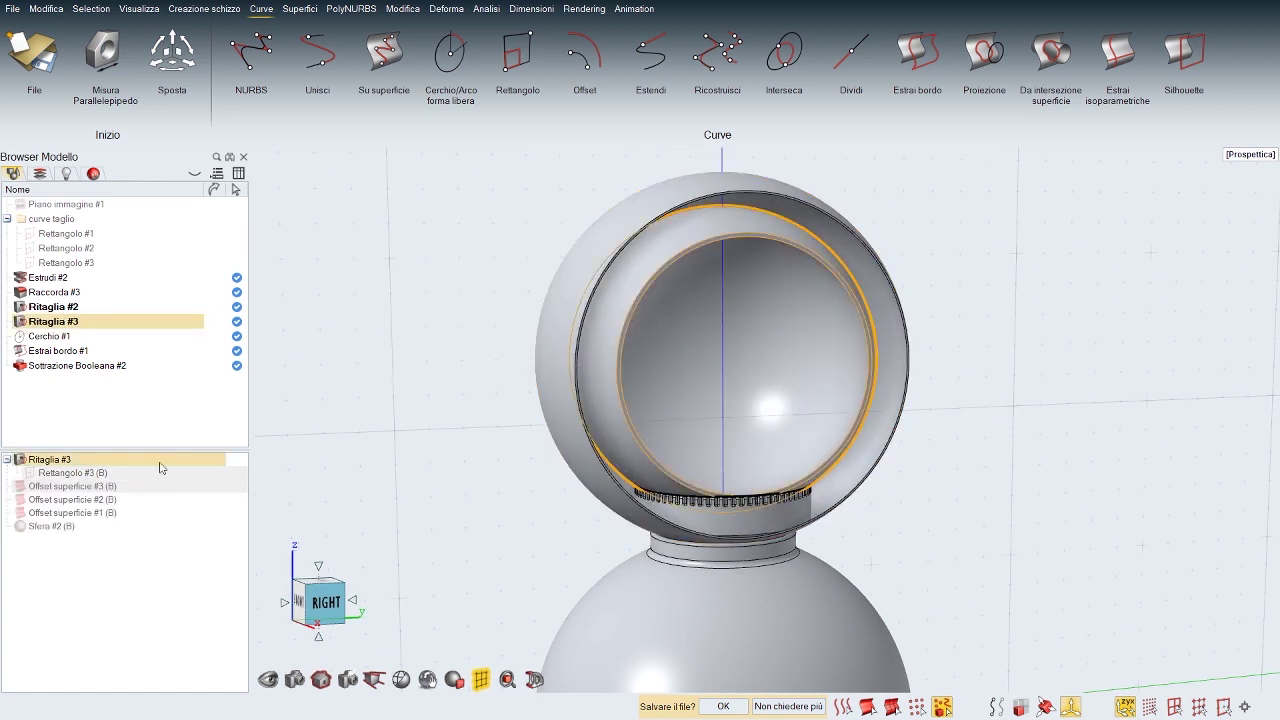
pyautogui.doubleClick(70, 499)
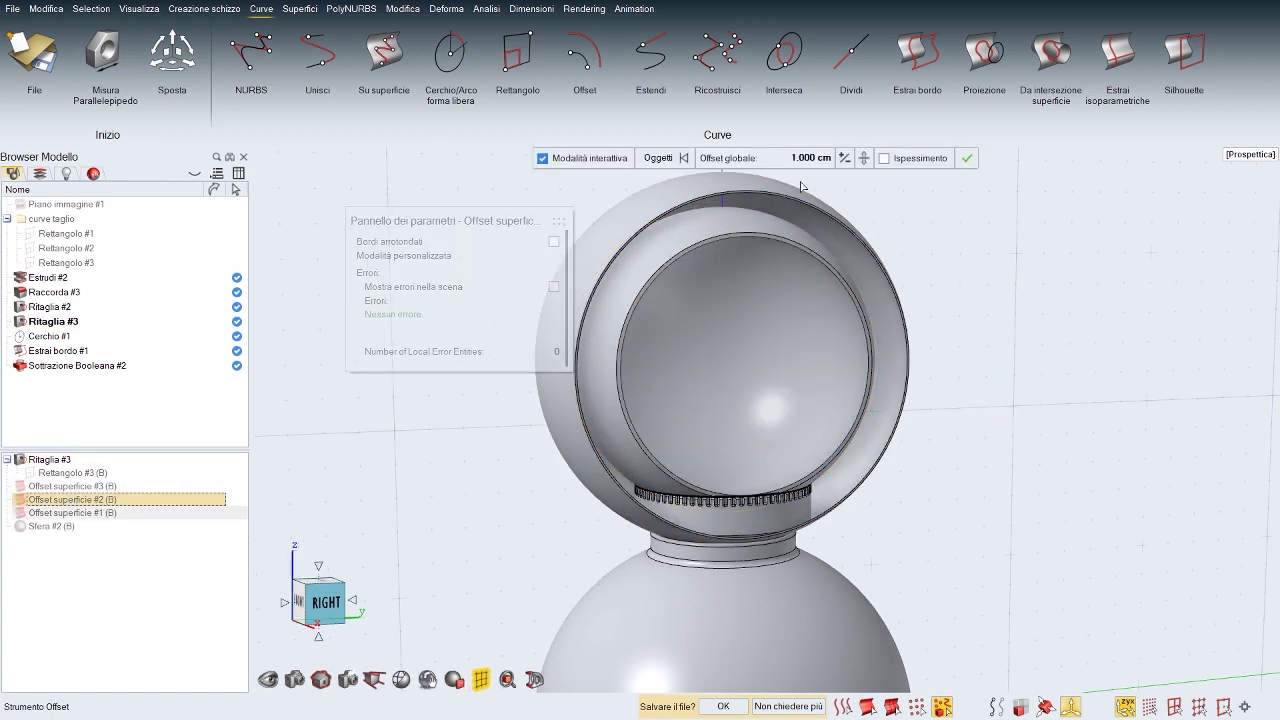
pyautogui.click(811, 158)
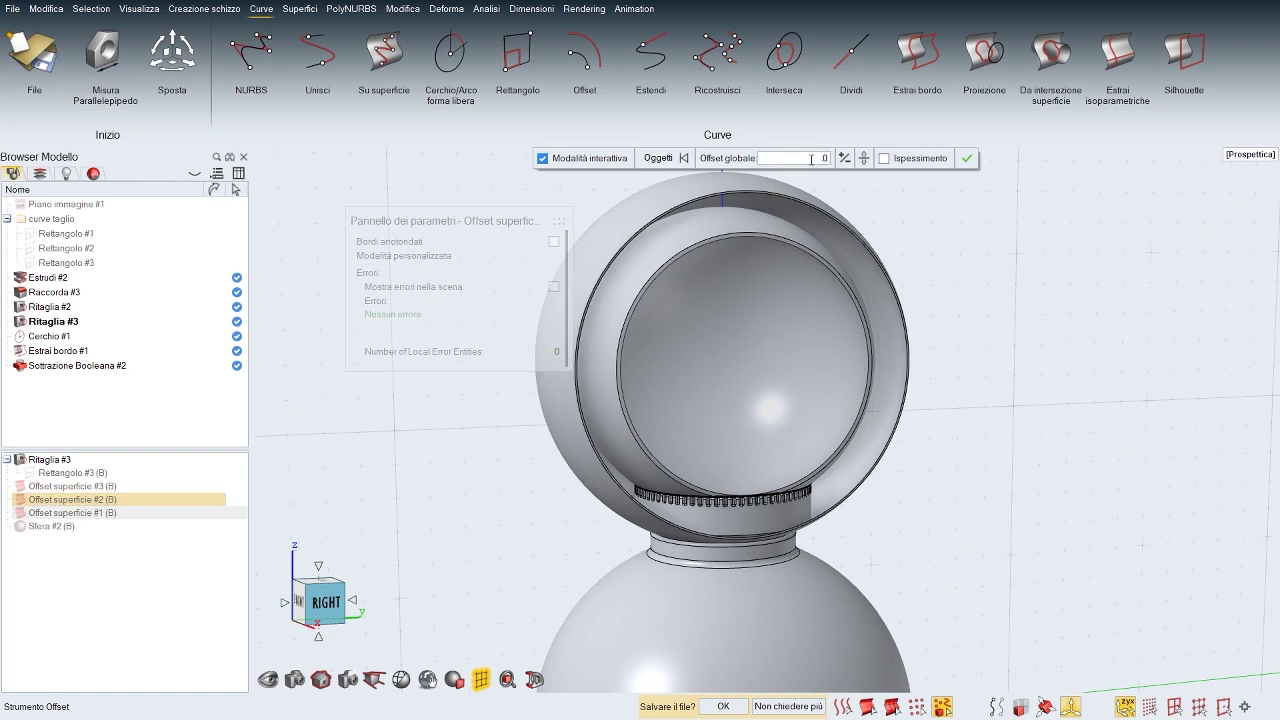
pyautogui.press('Return')
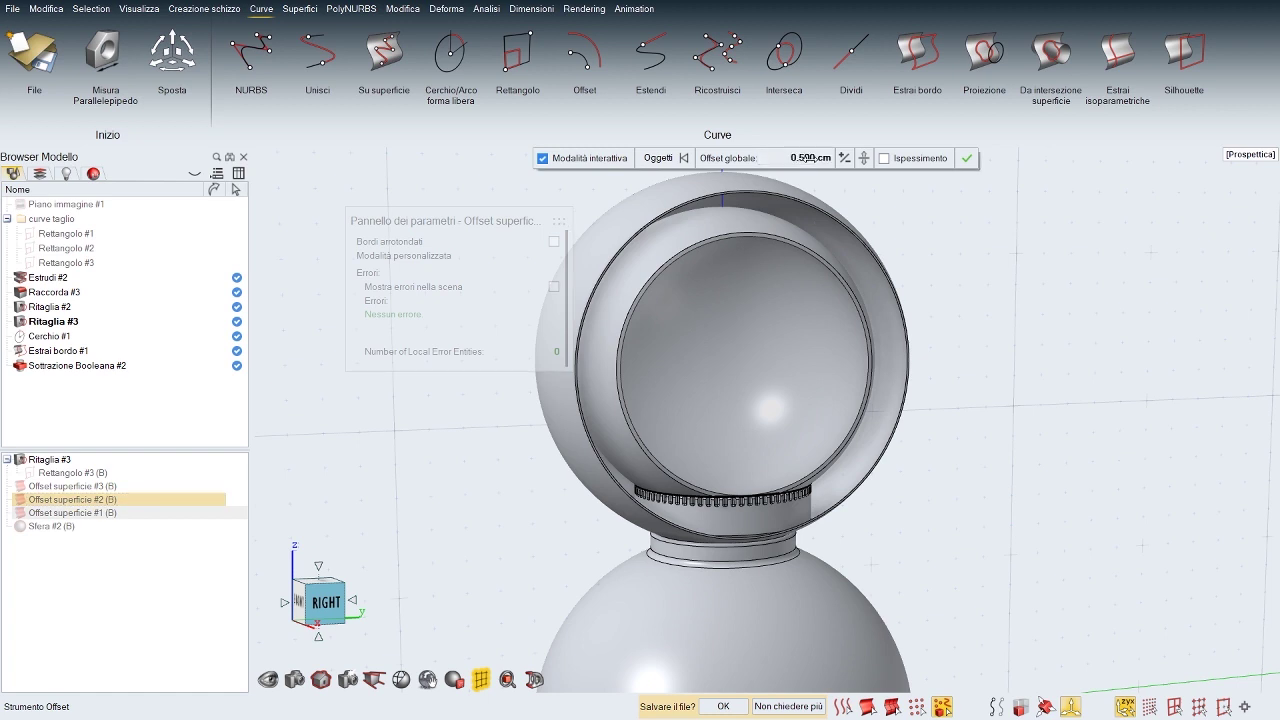
pyautogui.rightClick(990, 474)
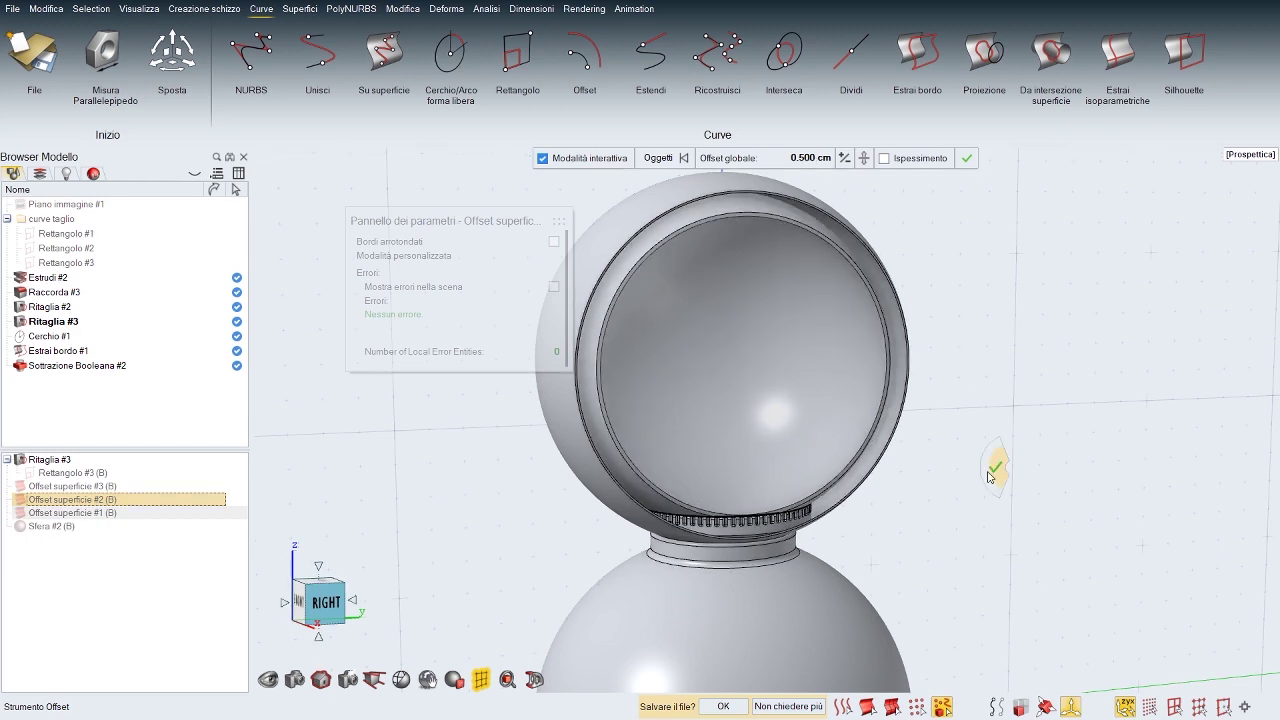
# Step: Show the reference image plane, compare the lamp with it from the front in wireframe and shaded display, and hide it again
pyautogui.moveTo(760, 430); pyautogui.dragTo(700, 420, button='middle')
pyautogui.scroll(-4, 720, 425)
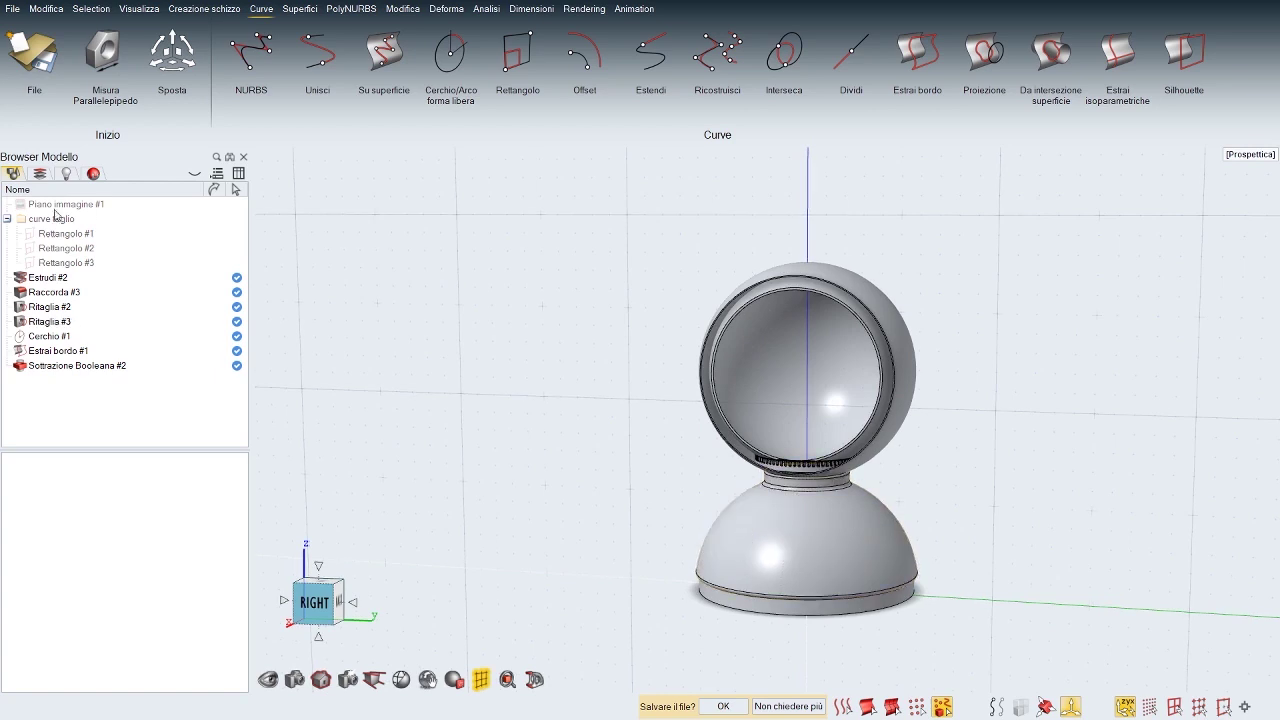
pyautogui.click(21, 207)
pyautogui.moveTo(612, 482); pyautogui.dragTo(848, 496, button='middle')
pyautogui.click(314, 602)
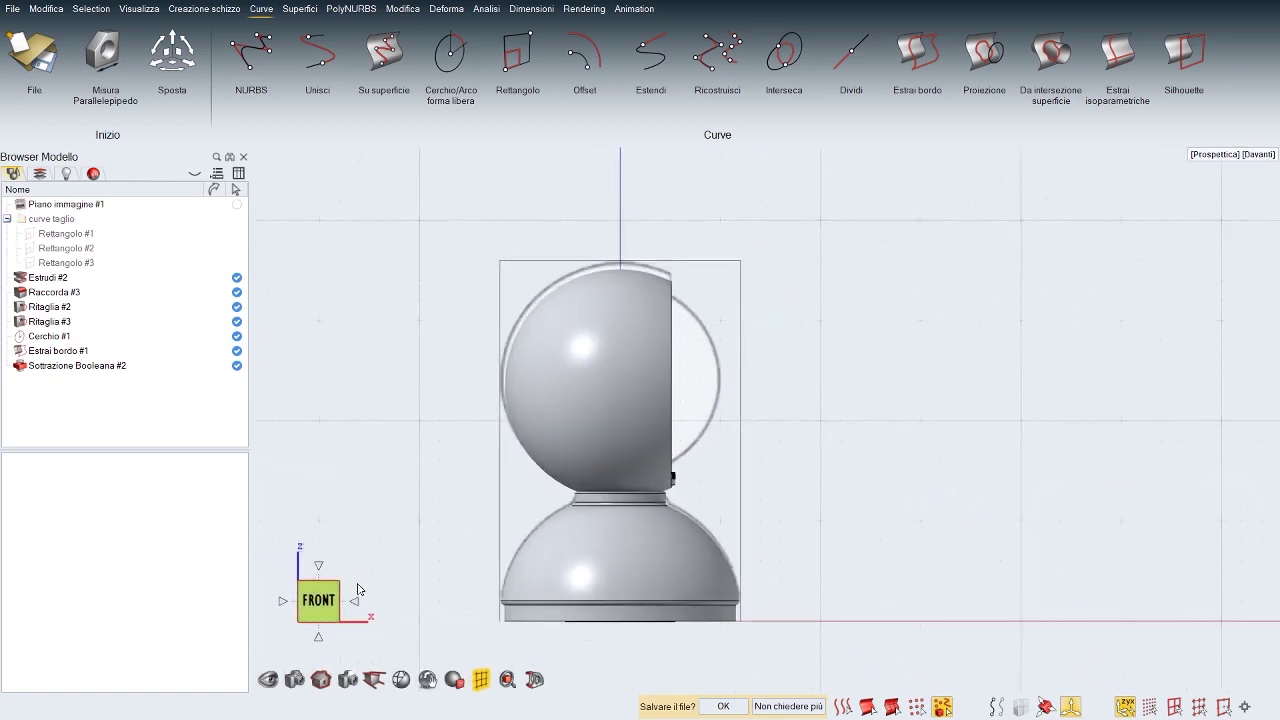
pyautogui.rightClick(759, 471)
pyautogui.click(775, 514)
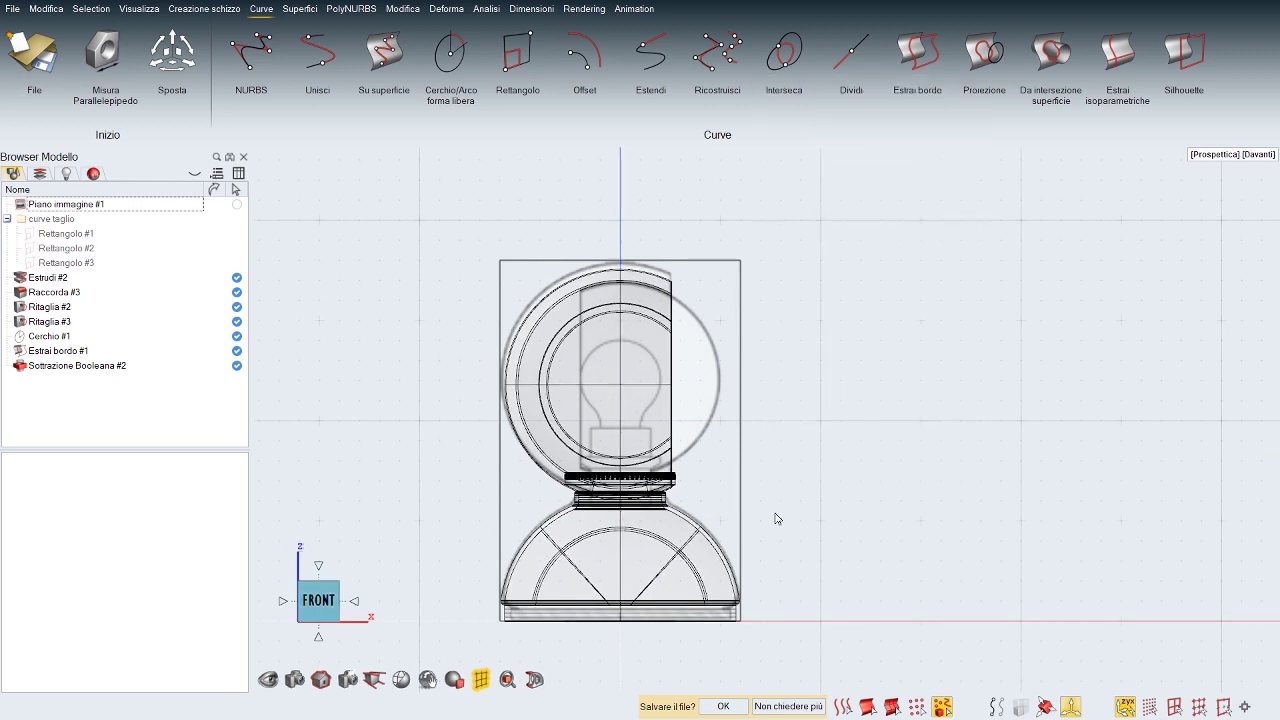
pyautogui.press('w')
pyautogui.moveTo(842, 490); pyautogui.dragTo(847, 488, button='middle')
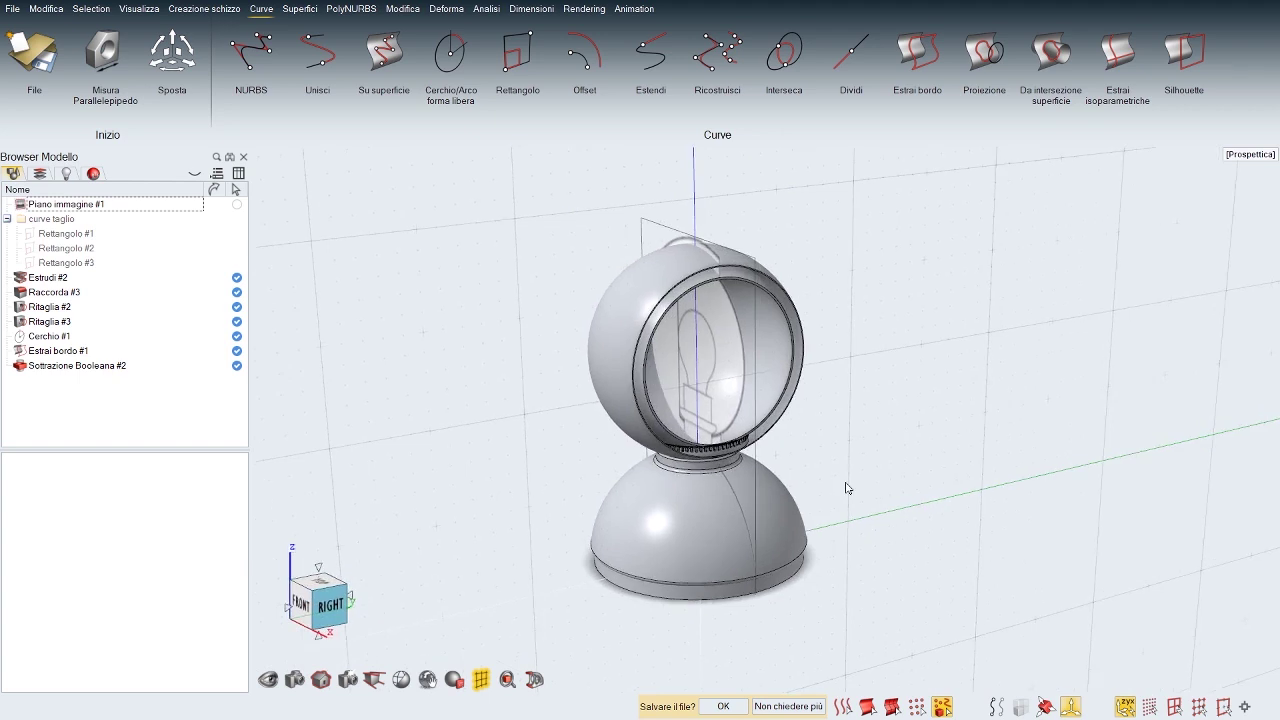
pyautogui.click(21, 205)
pyautogui.moveTo(566, 392)
pyautogui.mouseDown(button='middle')
pyautogui.moveTo(586, 418)
pyautogui.moveTo(585, 399)
pyautogui.mouseUp(button='middle')
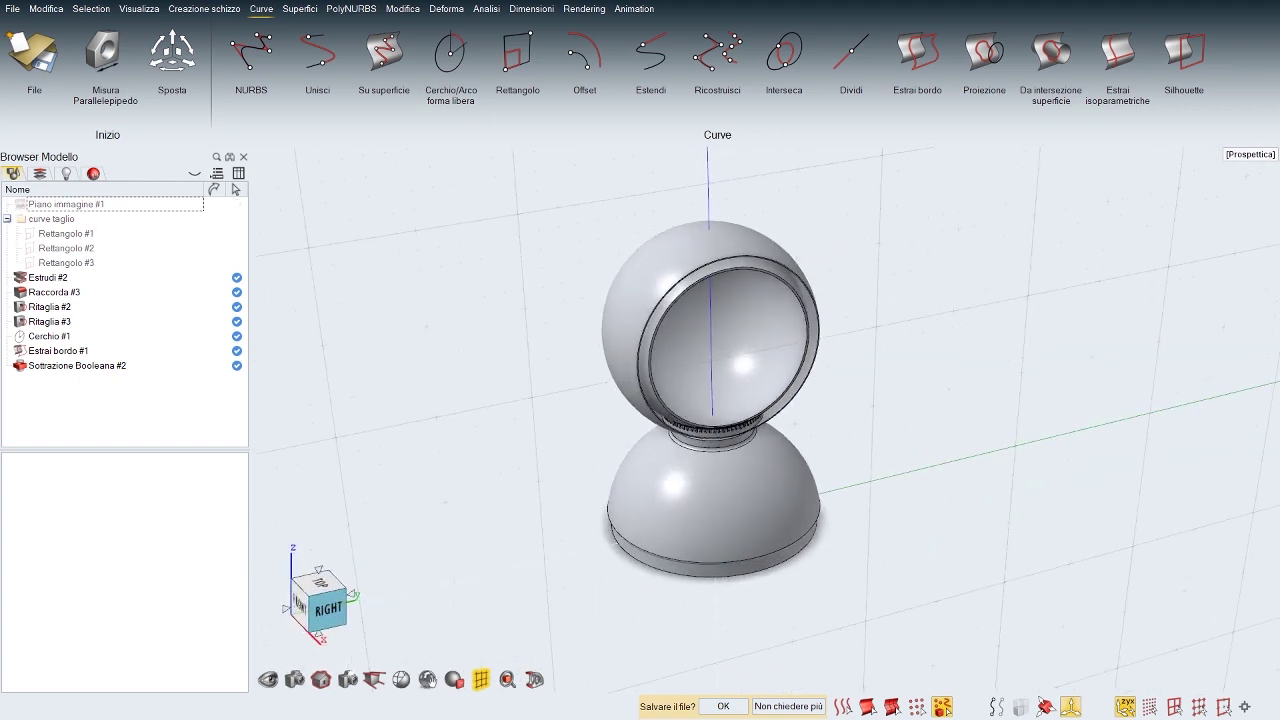
# Step: Show Piano immagine #1, isolate it from the lamp parts and face it in the front view
pyautogui.click(17, 204)
pyautogui.click(95, 207)
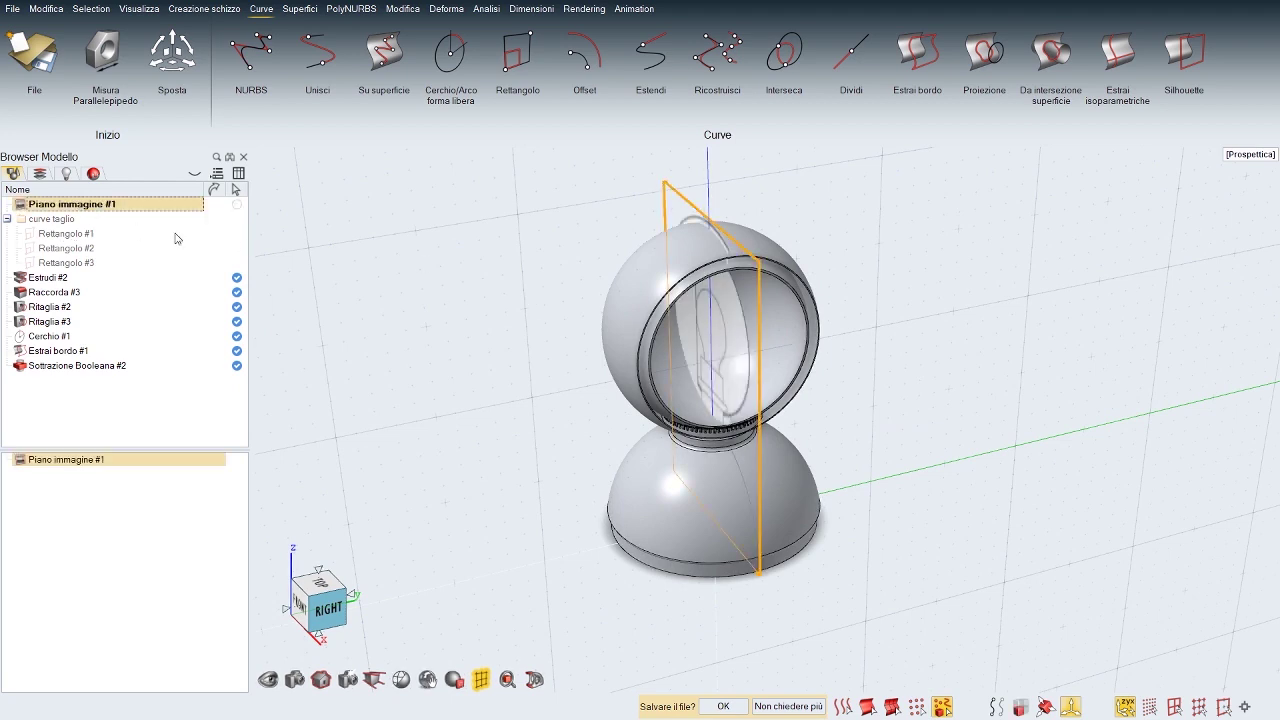
pyautogui.press('i')
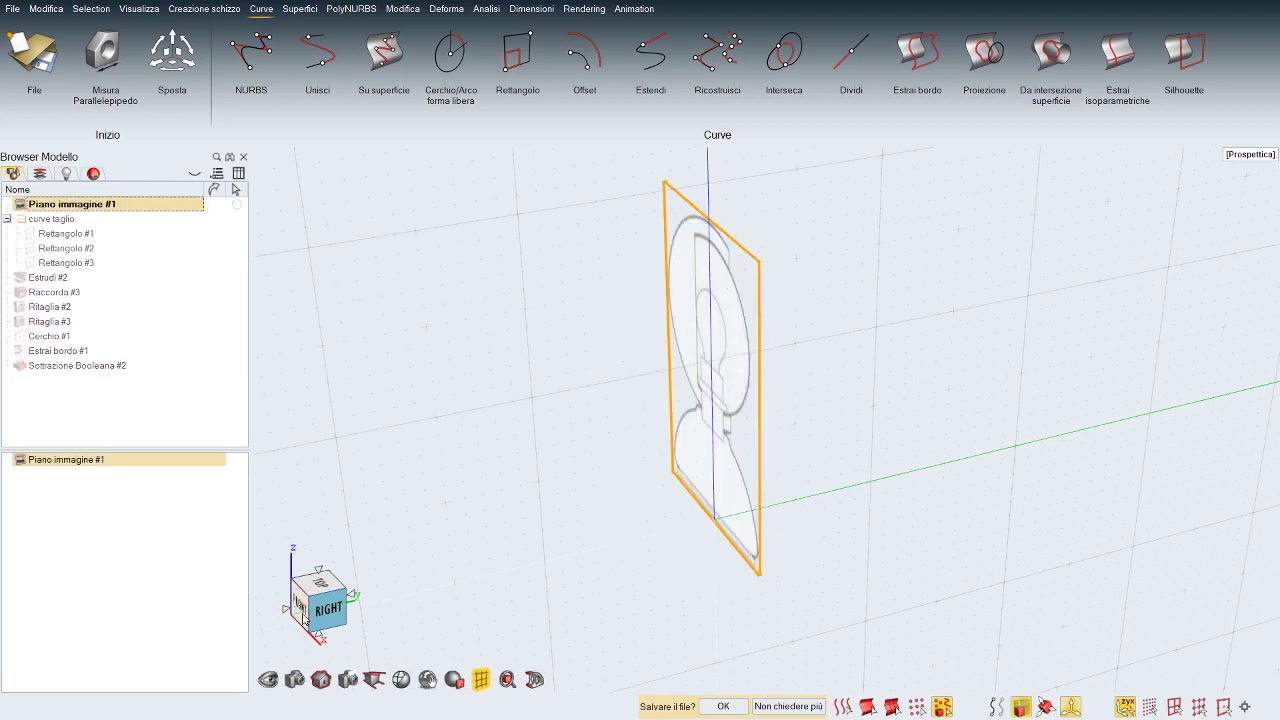
pyautogui.click(299, 600)
pyautogui.moveTo(342, 510); pyautogui.dragTo(382, 493, button='right')
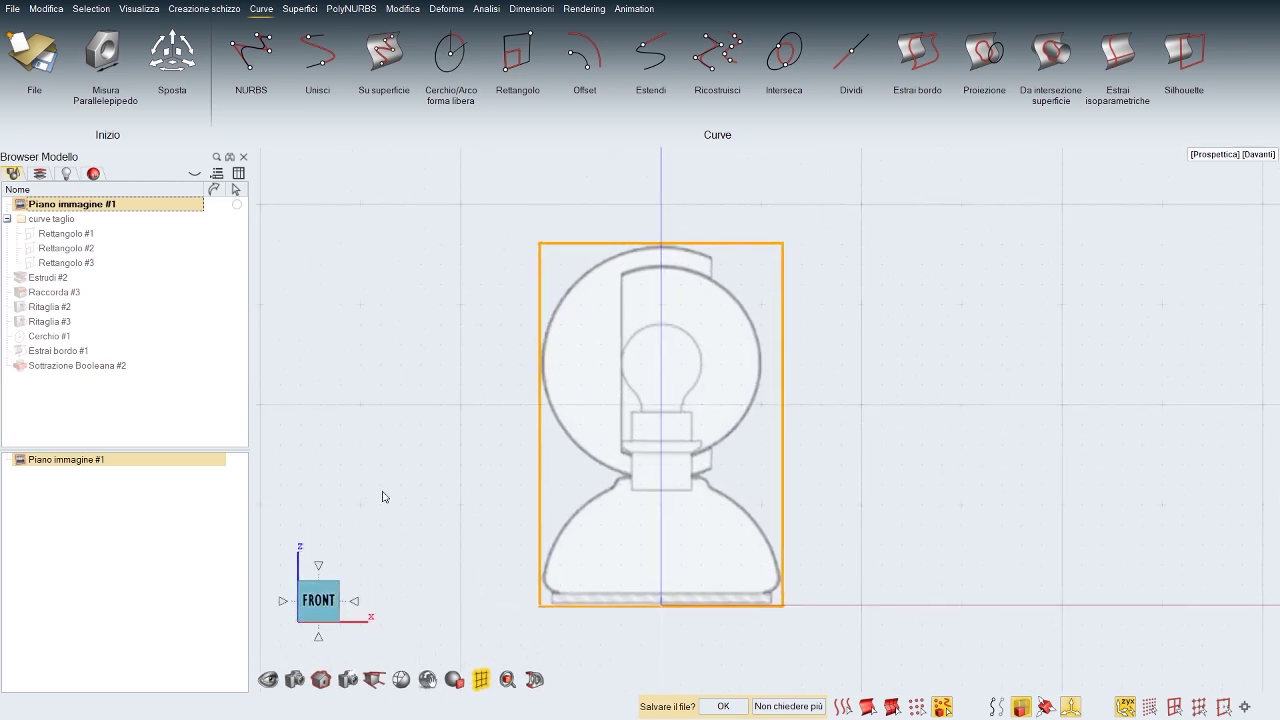
# Step: Sketch the lamp holder's half-profile with lines on the front plane, from the vertical axis at about Z 8.2 cm around the collar and back to the axis
pyautogui.press('space')
pyautogui.press('alt')
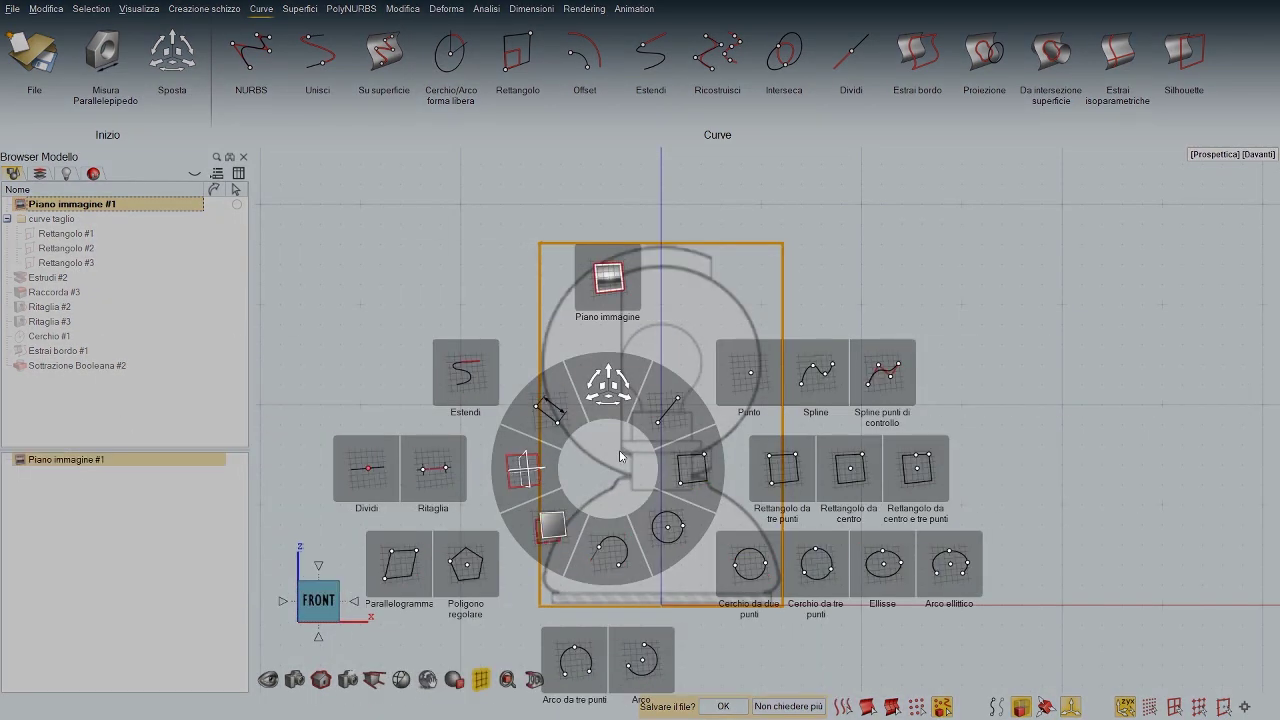
pyautogui.click(656, 405)
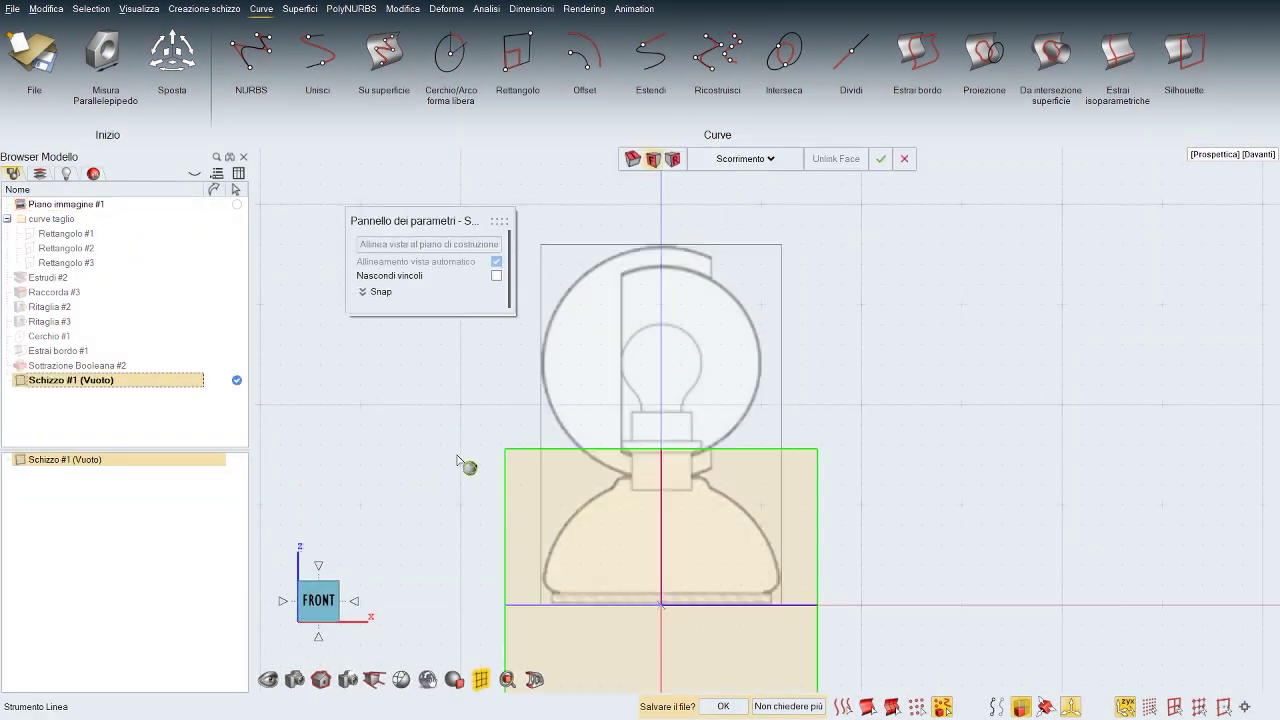
pyautogui.click(799, 497)
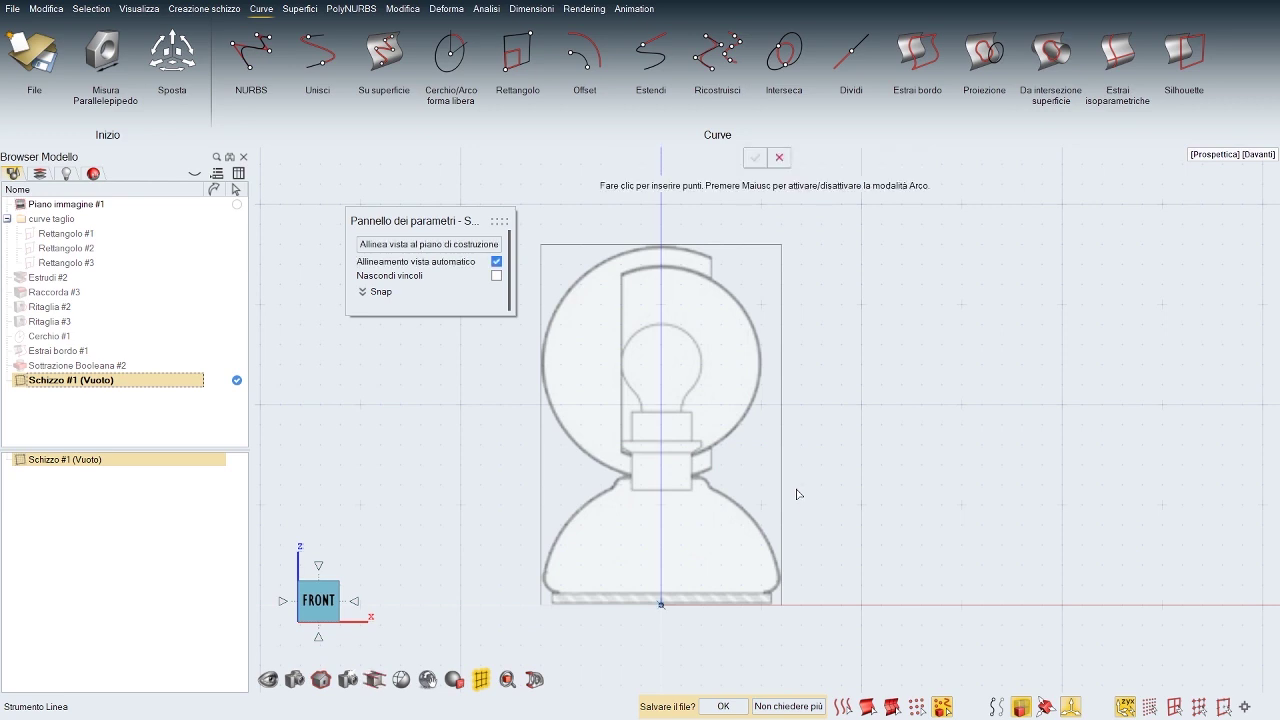
pyautogui.scroll(5, 799, 488)
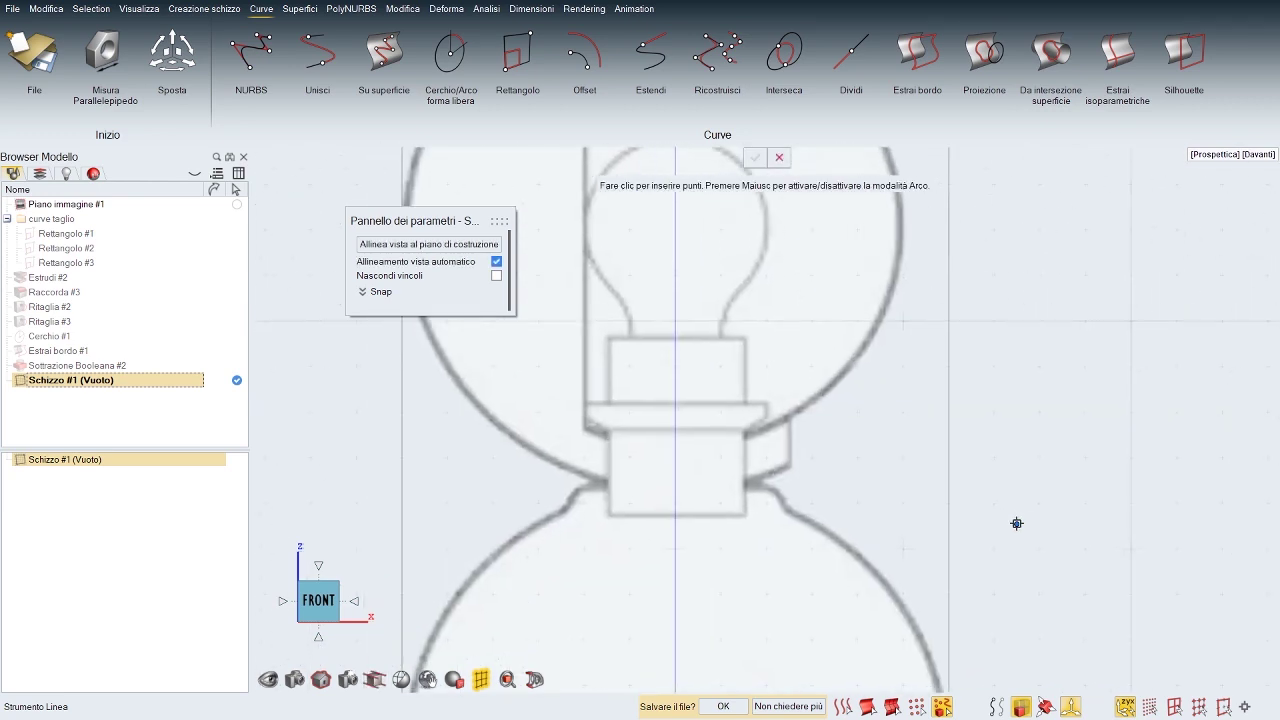
pyautogui.moveTo(1041, 526); pyautogui.dragTo(1043, 530, button='right')
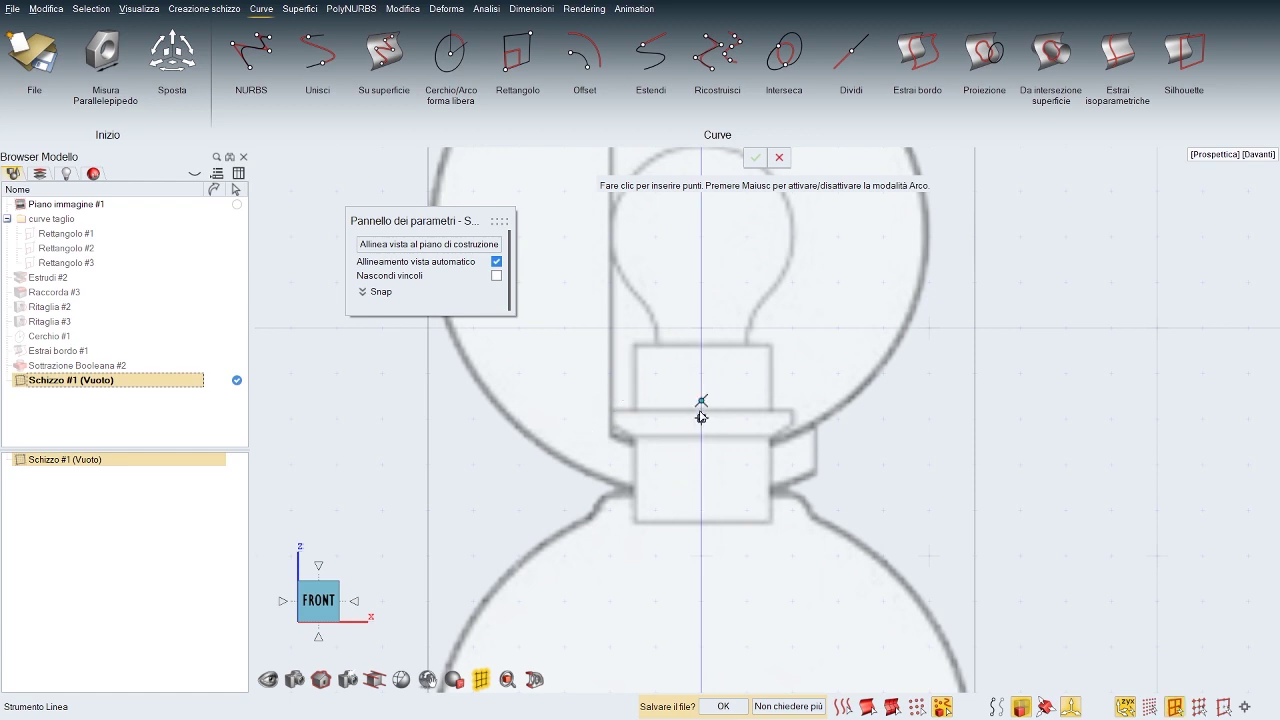
pyautogui.press('alt')
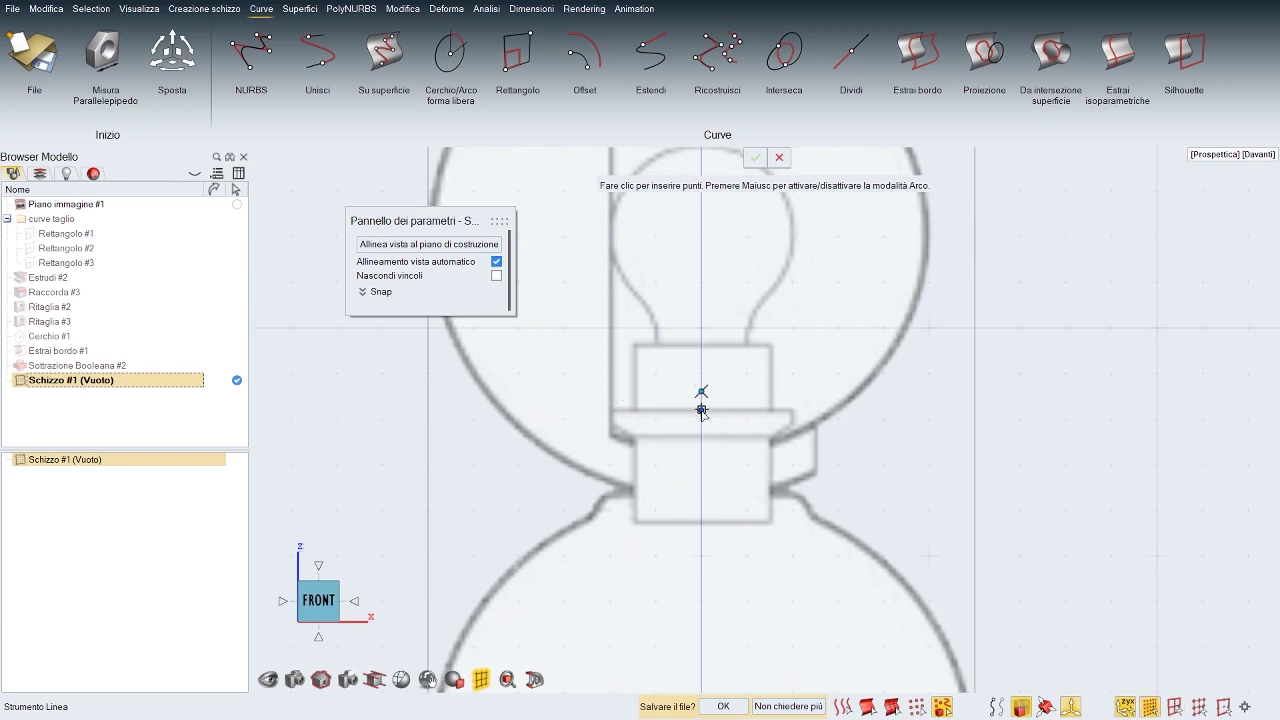
pyautogui.click(702, 410)
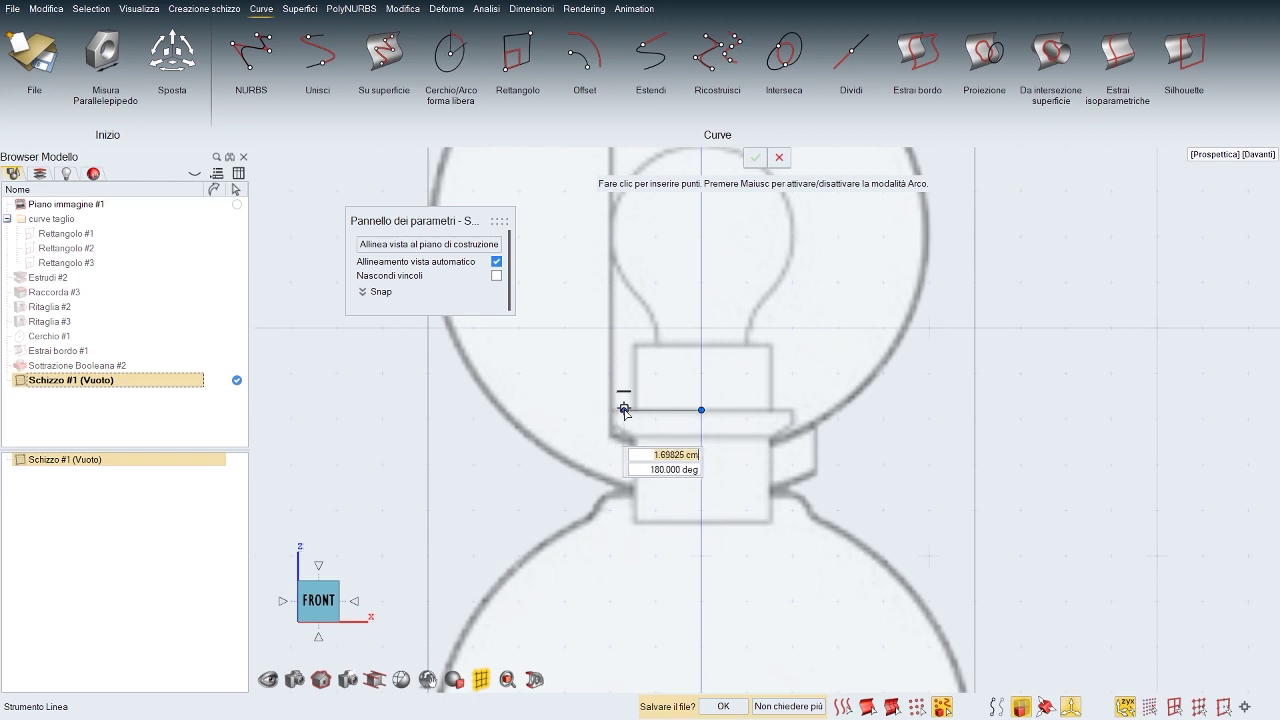
pyautogui.click(609, 410)
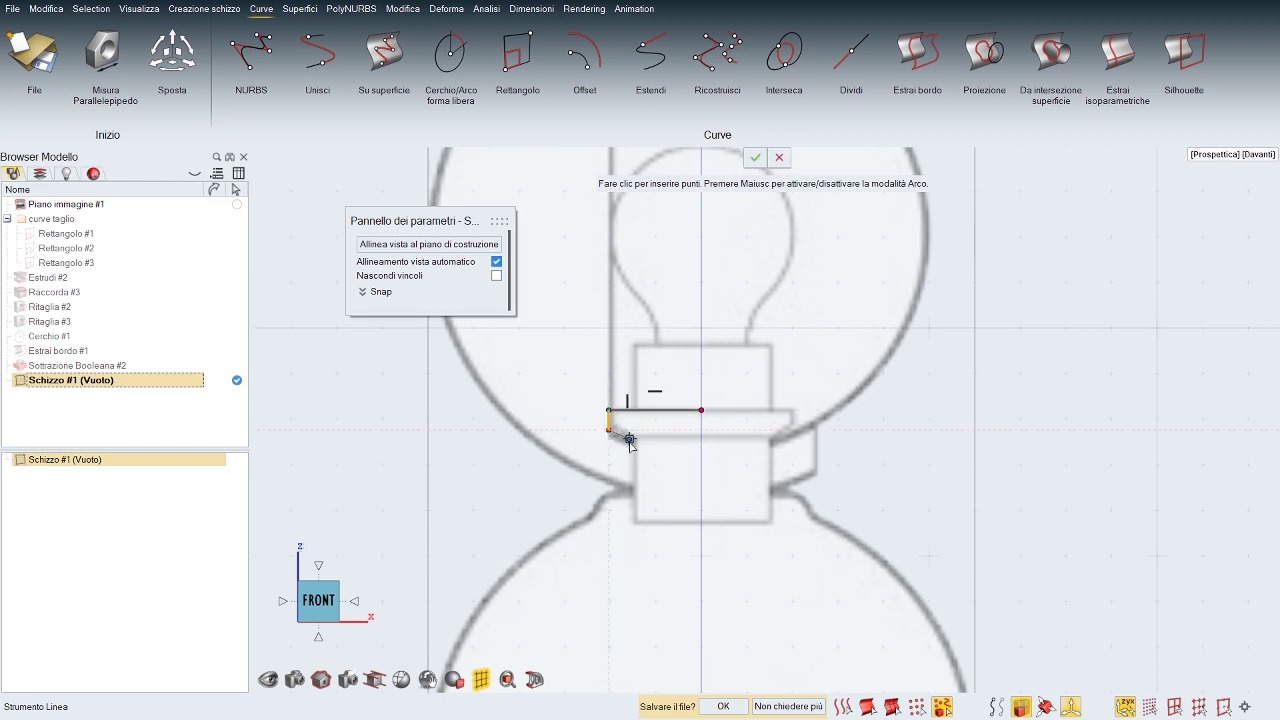
pyautogui.click(634, 450)
pyautogui.click(634, 603)
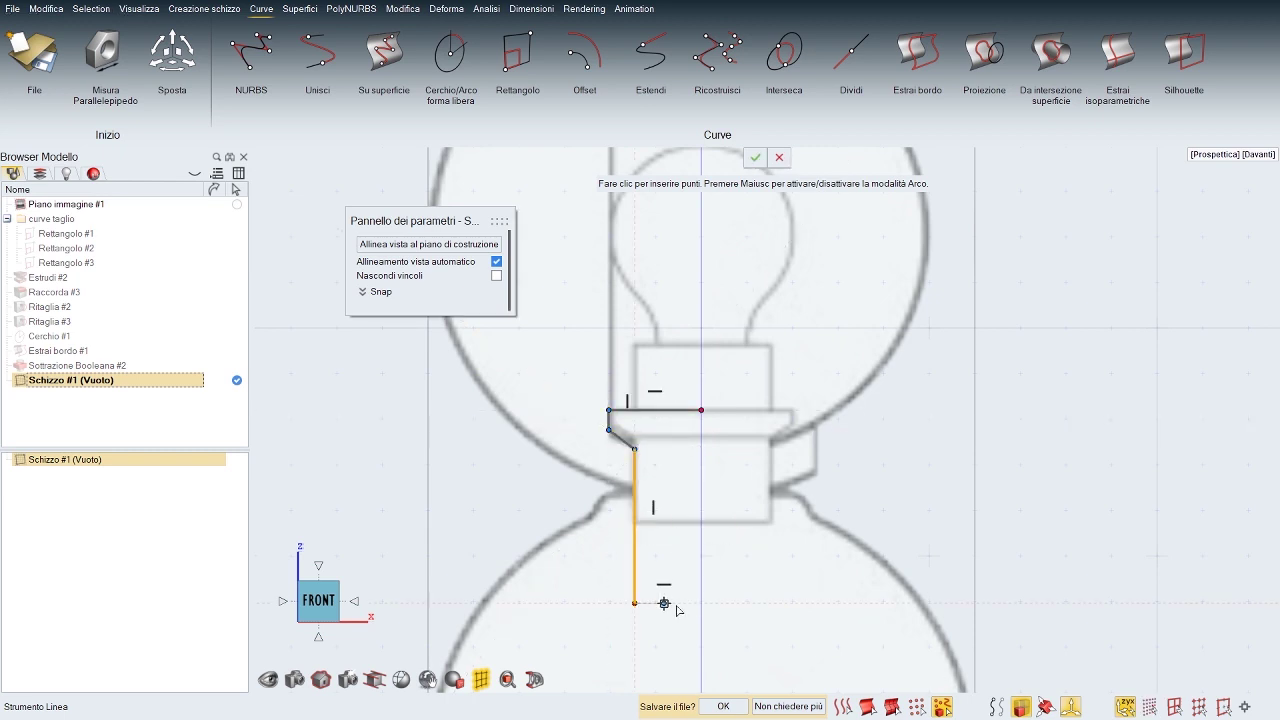
pyautogui.click(701, 604)
pyautogui.rightClick(757, 537)
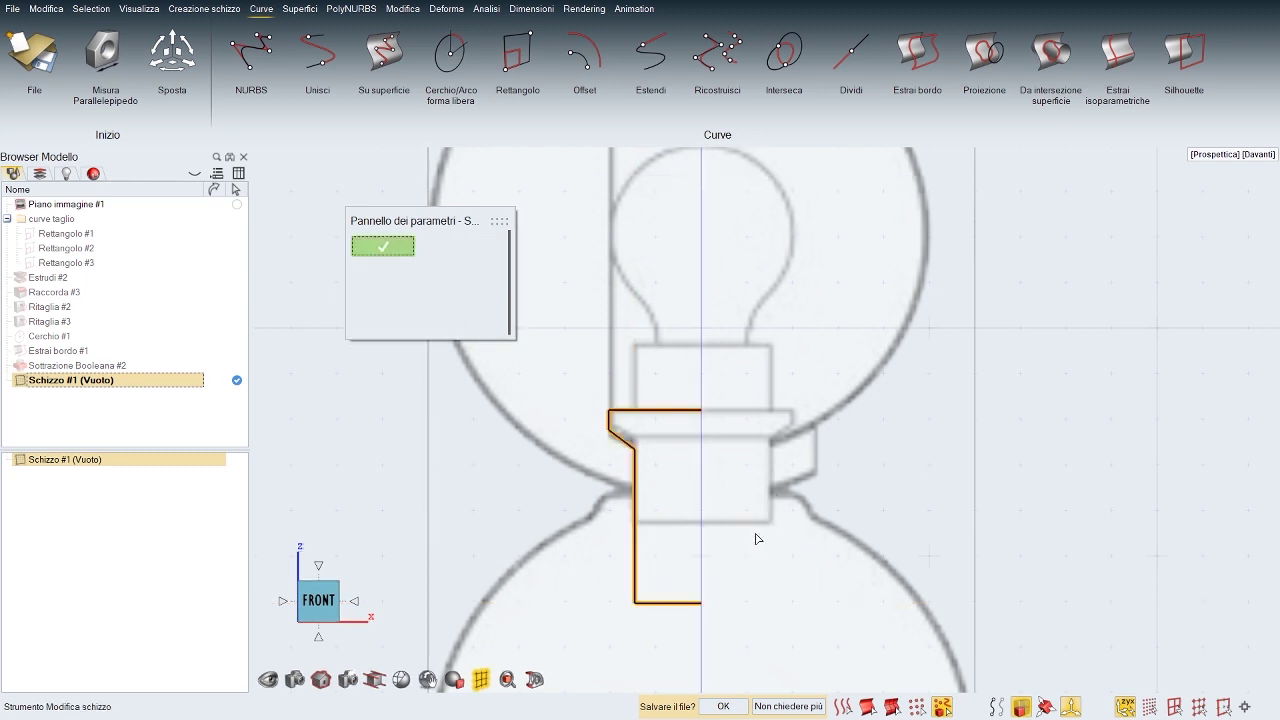
# Step: Apply a vertical alignment constraint between the profile's two open end points and the origin
pyautogui.moveTo(709, 429); pyautogui.dragTo(735, 387, button='right')
pyautogui.click(727, 367)
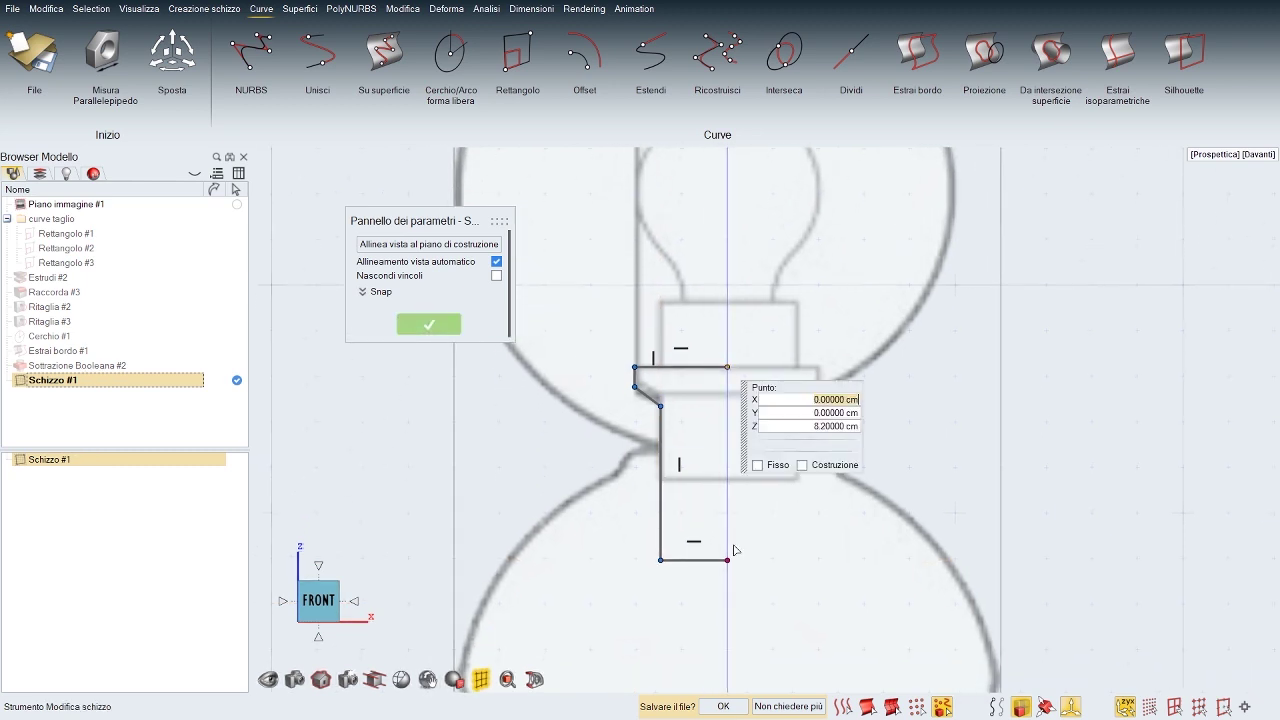
pyautogui.keyDown('ctrl'); pyautogui.click(727, 561); pyautogui.keyUp('ctrl')
pyautogui.scroll(-4, 727, 565)
pyautogui.moveTo(726, 581); pyautogui.dragTo(706, 563, button='right')
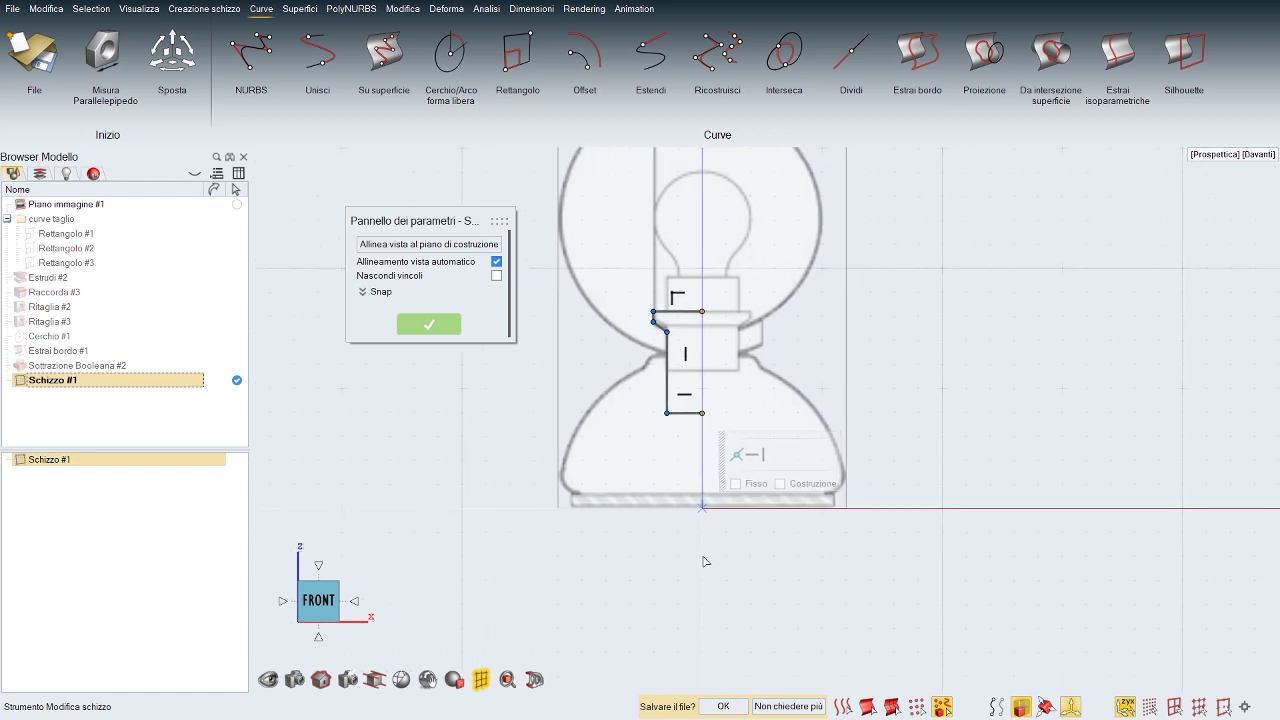
pyautogui.keyDown('ctrl'); pyautogui.click(702, 509); pyautogui.keyUp('ctrl')
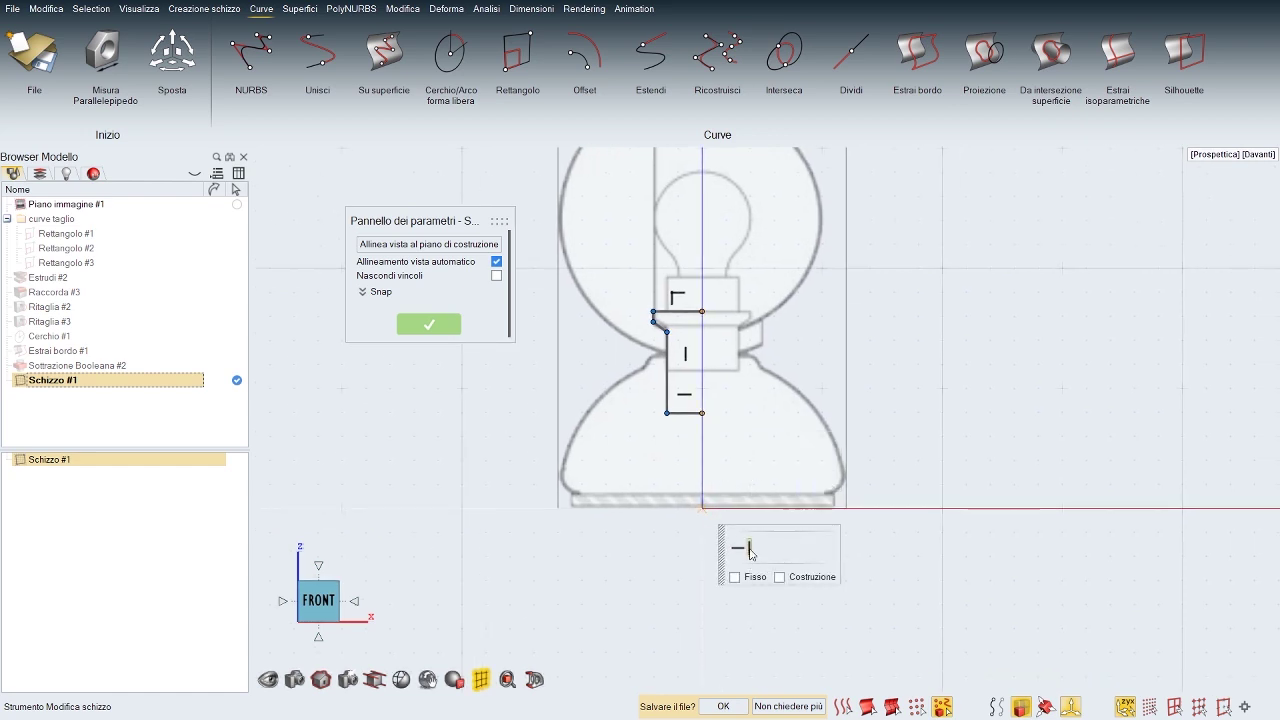
pyautogui.click(751, 552)
pyautogui.click(771, 413)
pyautogui.moveTo(771, 413)
pyautogui.mouseDown(button='right')
pyautogui.moveTo(790, 439)
pyautogui.moveTo(779, 424)
pyautogui.mouseUp(button='right')
pyautogui.scroll(3, 770, 412)
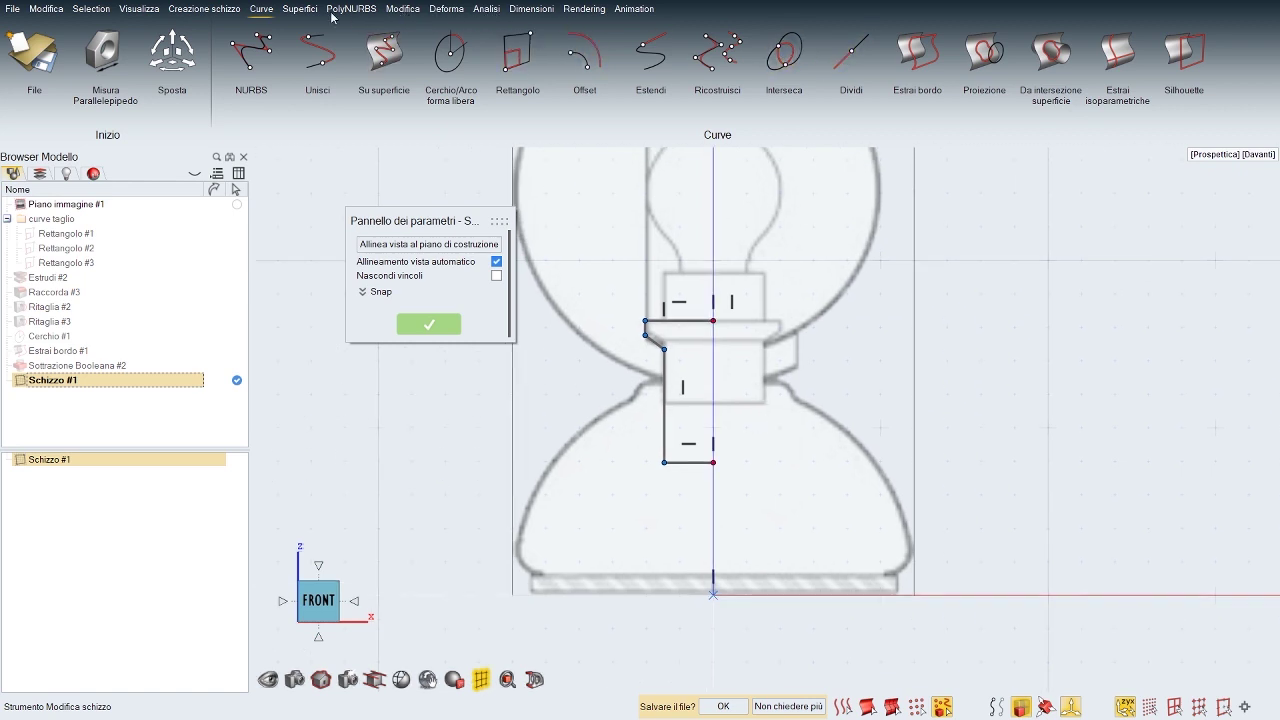
# Step: Dimension the length of the profile's bottom horizontal line and set it to 1.5 cm
pyautogui.click(187, 17)
pyautogui.click(985, 55)
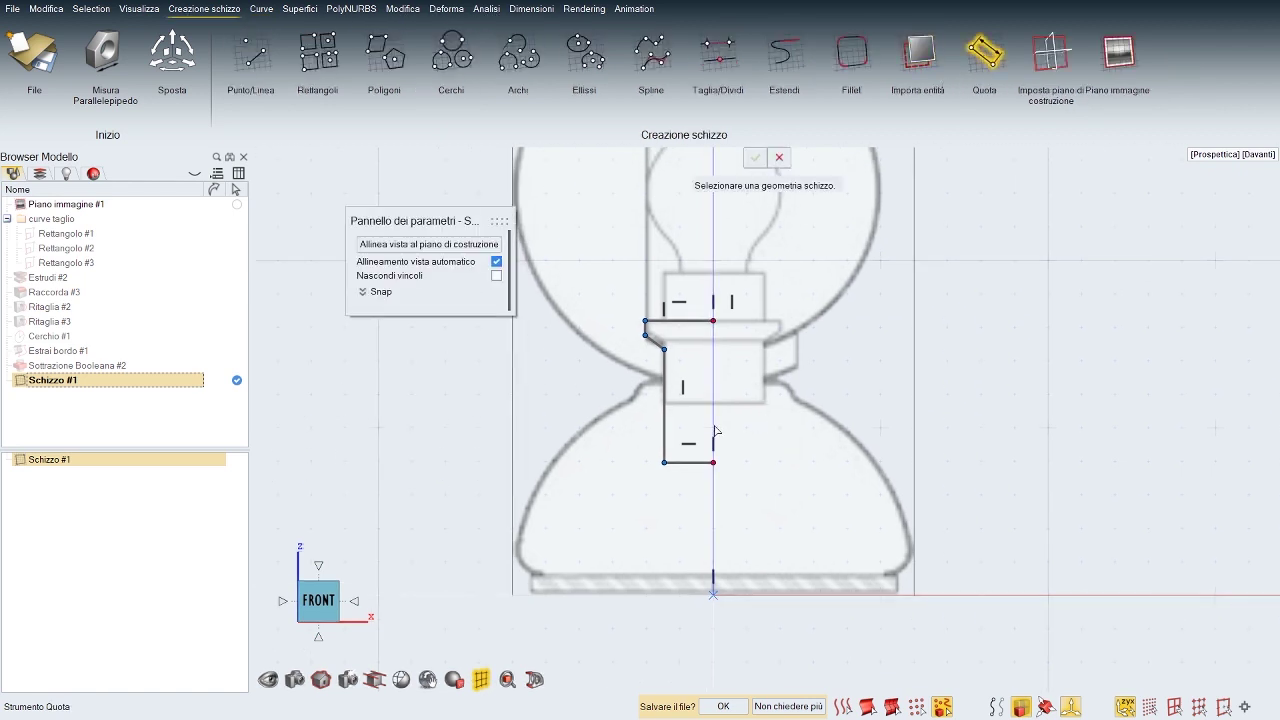
pyautogui.click(689, 468)
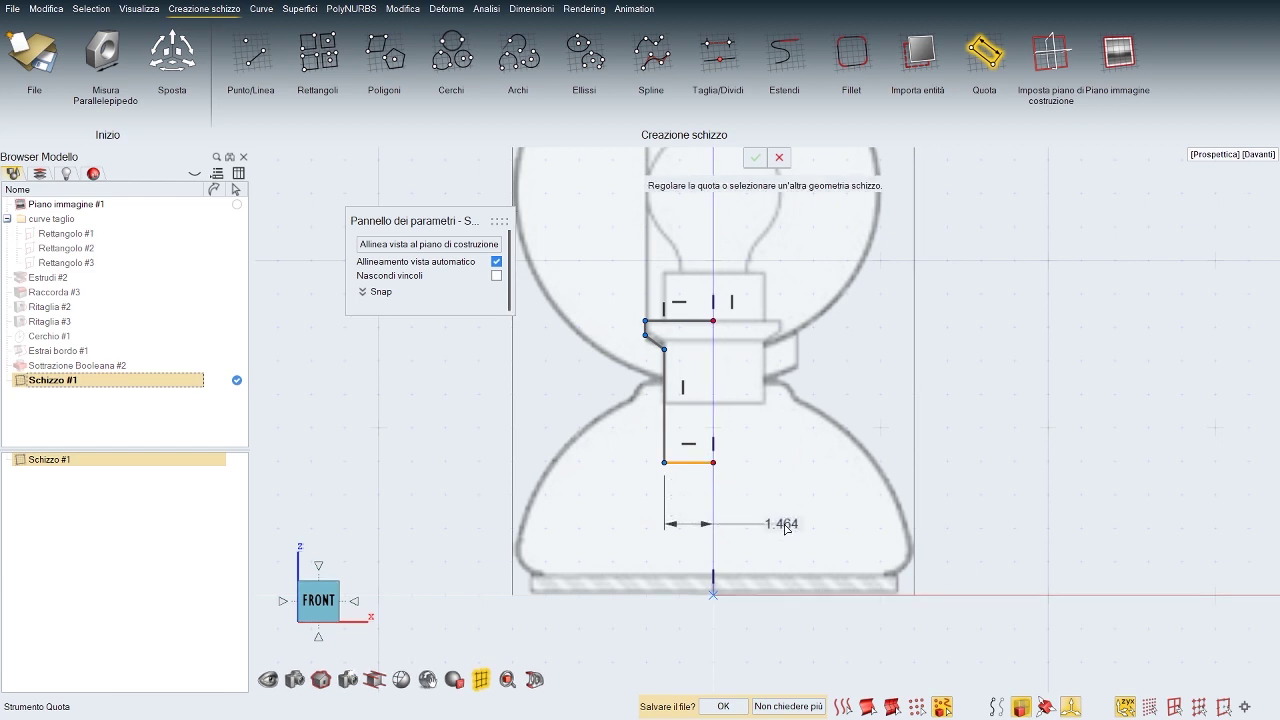
pyautogui.click(785, 528)
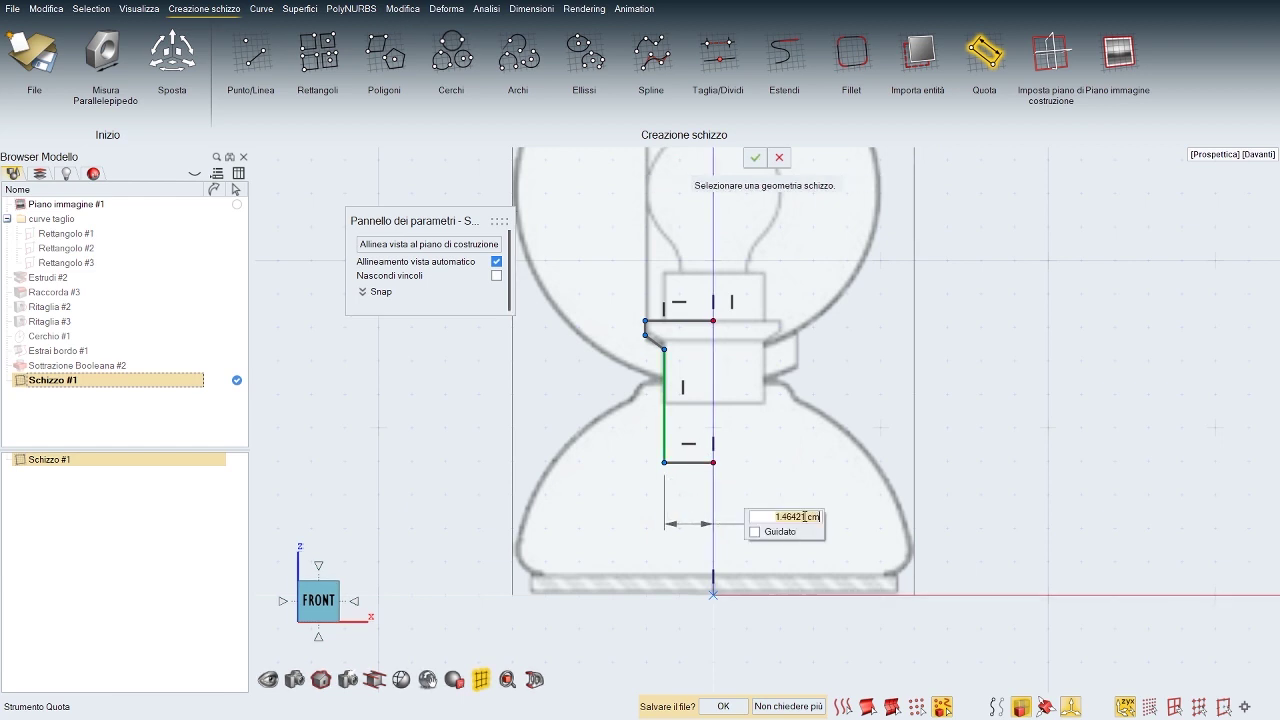
pyautogui.write('1.5')
pyautogui.press('Return')
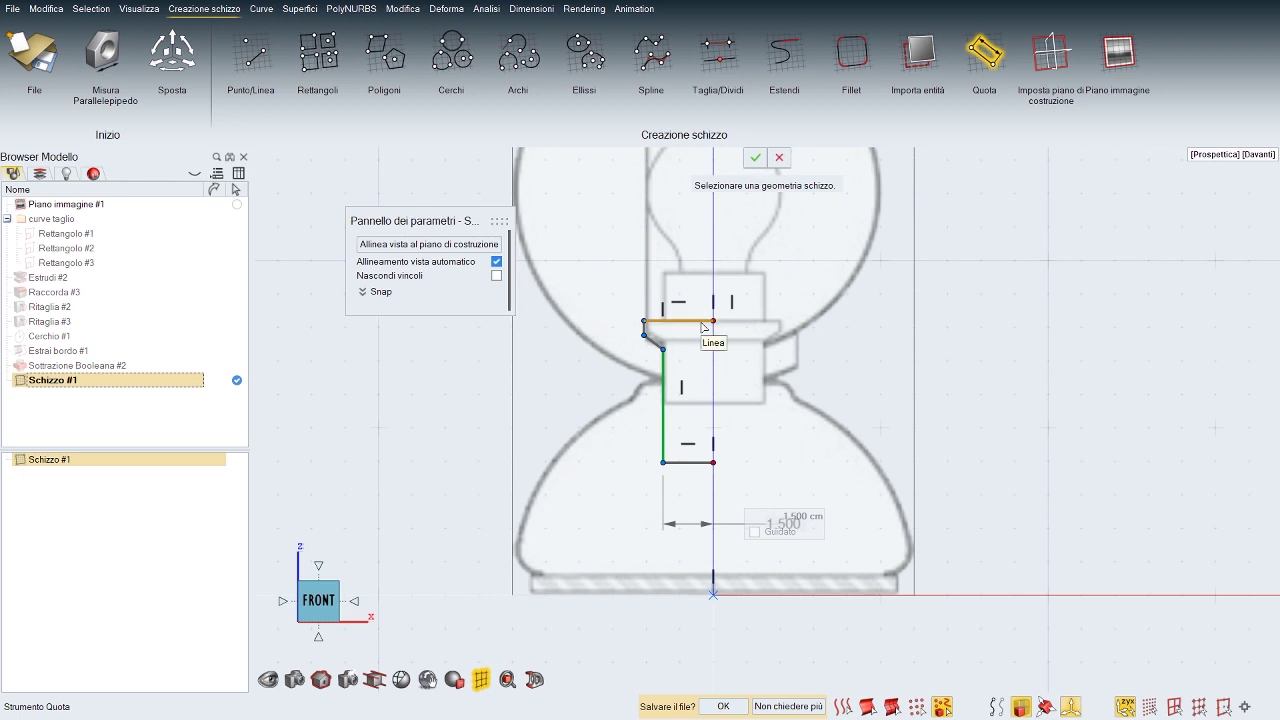
pyautogui.click(715, 321)
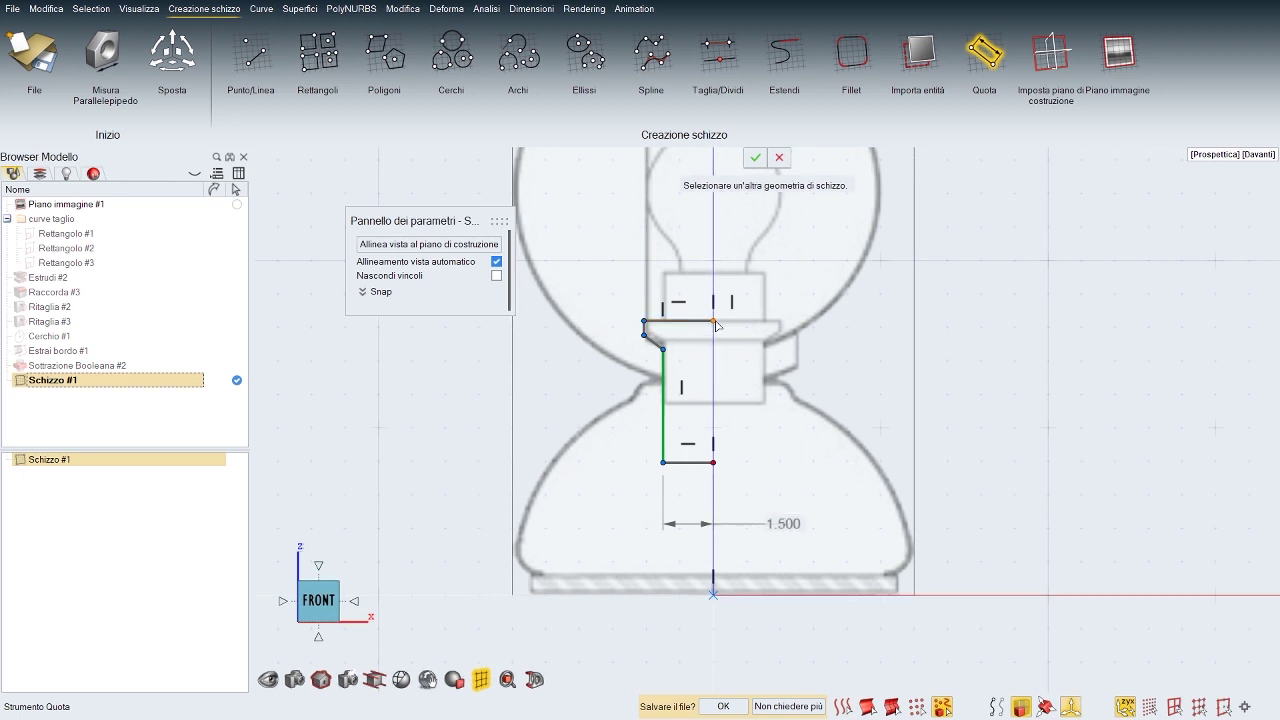
pyautogui.click(779, 159)
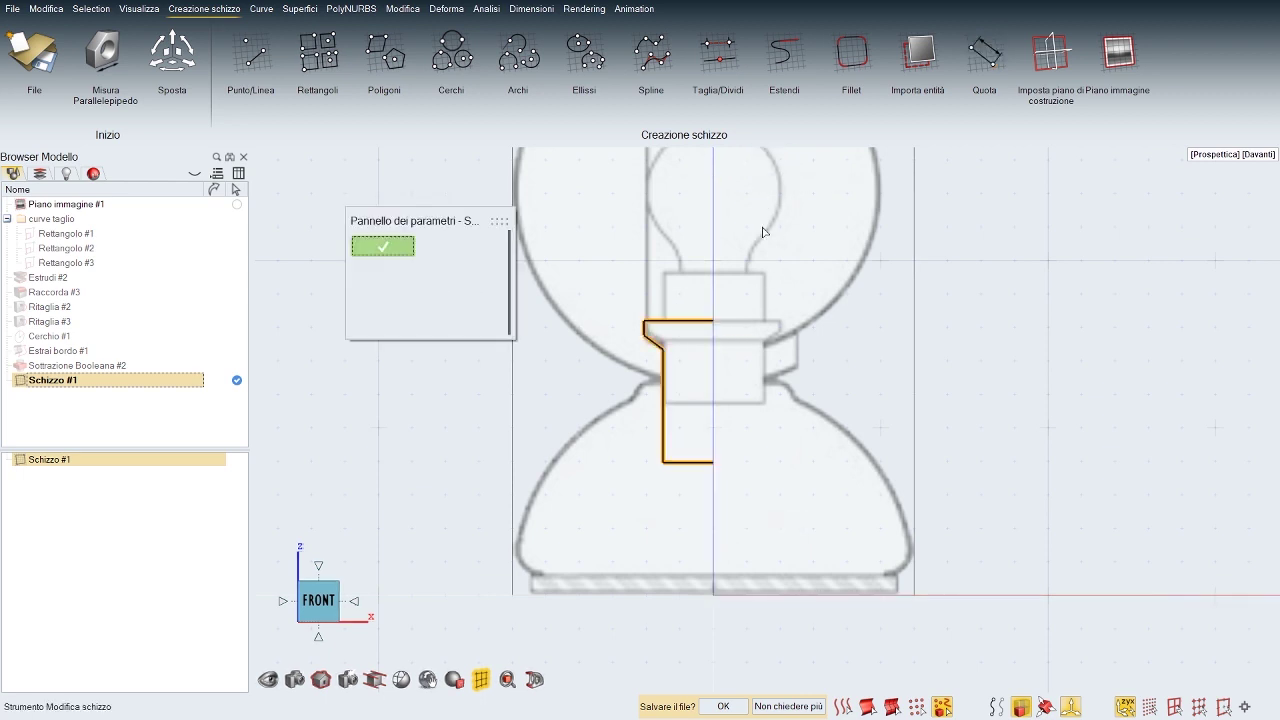
pyautogui.click(714, 321)
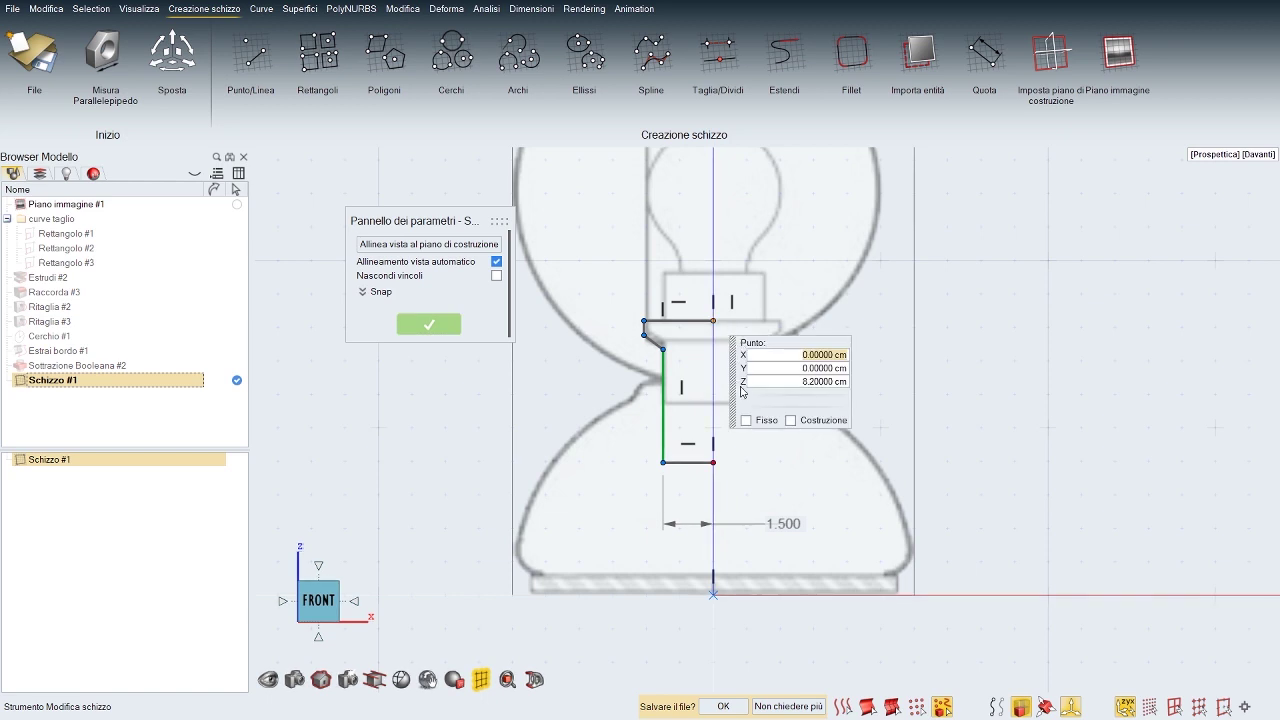
pyautogui.keyDown('ctrl'); pyautogui.click(649, 321); pyautogui.keyUp('ctrl')
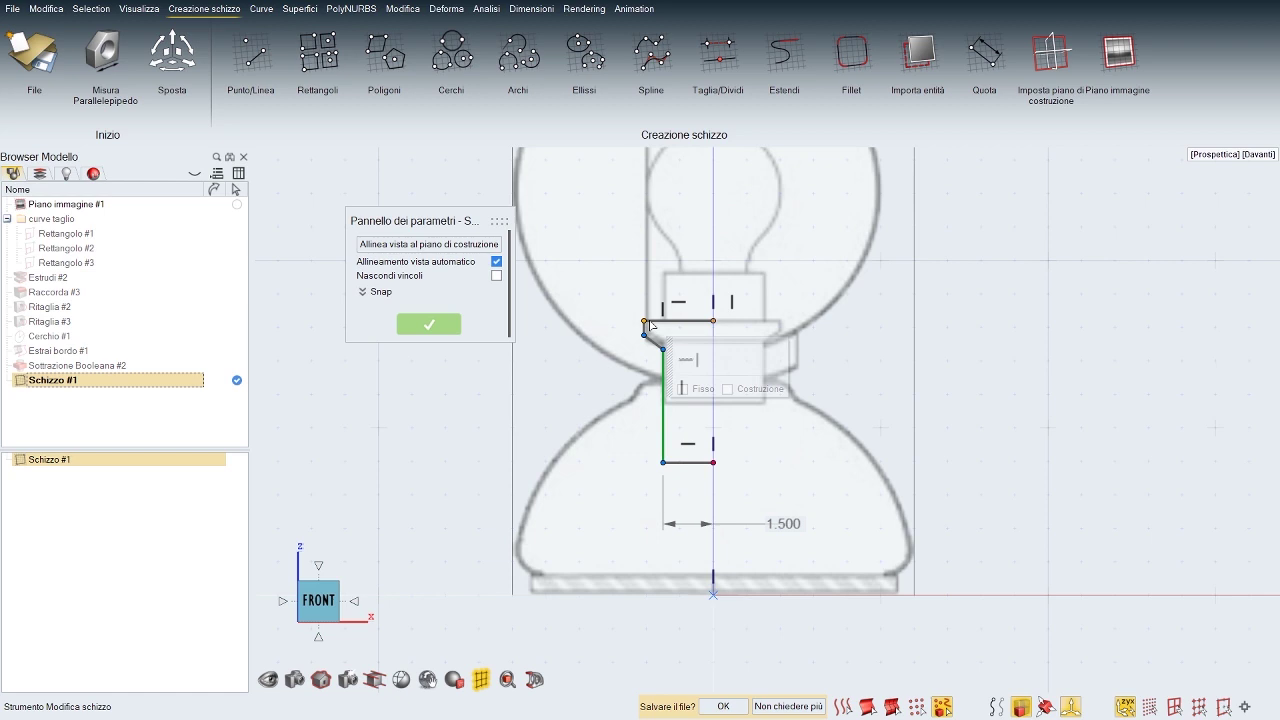
pyautogui.moveTo(669, 358); pyautogui.dragTo(815, 330)
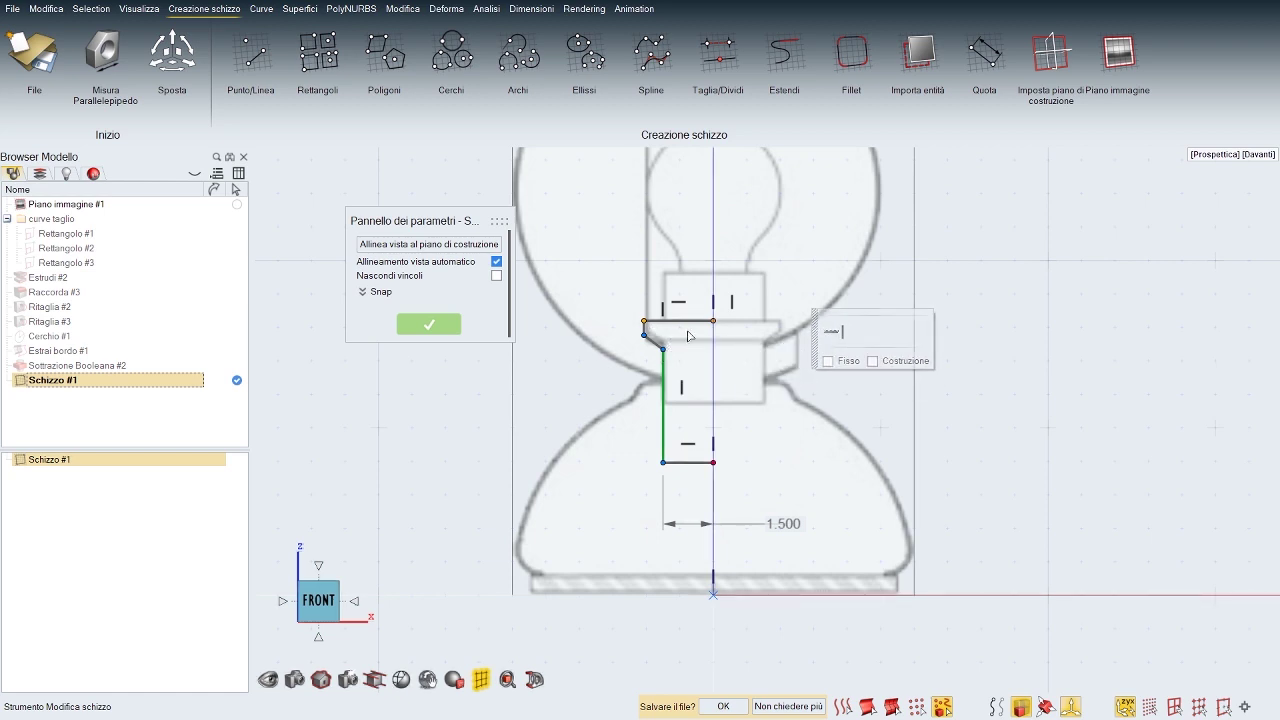
# Step: Dimension the height between the profile's top and bottom lines, set it to 3 cm and finish the sketch
pyautogui.click(984, 60)
pyautogui.click(686, 323)
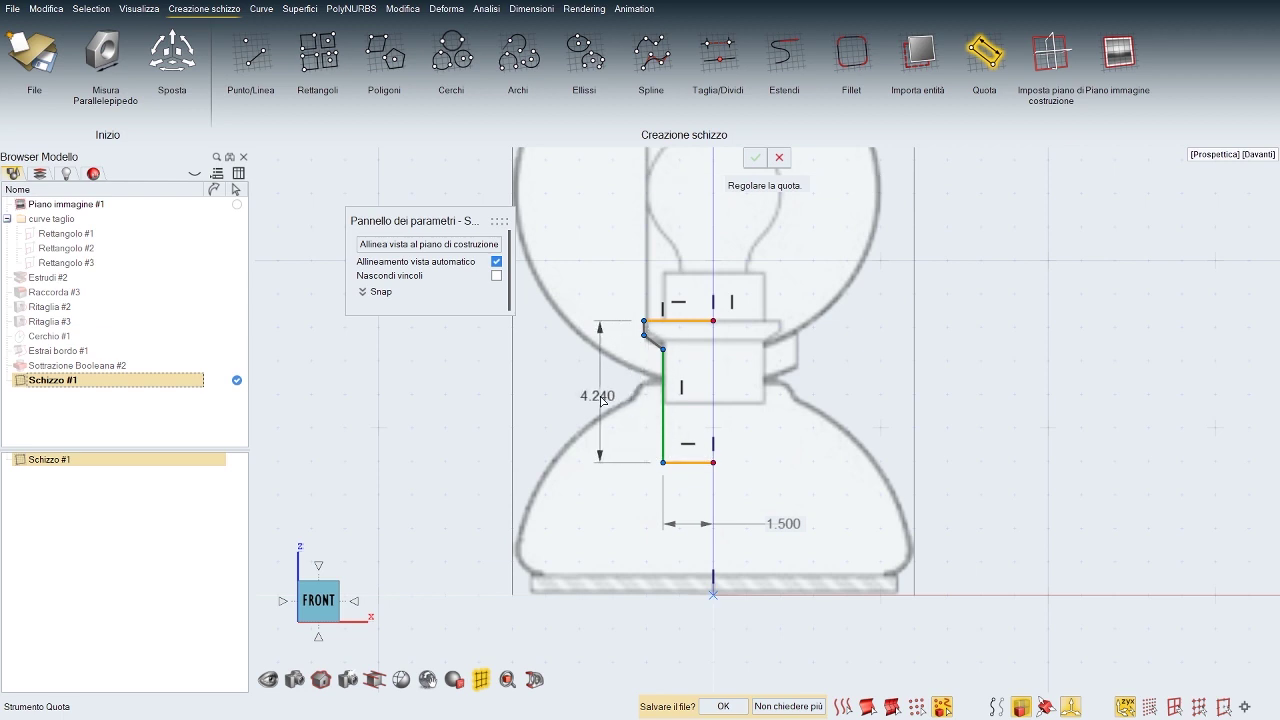
pyautogui.click(604, 400)
pyautogui.click(611, 388)
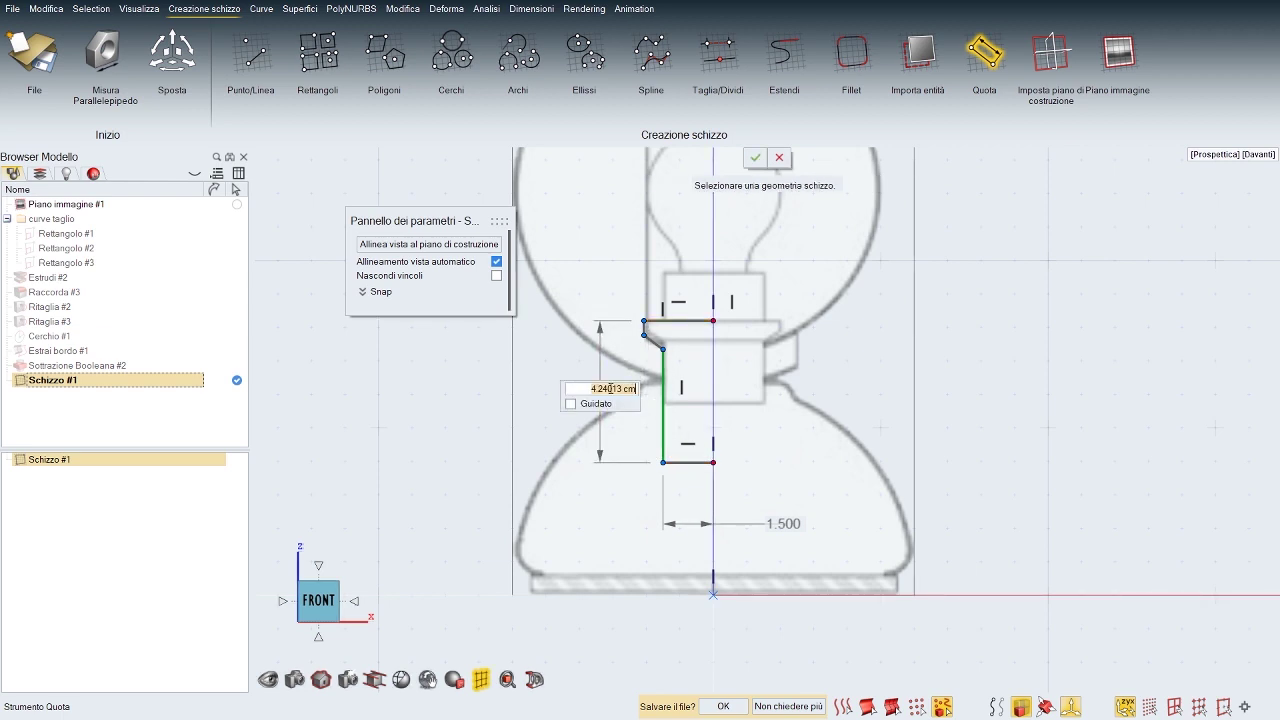
pyautogui.press('Return')
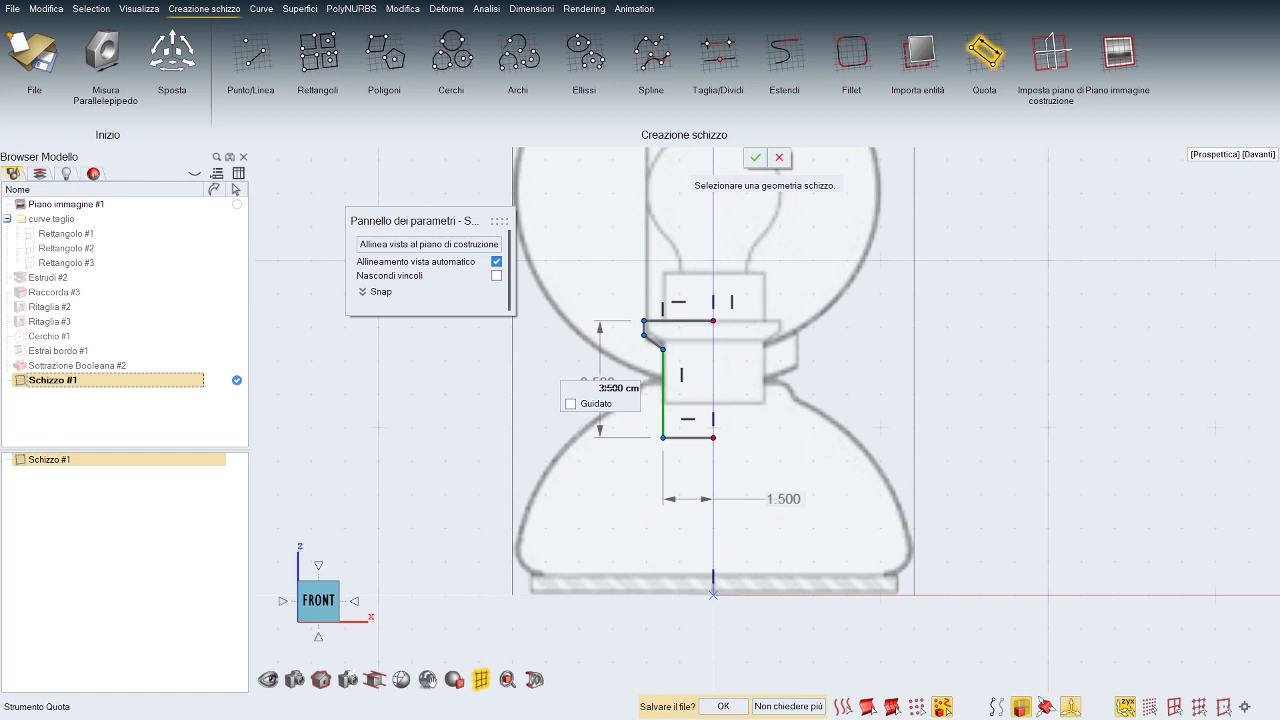
pyautogui.click(604, 388)
pyautogui.press('Return')
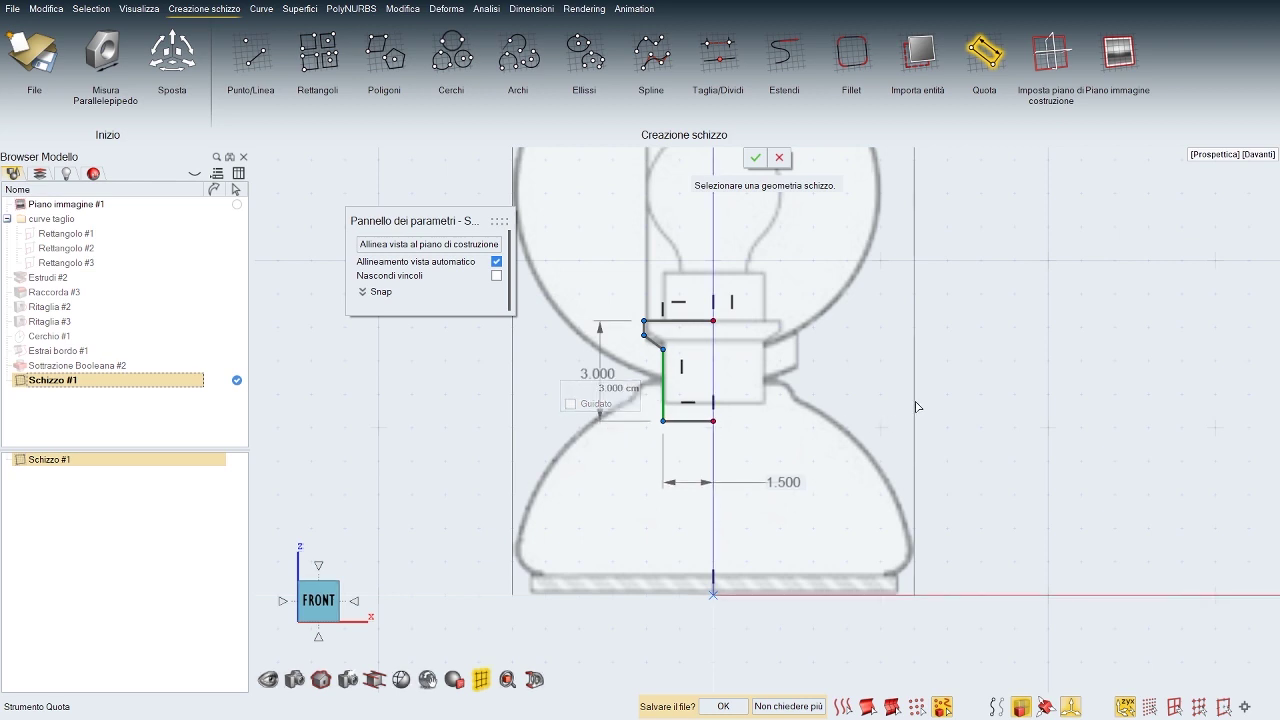
pyautogui.click(866, 391)
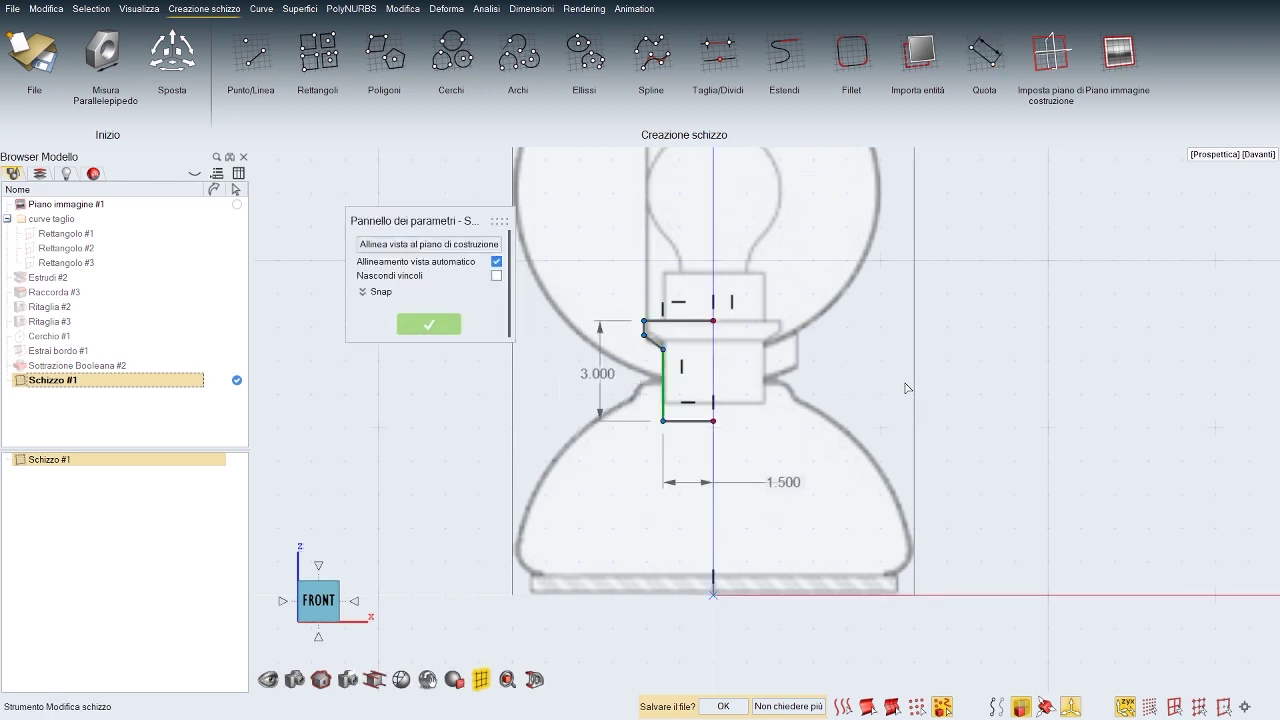
pyautogui.rightClick(902, 382)
# Step: Revolve the half-profile a full turn about the vertical axis to form the lamp holder
pyautogui.moveTo(894, 372)
pyautogui.mouseDown(button='middle')
pyautogui.moveTo(800, 405)
pyautogui.moveTo(808, 445)
pyautogui.mouseUp(button='middle')
pyautogui.press('space')
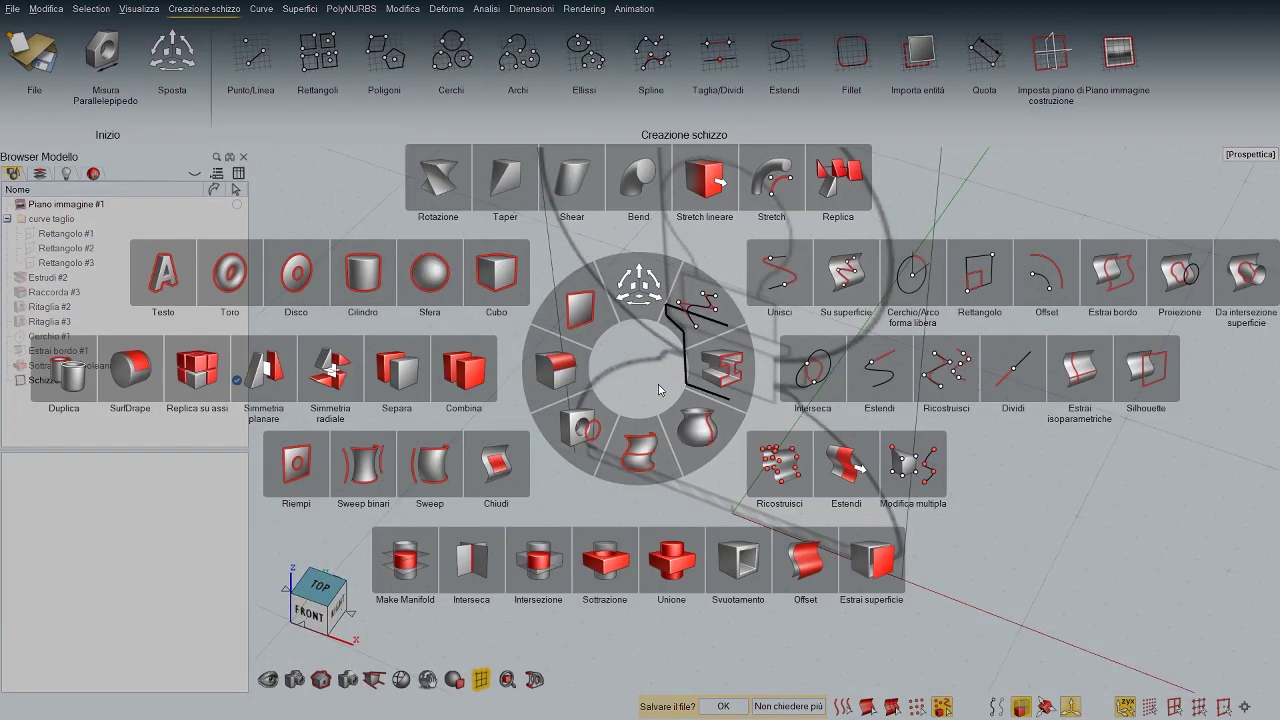
pyautogui.click(688, 432)
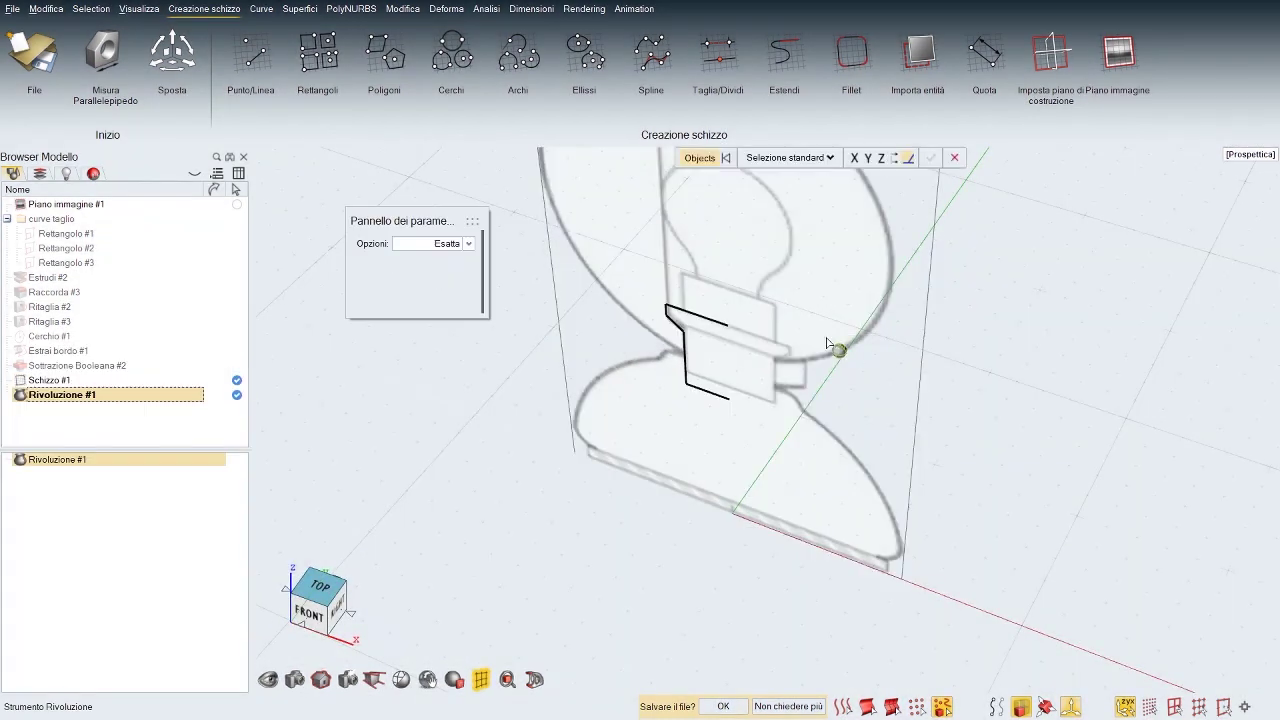
pyautogui.click(716, 325)
pyautogui.moveTo(728, 326)
pyautogui.mouseDown()
pyautogui.moveTo(780, 365)
pyautogui.moveTo(805, 341)
pyautogui.moveTo(724, 380)
pyautogui.moveTo(846, 315)
pyautogui.moveTo(809, 356)
pyautogui.moveTo(772, 330)
pyautogui.moveTo(734, 329)
pyautogui.moveTo(971, 341)
pyautogui.mouseUp()
pyautogui.rightClick(965, 435)
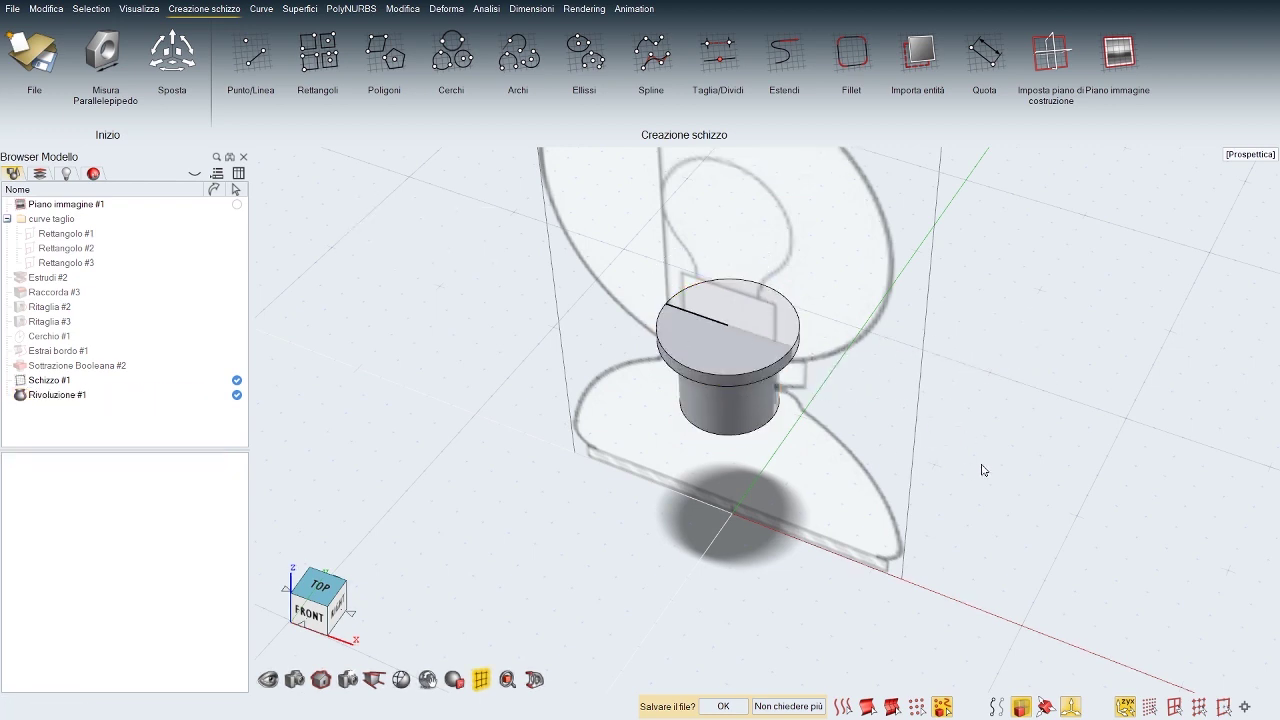
# Step: Reopen the revolved holder's source sketch, nudge the vertex where the collar's slope meets the cylinder, and close the sketch
pyautogui.moveTo(967, 468); pyautogui.dragTo(1030, 385, button='middle')
pyautogui.click(694, 405)
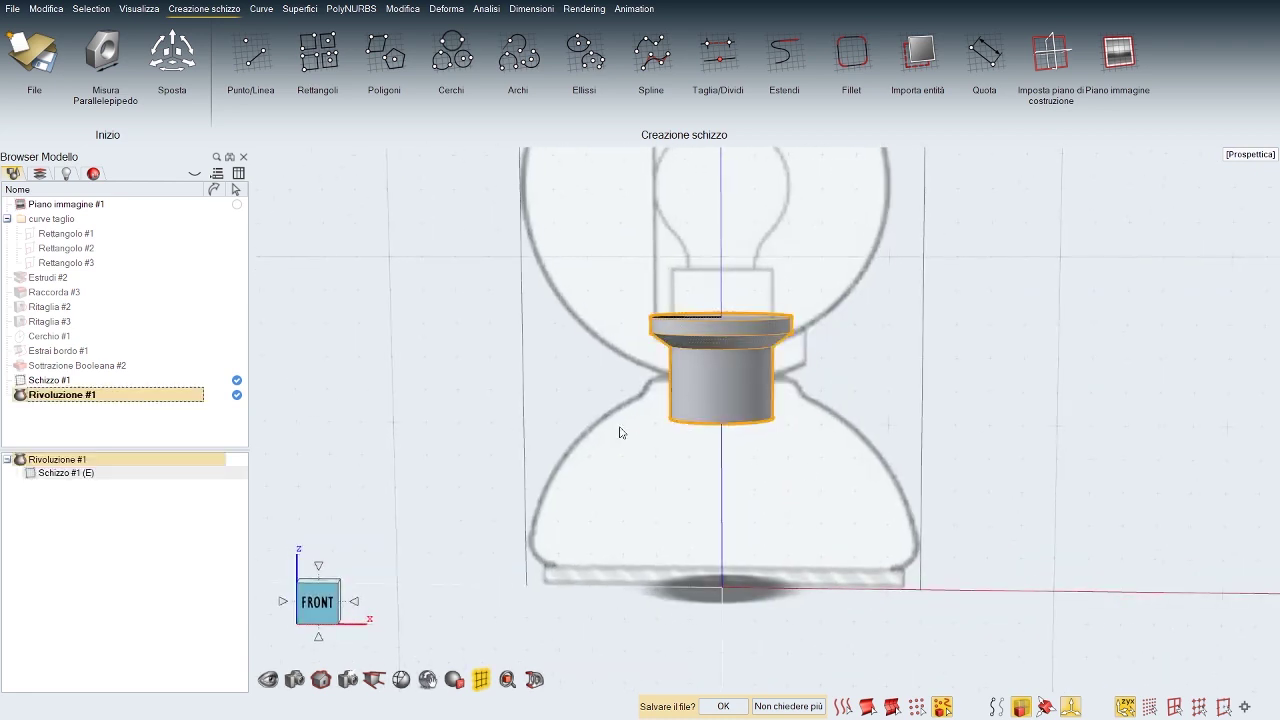
pyautogui.doubleClick(50, 474)
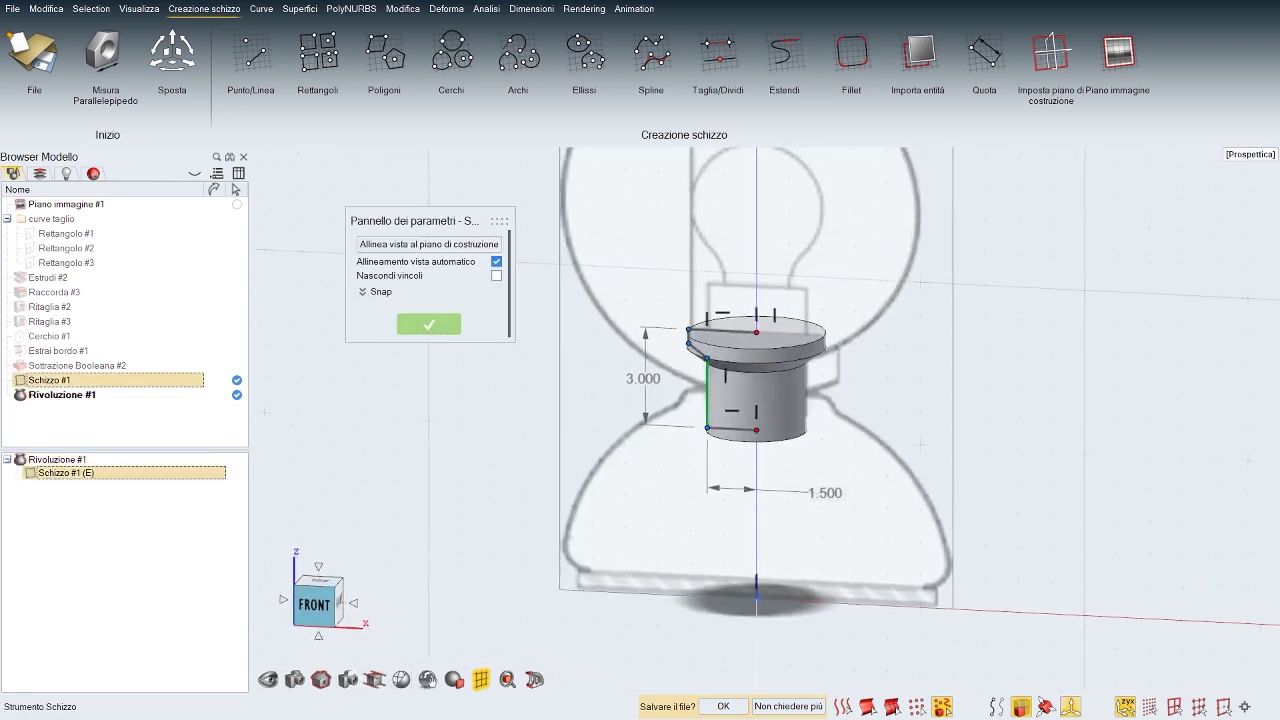
pyautogui.scroll(5, 700, 375)
pyautogui.moveTo(700, 375); pyautogui.dragTo(714, 407, button='right')
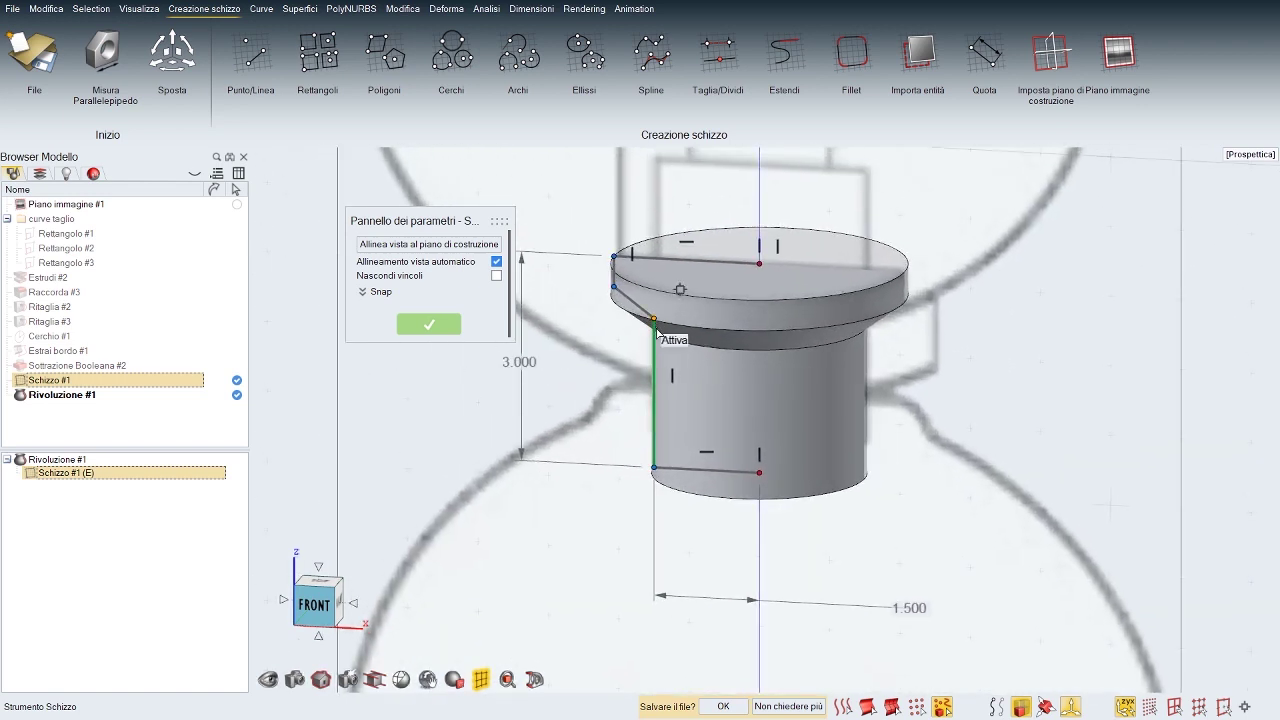
pyautogui.moveTo(656, 330)
pyautogui.mouseDown()
pyautogui.moveTo(655, 353)
pyautogui.moveTo(660, 312)
pyautogui.moveTo(660, 329)
pyautogui.mouseUp()
pyautogui.moveTo(605, 393)
pyautogui.mouseDown(button='middle')
pyautogui.moveTo(615, 362)
pyautogui.moveTo(690, 355)
pyautogui.moveTo(600, 395)
pyautogui.mouseUp(button='middle')
pyautogui.scroll(-6, 1080, 408)
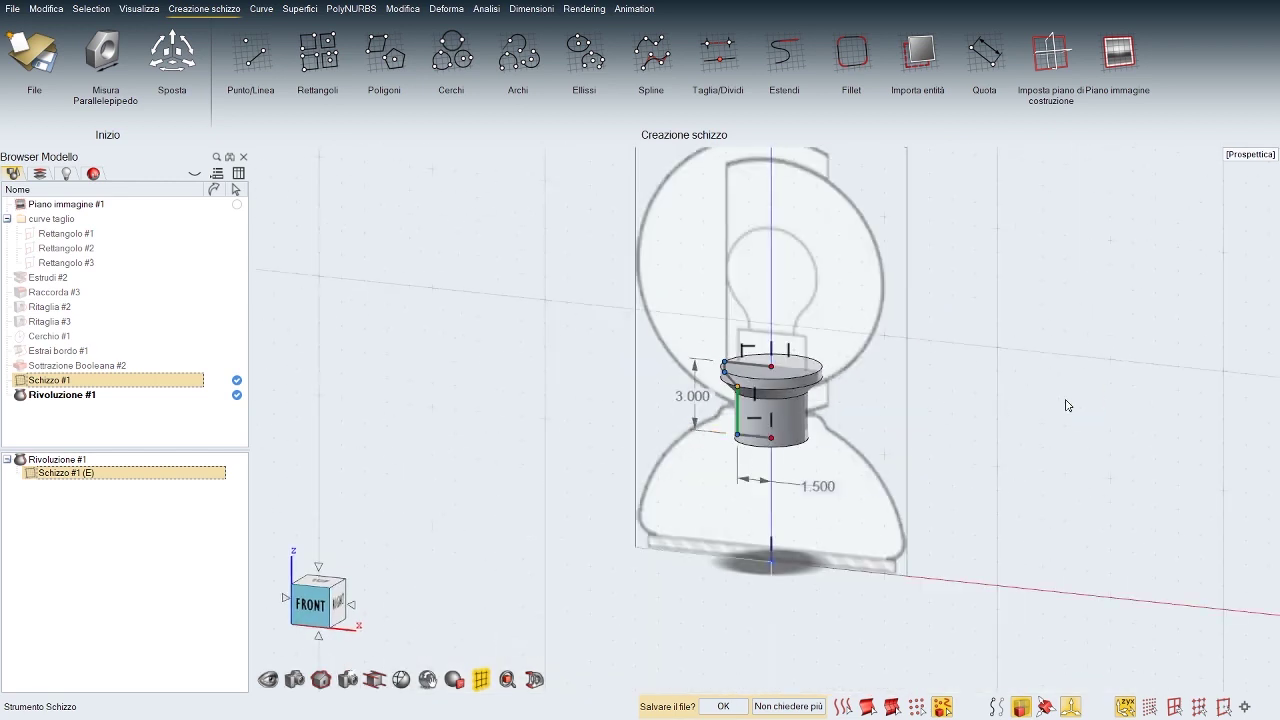
pyautogui.rightClick(1040, 405)
pyautogui.moveTo(1022, 404); pyautogui.dragTo(925, 430, button='middle')
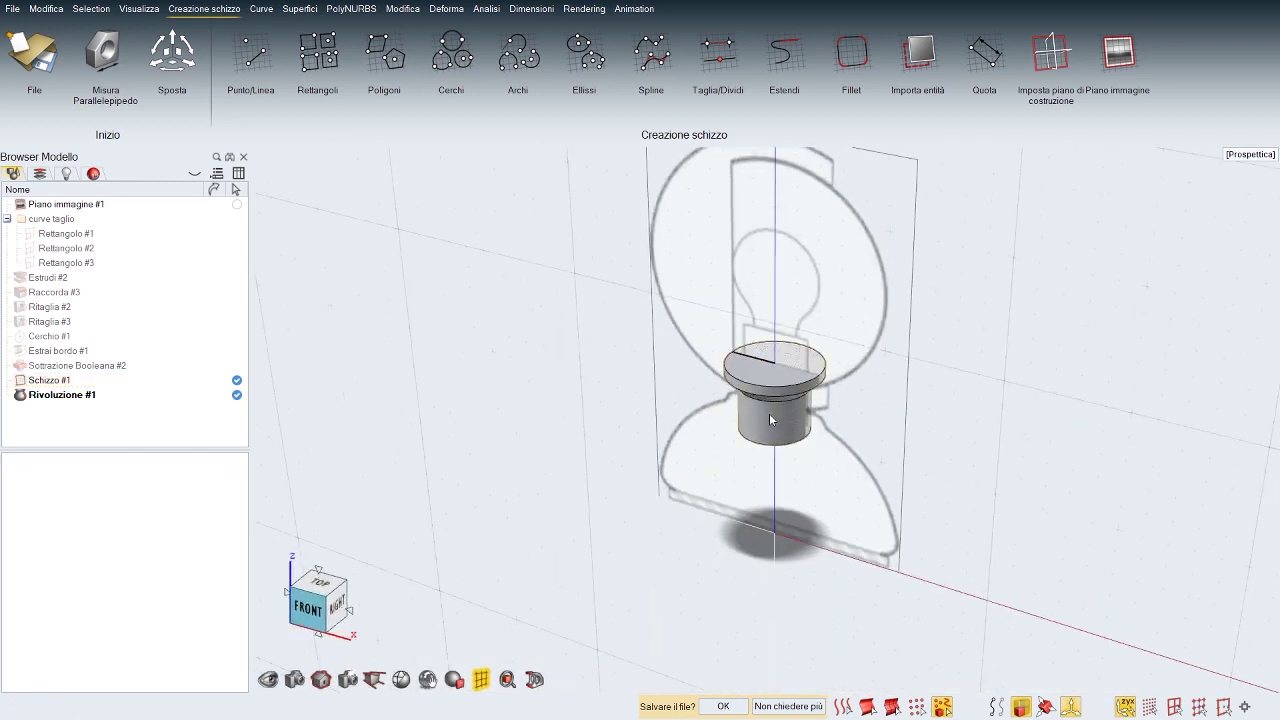
# Step: Hide the reference image plane Piano immagine #1
pyautogui.click(58, 205)
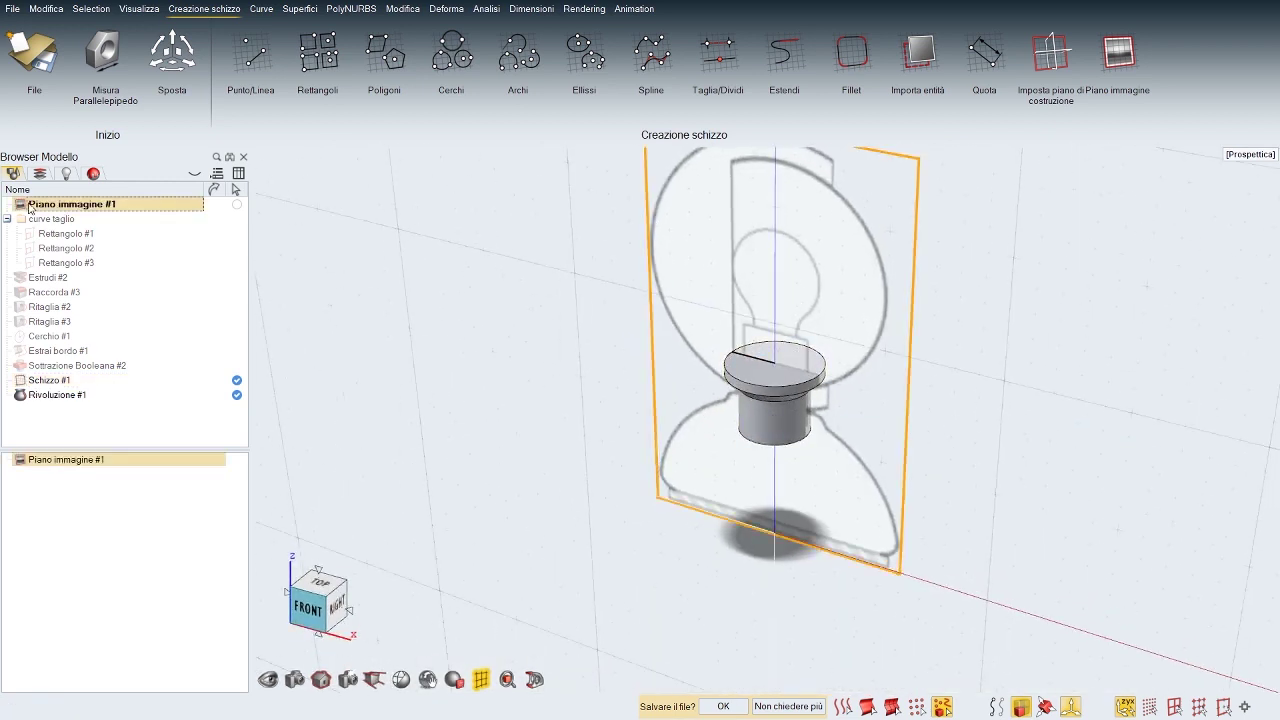
pyautogui.click(20, 207)
pyautogui.click(503, 444)
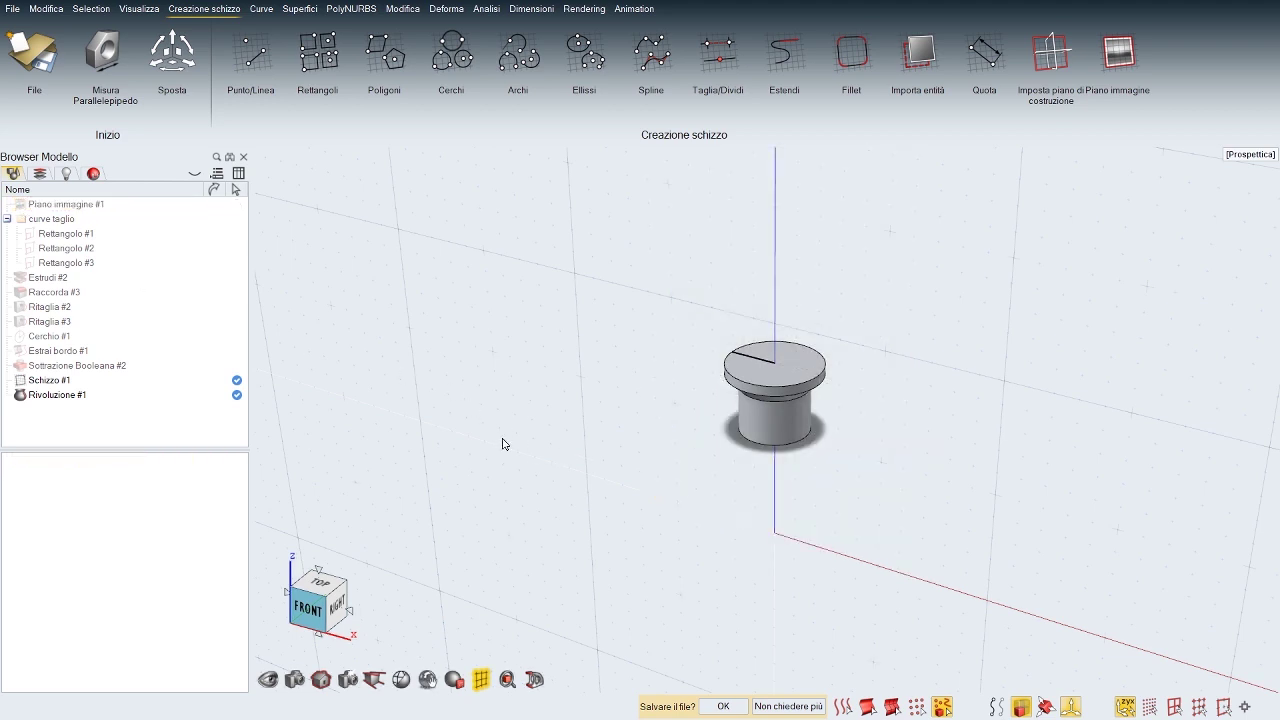
# Step: Start a sketch on the holder's top face and draw a circle about 3.5 cm in diameter centred on the axis
pyautogui.moveTo(460, 360); pyautogui.dragTo(487, 400, button='middle')
pyautogui.scroll(5, 487, 395)
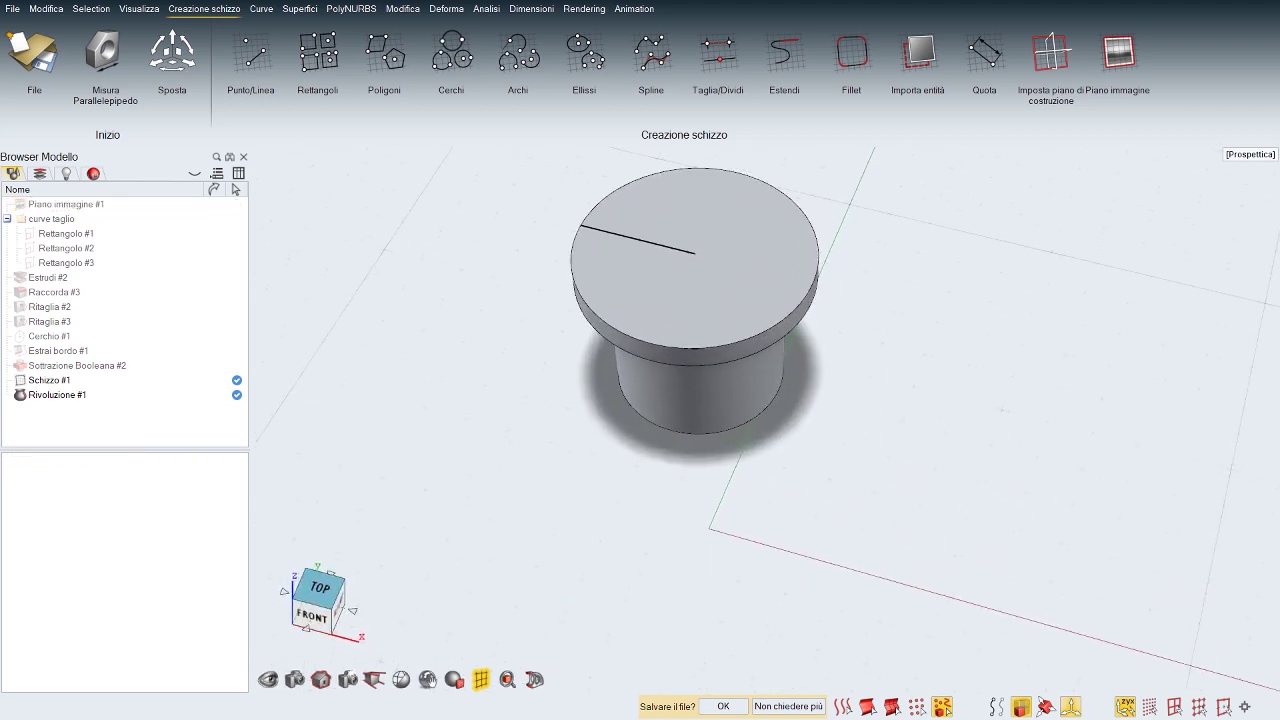
pyautogui.moveTo(487, 388); pyautogui.dragTo(503, 440, button='right')
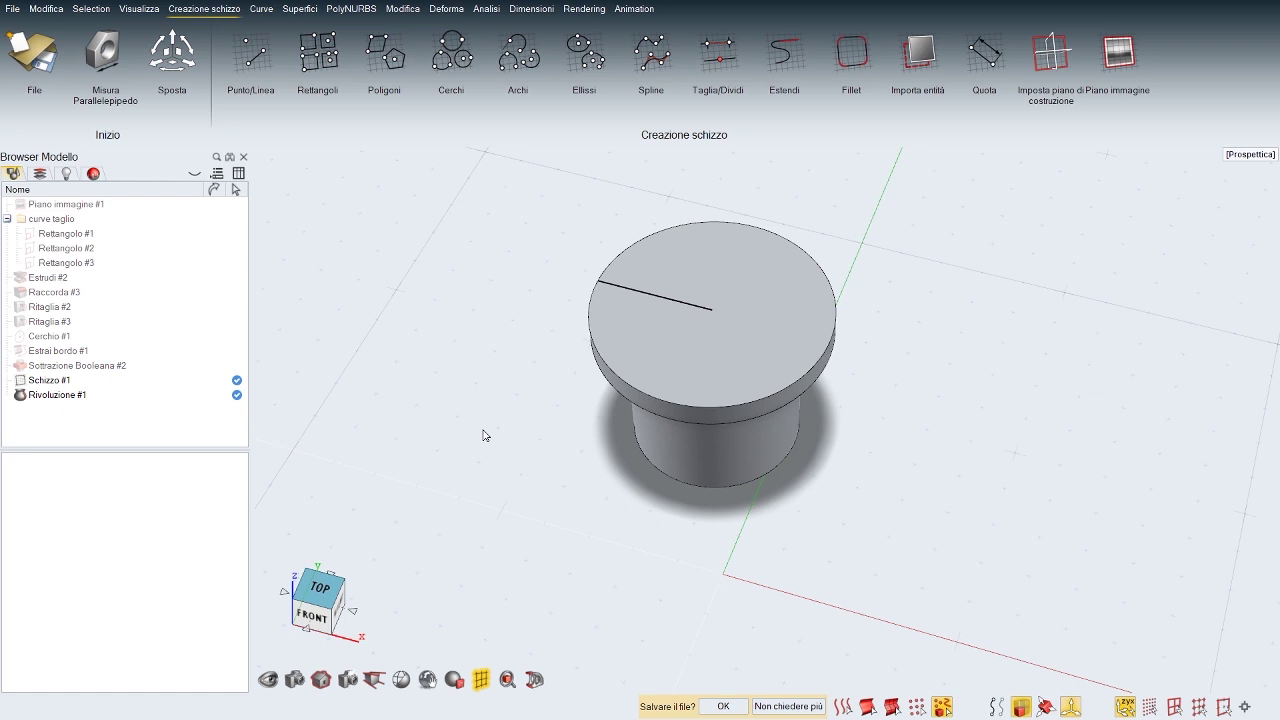
pyautogui.press('space')
pyautogui.press('space')
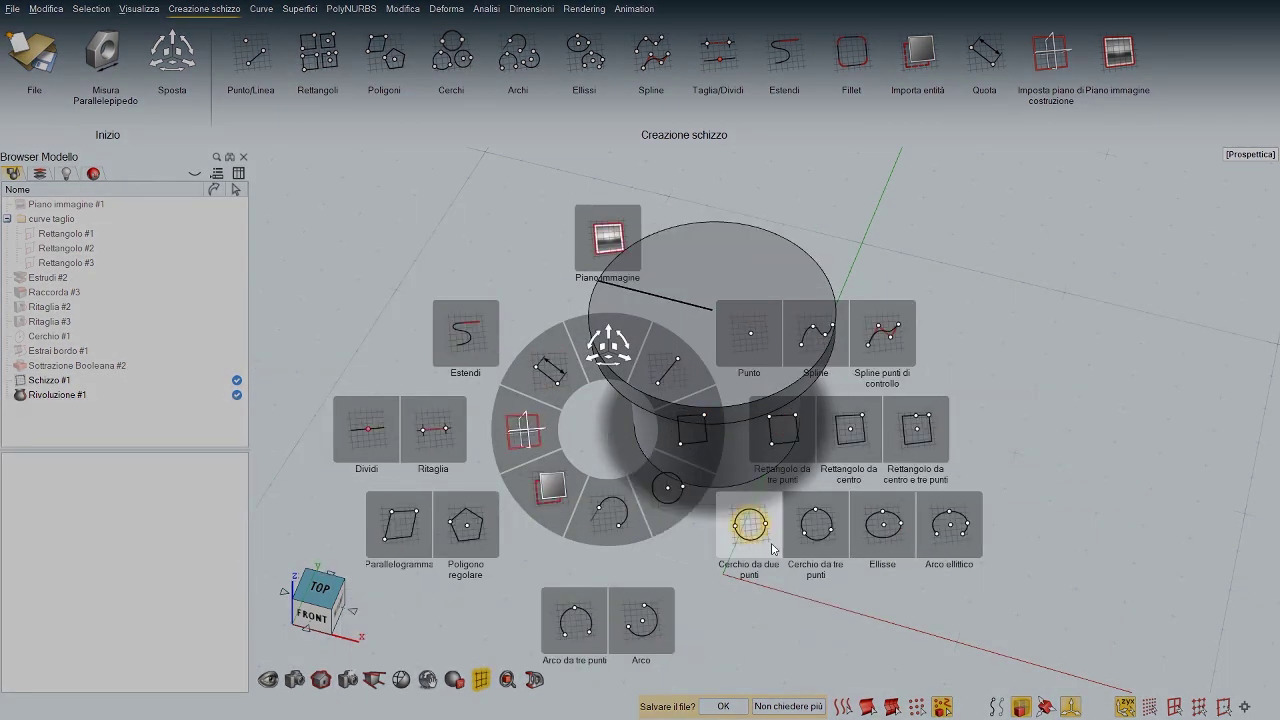
pyautogui.click(716, 517)
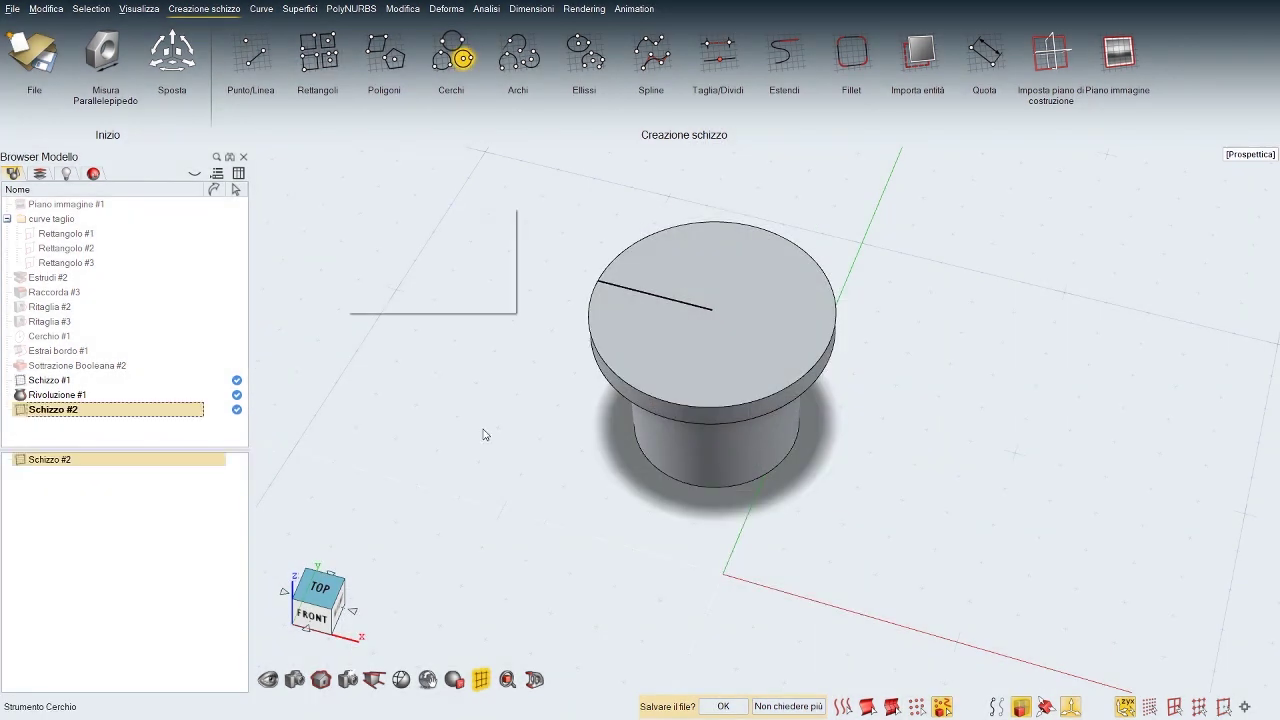
pyautogui.click(797, 338)
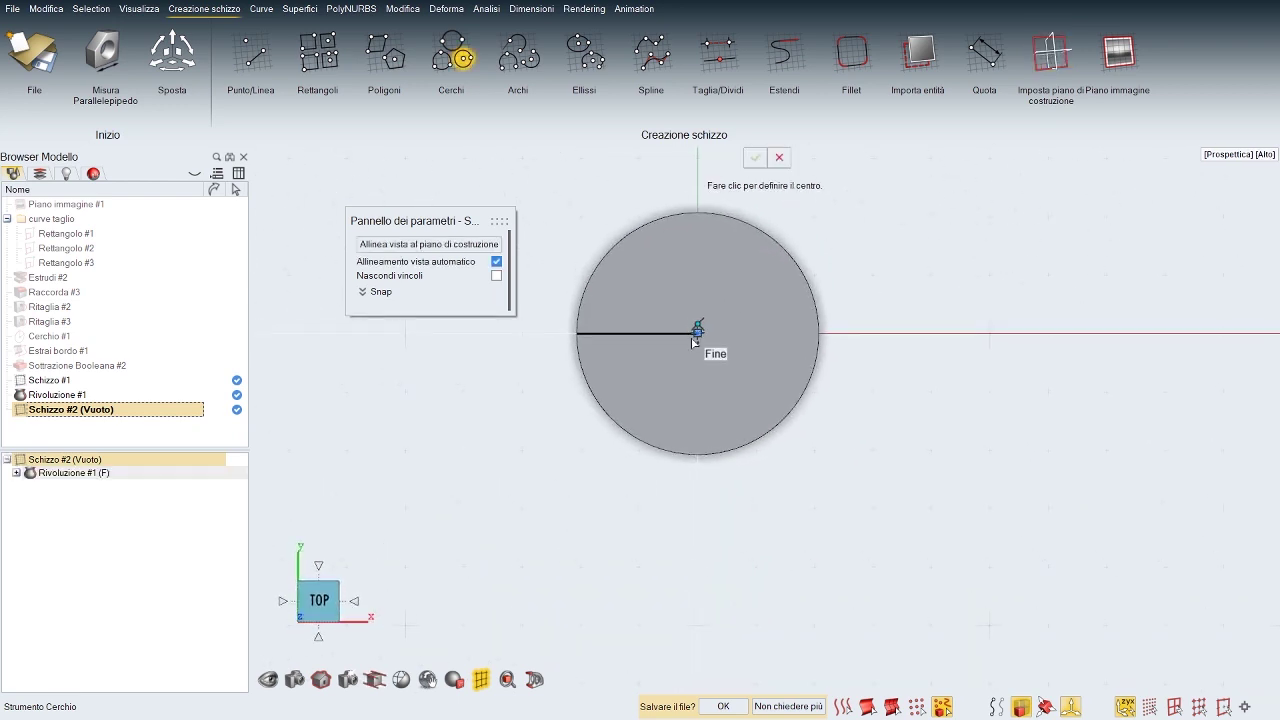
pyautogui.click(697, 334)
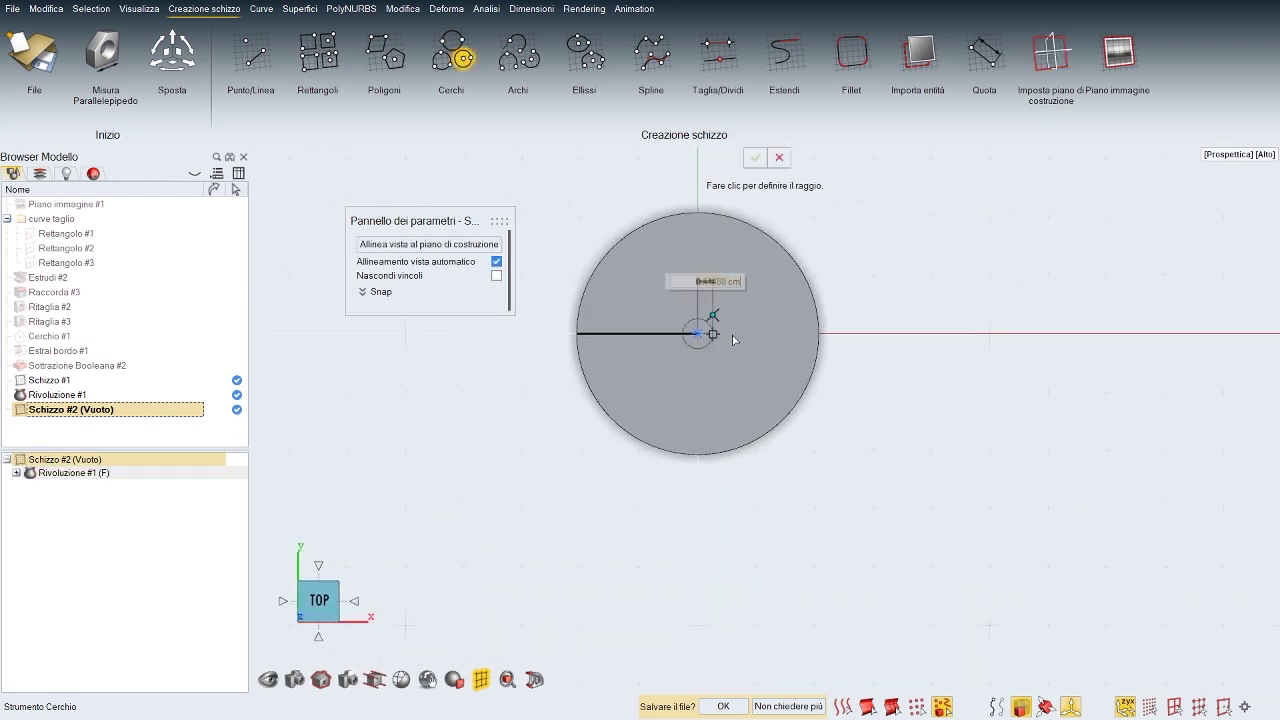
pyautogui.click(797, 311)
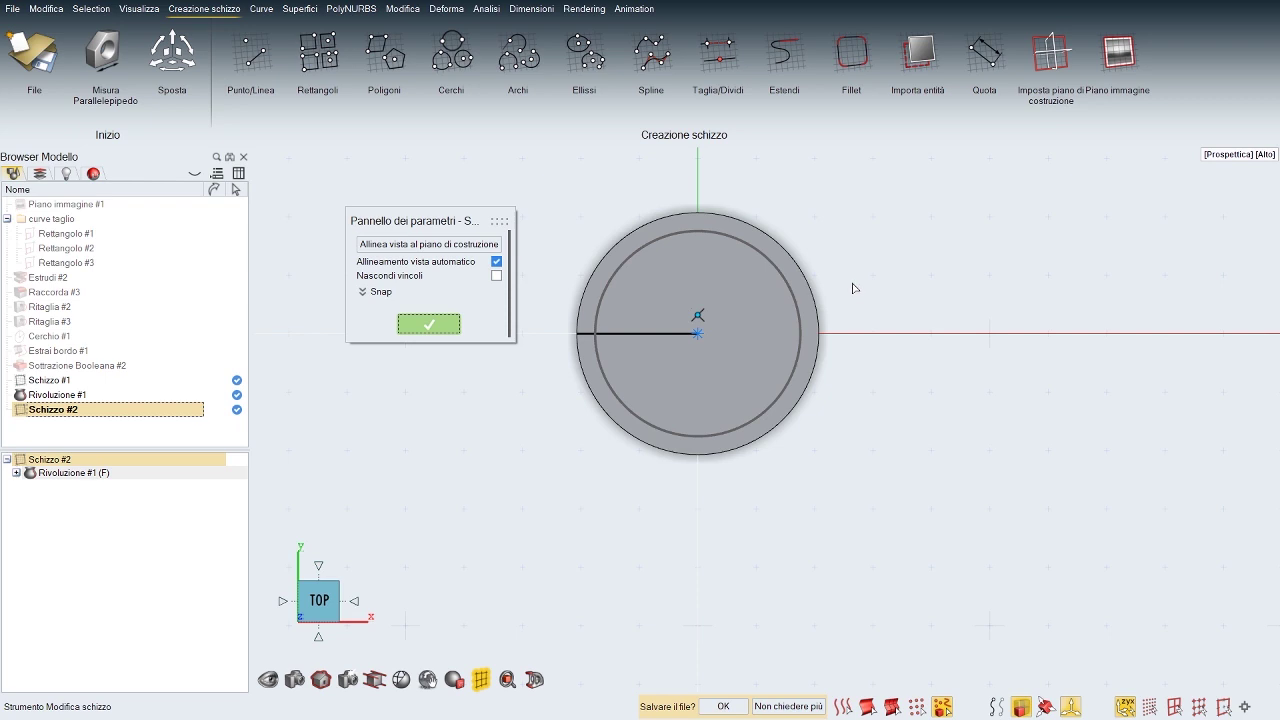
# Step: Draw a second, smaller circle concentric with the first on the holder's top face
pyautogui.click(452, 55)
pyautogui.click(697, 333)
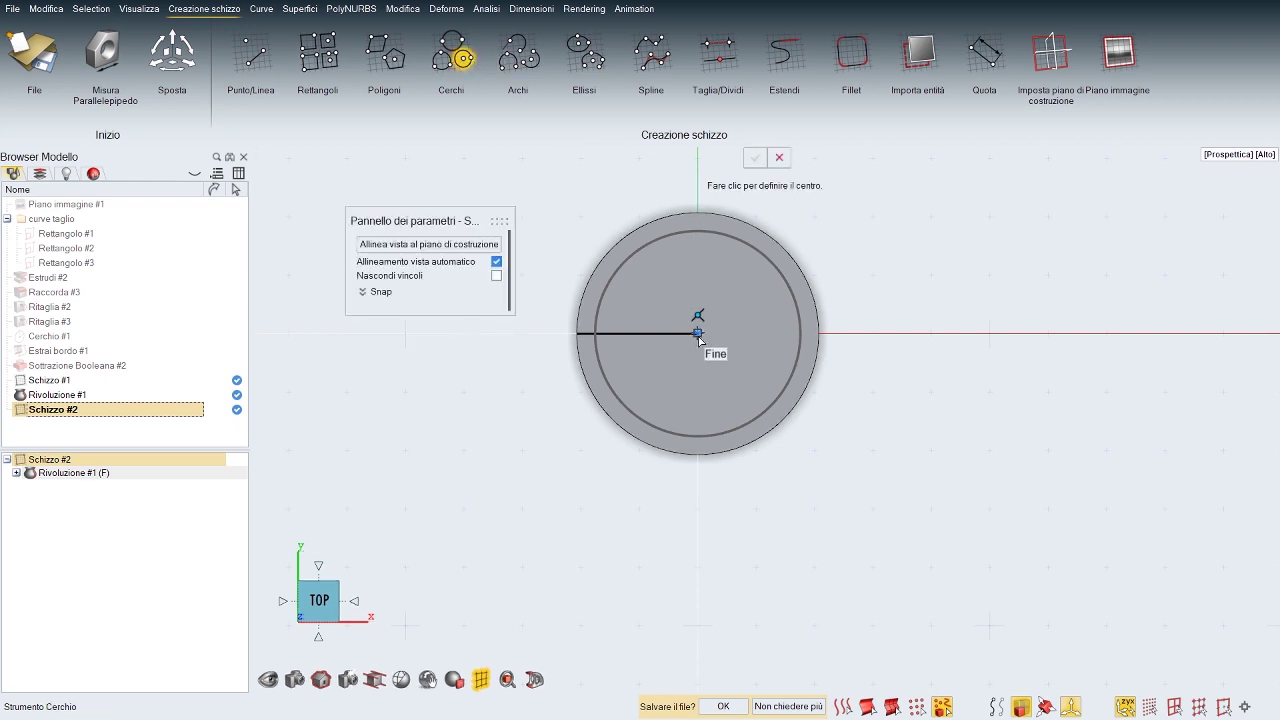
pyautogui.click(774, 306)
# Step: Dimension the outer sketch circle's diameter and set it to 3.1 cm
pyautogui.moveTo(839, 266); pyautogui.dragTo(828, 286, button='right')
pyautogui.click(1003, 66)
pyautogui.click(789, 337)
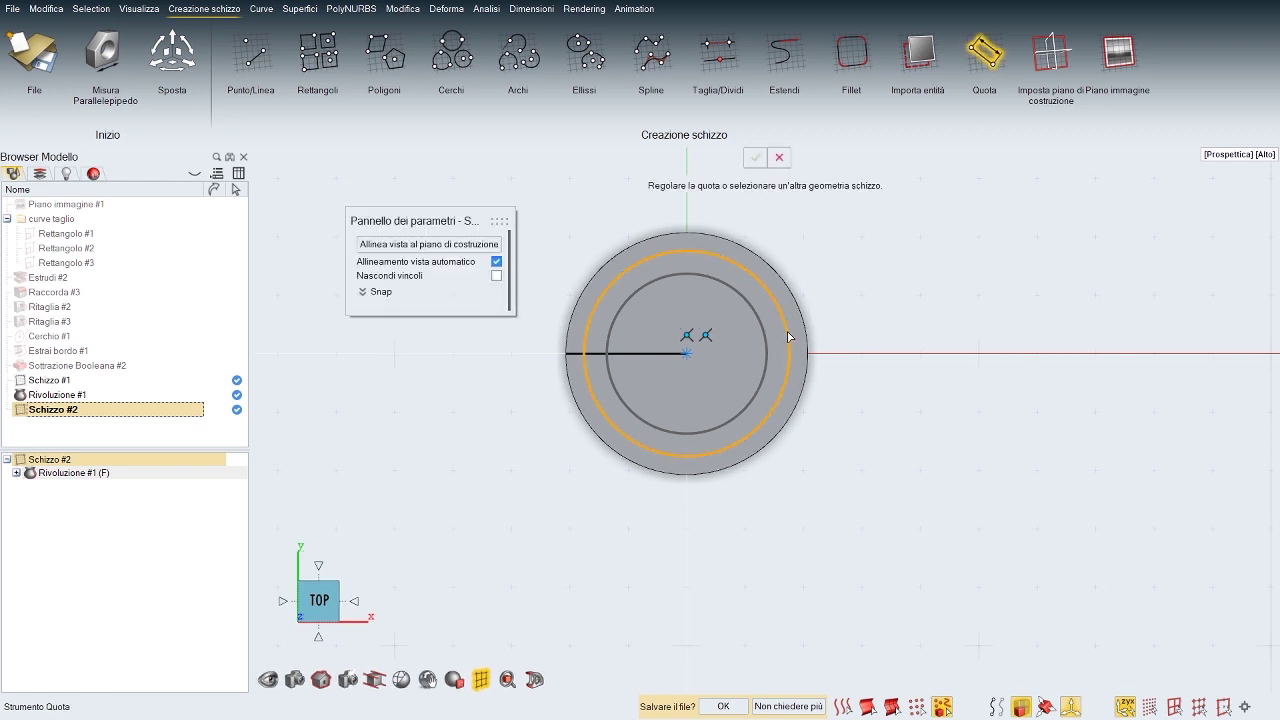
pyautogui.click(913, 339)
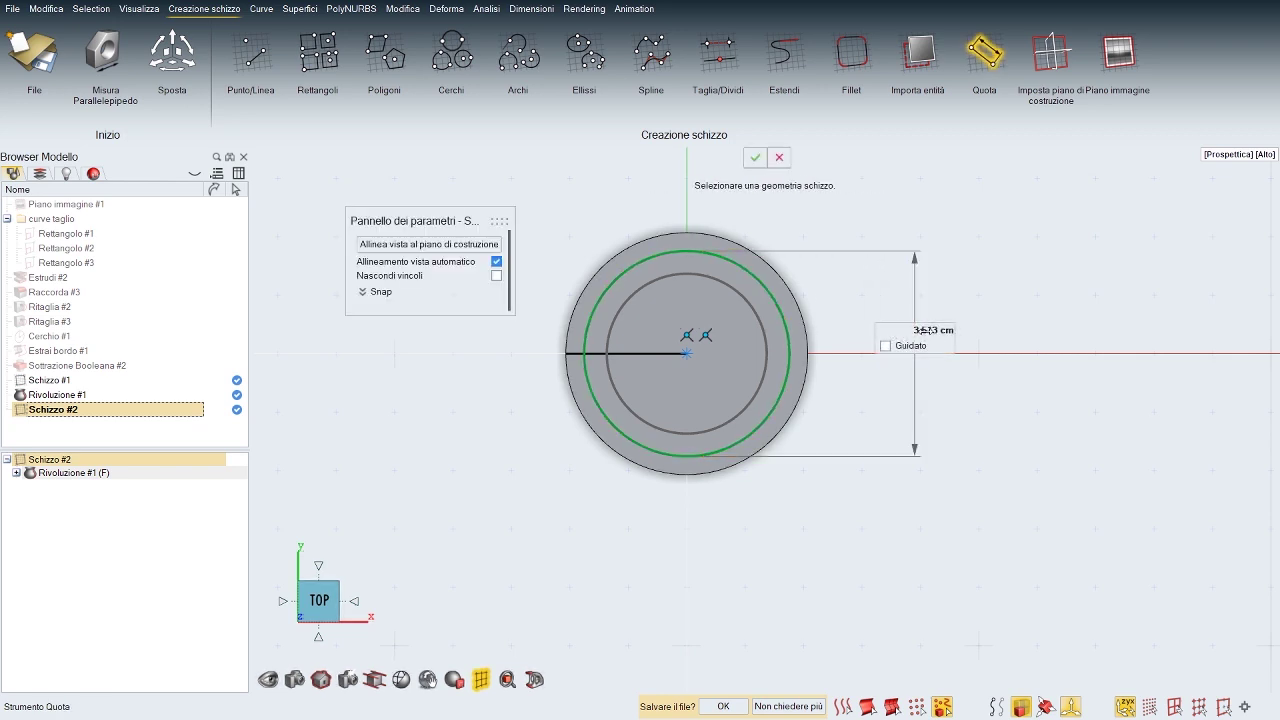
pyautogui.click(926, 330)
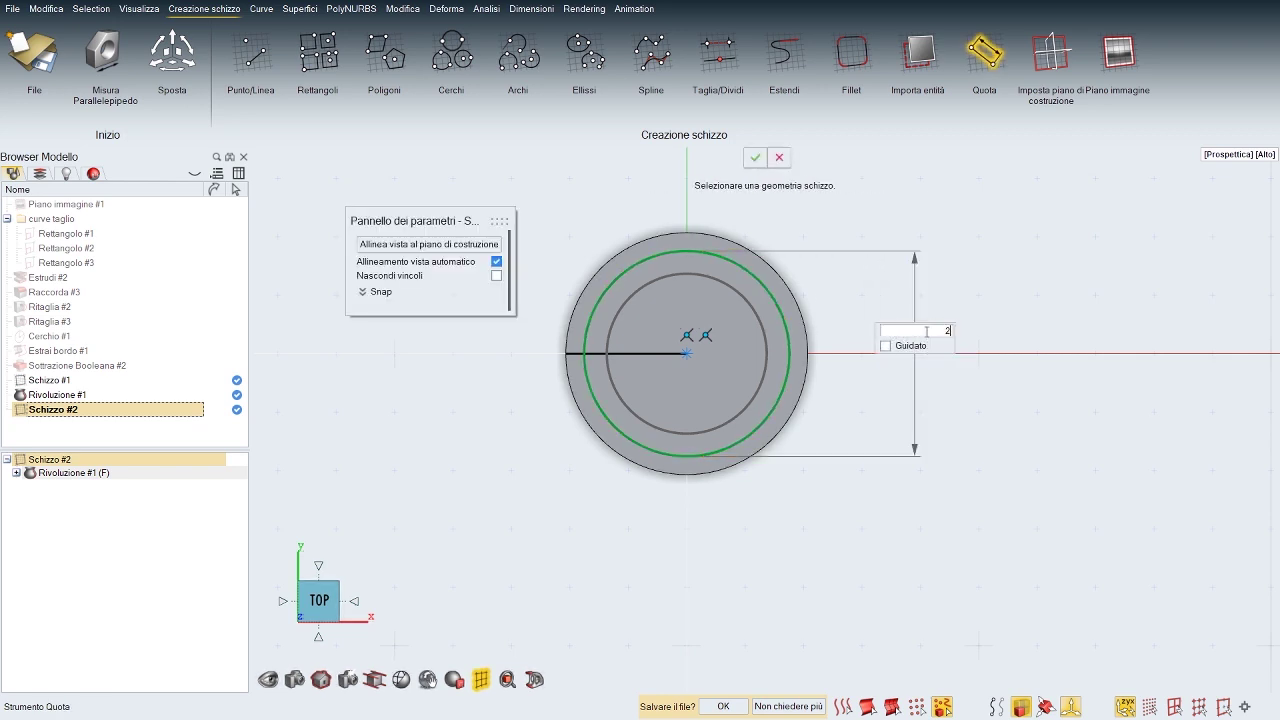
pyautogui.write('2.8')
pyautogui.press('Return')
pyautogui.click(926, 330)
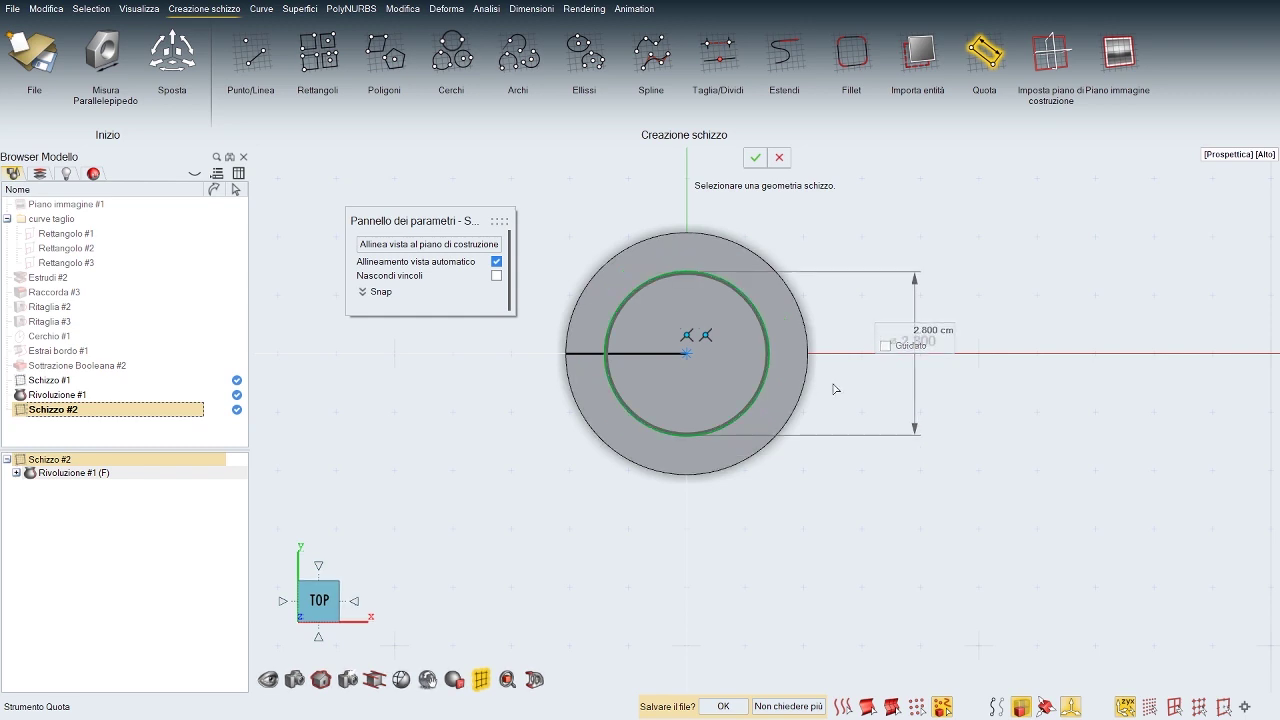
pyautogui.write('3.3')
pyautogui.press('Return')
pyautogui.write('3.1')
pyautogui.press('Return')
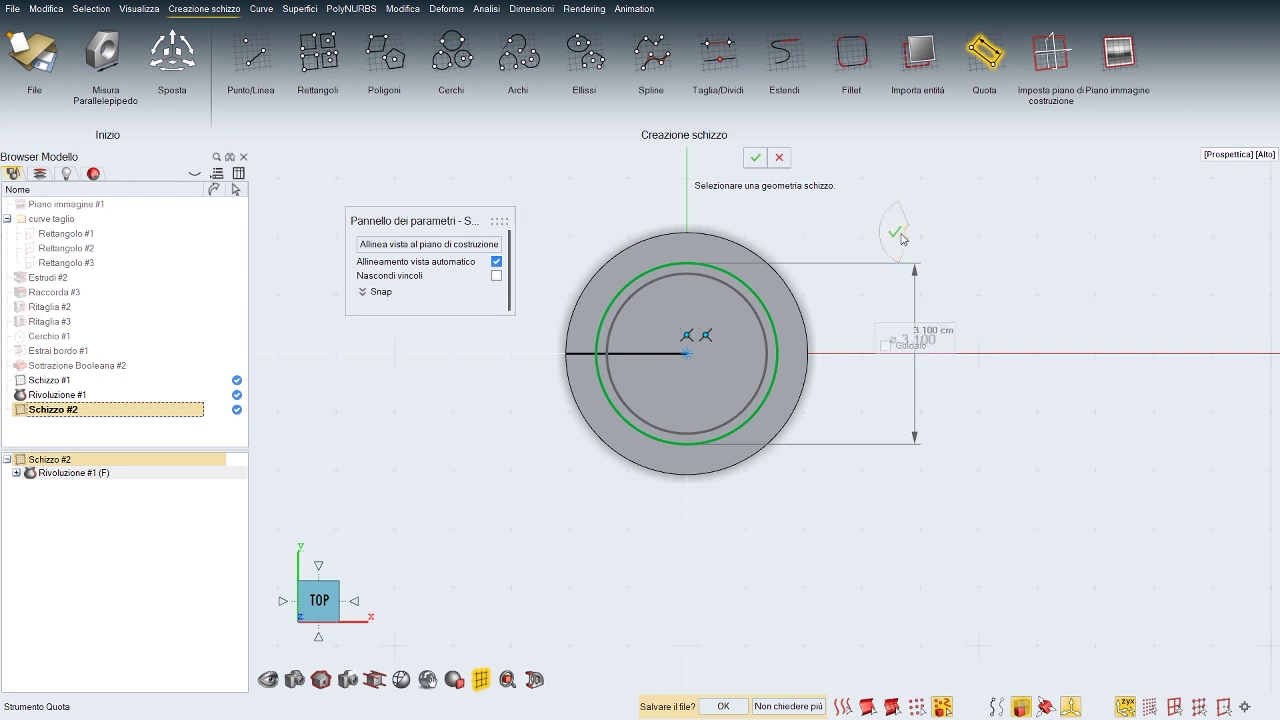
pyautogui.rightClick(896, 230)
# Step: Draw a short horizontal line joining the inner and outer circles along the X axis
pyautogui.scroll(4, 778, 368)
pyautogui.moveTo(778, 368); pyautogui.dragTo(790, 389, button='right')
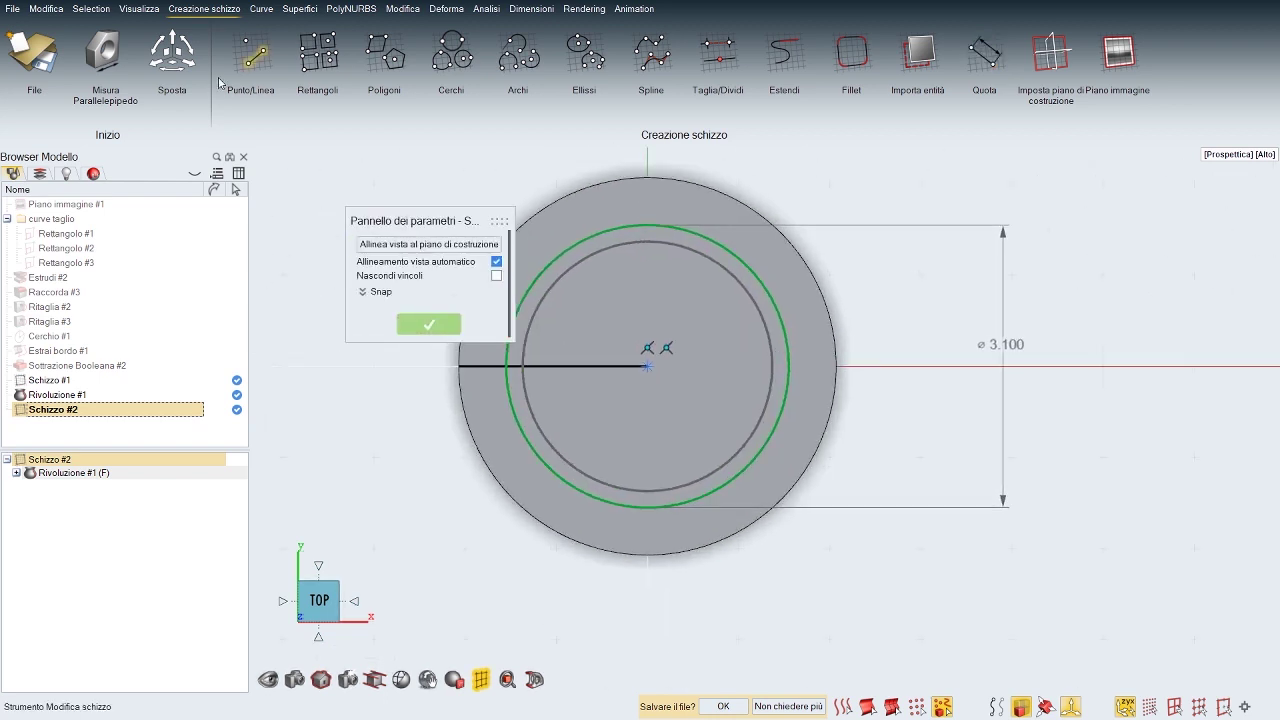
pyautogui.click(263, 61)
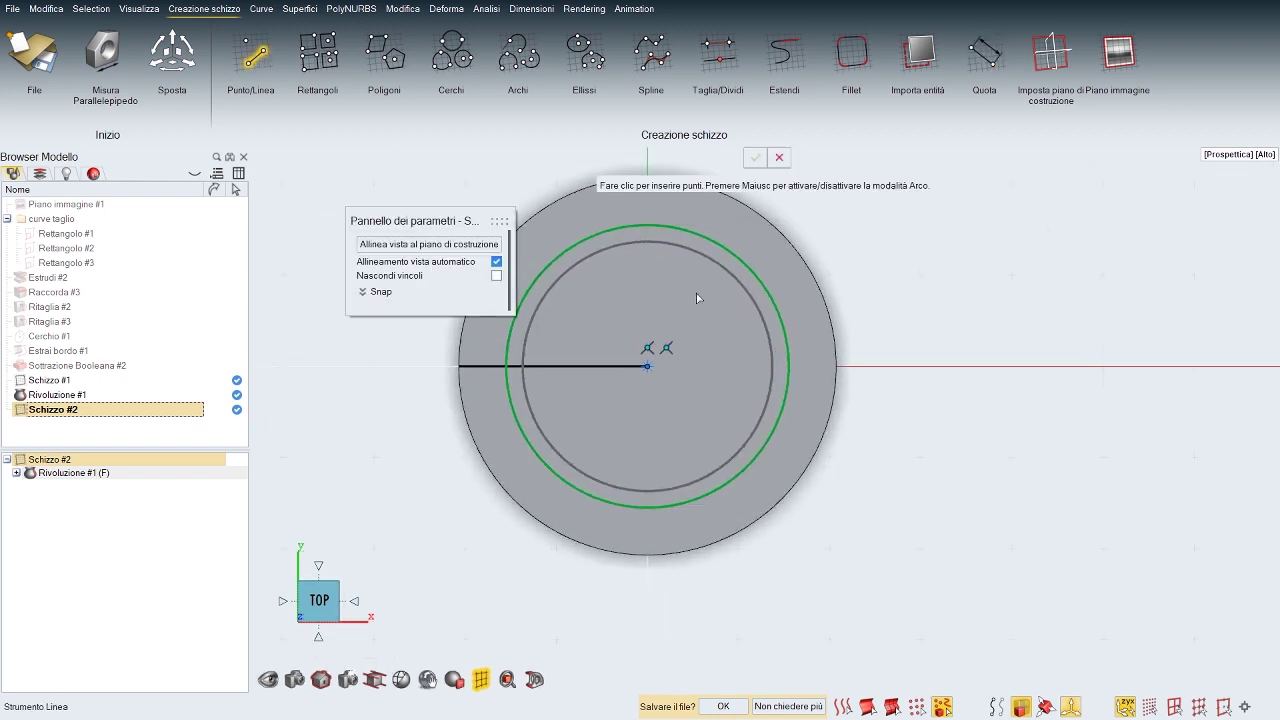
pyautogui.click(647, 367)
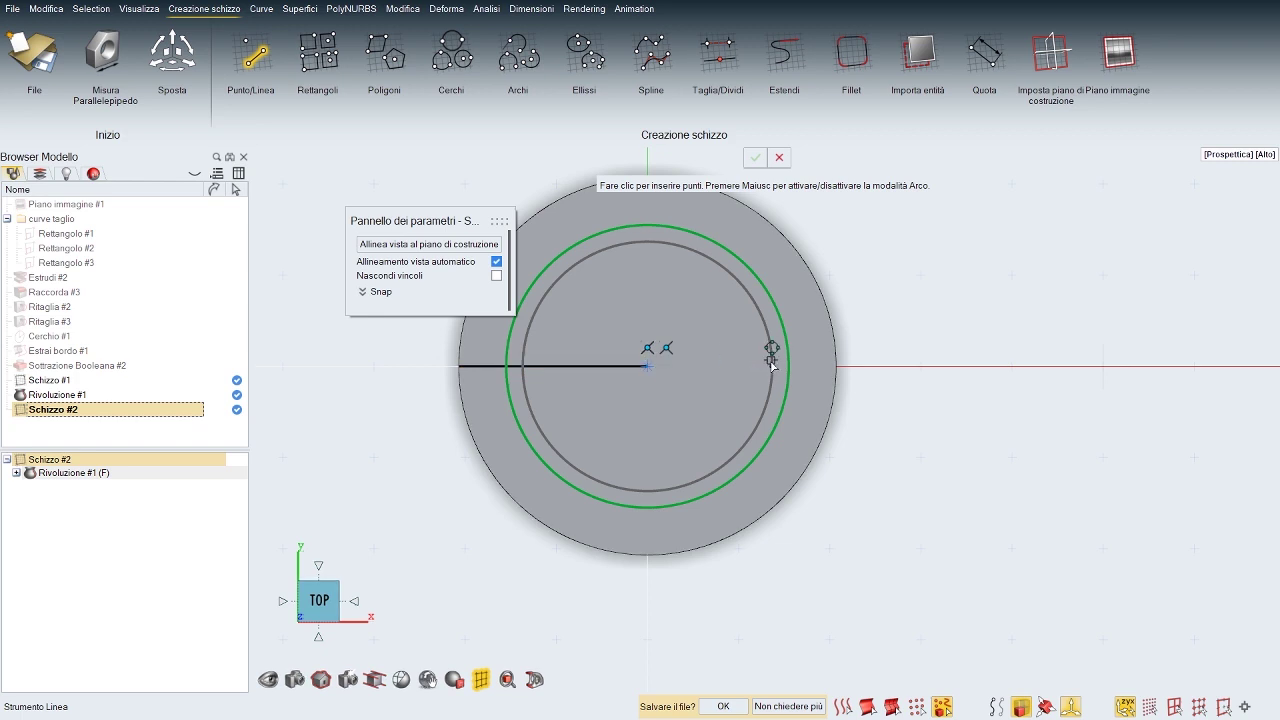
pyautogui.click(772, 365)
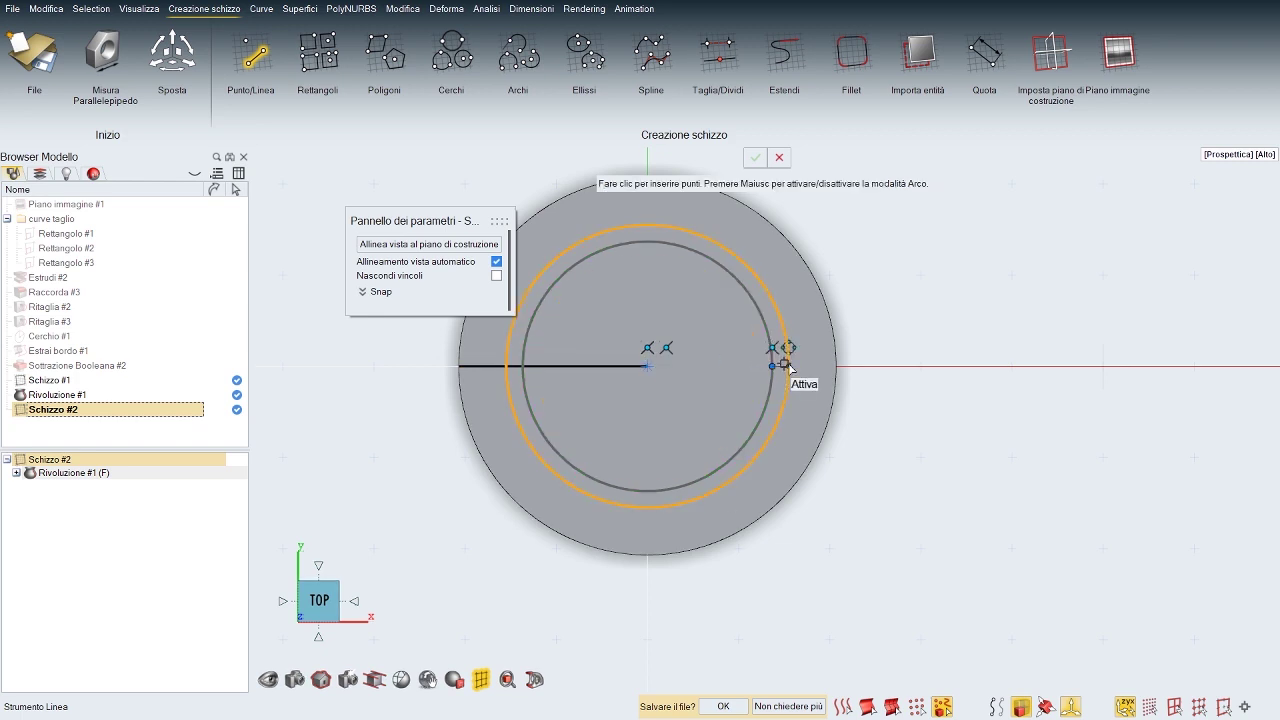
pyautogui.click(789, 367)
pyautogui.scroll(5, 789, 373)
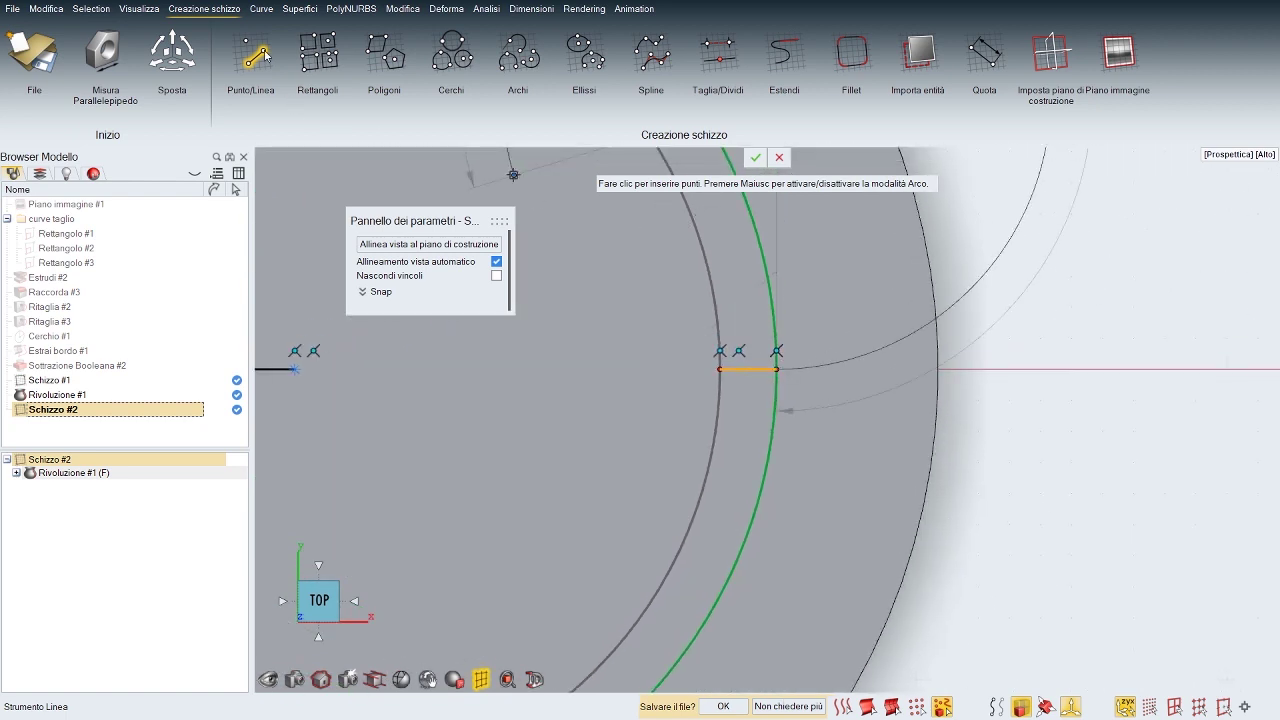
pyautogui.click(757, 158)
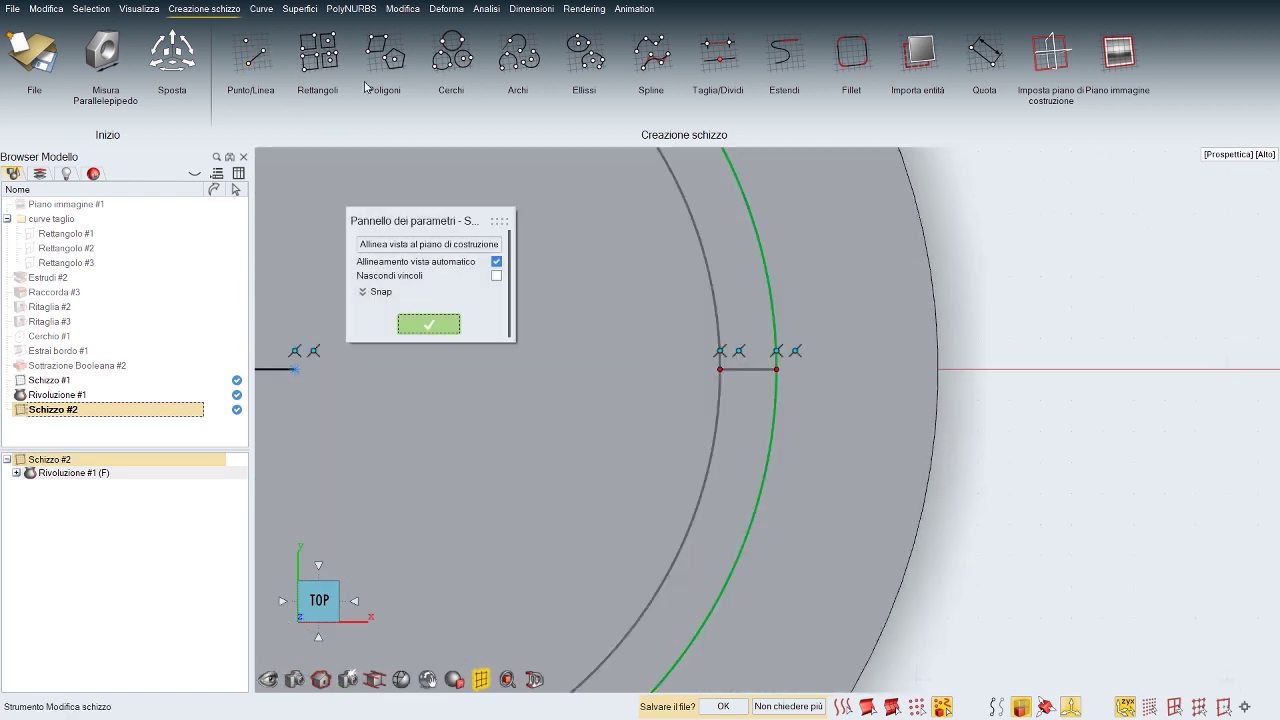
# Step: Convert the short line between the two circles into construction geometry
pyautogui.click(742, 371)
pyautogui.click(720, 371)
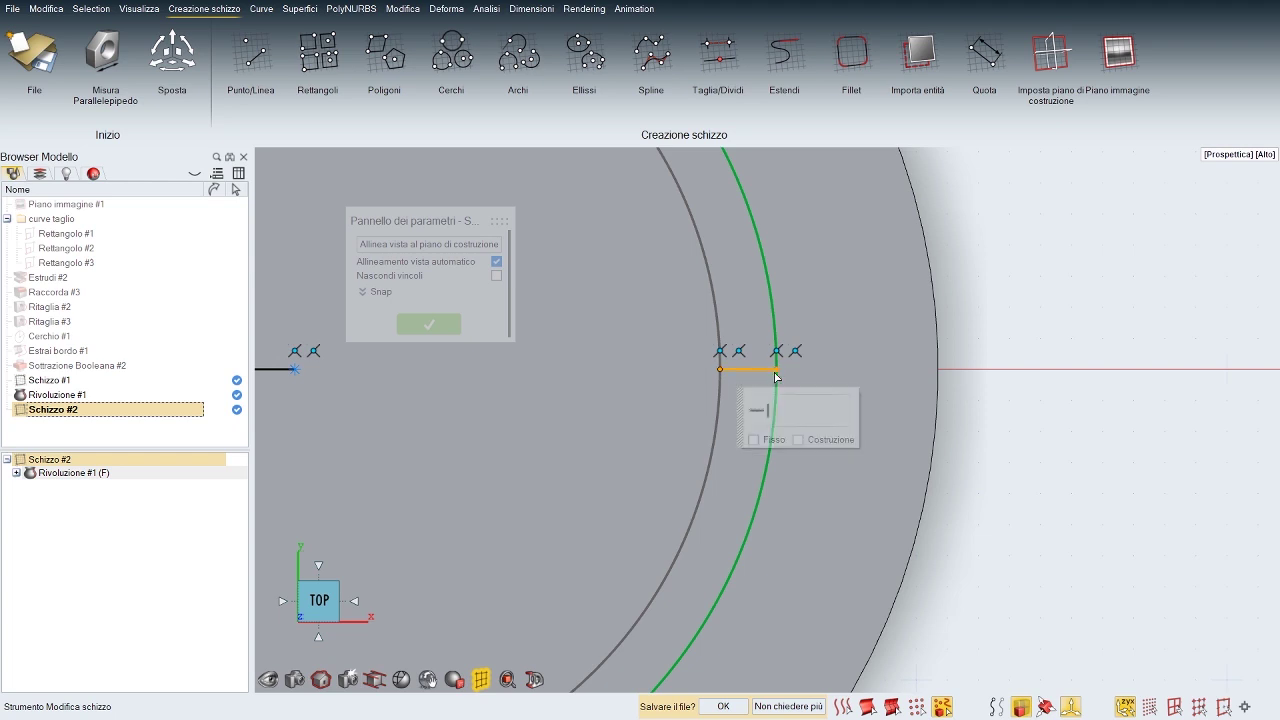
pyautogui.click(775, 372)
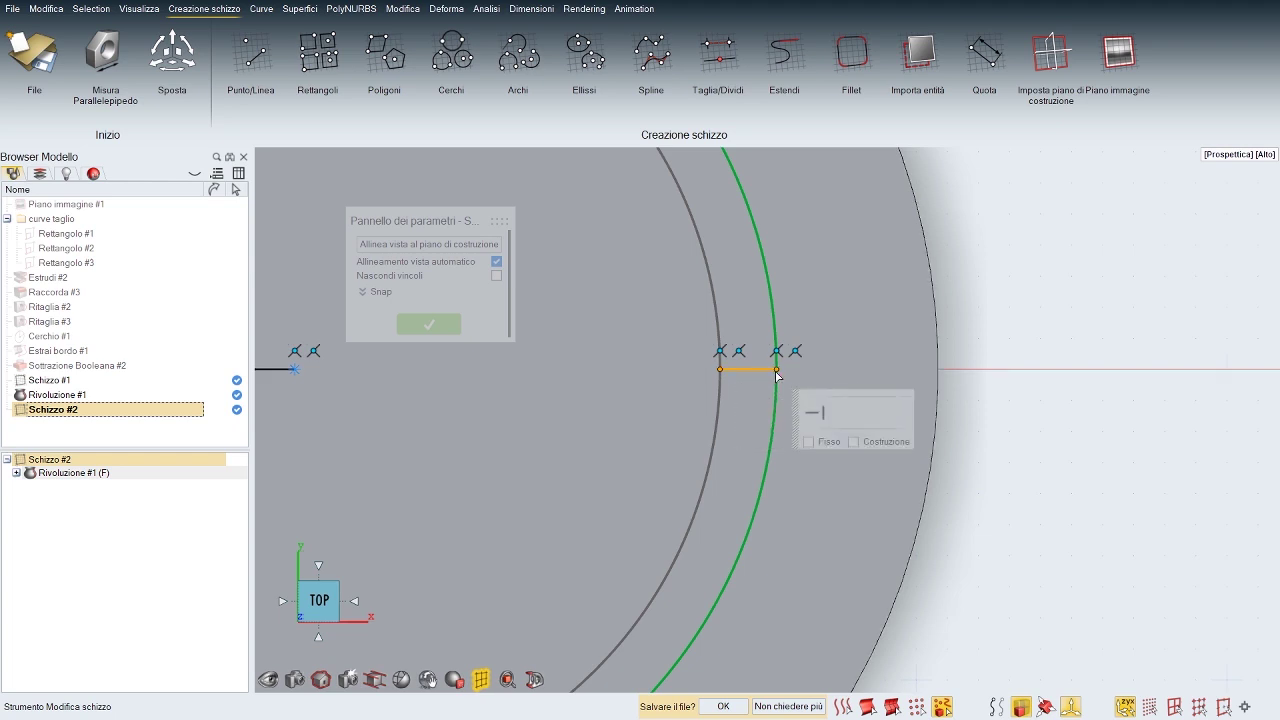
pyautogui.click(853, 442)
pyautogui.moveTo(796, 426); pyautogui.dragTo(1055, 387)
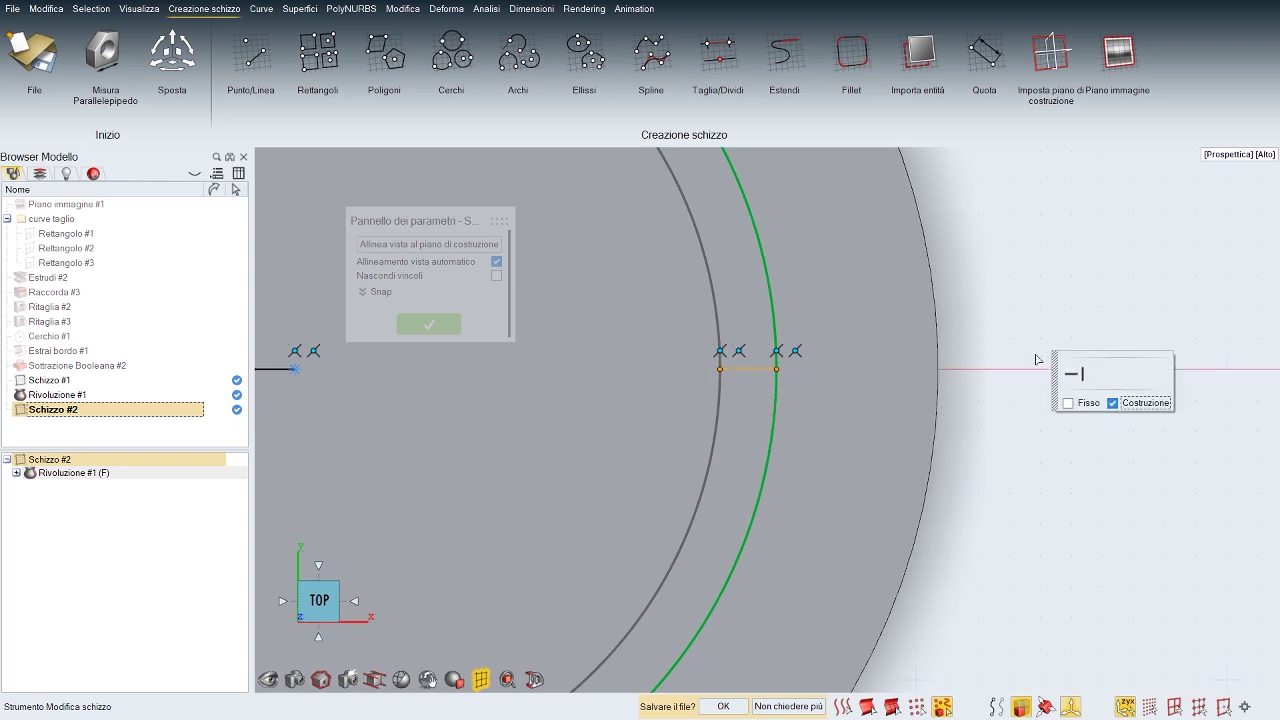
# Step: Dimension the construction line's length and set the gap between the circles to 0.05 cm
pyautogui.click(985, 58)
pyautogui.click(743, 379)
pyautogui.moveTo(770, 292); pyautogui.dragTo(775, 346, button='right')
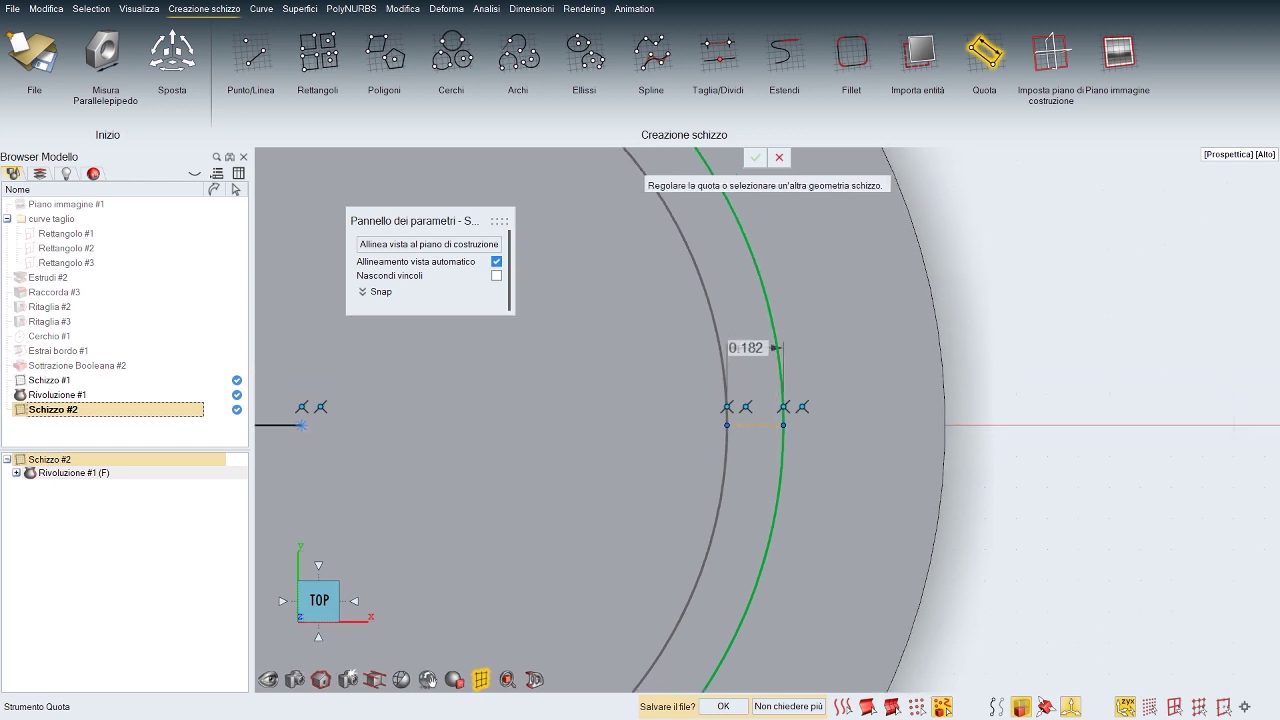
pyautogui.scroll(-5, 765, 386)
pyautogui.click(770, 243)
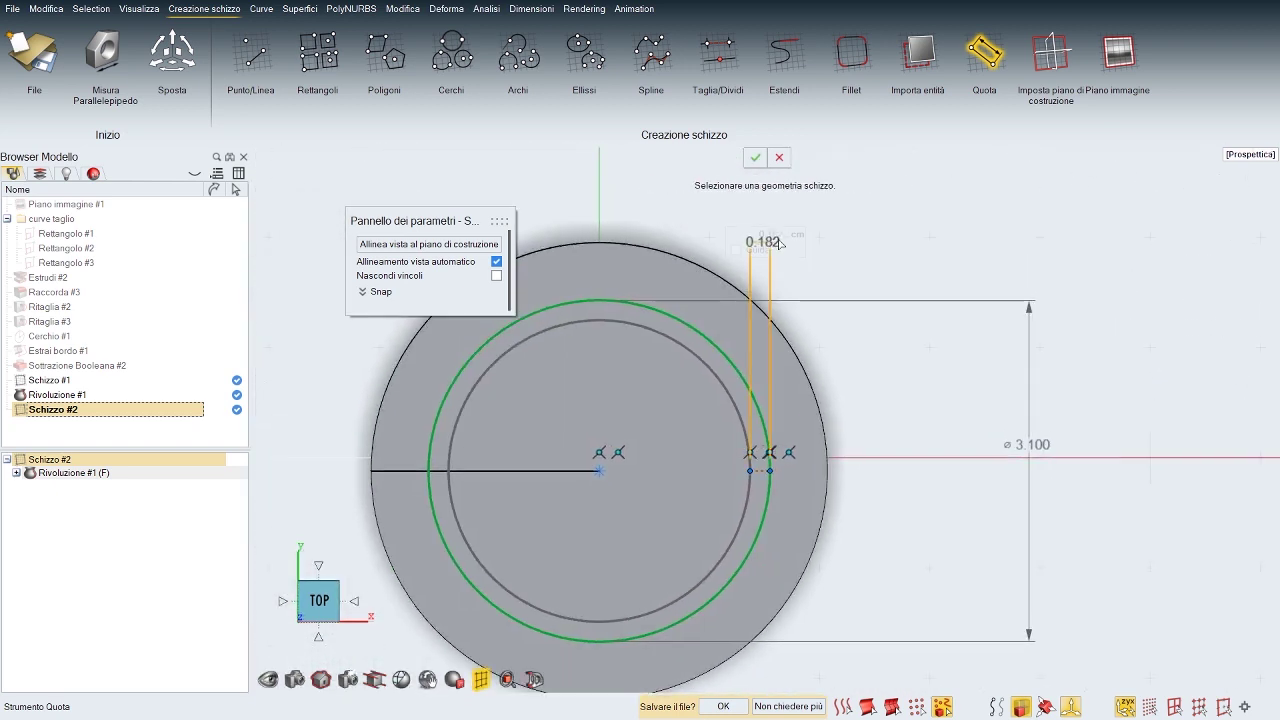
pyautogui.click(776, 241)
pyautogui.click(778, 234)
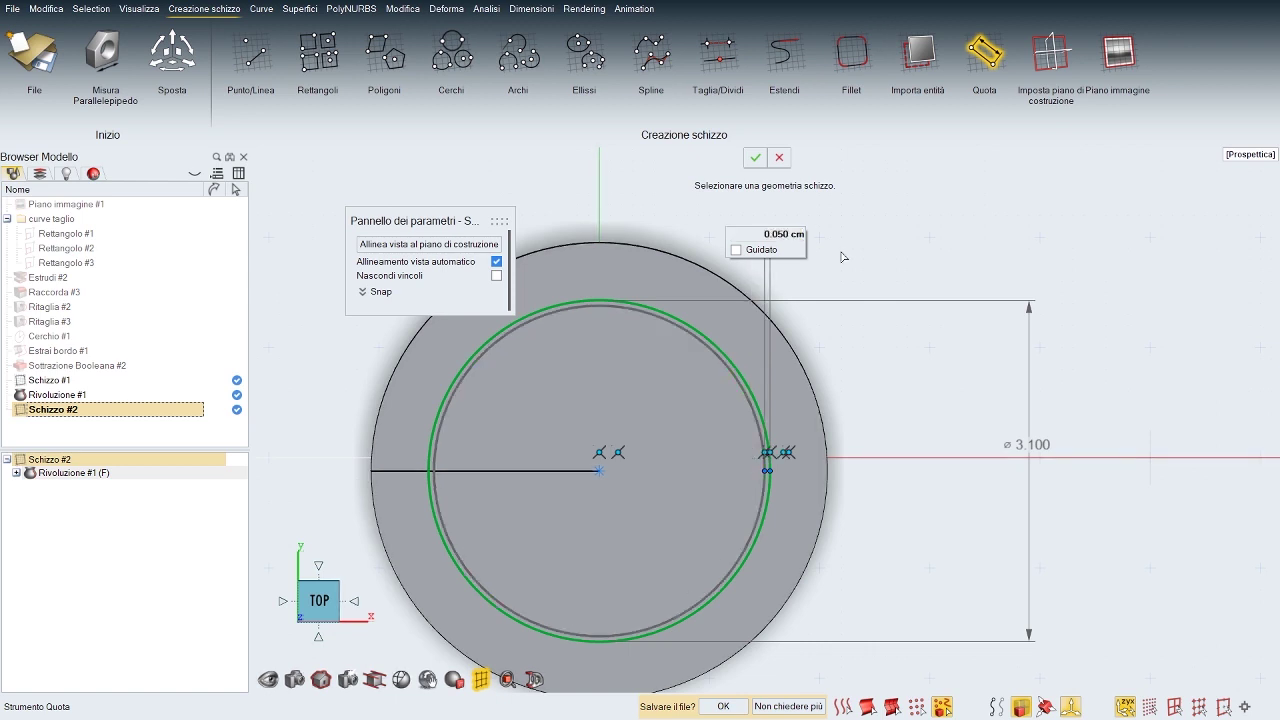
pyautogui.rightClick(893, 271)
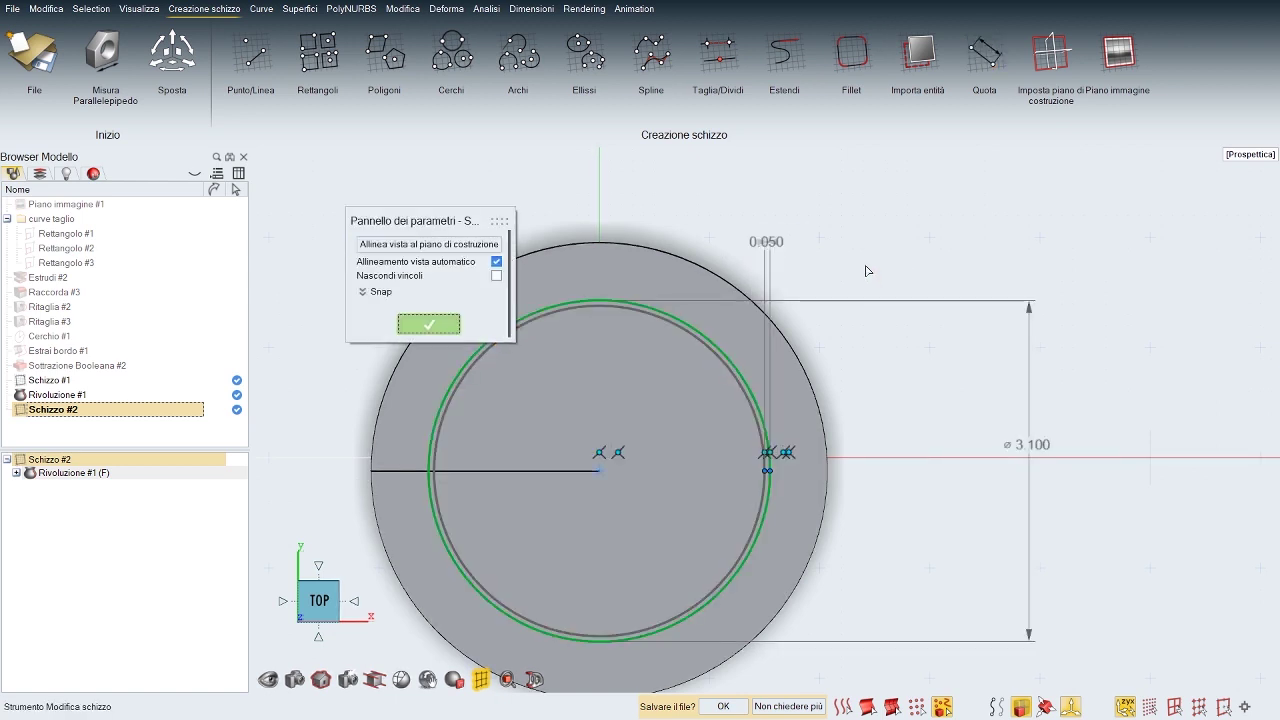
# Step: Apply a concentric constraint to the two circles and close the sketch
pyautogui.scroll(3, 734, 410)
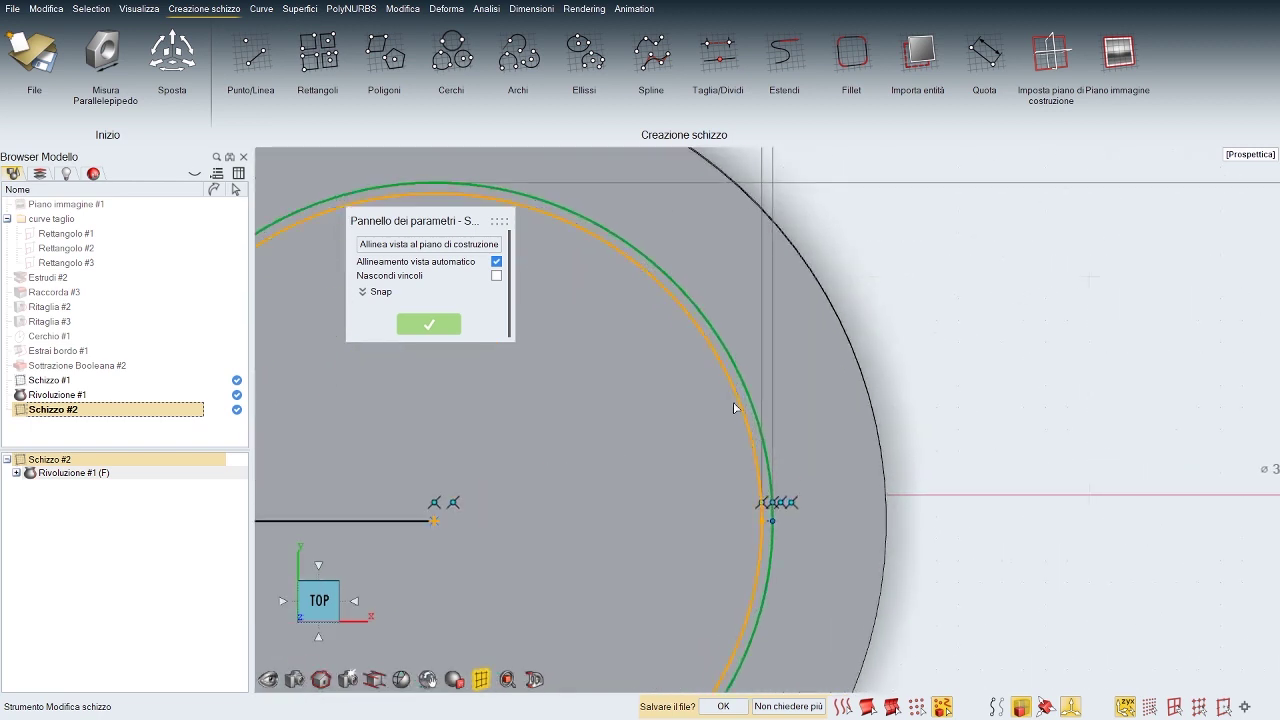
pyautogui.click(737, 401)
pyautogui.keyDown('ctrl'); pyautogui.click(743, 387); pyautogui.keyUp('ctrl')
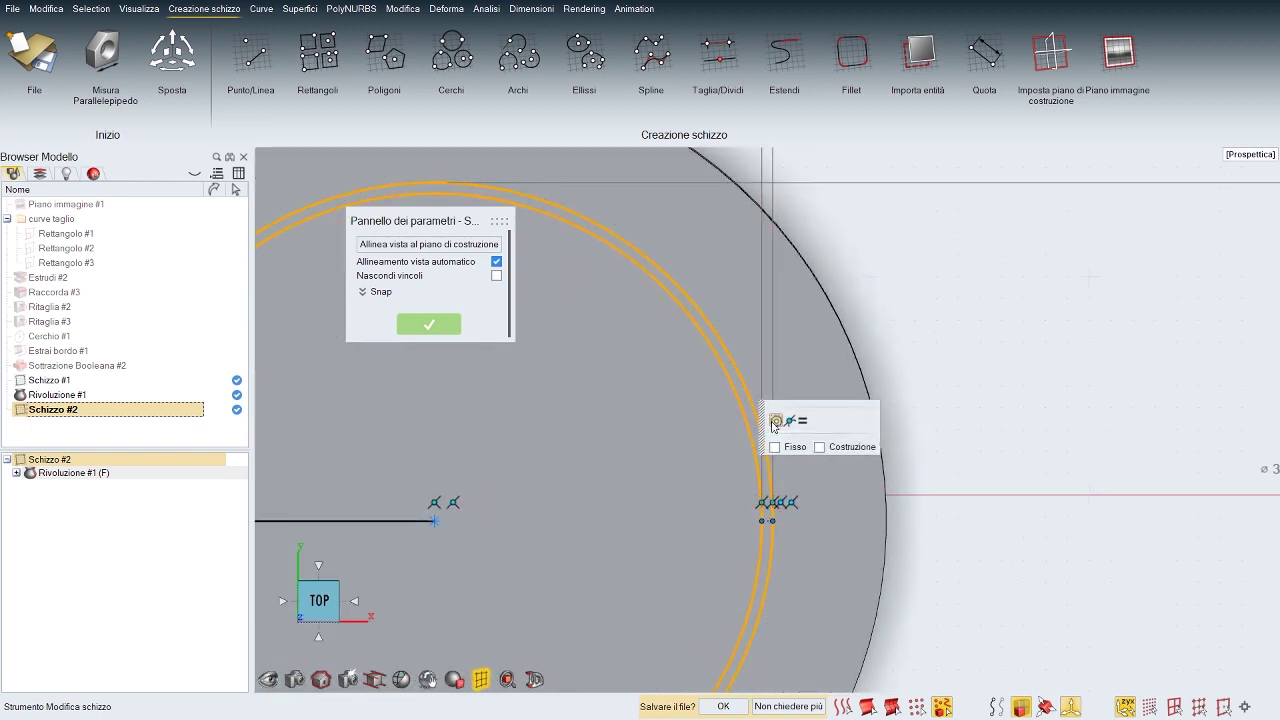
pyautogui.click(773, 424)
pyautogui.rightClick(882, 300)
pyautogui.click(877, 297)
pyautogui.scroll(-1, 877, 297)
pyautogui.moveTo(877, 297); pyautogui.dragTo(797, 309, button='right')
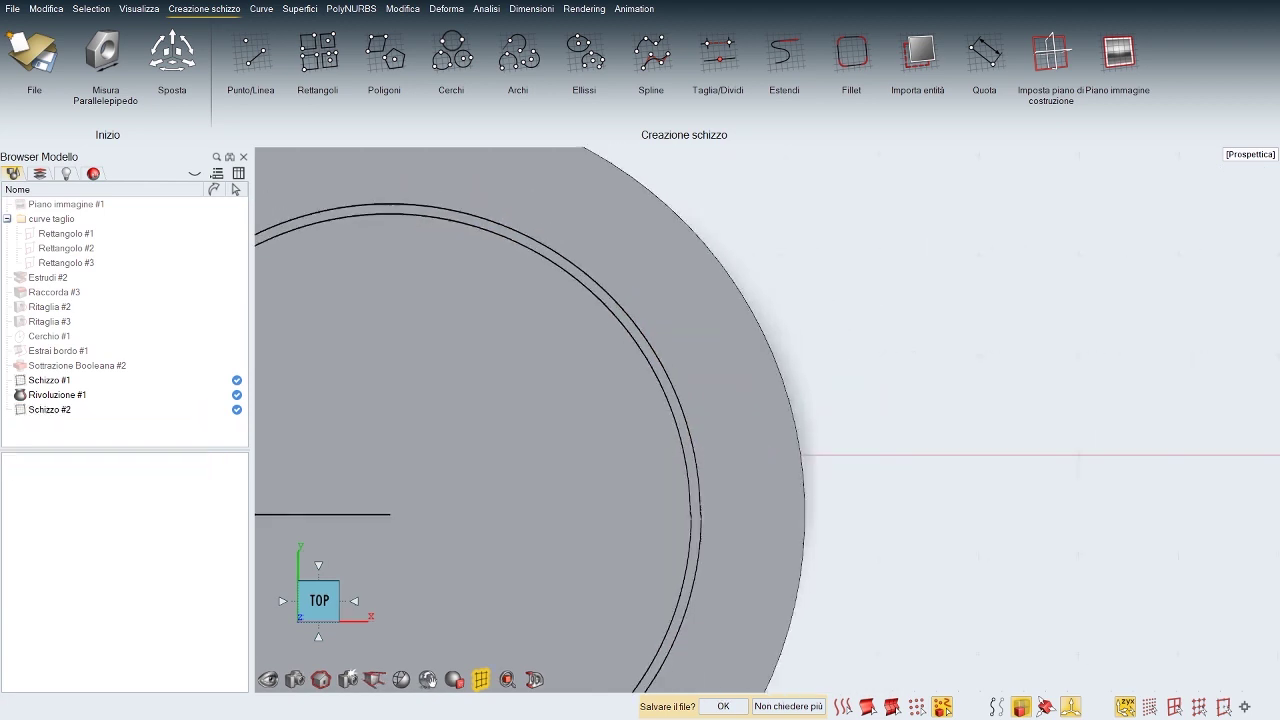
# Step: Reopen the circles' sketch, change the outer circle's diameter to 2.8 cm, and close the sketch
pyautogui.scroll(-4, 806, 386)
pyautogui.doubleClick(740, 450)
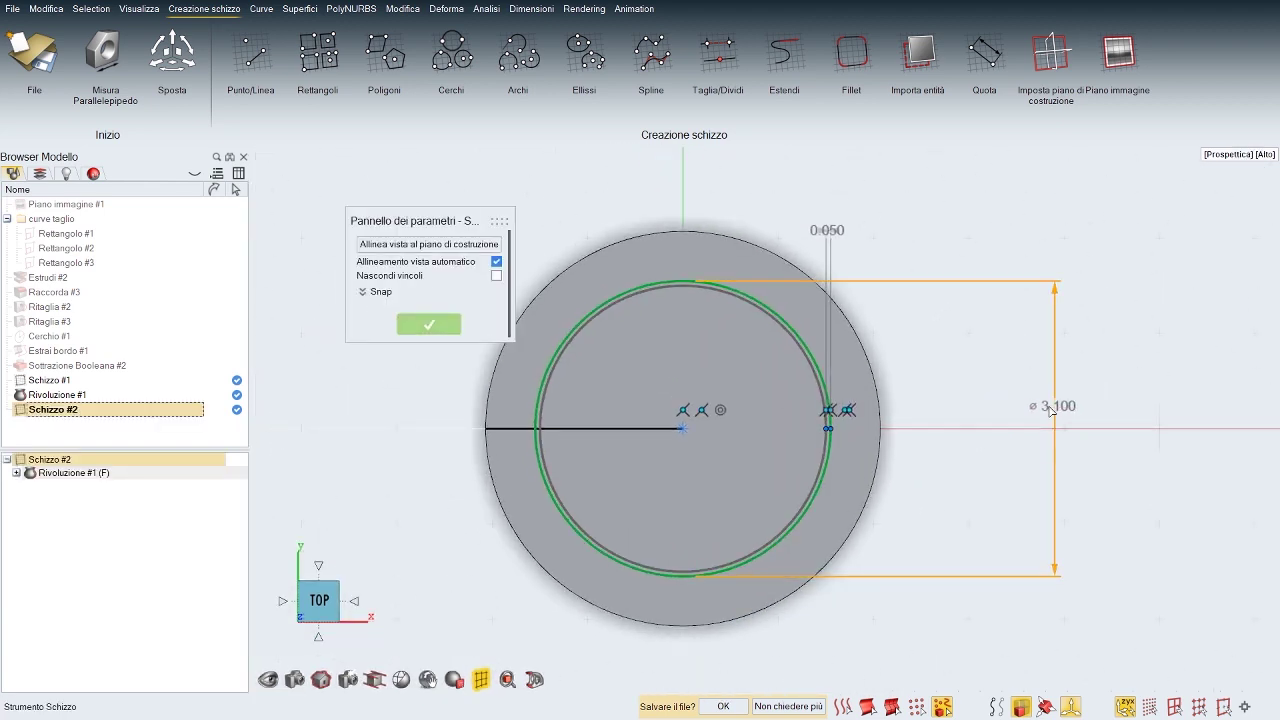
pyautogui.click(1050, 411)
pyautogui.scroll(-7, 1120, 431)
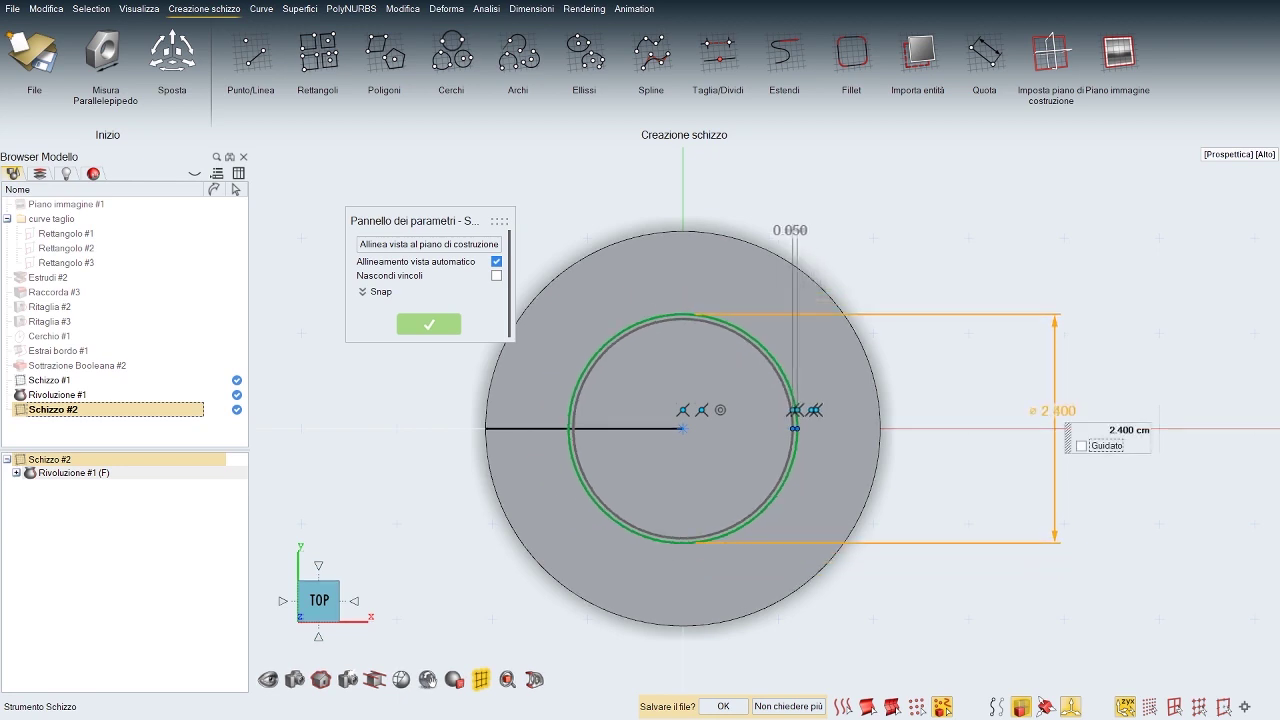
pyautogui.scroll(8, 1120, 431)
pyautogui.scroll(-13, 1120, 431)
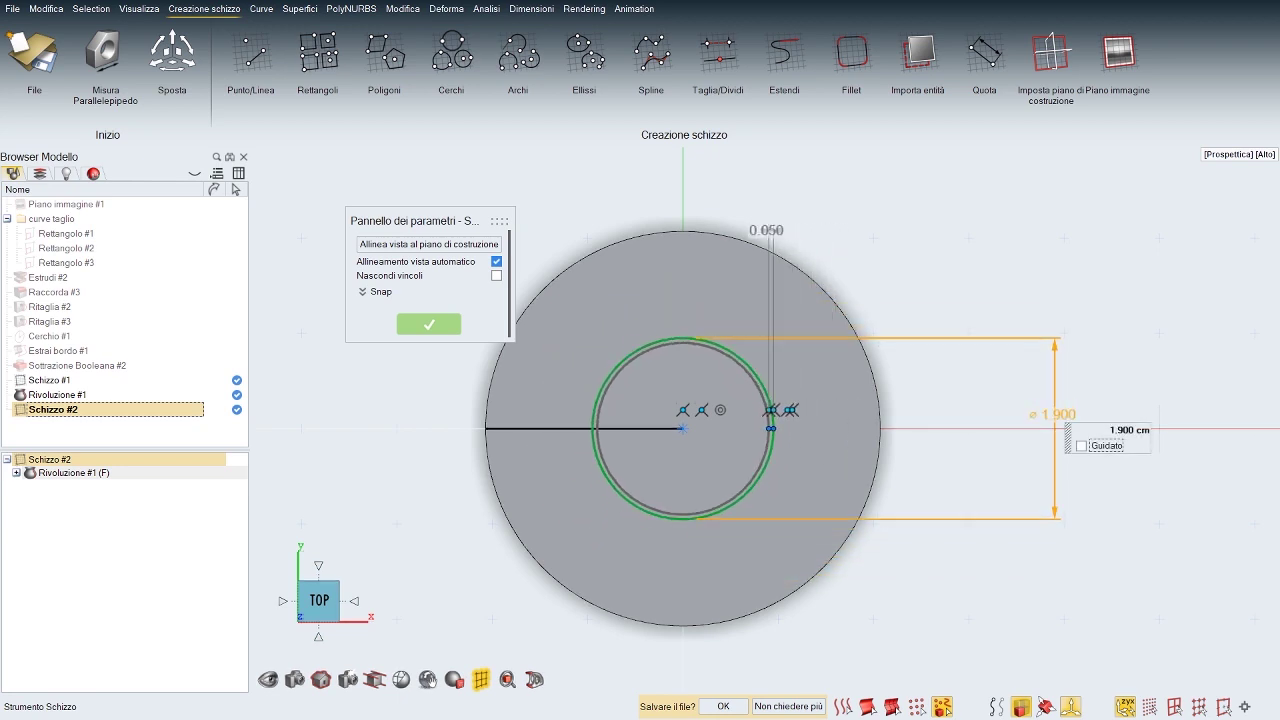
pyautogui.scroll(13, 1120, 431)
pyautogui.scroll(-1, 1120, 431)
pyautogui.scroll(-2, 1116, 430)
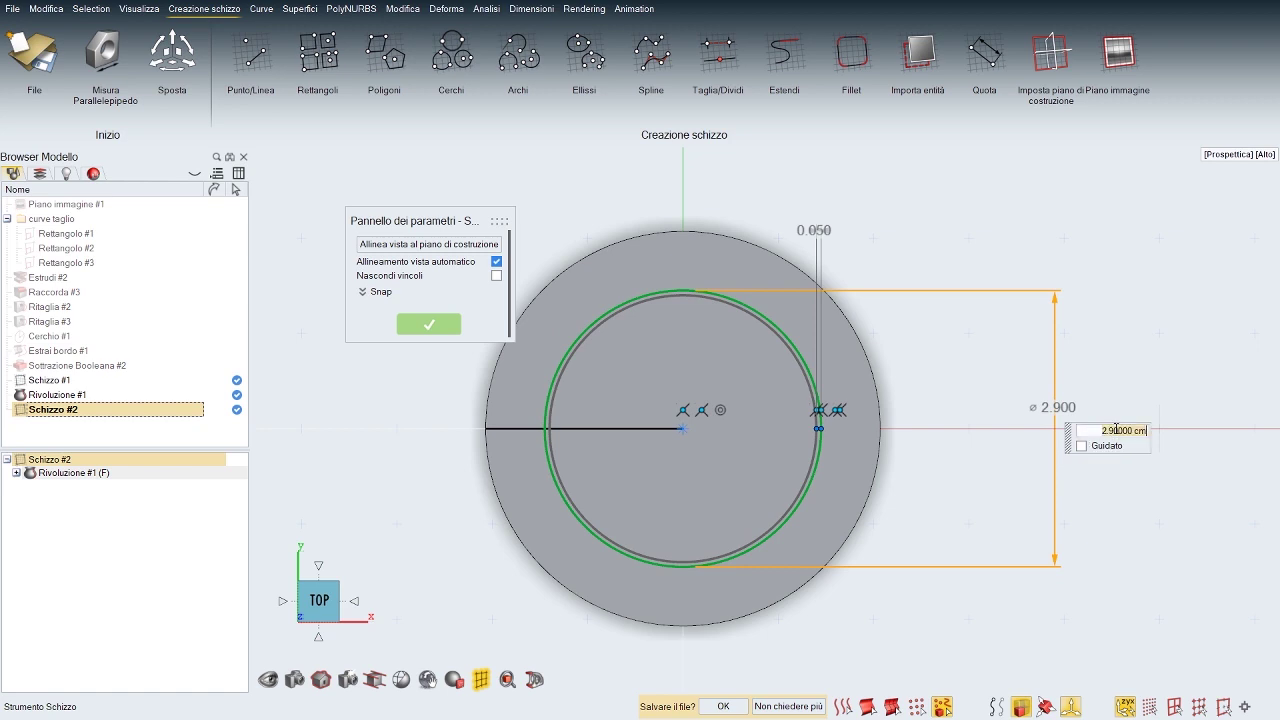
pyautogui.press('Return')
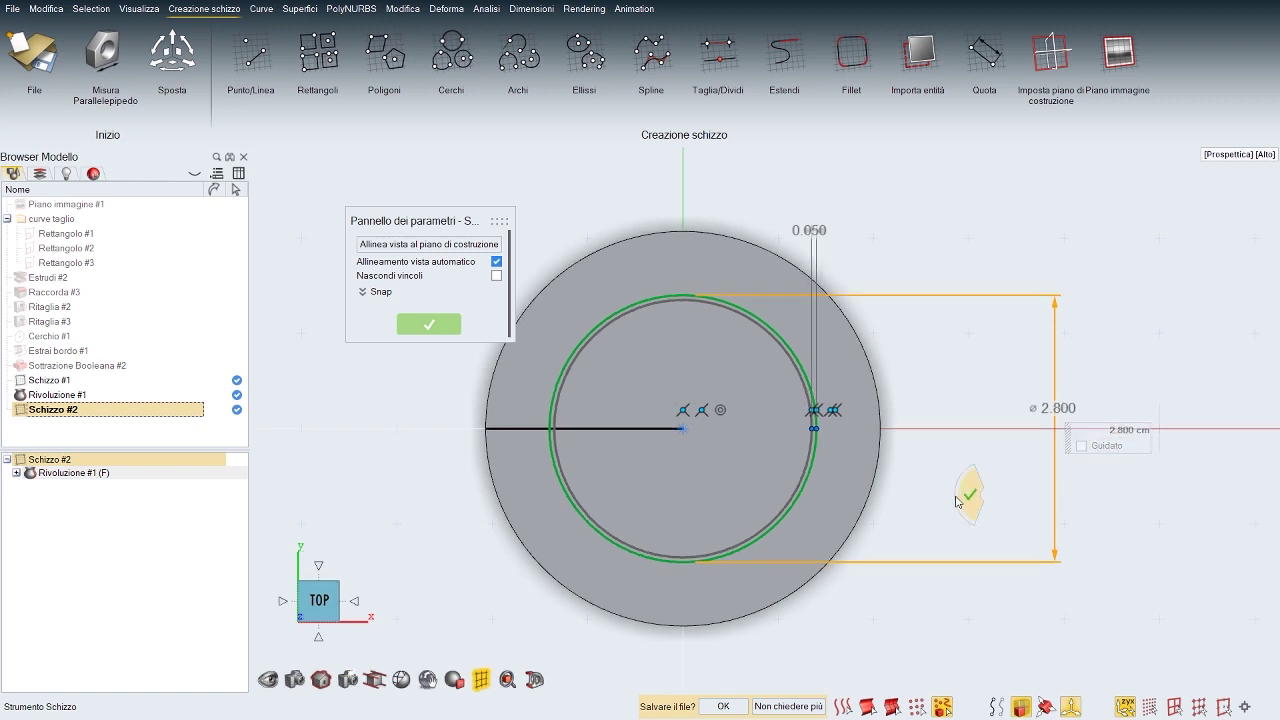
pyautogui.click(962, 497)
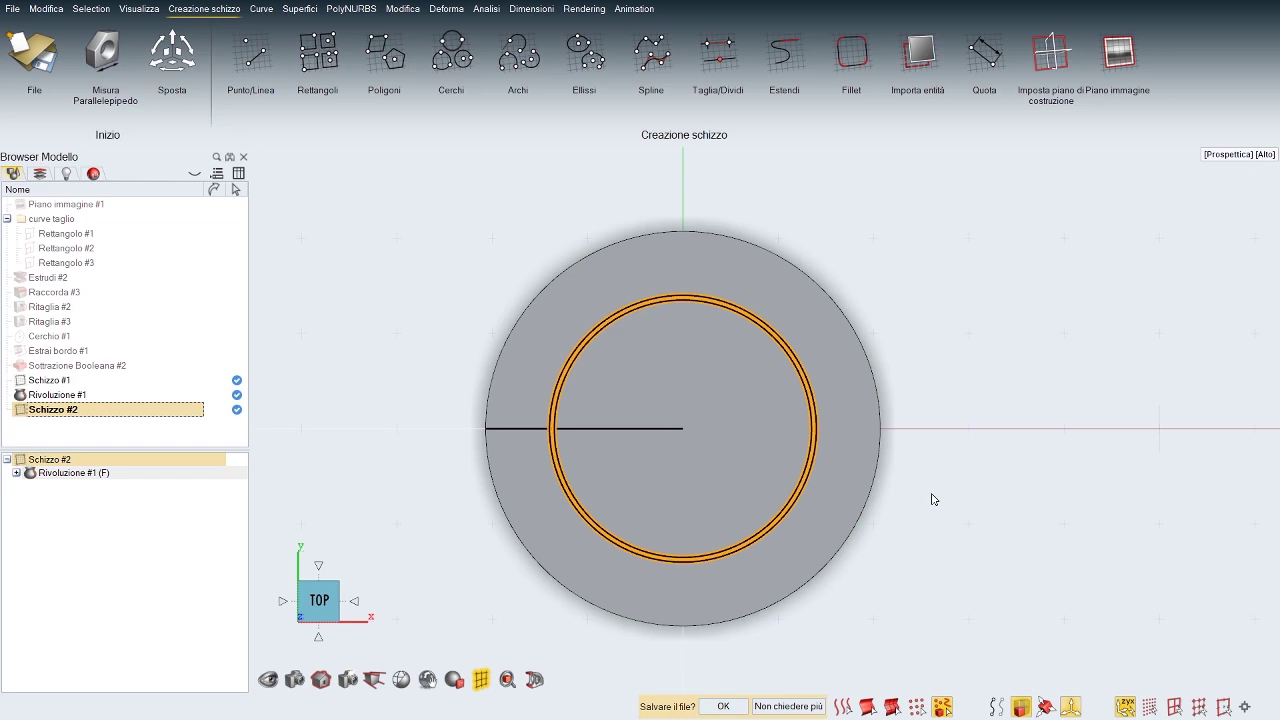
pyautogui.click(940, 558)
# Step: Extrude only the outer circle about 2.37 cm down into the holder, using single-curve selection and closed ends
pyautogui.moveTo(971, 557); pyautogui.dragTo(938, 460, button='middle')
pyautogui.press('space')
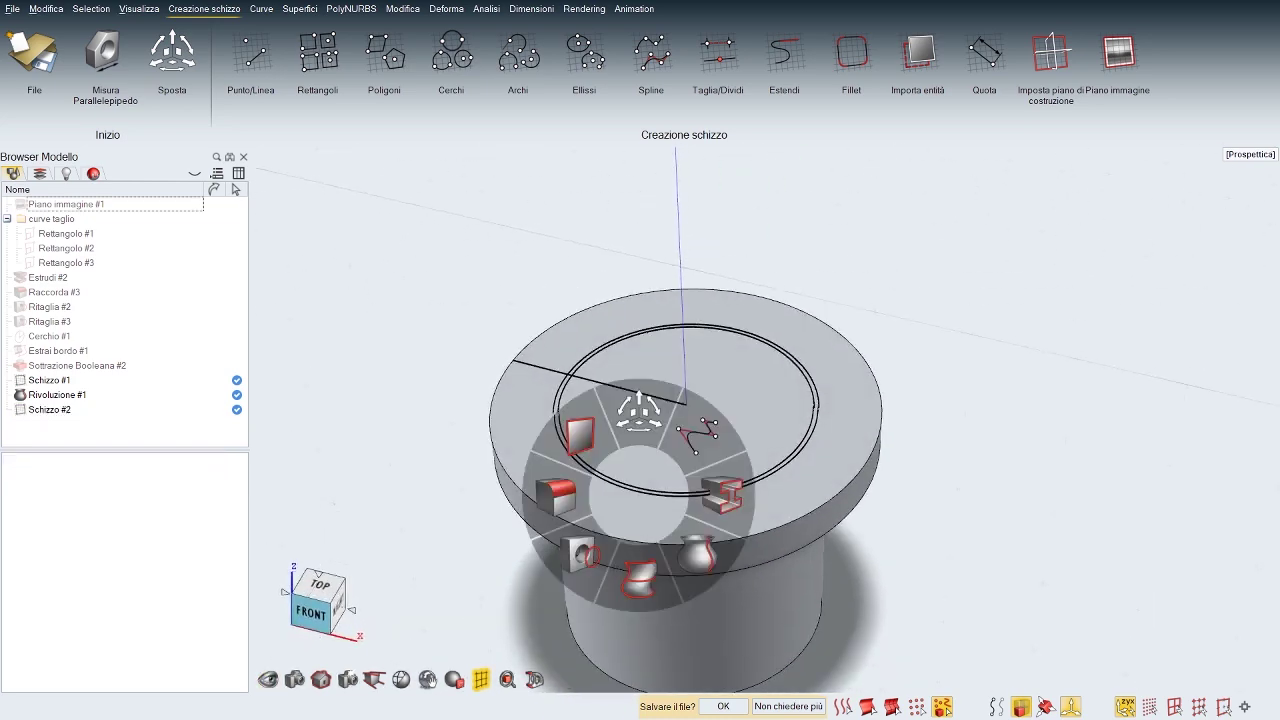
pyautogui.click(721, 499)
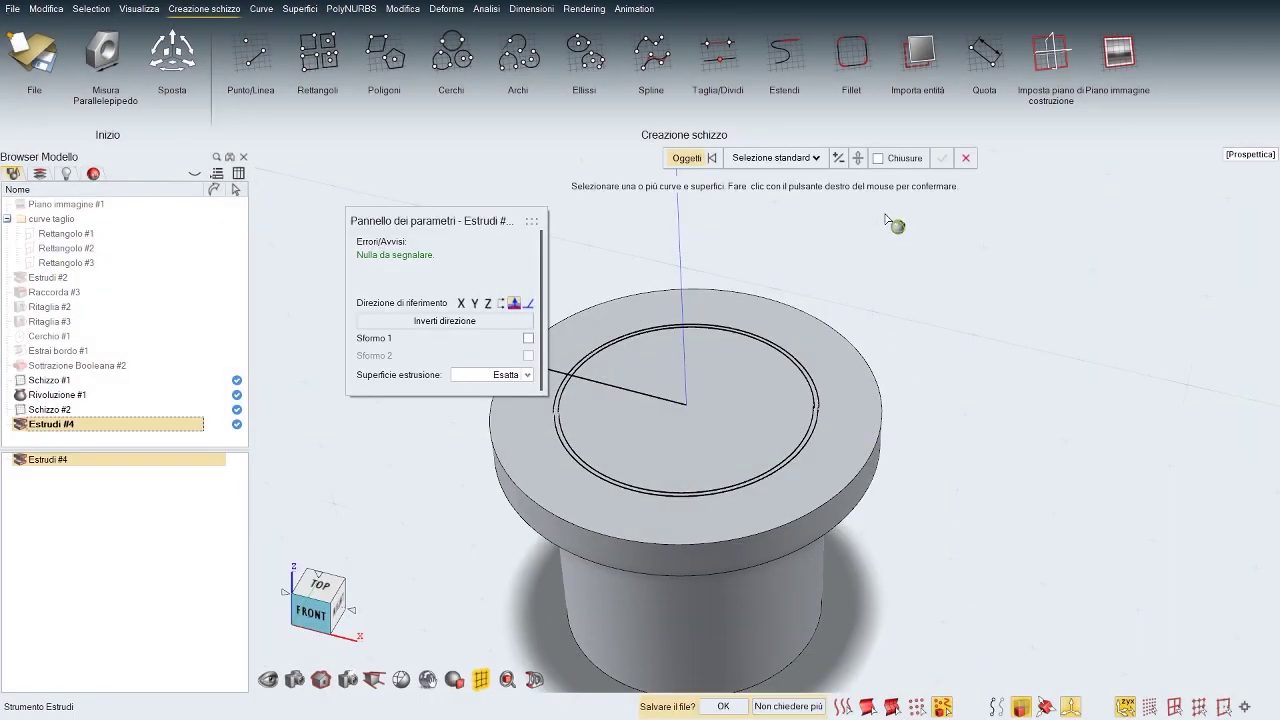
pyautogui.click(775, 158)
pyautogui.click(790, 213)
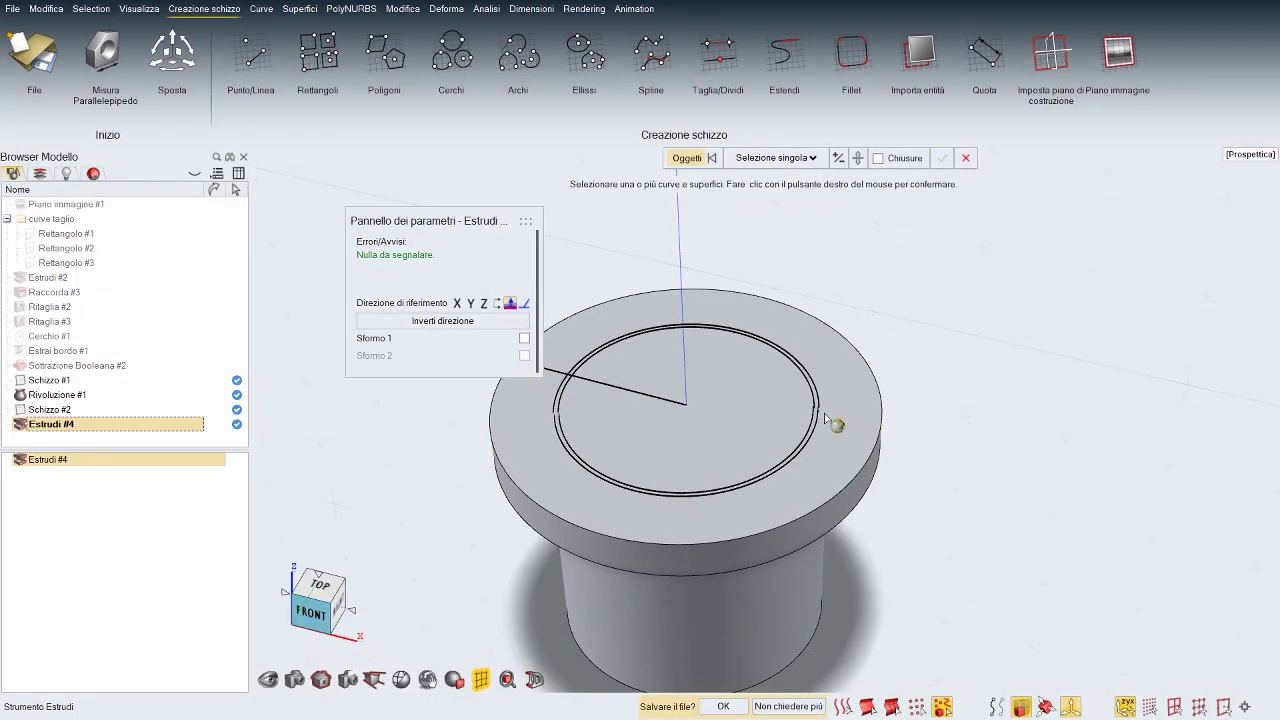
pyautogui.click(818, 421)
pyautogui.moveTo(825, 430)
pyautogui.mouseDown(button='middle')
pyautogui.moveTo(828, 375)
pyautogui.moveTo(830, 455)
pyautogui.moveTo(831, 428)
pyautogui.mouseUp(button='middle')
pyautogui.press('w')
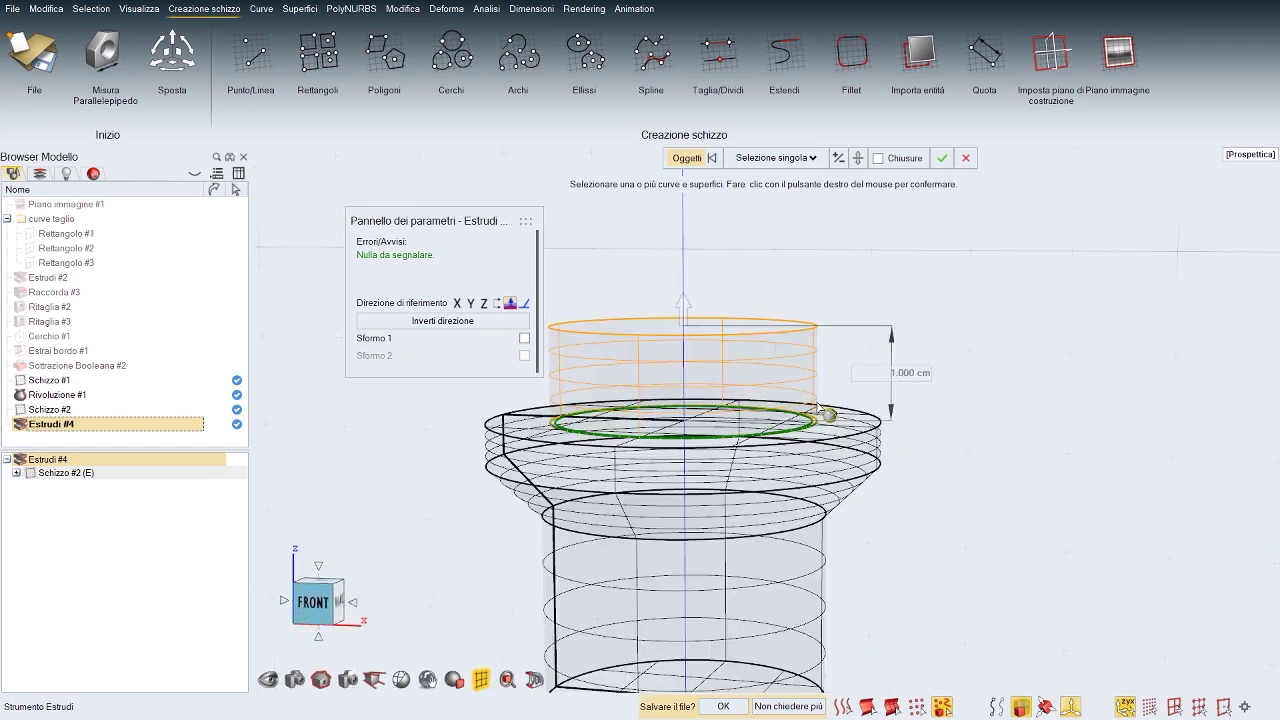
pyautogui.moveTo(686, 312); pyautogui.dragTo(740, 632)
pyautogui.moveTo(740, 632); pyautogui.dragTo(768, 597, button='middle')
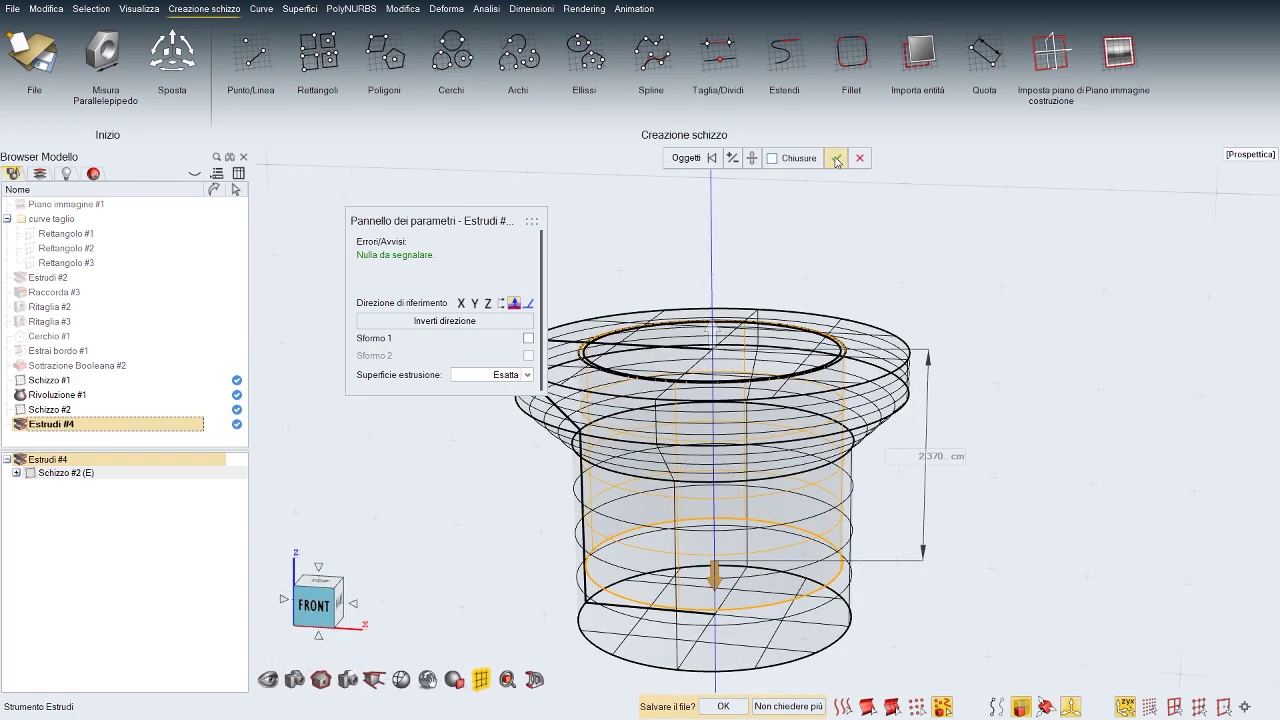
pyautogui.click(773, 159)
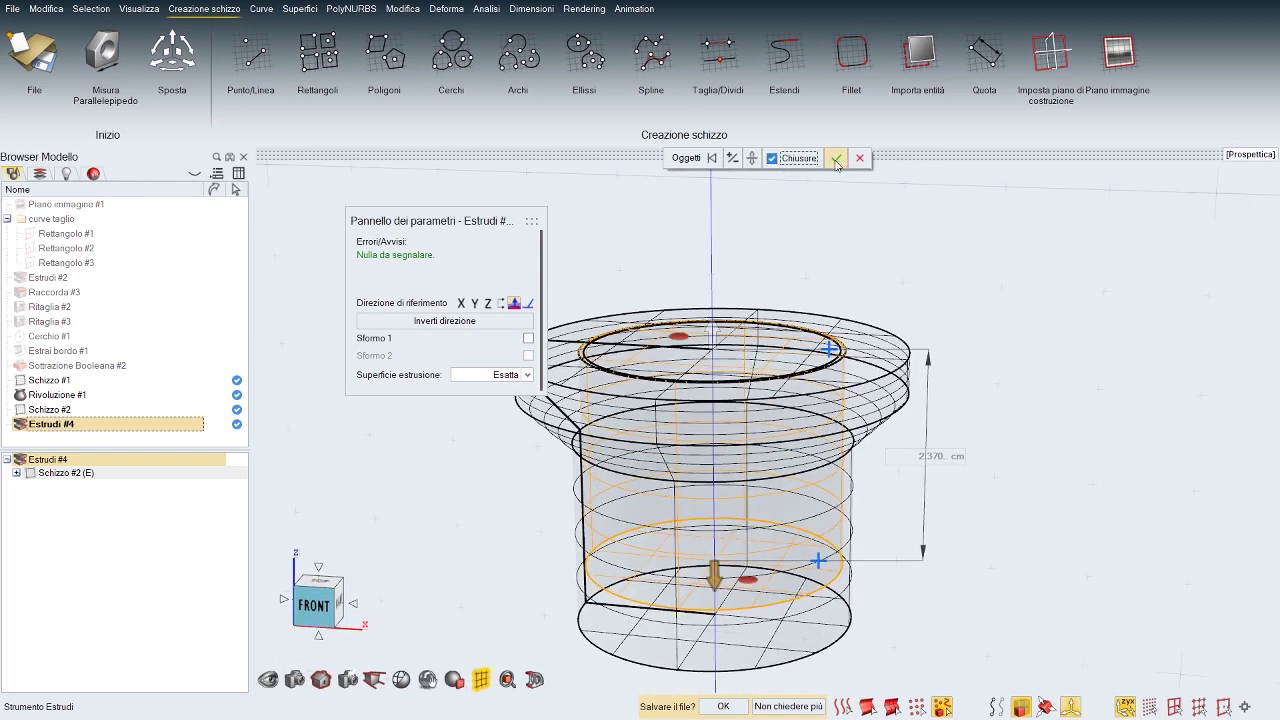
pyautogui.click(836, 159)
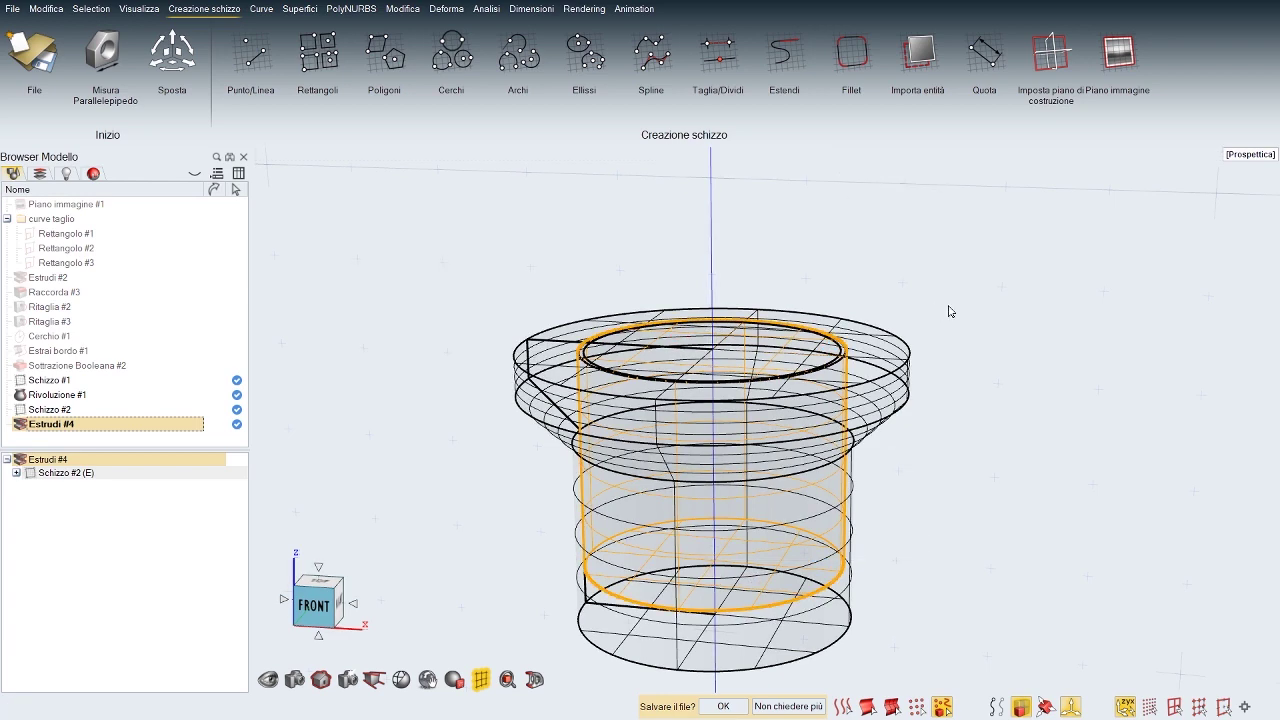
# Step: Subtract the extruded cylinder from the revolved bulb holder with a Boolean subtraction
pyautogui.press('w')
pyautogui.moveTo(949, 306); pyautogui.dragTo(935, 385, button='middle')
pyautogui.press('space')
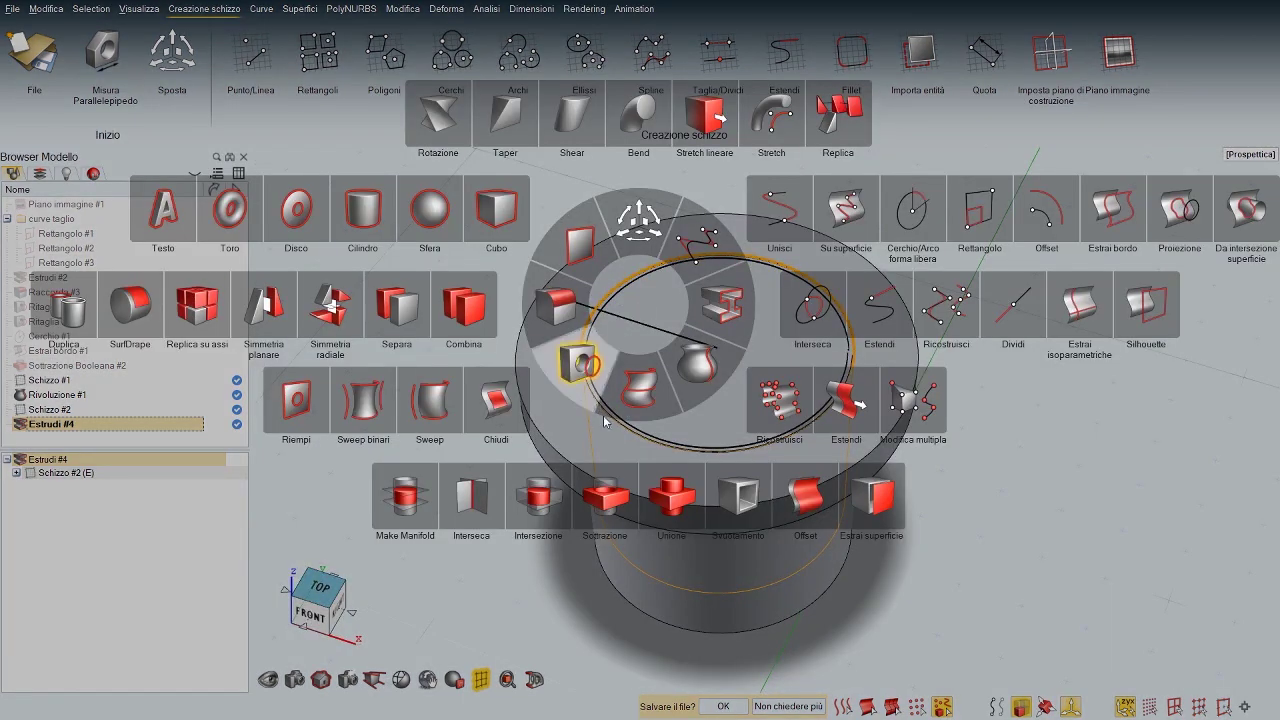
pyautogui.click(605, 495)
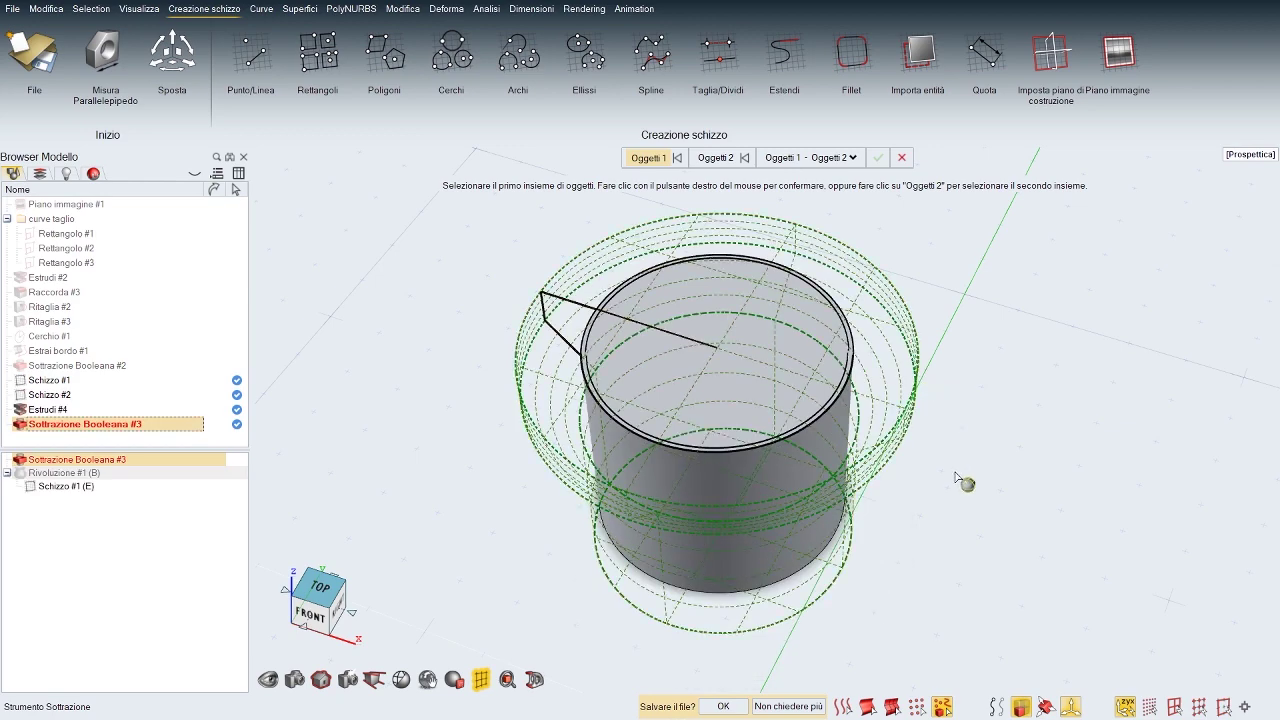
pyautogui.rightClick(997, 486)
pyautogui.click(787, 500)
pyautogui.rightClick(964, 474)
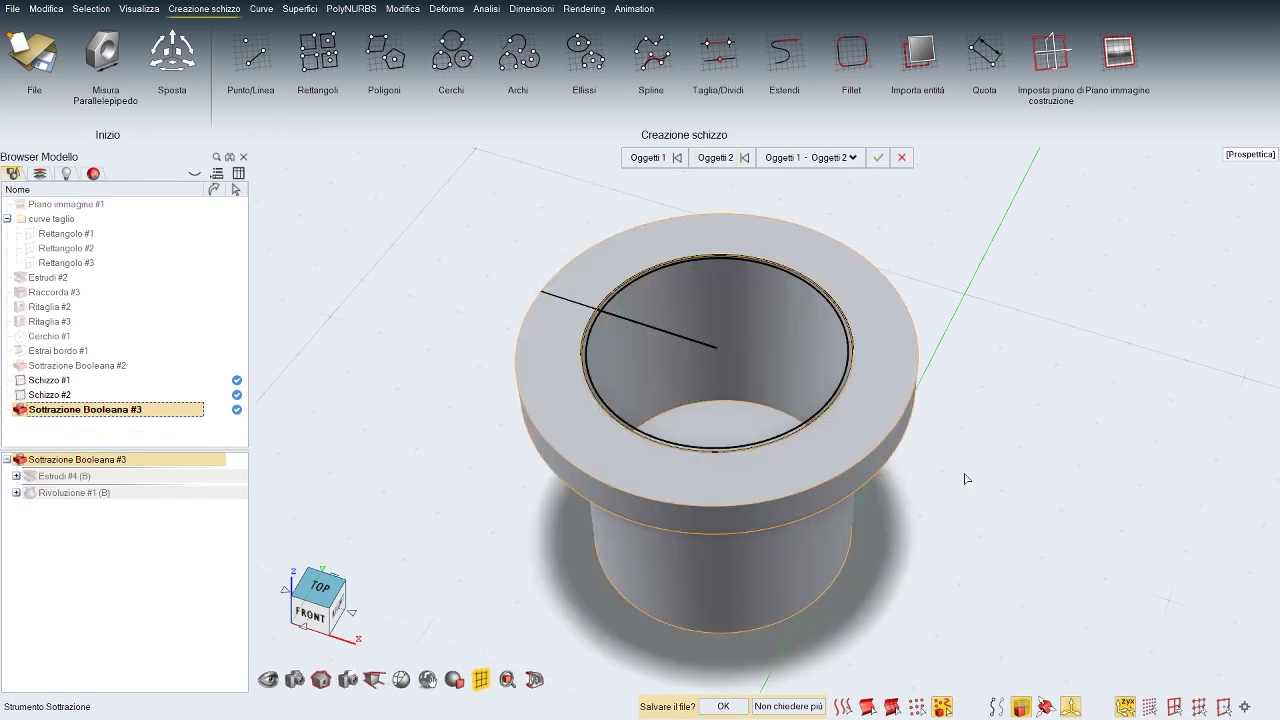
pyautogui.rightClick(1083, 431)
# Step: Reopen the hole's two-circle sketch and try smaller outer-circle diameters, including 2.6 cm and 2.2 cm
pyautogui.moveTo(1029, 417); pyautogui.dragTo(1001, 397, button='middle')
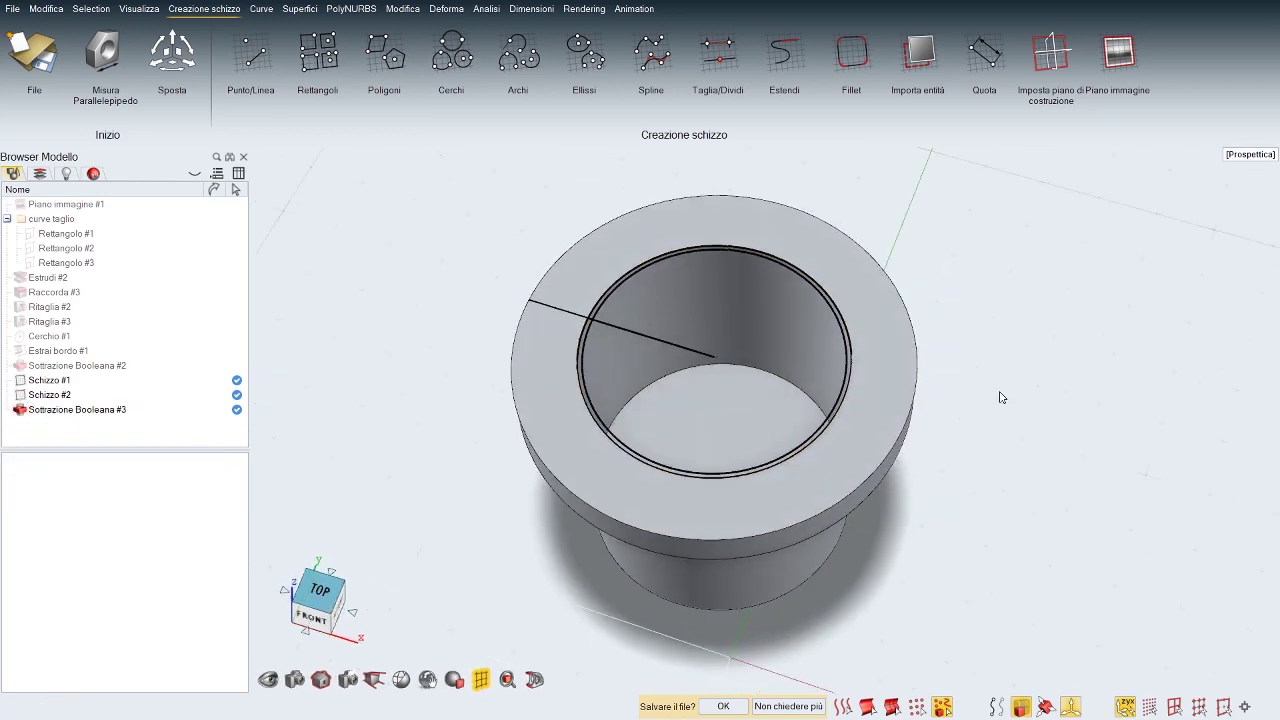
pyautogui.click(846, 390)
pyautogui.doubleClick(845, 388)
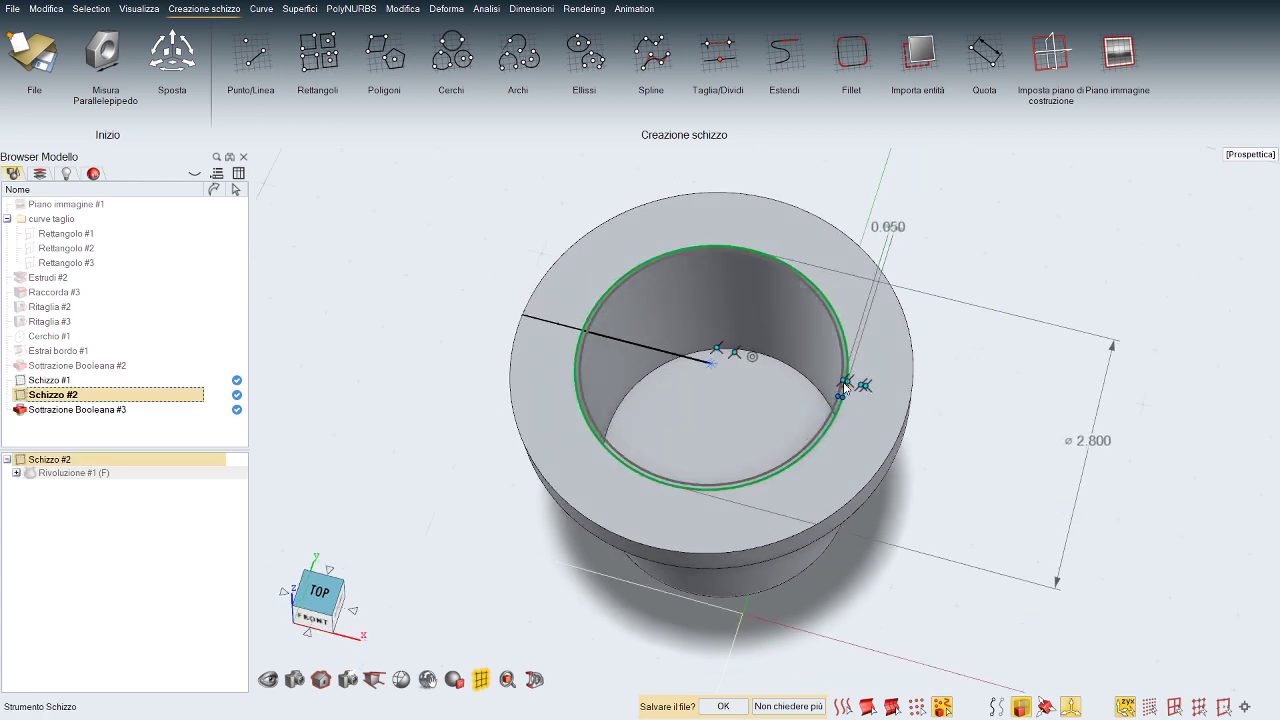
pyautogui.moveTo(881, 314); pyautogui.dragTo(893, 339, button='right')
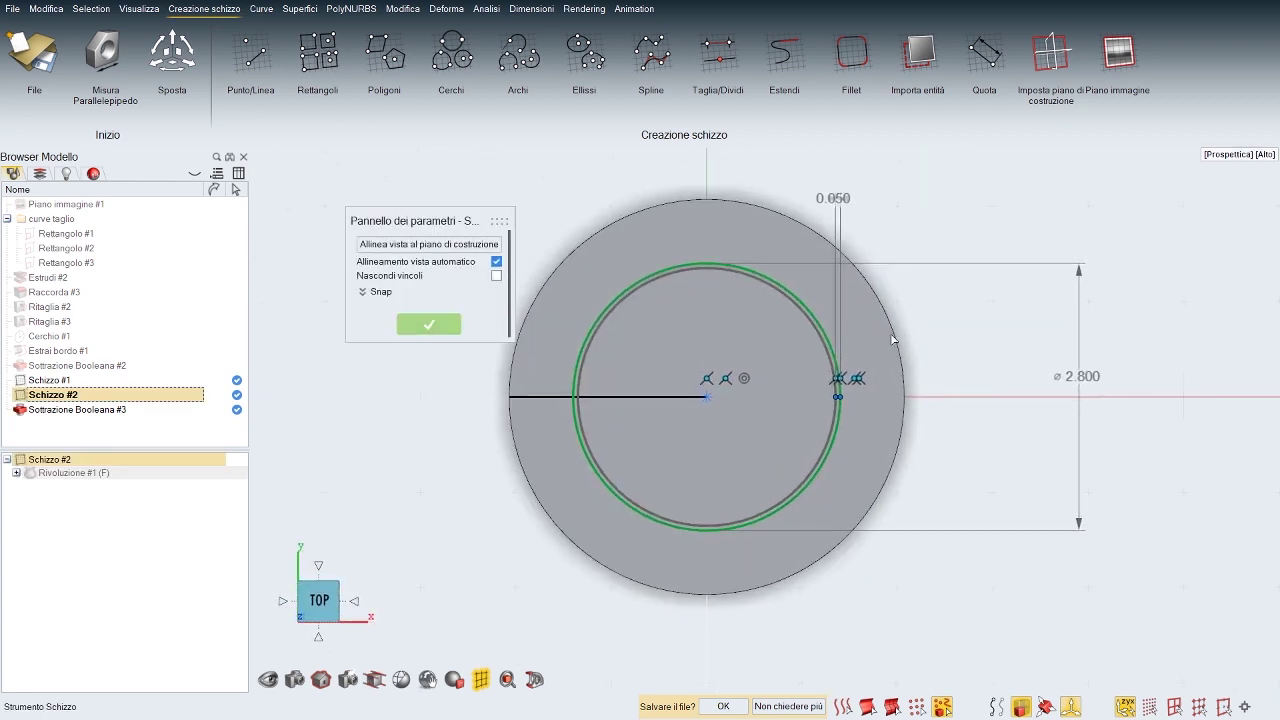
pyautogui.click(1084, 380)
pyautogui.write('2.6')
pyautogui.press('Return')
pyautogui.moveTo(1162, 406); pyautogui.dragTo(1150, 406)
pyautogui.moveTo(969, 409); pyautogui.dragTo(935, 325, button='middle')
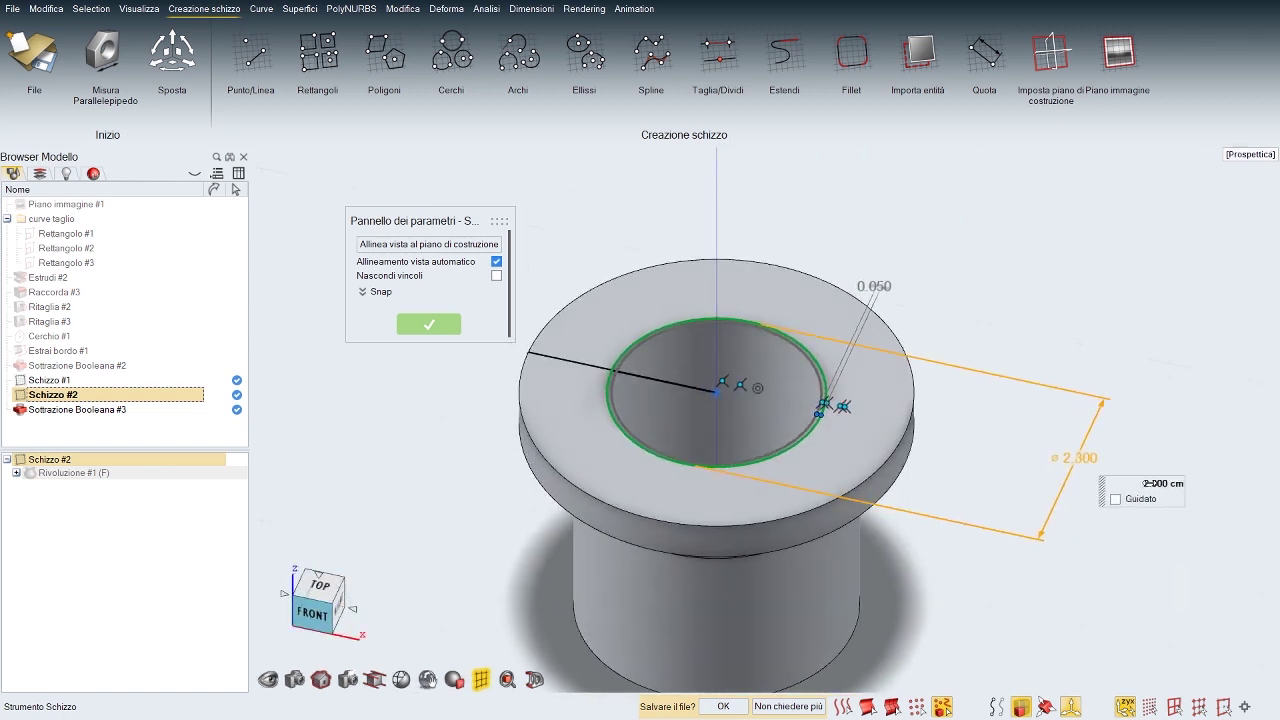
pyautogui.scroll(4, 1160, 484)
pyautogui.scroll(-4, 1160, 484)
pyautogui.scroll(-1, 1160, 484)
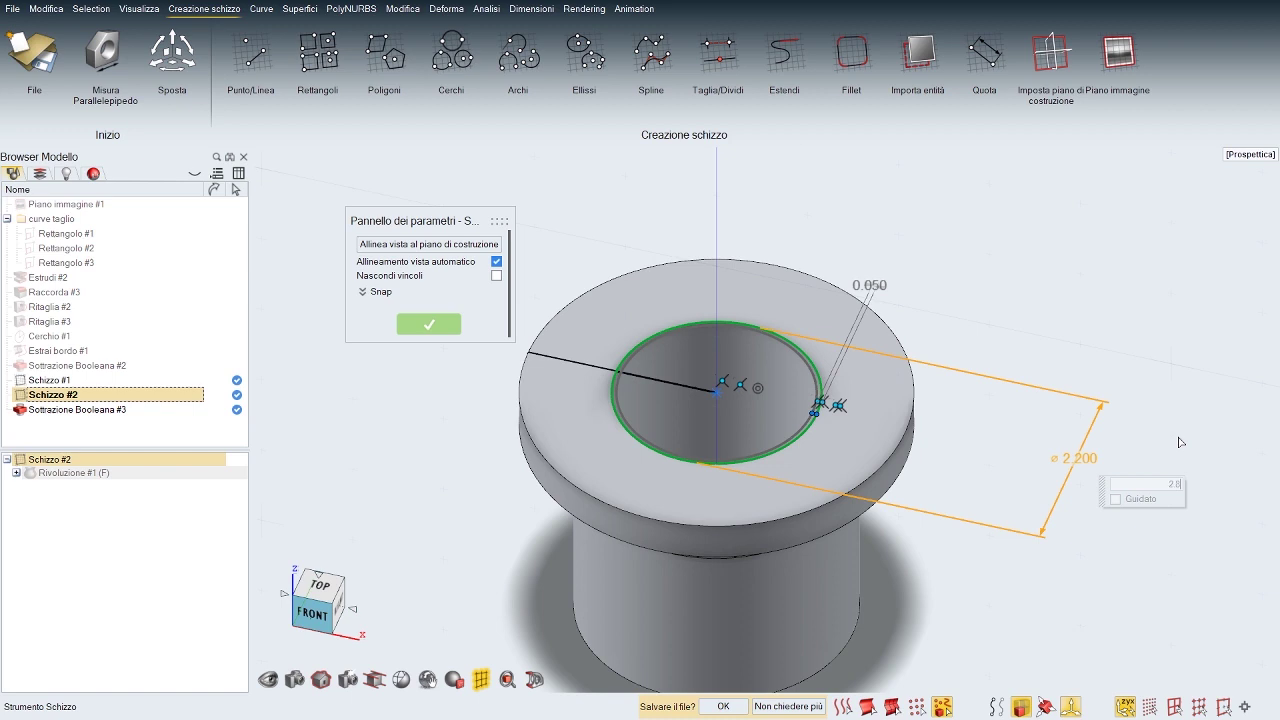
# Step: Set the outer circle's diameter back to 2.8 cm and close the sketch
pyautogui.press('Return')
pyautogui.rightClick(1099, 332)
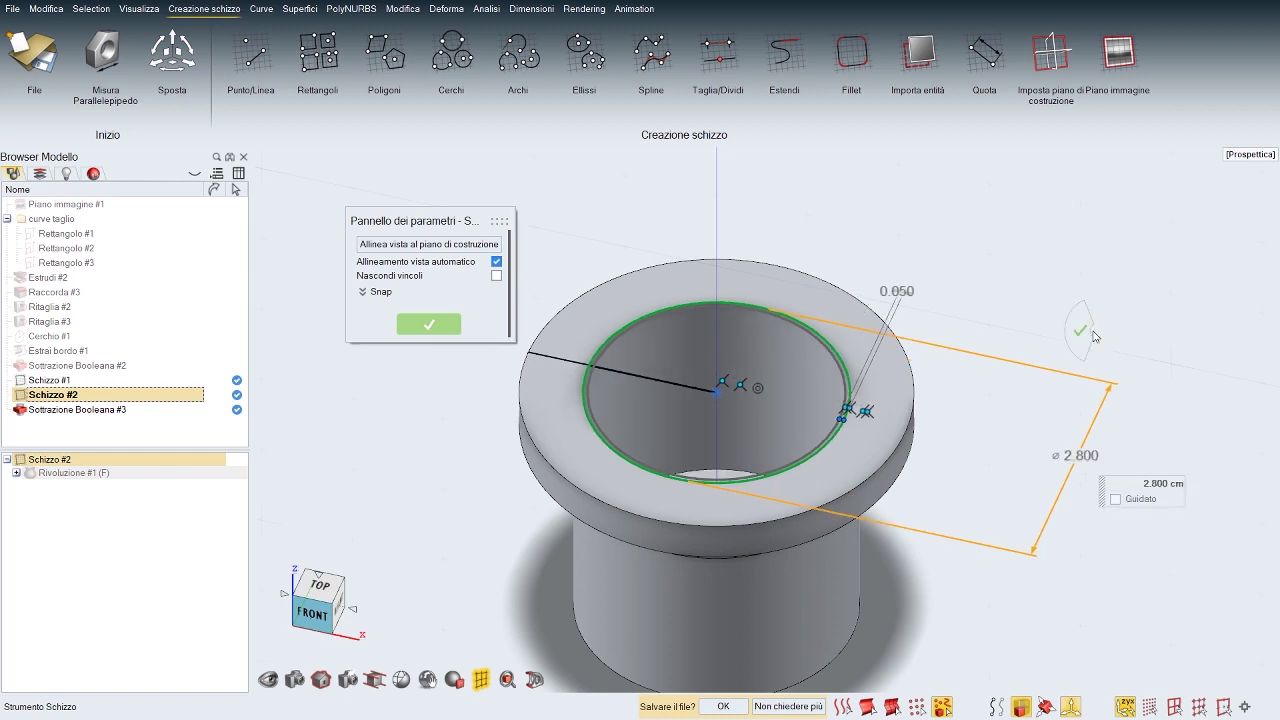
pyautogui.click(1036, 324)
pyautogui.moveTo(1016, 388); pyautogui.dragTo(1012, 376, button='middle')
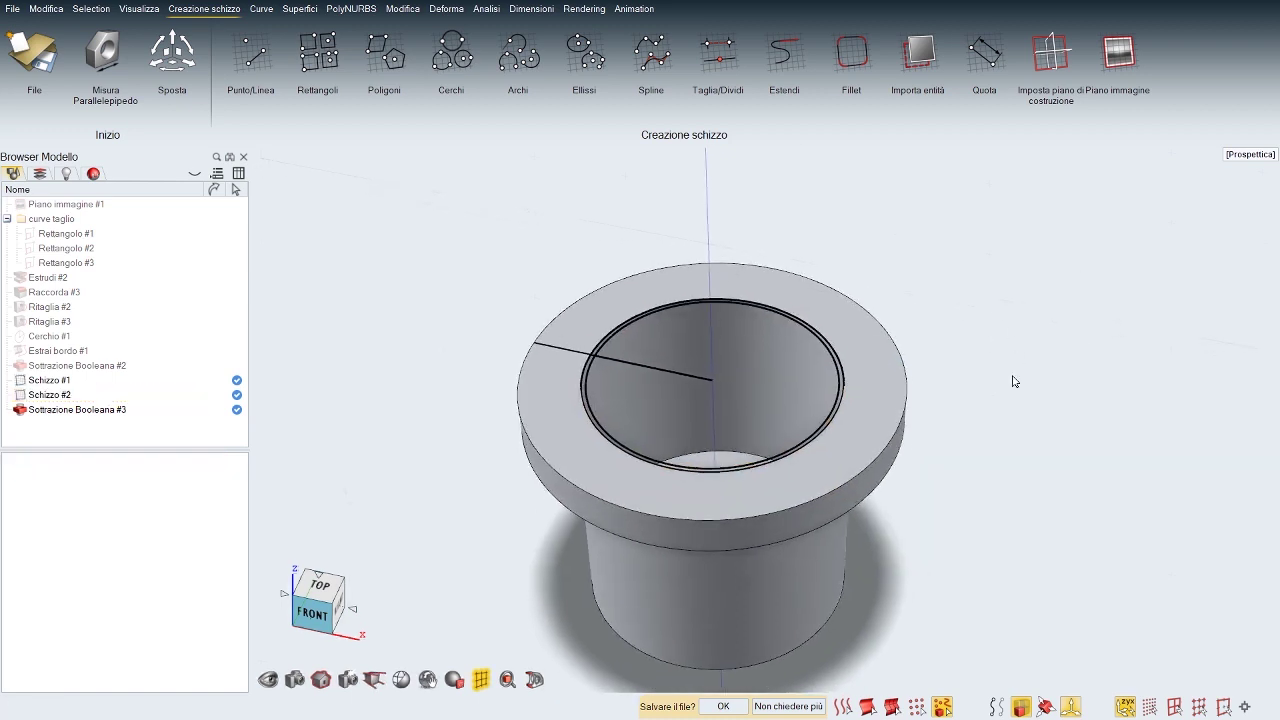
# Step: Sketch a circle of about 1.74 cm radius on the holder's top rim face, centred on the origin
pyautogui.press('space')
pyautogui.press('space')
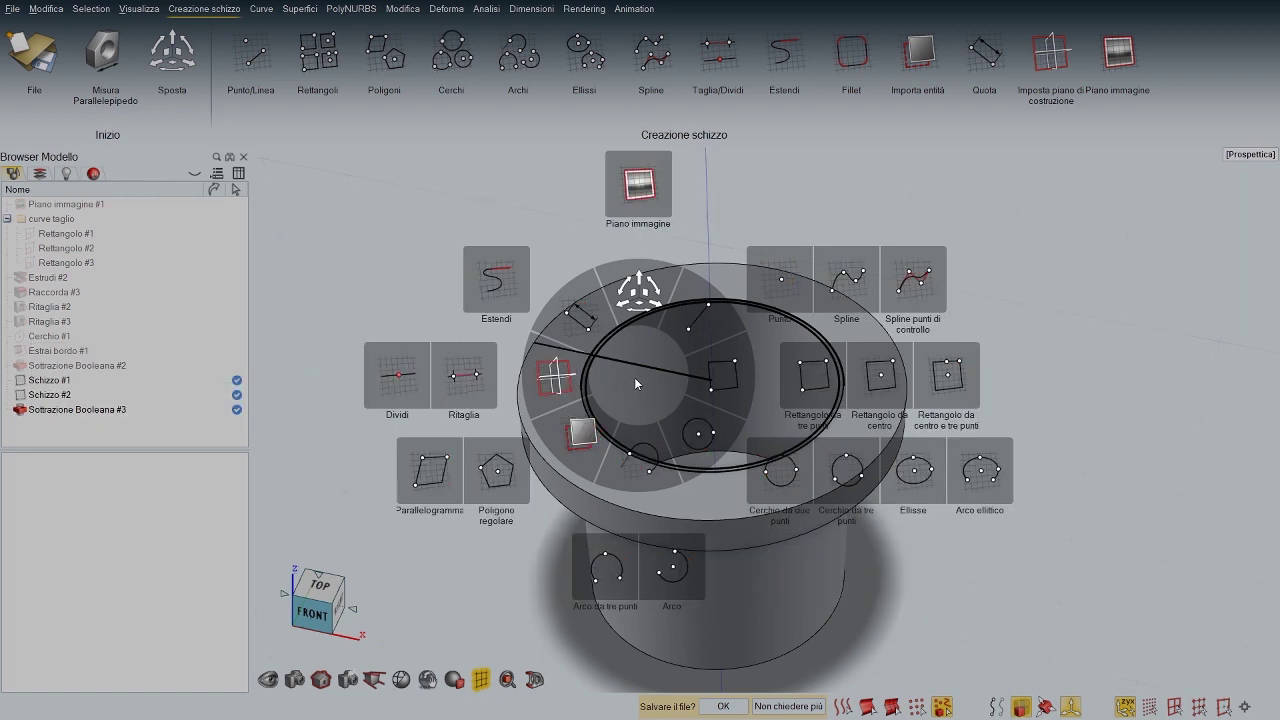
pyautogui.click(700, 434)
pyautogui.click(888, 398)
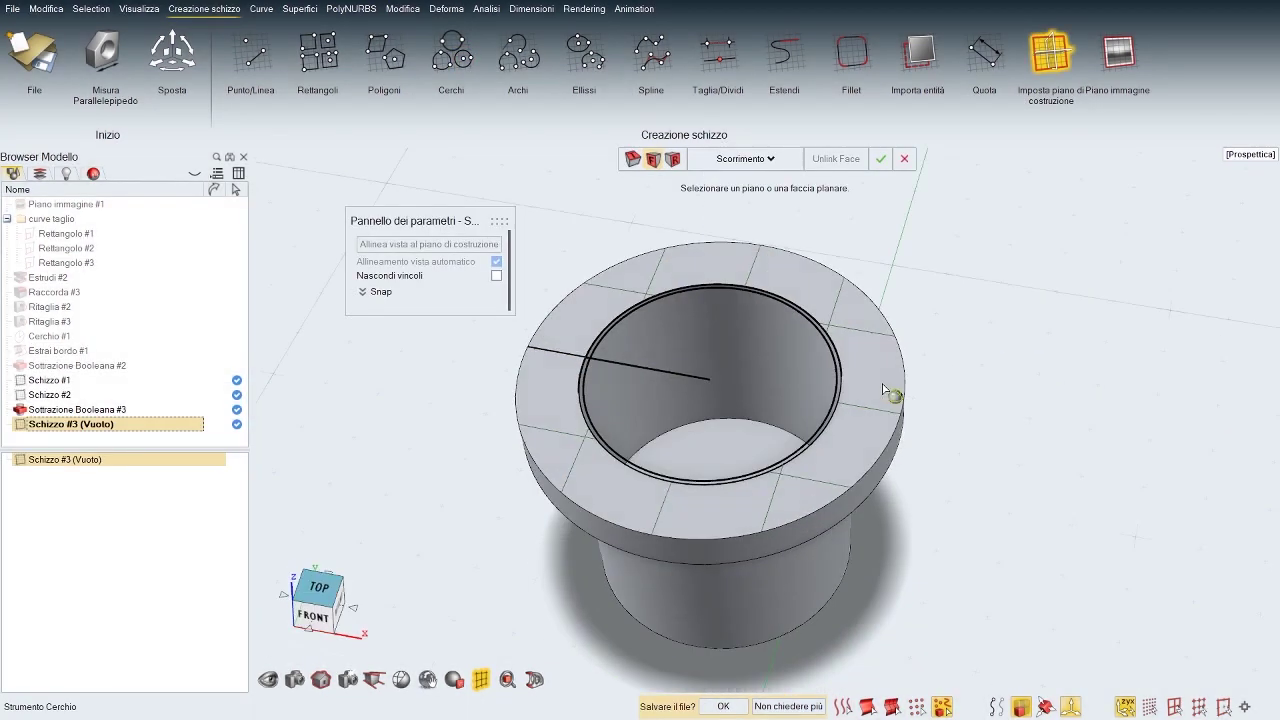
pyautogui.click(697, 380)
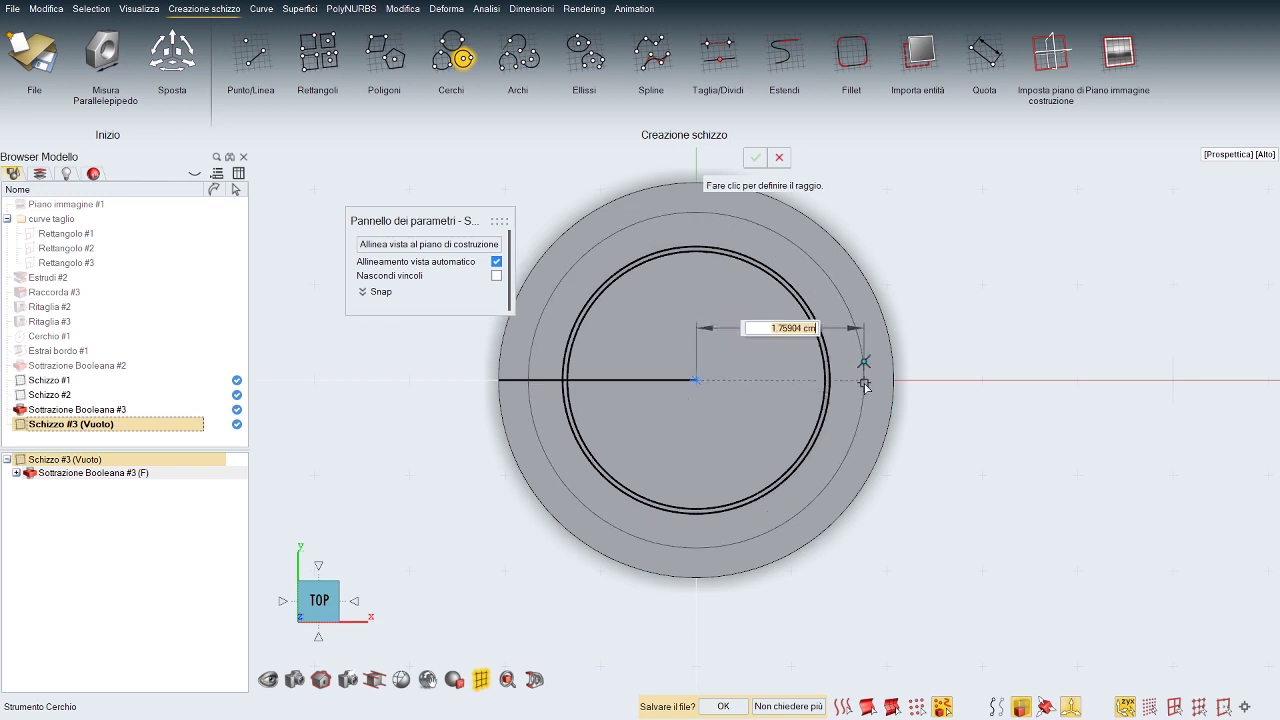
pyautogui.click(863, 384)
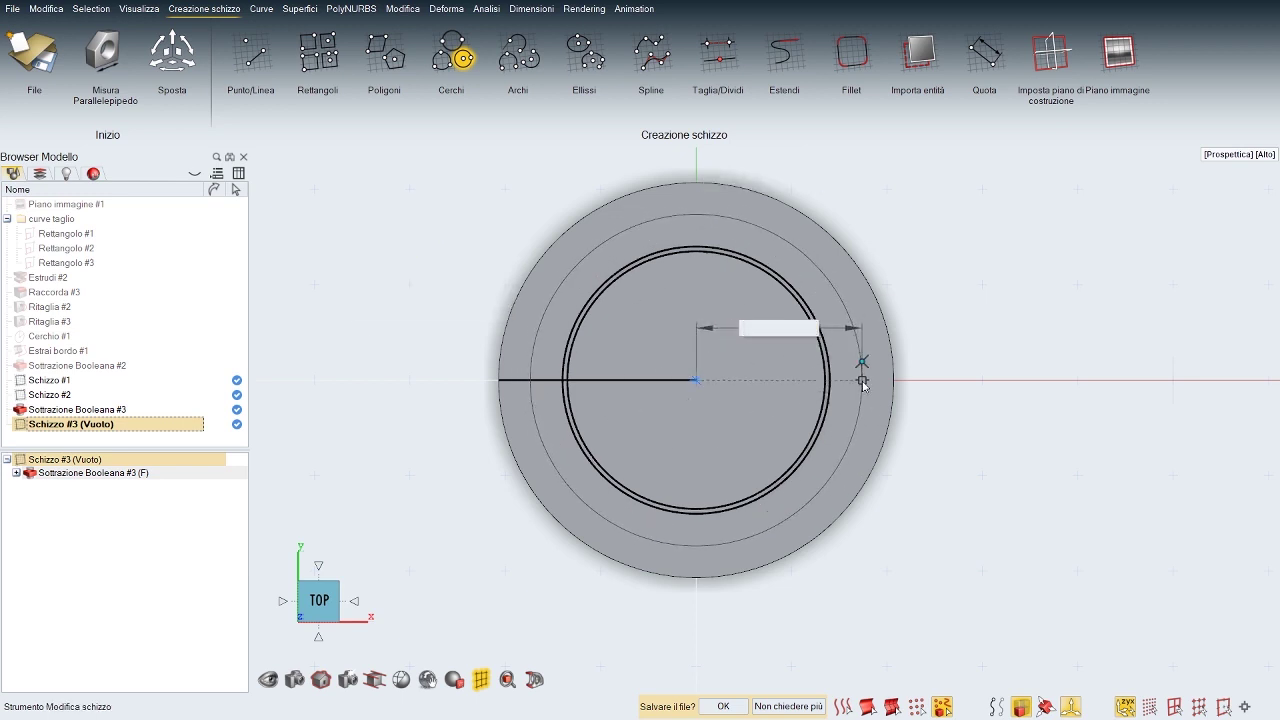
# Step: Import the inner and outer edges of the holder's top rim face into the new sketch as reference geometry
pyautogui.click(917, 55)
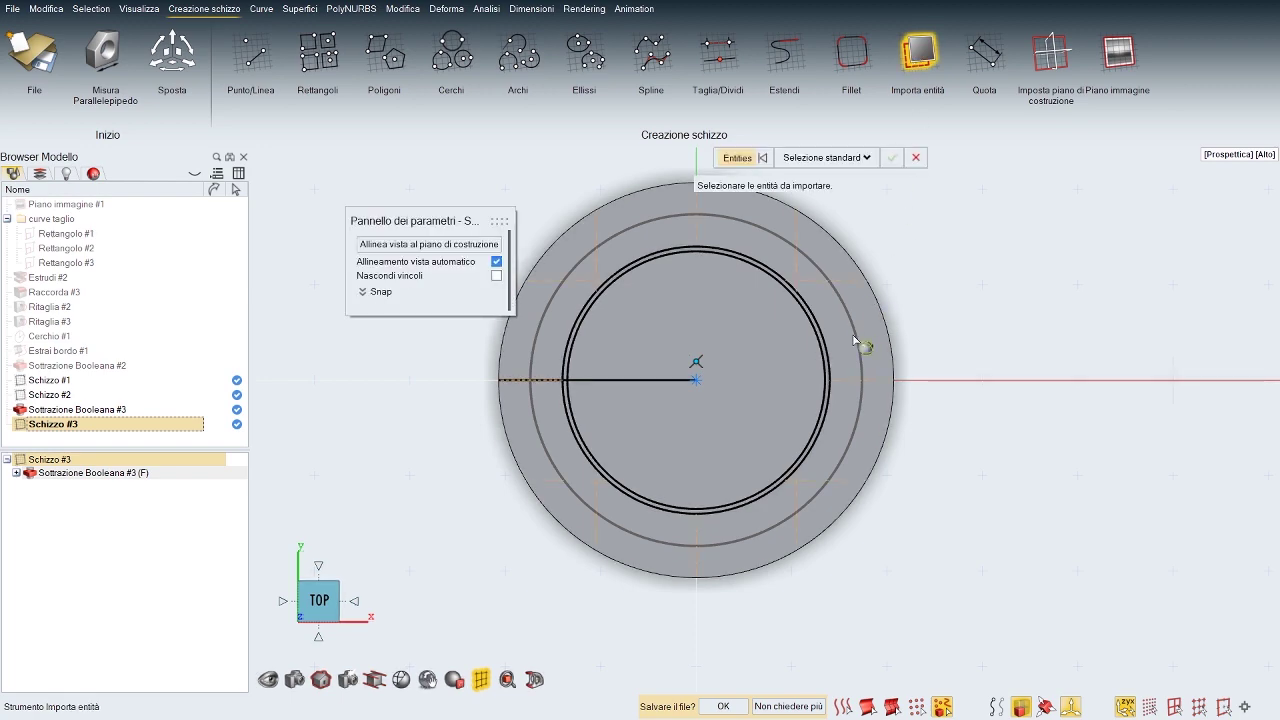
pyautogui.rightClick(940, 322)
pyautogui.moveTo(790, 450); pyautogui.dragTo(770, 395, button='middle')
pyautogui.scroll(3, 770, 400)
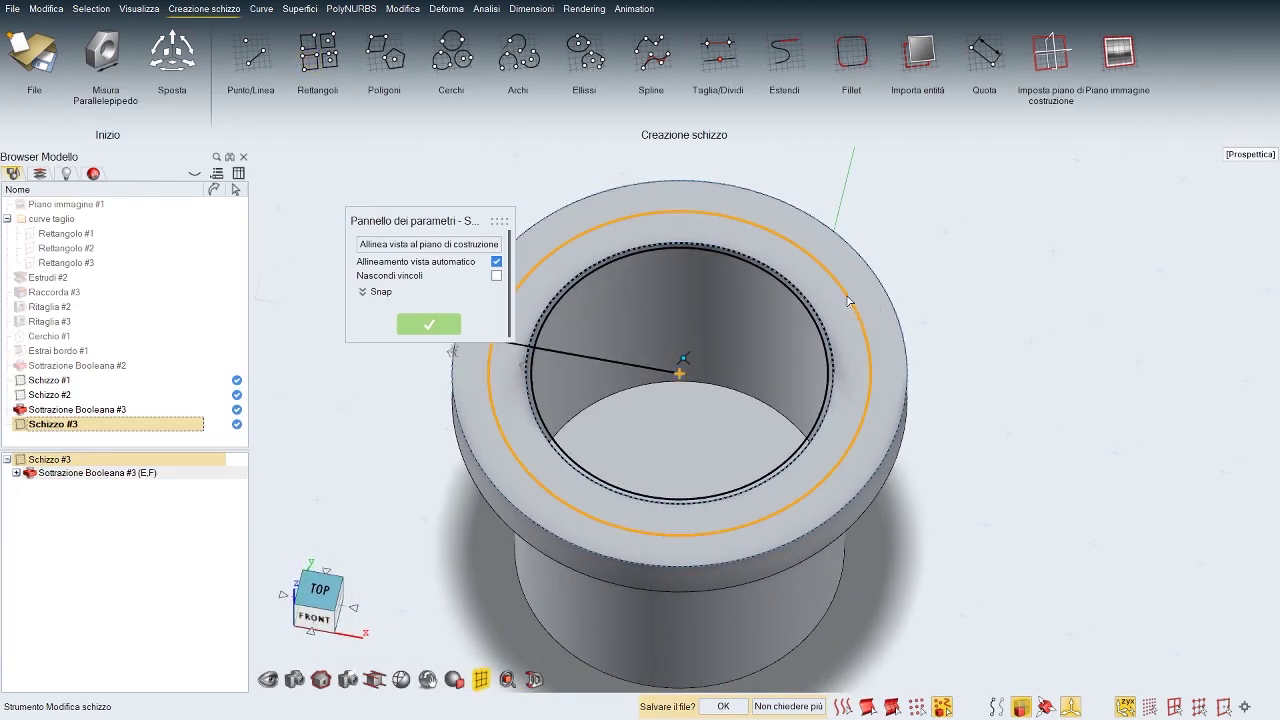
# Step: Select the new circle together with the origin and check which constraints are available between them
pyautogui.click(851, 302)
pyautogui.click(683, 373)
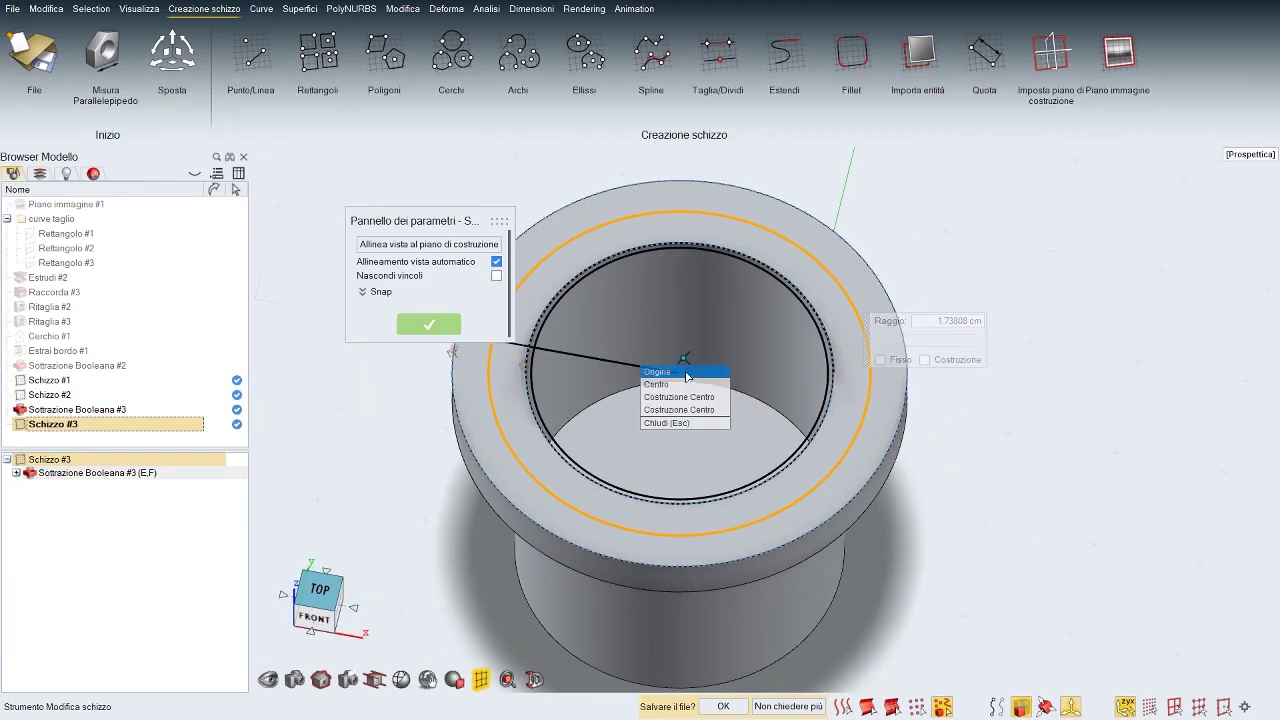
pyautogui.click(687, 373)
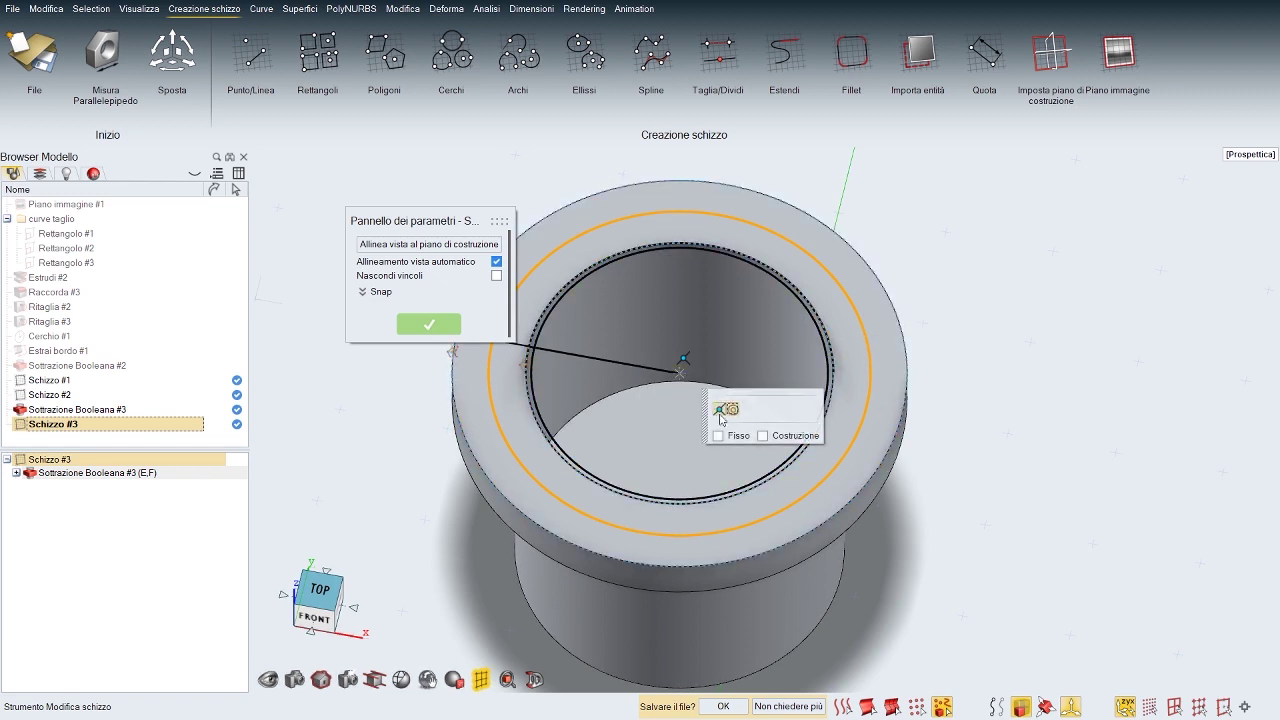
pyautogui.moveTo(711, 423); pyautogui.dragTo(1001, 350)
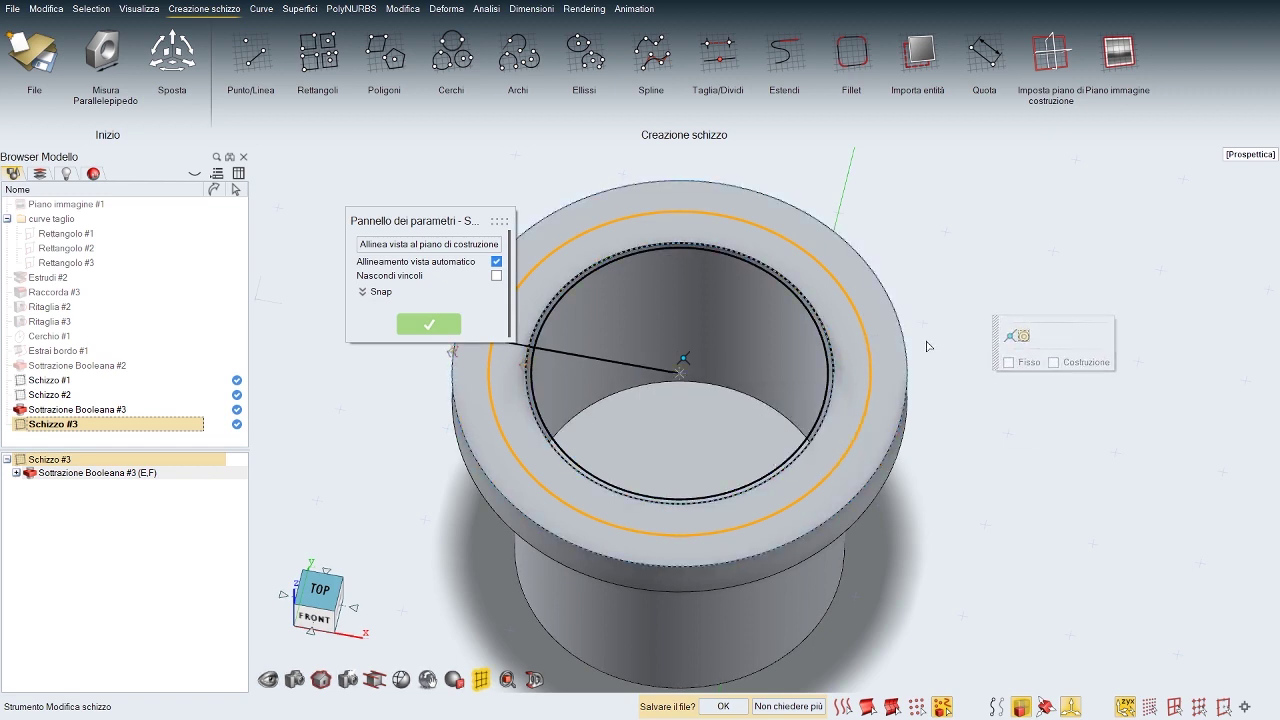
pyautogui.click(921, 304)
# Step: Draw two line segments across the rim, from the inner edge to the new circle and on to the outer edge
pyautogui.click(252, 61)
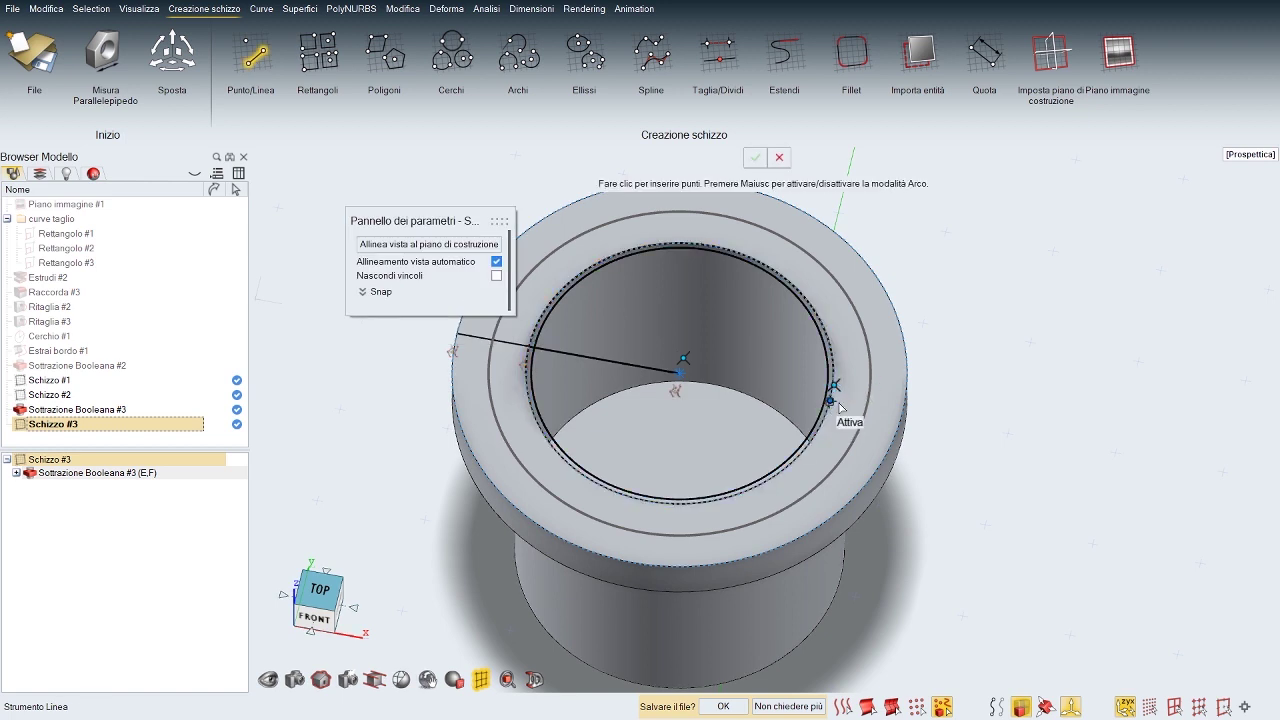
pyautogui.click(902, 414)
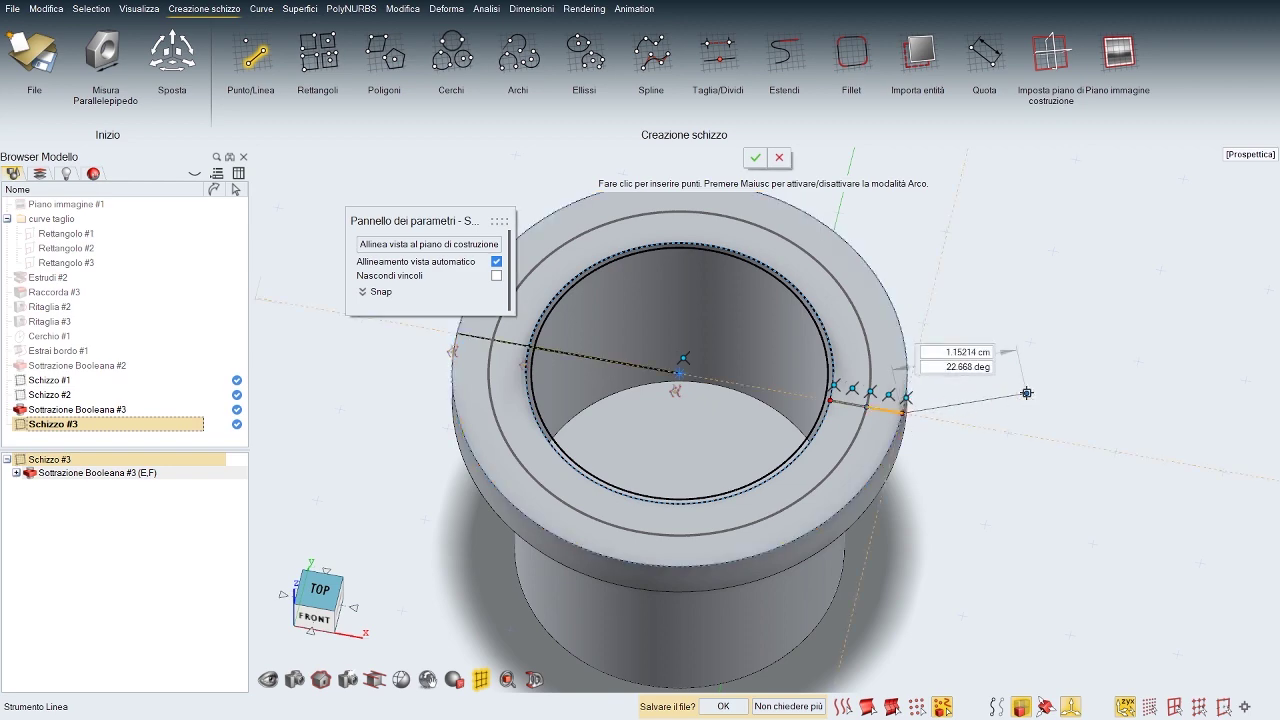
pyautogui.rightClick(1004, 394)
pyautogui.moveTo(1004, 394); pyautogui.dragTo(1018, 432, button='middle')
pyautogui.scroll(3, 889, 378)
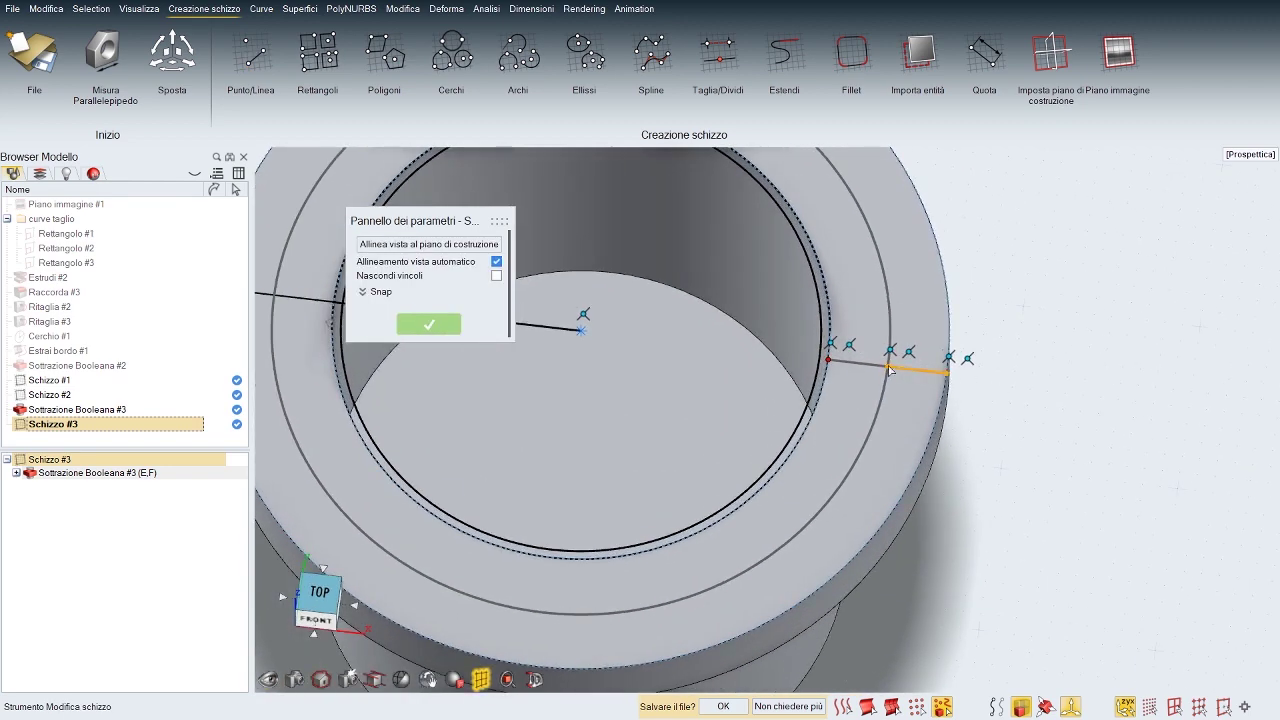
# Step: Convert both rim segments to construction lines and close the sketch
pyautogui.click(877, 369)
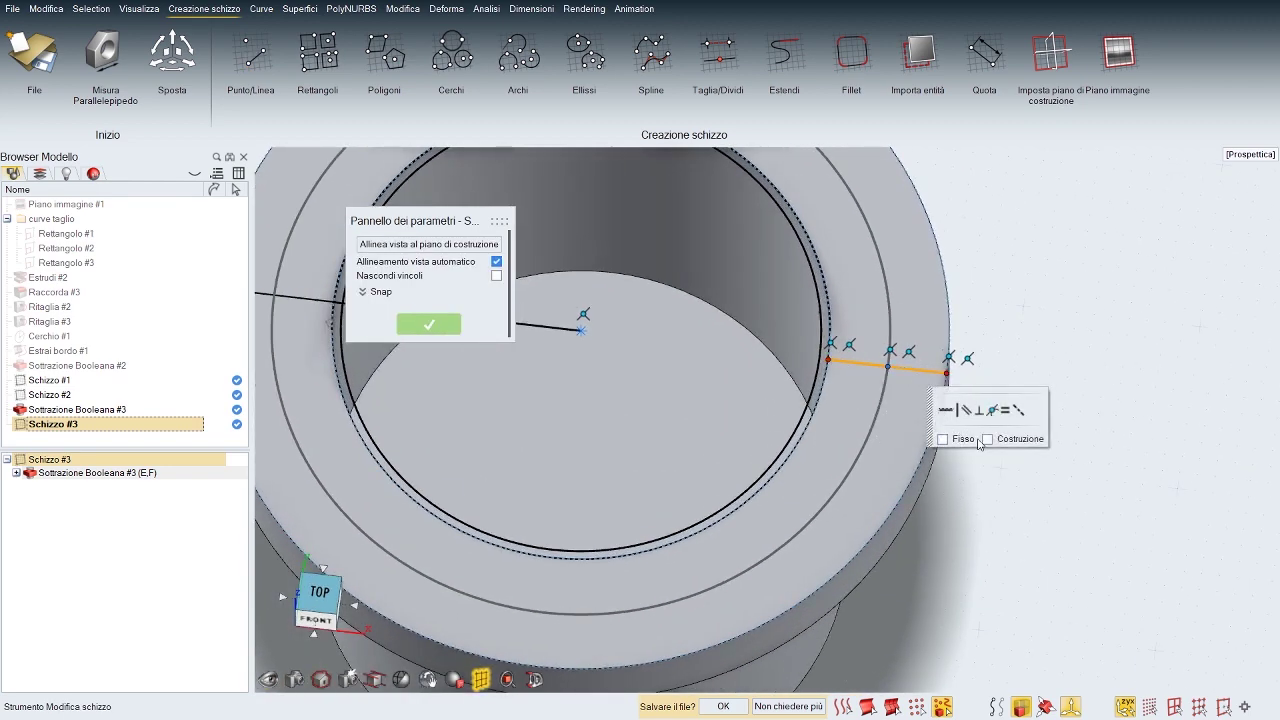
pyautogui.click(988, 444)
pyautogui.rightClick(1073, 346)
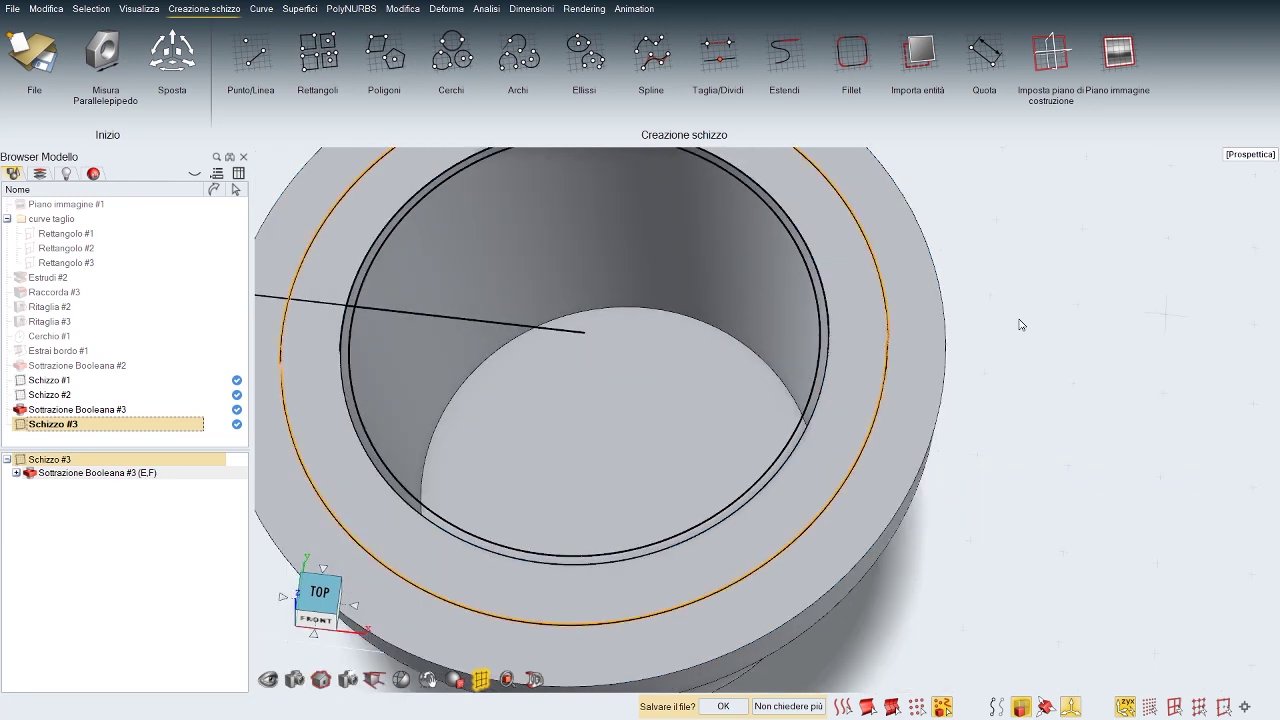
# Step: Reopen the rim circle's sketch, make the two construction segments equal in length, and close it
pyautogui.doubleClick(67, 428)
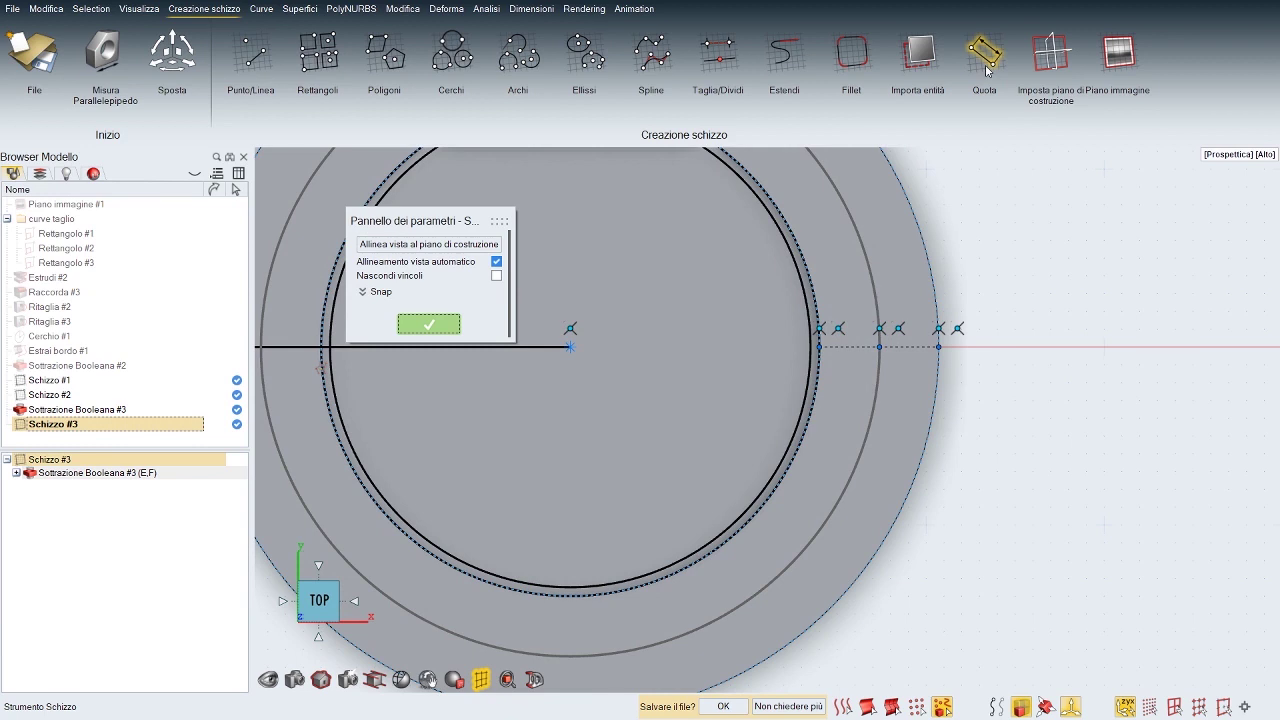
pyautogui.click(907, 358)
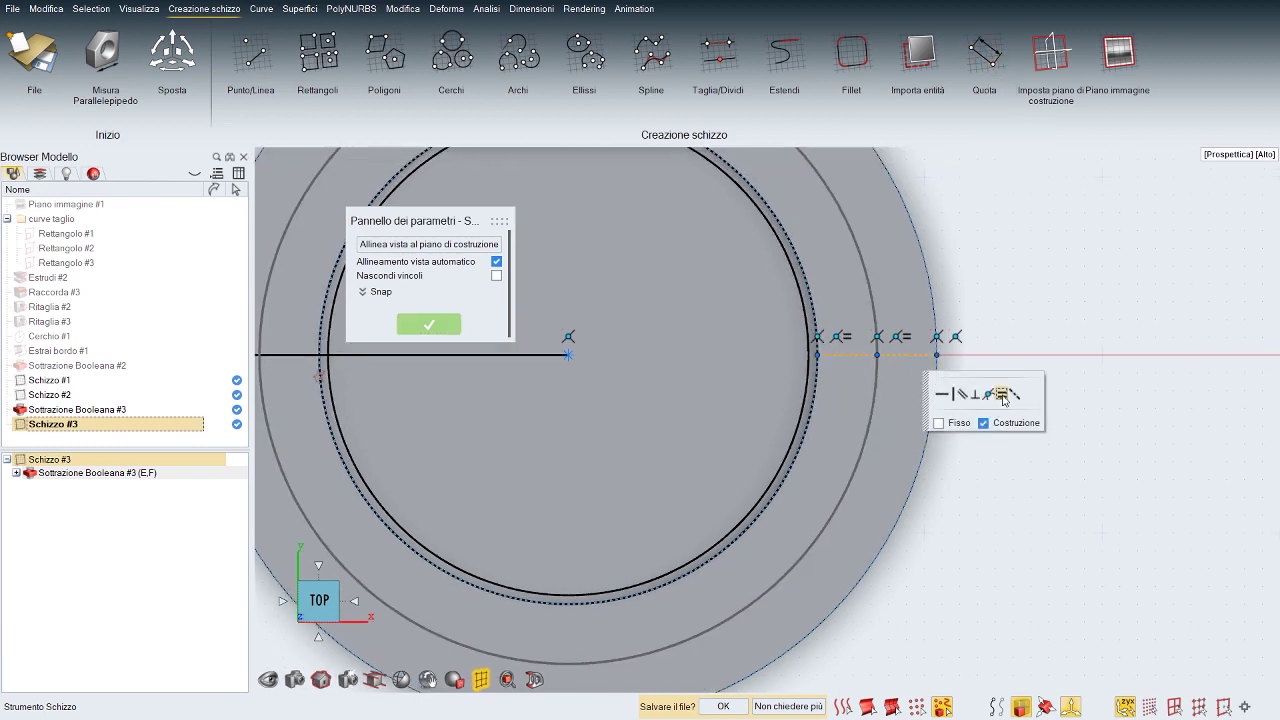
pyautogui.click(1027, 309)
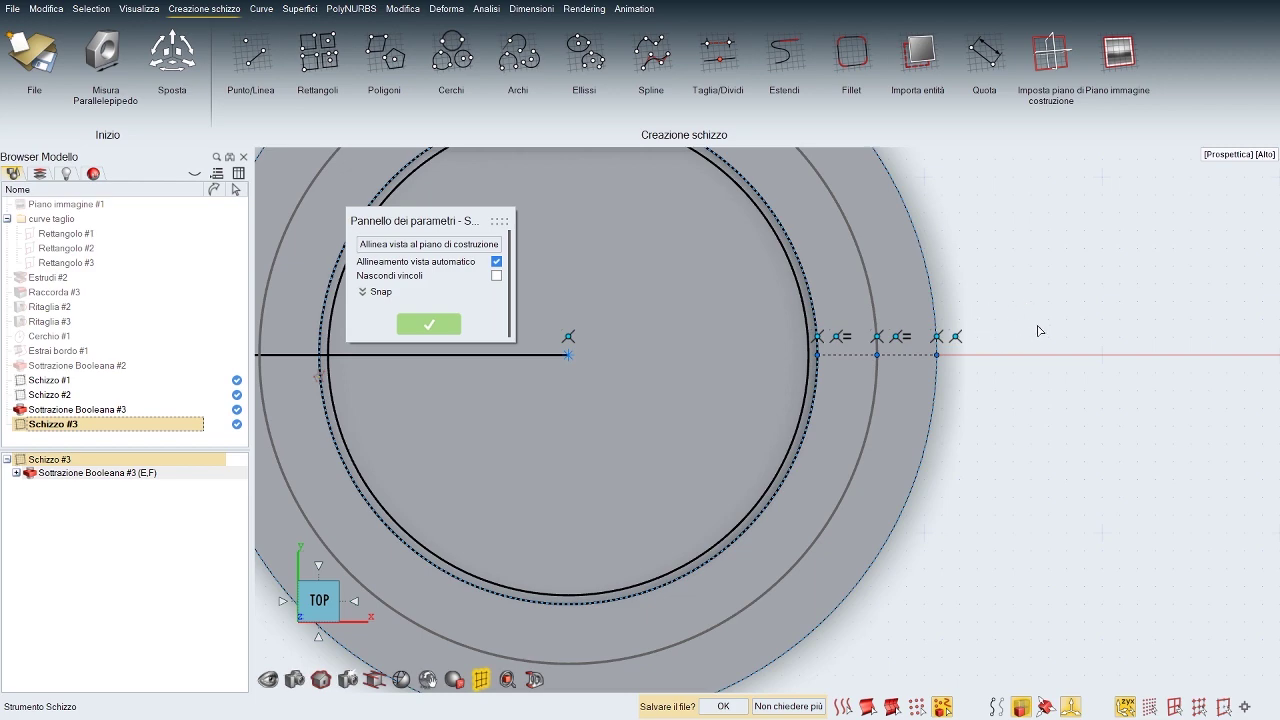
pyautogui.click(1018, 330)
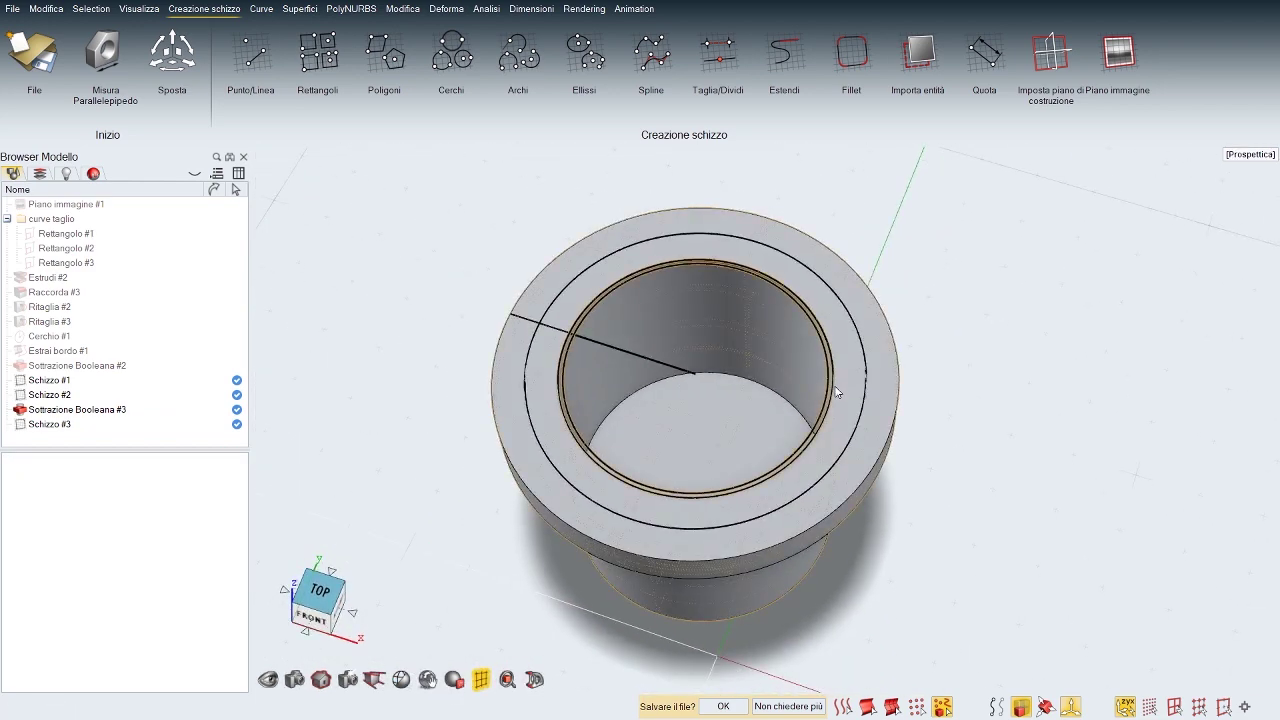
# Step: Reopen the hole's two-circle sketch, try outer diameters of 2.5 and 2.1 cm, and set the diameter back to 2.8 cm
pyautogui.click(829, 393)
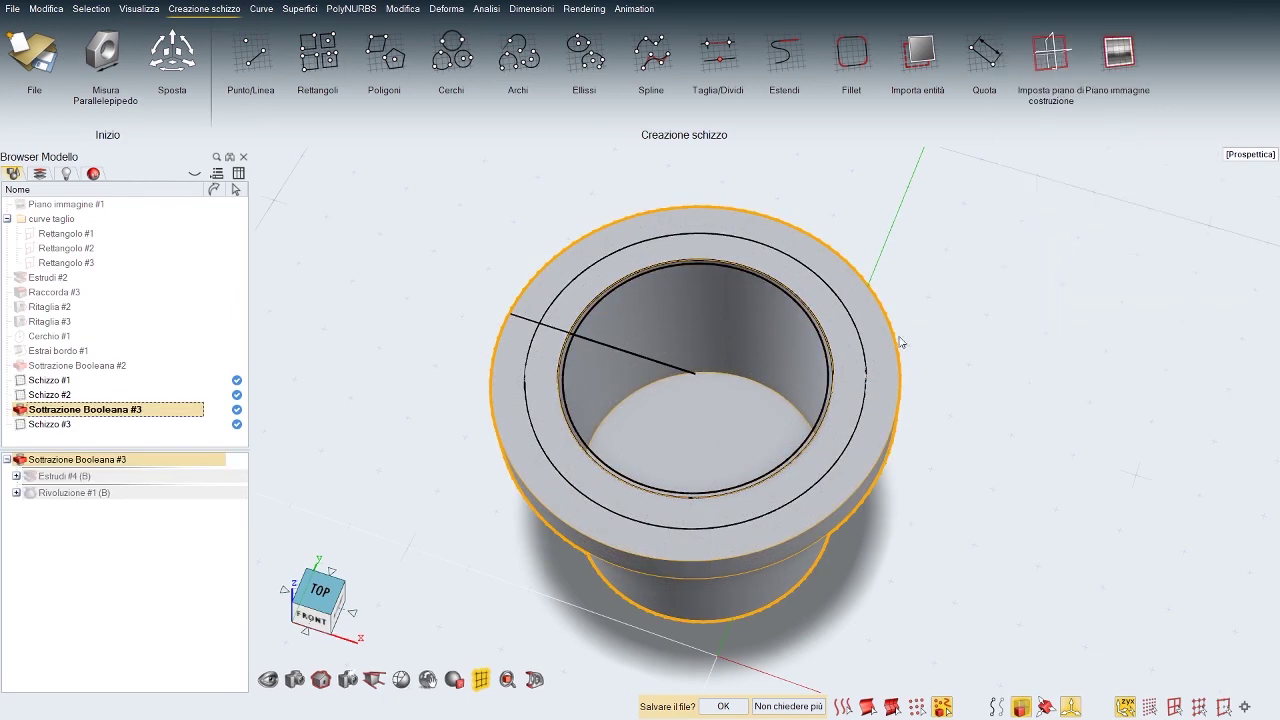
pyautogui.click(826, 385)
pyautogui.doubleClick(49, 396)
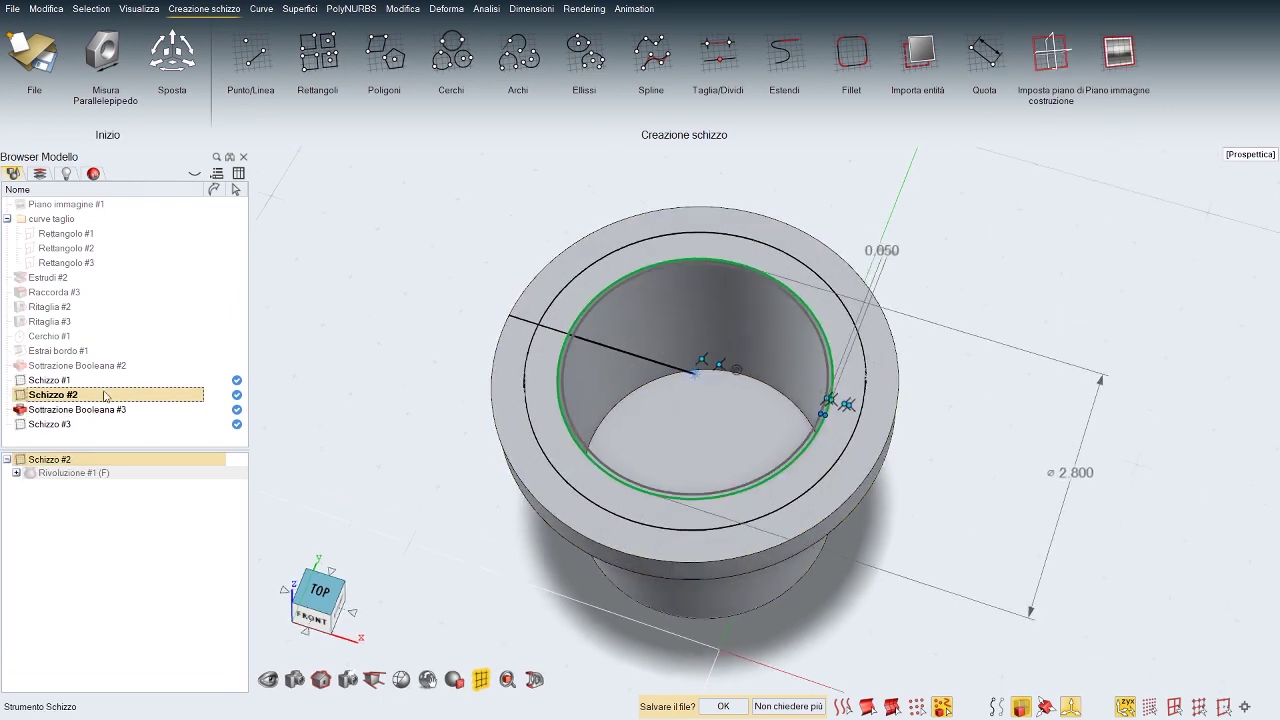
pyautogui.moveTo(983, 420); pyautogui.dragTo(965, 345, button='middle')
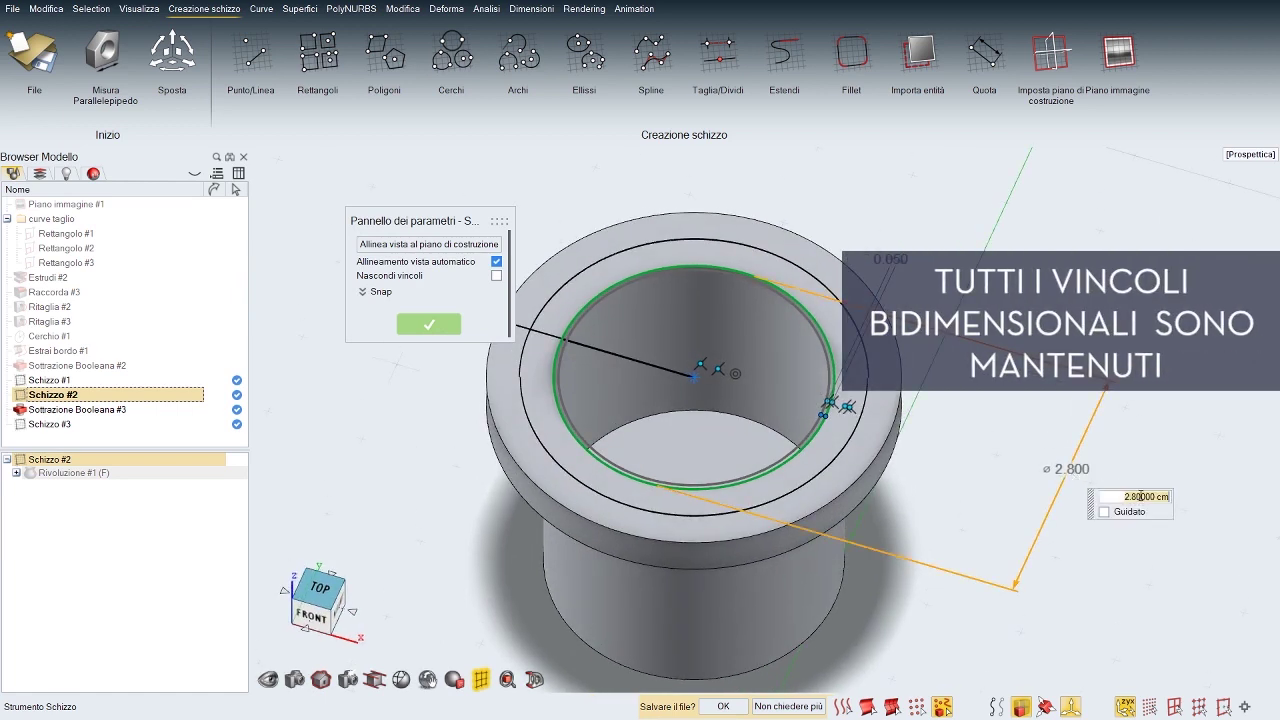
pyautogui.press('Return')
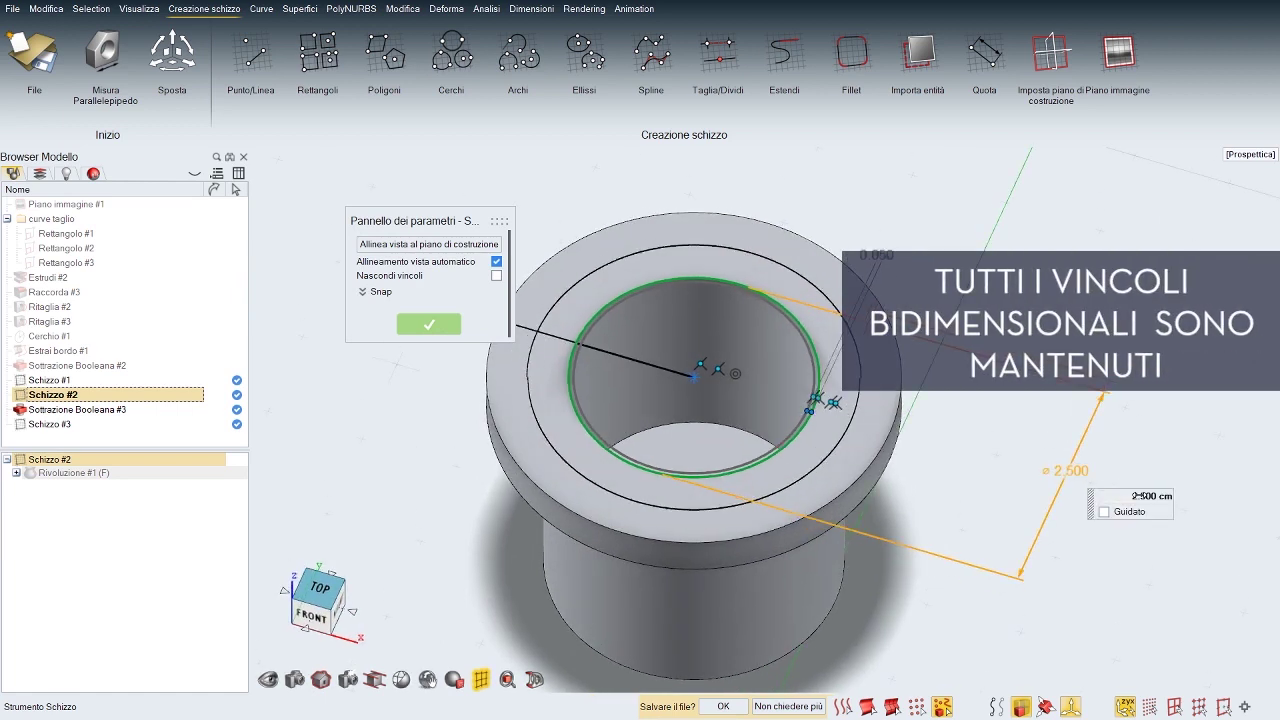
pyautogui.scroll(-4, 1139, 496)
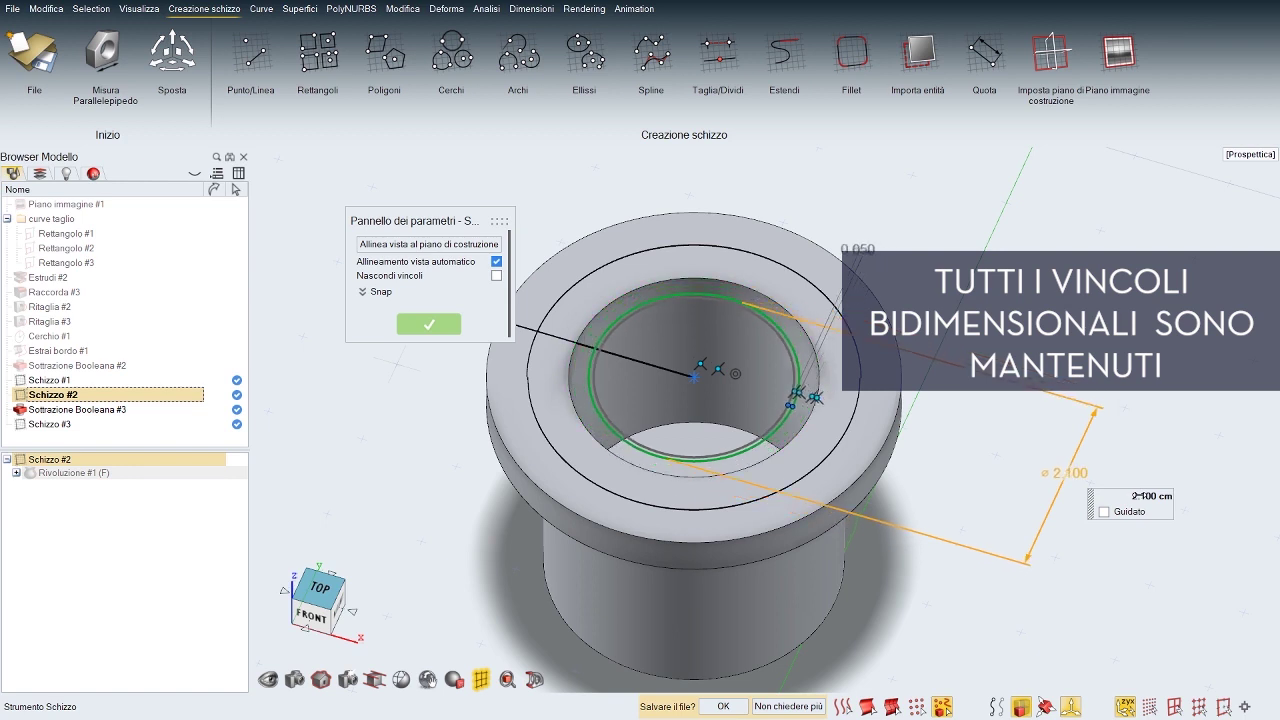
pyautogui.scroll(3, 1139, 496)
pyautogui.scroll(4, 1139, 495)
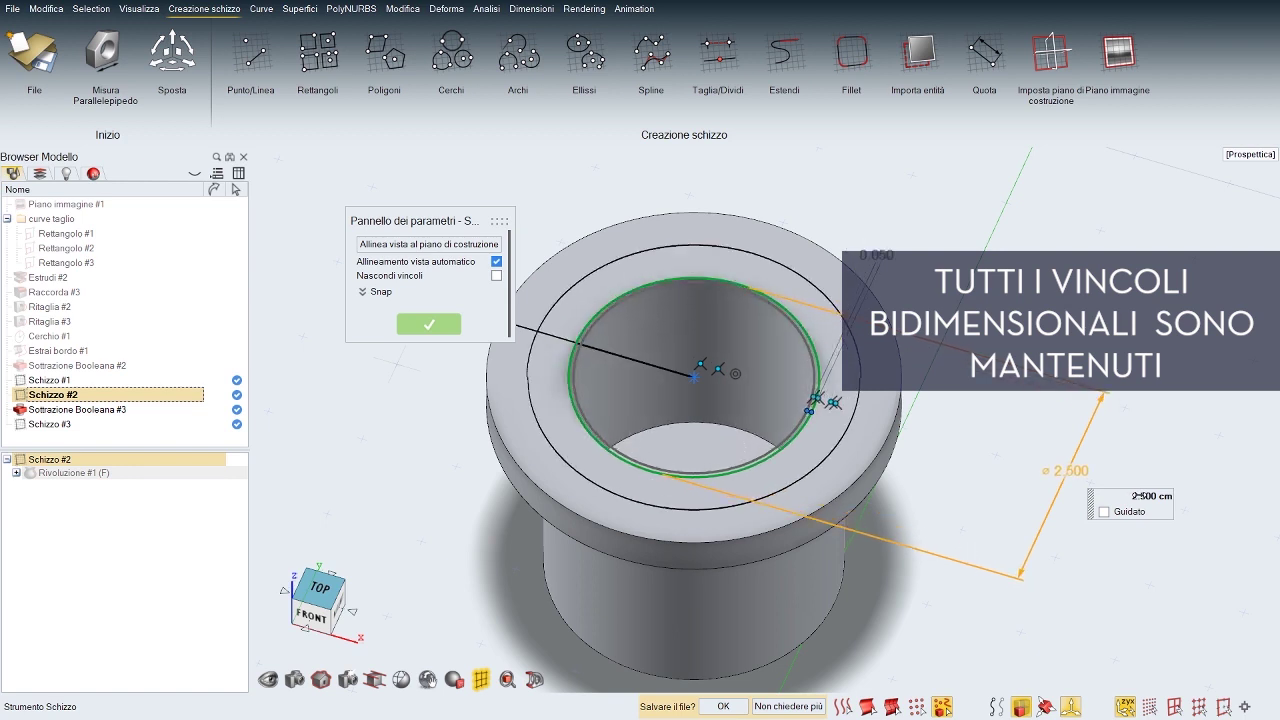
pyautogui.write('2.8')
pyautogui.press('Return')
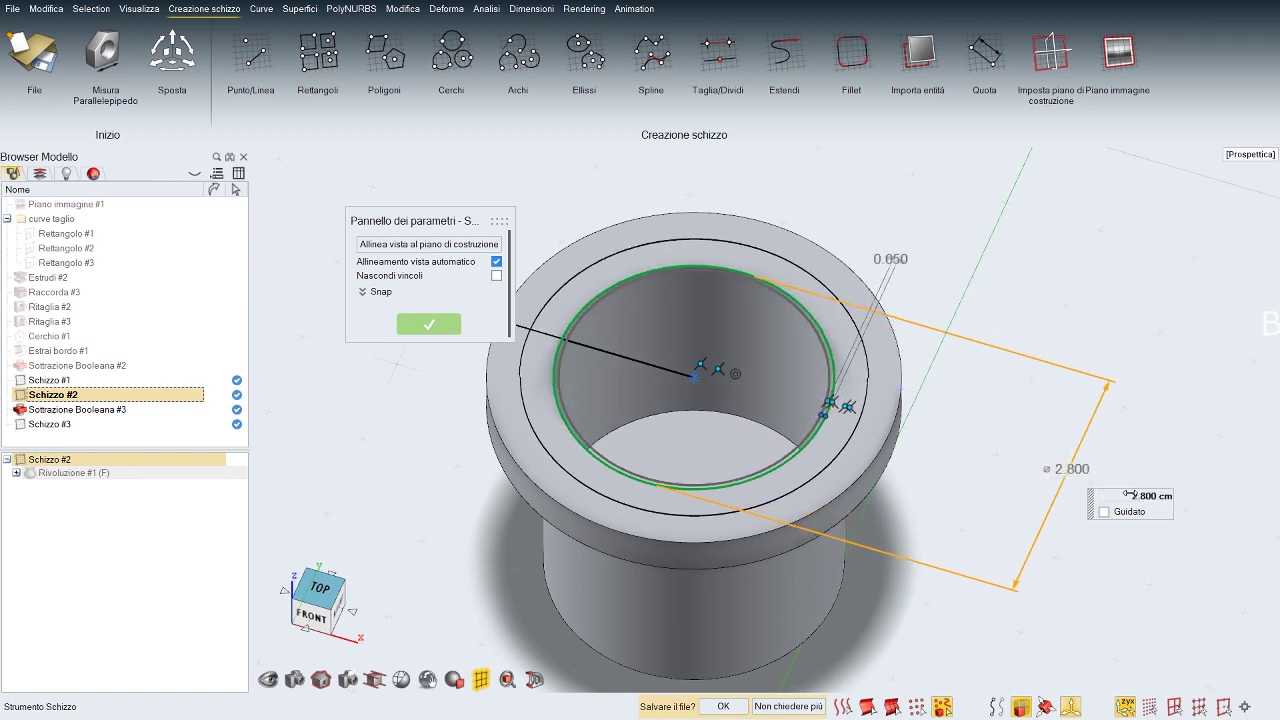
# Step: Close the hole's sketch and draw a sphere about 0.91 cm in diameter on the empty plane beside the bulb holder
pyautogui.rightClick(976, 427)
pyautogui.rightClick(976, 427)
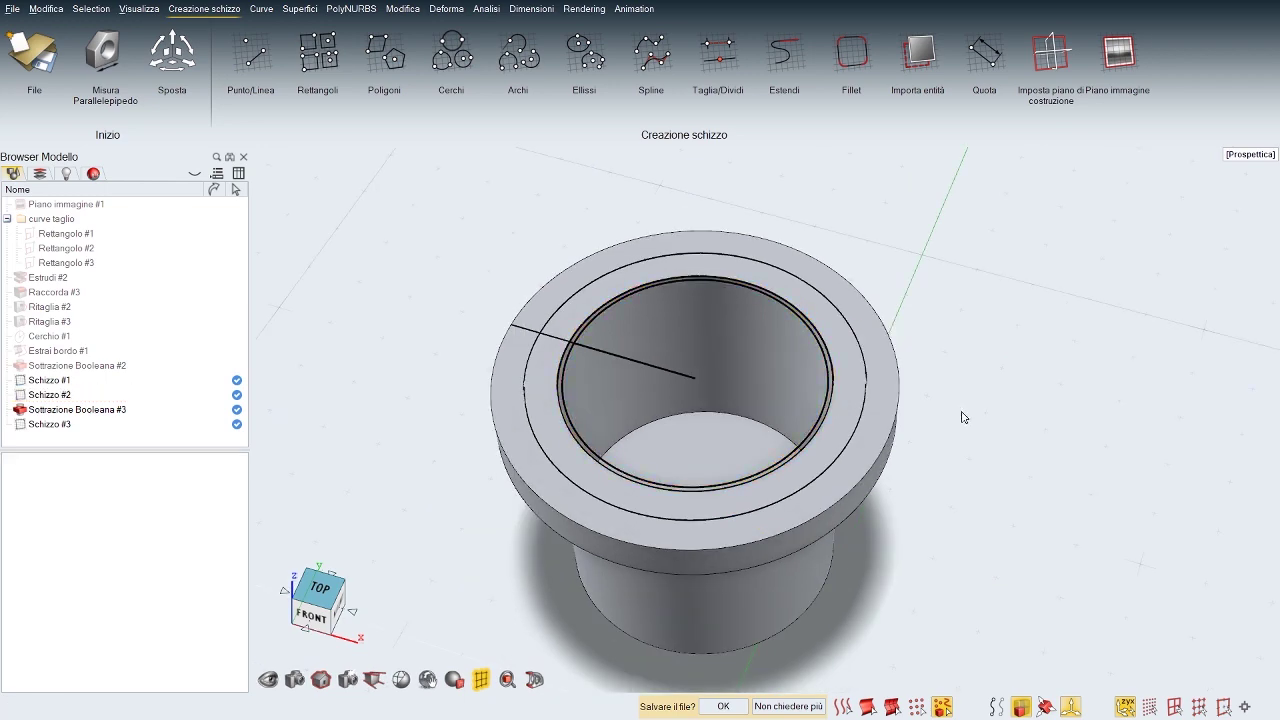
pyautogui.scroll(-5, 640, 491)
pyautogui.moveTo(610, 490); pyautogui.dragTo(642, 493, button='middle')
pyautogui.press('space')
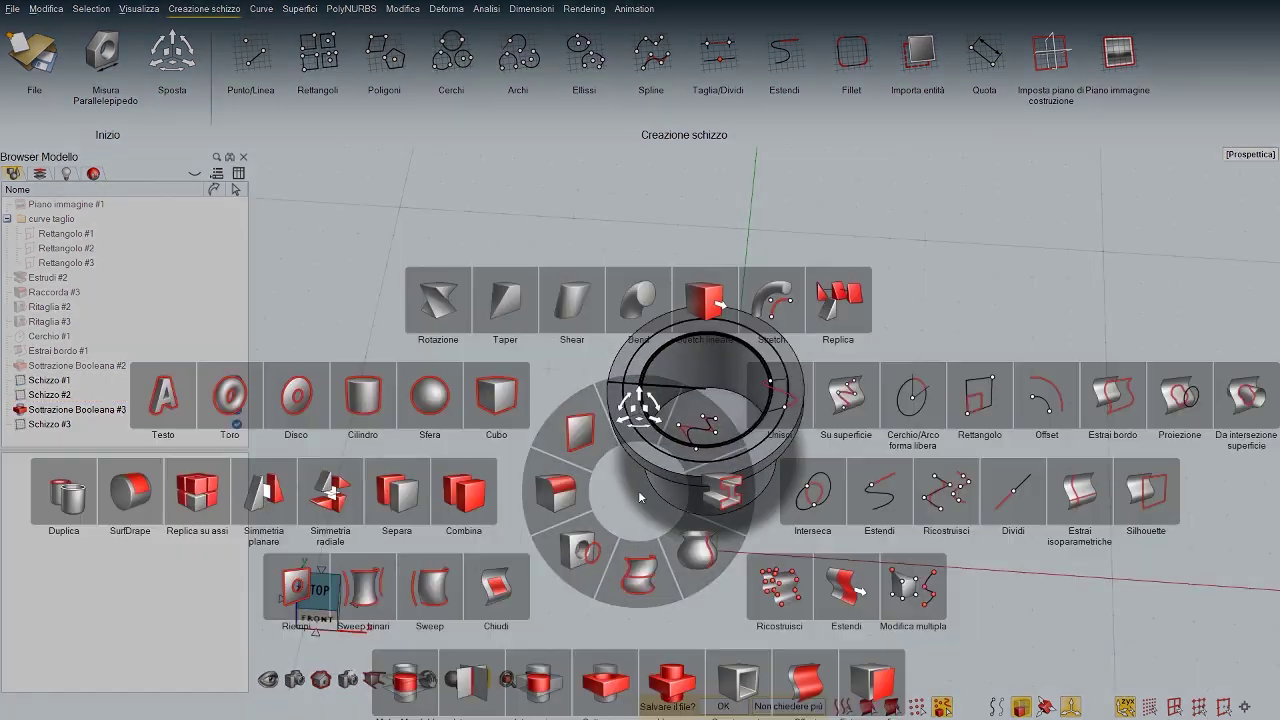
pyautogui.click(430, 395)
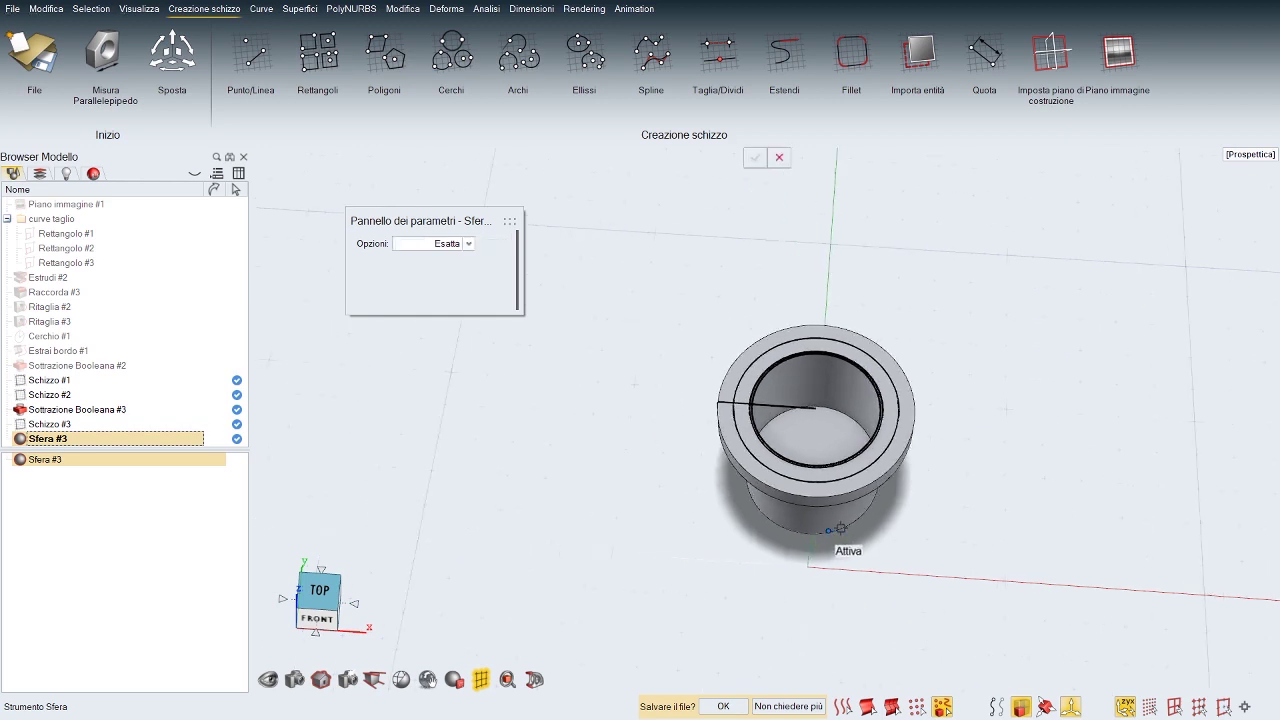
pyautogui.moveTo(618, 510); pyautogui.dragTo(637, 515)
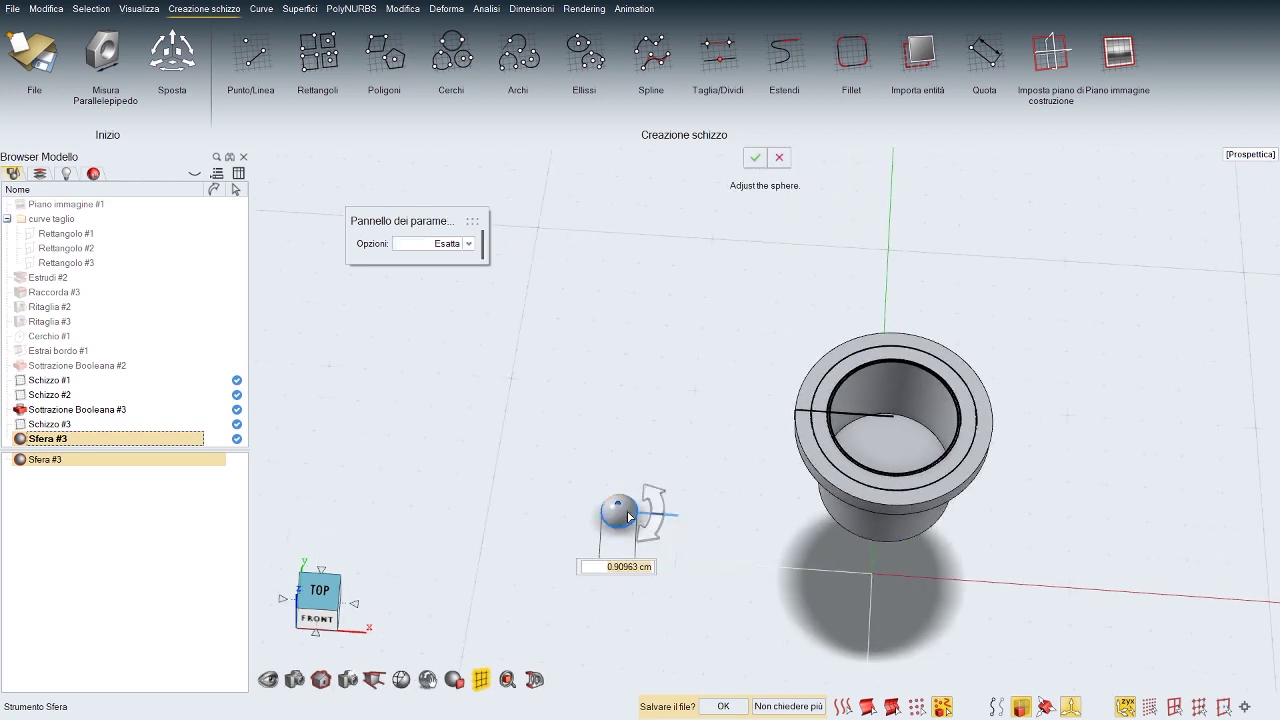
# Step: Set the sphere's diameter, trying 4 cm and settling on 0.2 cm, and finish the sphere
pyautogui.write('.2')
pyautogui.press('Return')
pyautogui.write('4')
pyautogui.press('Return')
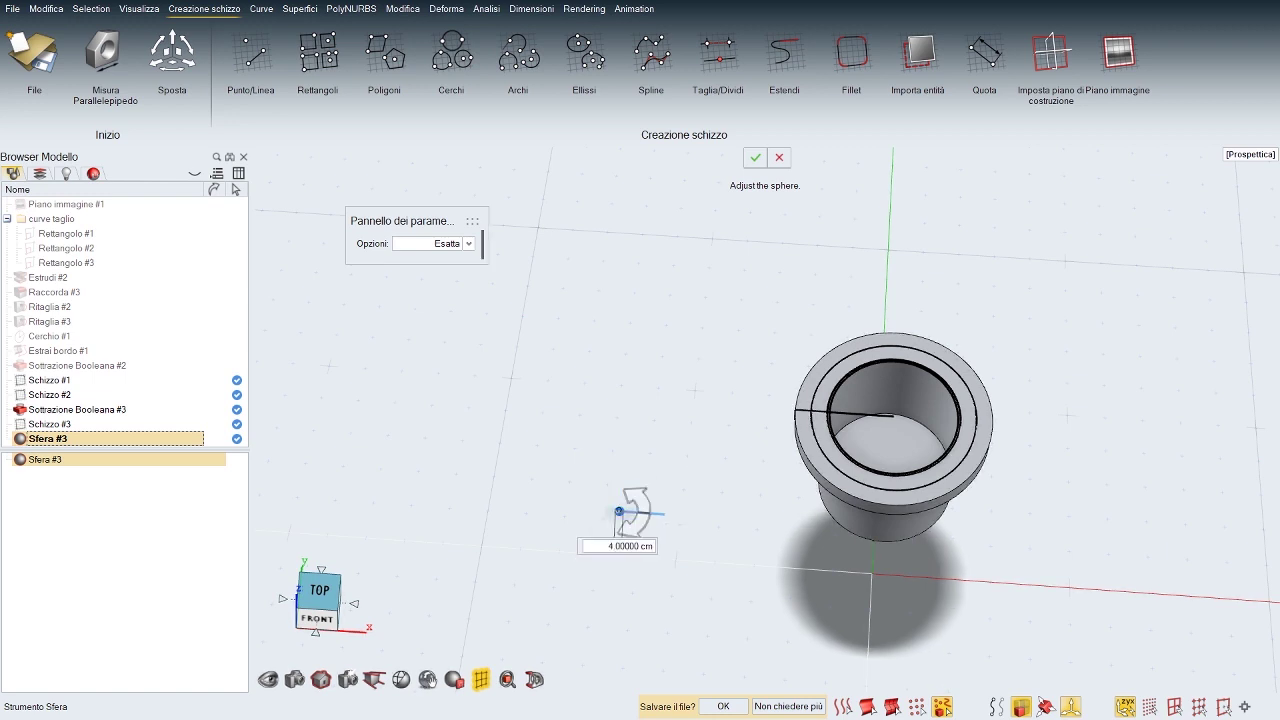
pyautogui.rightClick(703, 424)
pyautogui.doubleClick(651, 485)
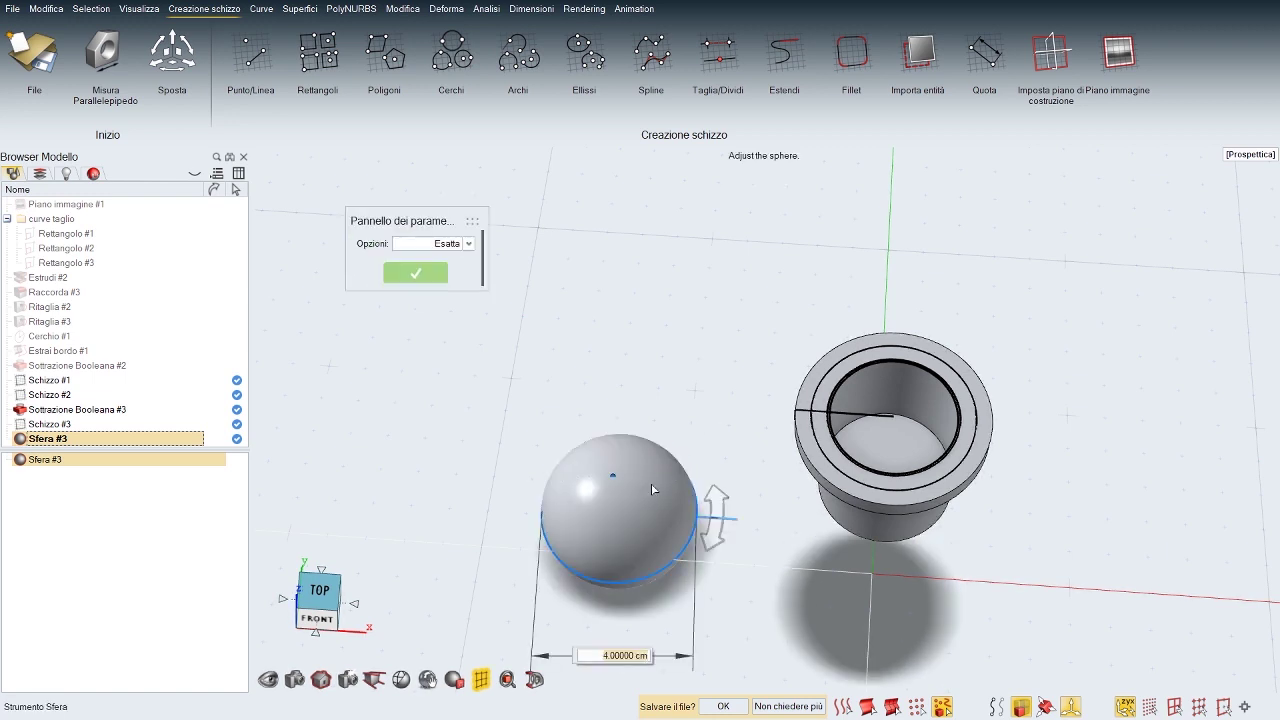
pyautogui.write('.2')
pyautogui.press('Return')
pyautogui.rightClick(672, 442)
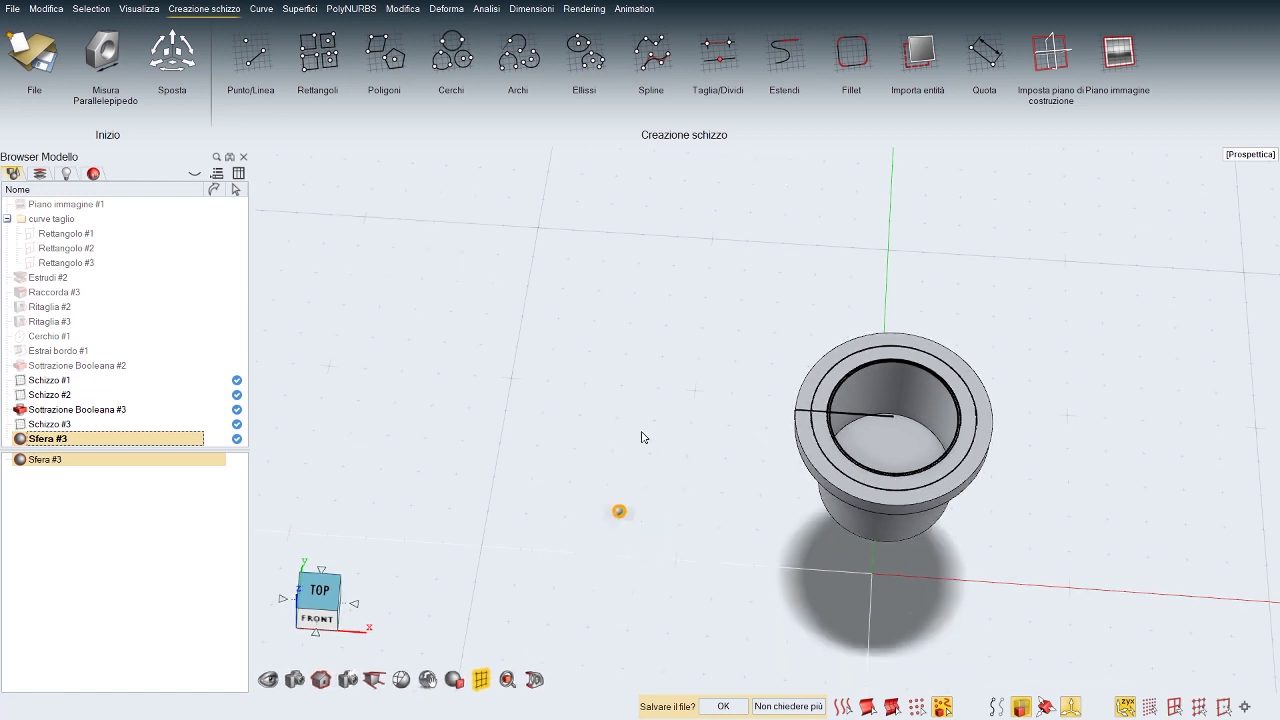
pyautogui.click(643, 437)
# Step: Replicate the small sphere along the construction circle running midway around the holder's rim
pyautogui.moveTo(643, 437); pyautogui.dragTo(766, 549, button='middle')
pyautogui.press('space')
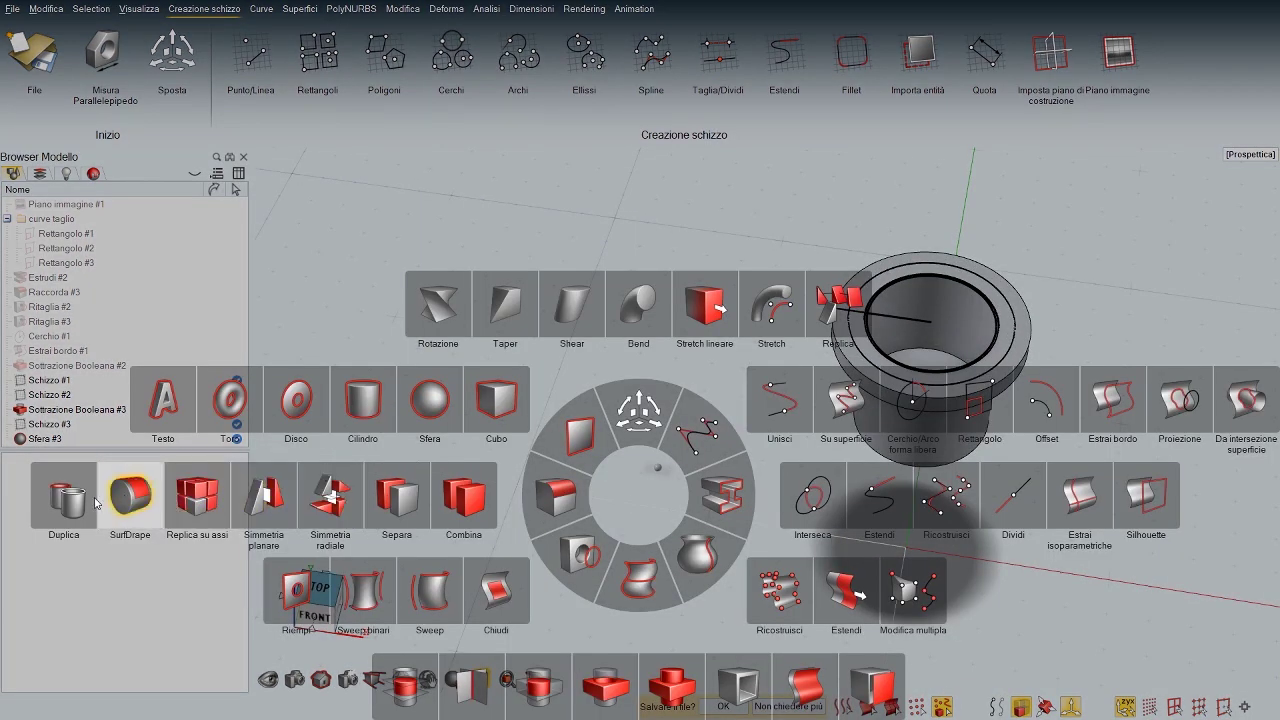
pyautogui.click(855, 320)
pyautogui.moveTo(677, 498); pyautogui.dragTo(625, 490, button='middle')
pyautogui.click(632, 479)
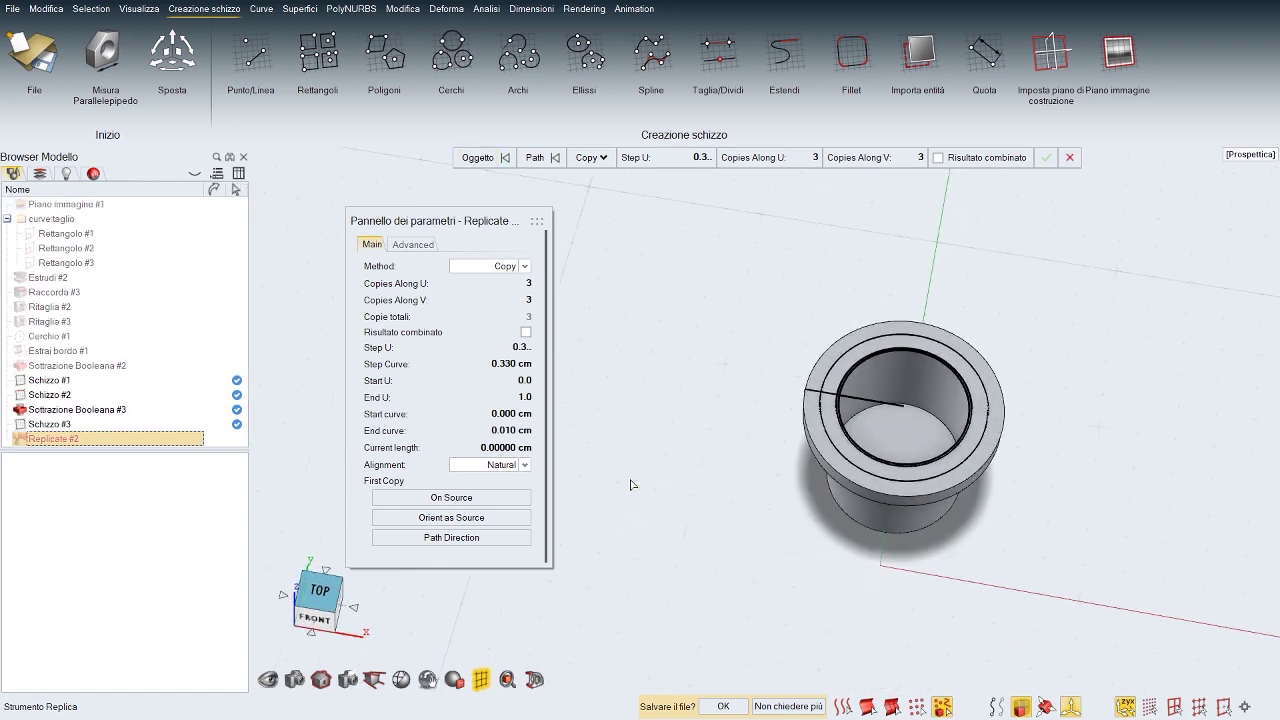
pyautogui.click(825, 435)
pyautogui.scroll(6, 837, 531)
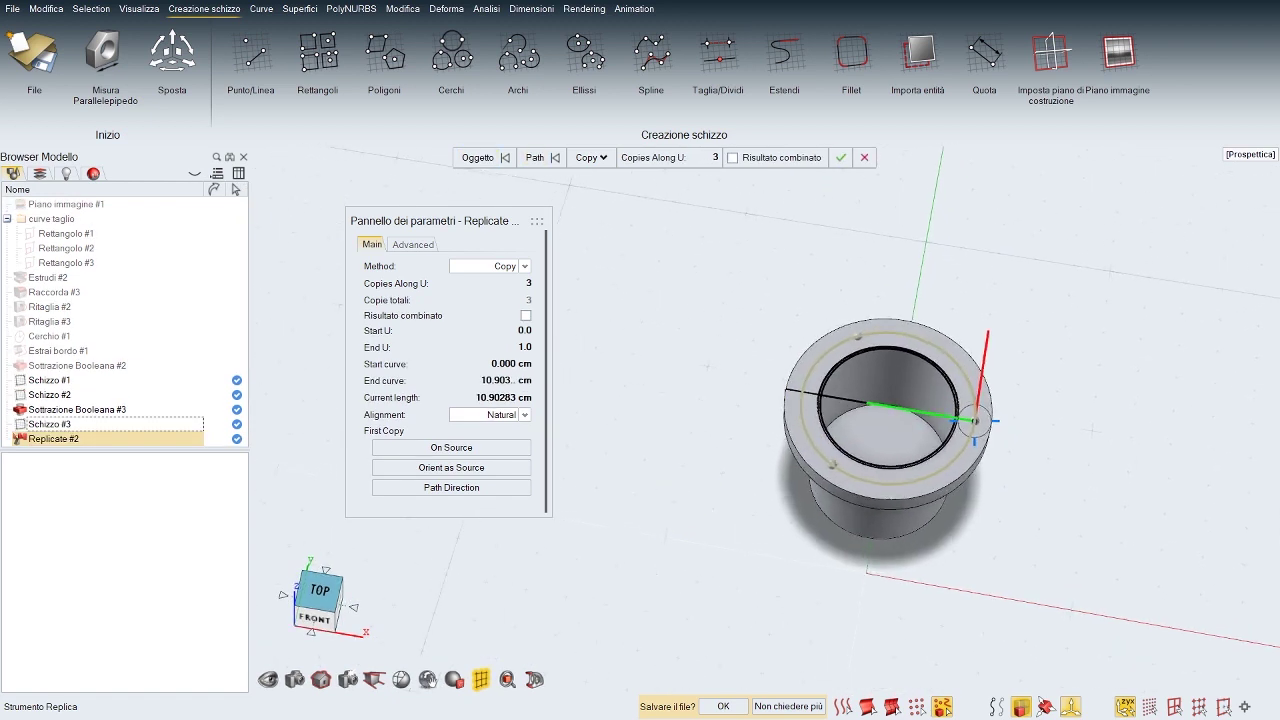
# Step: Make the replicated spheres a combined result with 6 copies and confirm the replication
pyautogui.scroll(-1, 829, 520)
pyautogui.click(733, 158)
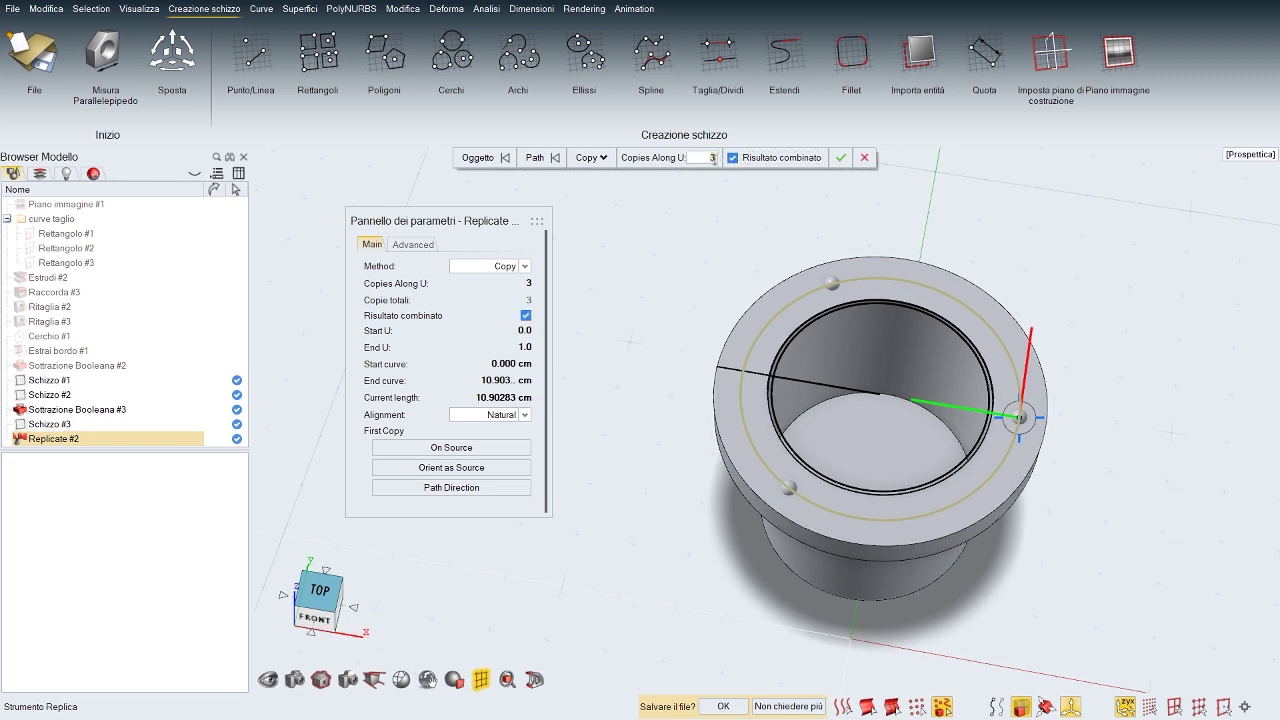
pyautogui.write('6')
pyautogui.press('Return')
pyautogui.rightClick(749, 257)
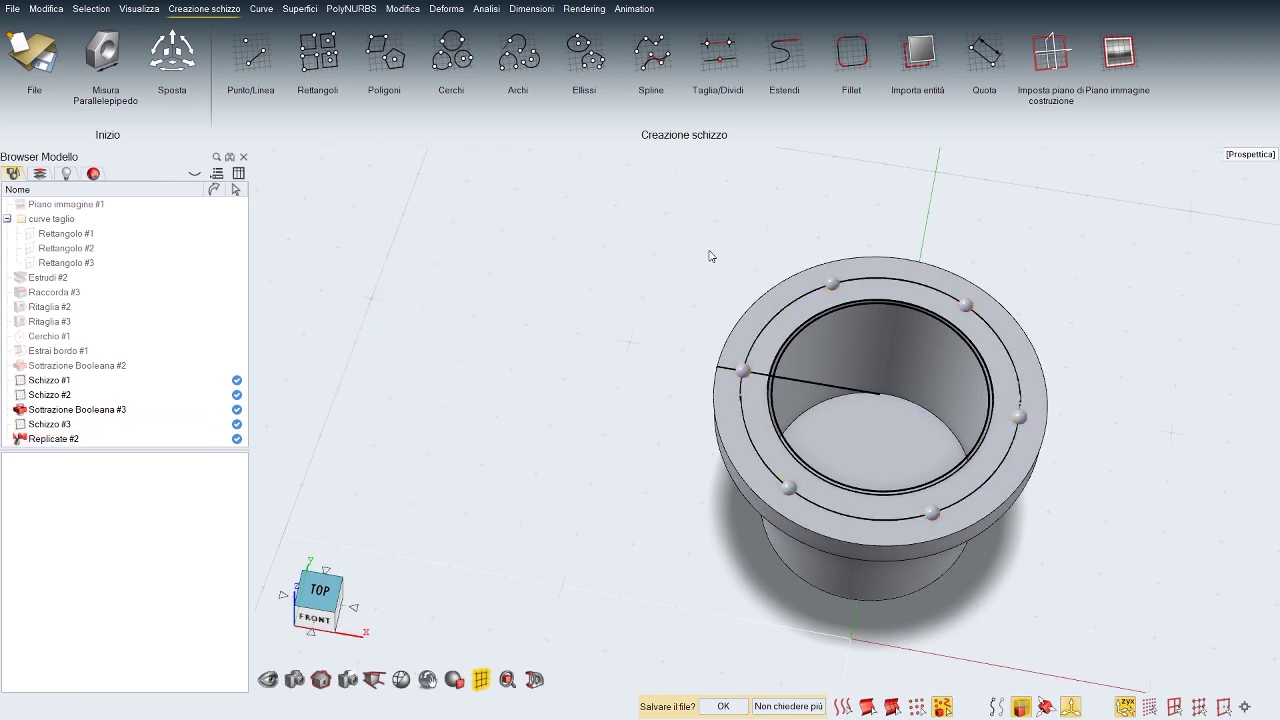
# Step: Subtract the combined rim spheres from the bulb holder with a Boolean subtraction
pyautogui.moveTo(709, 256); pyautogui.dragTo(671, 247, button='right')
pyautogui.press('space')
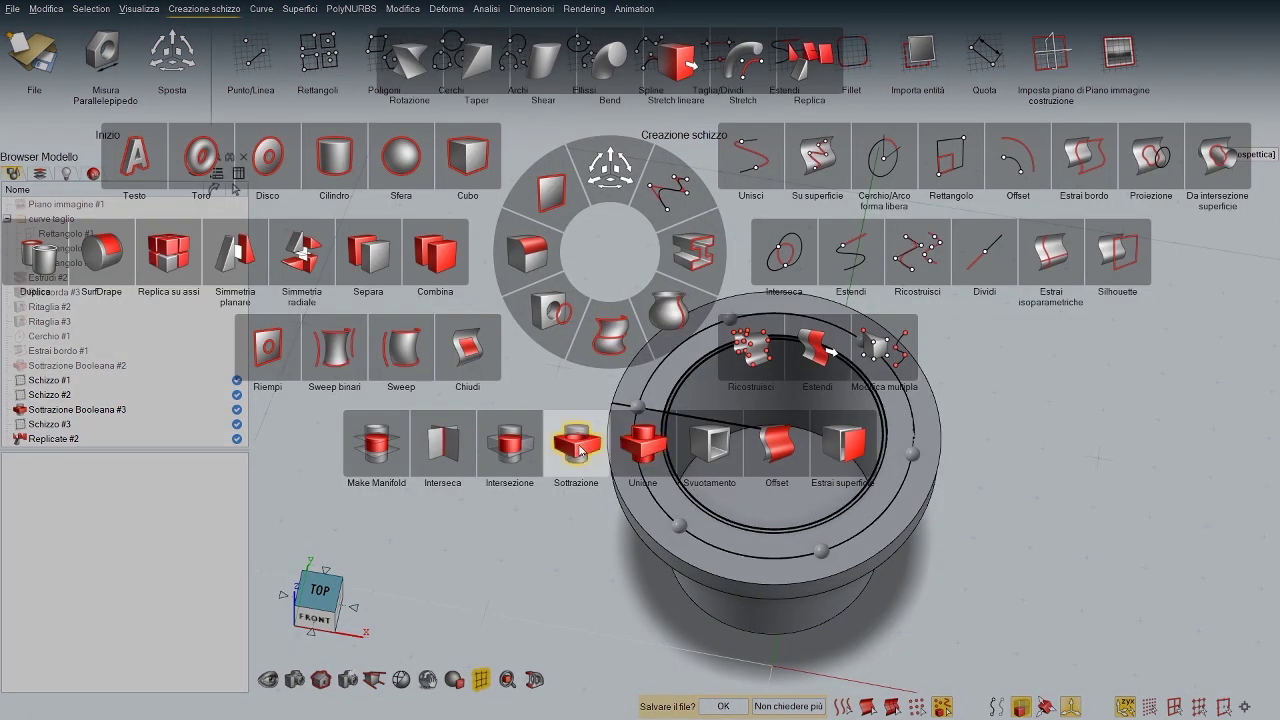
pyautogui.click(581, 450)
pyautogui.click(622, 497)
pyautogui.rightClick(536, 396)
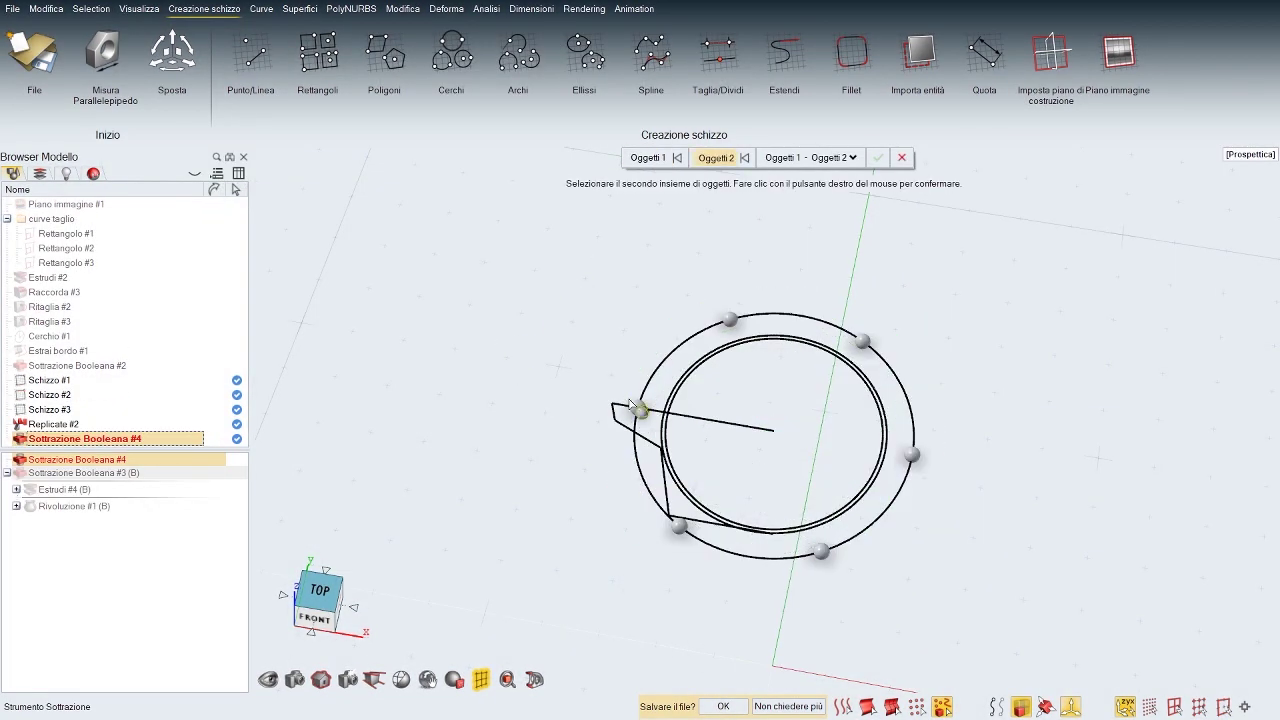
pyautogui.click(636, 408)
pyautogui.rightClick(594, 348)
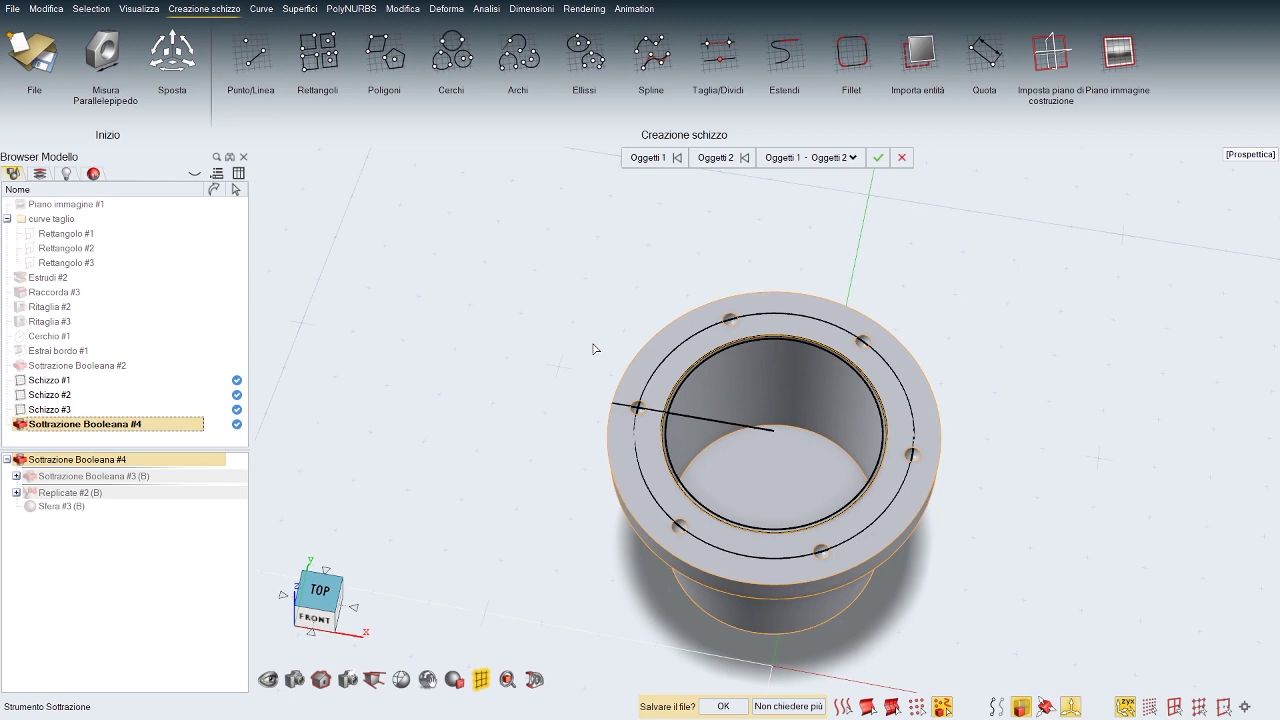
pyautogui.rightClick(545, 346)
pyautogui.click(530, 337)
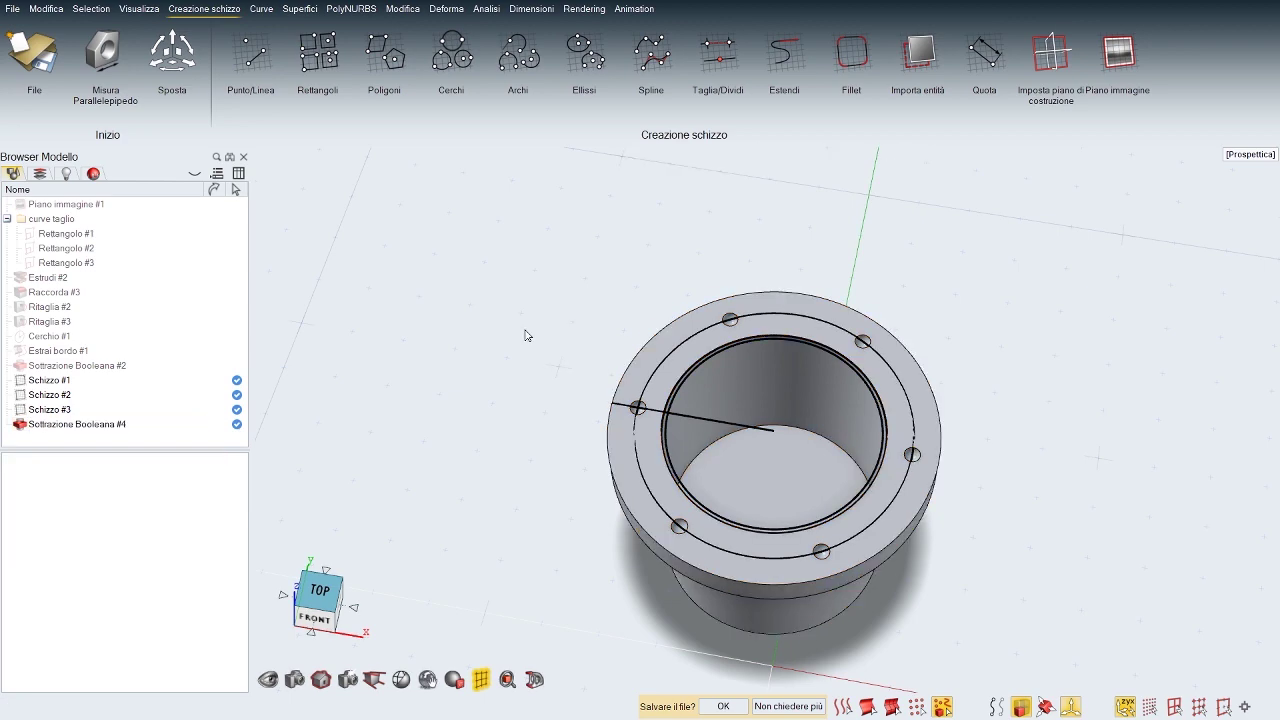
pyautogui.moveTo(526, 334); pyautogui.dragTo(572, 345, button='right')
pyautogui.moveTo(572, 345); pyautogui.dragTo(540, 340, button='middle')
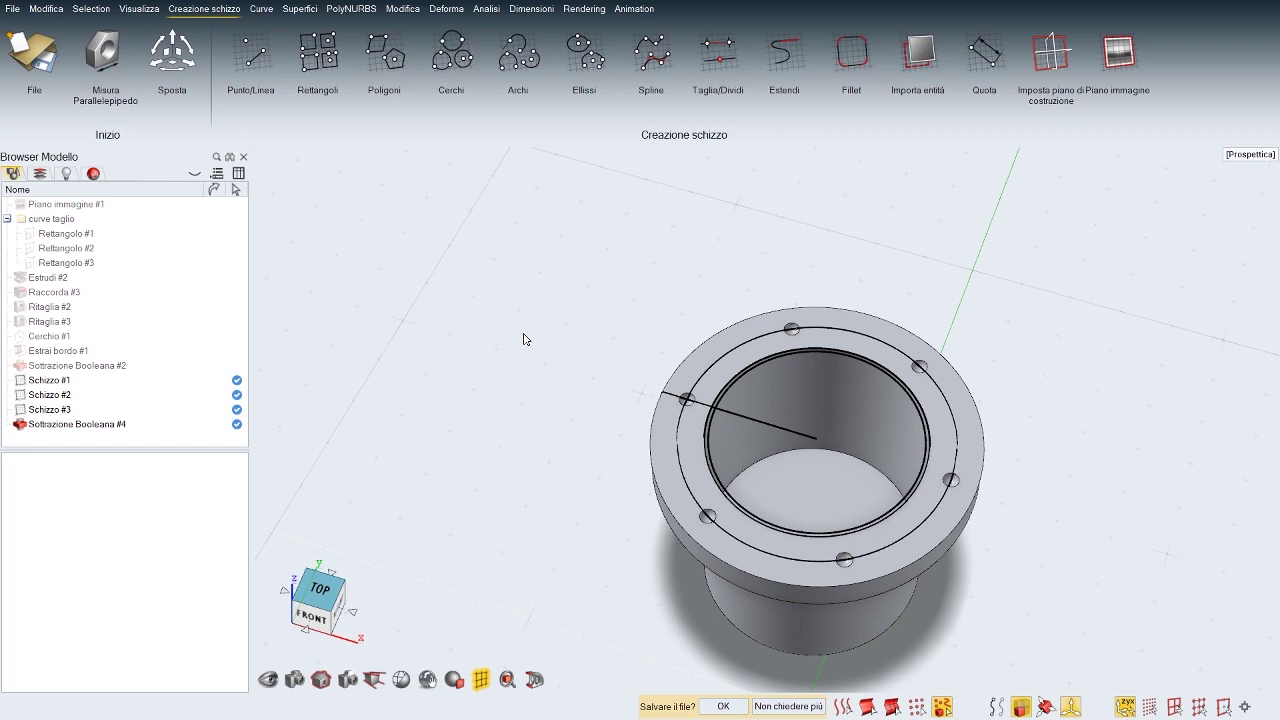
pyautogui.press('space')
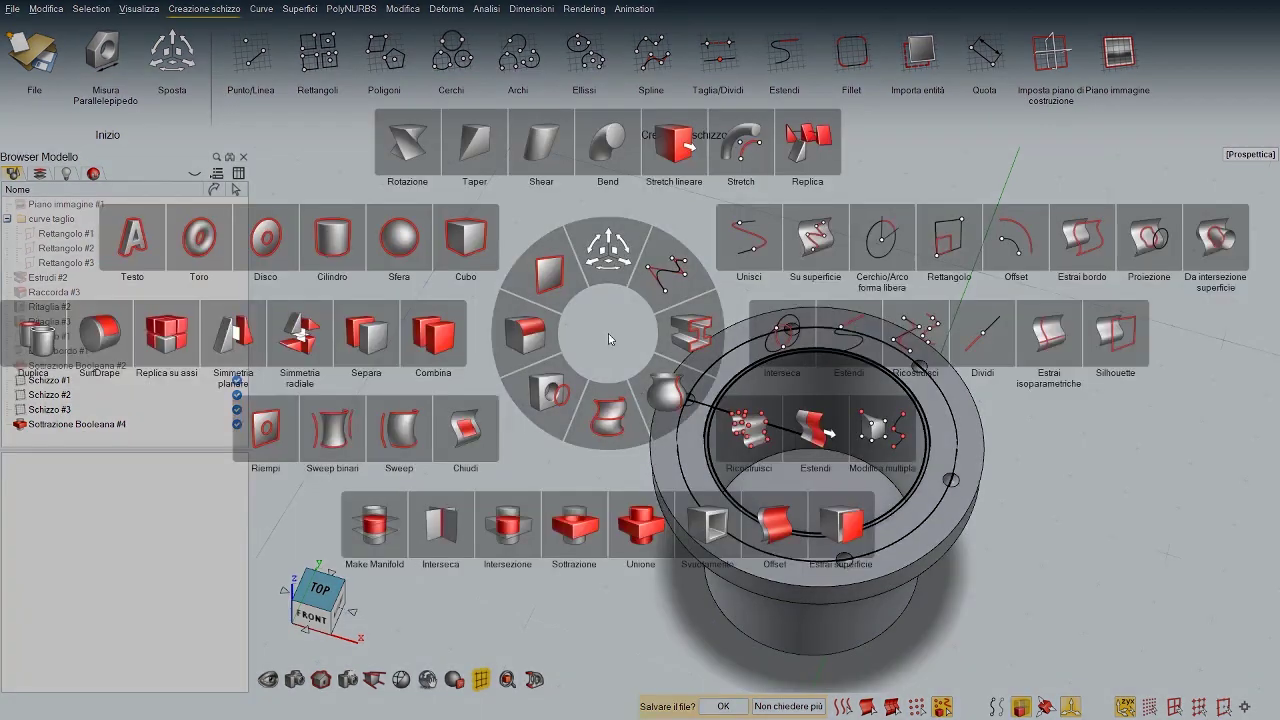
pyautogui.click(573, 522)
# Step: Reopen the sphere replication inside the holder's Boolean subtraction and set the number of copies to 8
pyautogui.click(667, 445)
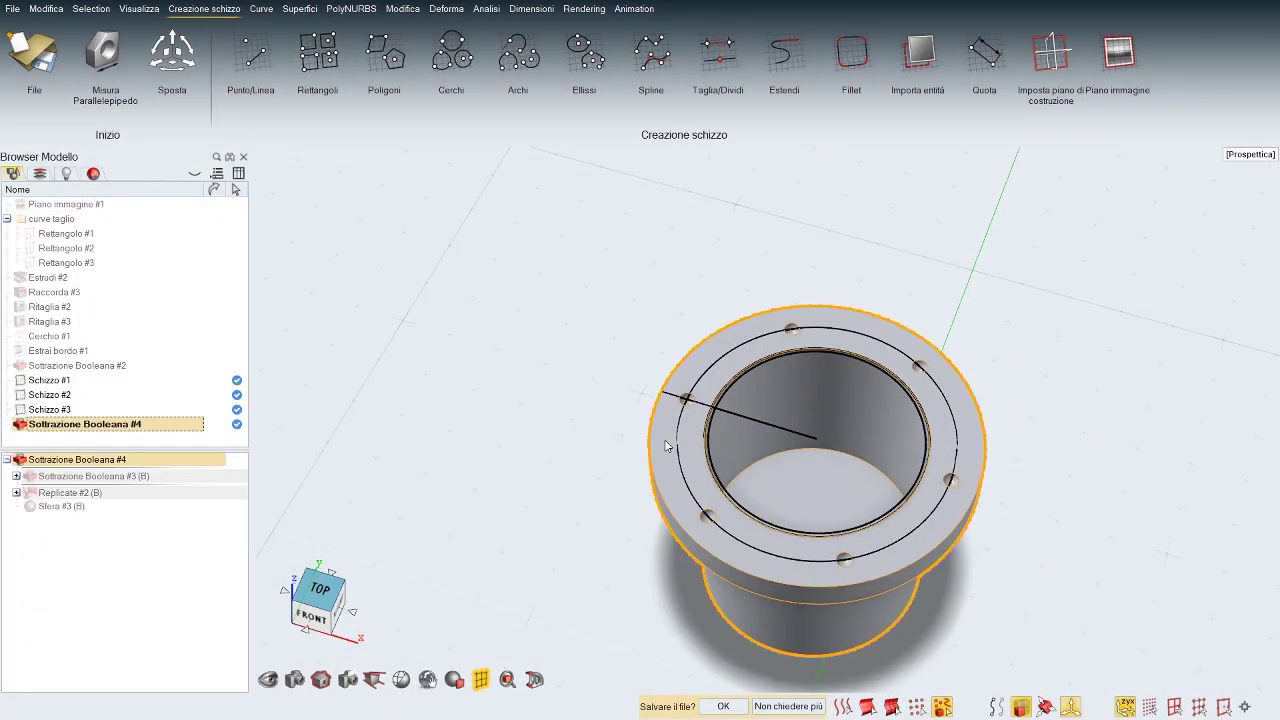
pyautogui.moveTo(572, 388); pyautogui.dragTo(595, 388, button='right')
pyautogui.click(65, 493)
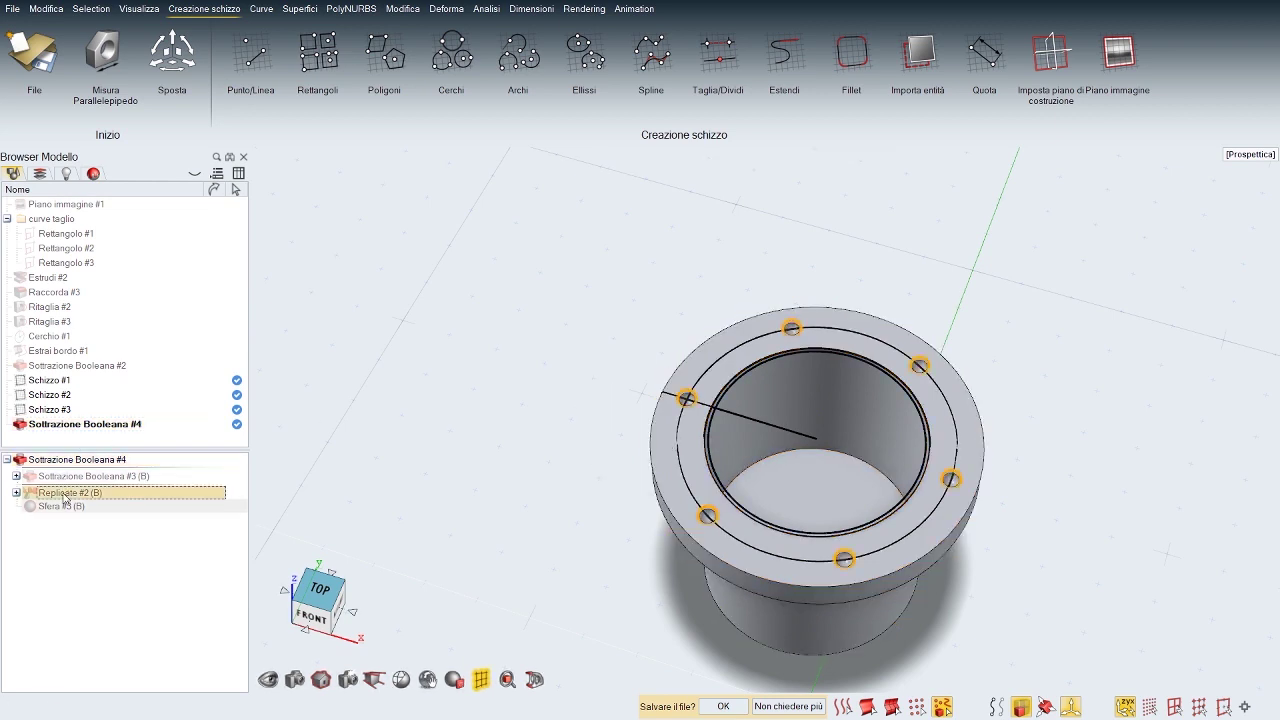
pyautogui.doubleClick(64, 495)
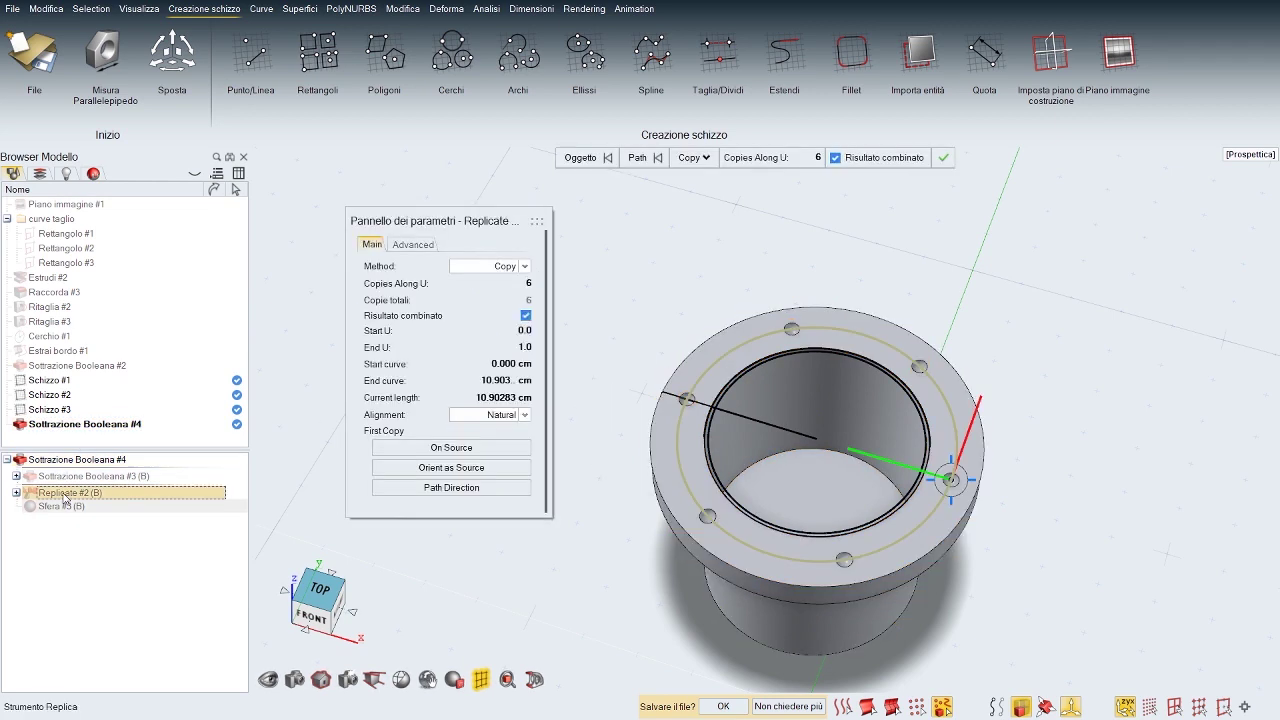
pyautogui.click(817, 158)
pyautogui.write('8')
pyautogui.press('Return')
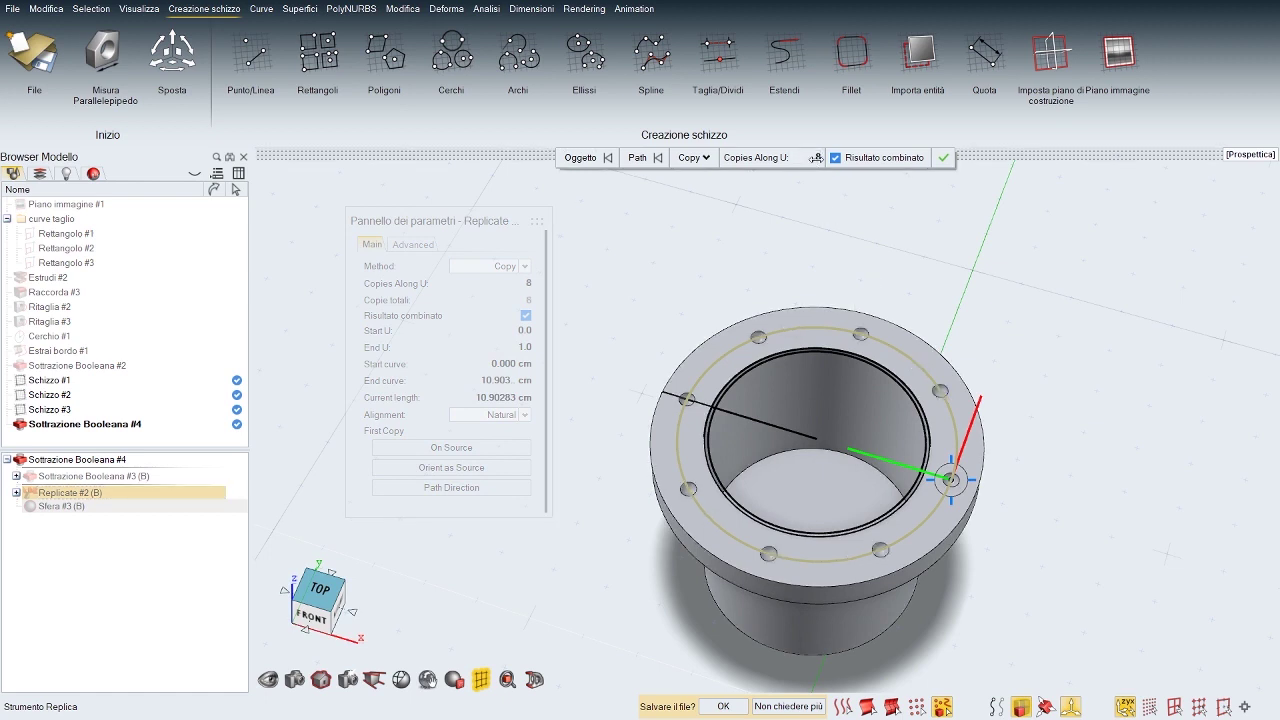
# Step: Try 12, 20 and 2 copies for the rim dimples and set the count back to 8
pyautogui.click(818, 158)
pyautogui.write('12')
pyautogui.press('Return')
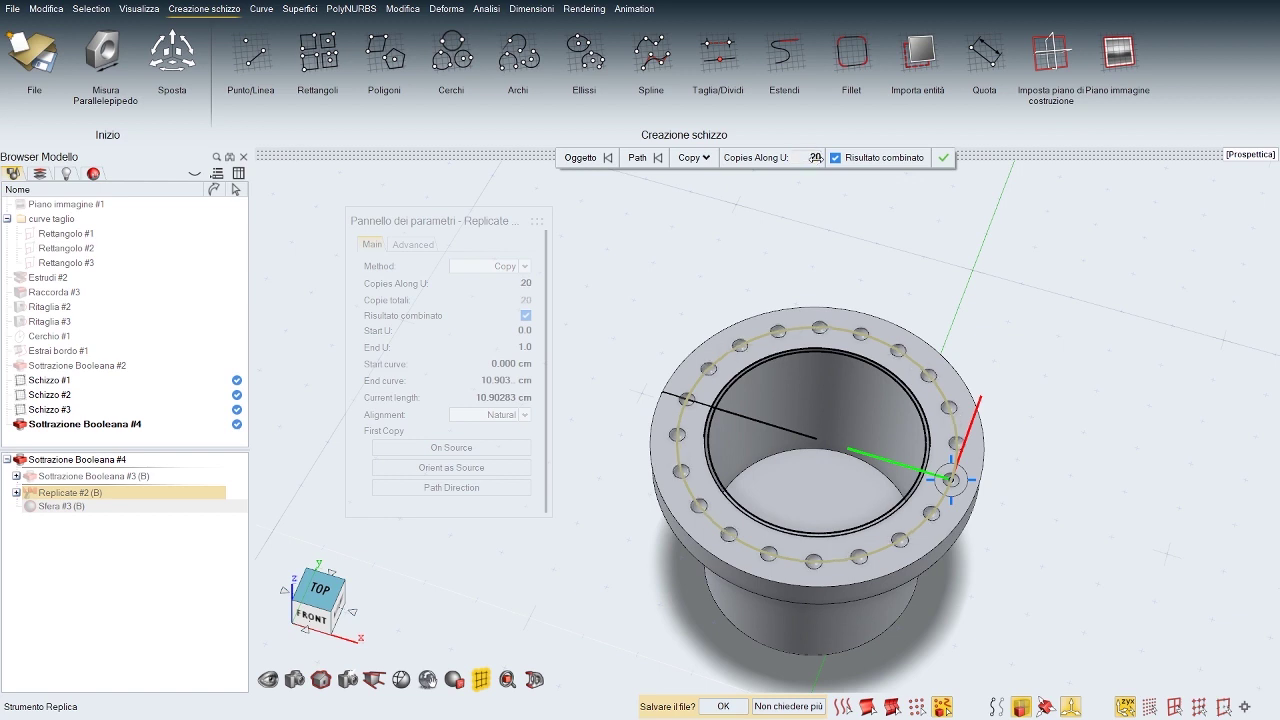
pyautogui.write('2')
pyautogui.press('Return')
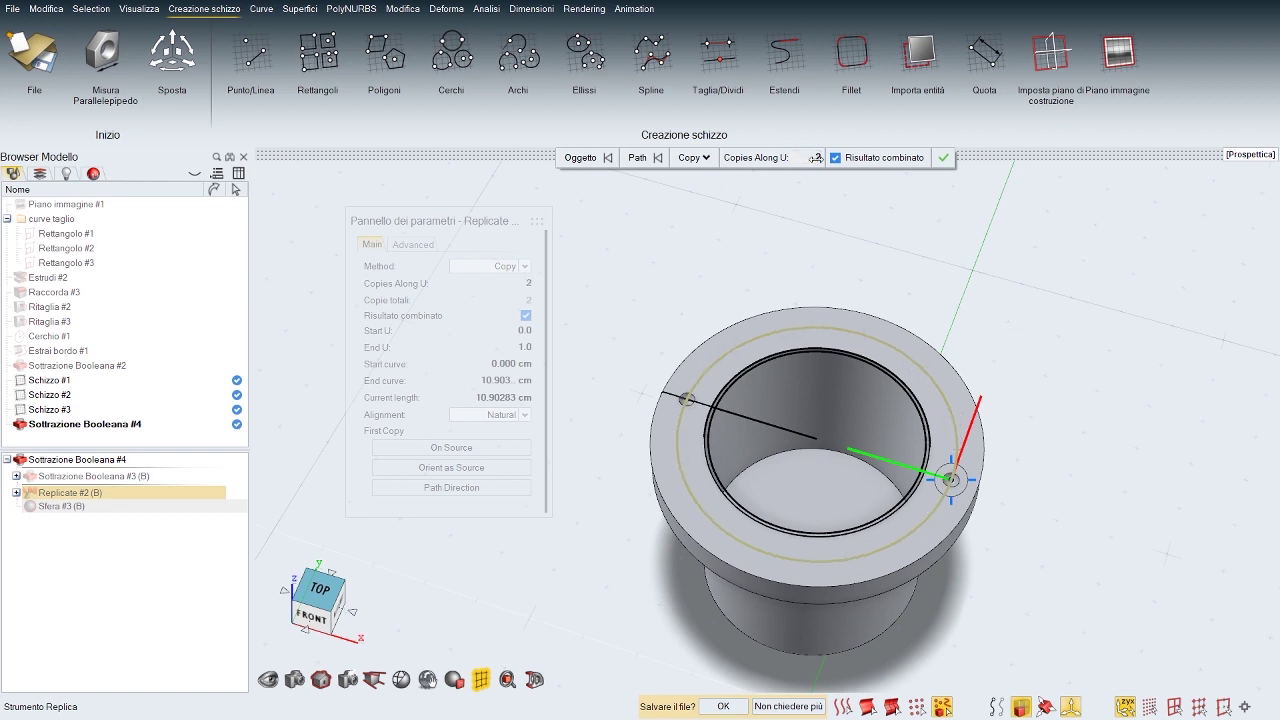
pyautogui.press('Return')
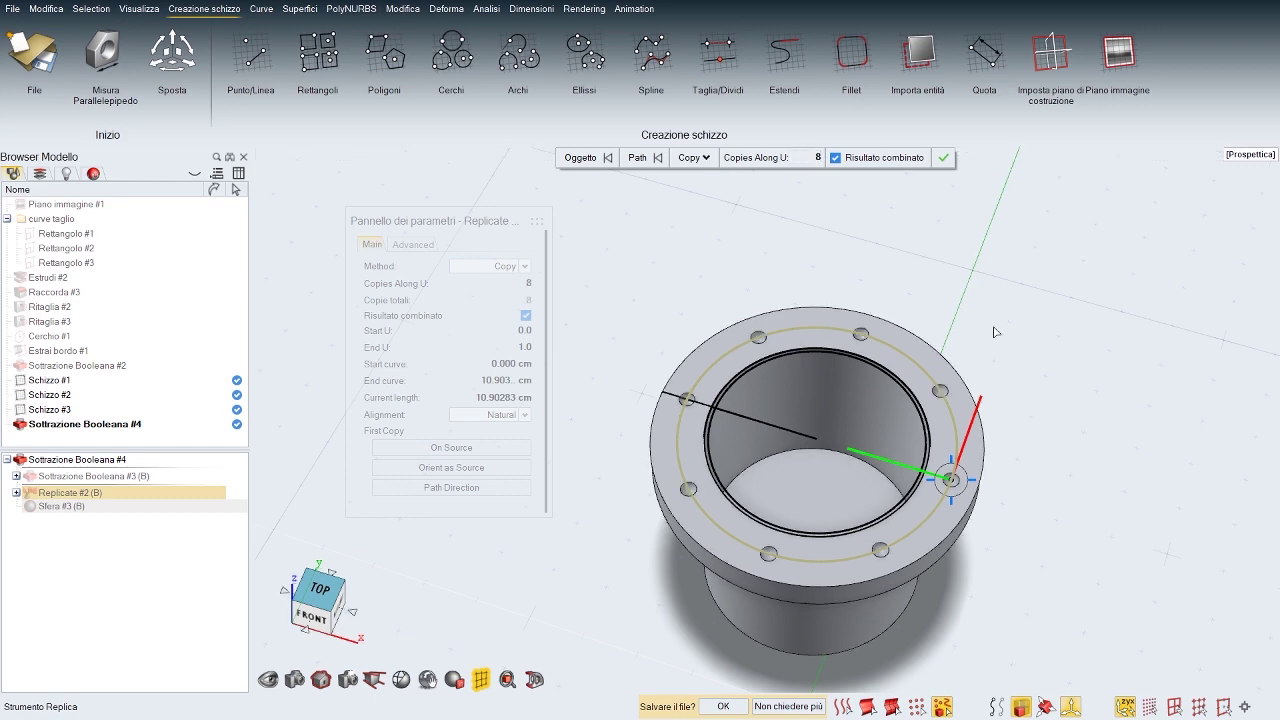
pyautogui.press('space')
pyautogui.click(971, 306)
# Step: Reopen the hole's two-circle sketch and try outer diameters of 2.3 and 2.4 cm
pyautogui.moveTo(894, 408)
pyautogui.mouseDown(button='middle')
pyautogui.moveTo(945, 315)
pyautogui.moveTo(911, 409)
pyautogui.mouseUp(button='middle')
pyautogui.doubleClick(912, 408)
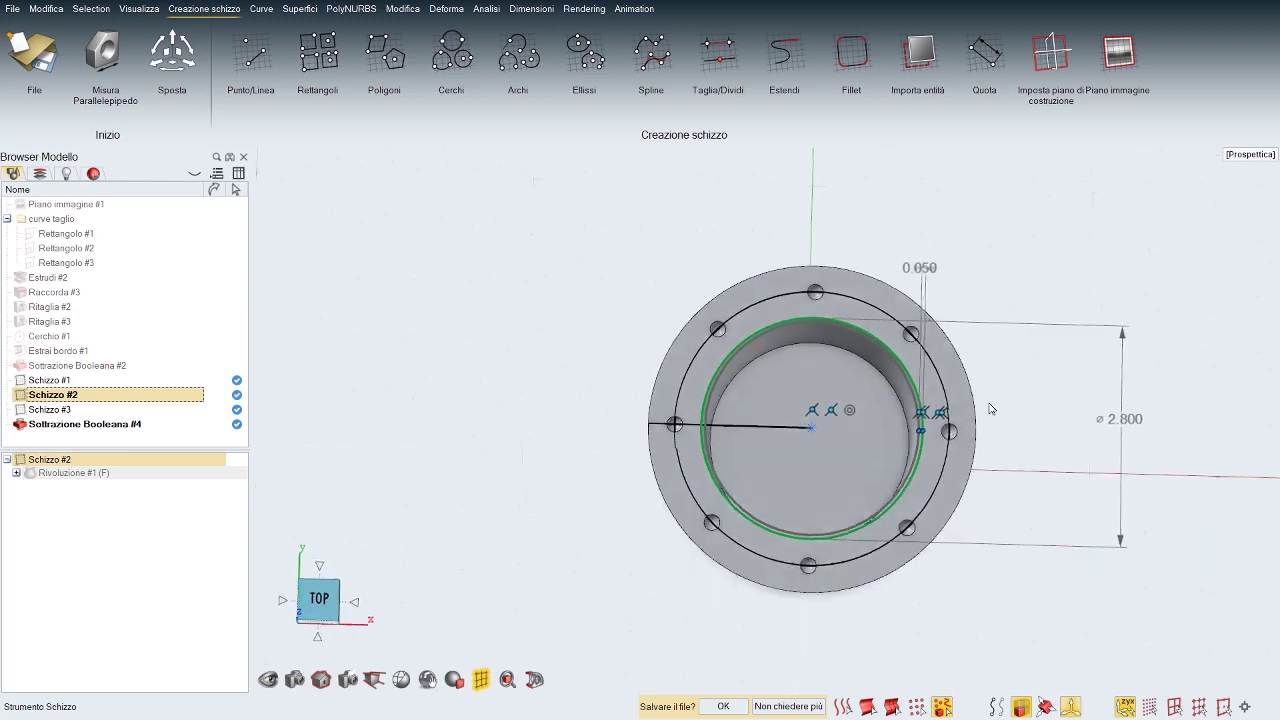
pyautogui.moveTo(1076, 552); pyautogui.dragTo(1063, 487, button='middle')
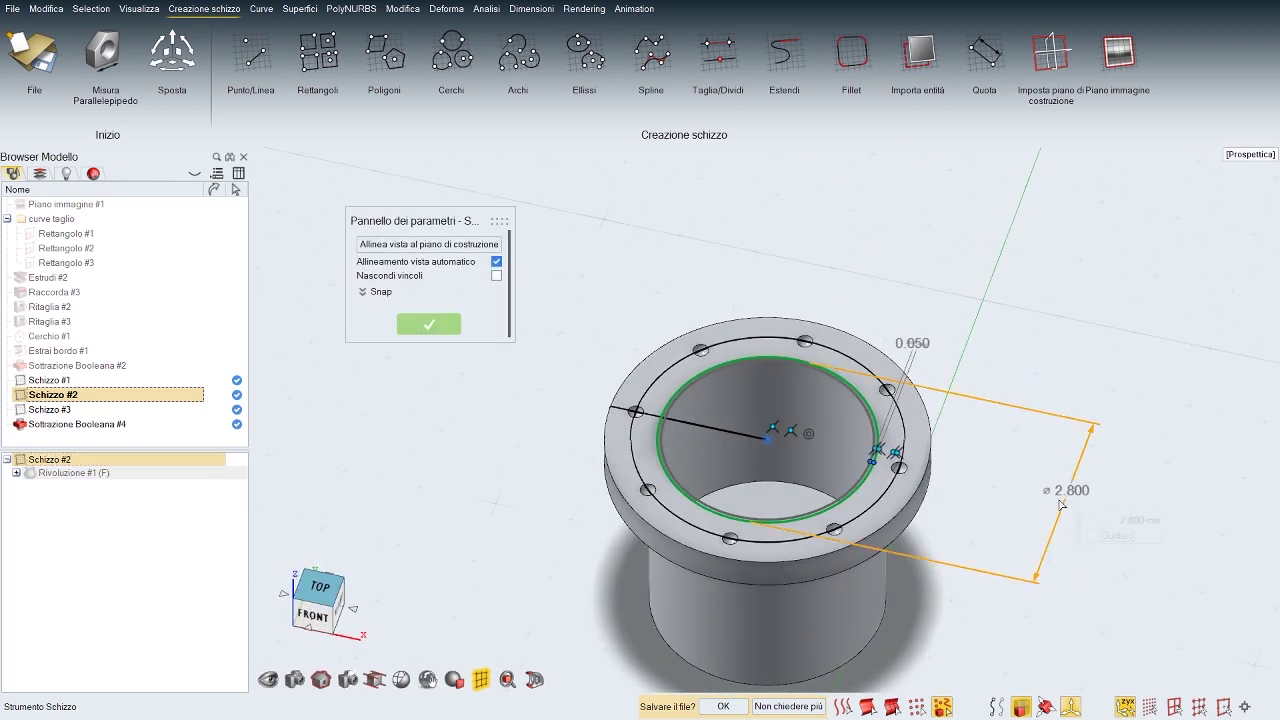
pyautogui.click(1132, 525)
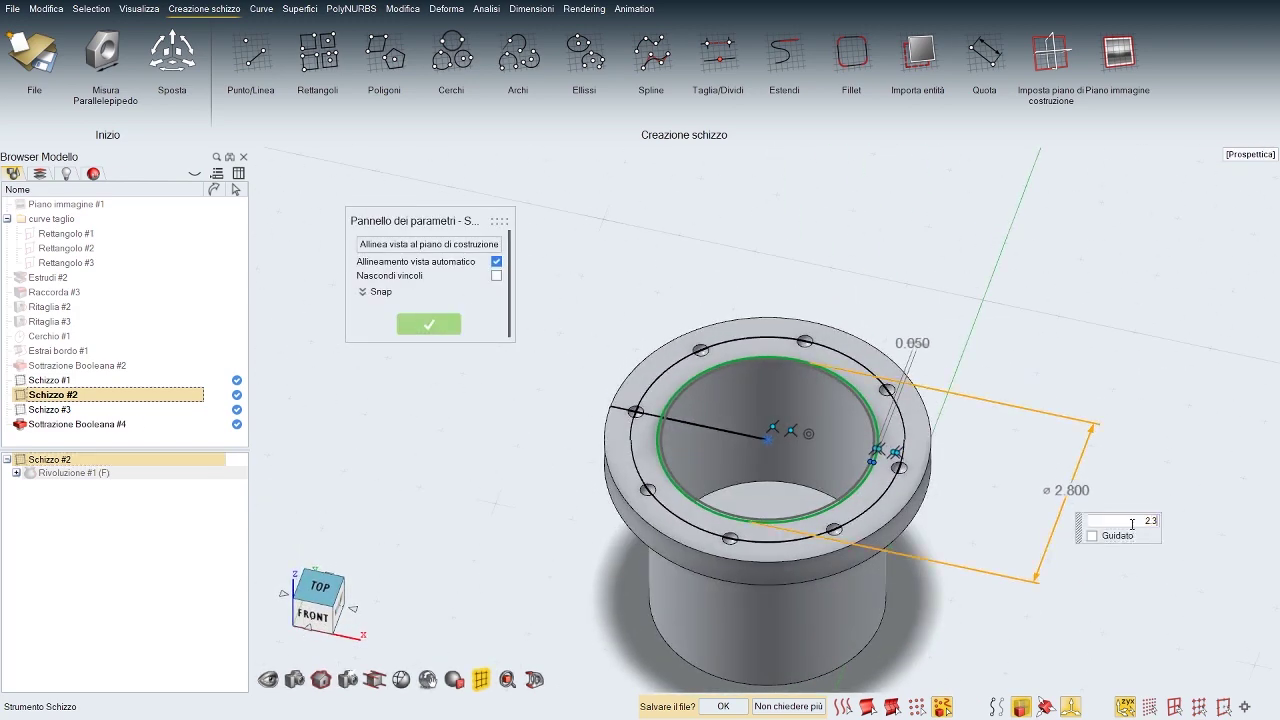
pyautogui.press('Return')
pyautogui.click(1131, 522)
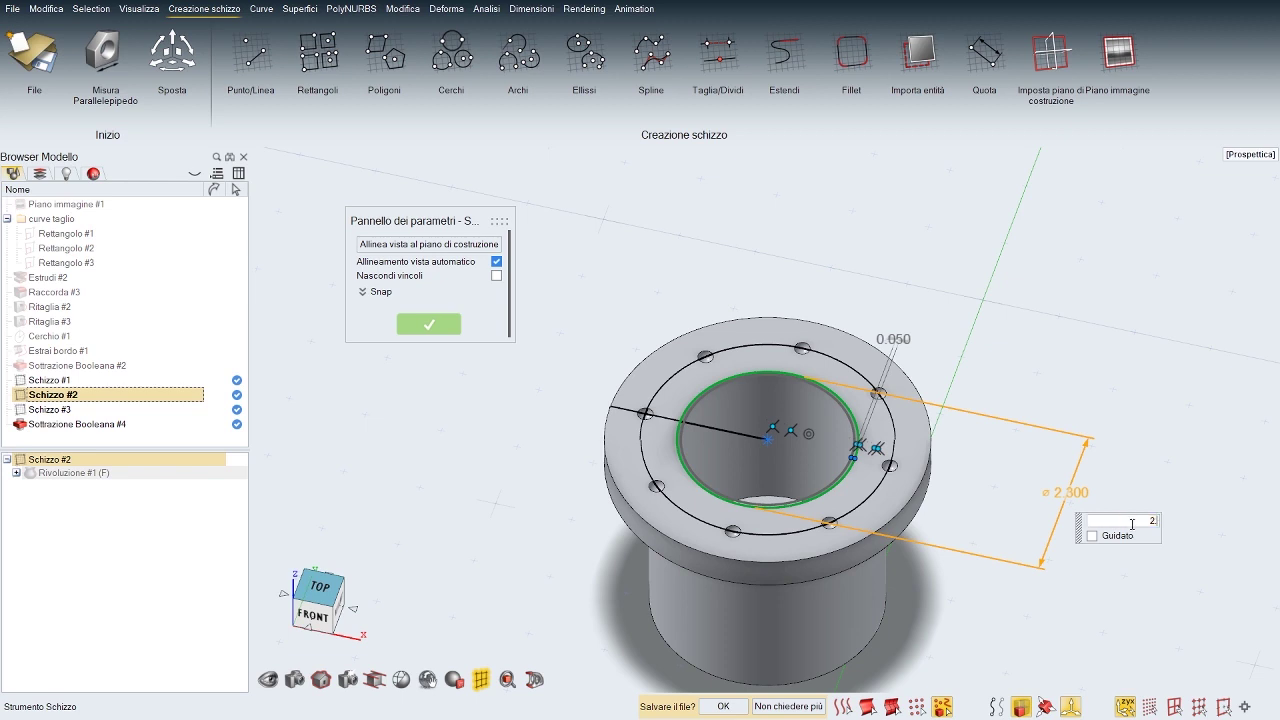
pyautogui.press('Return')
pyautogui.moveTo(1131, 523)
pyautogui.mouseDown()
pyautogui.moveTo(1100, 523)
pyautogui.moveTo(1142, 523)
pyautogui.mouseUp()
pyautogui.scroll(7, 1130, 522)
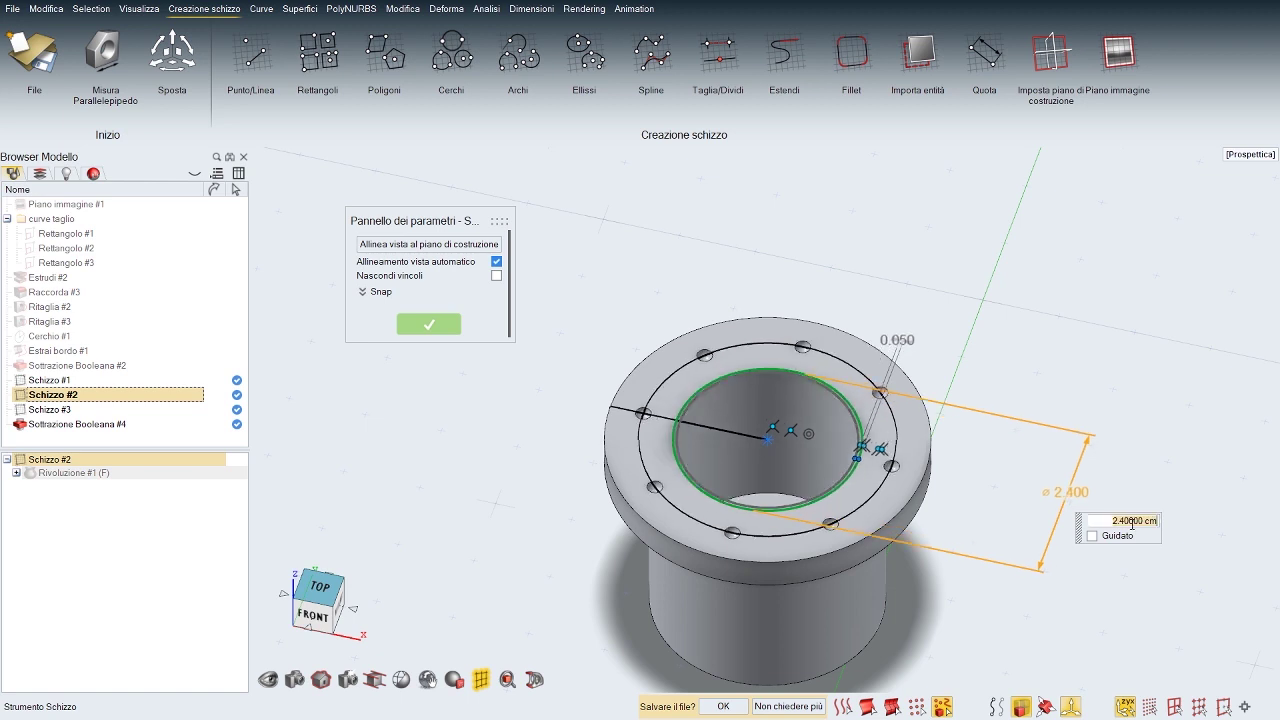
# Step: Set the hole sketch's outer diameter back to 2.8 cm and close the sketch
pyautogui.write('2.8')
pyautogui.press('Return')
pyautogui.rightClick(1093, 331)
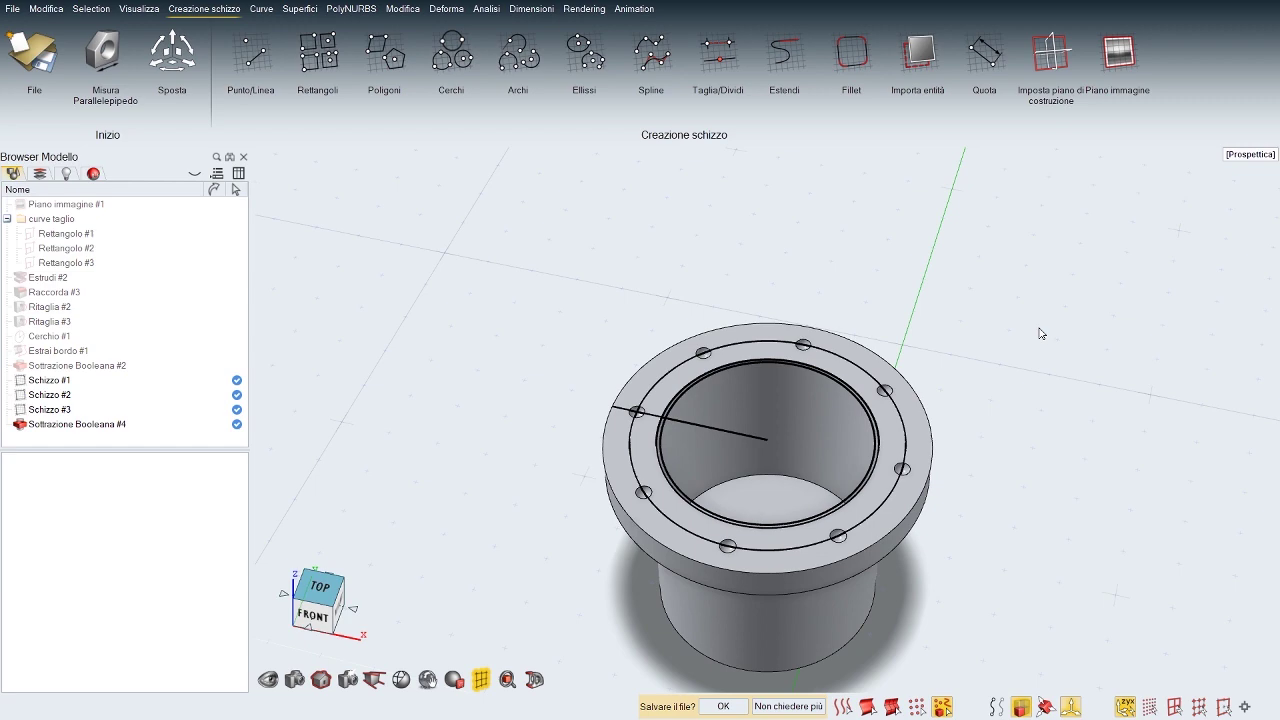
# Step: Start an extrusion with single selection and pick the inner circle of the bulb holder's hole sketch as its profile
pyautogui.moveTo(1029, 352); pyautogui.dragTo(995, 346, button='middle')
pyautogui.scroll(-1, 995, 346)
pyautogui.press('space')
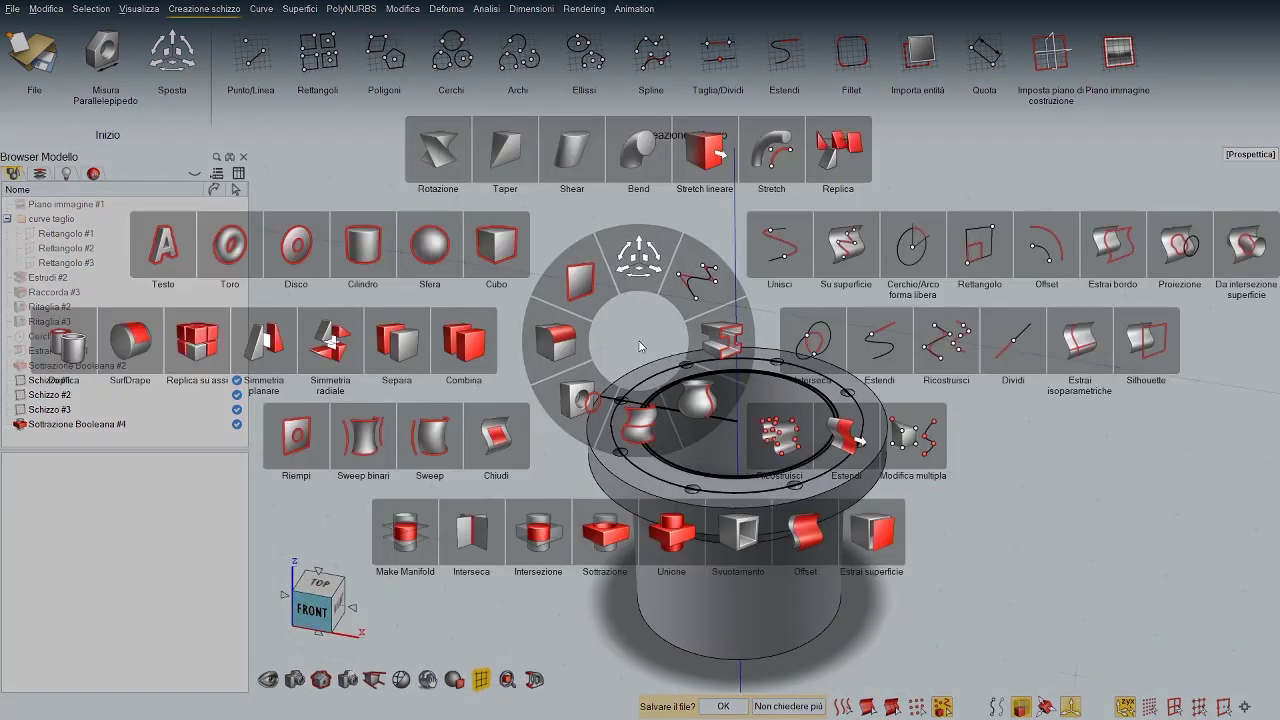
pyautogui.click(720, 340)
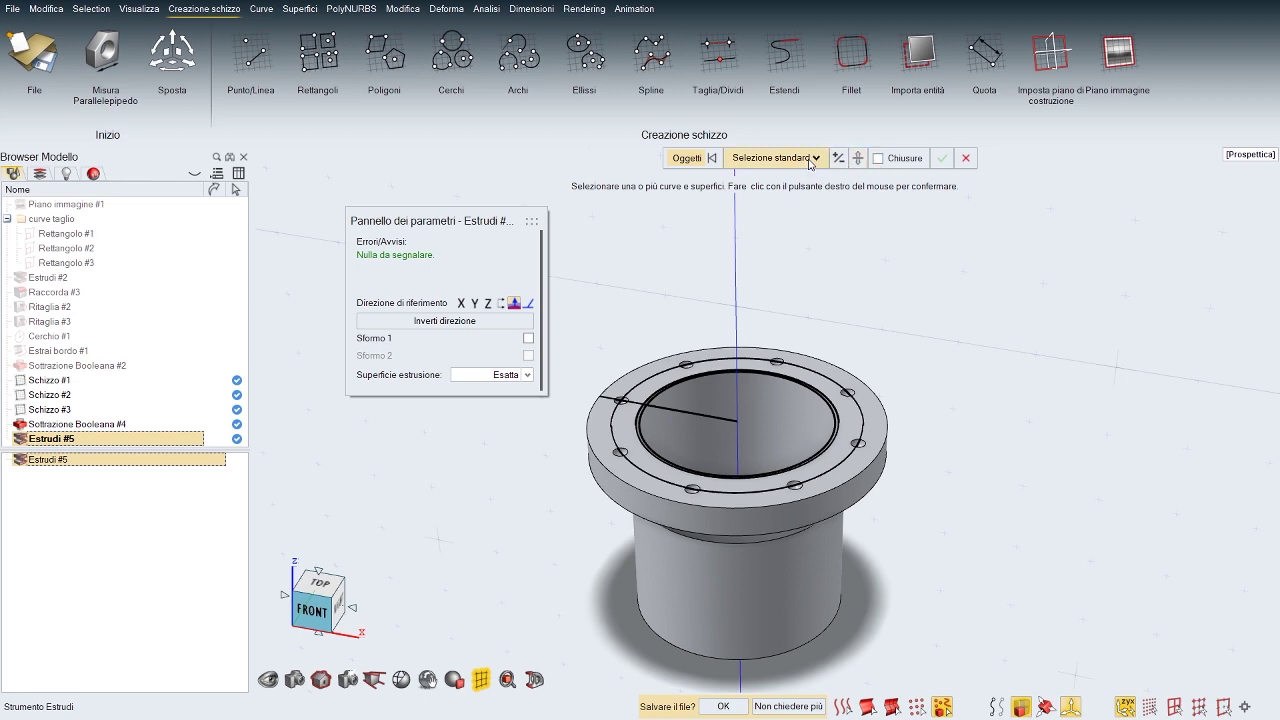
pyautogui.click(810, 160)
pyautogui.click(795, 214)
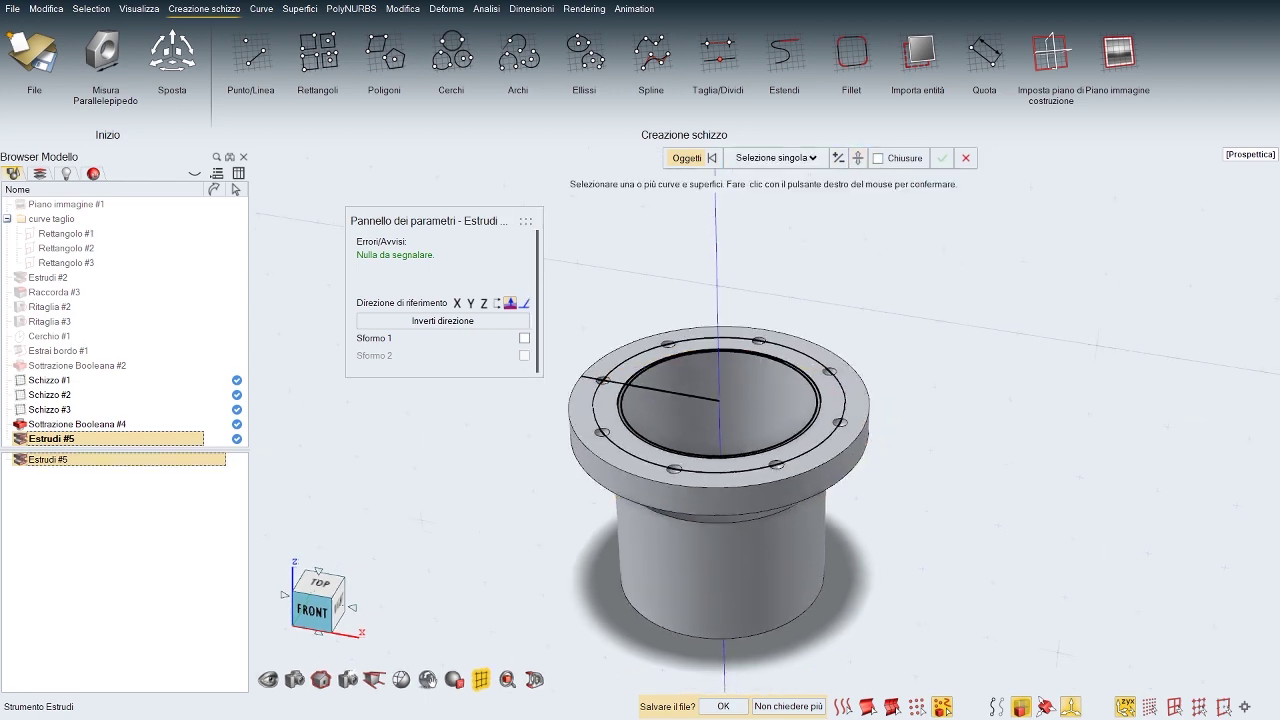
pyautogui.moveTo(740, 335); pyautogui.dragTo(764, 390, button='middle')
pyautogui.scroll(5, 764, 392)
pyautogui.click(912, 437)
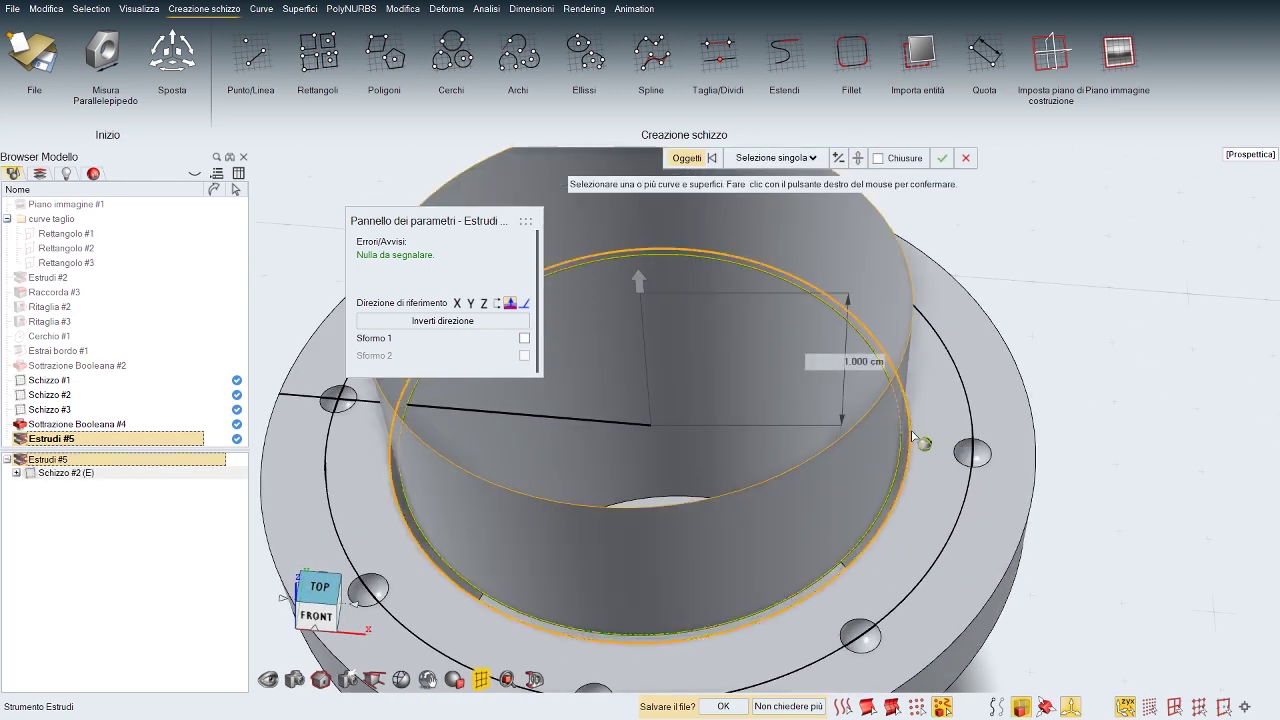
# Step: Make the inner-circle extrusion symmetric about the sketch plane, with a total length of about 1.77 cm, and confirm it
pyautogui.moveTo(912, 437)
pyautogui.mouseDown(button='middle')
pyautogui.moveTo(900, 365)
pyautogui.moveTo(912, 387)
pyautogui.mouseUp(button='middle')
pyautogui.scroll(-4, 900, 365)
pyautogui.press('w')
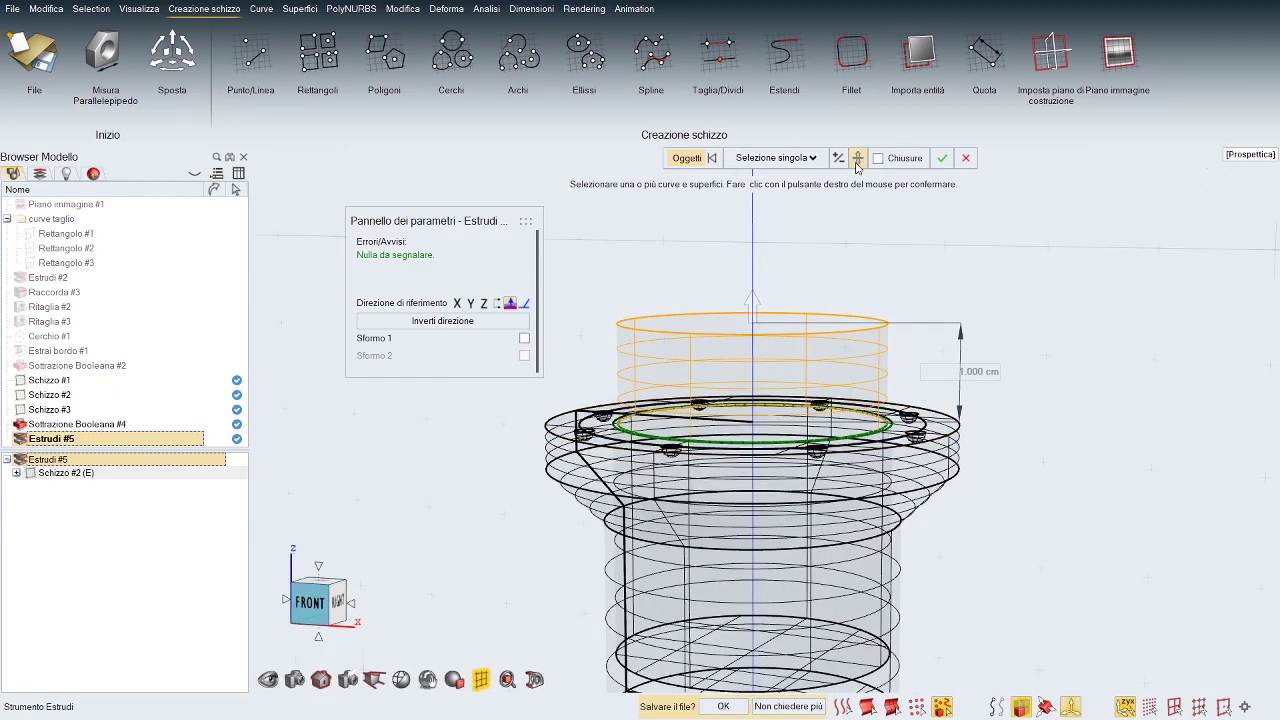
pyautogui.click(856, 163)
pyautogui.moveTo(753, 303); pyautogui.dragTo(880, 307)
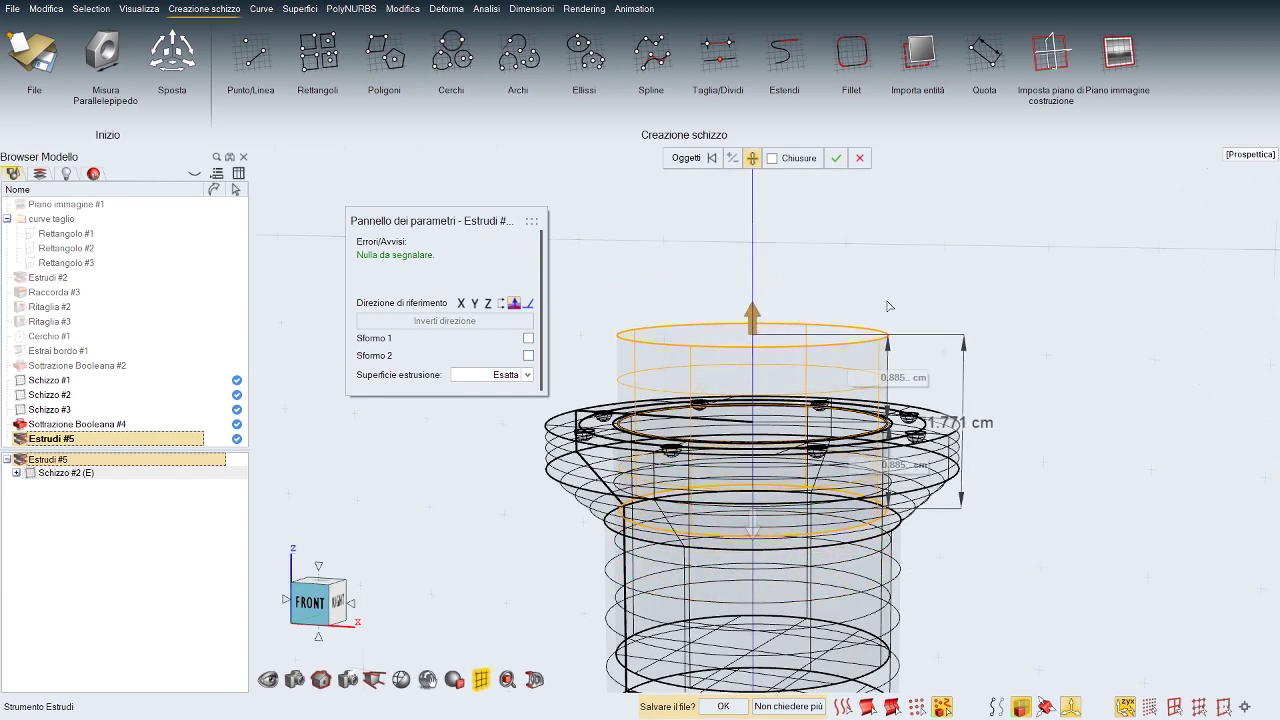
pyautogui.click(905, 312)
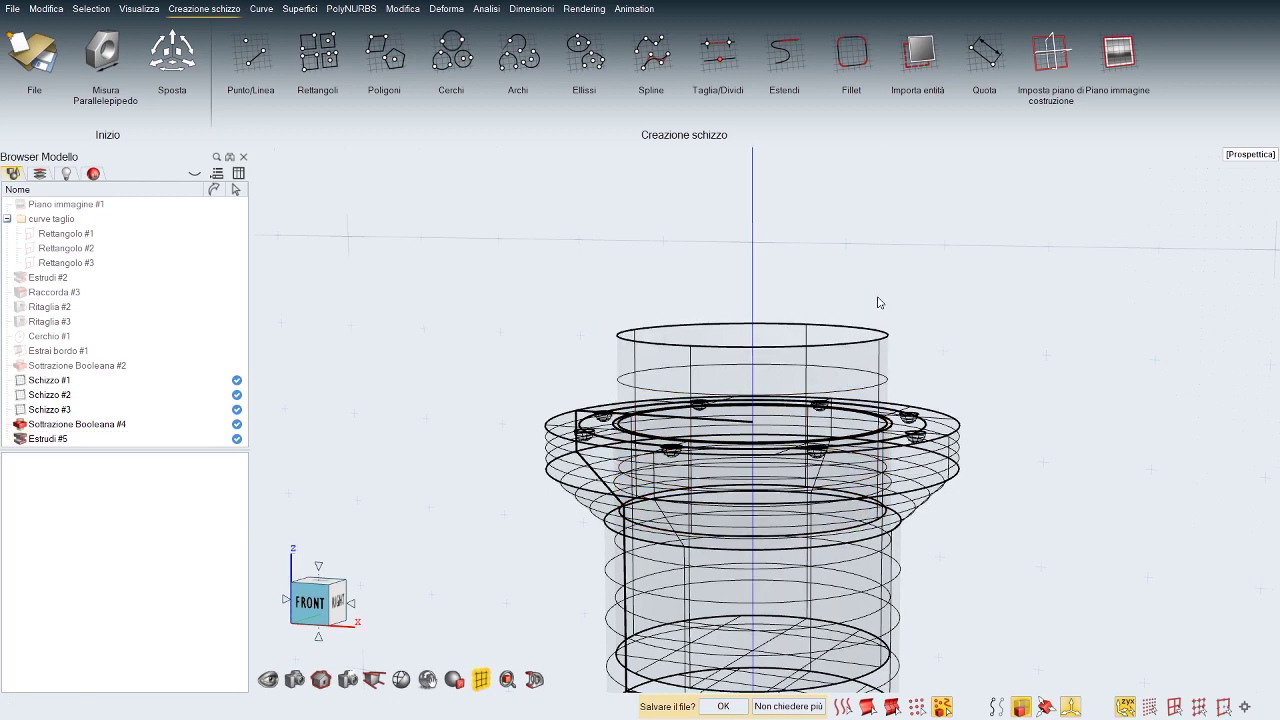
# Step: Reopen the inner-circle extrusion in the shaded view and cap its ends to make a closed cylinder
pyautogui.press('w')
pyautogui.moveTo(860, 347)
pyautogui.mouseDown(button='middle')
pyautogui.moveTo(830, 410)
pyautogui.moveTo(818, 325)
pyautogui.mouseUp(button='middle')
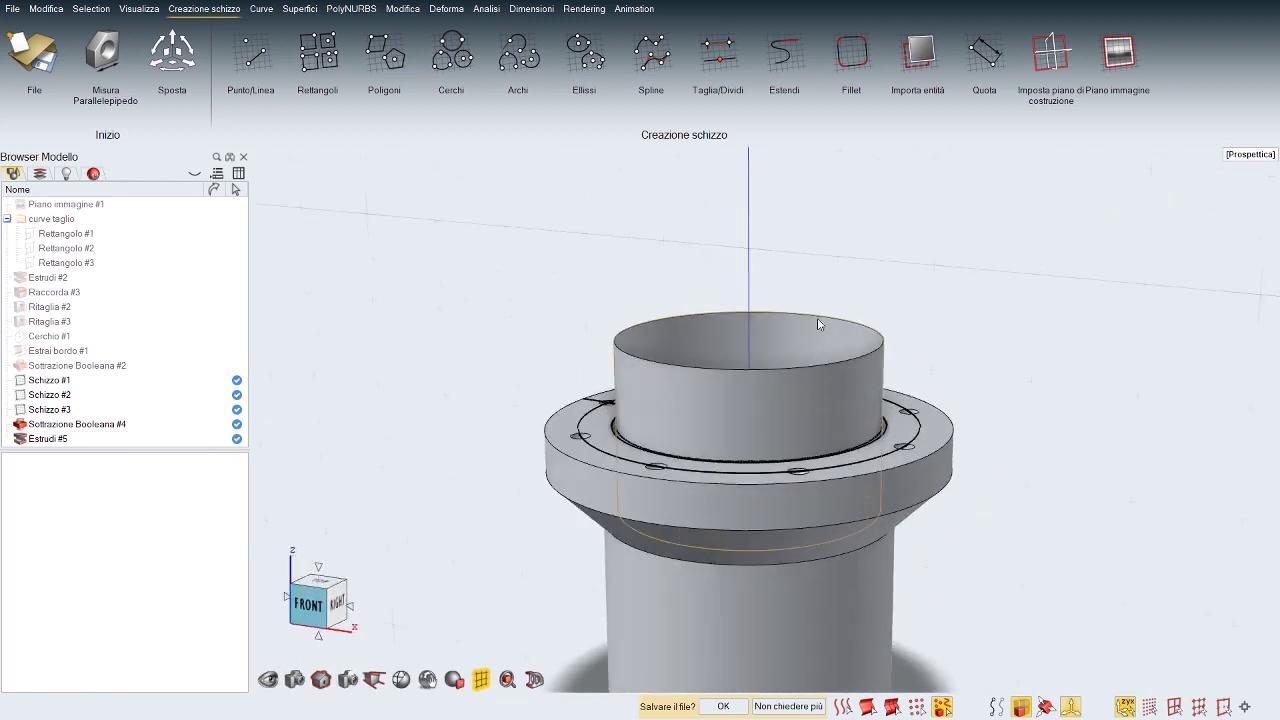
pyautogui.doubleClick(801, 335)
pyautogui.moveTo(905, 175); pyautogui.dragTo(911, 240, button='middle')
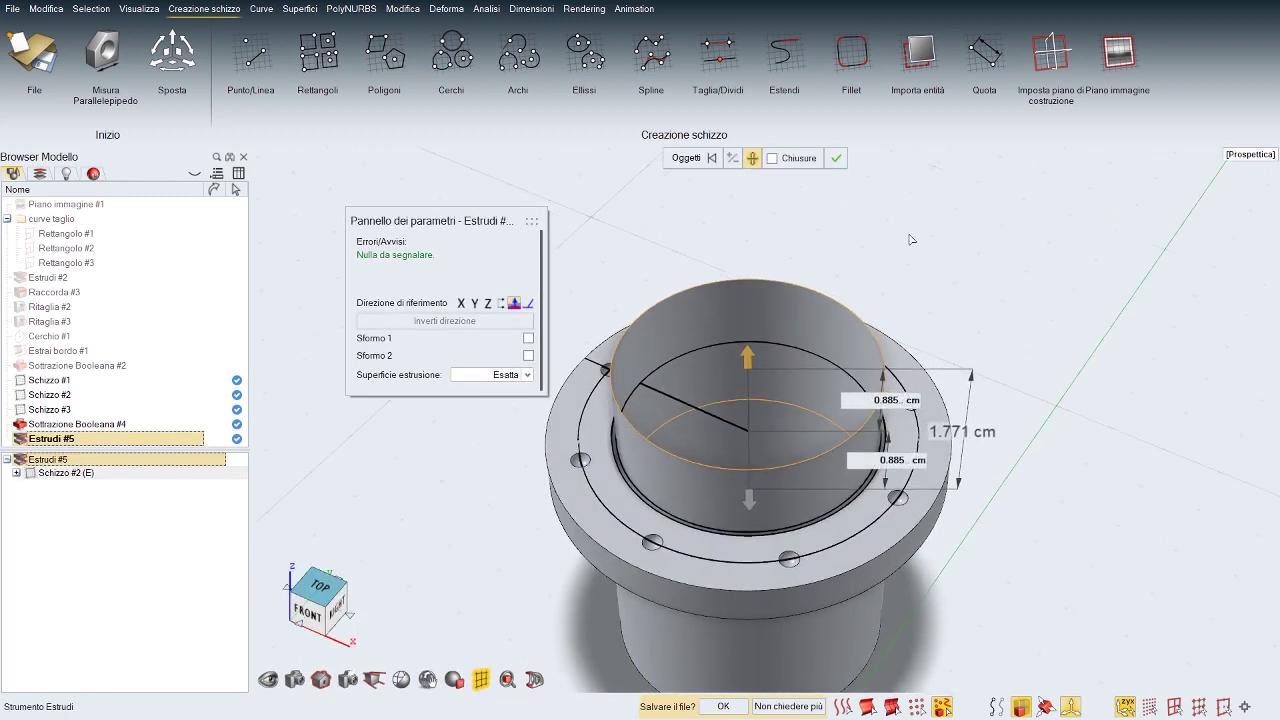
pyautogui.click(772, 159)
pyautogui.rightClick(1009, 302)
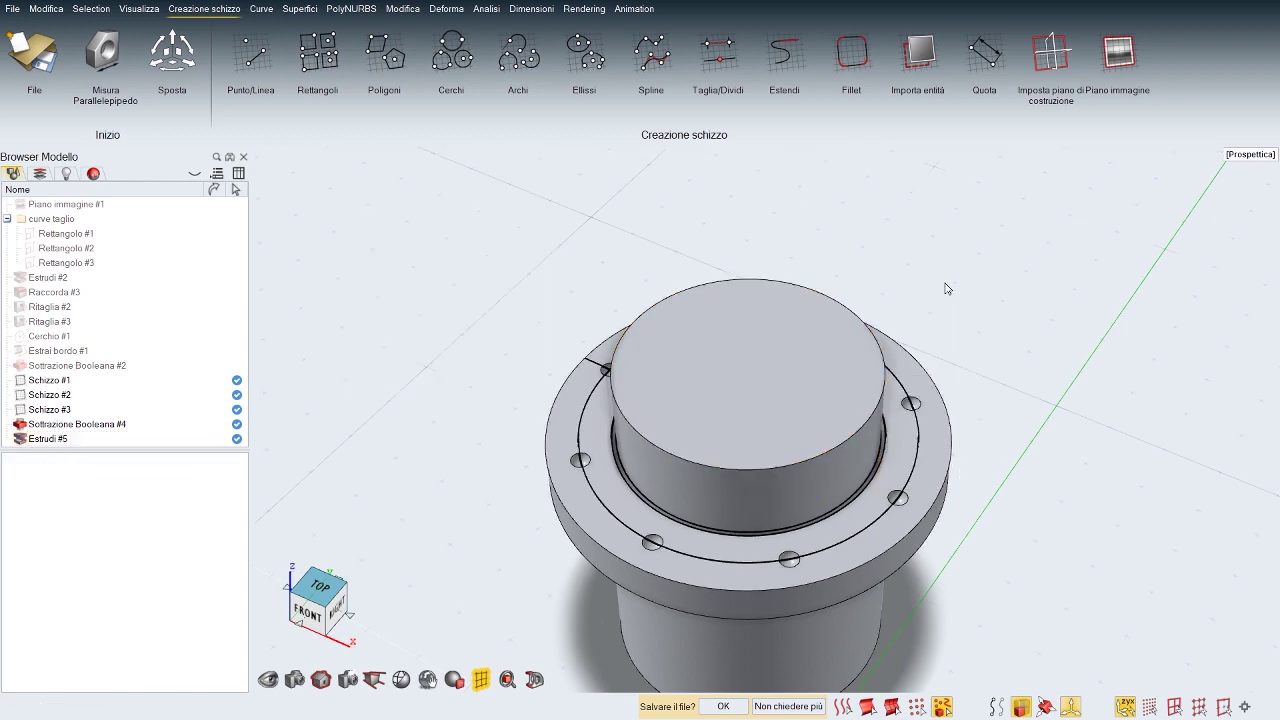
# Step: Show the reference image plane and compare the holder and capped cylinder with the lamp drawing from the front
pyautogui.moveTo(947, 286); pyautogui.dragTo(943, 222, button='middle')
pyautogui.scroll(-4, 767, 420)
pyautogui.moveTo(767, 420); pyautogui.dragTo(730, 416, button='middle')
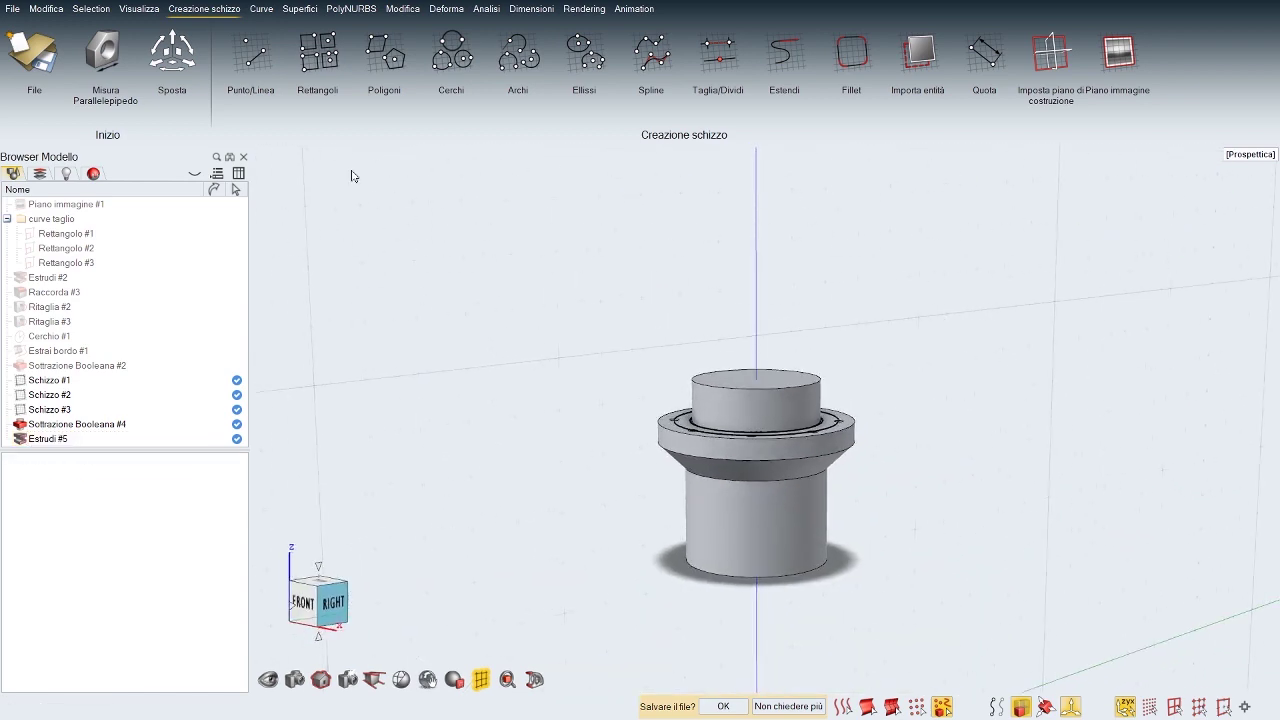
pyautogui.click(20, 205)
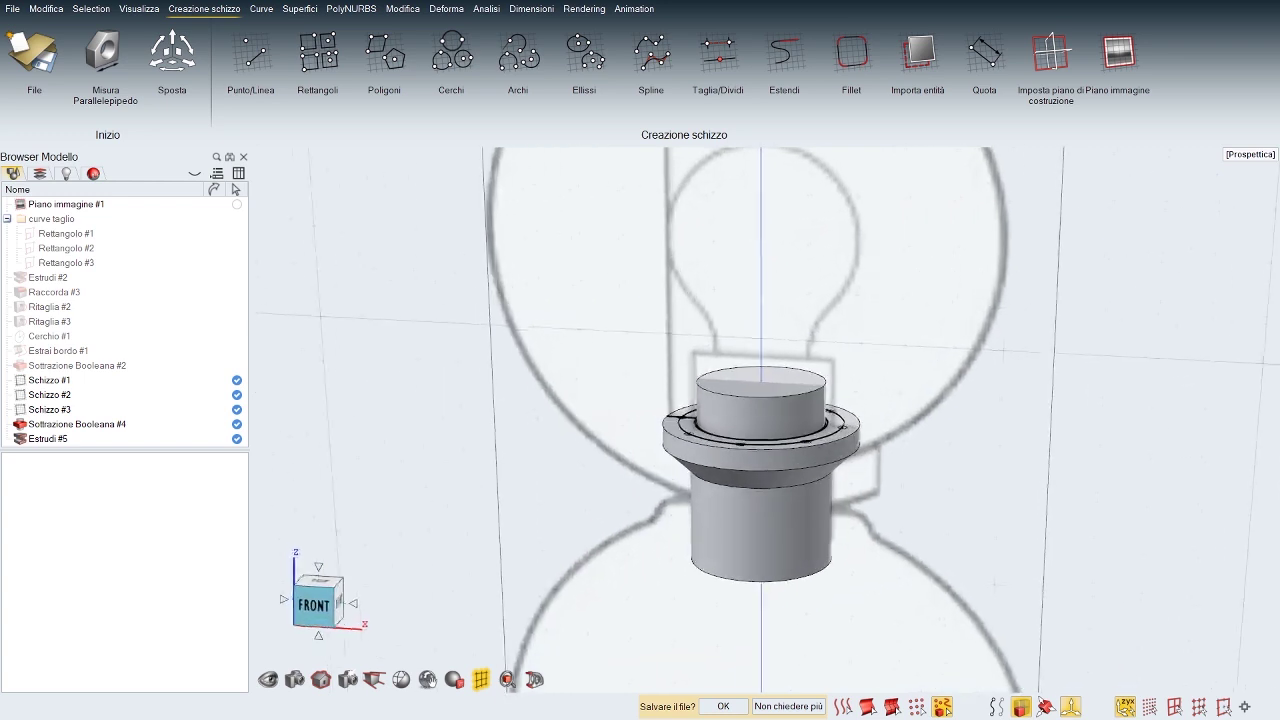
pyautogui.click(313, 610)
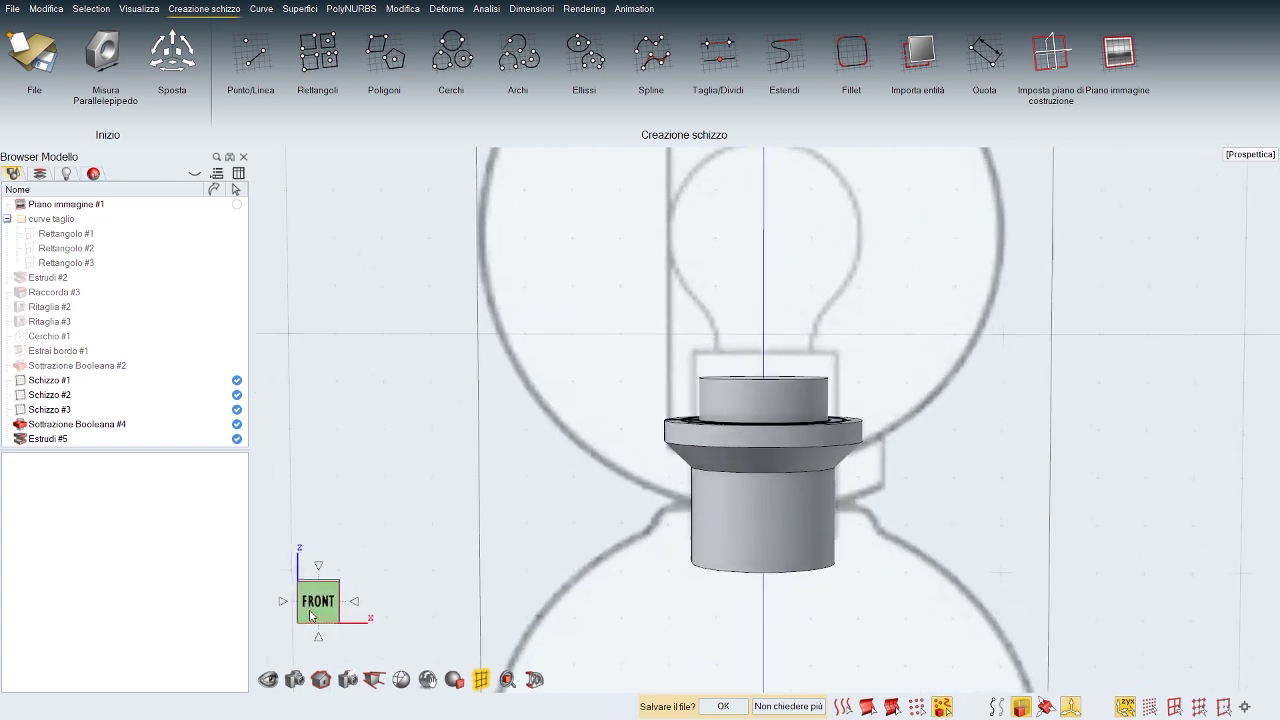
pyautogui.moveTo(597, 475); pyautogui.dragTo(610, 535, button='middle')
pyautogui.scroll(3, 623, 459)
# Step: Reopen the hole's two-circle sketch through the rim circle sketch's history and try an outer diameter of 3 cm
pyautogui.click(646, 458)
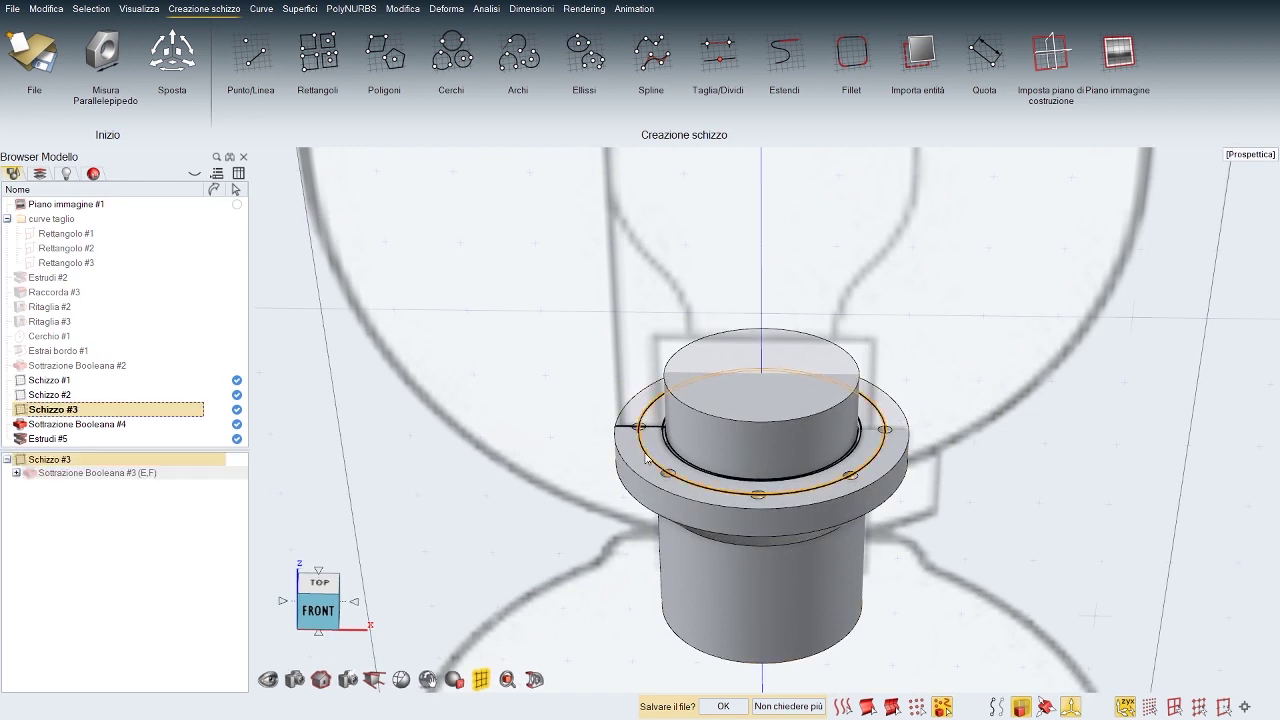
pyautogui.click(16, 473)
pyautogui.click(26, 489)
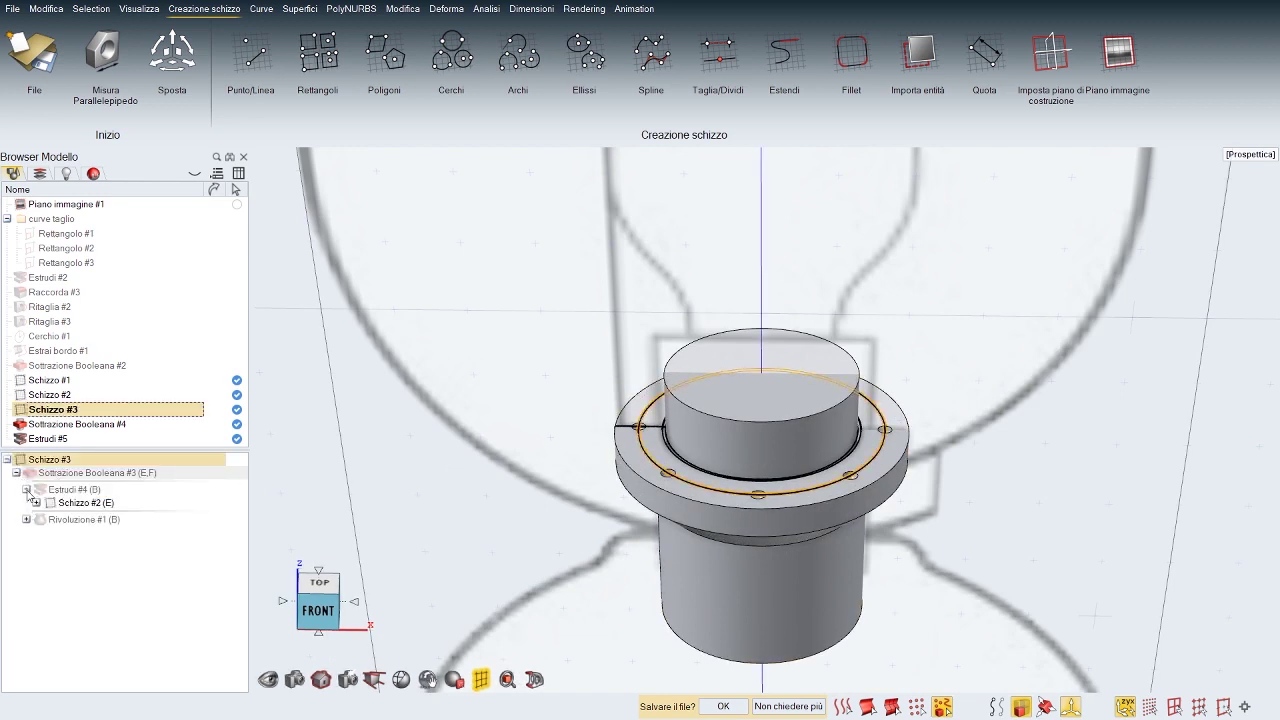
pyautogui.click(70, 503)
pyautogui.doubleClick(70, 506)
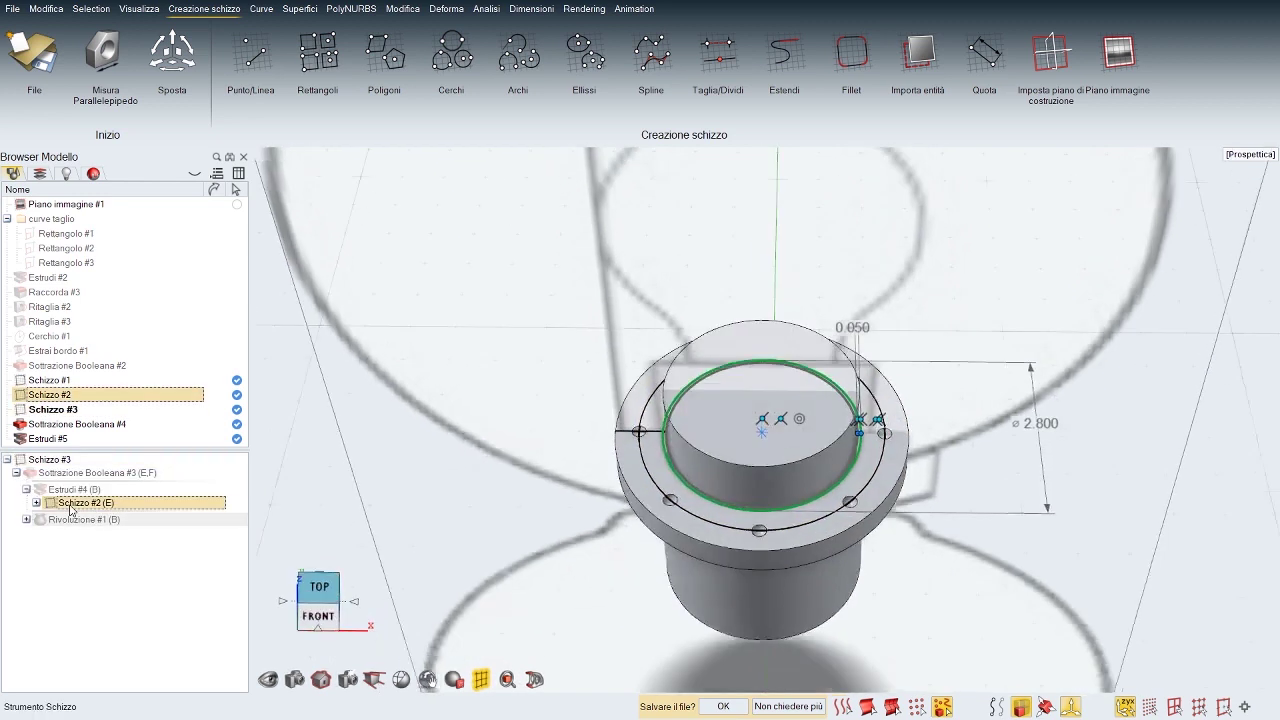
pyautogui.moveTo(985, 520); pyautogui.dragTo(1025, 404, button='middle')
pyautogui.click(1022, 447)
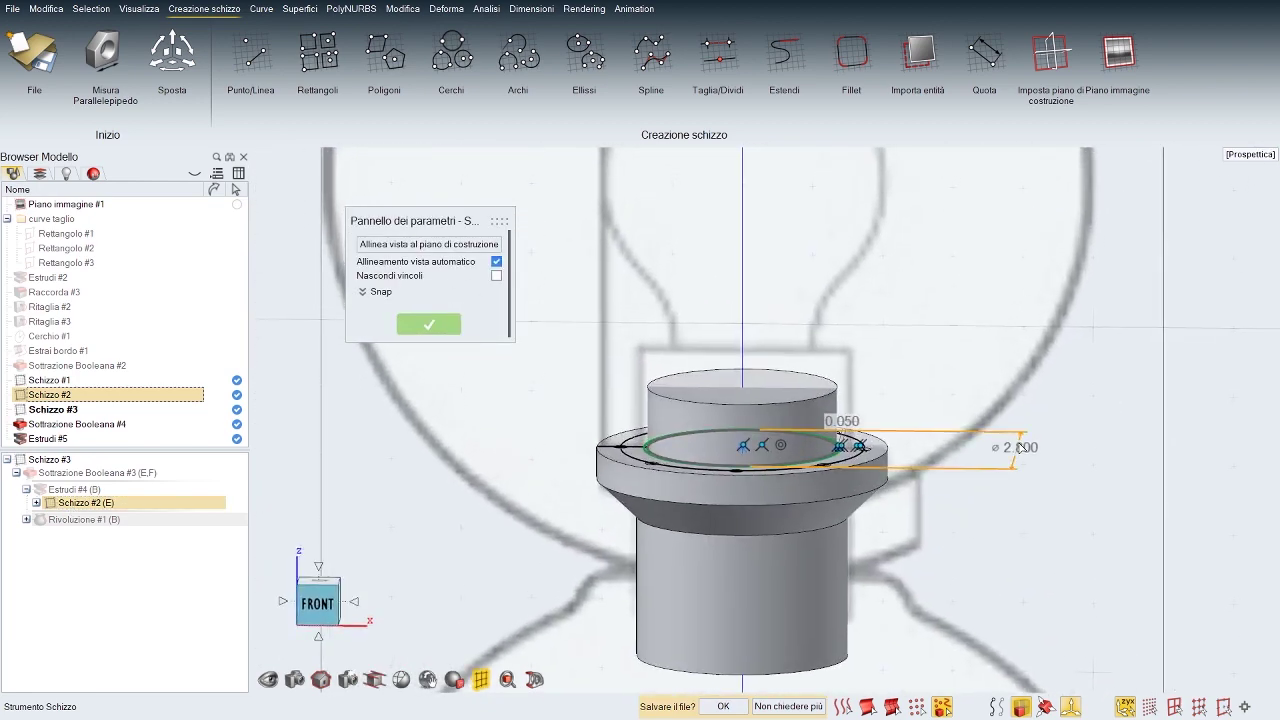
pyautogui.click(1087, 474)
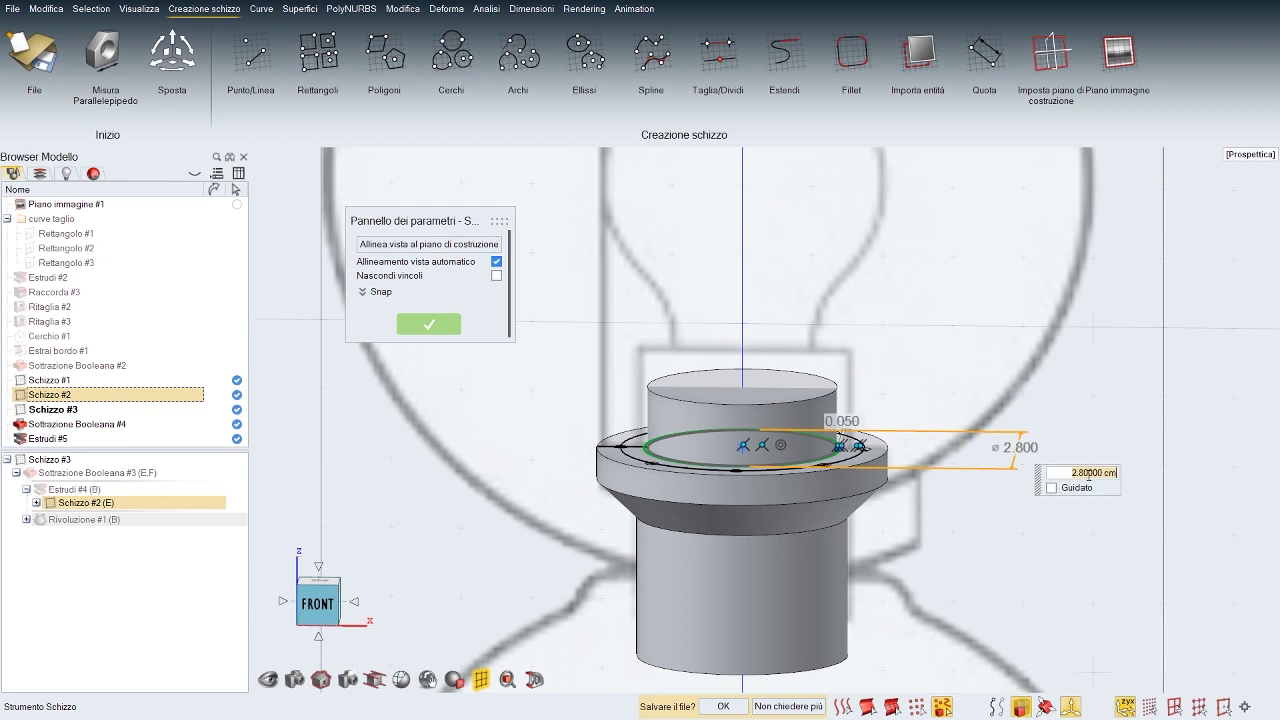
pyautogui.write('3')
pyautogui.press('Return')
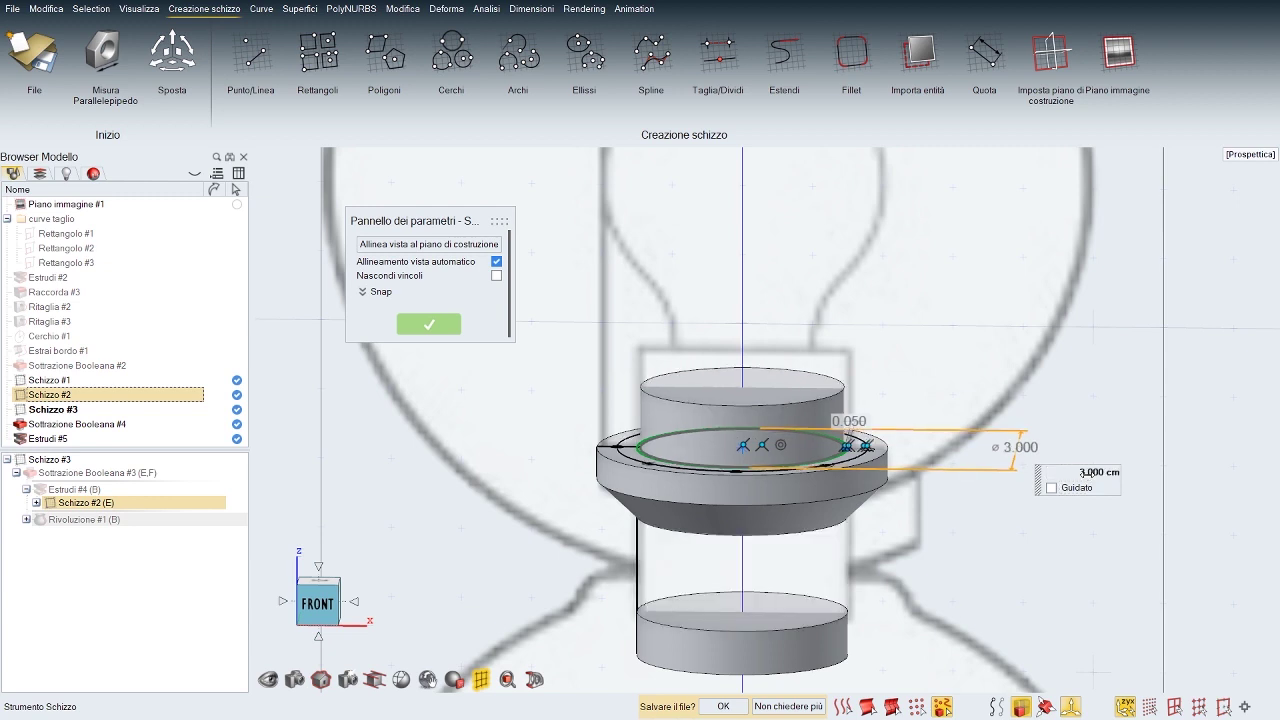
# Step: Set the hole sketch's outer diameter to 2.9 cm and close the sketch
pyautogui.write('2.9')
pyautogui.press('Return')
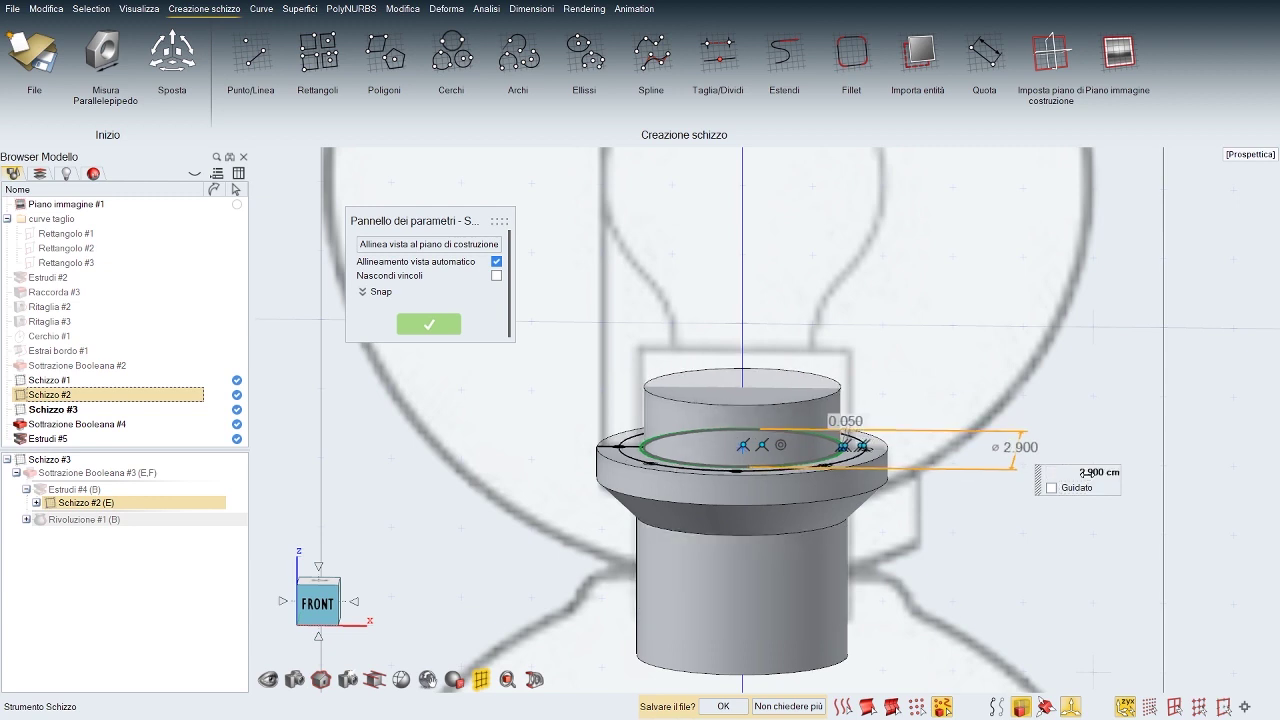
pyautogui.rightClick(1112, 437)
pyautogui.moveTo(1068, 422); pyautogui.dragTo(1081, 458, button='middle')
pyautogui.click(1207, 510)
# Step: Reopen the capped cylinder's symmetric extrusion and set its length on each side to 1 cm
pyautogui.doubleClick(705, 448)
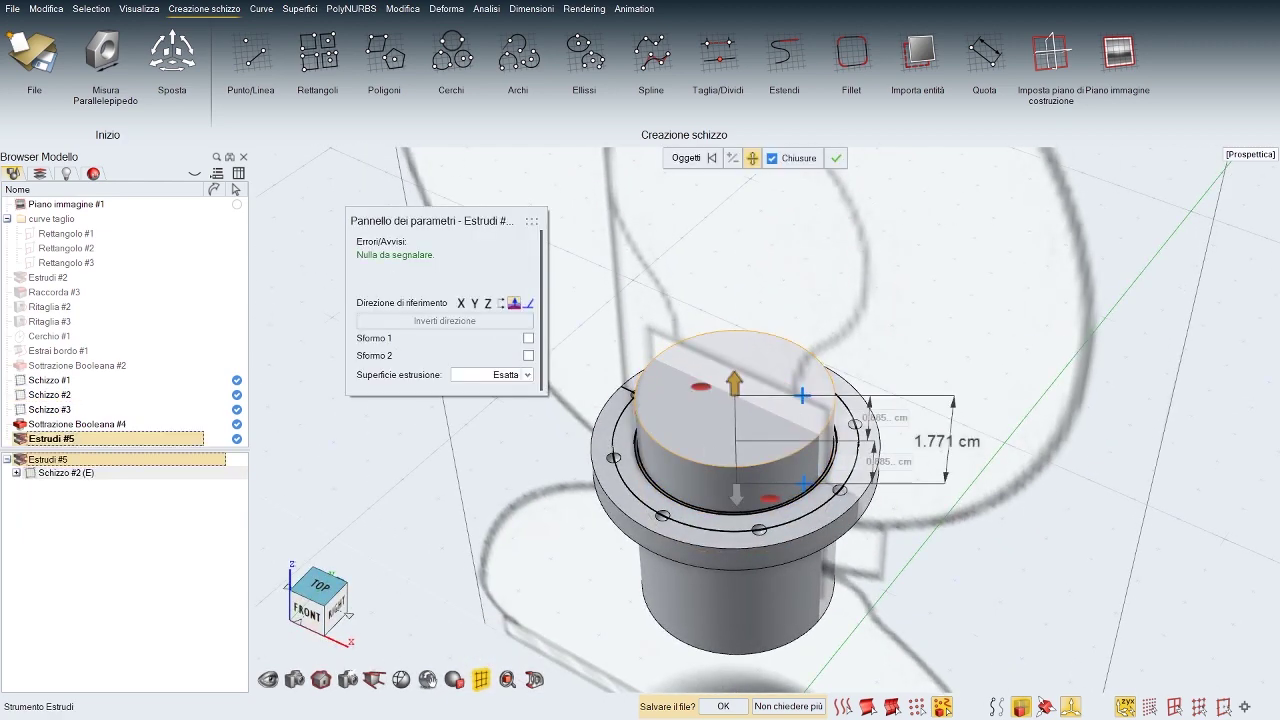
pyautogui.moveTo(706, 449); pyautogui.dragTo(711, 412, button='middle')
pyautogui.click(876, 469)
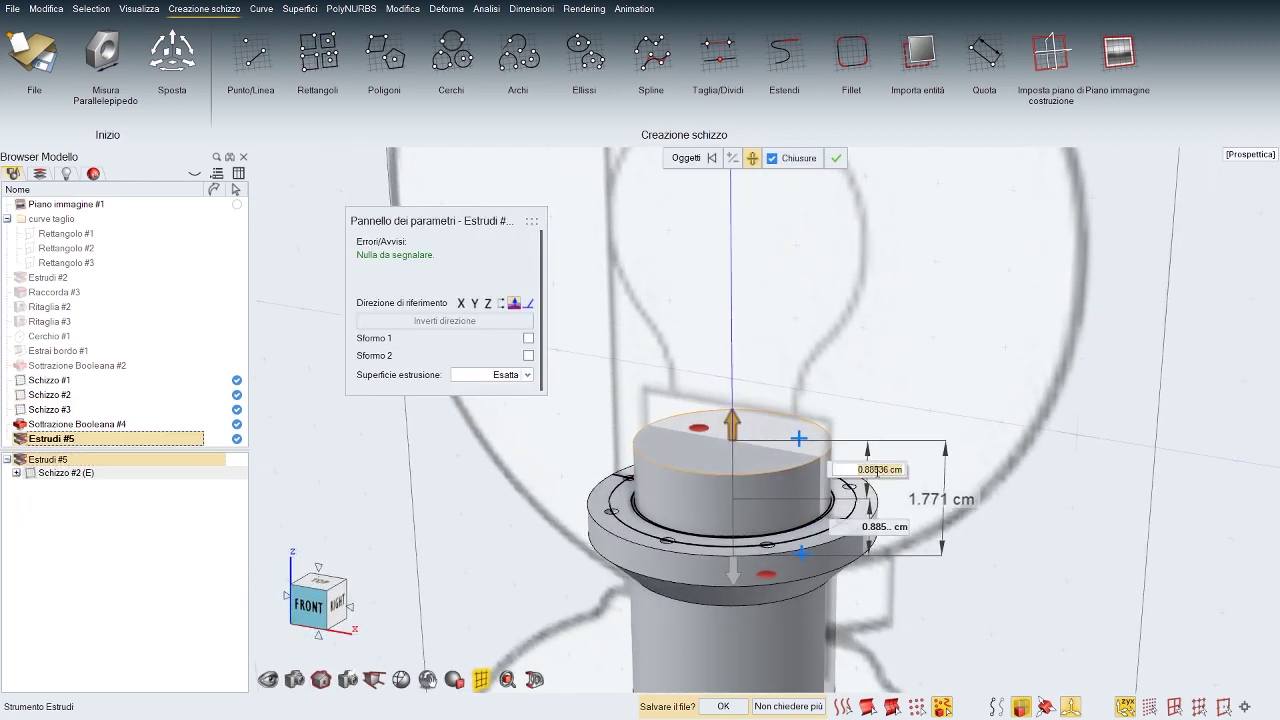
pyautogui.write('1')
pyautogui.press('Return')
pyautogui.rightClick(1103, 520)
pyautogui.click(1195, 535)
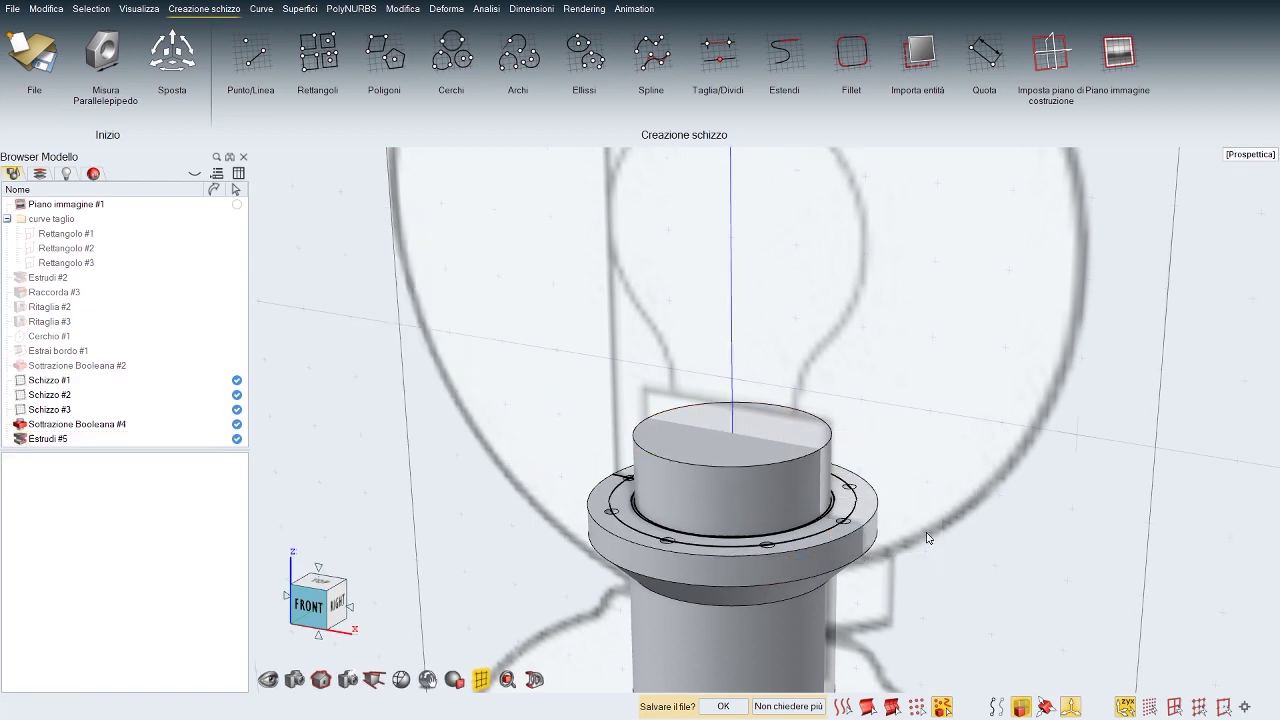
# Step: Check the holder and cylinder against the reference bulb outline in the front view
pyautogui.moveTo(927, 538)
pyautogui.mouseDown(button='middle')
pyautogui.moveTo(978, 492)
pyautogui.moveTo(808, 492)
pyautogui.moveTo(930, 550)
pyautogui.moveTo(914, 543)
pyautogui.moveTo(926, 529)
pyautogui.mouseUp(button='middle')
pyautogui.scroll(-4, 905, 553)
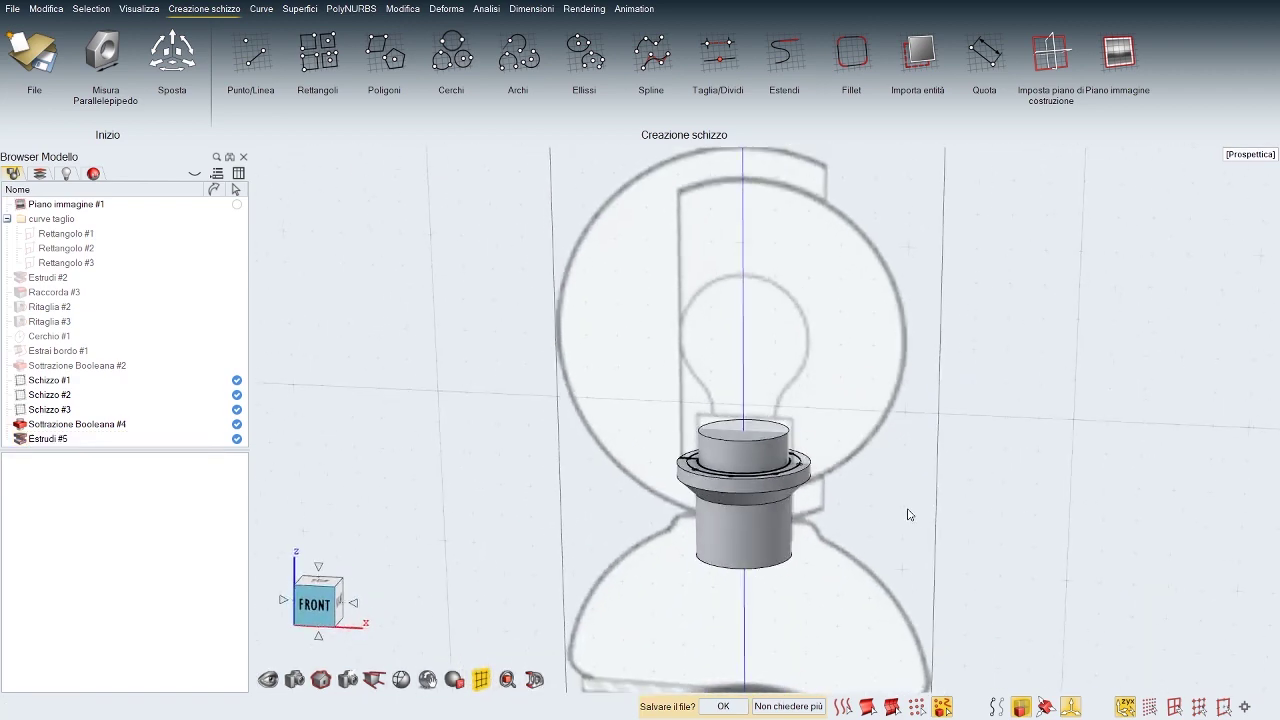
pyautogui.click(303, 609)
pyautogui.scroll(3, 530, 440)
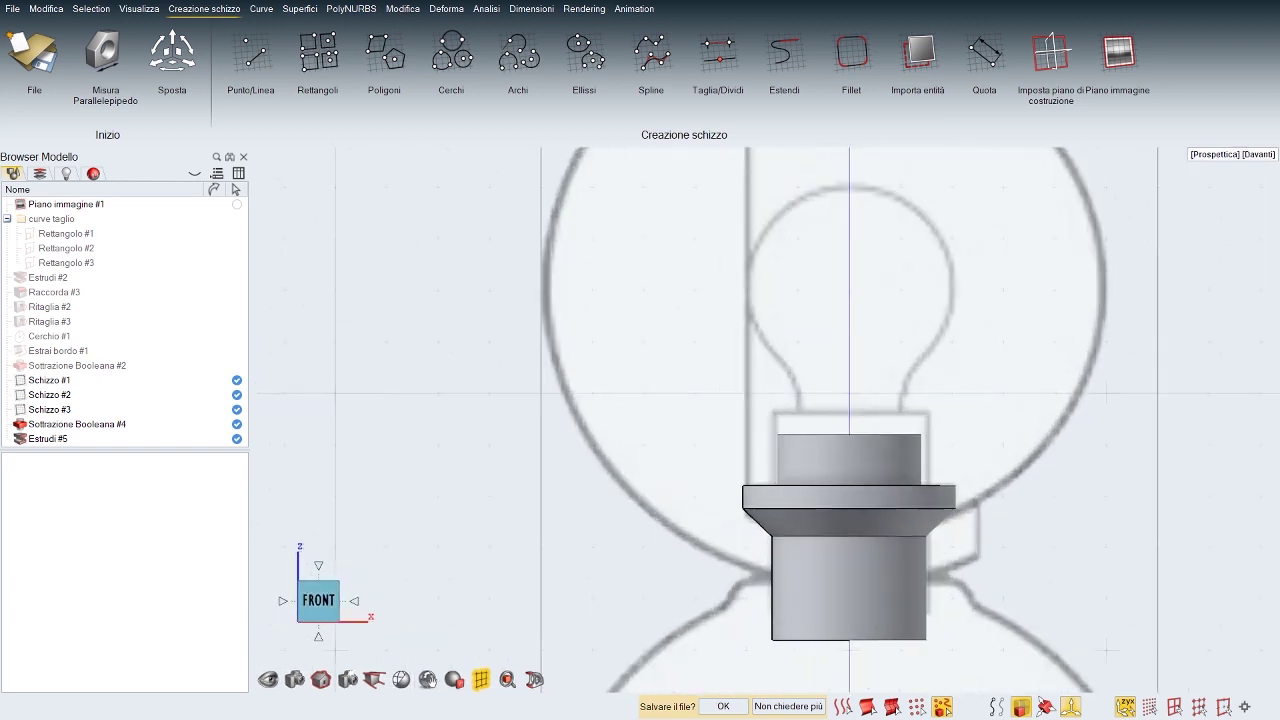
pyautogui.moveTo(534, 411); pyautogui.dragTo(455, 443, button='right')
pyautogui.press('space')
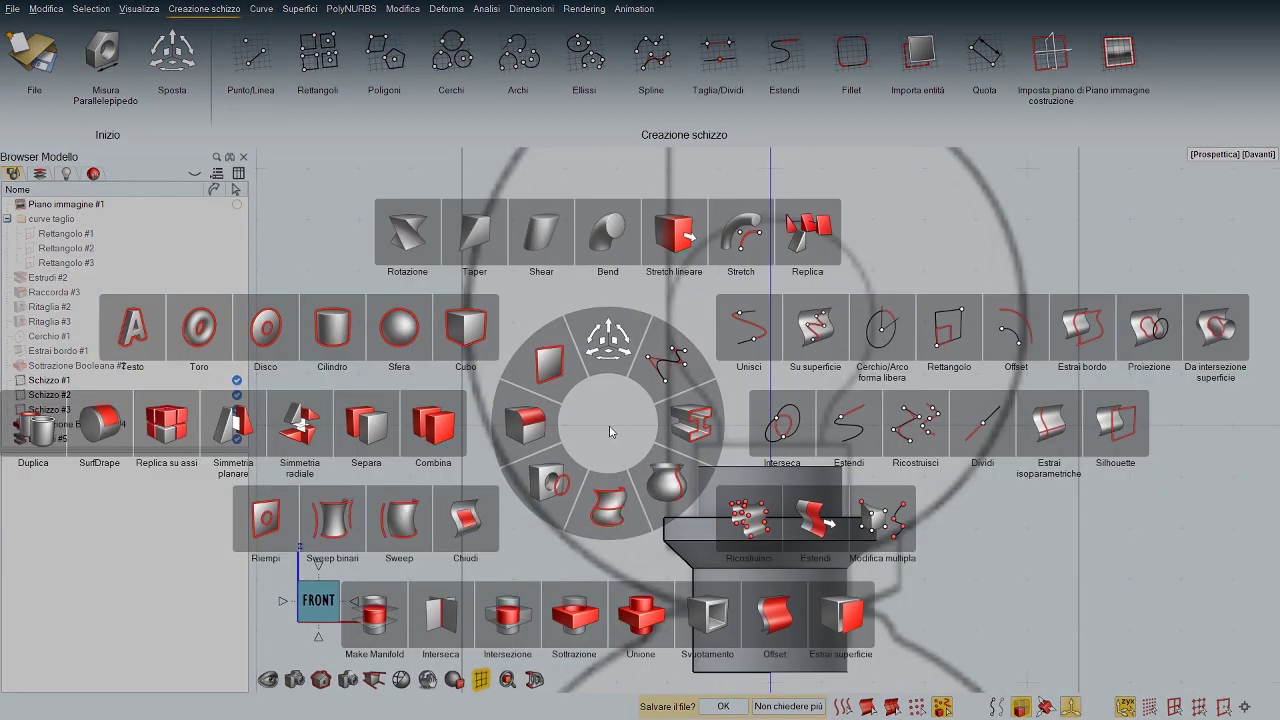
pyautogui.click(705, 345)
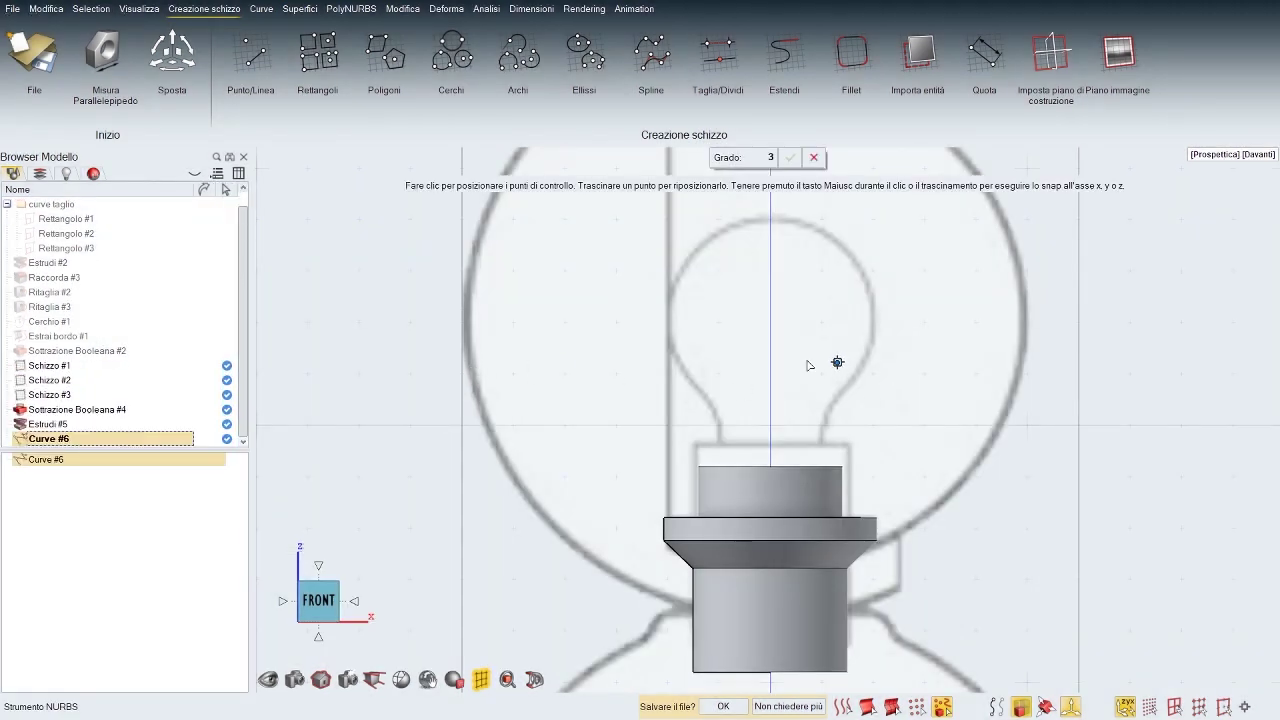
pyautogui.moveTo(741, 338); pyautogui.dragTo(700, 315, button='right')
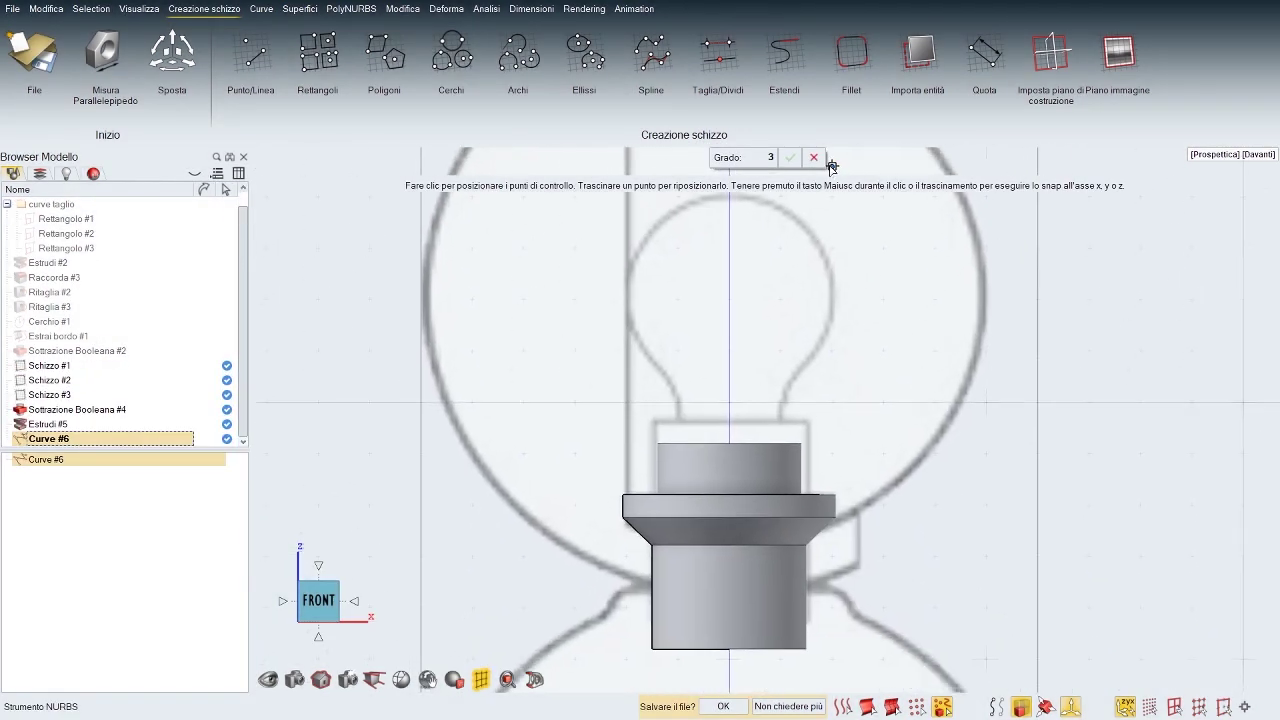
pyautogui.press('Escape')
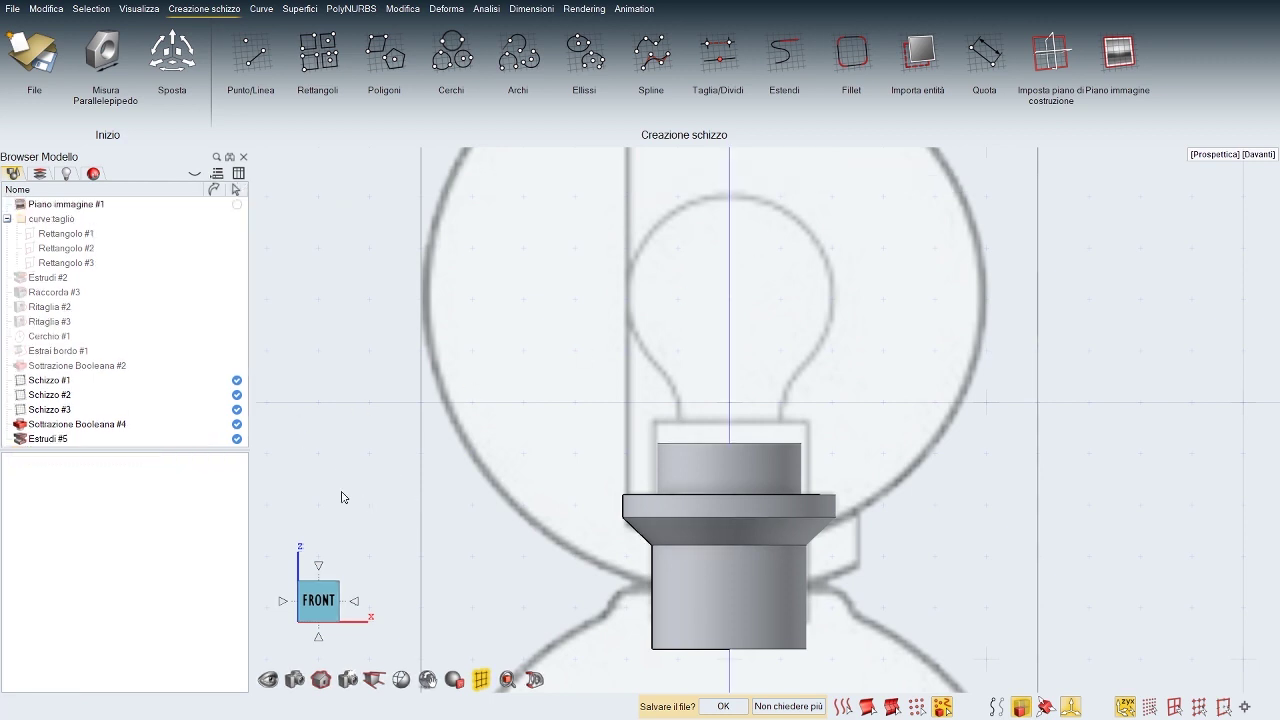
# Step: Expand the holder's construction history down to its revolution, inspect the revolution's parameters and close it without changes
pyautogui.click(757, 601)
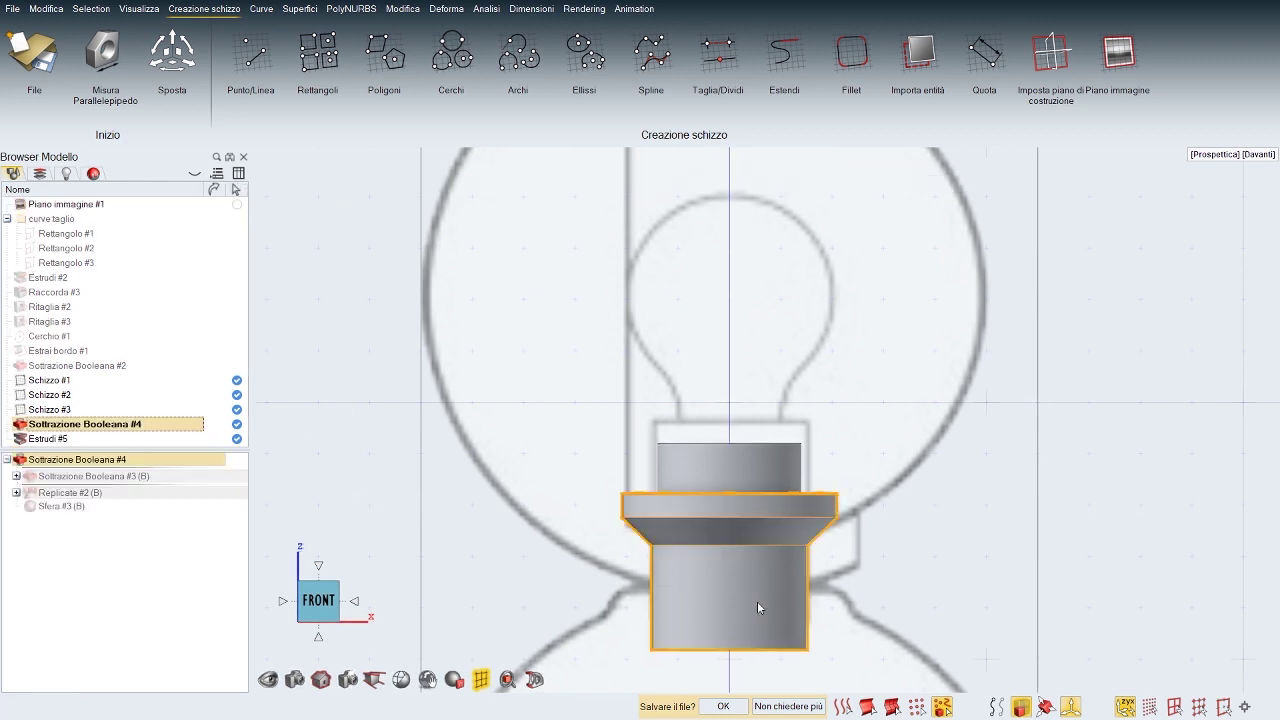
pyautogui.click(16, 493)
pyautogui.click(72, 506)
pyautogui.click(26, 506)
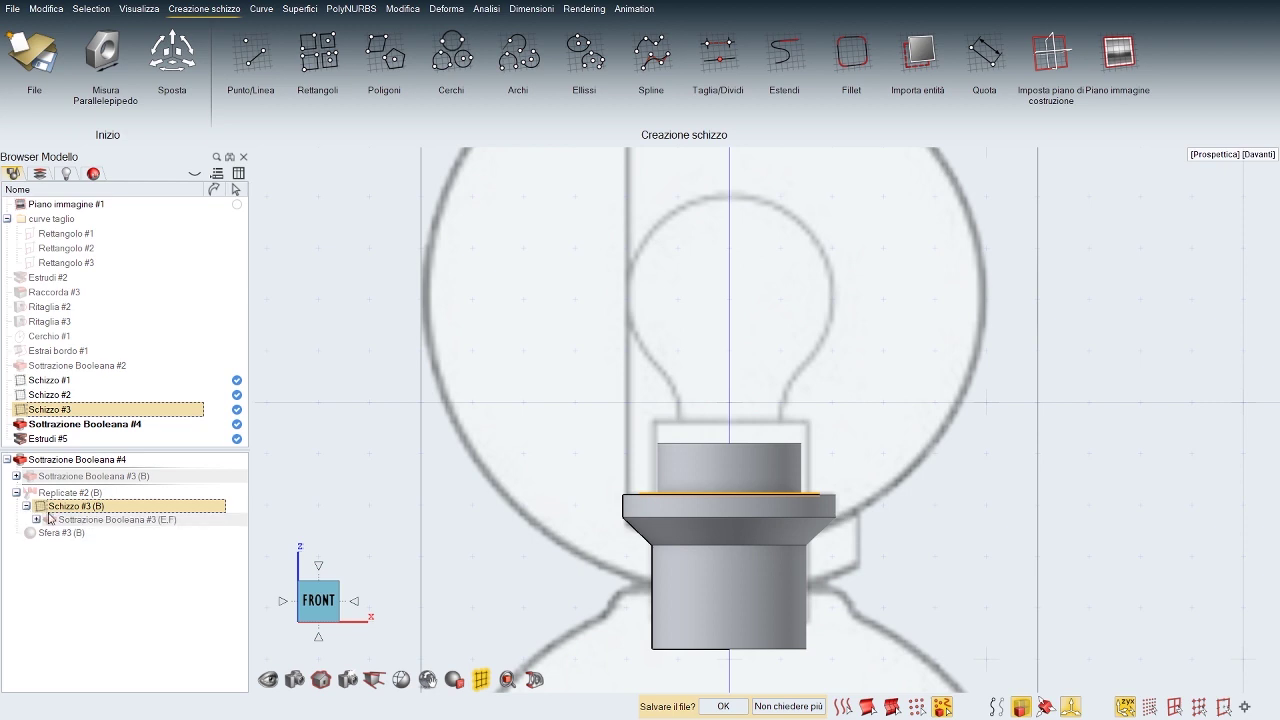
pyautogui.click(36, 520)
pyautogui.click(46, 536)
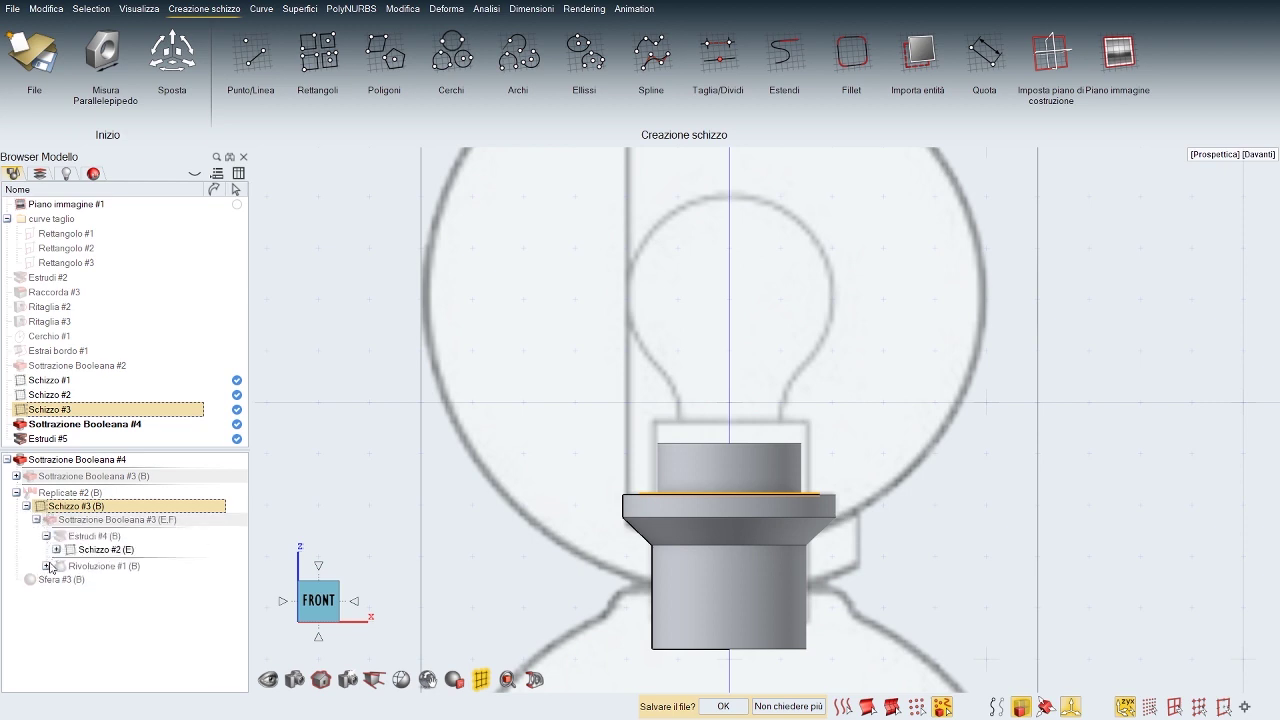
pyautogui.click(46, 566)
pyautogui.doubleClick(92, 569)
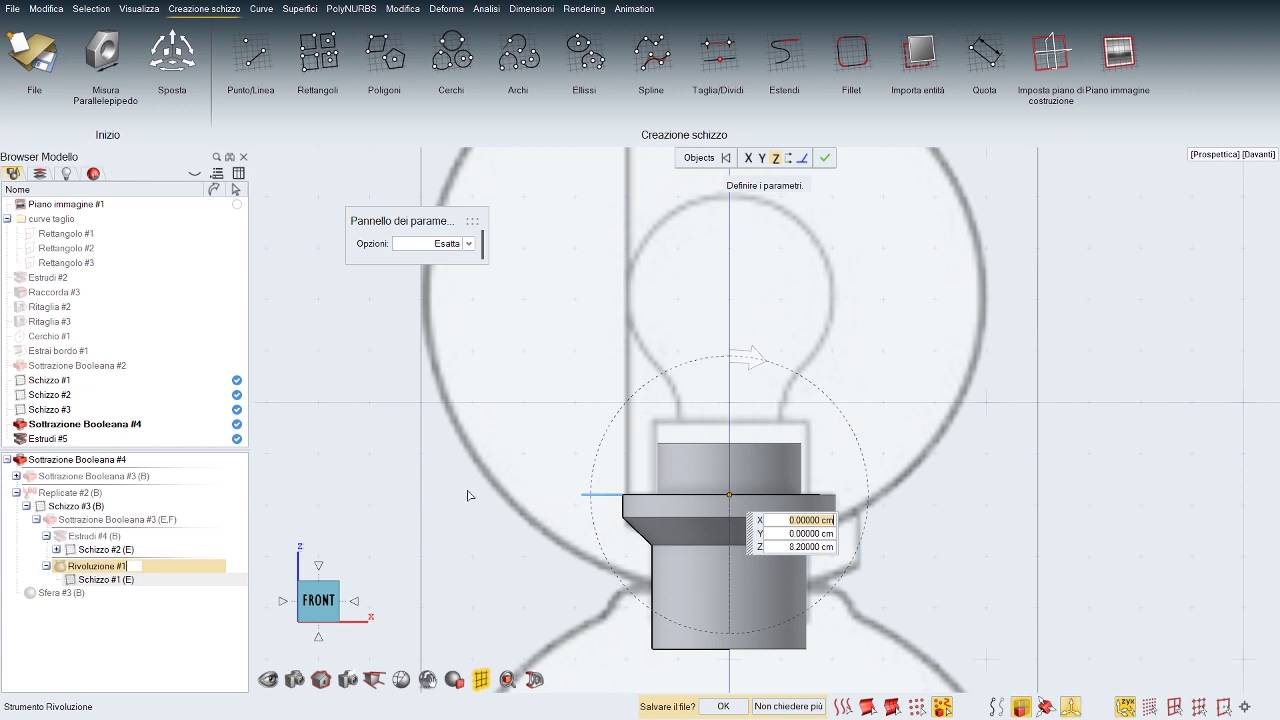
pyautogui.rightClick(387, 483)
pyautogui.click(387, 483)
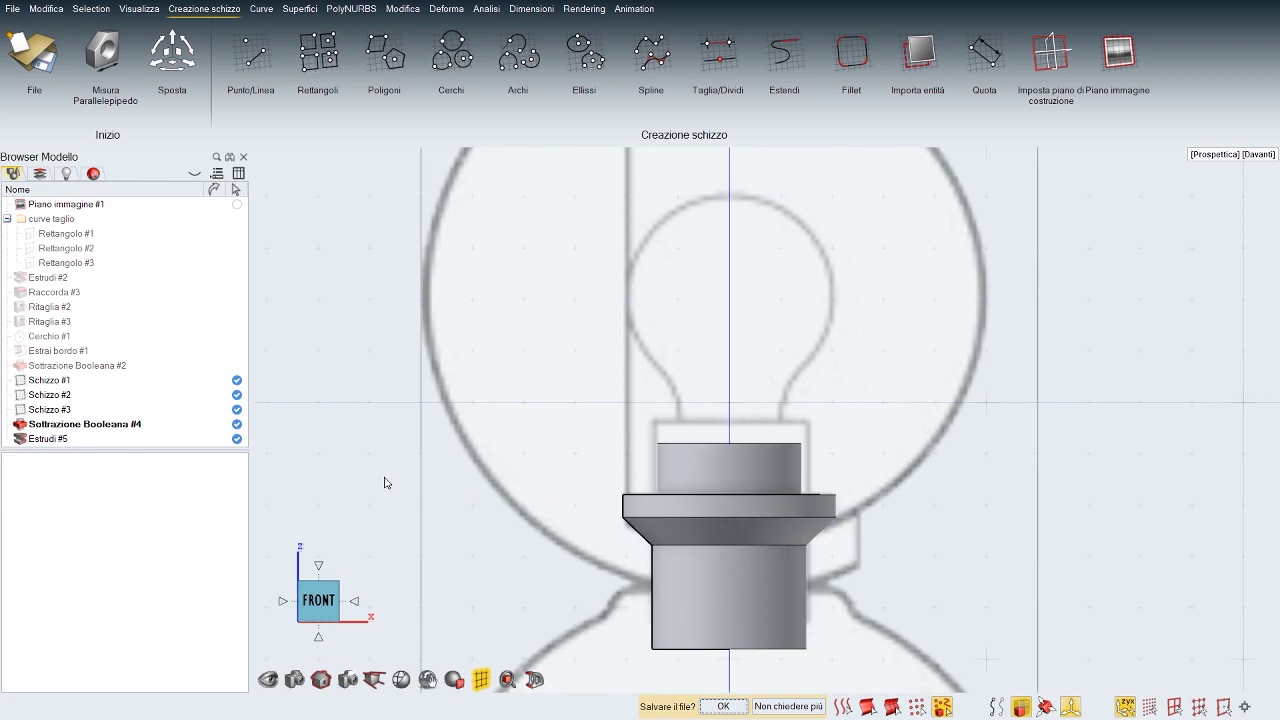
# Step: Draw a degree 3 NURBS curve tracing half of the reference bulb, from its apex on the vertical axis into the capped cylinder
pyautogui.press('space')
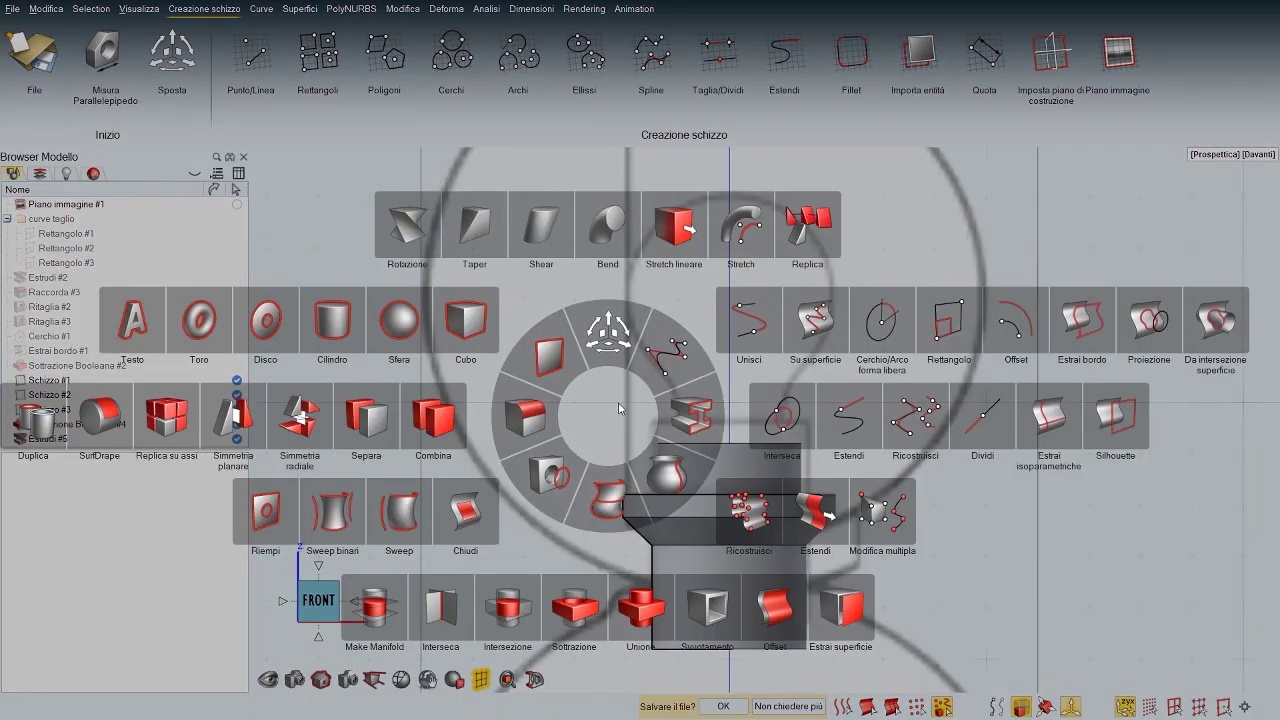
pyautogui.click(692, 350)
pyautogui.moveTo(715, 346); pyautogui.dragTo(712, 420, button='right')
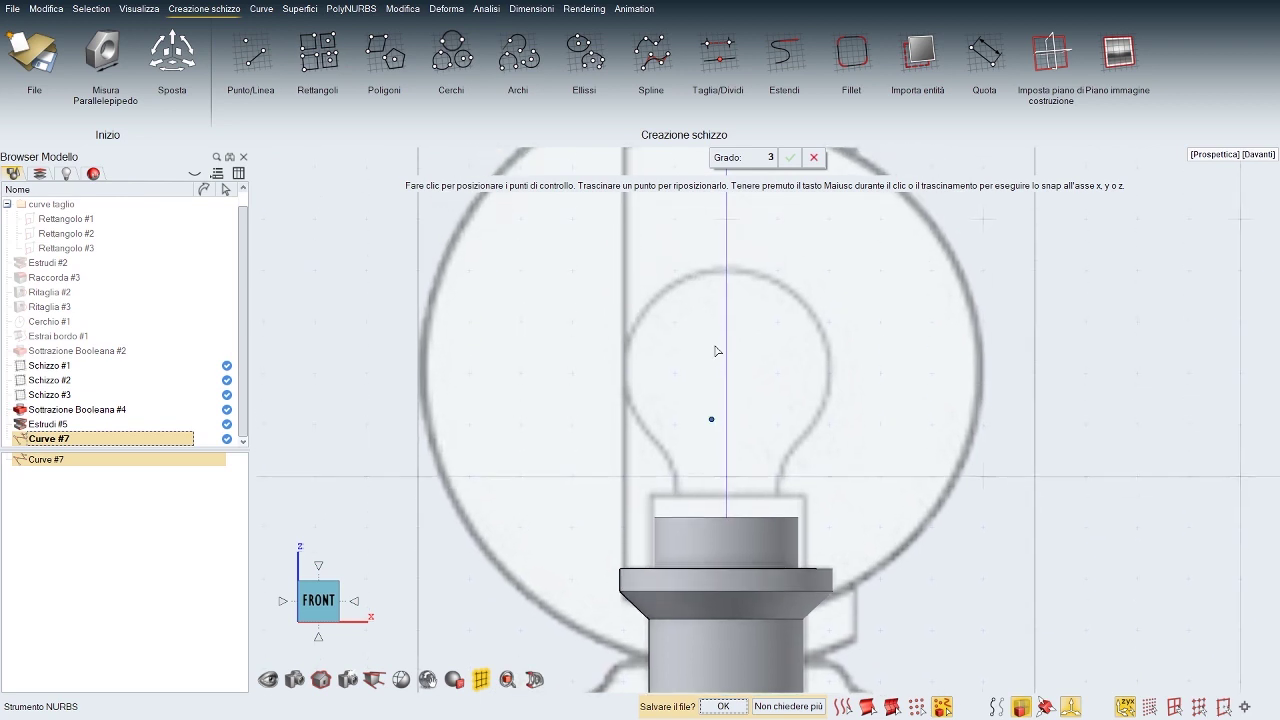
pyautogui.moveTo(726, 287); pyautogui.dragTo(725, 309, button='right')
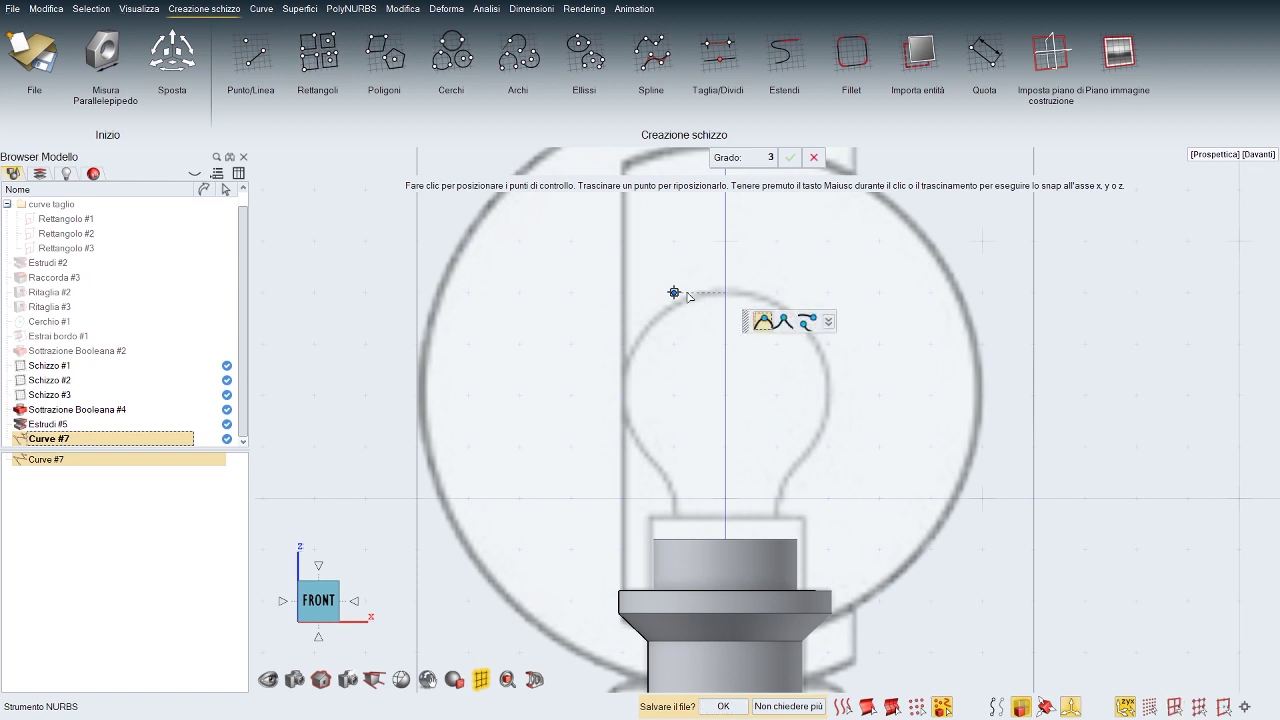
pyautogui.click(679, 292)
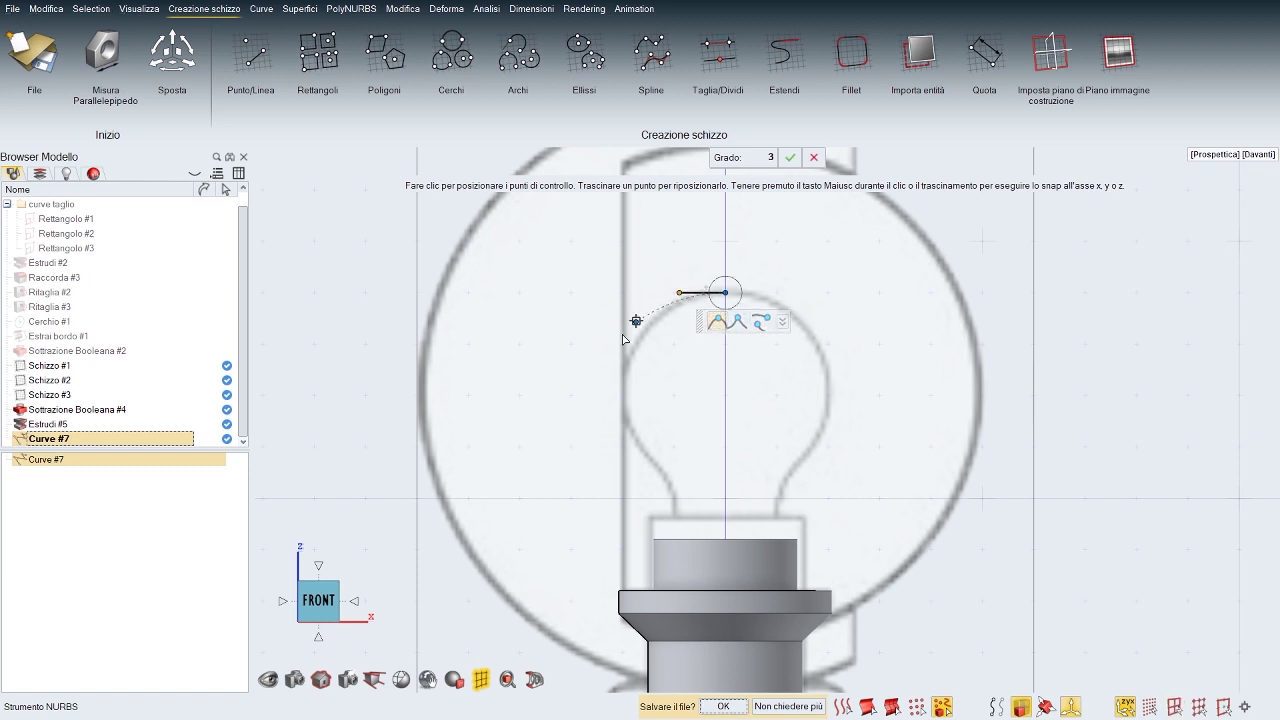
pyautogui.click(620, 390)
pyautogui.moveTo(656, 475); pyautogui.dragTo(682, 483)
pyautogui.keyDown('shift'); pyautogui.click(679, 542); pyautogui.keyUp('shift')
pyautogui.keyDown('shift'); pyautogui.moveTo(677, 544); pyautogui.dragTo(680, 552); pyautogui.keyUp('shift')
pyautogui.click(872, 411)
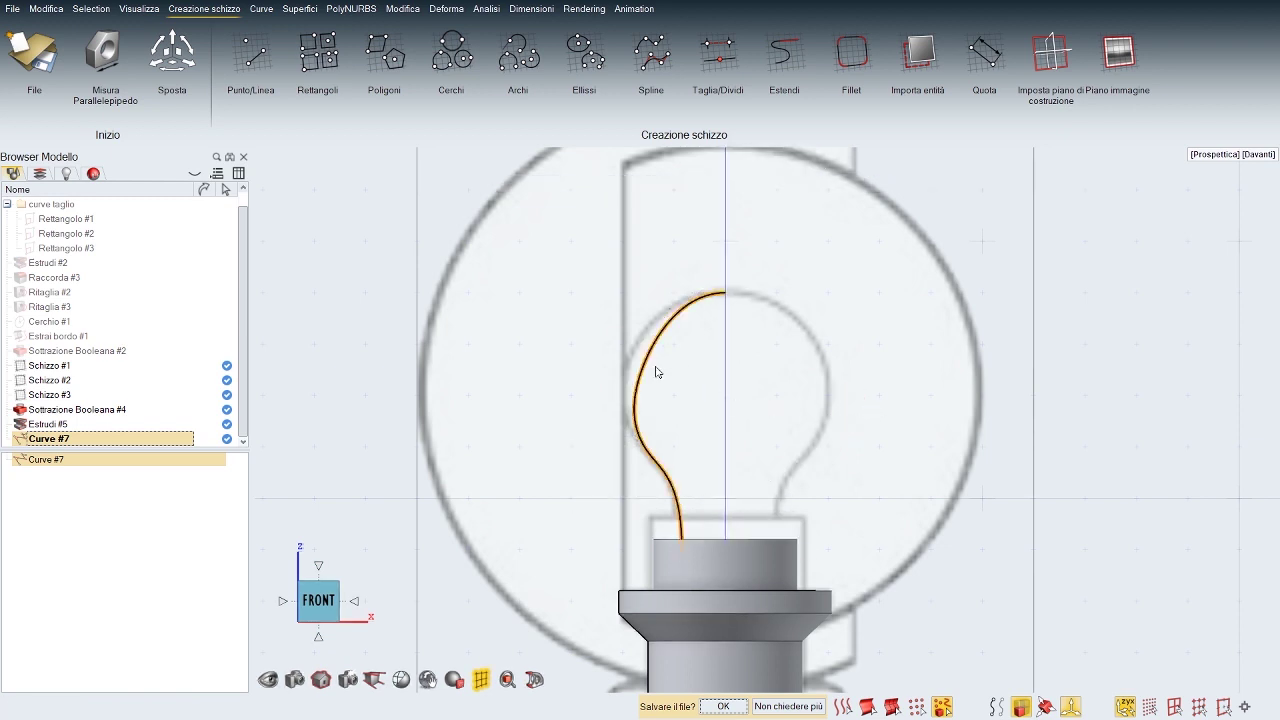
# Step: Adjust the bulb curve's control points at the crown, widest part and neck to match the reference outline
pyautogui.moveTo(621, 391); pyautogui.dragTo(602, 372)
pyautogui.moveTo(679, 296)
pyautogui.mouseDown()
pyautogui.moveTo(651, 289)
pyautogui.moveTo(663, 292)
pyautogui.mouseUp()
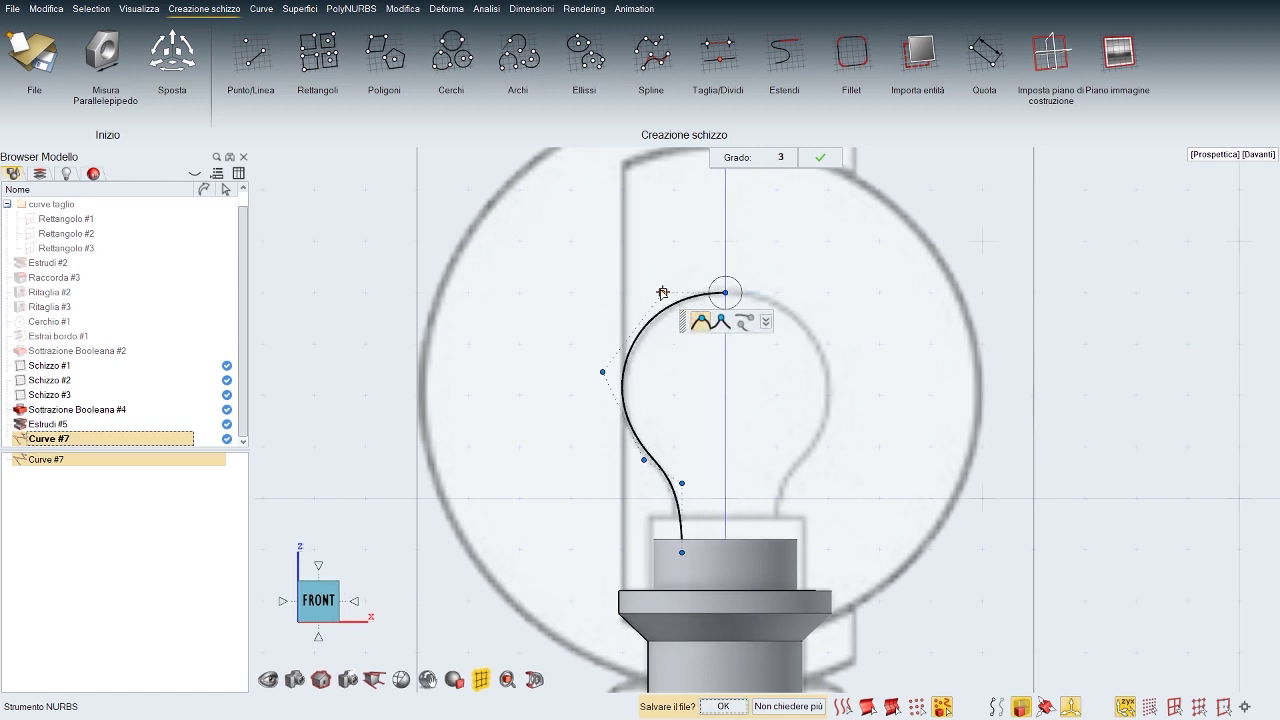
pyautogui.click(682, 485)
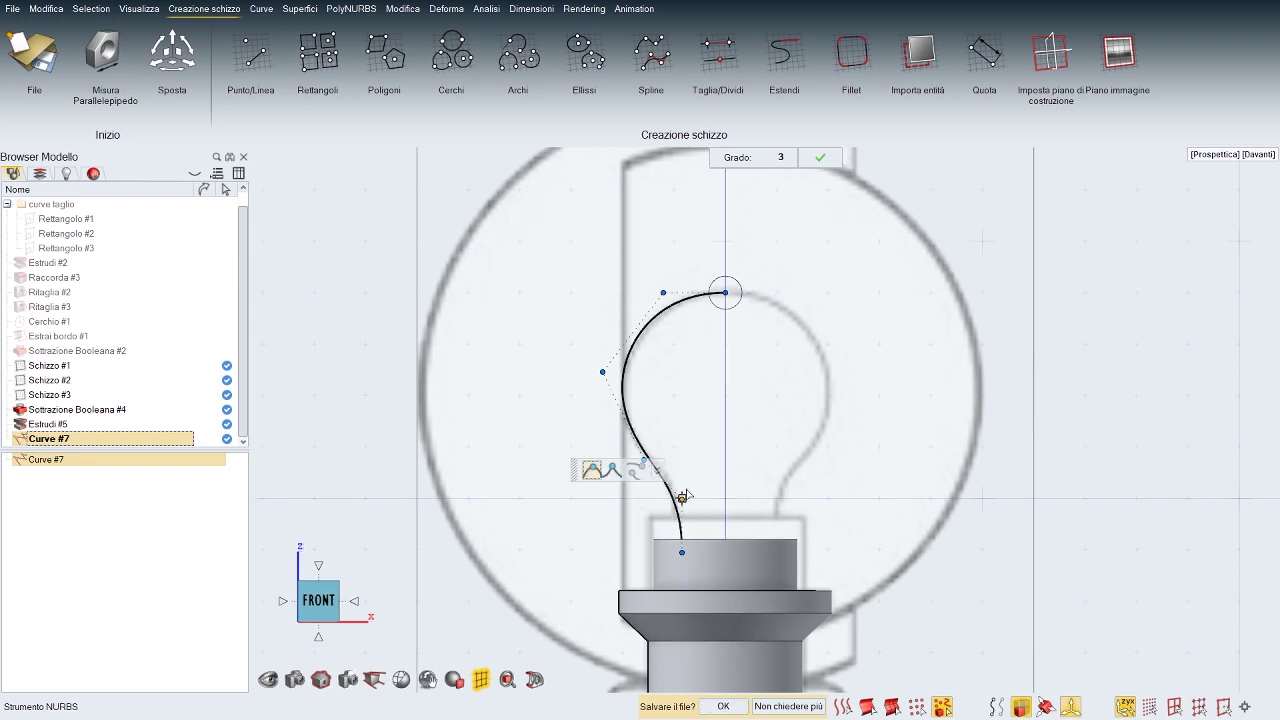
pyautogui.rightClick(778, 411)
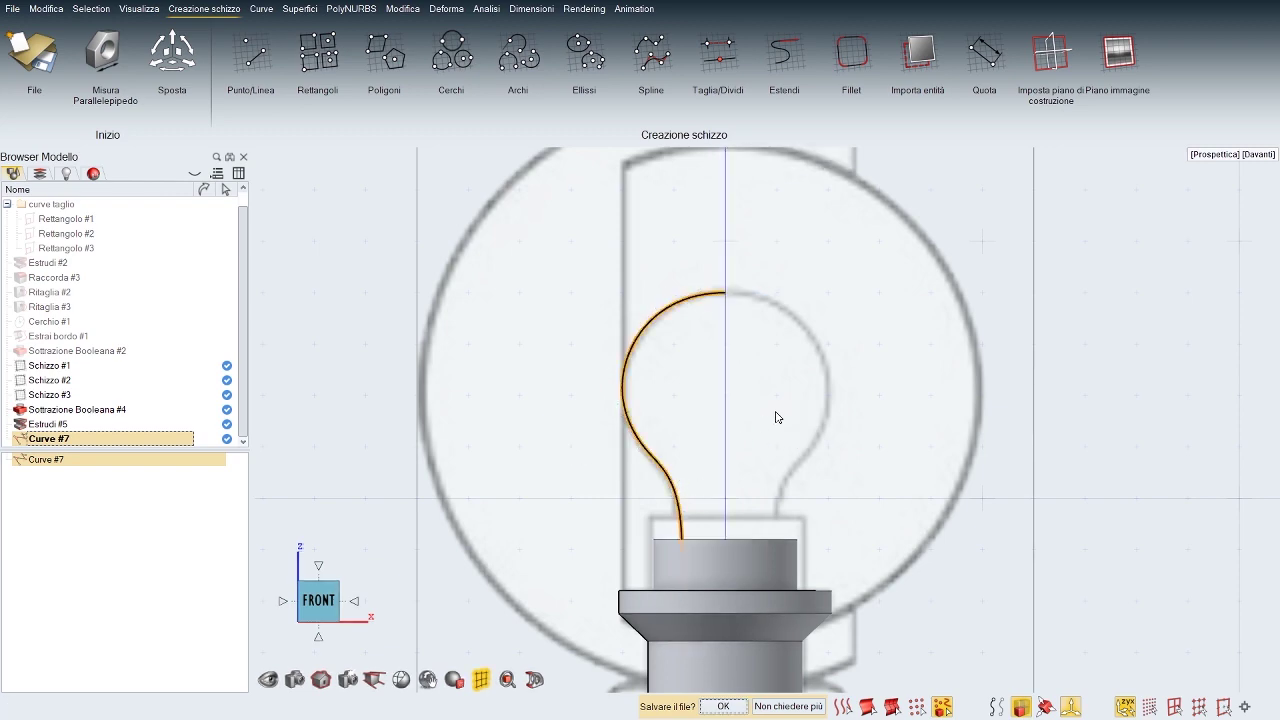
pyautogui.click(780, 411)
# Step: Revolve the half-bulb curve around the vertical Z axis into a full bulb with the Esatta option
pyautogui.moveTo(780, 411); pyautogui.dragTo(639, 344, button='middle')
pyautogui.rightClick(639, 344)
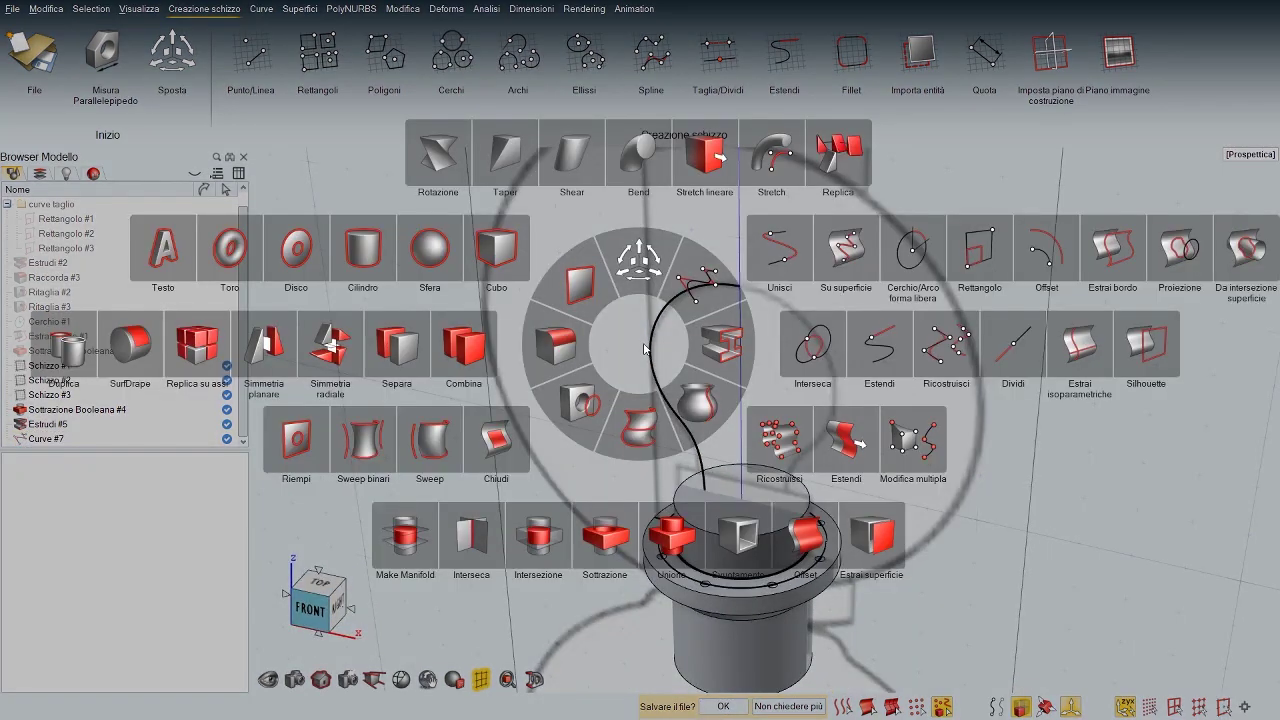
pyautogui.click(697, 400)
pyautogui.click(725, 292)
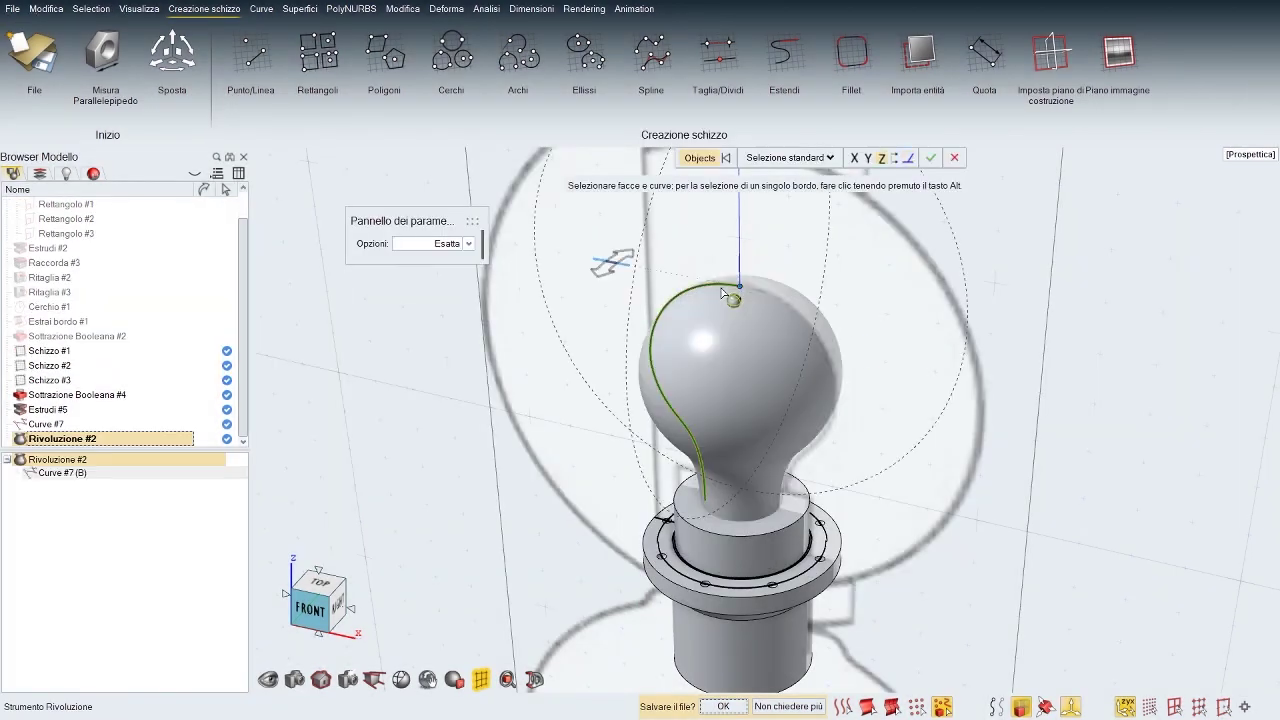
pyautogui.moveTo(834, 428); pyautogui.dragTo(945, 443, button='middle')
pyautogui.rightClick(911, 395)
pyautogui.rightClick(858, 355)
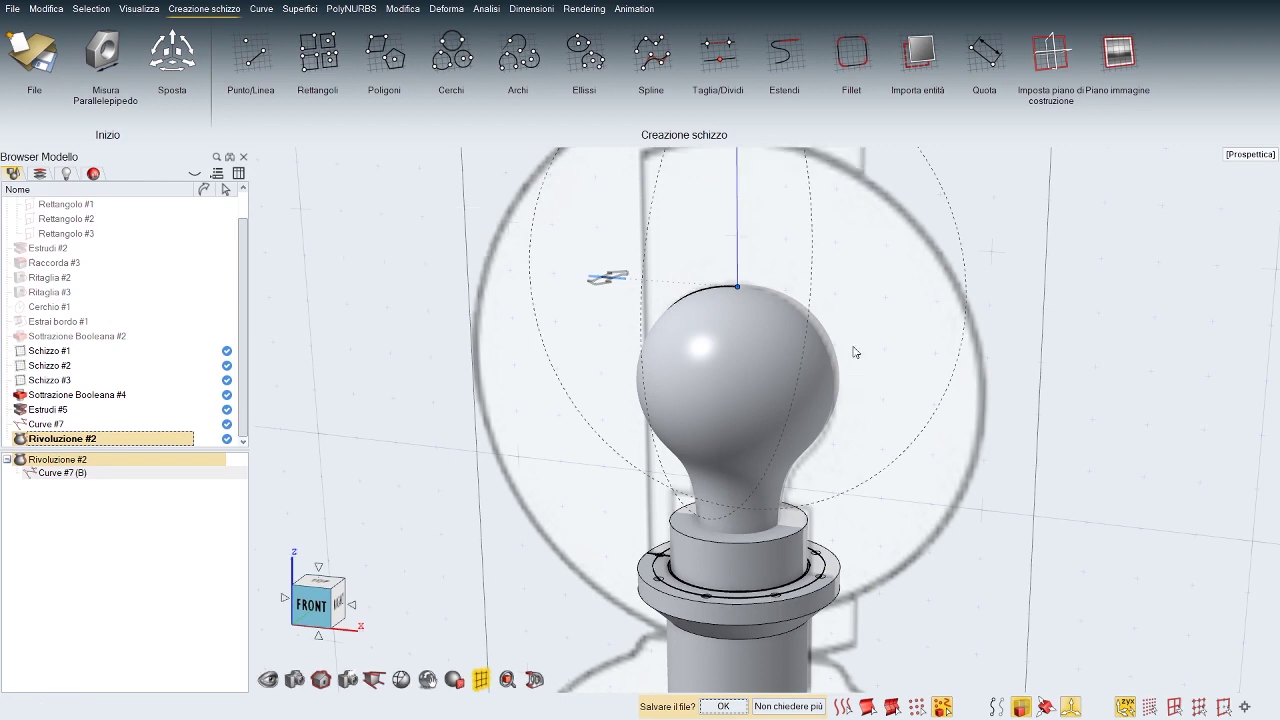
pyautogui.click(854, 351)
# Step: Reopen the revolved bulb's source curve and lower its two bottom control points along the neck
pyautogui.click(731, 363)
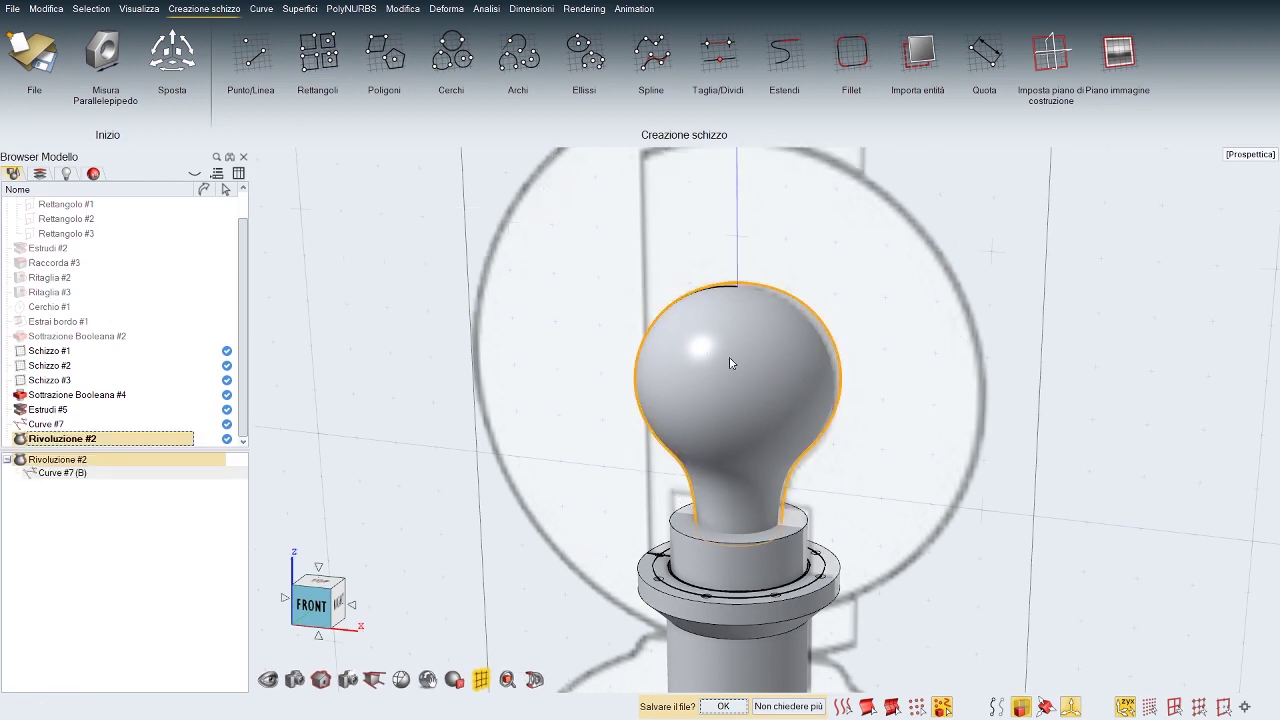
pyautogui.doubleClick(55, 472)
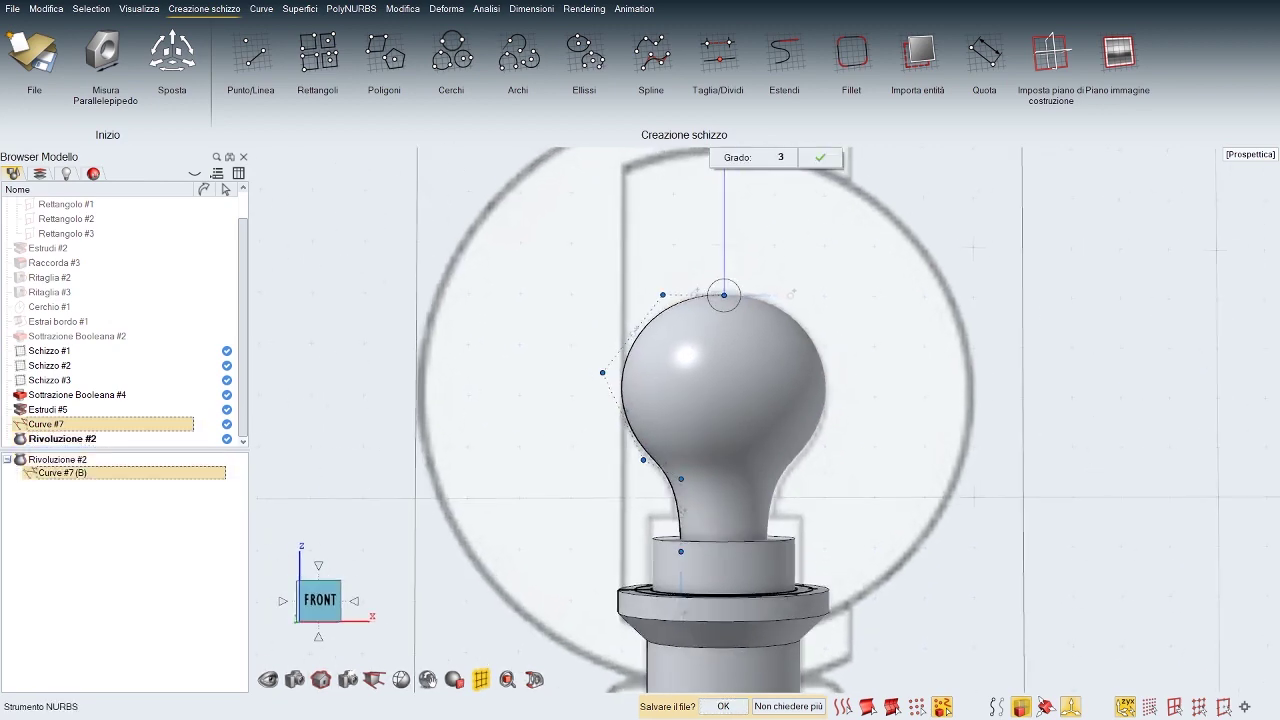
pyautogui.scroll(3, 558, 523)
pyautogui.moveTo(642, 460); pyautogui.dragTo(687, 597)
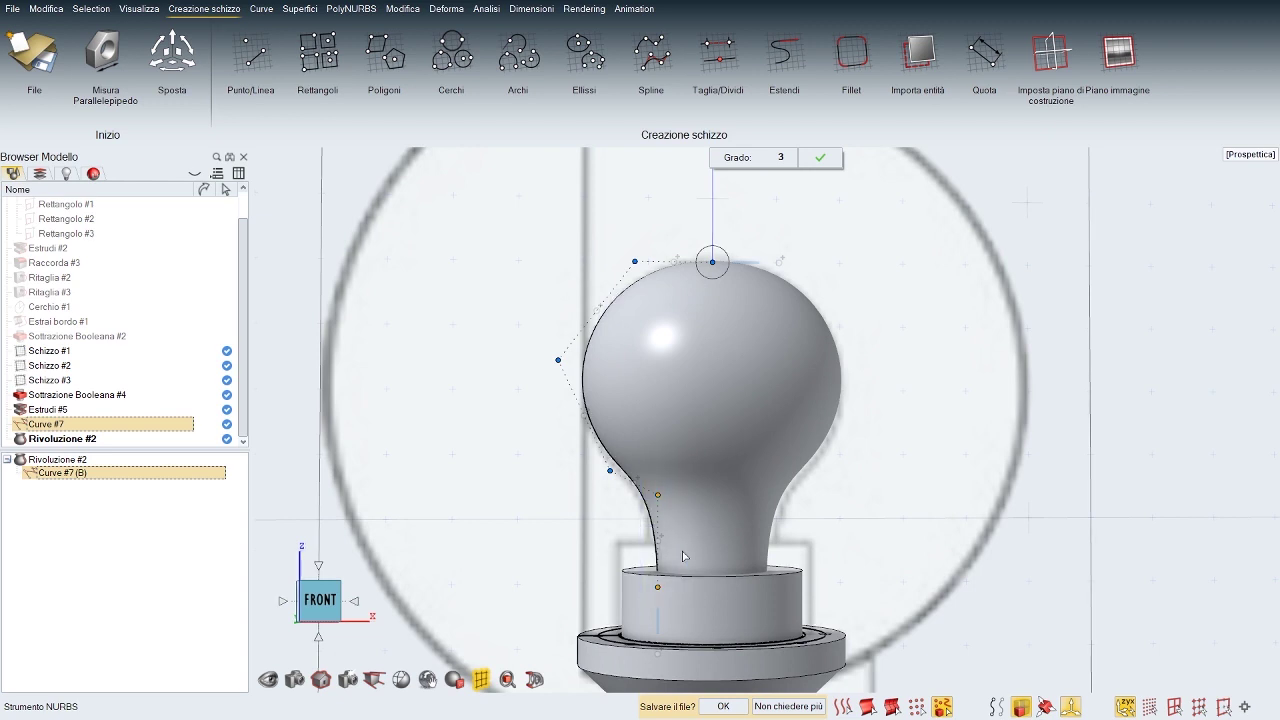
pyautogui.moveTo(658, 500); pyautogui.dragTo(658, 522)
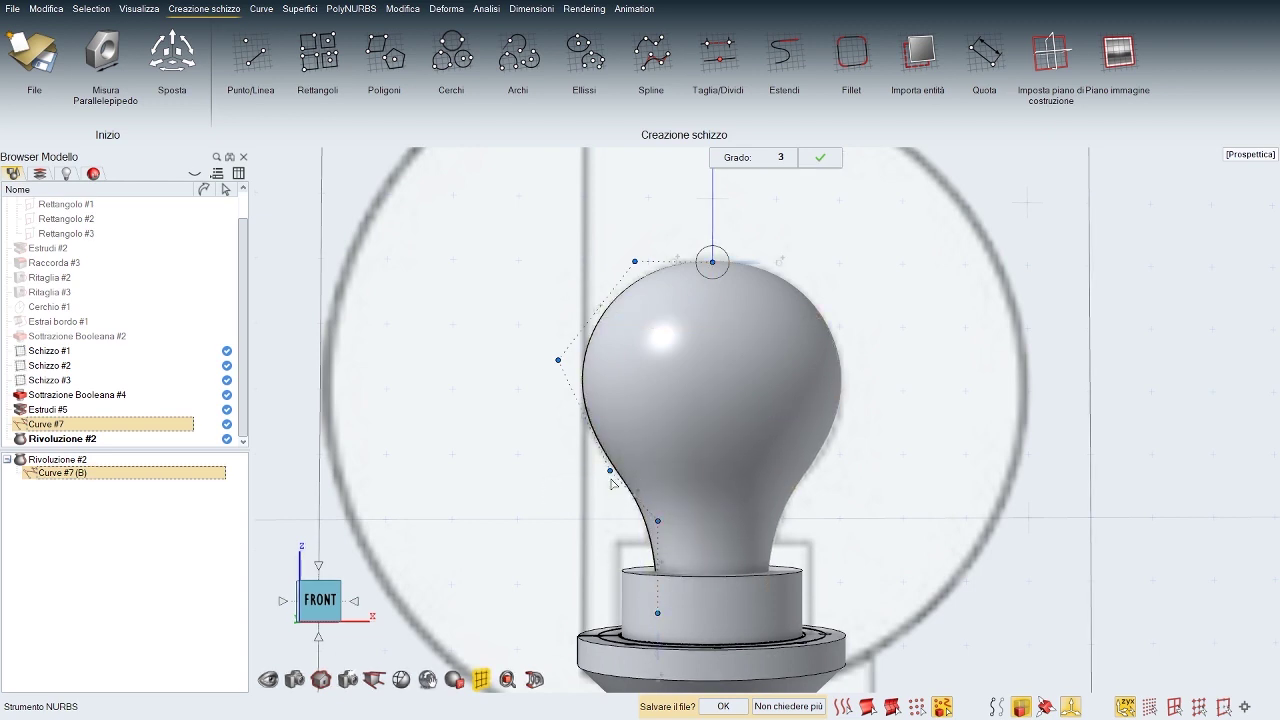
pyautogui.moveTo(610, 471); pyautogui.dragTo(558, 471)
pyautogui.press('Escape')
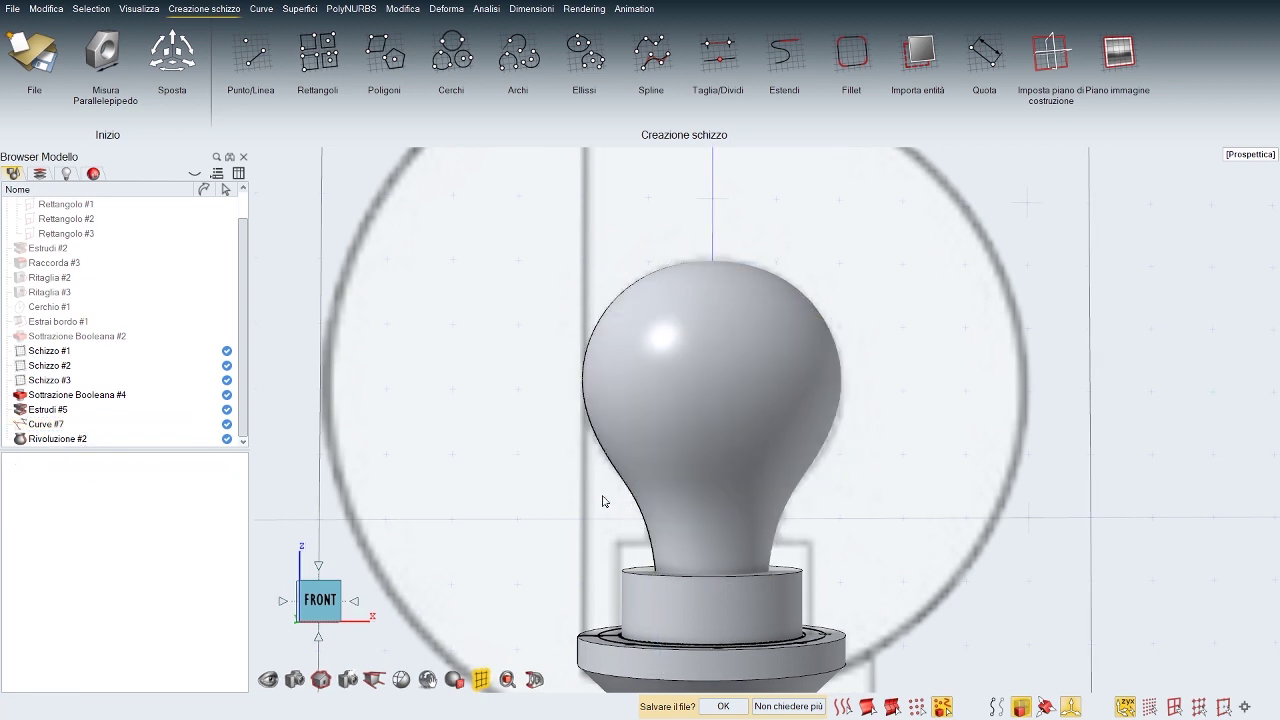
# Step: Shift the bulb curve's control point above the neck slightly outward, matching the reference outline in wireframe display
pyautogui.click(646, 436)
pyautogui.doubleClick(55, 474)
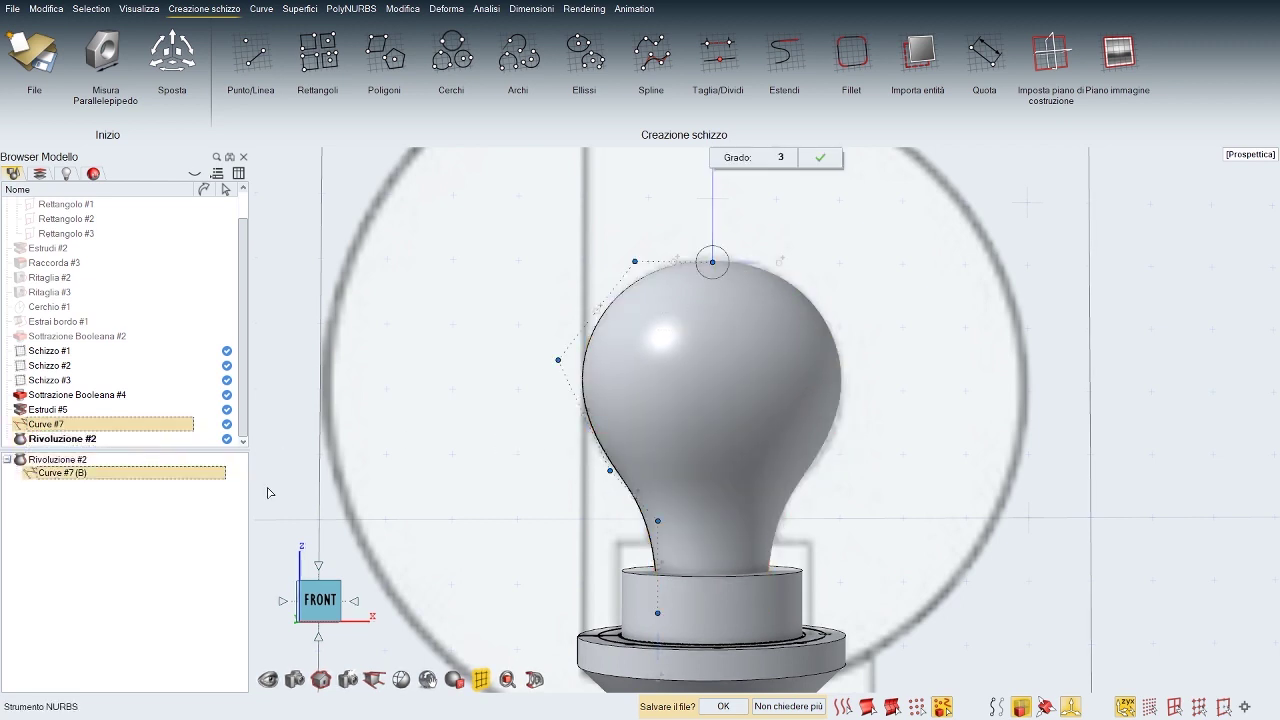
pyautogui.click(610, 472)
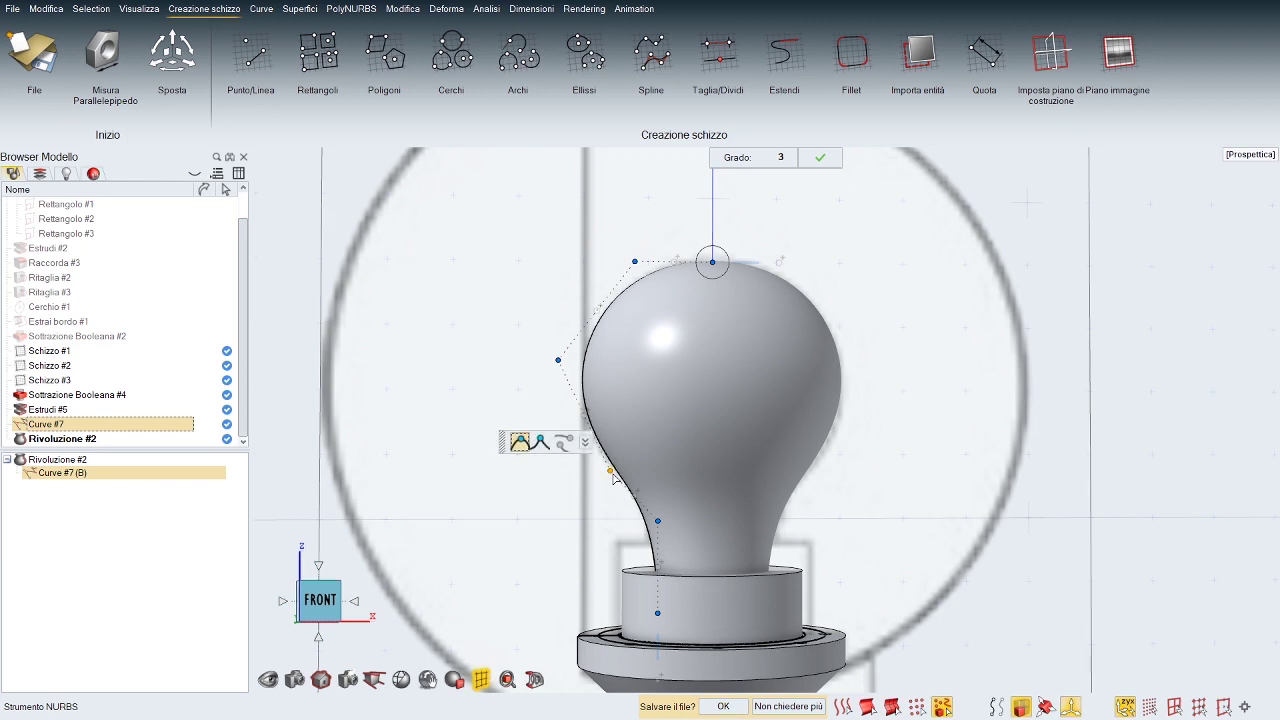
pyautogui.moveTo(610, 472)
pyautogui.mouseDown()
pyautogui.moveTo(596, 490)
pyautogui.moveTo(602, 473)
pyautogui.mouseUp()
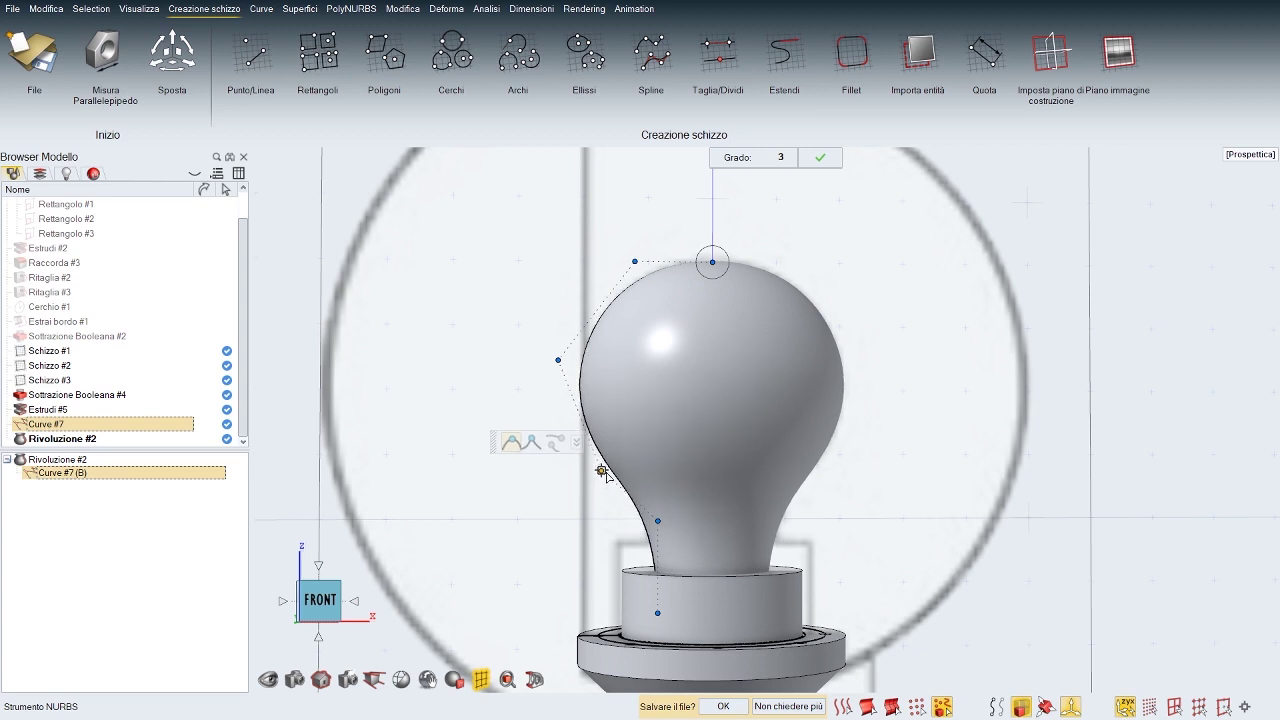
pyautogui.moveTo(606, 472); pyautogui.dragTo(609, 468)
pyautogui.press('w')
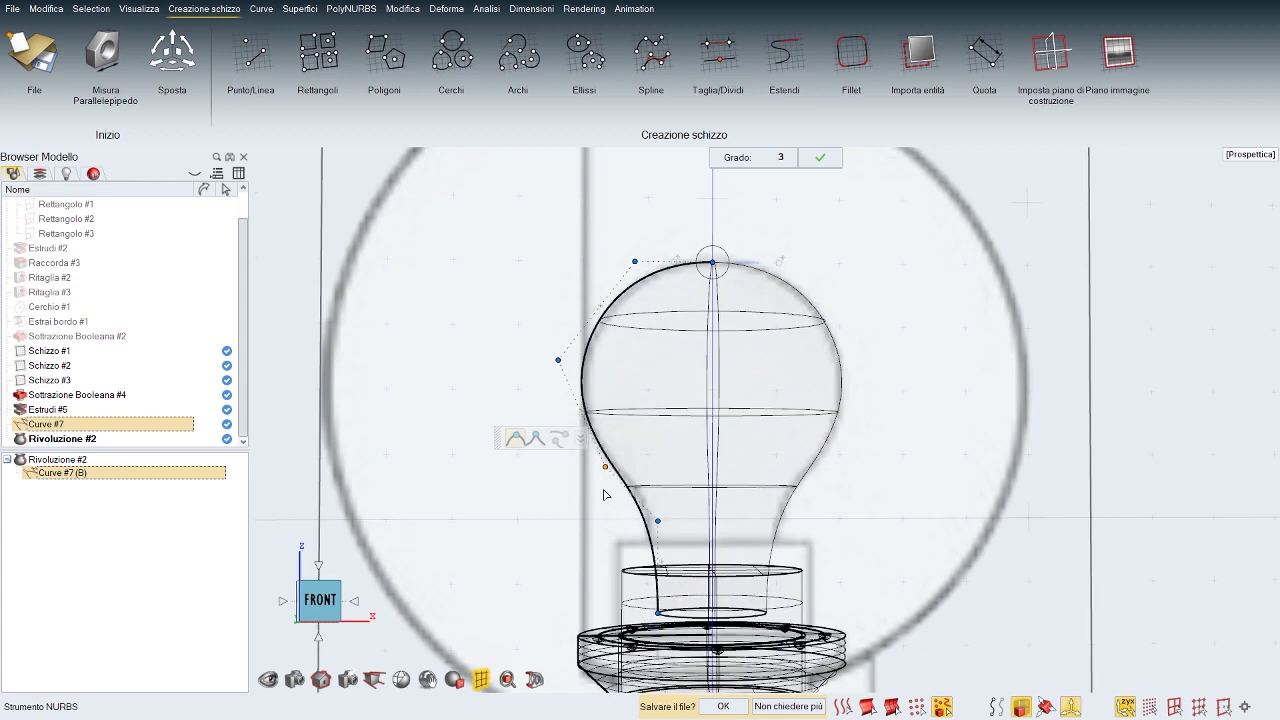
pyautogui.rightClick(914, 508)
pyautogui.click(870, 498)
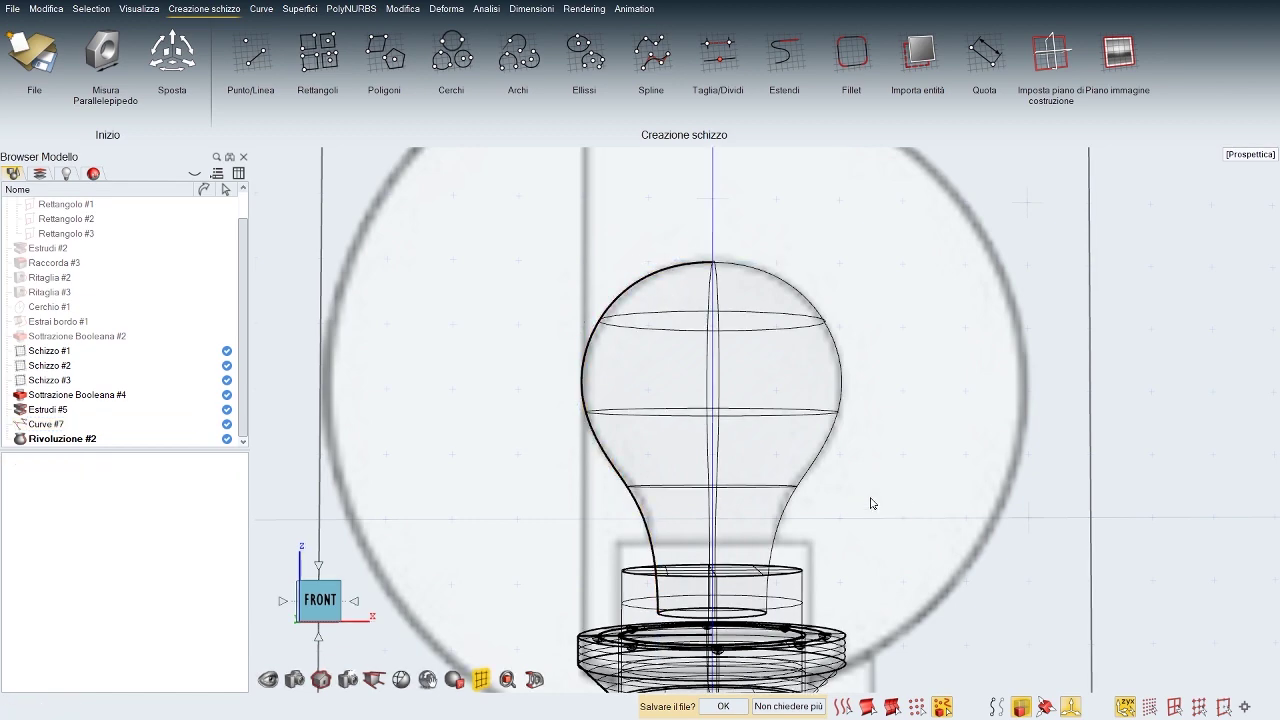
# Step: Show all hidden lamp parts in shaded display and hide the reference image plane
pyautogui.press('s')
pyautogui.moveTo(914, 511)
pyautogui.mouseDown(button='middle')
pyautogui.moveTo(800, 530)
pyautogui.moveTo(780, 560)
pyautogui.moveTo(880, 555)
pyautogui.mouseUp(button='middle')
pyautogui.scroll(-4, 780, 560)
pyautogui.scroll(-2, 880, 555)
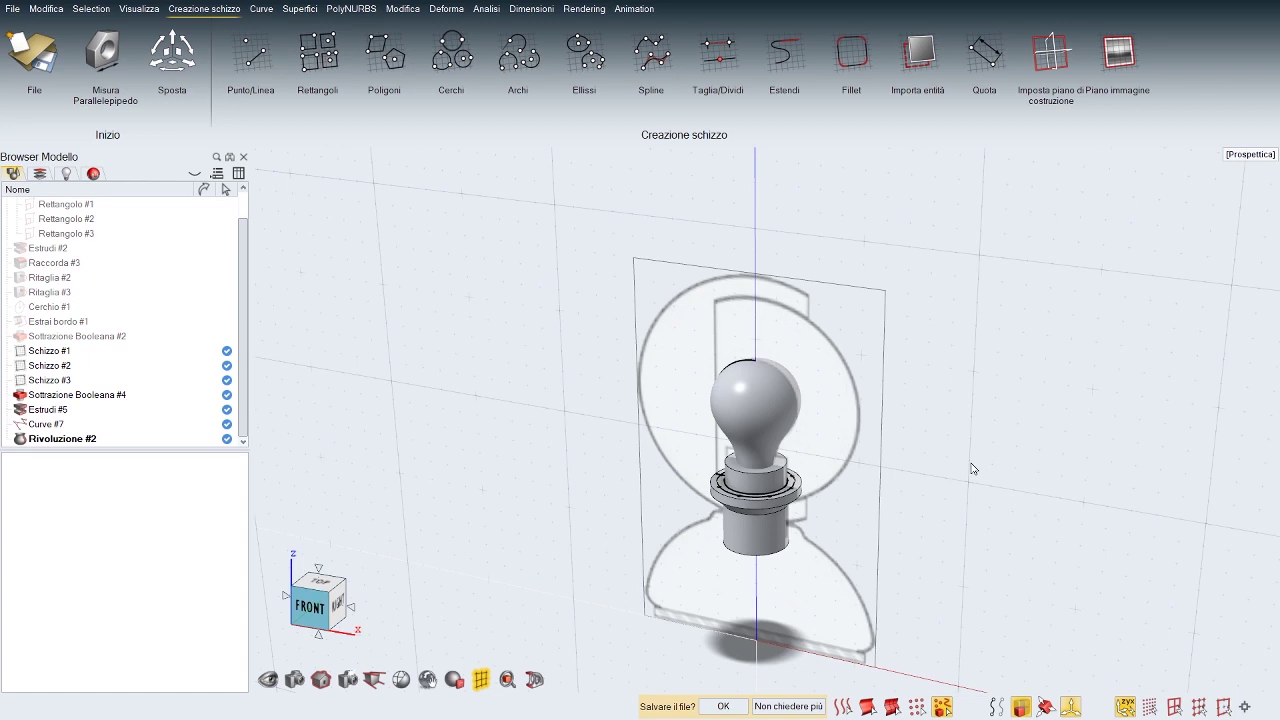
pyautogui.press('a')
pyautogui.moveTo(1130, 520); pyautogui.dragTo(965, 488, button='middle')
pyautogui.scroll(1, 55, 296)
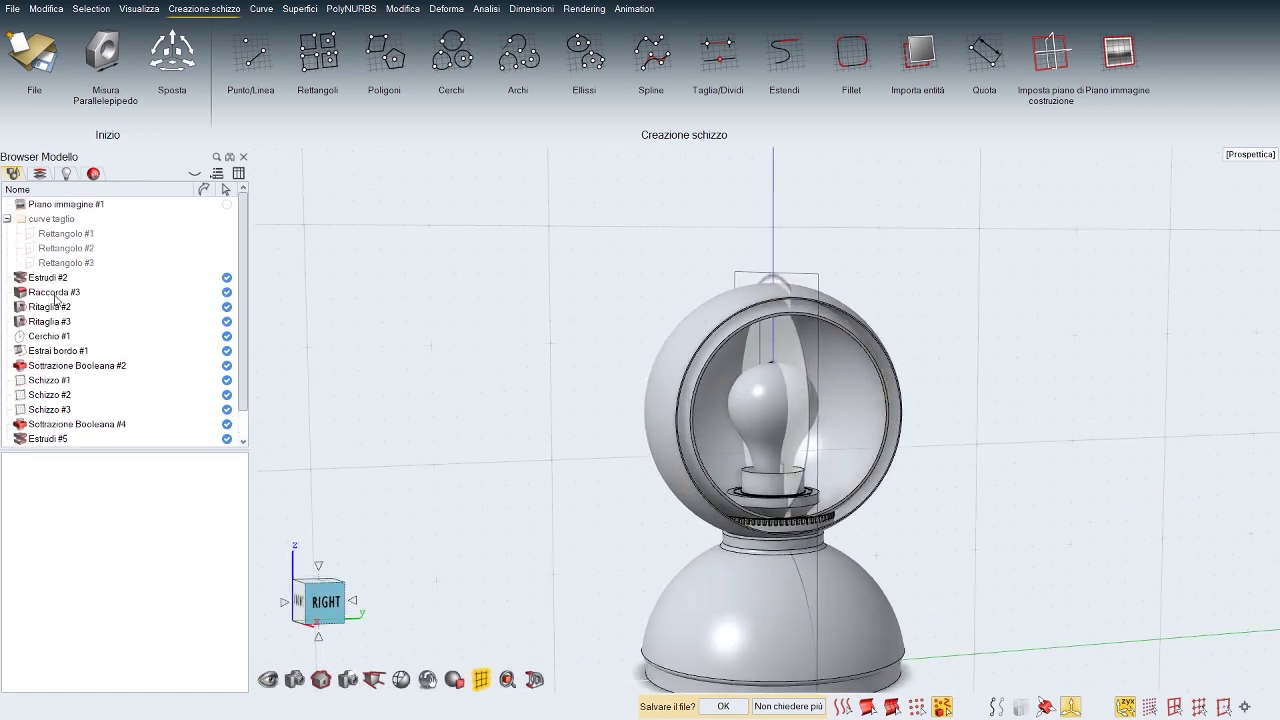
pyautogui.click(21, 206)
pyautogui.moveTo(511, 466)
pyautogui.mouseDown(button='middle')
pyautogui.moveTo(508, 428)
pyautogui.moveTo(512, 452)
pyautogui.mouseUp(button='middle')
pyautogui.scroll(4, 506, 446)
# Step: Move all control points of the bulb's source curve slightly downward so the bulb sits deeper in its base, and finish editing the curve
pyautogui.click(719, 383)
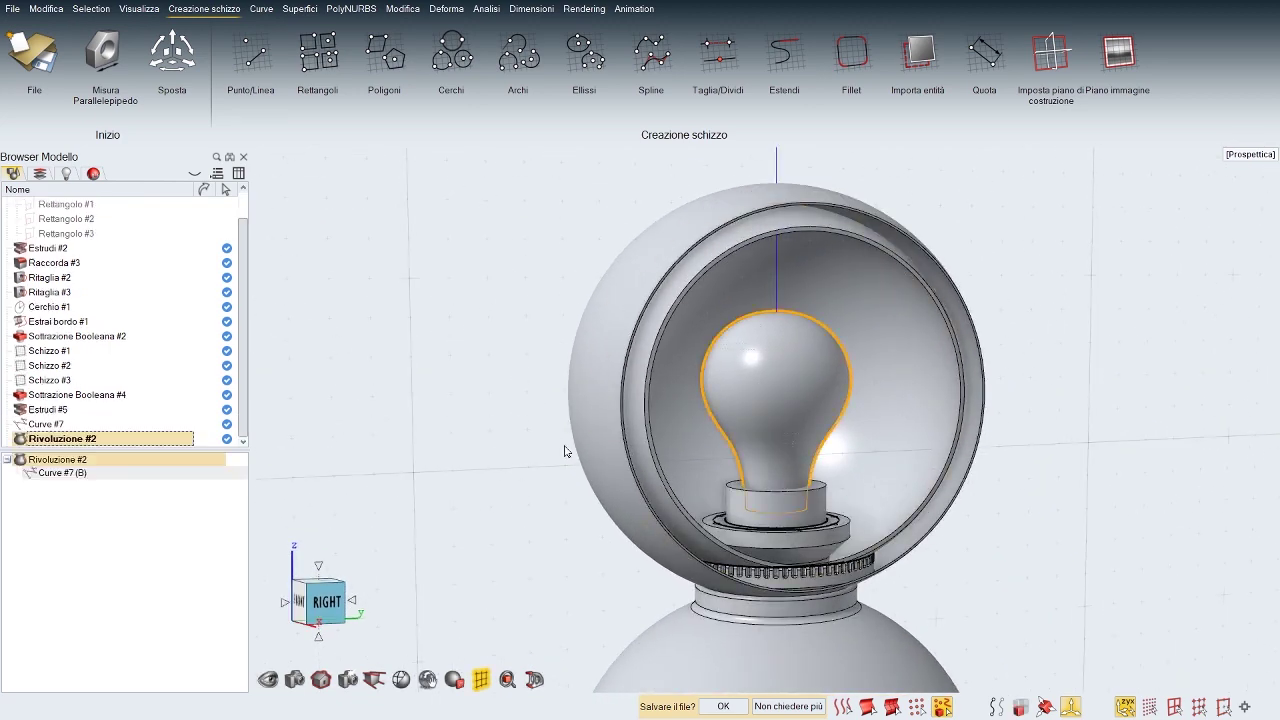
pyautogui.click(56, 474)
pyautogui.moveTo(822, 316); pyautogui.dragTo(711, 322, button='middle')
pyautogui.moveTo(711, 322); pyautogui.dragTo(773, 331, button='right')
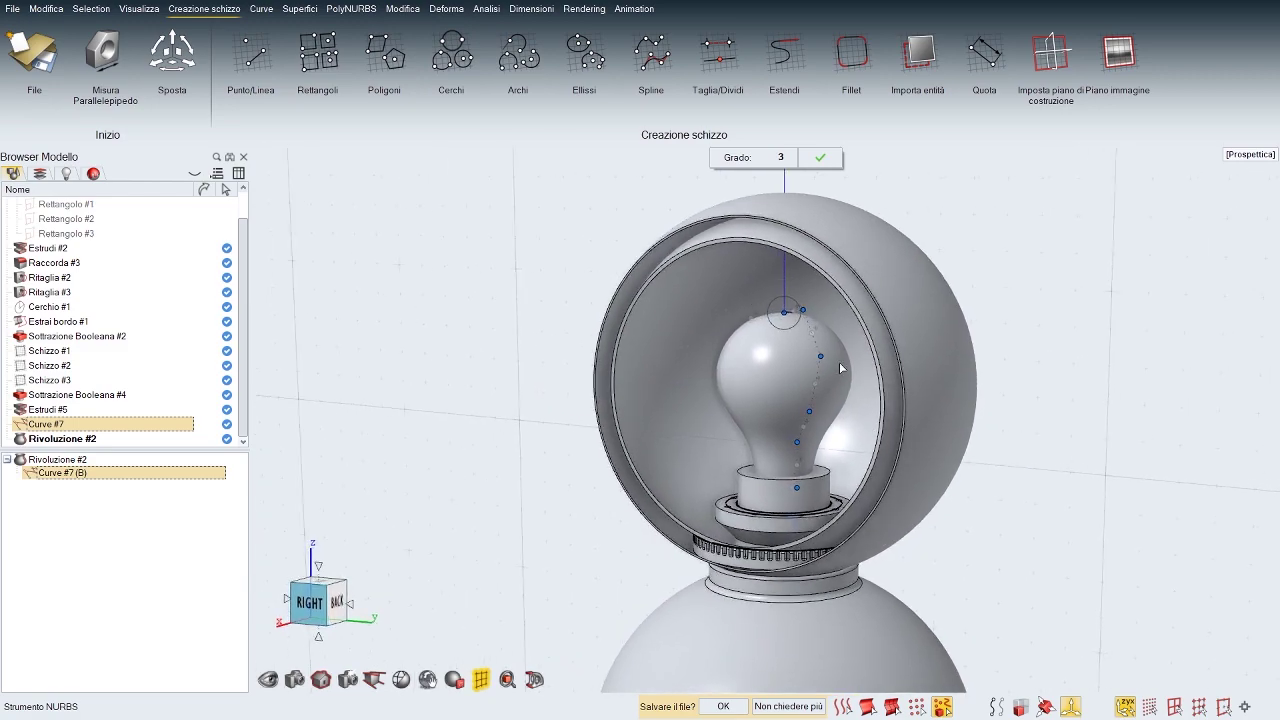
pyautogui.press('w')
pyautogui.moveTo(845, 385); pyautogui.dragTo(765, 388, button='middle')
pyautogui.scroll(3, 880, 400)
pyautogui.moveTo(1000, 402); pyautogui.dragTo(900, 413, button='right')
pyautogui.moveTo(900, 413); pyautogui.dragTo(883, 415, button='middle')
pyautogui.moveTo(629, 227); pyautogui.dragTo(756, 358)
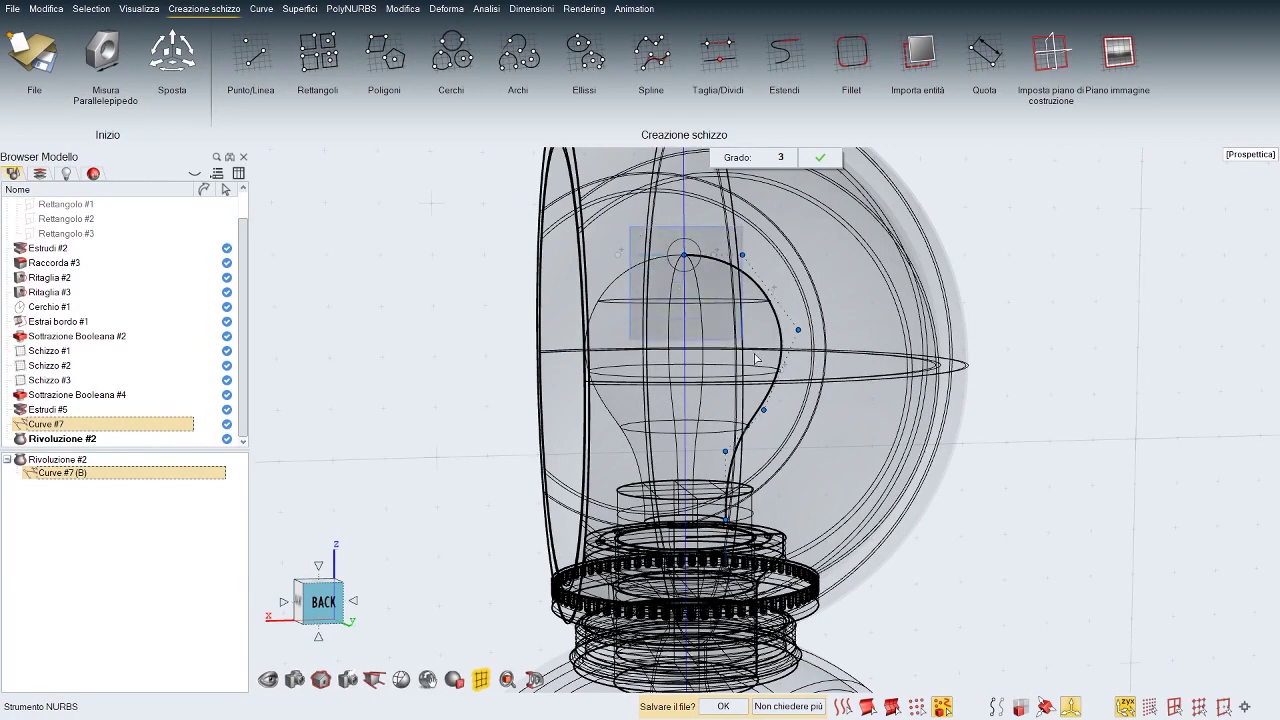
pyautogui.moveTo(825, 438); pyautogui.dragTo(837, 468)
pyautogui.moveTo(835, 430); pyautogui.dragTo(837, 462, button='right')
pyautogui.click(767, 447)
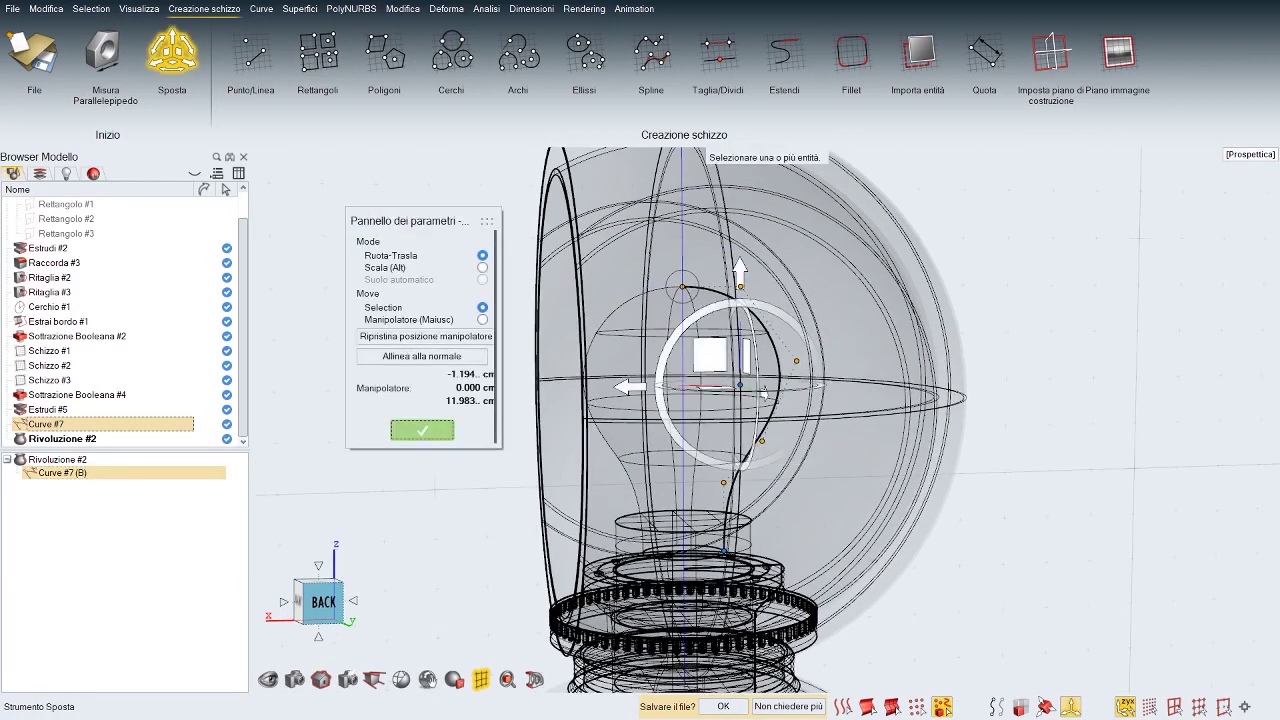
pyautogui.moveTo(744, 272); pyautogui.dragTo(743, 298)
pyautogui.click(1138, 431)
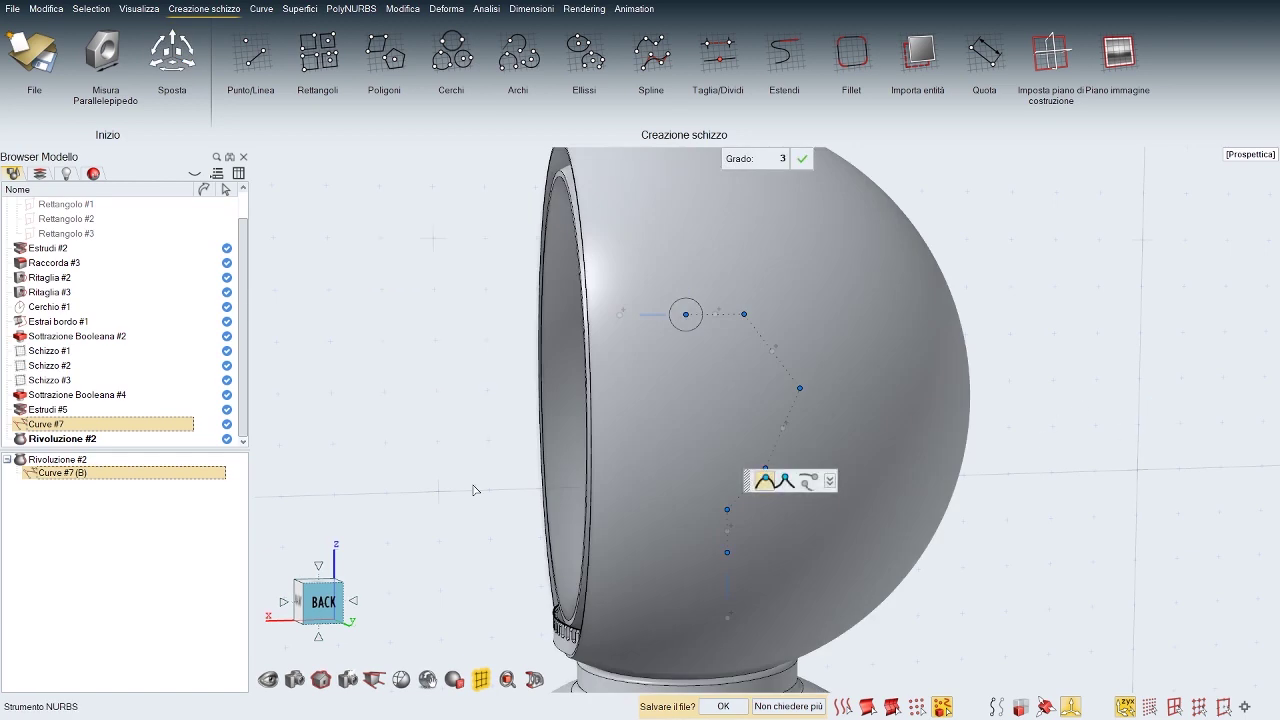
pyautogui.moveTo(476, 490); pyautogui.dragTo(968, 445, button='middle')
pyautogui.scroll(-4, 890, 450)
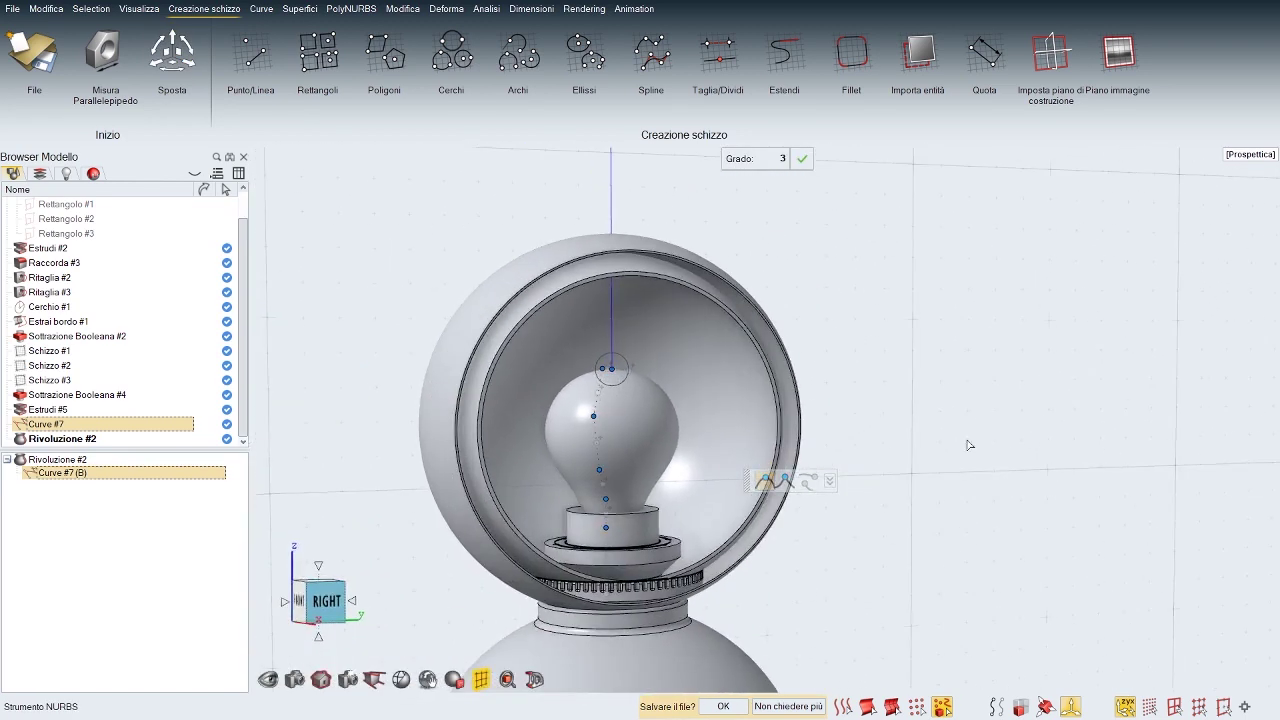
pyautogui.moveTo(970, 440); pyautogui.dragTo(1030, 434, button='right')
pyautogui.click(983, 431)
pyautogui.moveTo(983, 431); pyautogui.dragTo(1022, 455, button='middle')
pyautogui.scroll(-3, 986, 440)
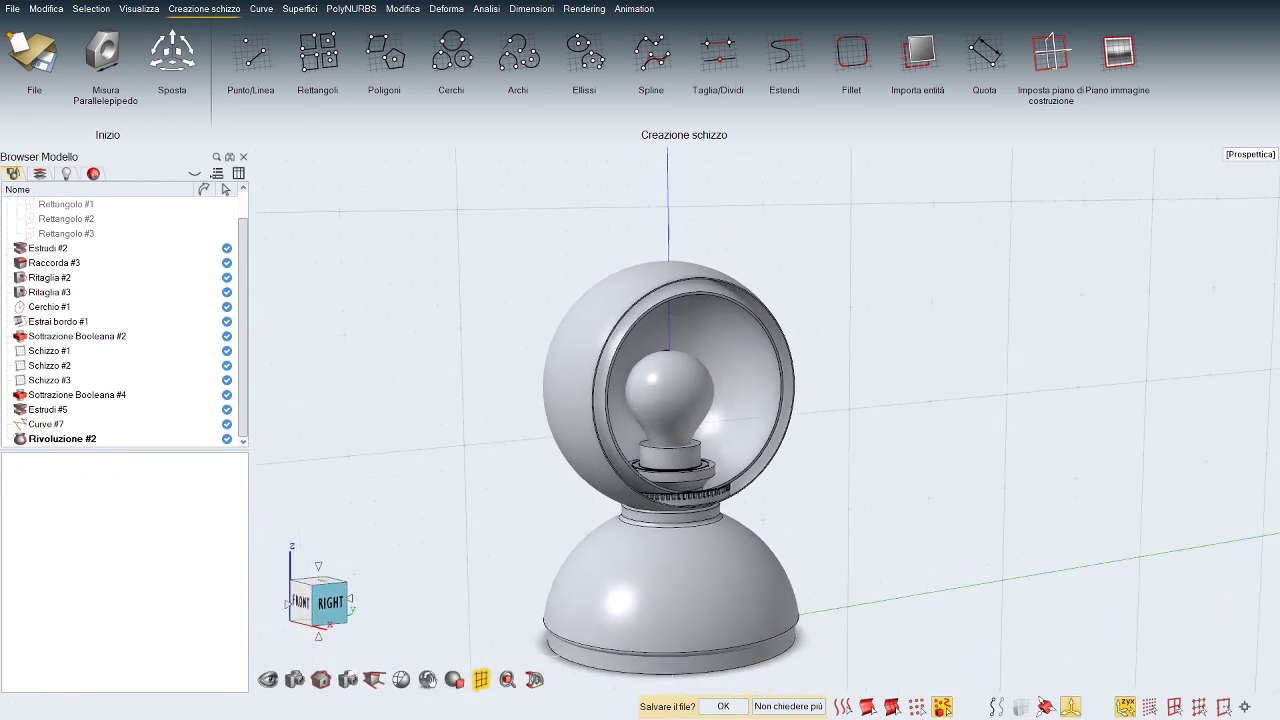
# Step: Select the lamp's base dome and show the "curve taglio" folder of cutting rectangles around it
pyautogui.moveTo(750, 612); pyautogui.dragTo(673, 577, button='middle')
pyautogui.moveTo(673, 577); pyautogui.dragTo(697, 504, button='right')
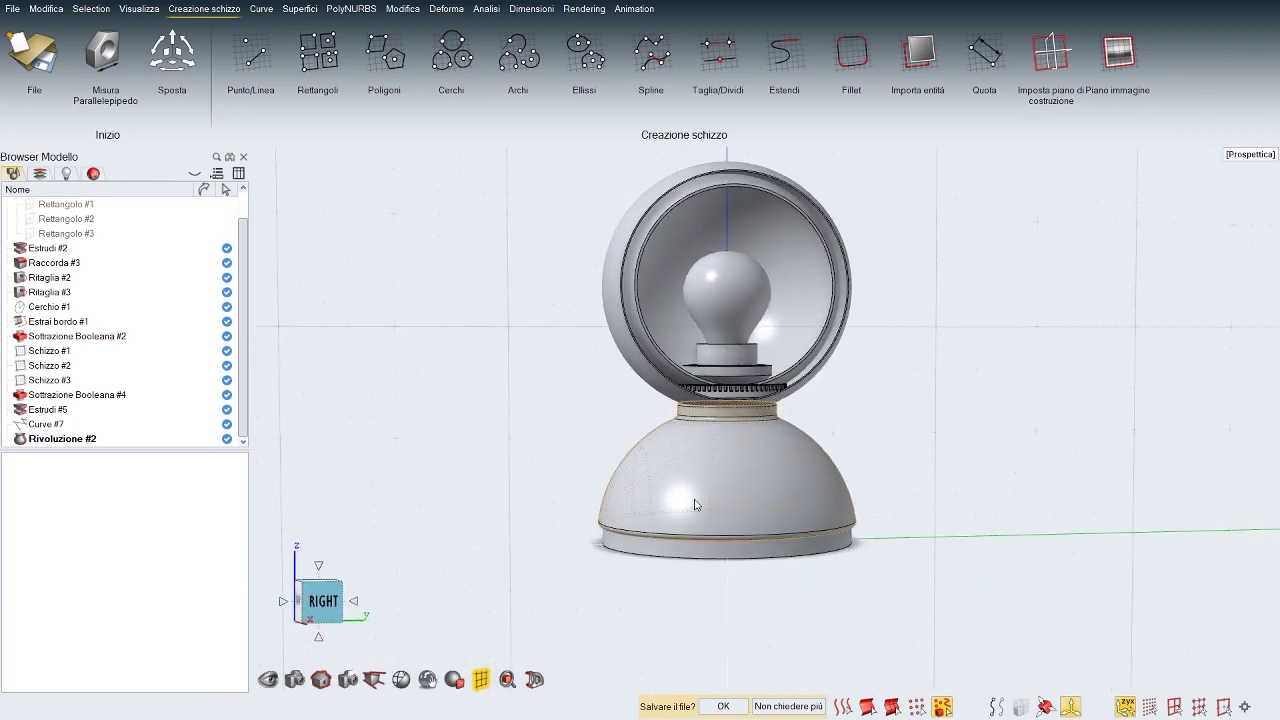
pyautogui.click(696, 505)
pyautogui.scroll(3, 696, 505)
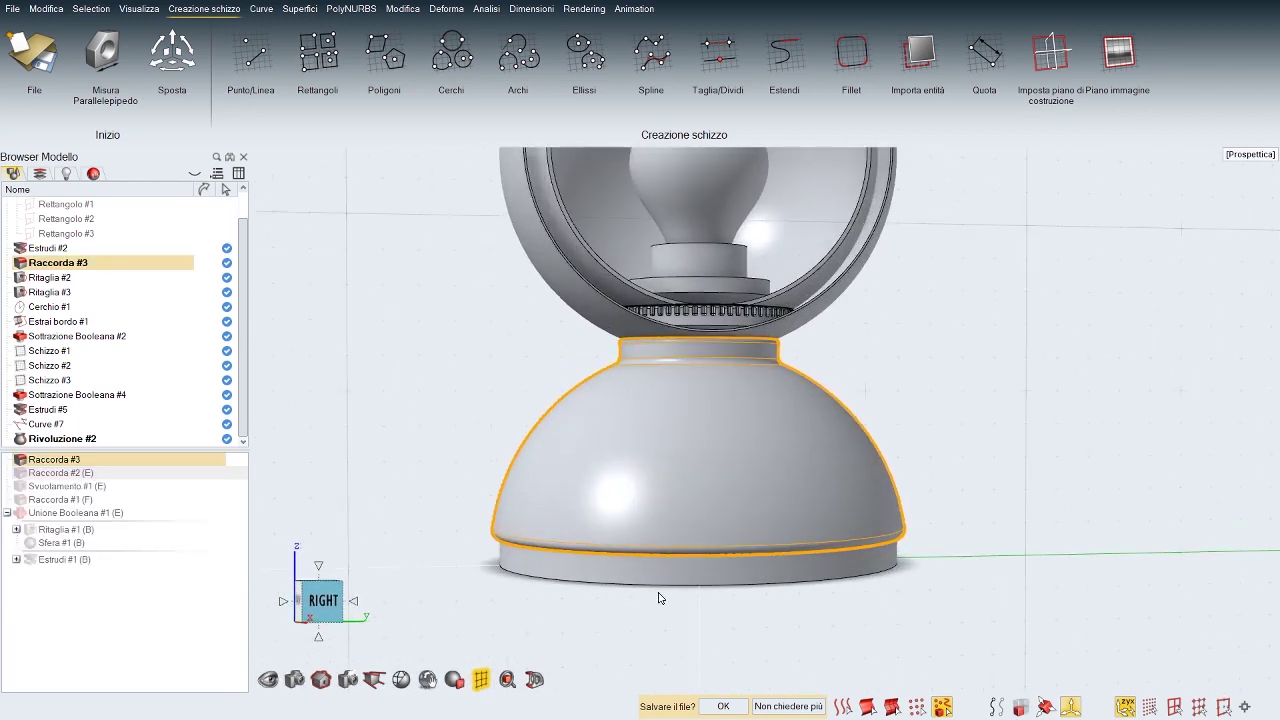
pyautogui.scroll(1, 117, 389)
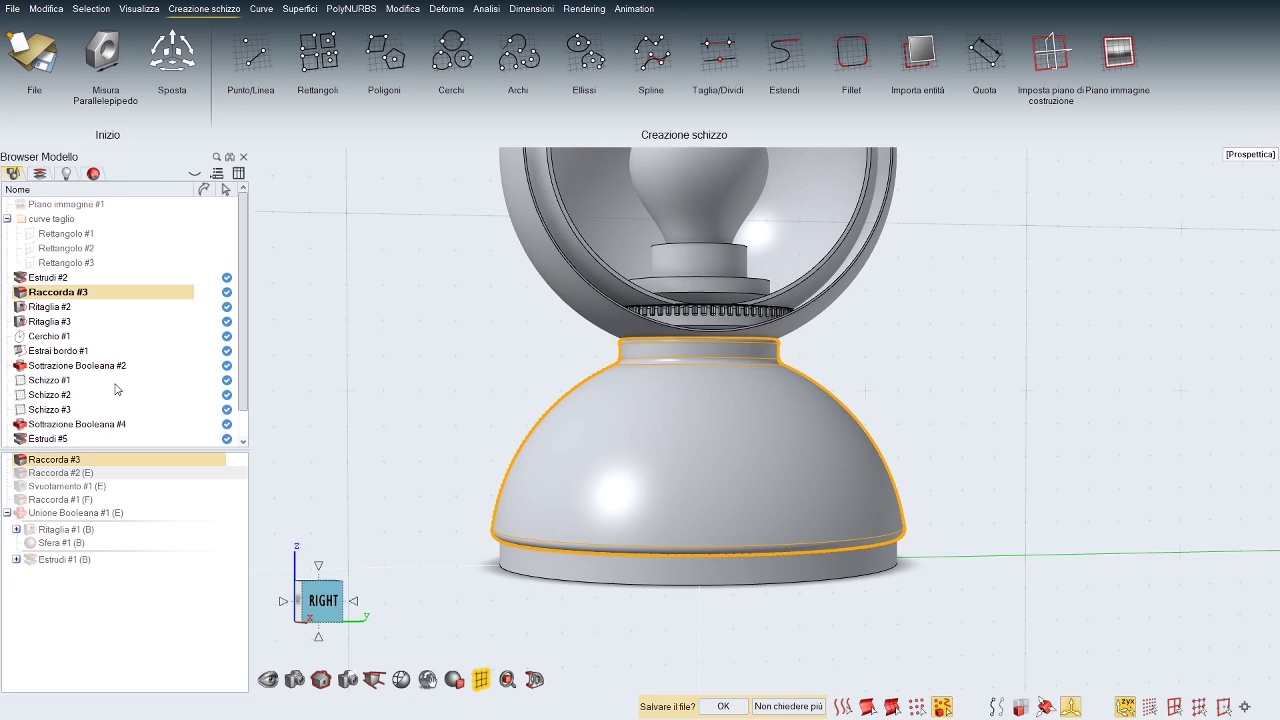
pyautogui.click(23, 217)
pyautogui.moveTo(438, 418); pyautogui.dragTo(590, 425, button='middle')
pyautogui.scroll(-4, 460, 410)
pyautogui.moveTo(590, 425); pyautogui.dragTo(476, 382, button='right')
pyautogui.moveTo(476, 382); pyautogui.dragTo(496, 390, button='middle')
pyautogui.scroll(2, 496, 390)
pyautogui.scroll(2, 482, 400)
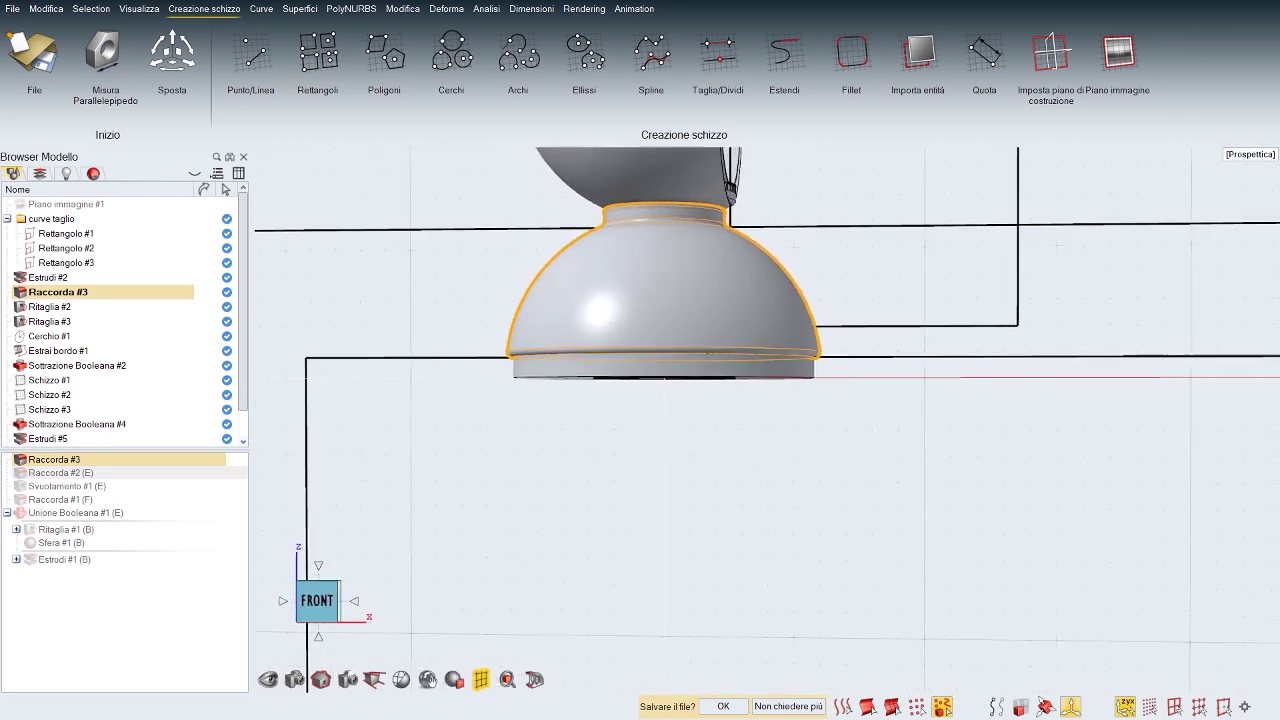
pyautogui.moveTo(482, 400); pyautogui.dragTo(458, 420, button='right')
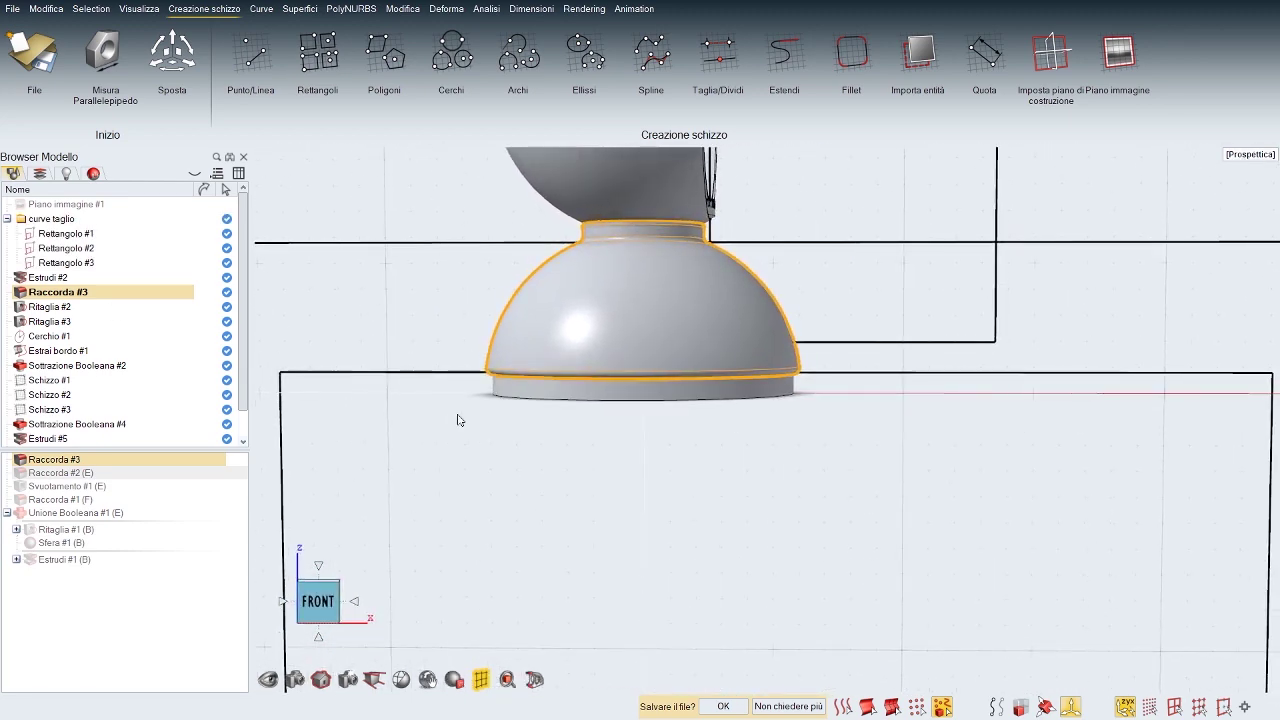
# Step: Move the cutting rectangle at the lamp's base down 0.1 cm along Z
pyautogui.click(895, 368)
pyautogui.moveTo(872, 388); pyautogui.dragTo(840, 352, button='right')
pyautogui.scroll(-4, 840, 352)
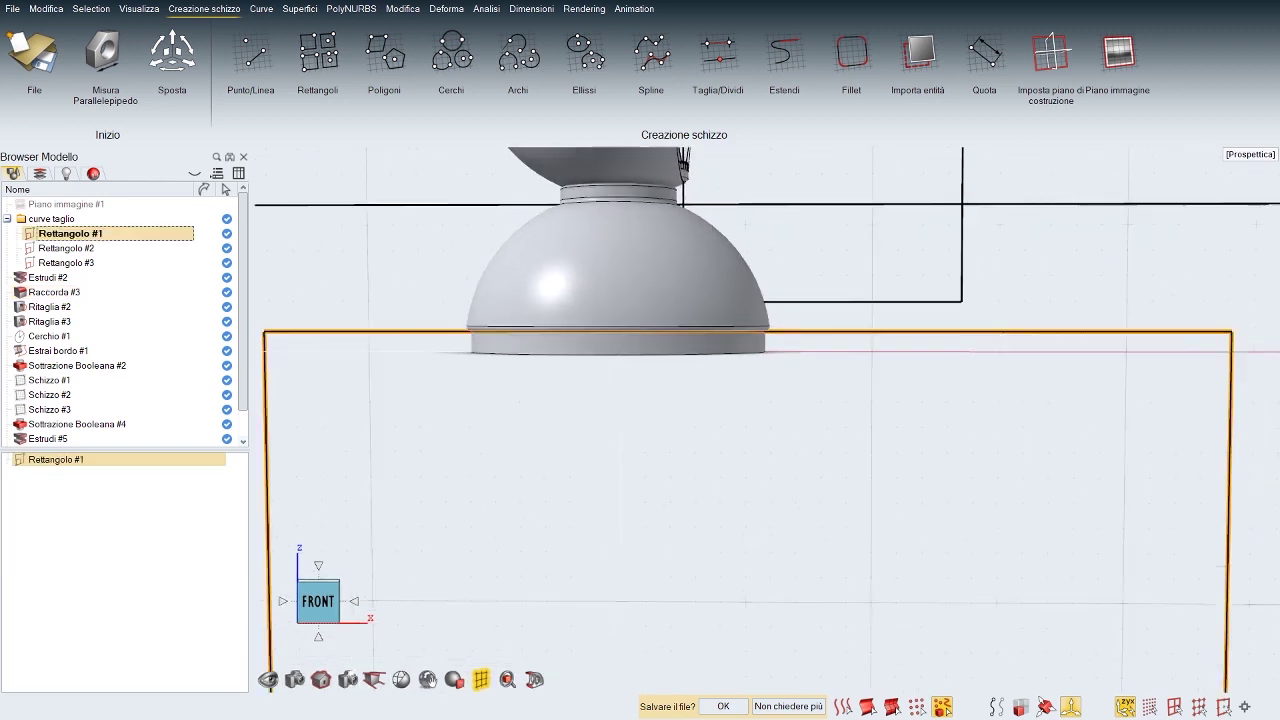
pyautogui.press('m')
pyautogui.click(751, 388)
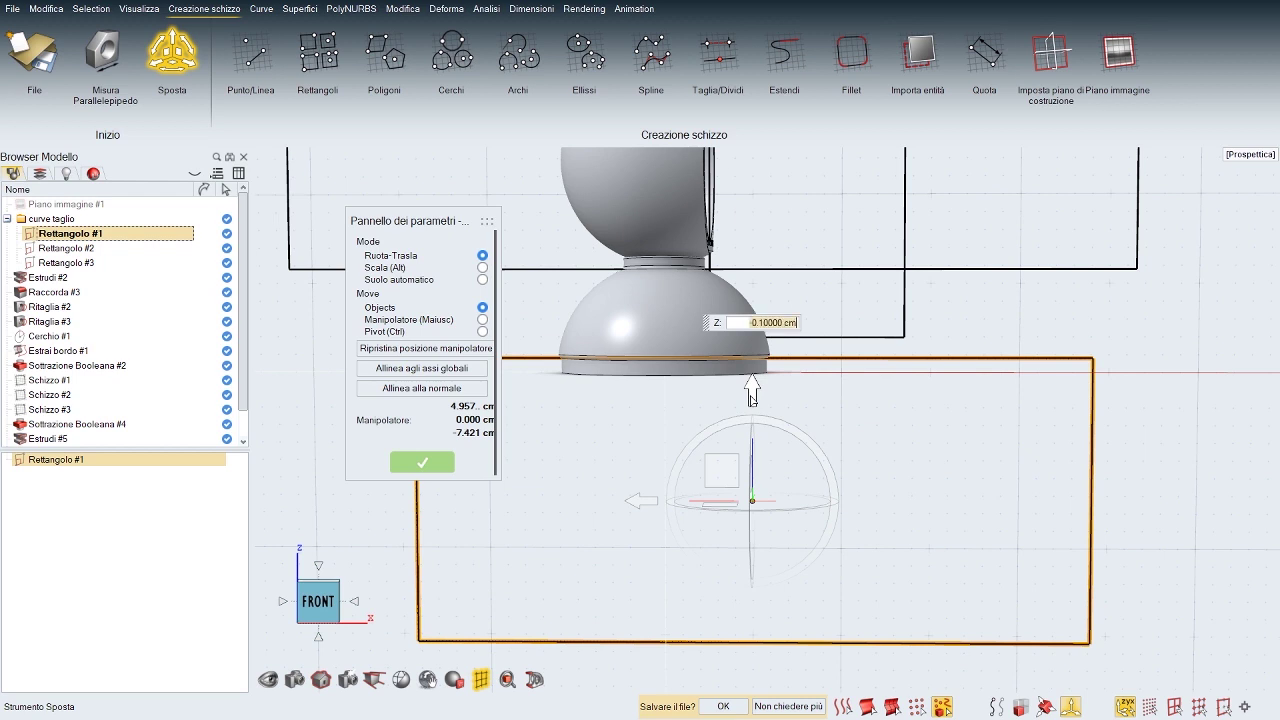
pyautogui.press('Return')
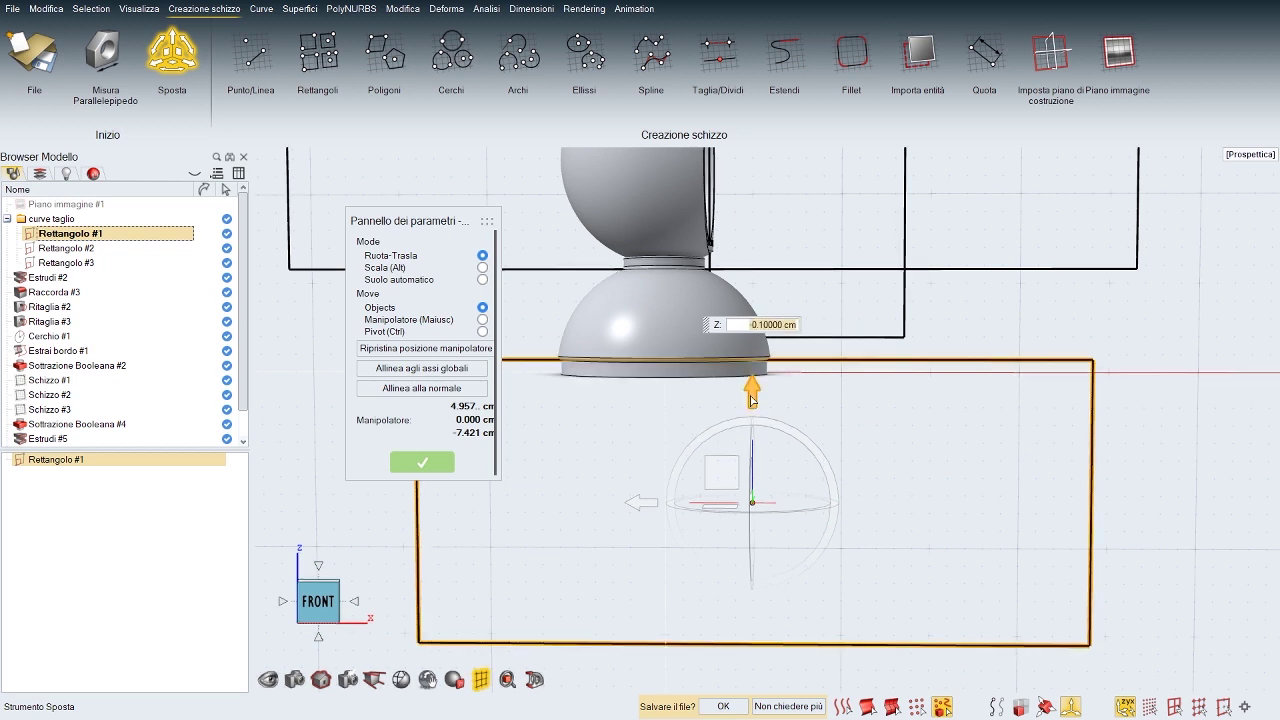
pyautogui.rightClick(898, 447)
pyautogui.moveTo(857, 446); pyautogui.dragTo(914, 442, button='right')
pyautogui.scroll(4, 767, 366)
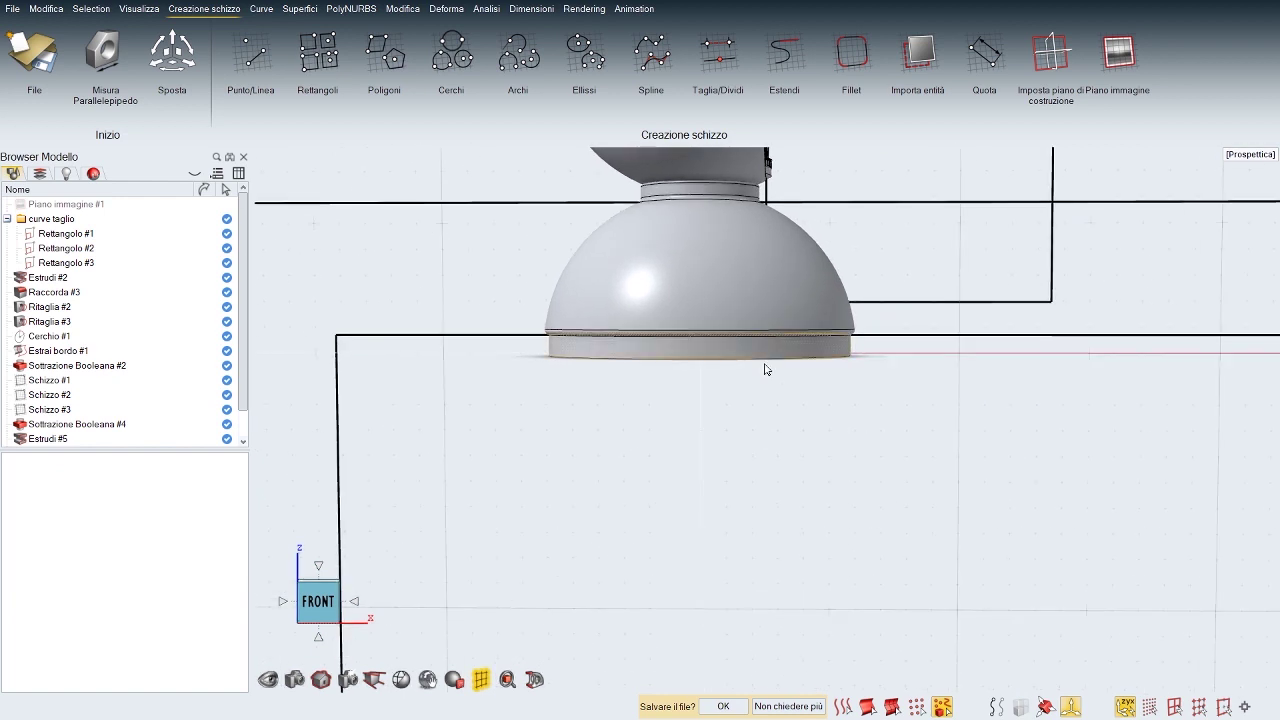
# Step: Set the extrusion height of the ring beneath the base dome to 0.5 cm
pyautogui.click(767, 361)
pyautogui.doubleClick(767, 361)
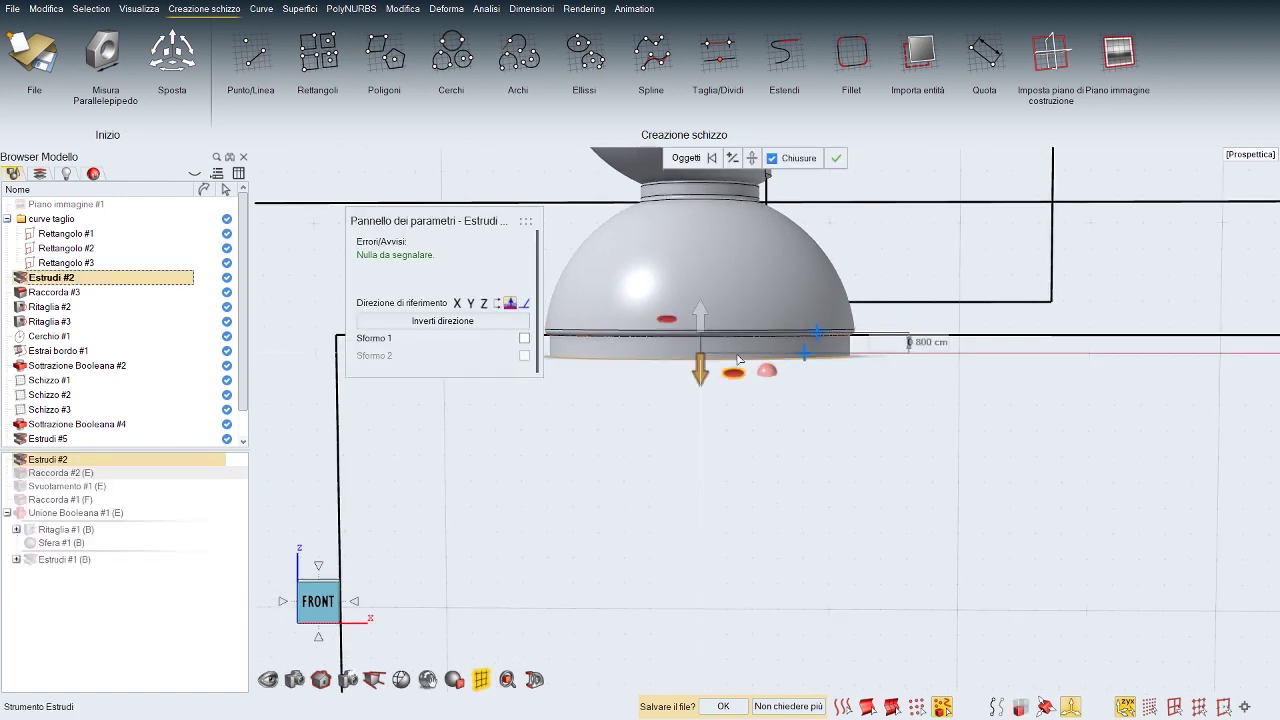
pyautogui.moveTo(800, 400); pyautogui.dragTo(804, 431, button='right')
pyautogui.click(927, 374)
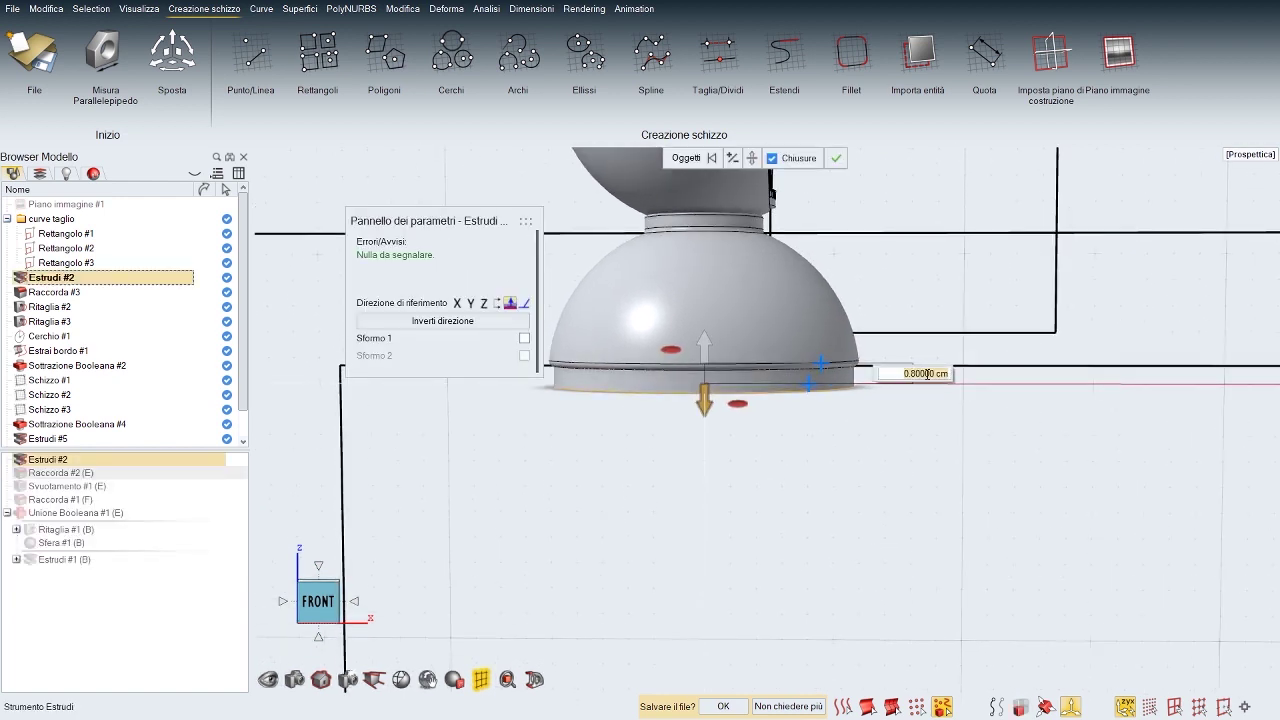
pyautogui.write('.5')
pyautogui.press('Return')
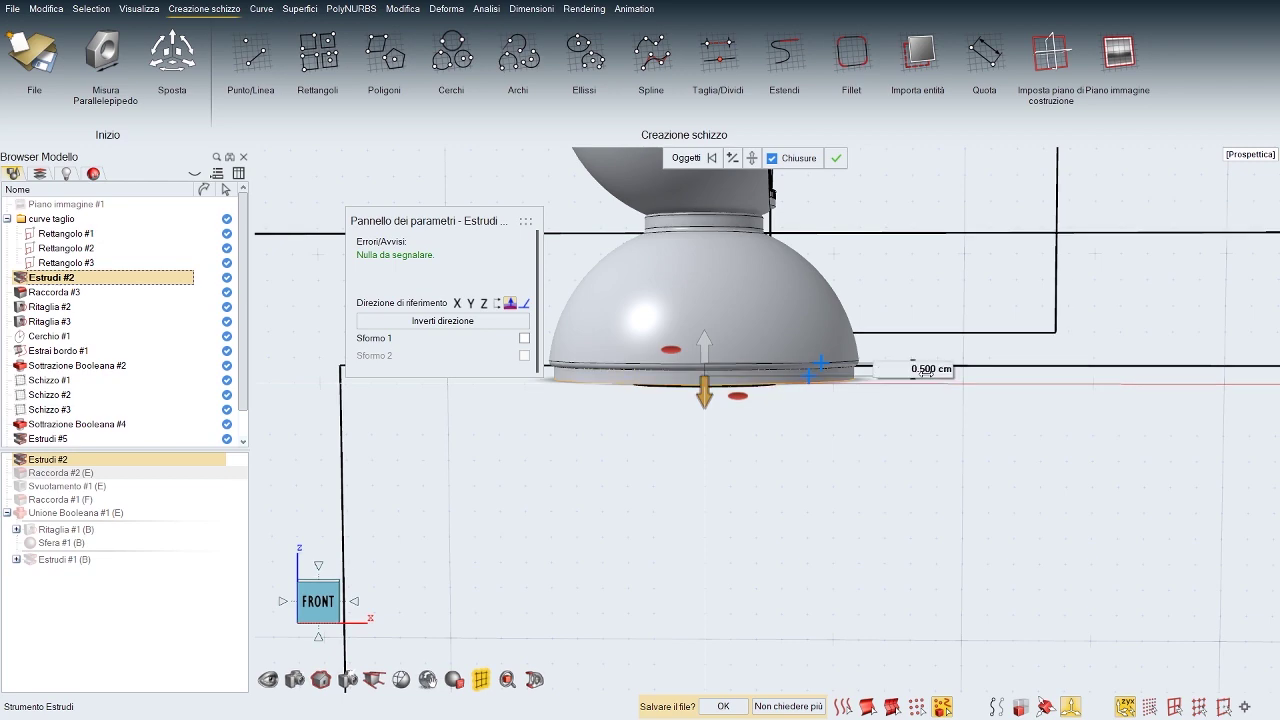
pyautogui.click(906, 473)
# Step: Hide the "curve taglio" folder of cutting rectangles so only the lamp parts remain displayed
pyautogui.moveTo(811, 469); pyautogui.dragTo(632, 515, button='middle')
pyautogui.scroll(-5, 765, 420)
pyautogui.moveTo(795, 385); pyautogui.dragTo(796, 440, button='right')
pyautogui.moveTo(796, 440); pyautogui.dragTo(831, 446, button='middle')
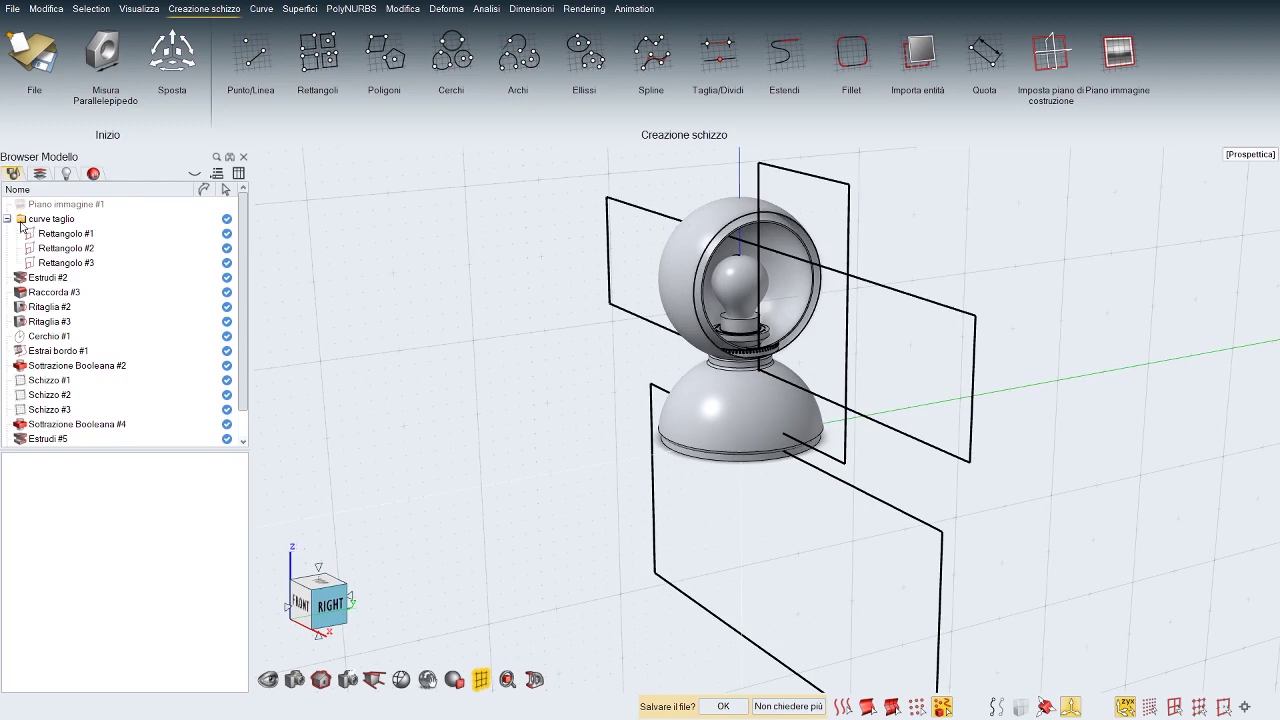
pyautogui.click(21, 220)
pyautogui.moveTo(580, 380); pyautogui.dragTo(480, 350, button='middle')
pyautogui.scroll(5, 765, 420)
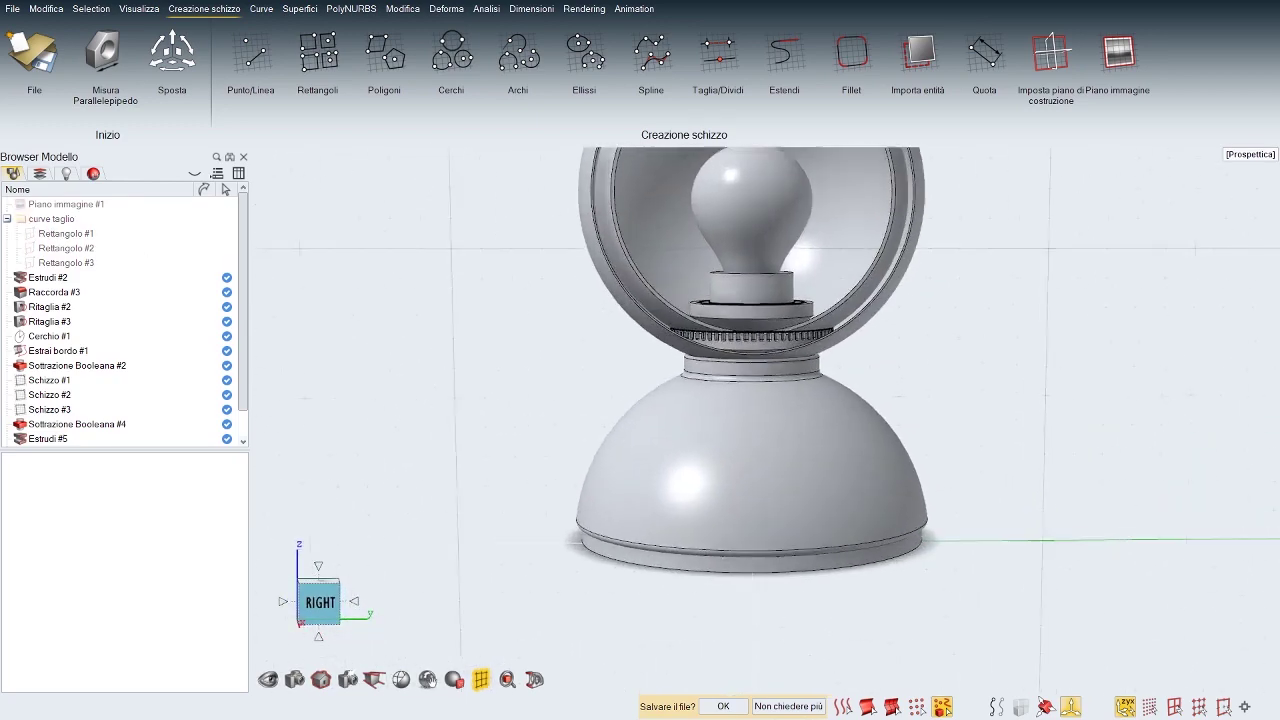
pyautogui.scroll(2, 765, 420)
pyautogui.moveTo(700, 400); pyautogui.dragTo(785, 436, button='middle')
pyautogui.scroll(-5, 750, 420)
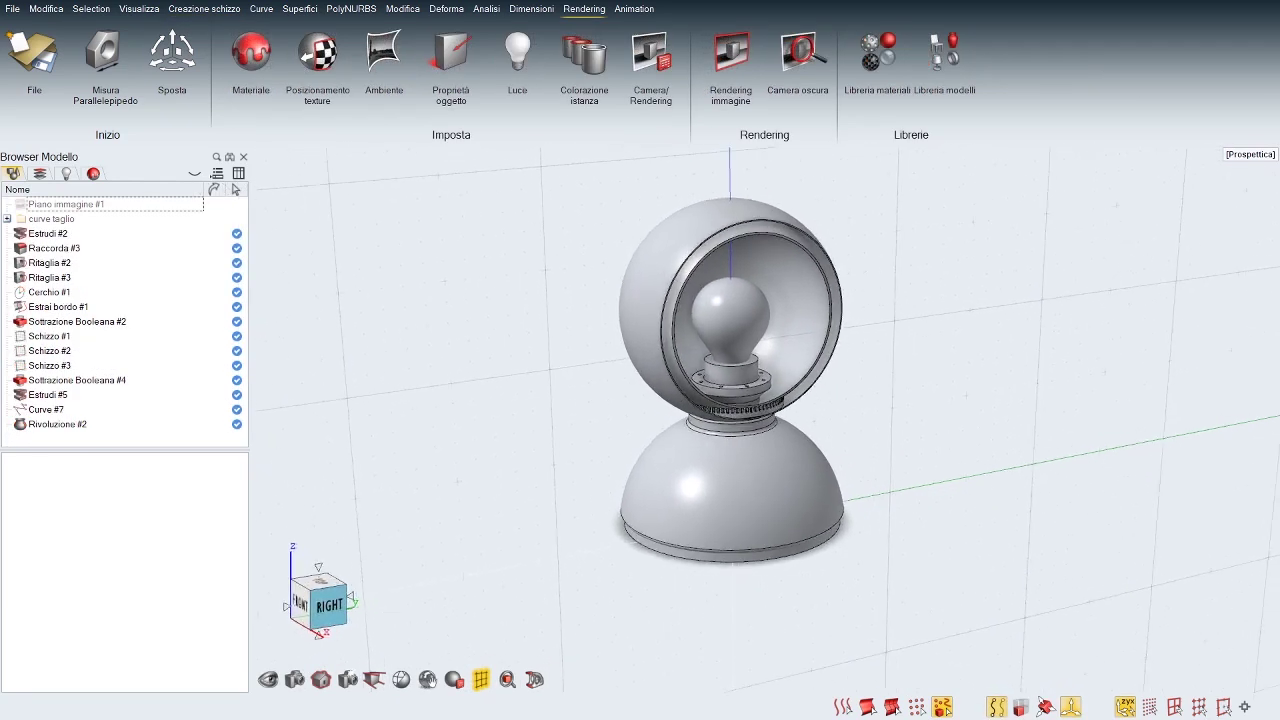
# Step: Apply the glossy paint Red - Fire from the material library to the lamp's outer sphere shell and base dome
pyautogui.click(95, 174)
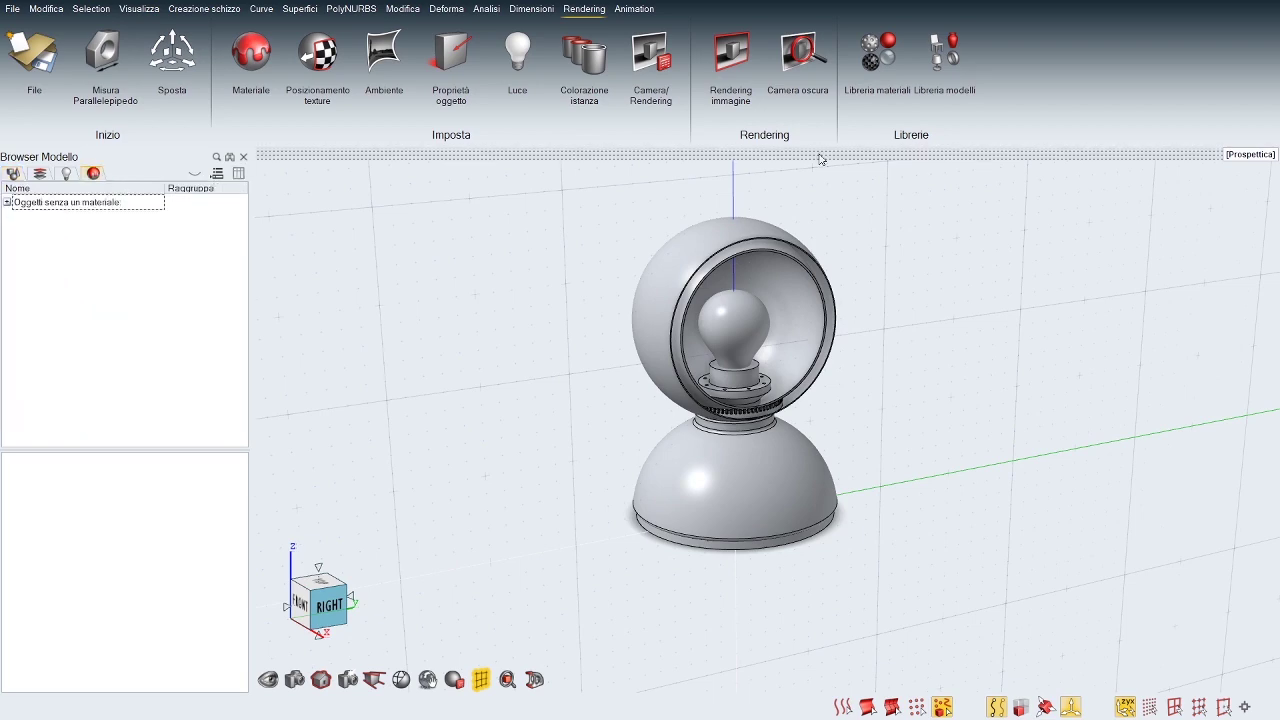
pyautogui.click(870, 62)
pyautogui.moveTo(825, 170); pyautogui.dragTo(986, 189)
pyautogui.click(961, 383)
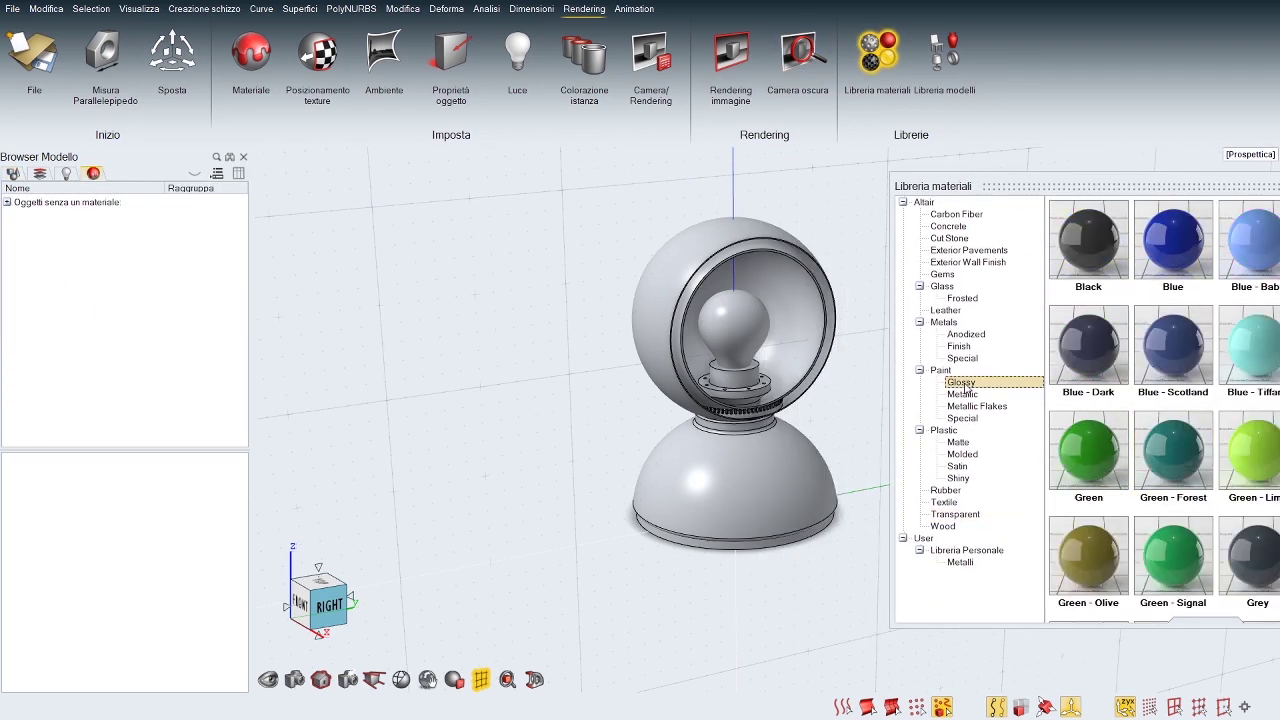
pyautogui.scroll(-5, 1077, 395)
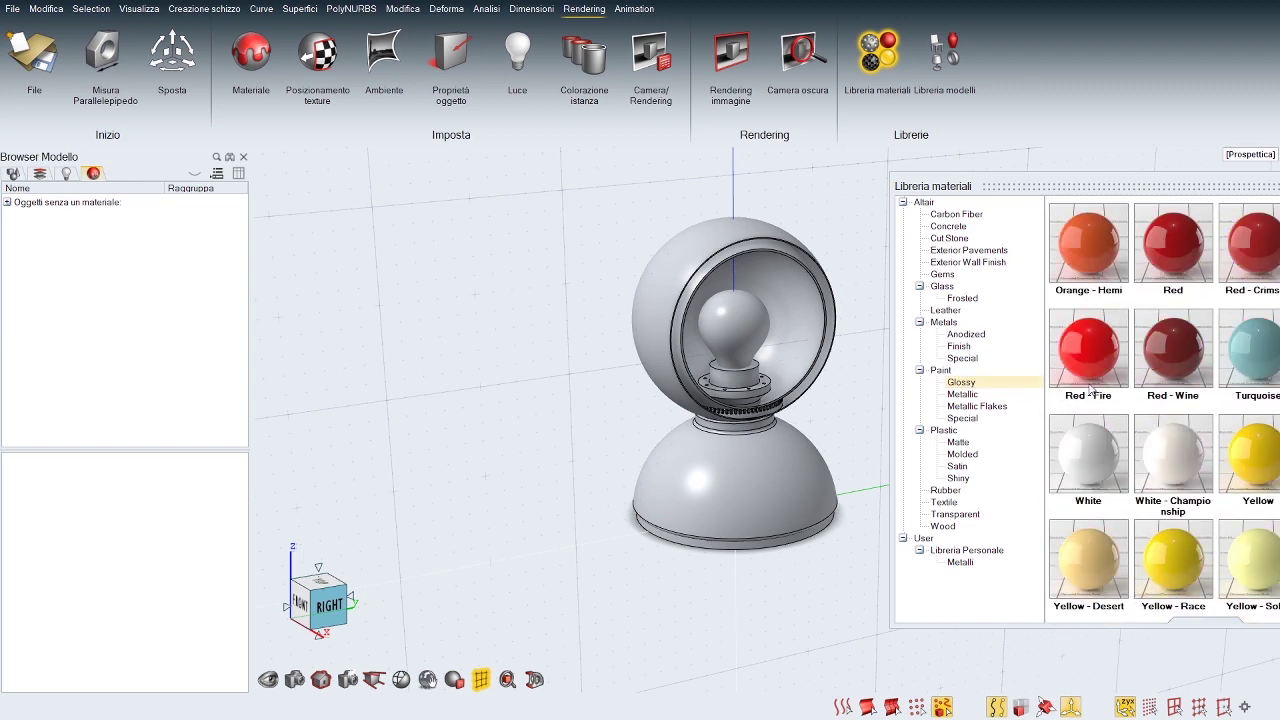
pyautogui.scroll(1, 1090, 391)
pyautogui.moveTo(1100, 448); pyautogui.dragTo(692, 348)
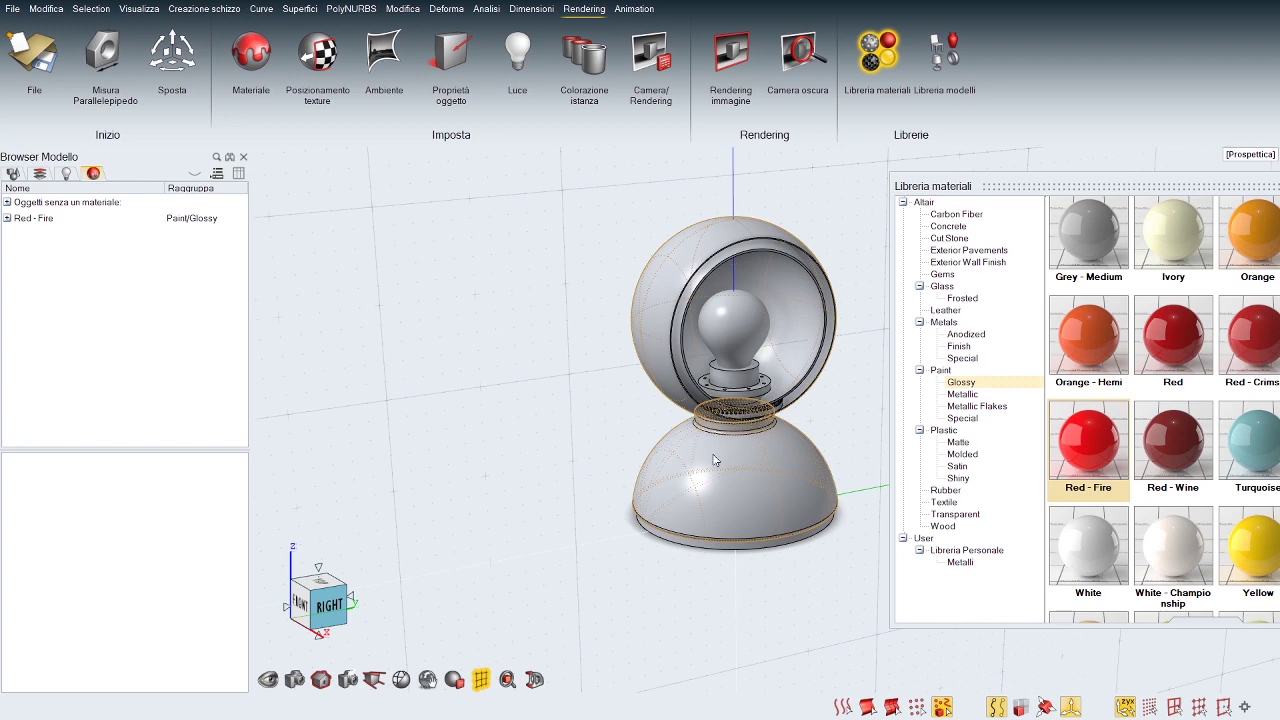
pyautogui.moveTo(43, 220); pyautogui.dragTo(669, 474)
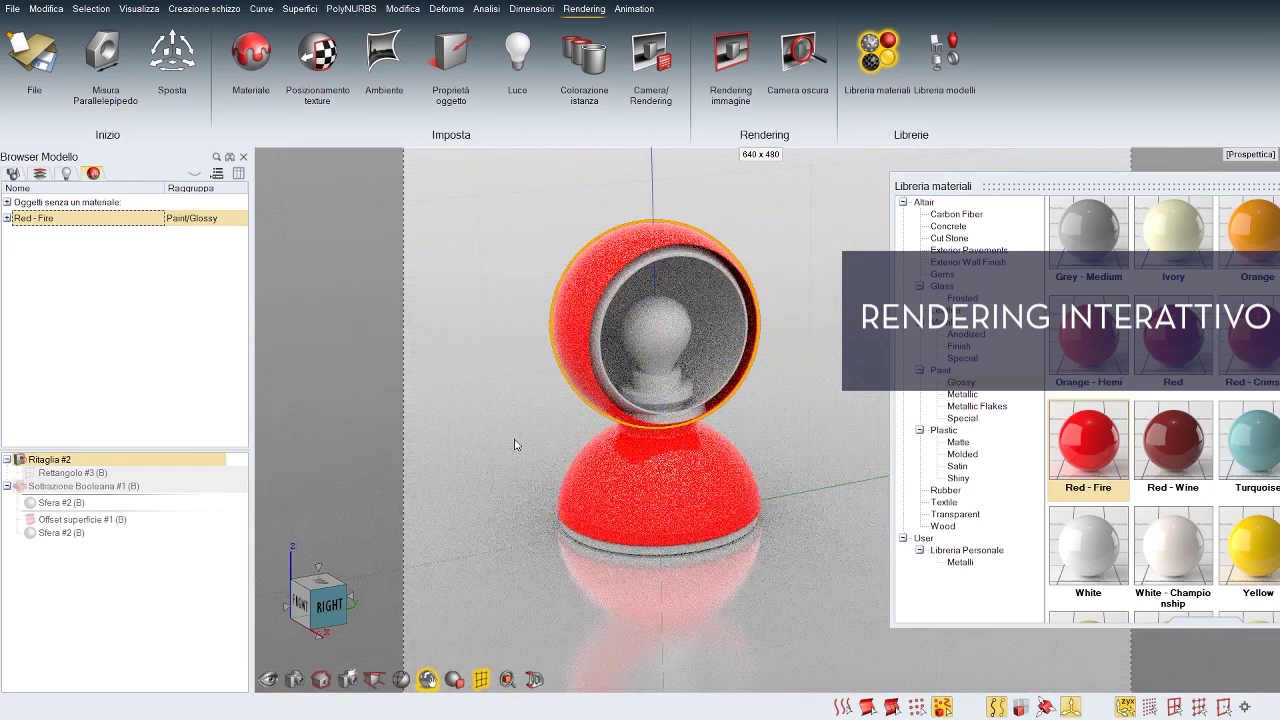
# Step: Apply glossy White paint to the inner shell and Matte Grey Plastic to the bulb socket and its flange
pyautogui.moveTo(1075, 563); pyautogui.dragTo(718, 336)
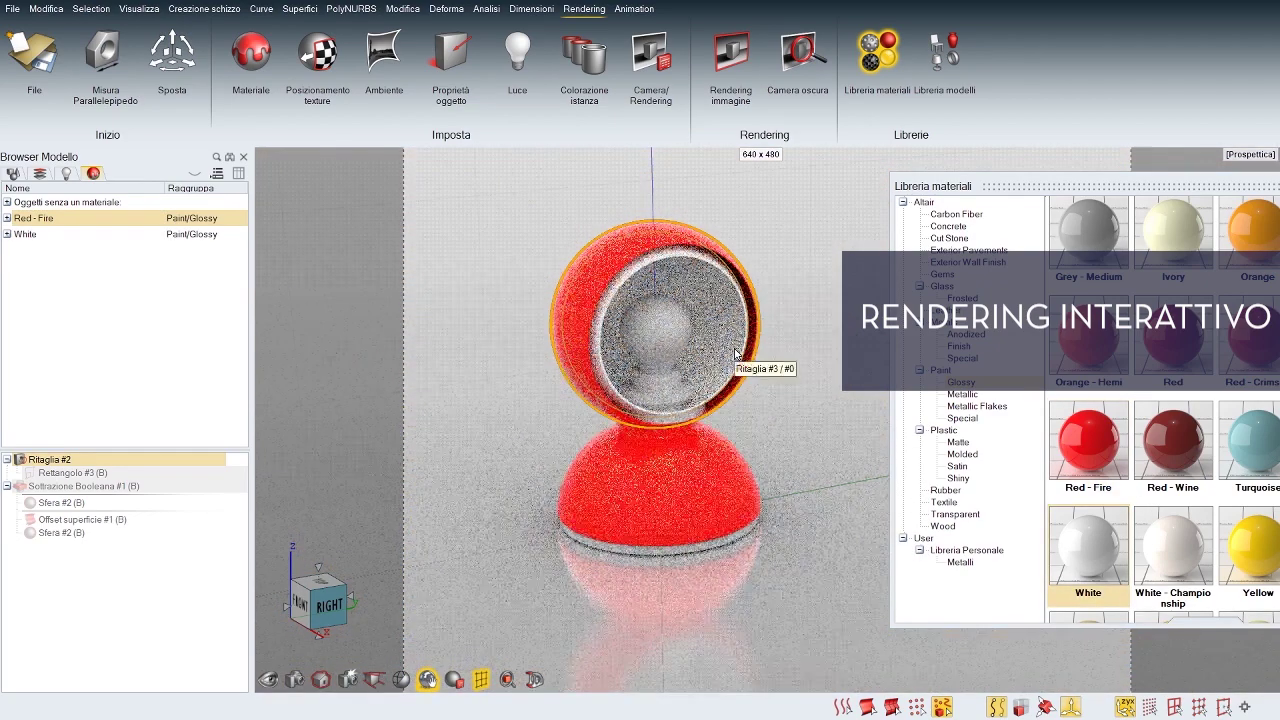
pyautogui.click(958, 442)
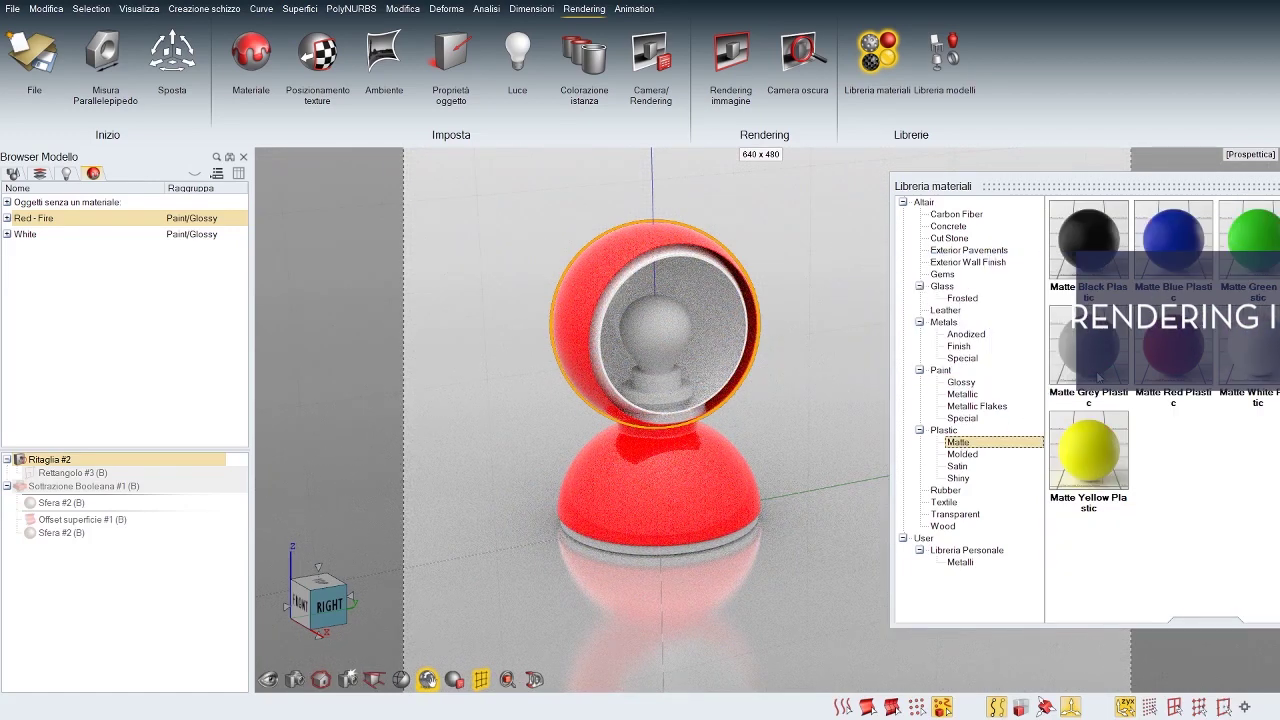
pyautogui.moveTo(1100, 362); pyautogui.dragTo(660, 387)
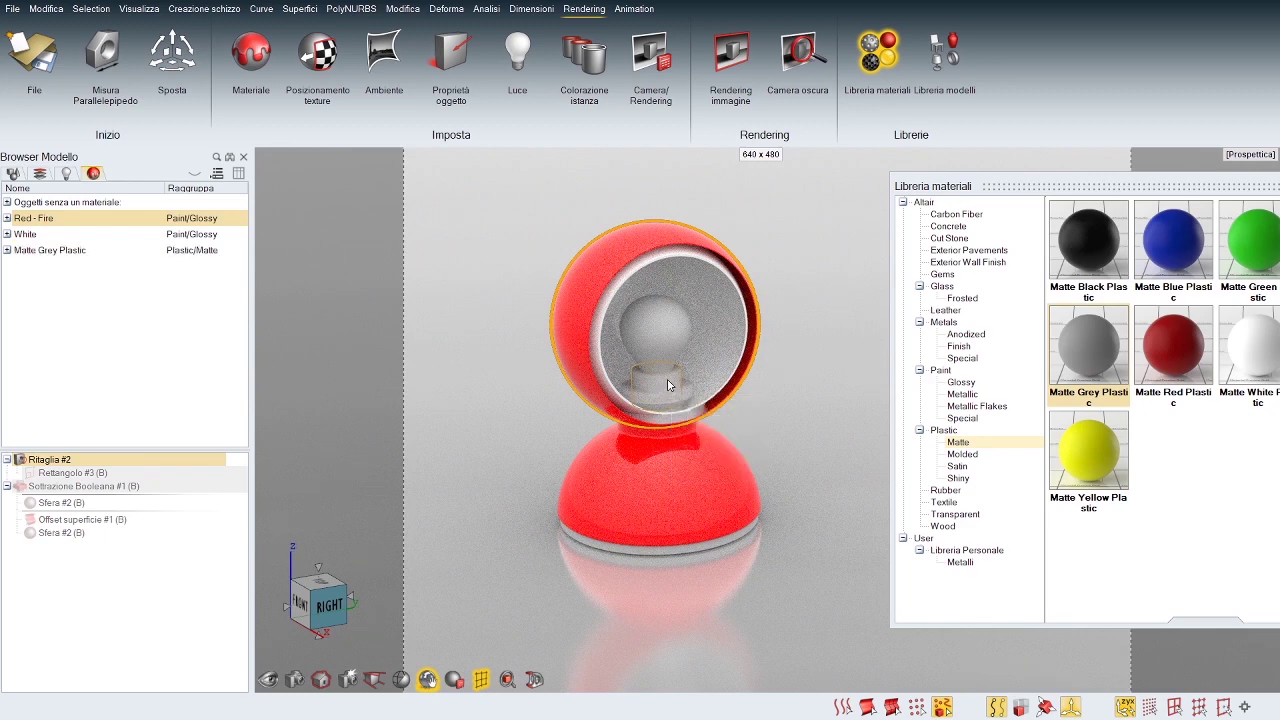
pyautogui.moveTo(42, 258); pyautogui.dragTo(683, 410)
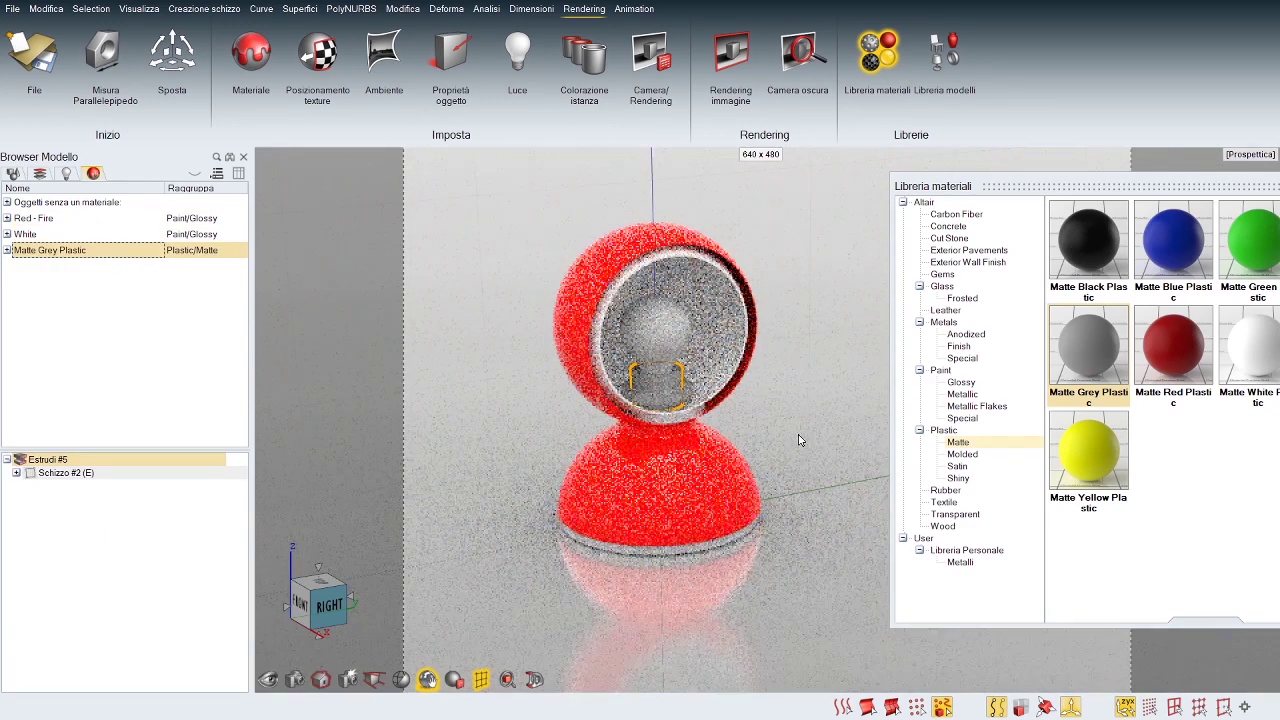
# Step: Apply Molded Plastic Bump 02 to the ring below the socket and Satin Black Plastic to the base's bottom ring
pyautogui.click(965, 455)
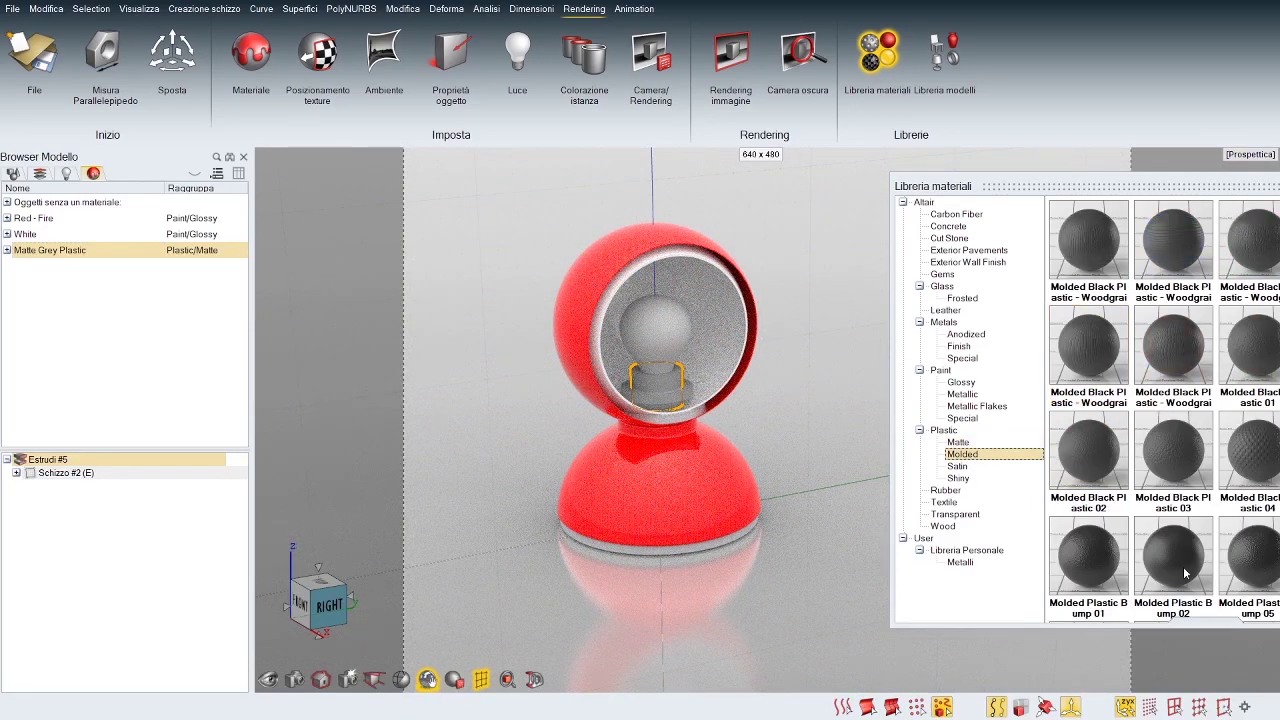
pyautogui.moveTo(1185, 572); pyautogui.dragTo(676, 422)
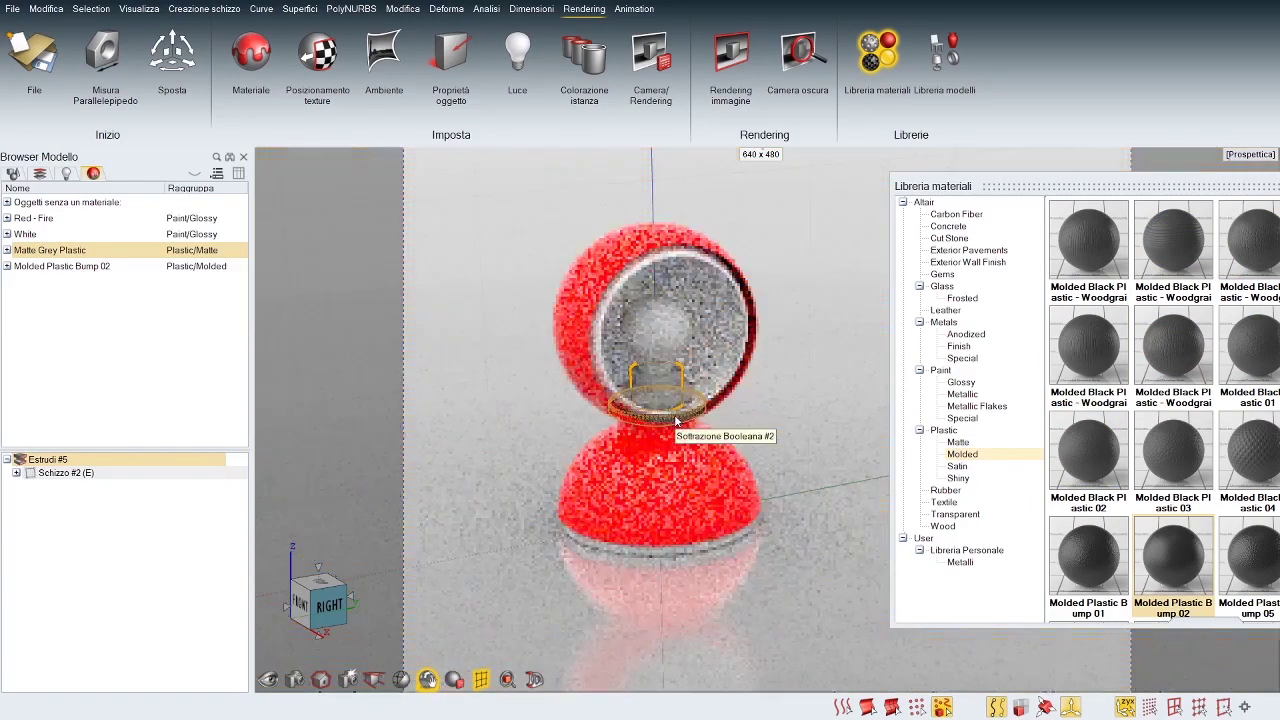
pyautogui.click(959, 467)
pyautogui.moveTo(1107, 256); pyautogui.dragTo(714, 547)
pyautogui.click(813, 532)
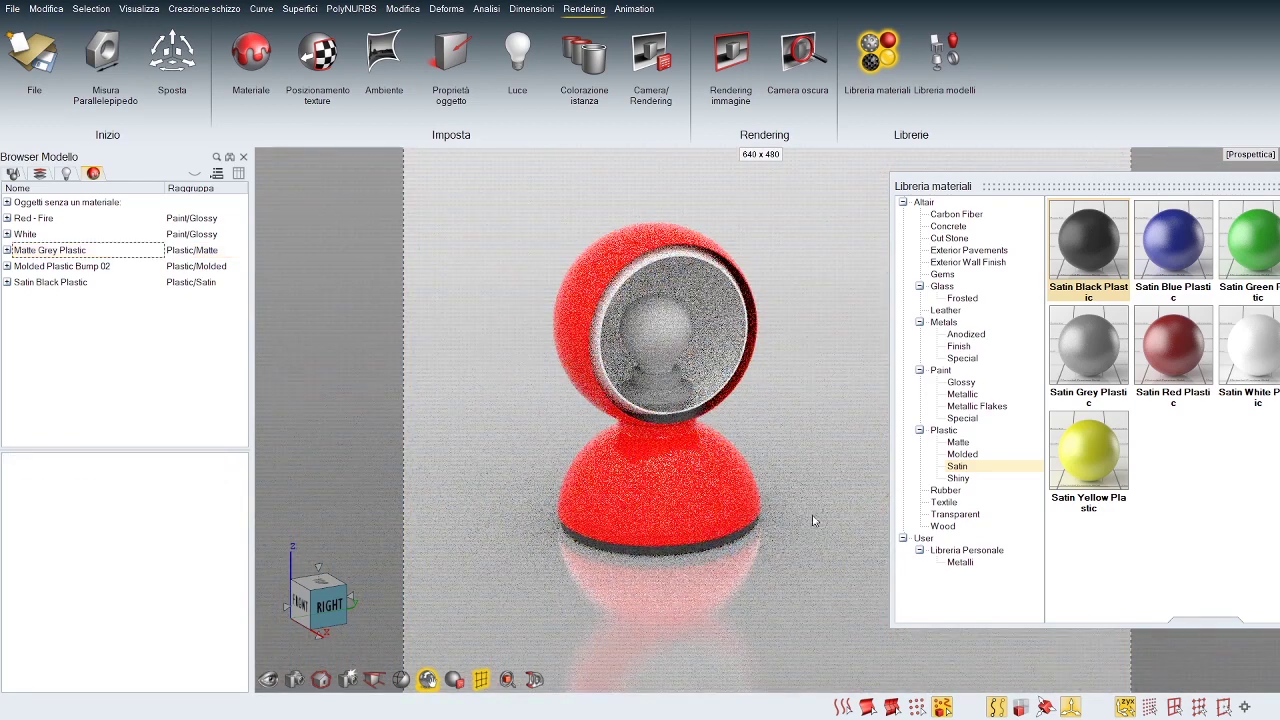
# Step: Apply the Transparent Smoky material to the bulb and close the material library
pyautogui.click(950, 515)
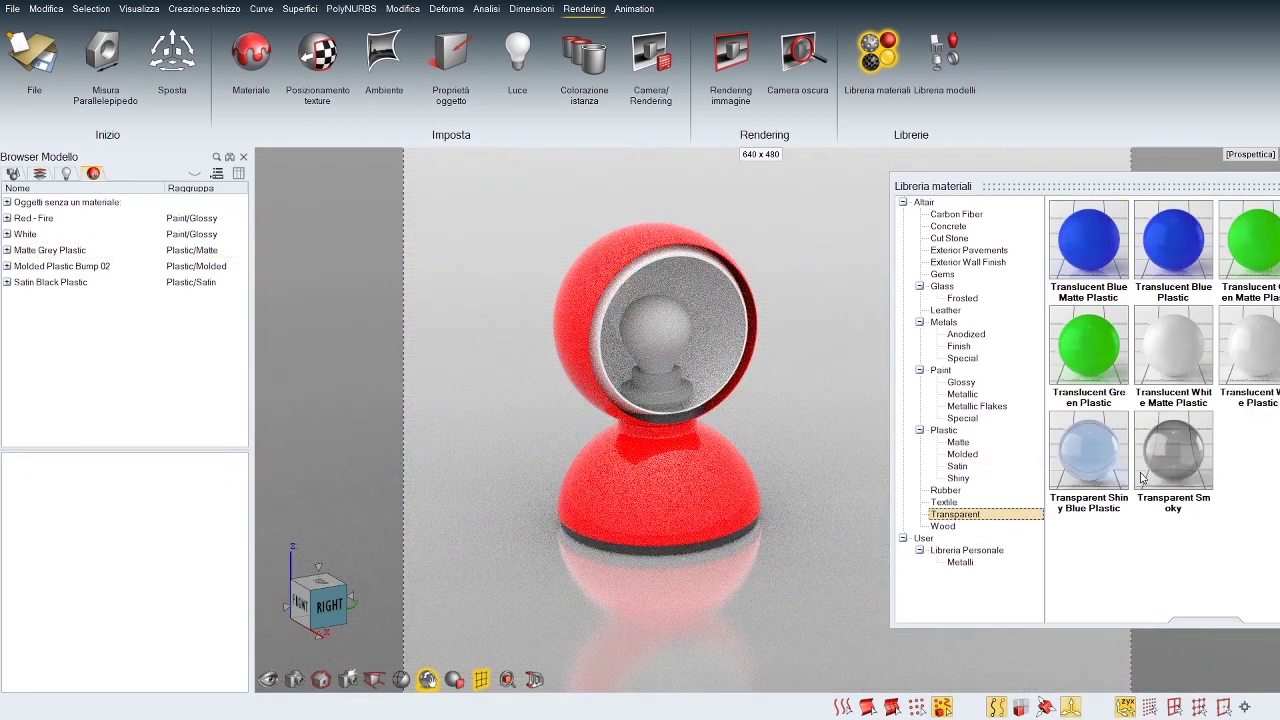
pyautogui.moveTo(1174, 457); pyautogui.dragTo(683, 350)
pyautogui.moveTo(1147, 187); pyautogui.dragTo(1000, 205)
pyautogui.click(1212, 206)
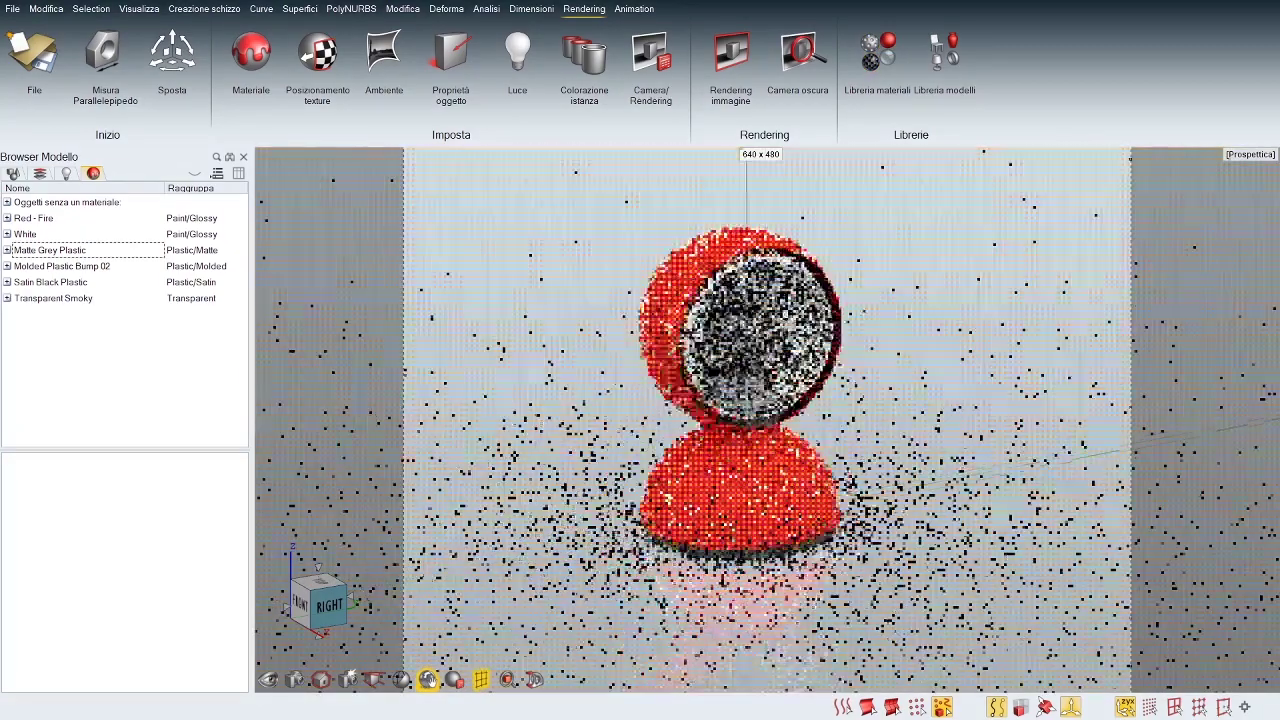
# Step: Set the roughness and the bump amount of the Red - Fire material's base layer to 0
pyautogui.click(245, 58)
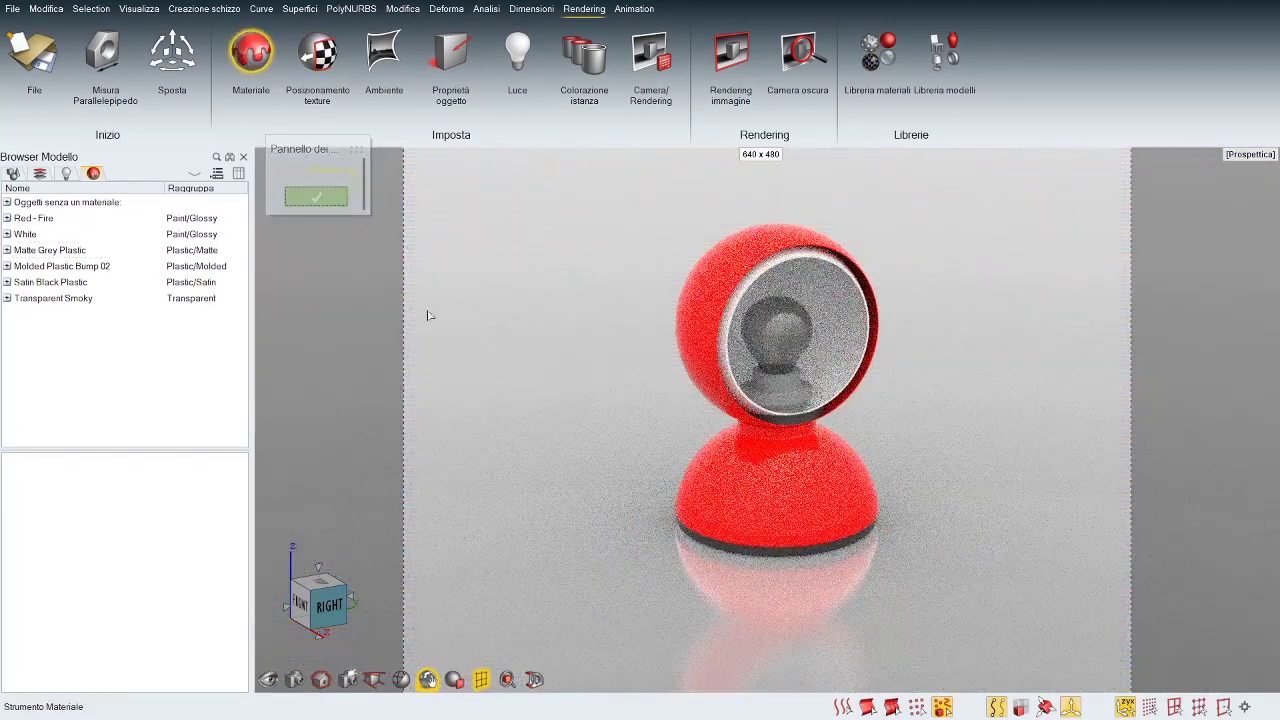
pyautogui.click(686, 335)
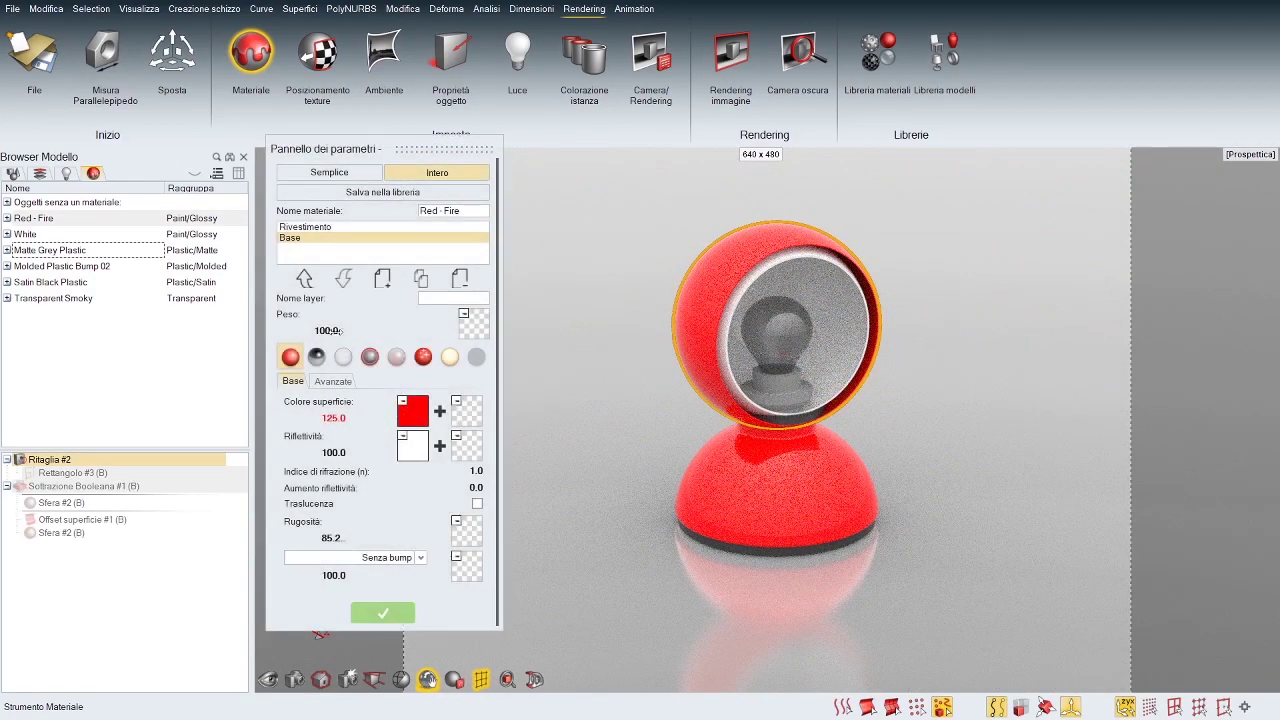
pyautogui.click(334, 537)
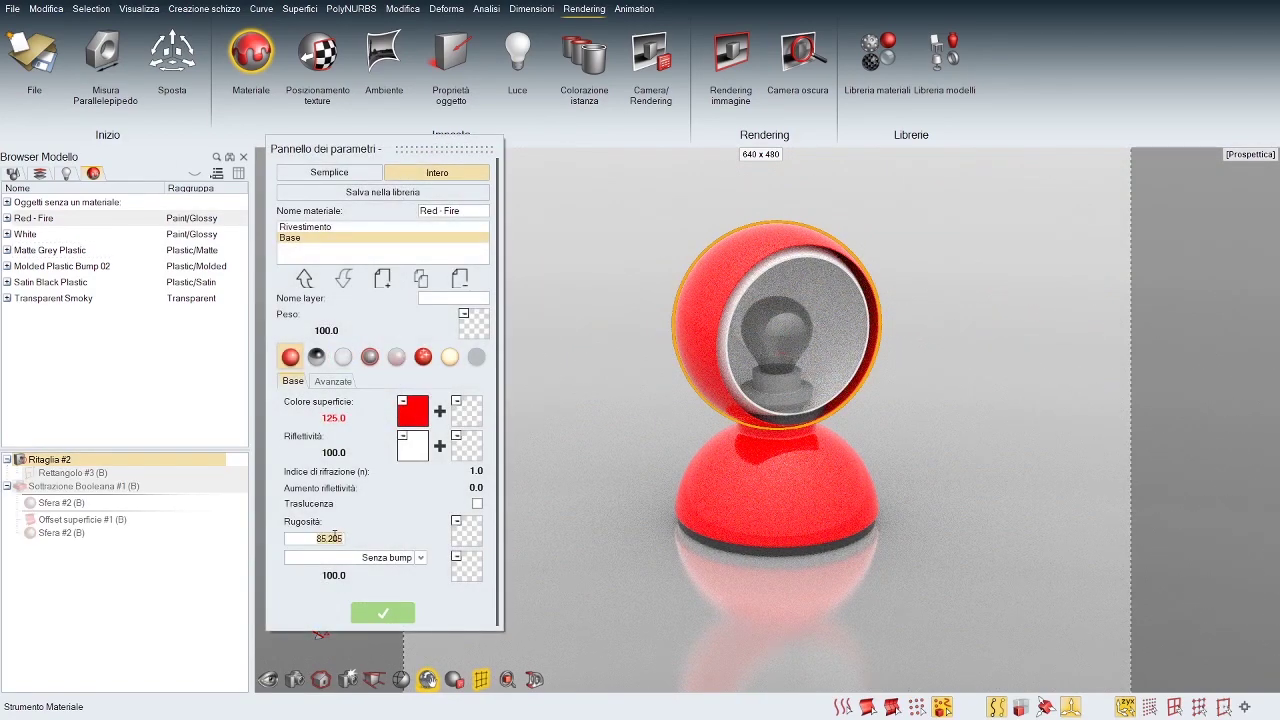
pyautogui.write('0')
pyautogui.press('Return')
pyautogui.click(336, 578)
pyautogui.write('0')
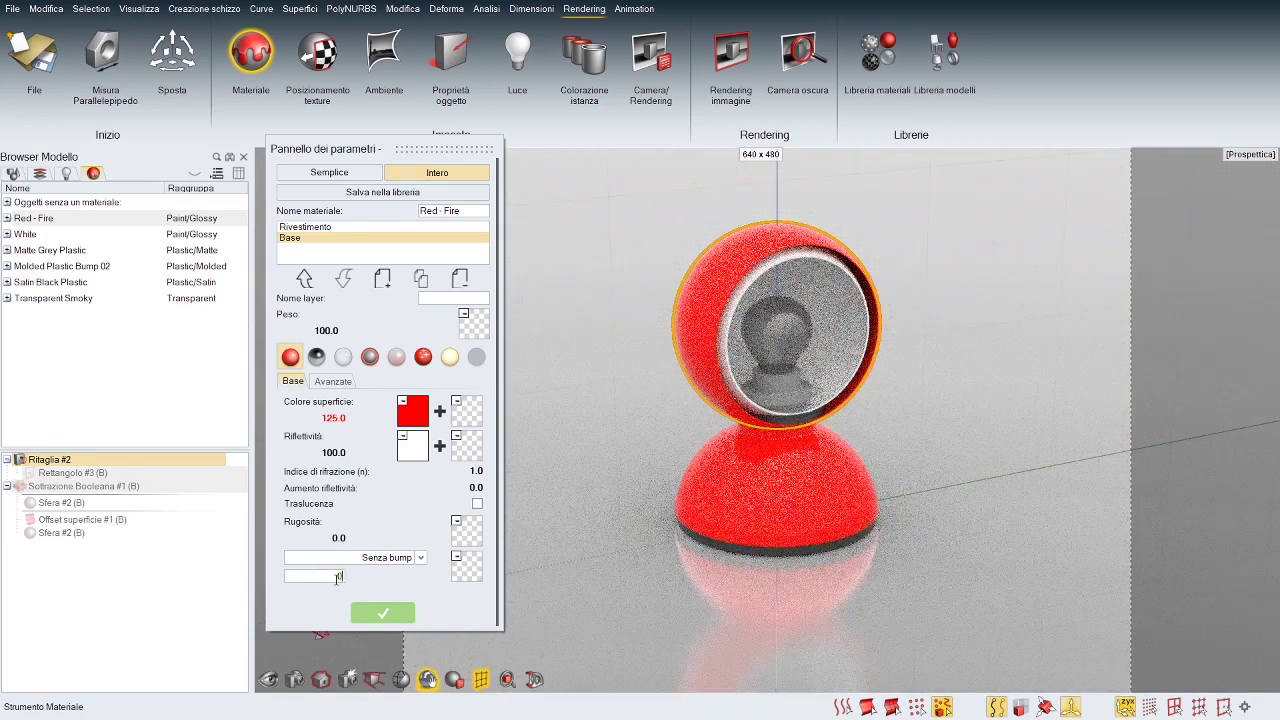
pyautogui.press('Return')
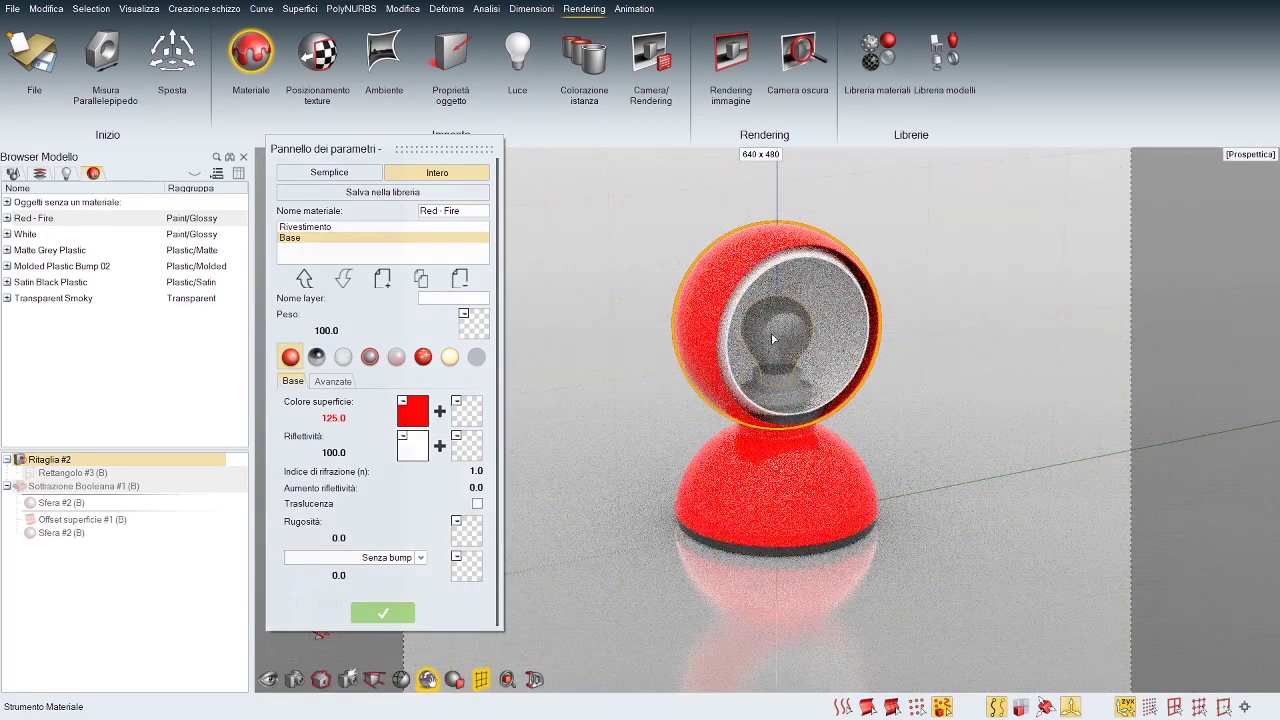
# Step: Lighten the surface colour of the bulb's Transparent Smoky material to RGB 241, 241, 241
pyautogui.click(773, 339)
pyautogui.click(408, 412)
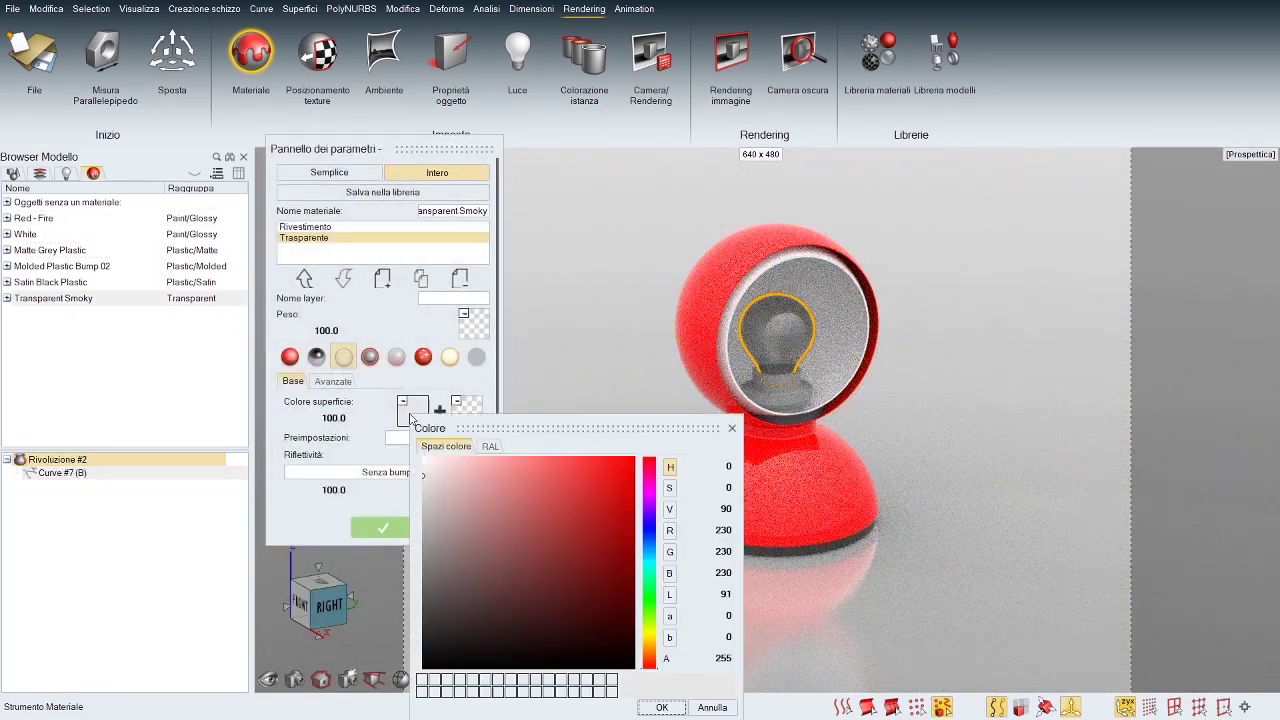
pyautogui.moveTo(426, 478); pyautogui.dragTo(423, 467)
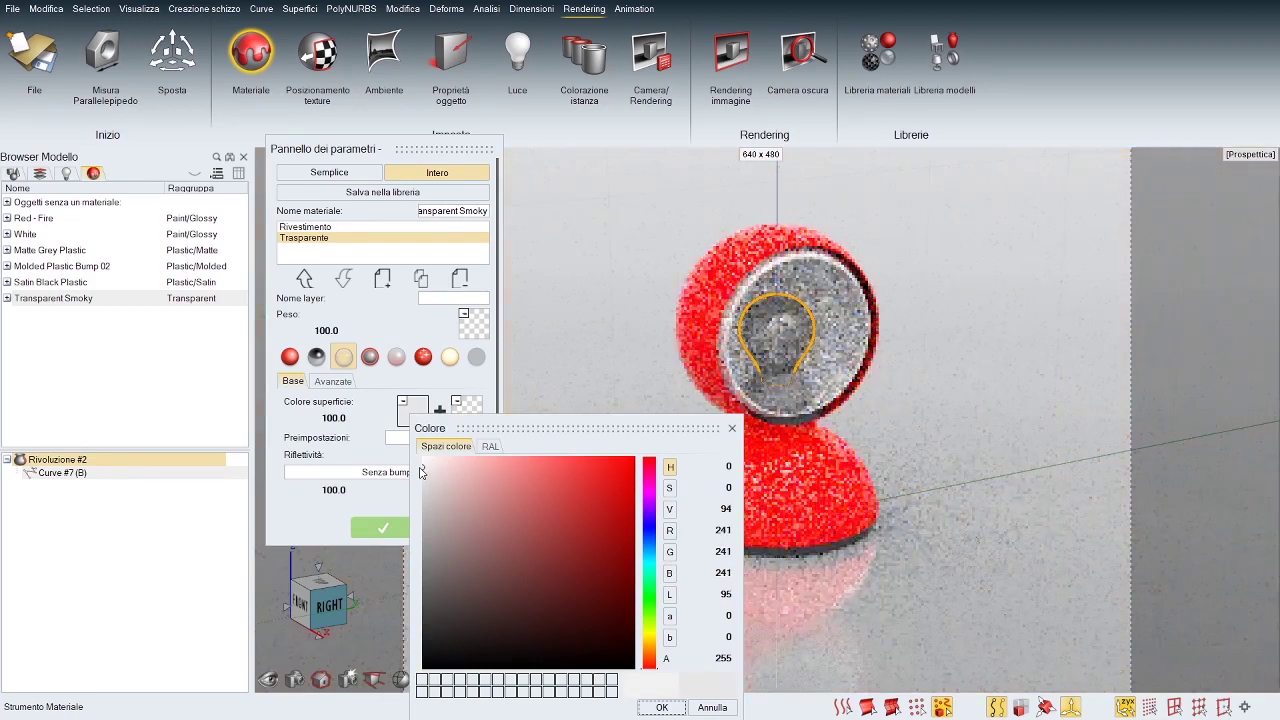
pyautogui.moveTo(538, 417); pyautogui.dragTo(468, 291)
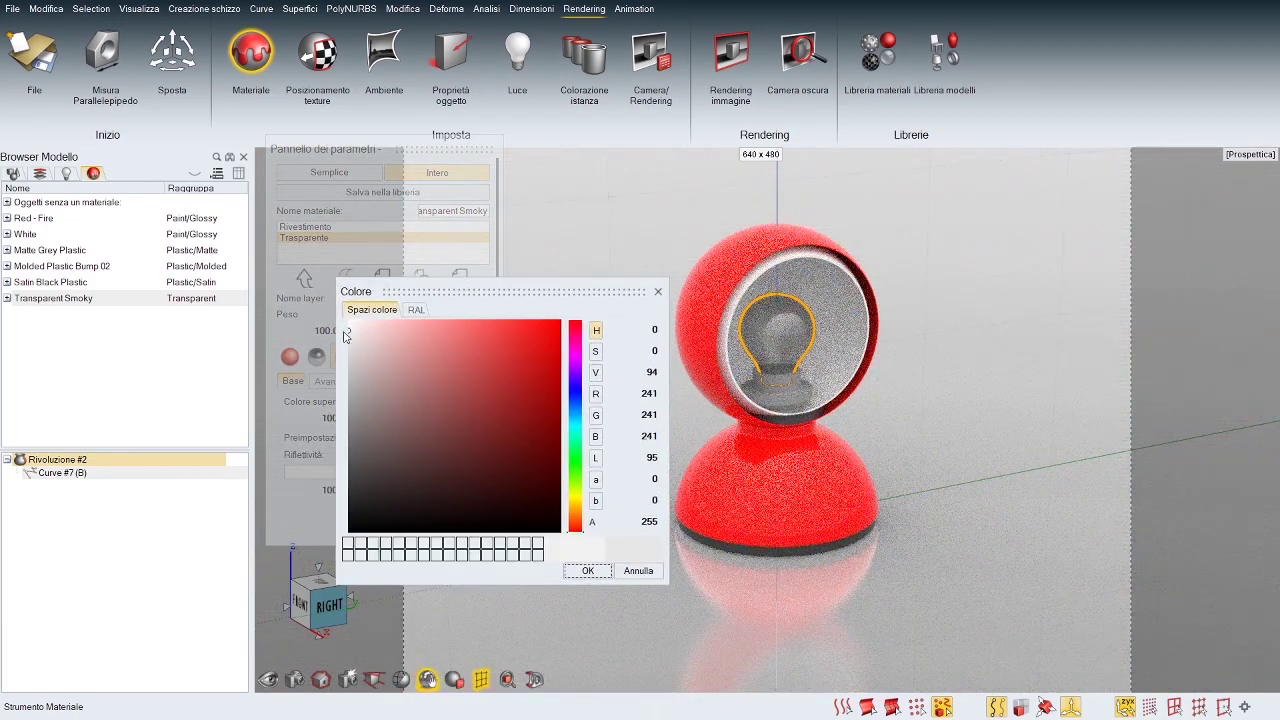
pyautogui.click(587, 570)
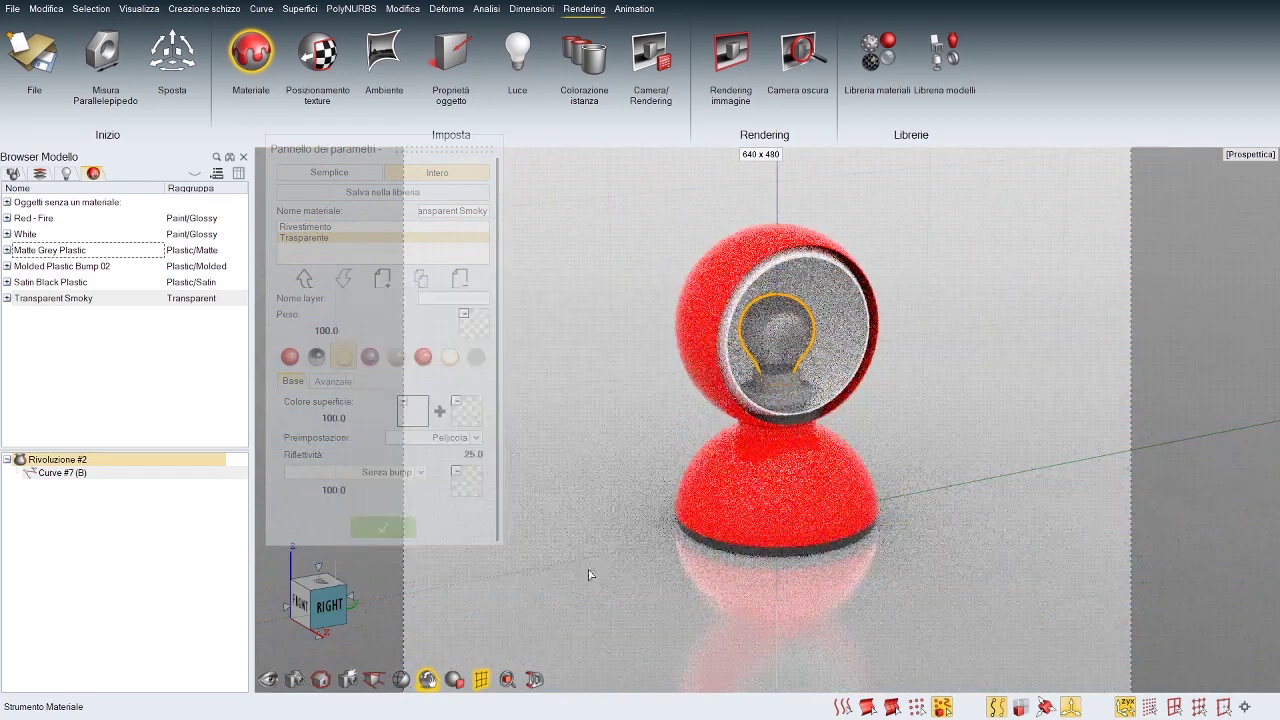
pyautogui.click(581, 485)
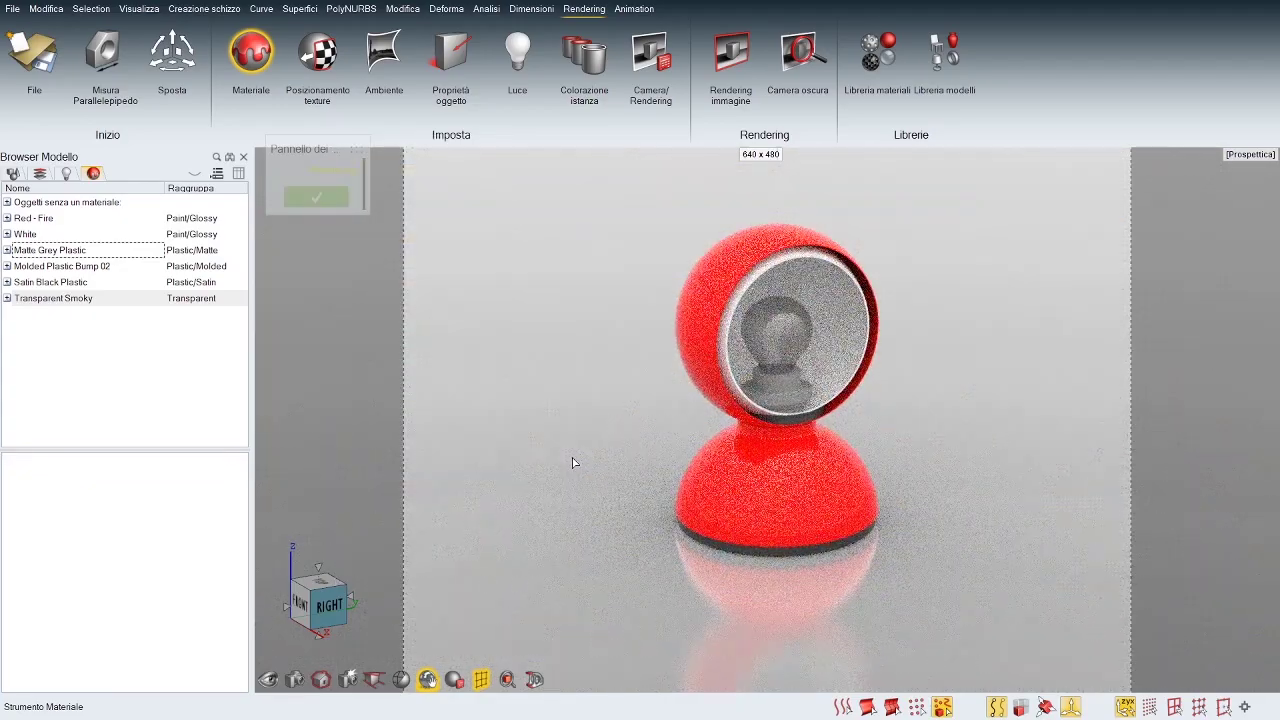
pyautogui.moveTo(600, 470); pyautogui.dragTo(574, 462, button='middle')
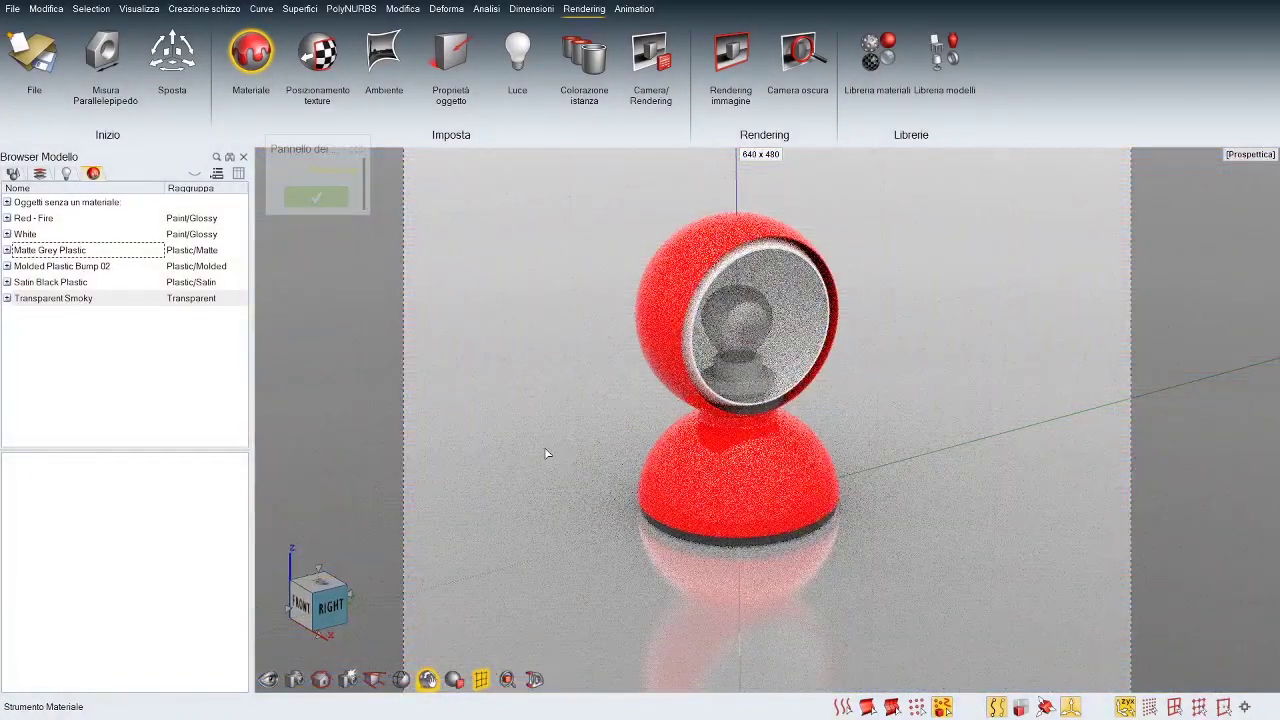